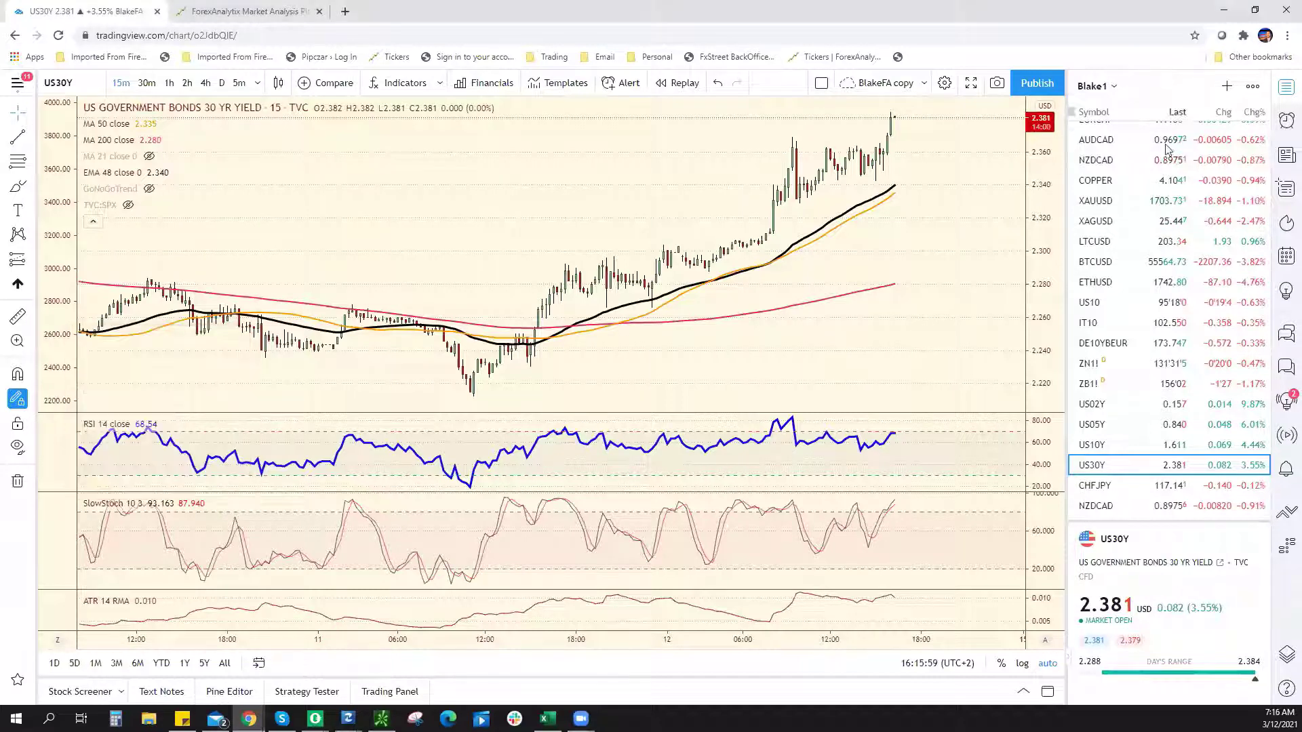
# Step: Load the EURUSD chart from the watchlist in place of the US 30-year yield
pyautogui.scroll(10, 1157, 163)
pyautogui.scroll(4, 1157, 162)
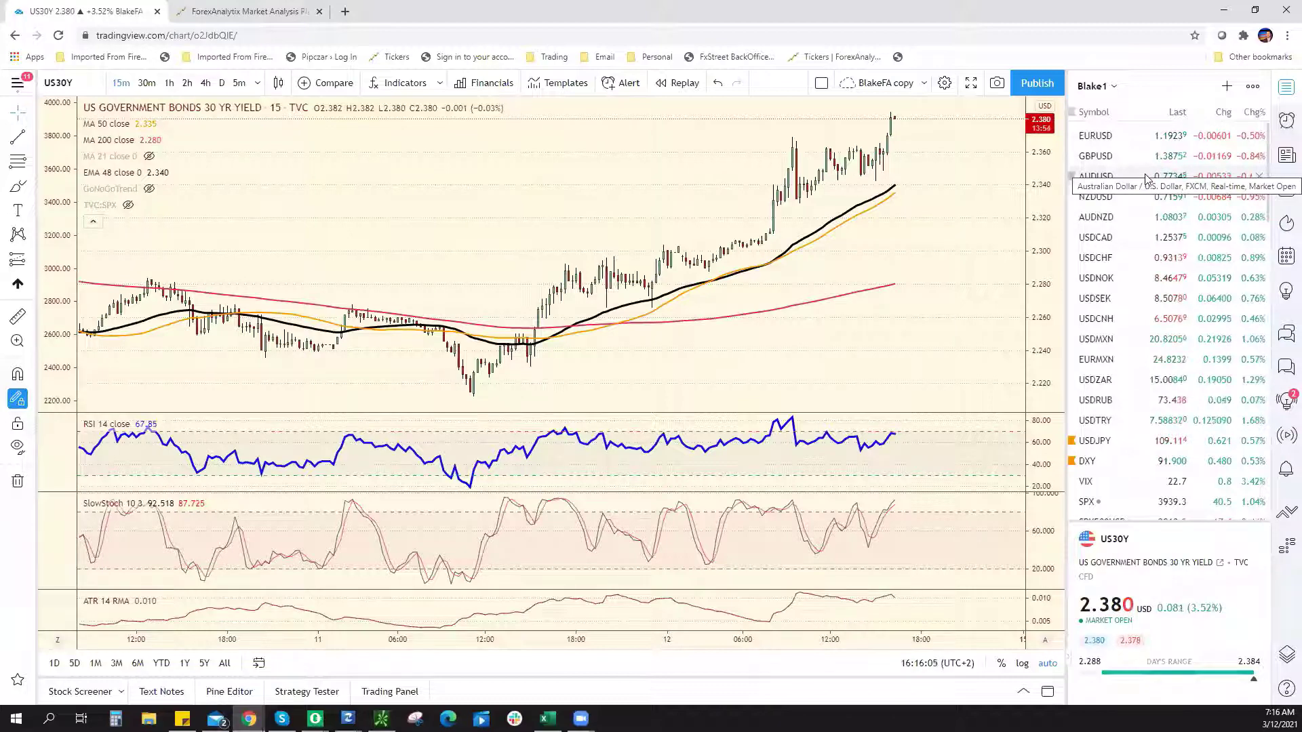
pyautogui.click(1161, 135)
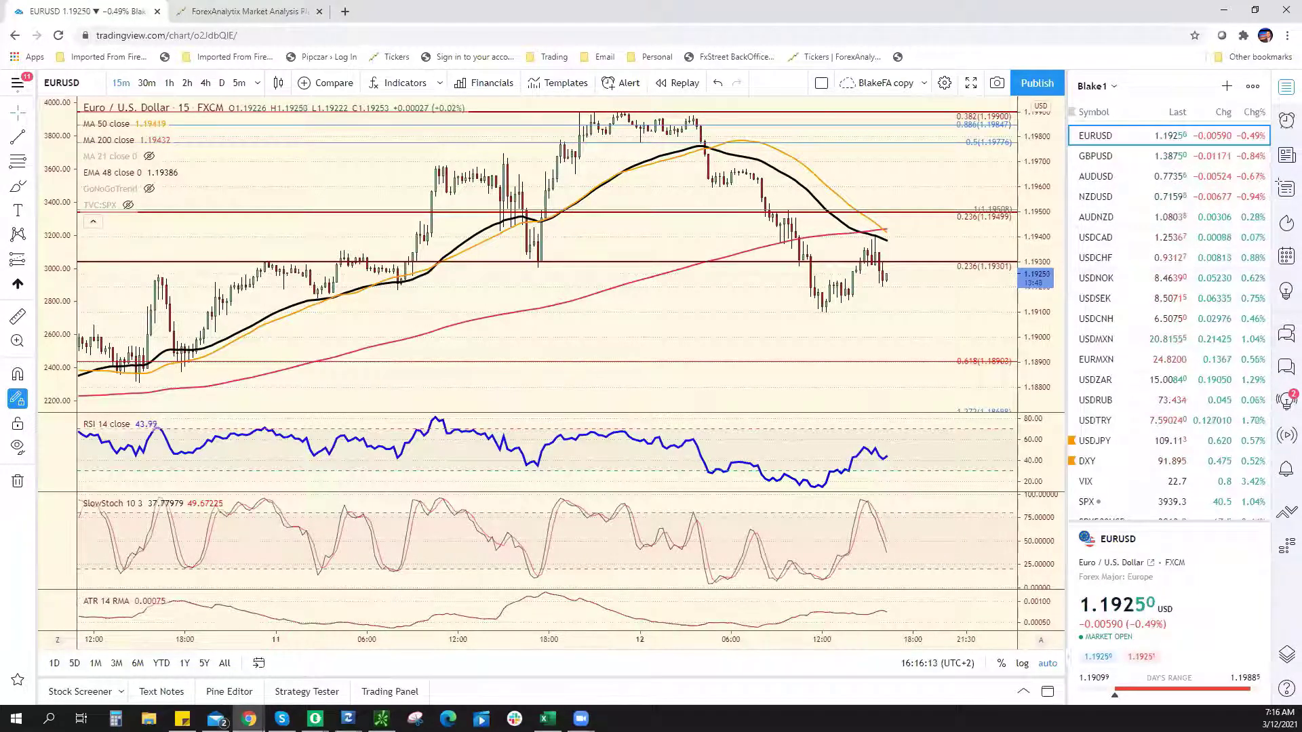
# Step: Switch EURUSD to 4-hour candles and scroll down the watchlist
pyautogui.click(204, 83)
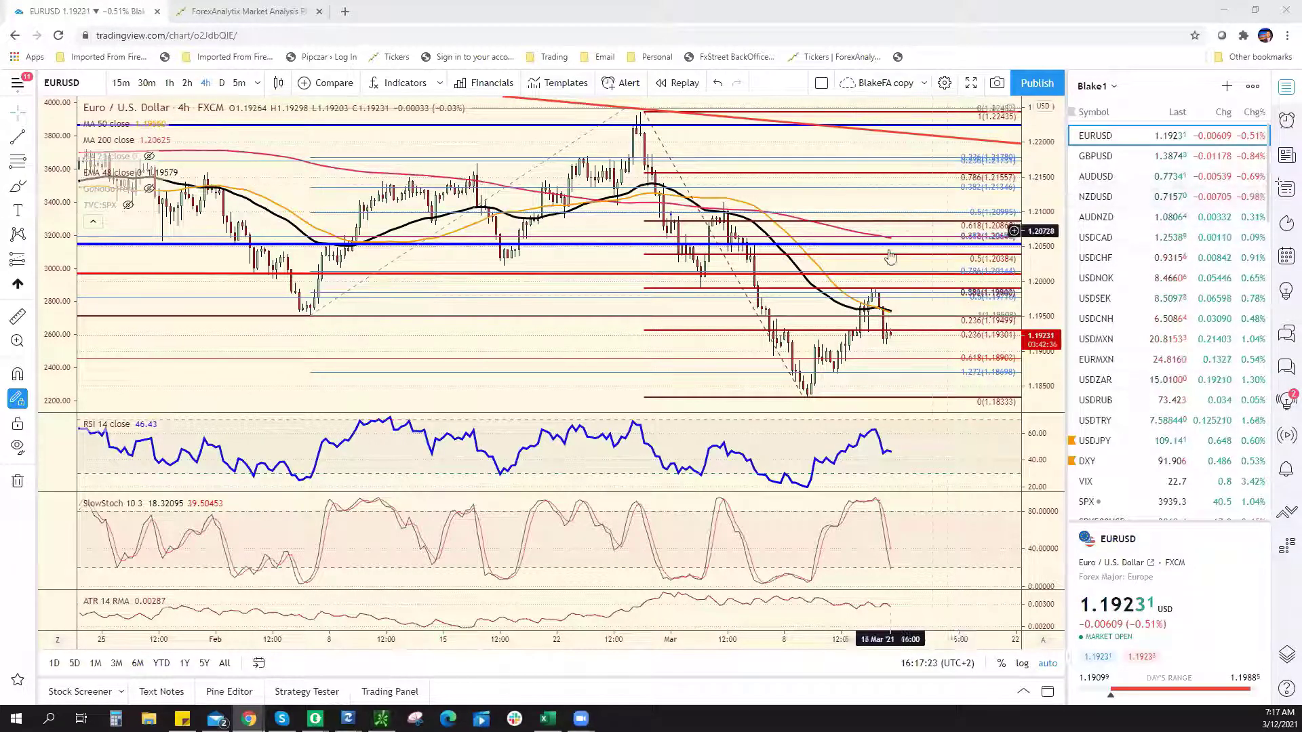
pyautogui.scroll(-3, 1201, 430)
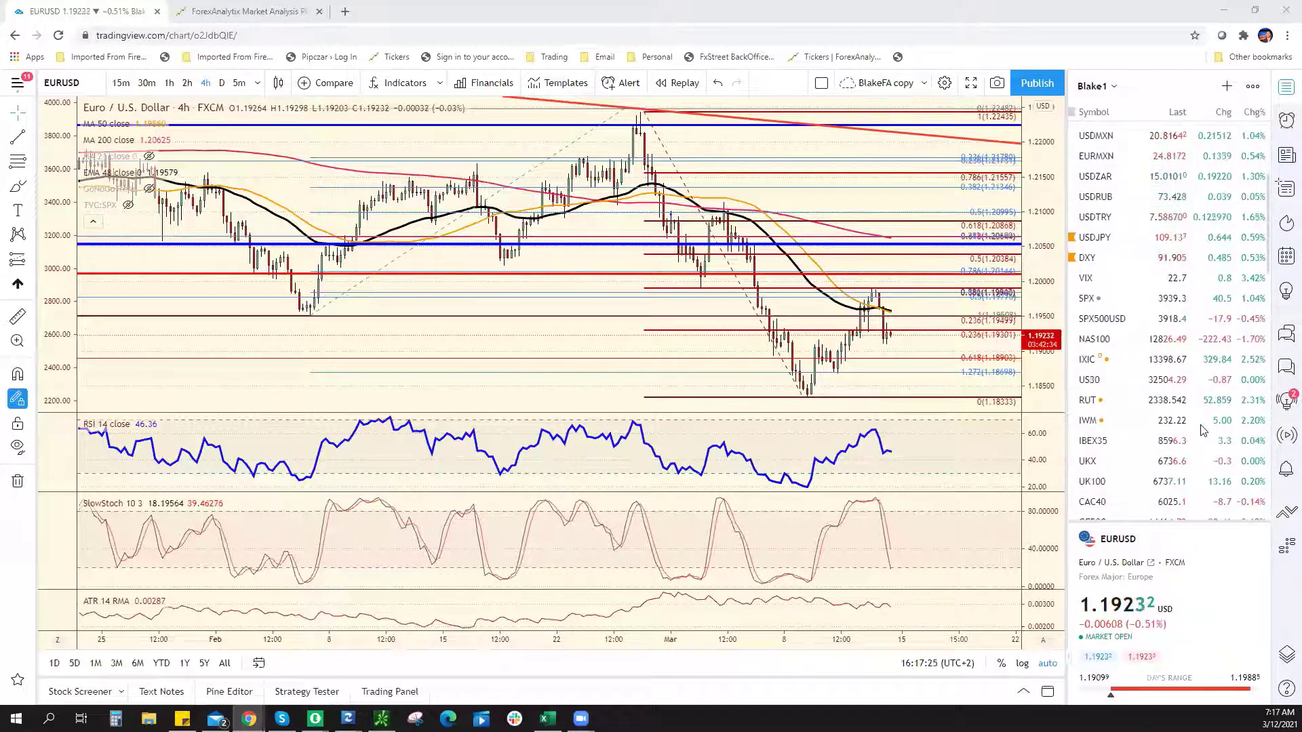
pyautogui.scroll(-5, 1202, 429)
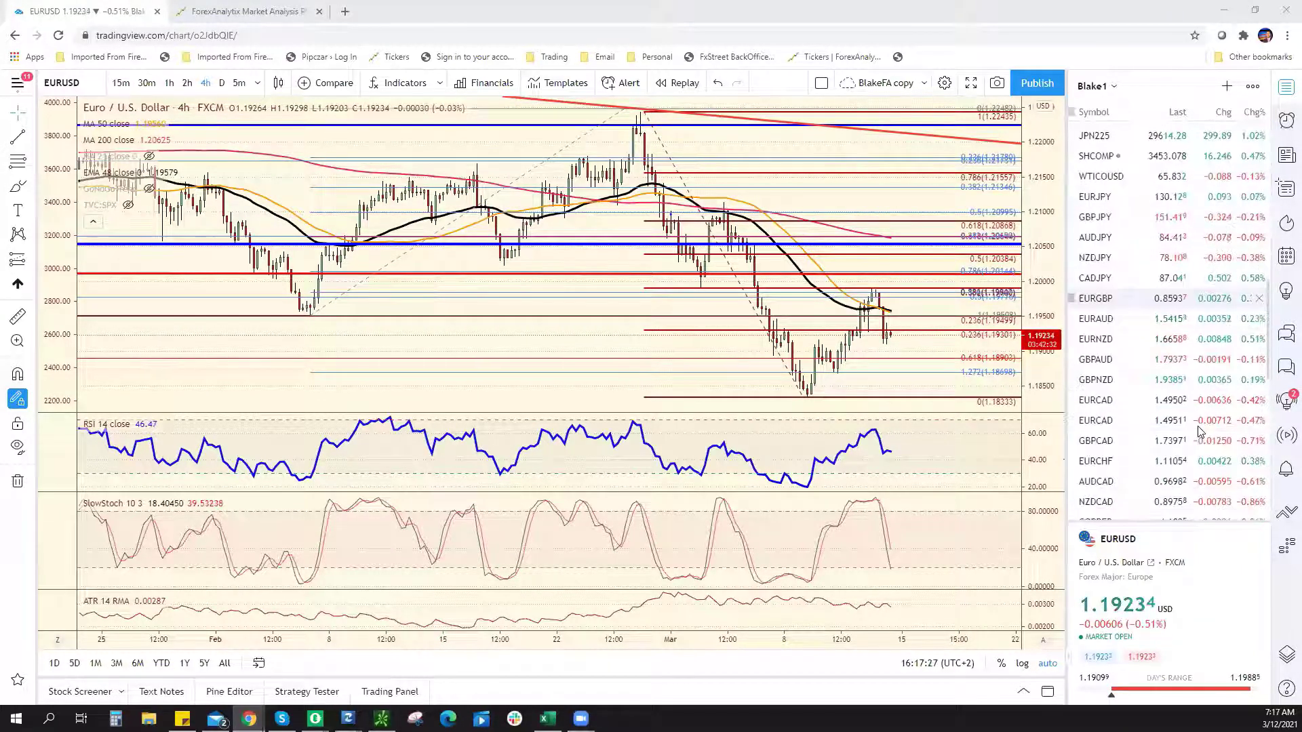
pyautogui.scroll(-4, 1199, 431)
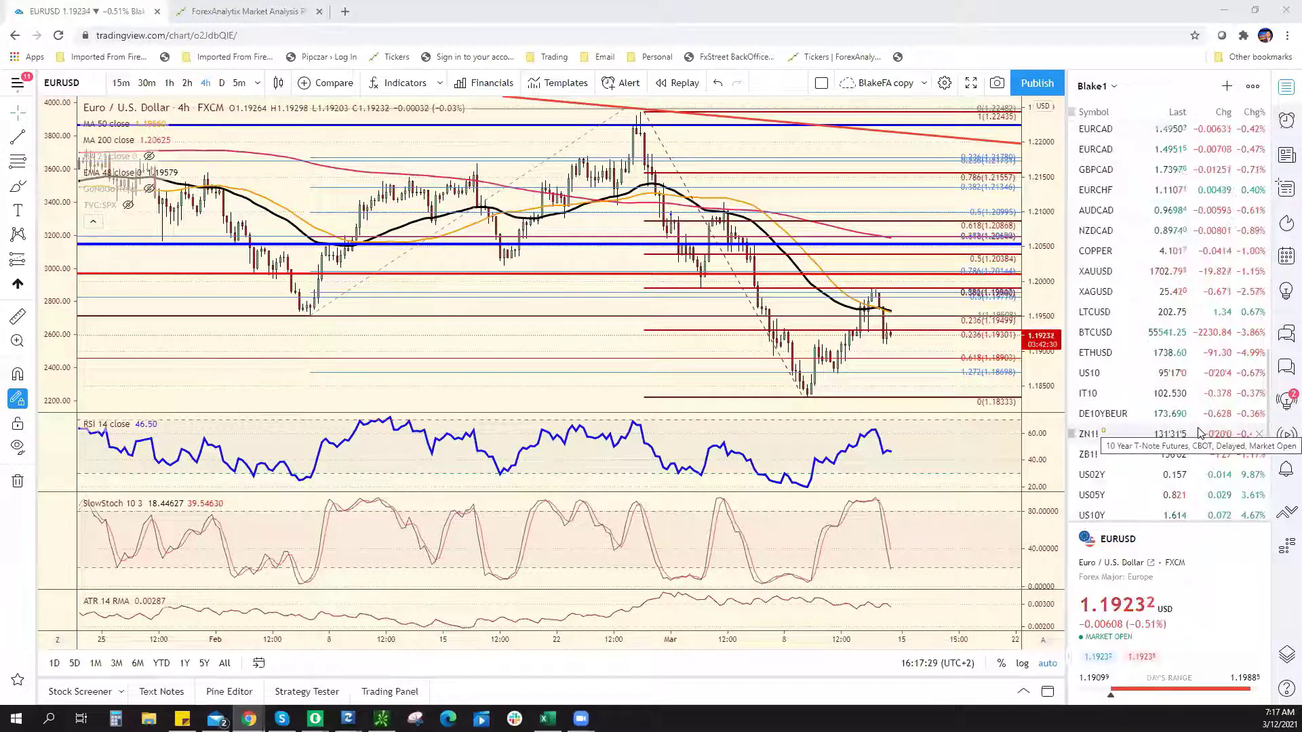
pyautogui.scroll(-2, 1199, 432)
# Step: Load US10Y, then US30Y, on 4-hour candles and zoom the chart out
pyautogui.click(1168, 383)
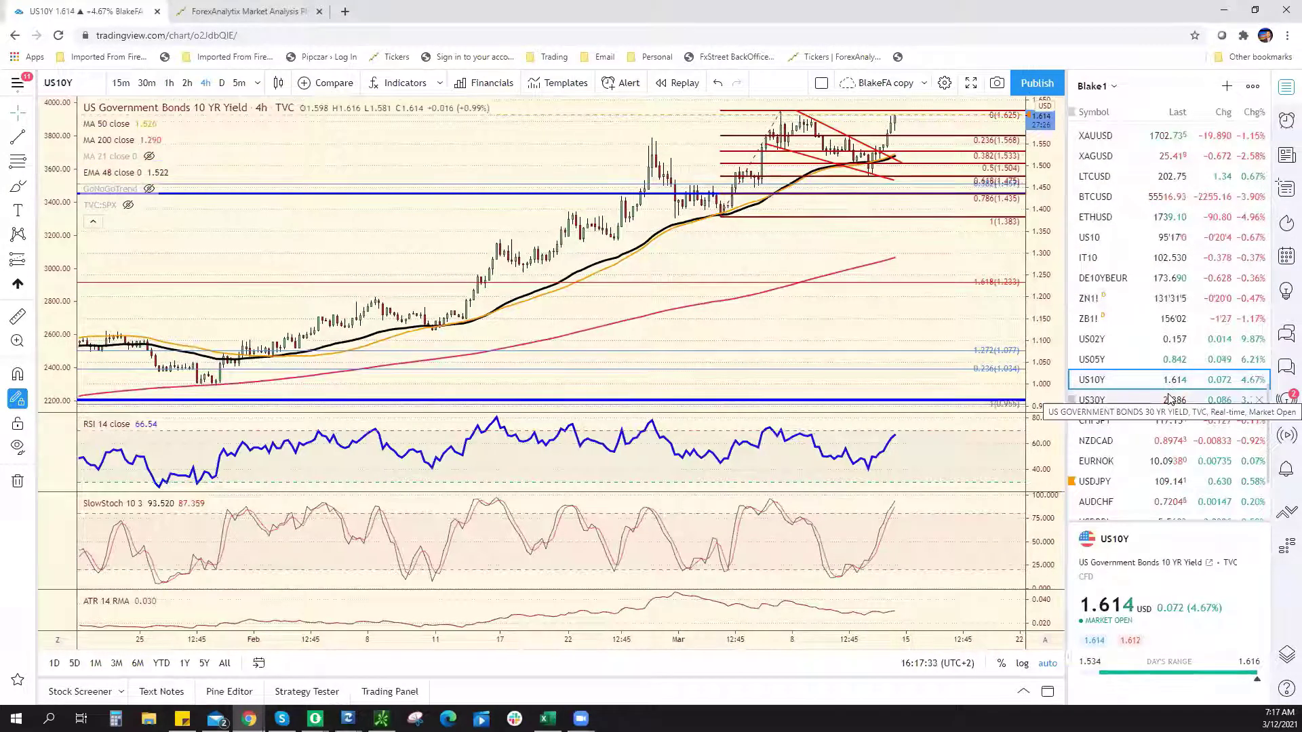
pyautogui.click(1166, 401)
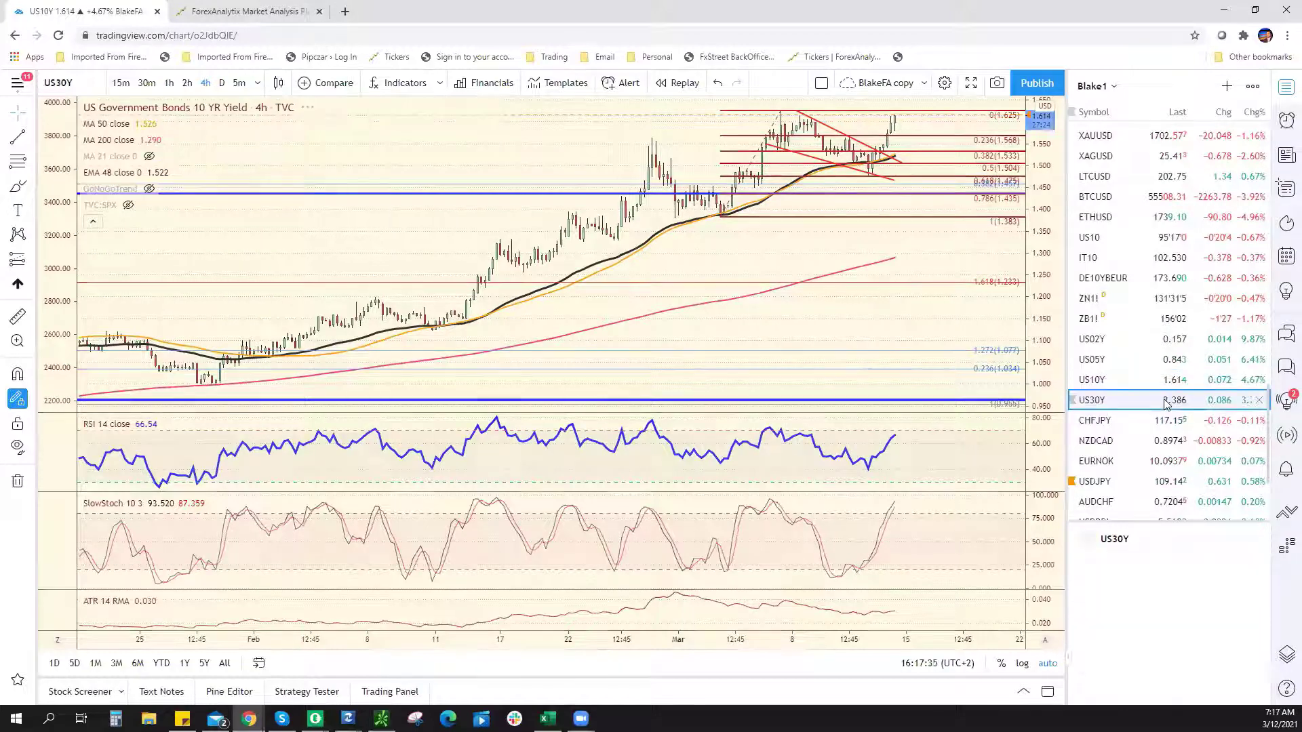
pyautogui.scroll(-4, 932, 392)
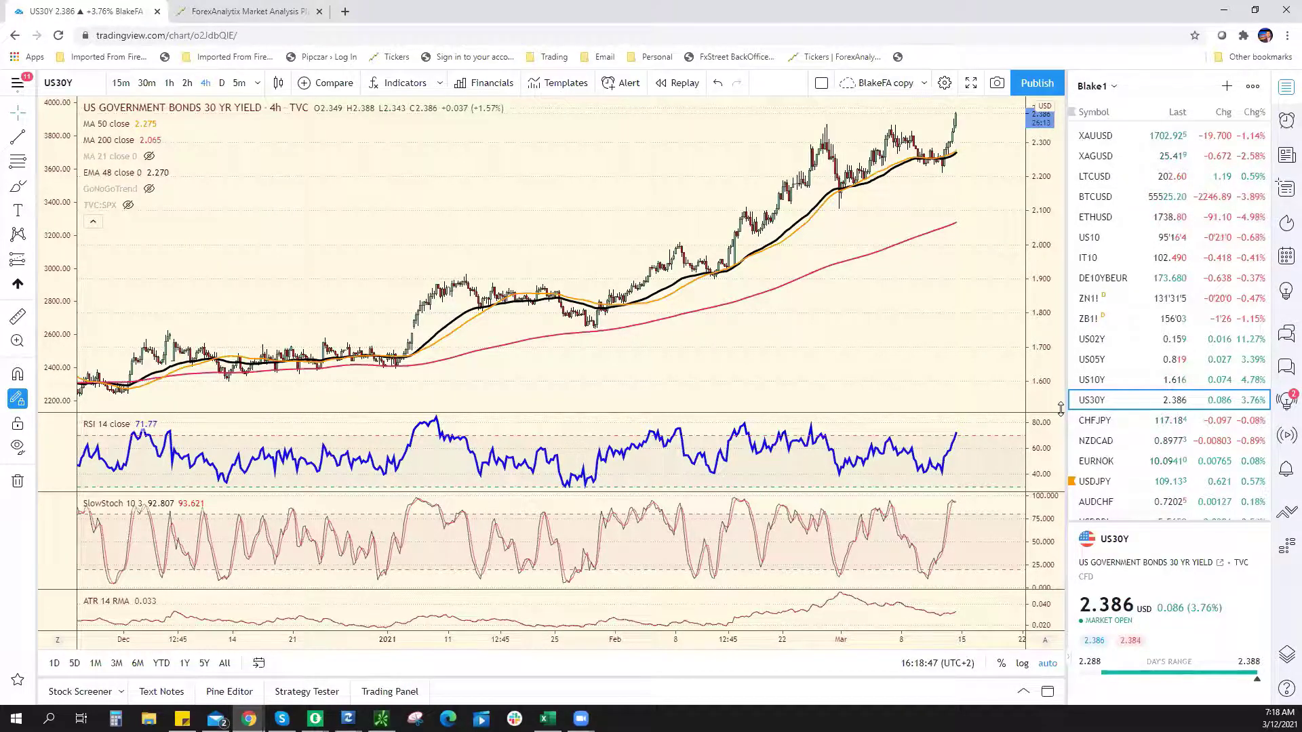
# Step: Put US30Y on daily bars and draw a red arrow rising toward about 3.5%
pyautogui.click(222, 83)
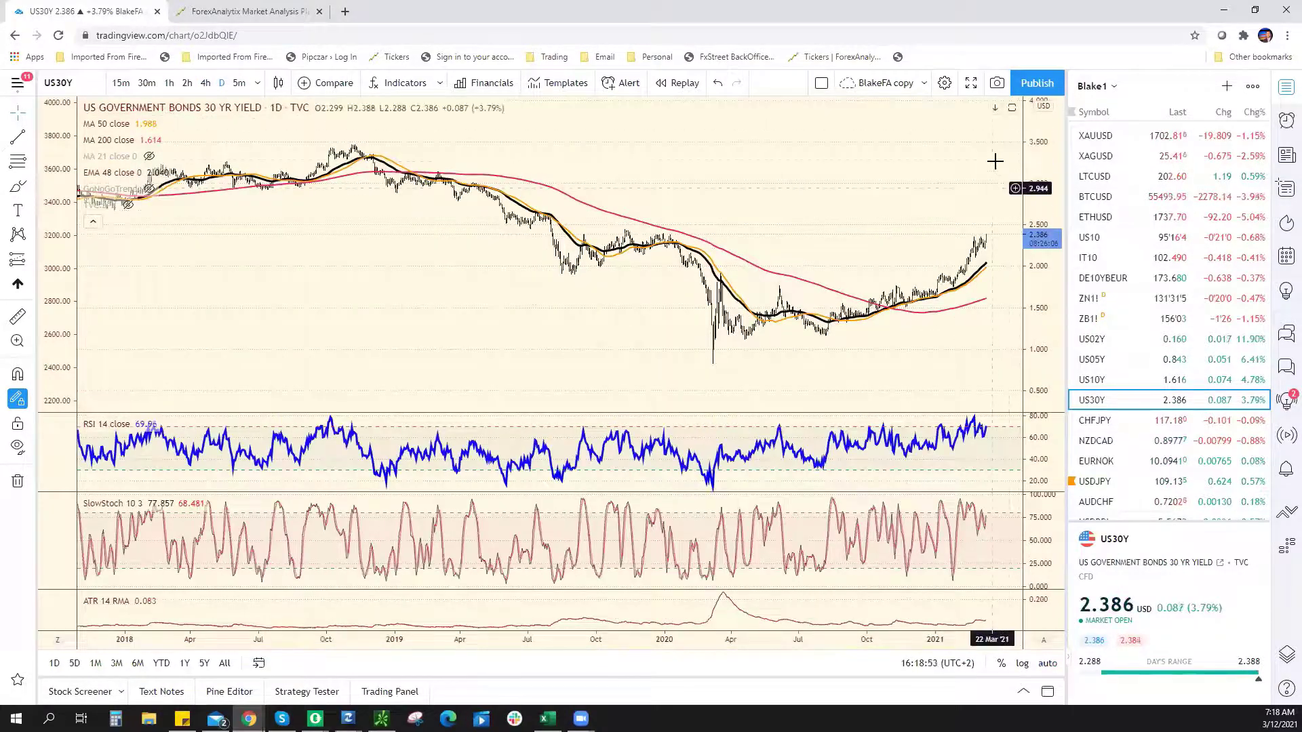
pyautogui.hscroll(5, 726, 180)
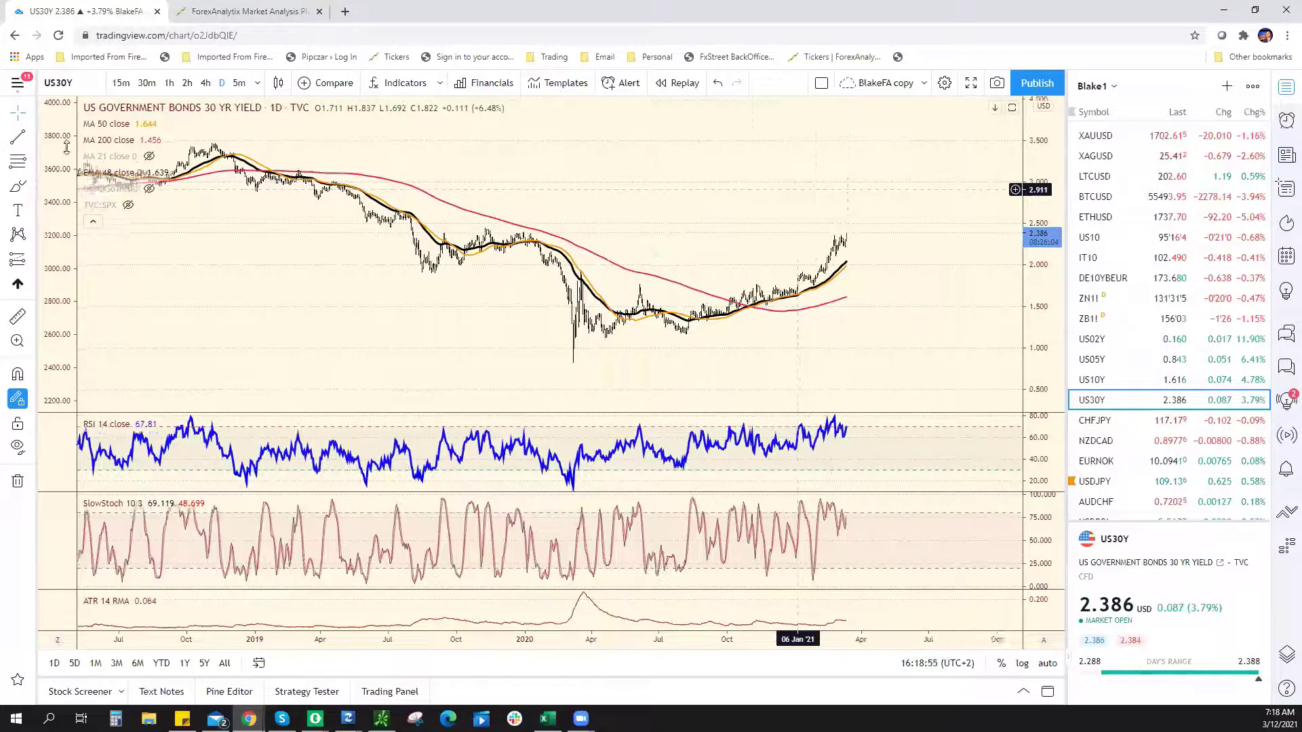
pyautogui.click(29, 138)
pyautogui.click(89, 355)
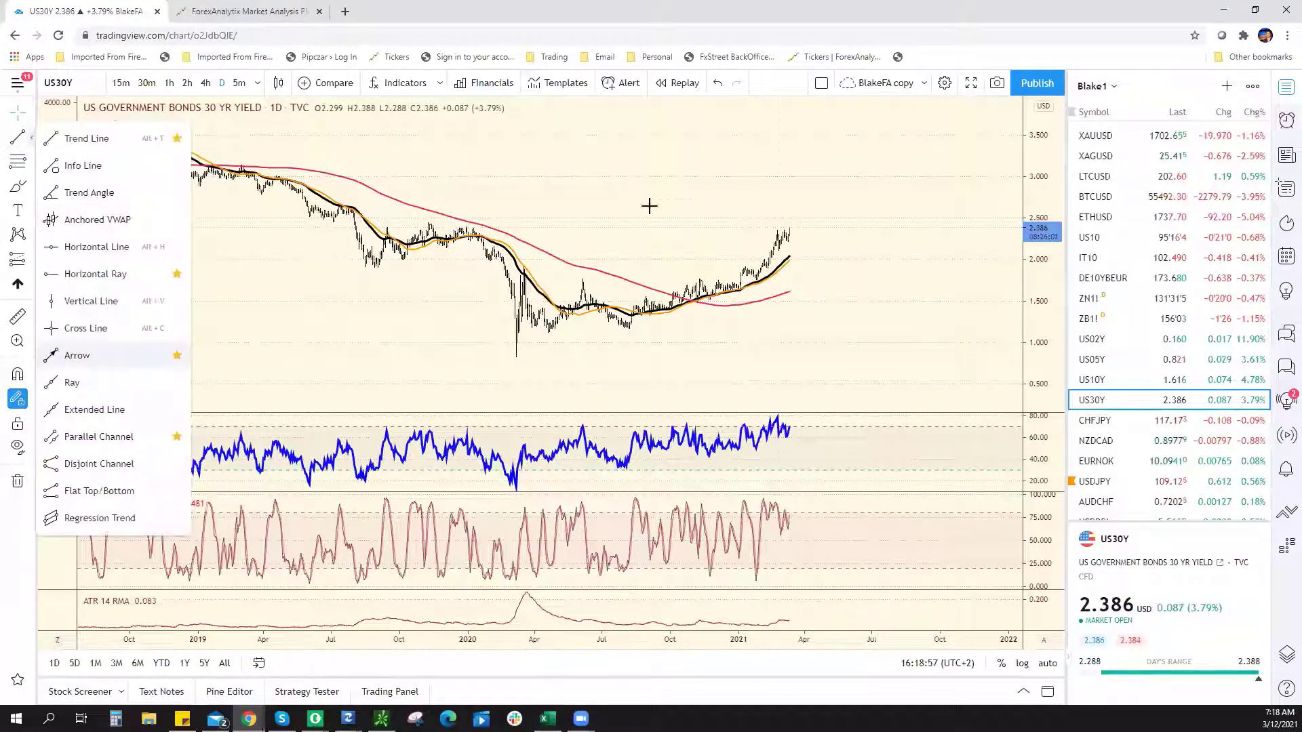
pyautogui.click(800, 225)
pyautogui.click(842, 128)
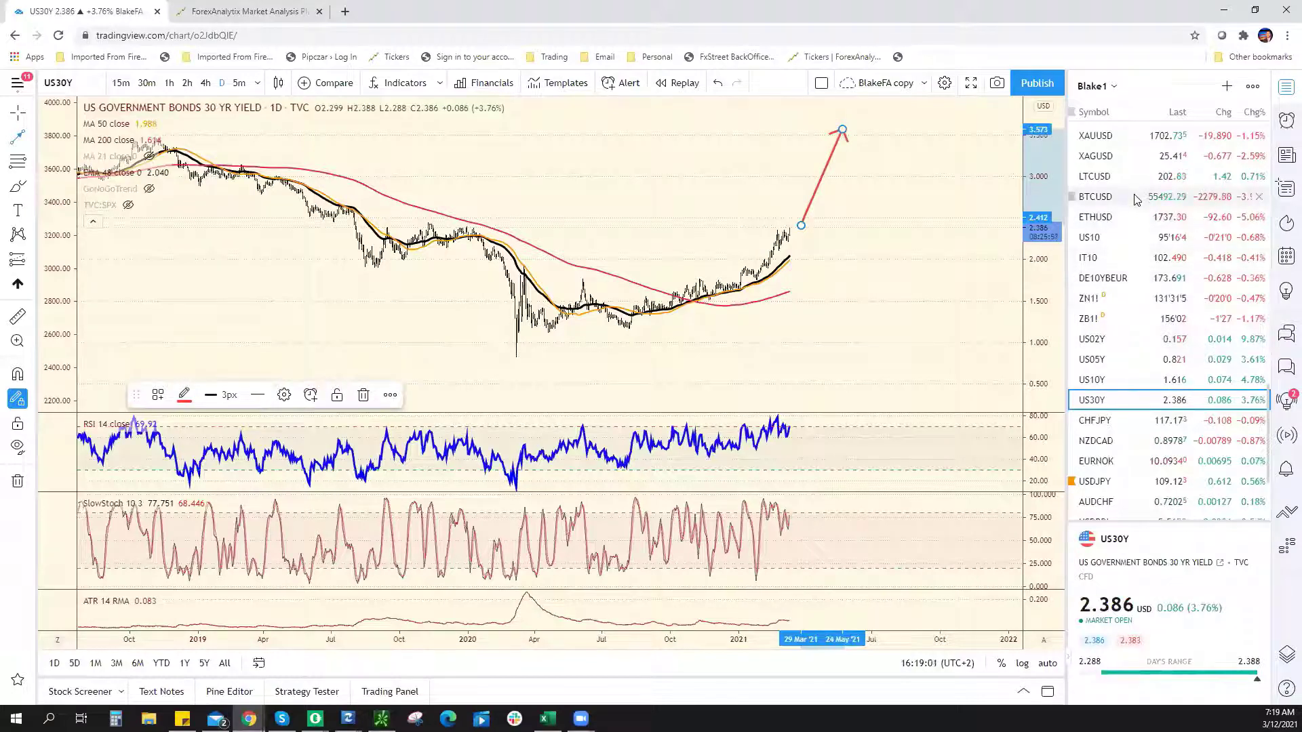
pyautogui.scroll(-5, 1137, 198)
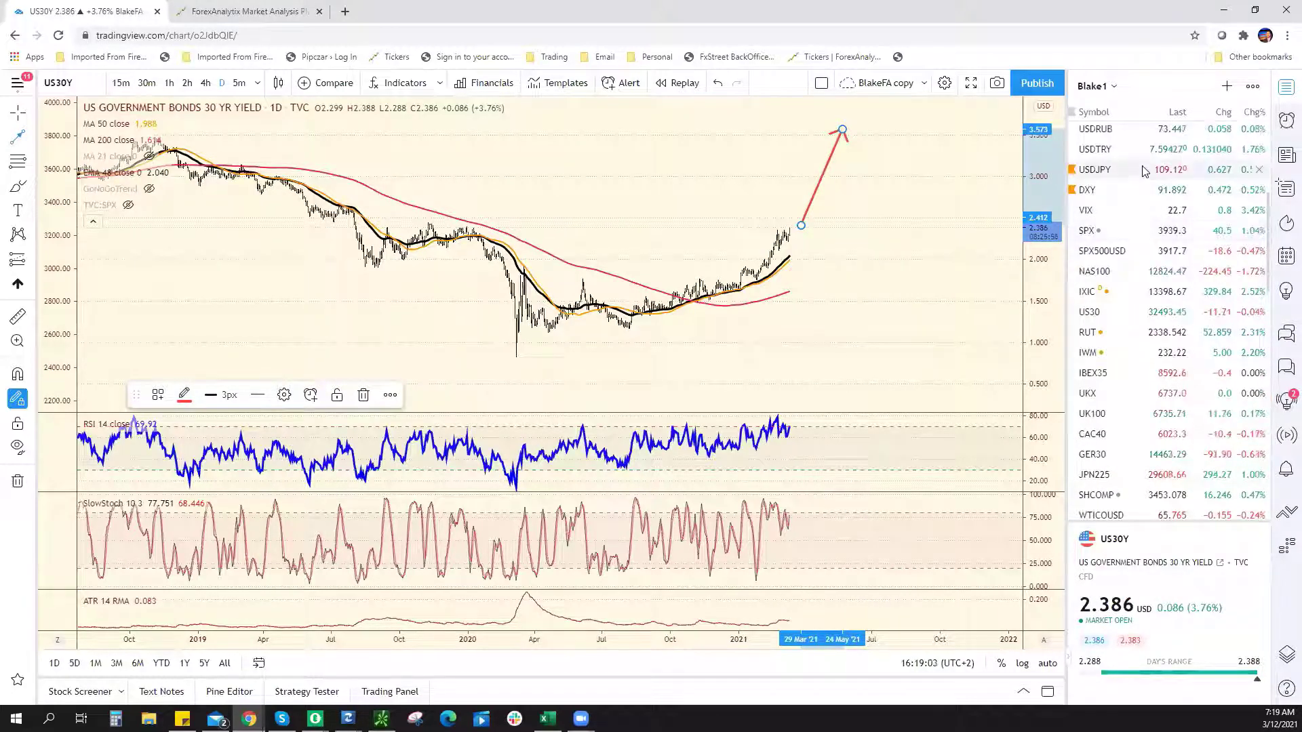
# Step: Open the S&P 500 daily chart and draw a red arrow down from its recent high
pyautogui.click(1128, 230)
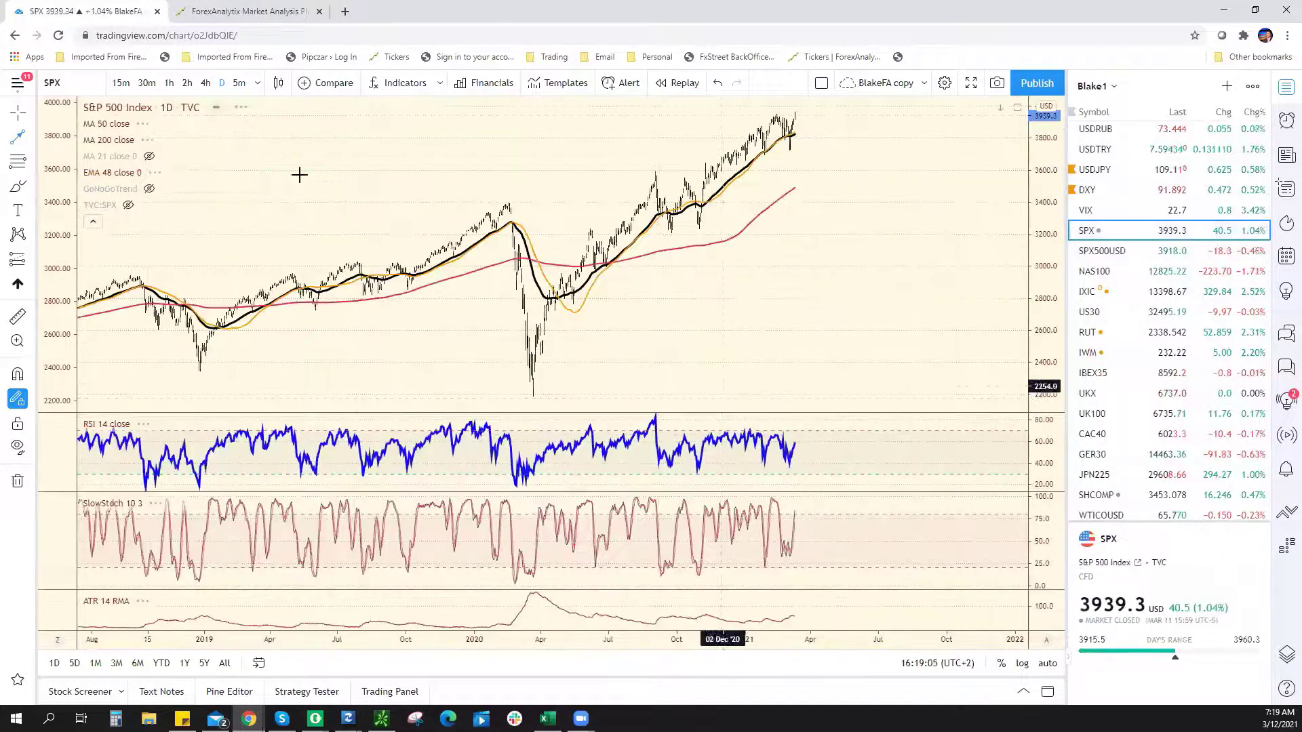
pyautogui.click(30, 138)
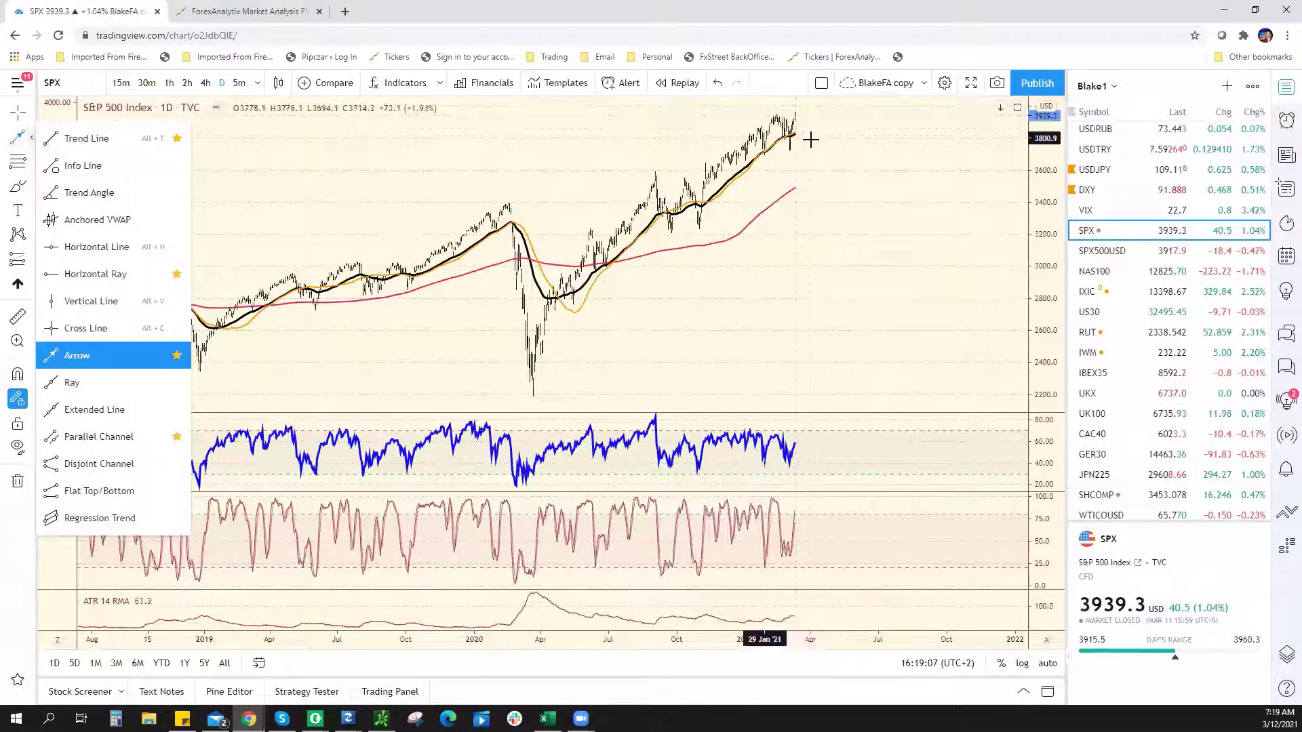
pyautogui.click(801, 121)
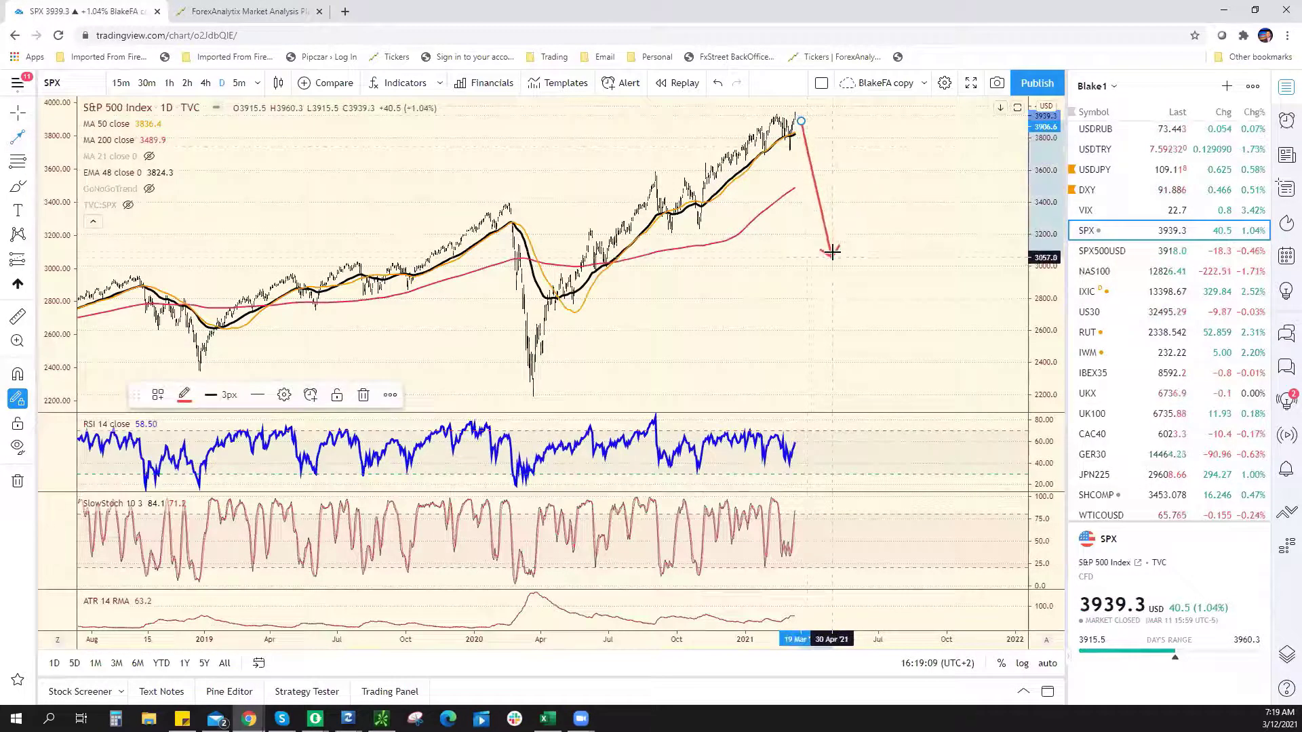
pyautogui.click(833, 238)
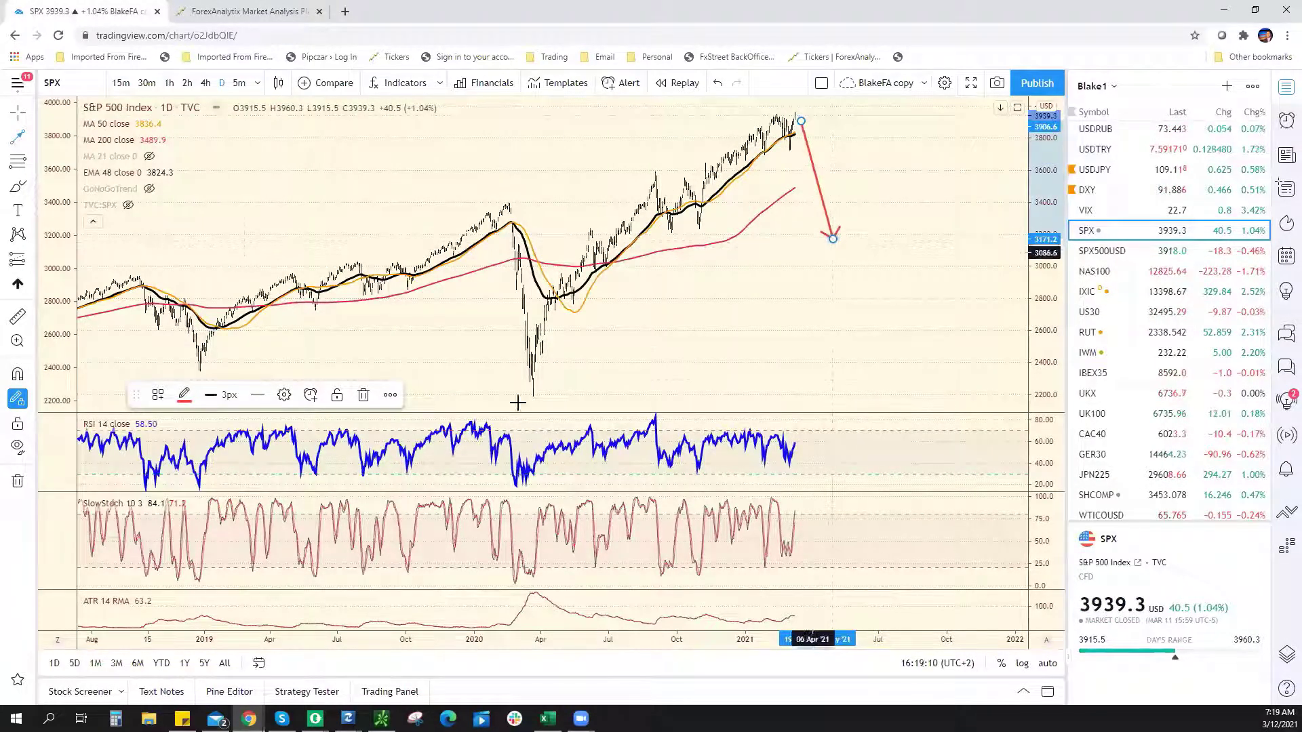
# Step: Measure the projected roughly 20% drop toward 3150, then clear the measurement
pyautogui.click(17, 317)
pyautogui.click(797, 114)
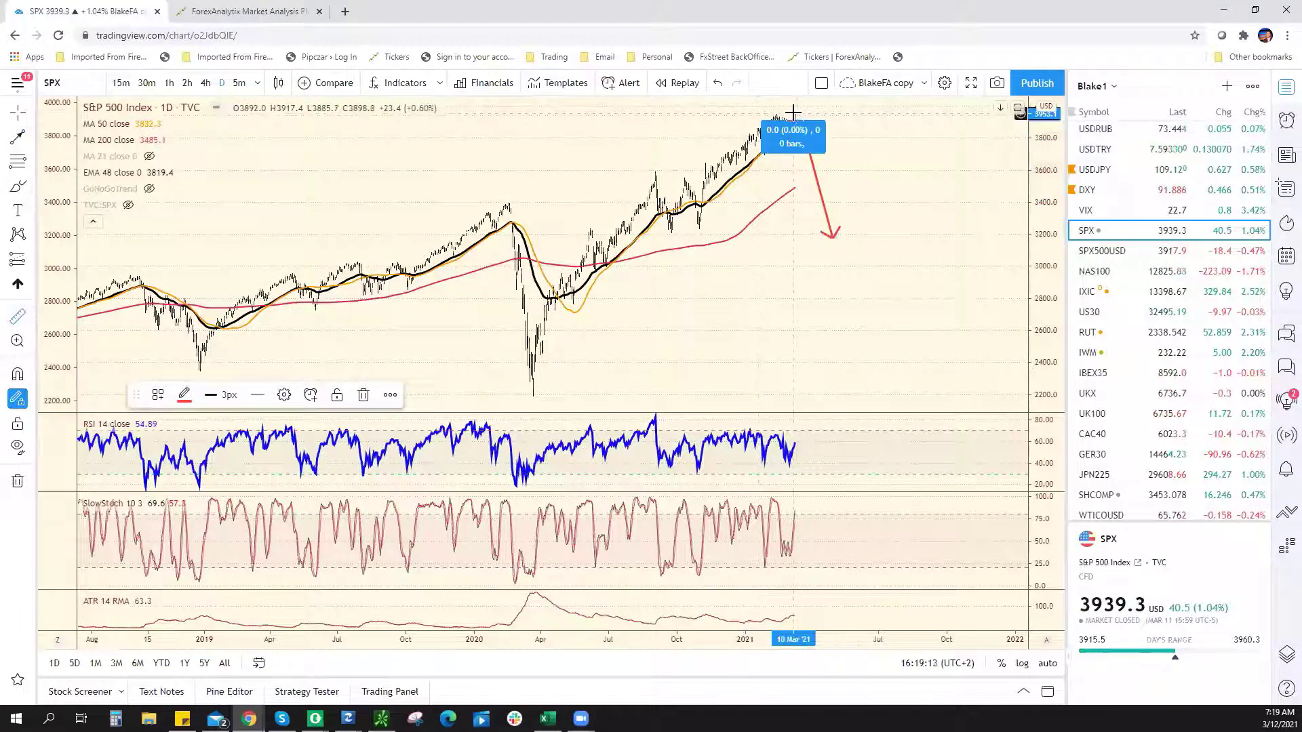
pyautogui.click(813, 242)
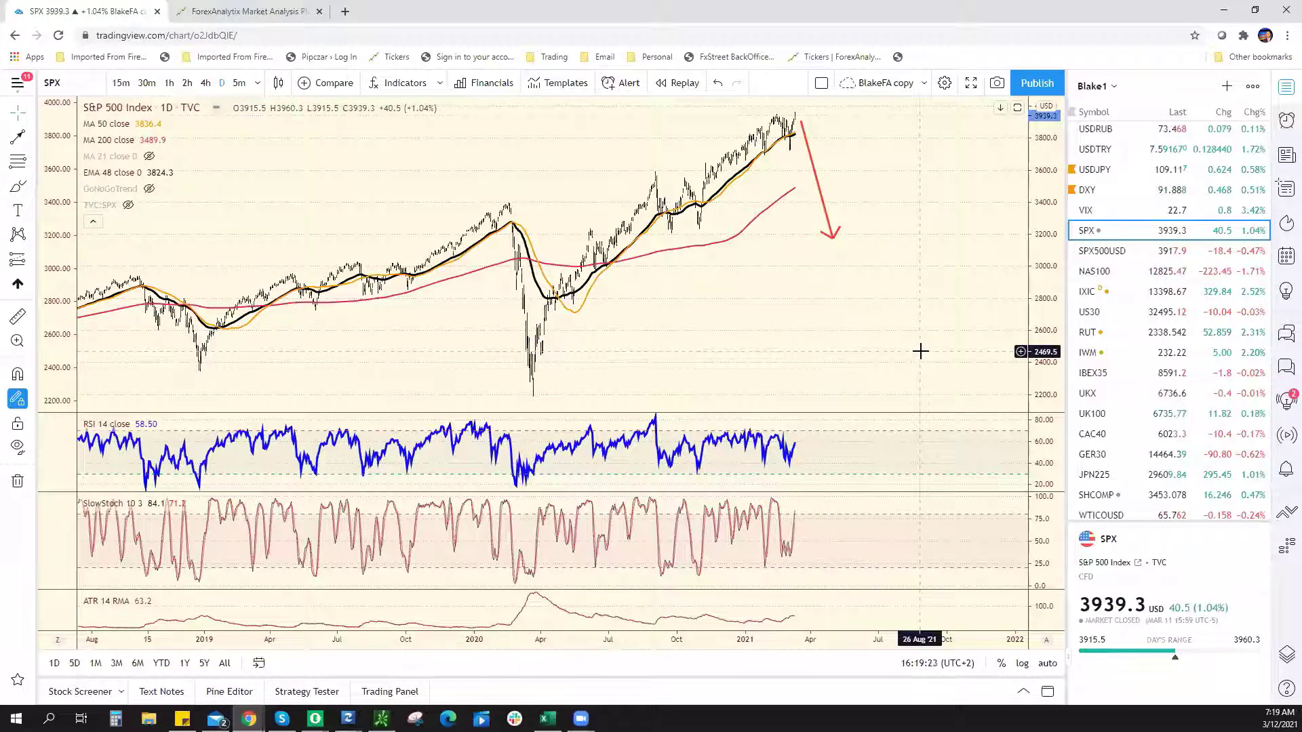
pyautogui.scroll(-4, 1161, 434)
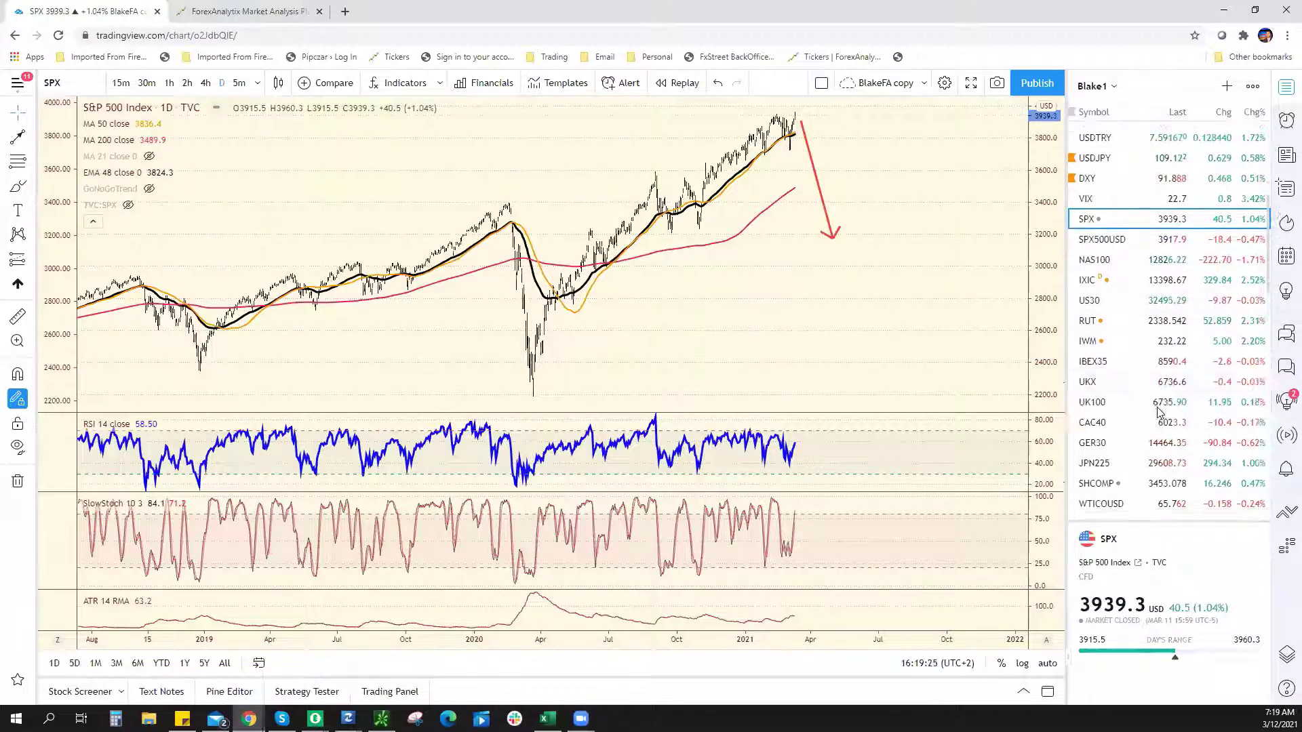
pyautogui.scroll(-4, 1160, 448)
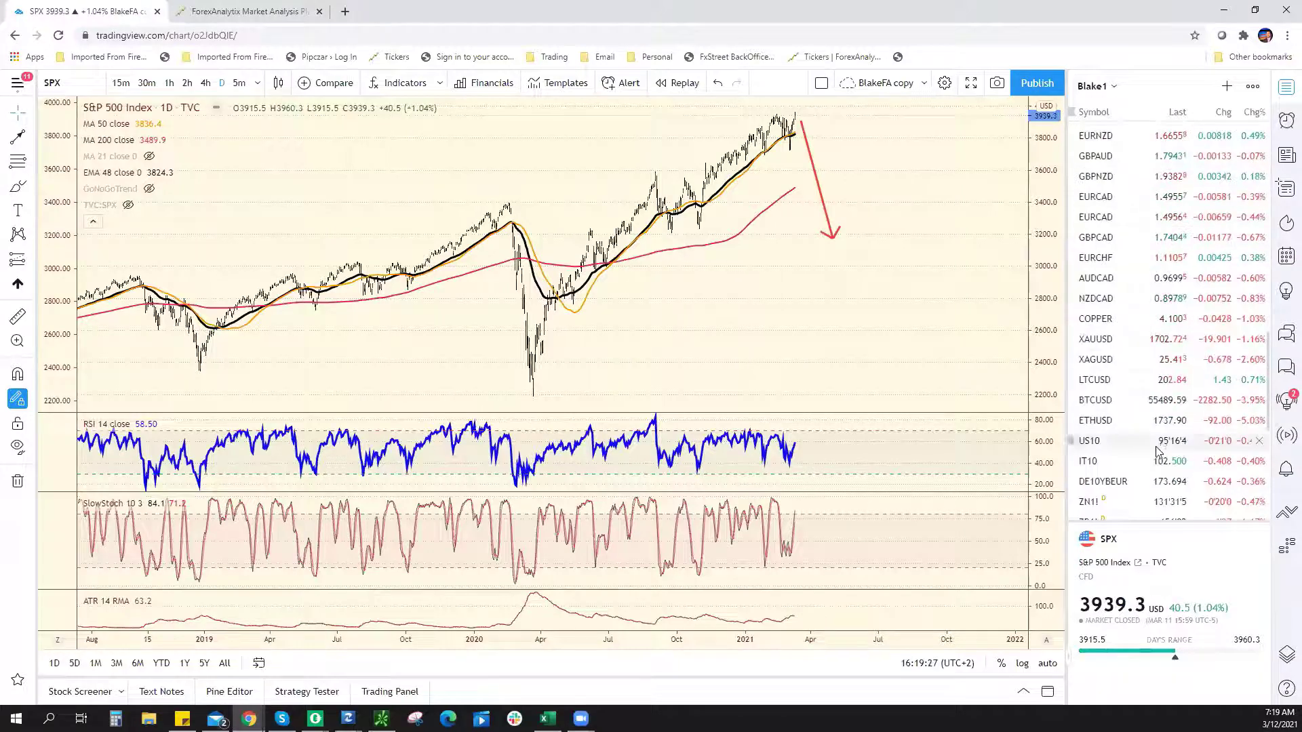
pyautogui.scroll(-3, 1153, 468)
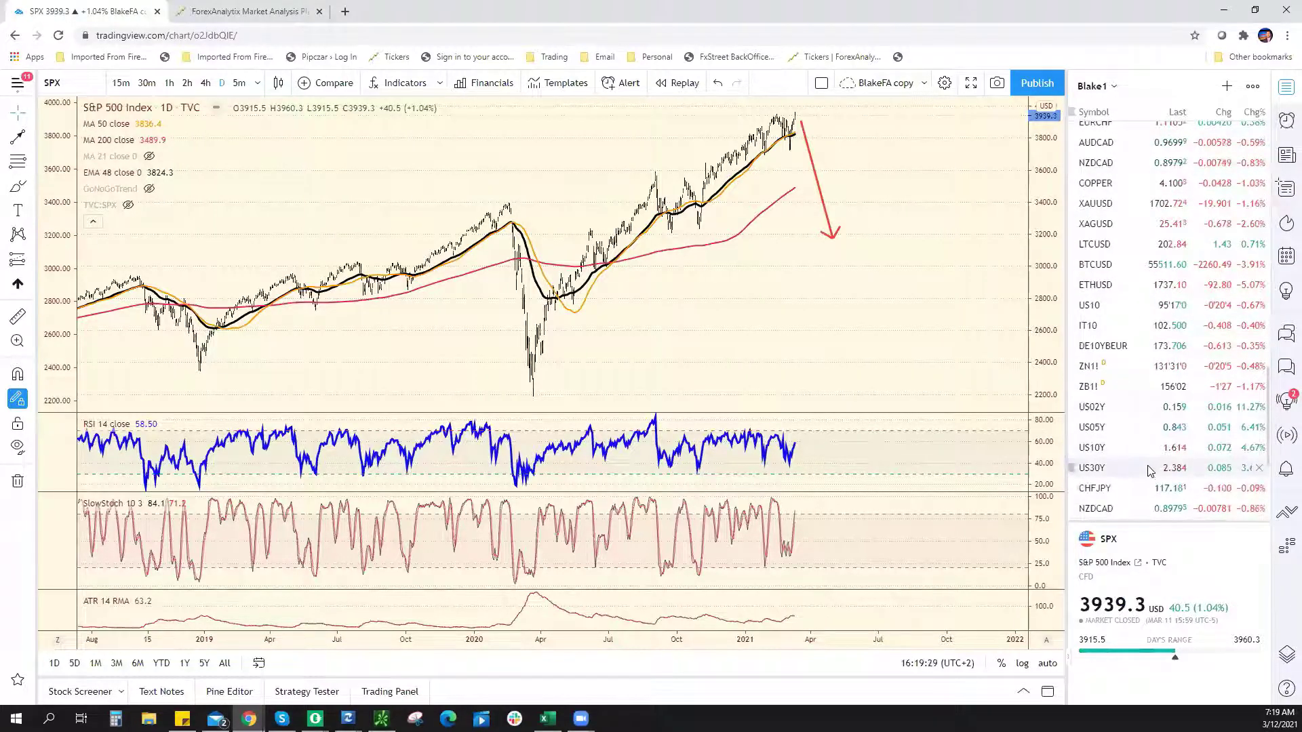
# Step: Reopen US30Y, then load the Dow Jones (US30) daily chart from the watchlist
pyautogui.click(1139, 468)
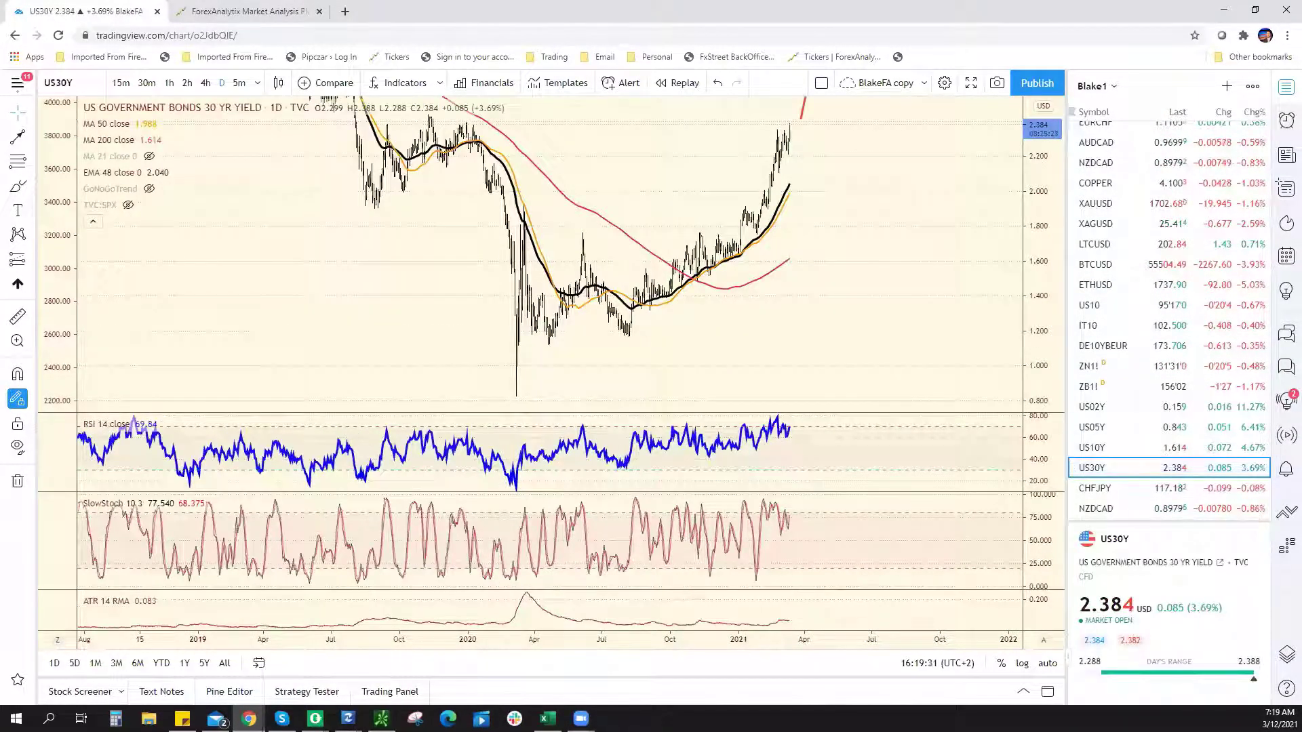
pyautogui.scroll(3, 791, 328)
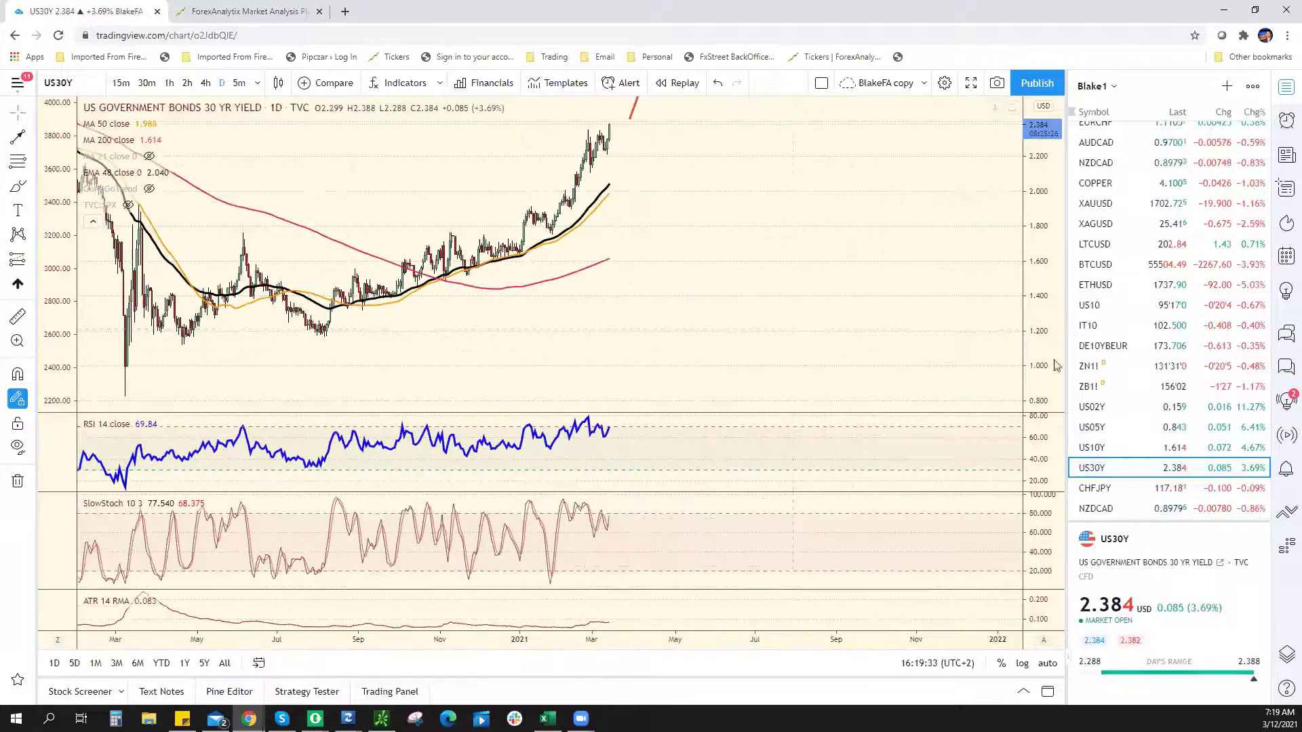
pyautogui.scroll(-5, 630, 311)
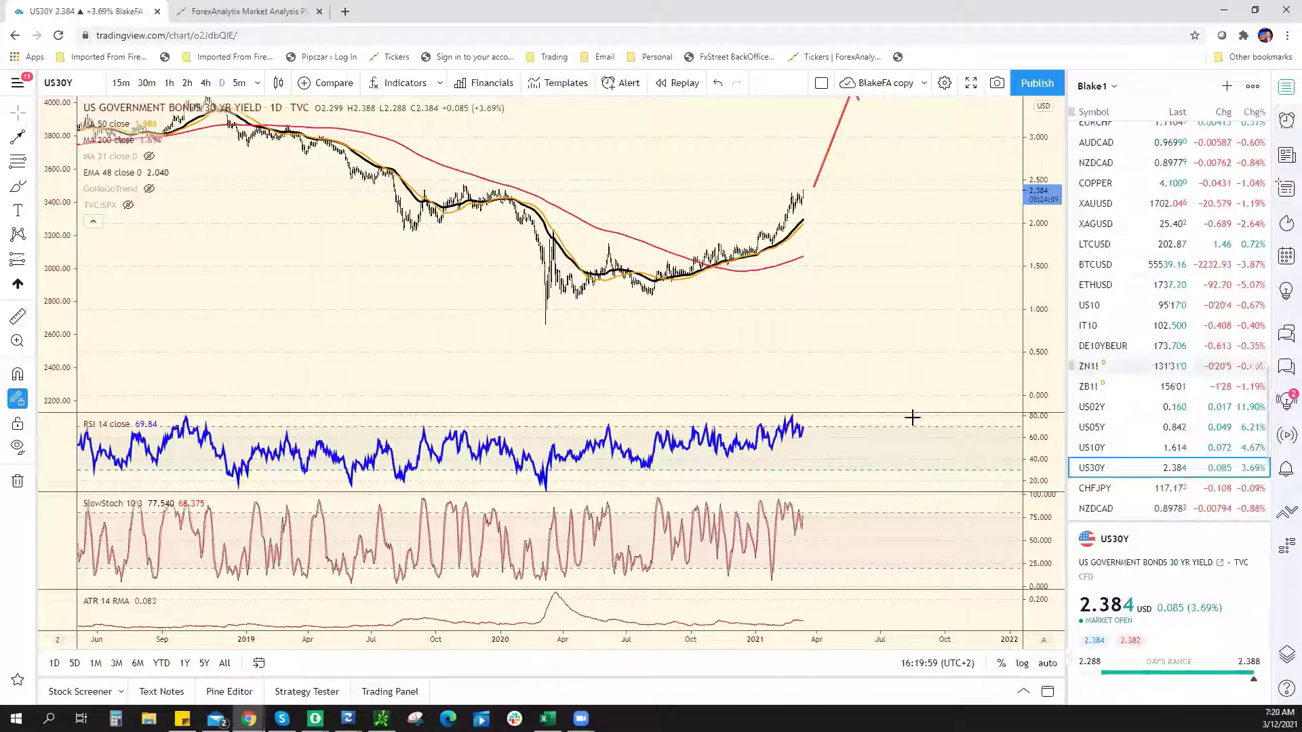
pyautogui.scroll(10, 1187, 251)
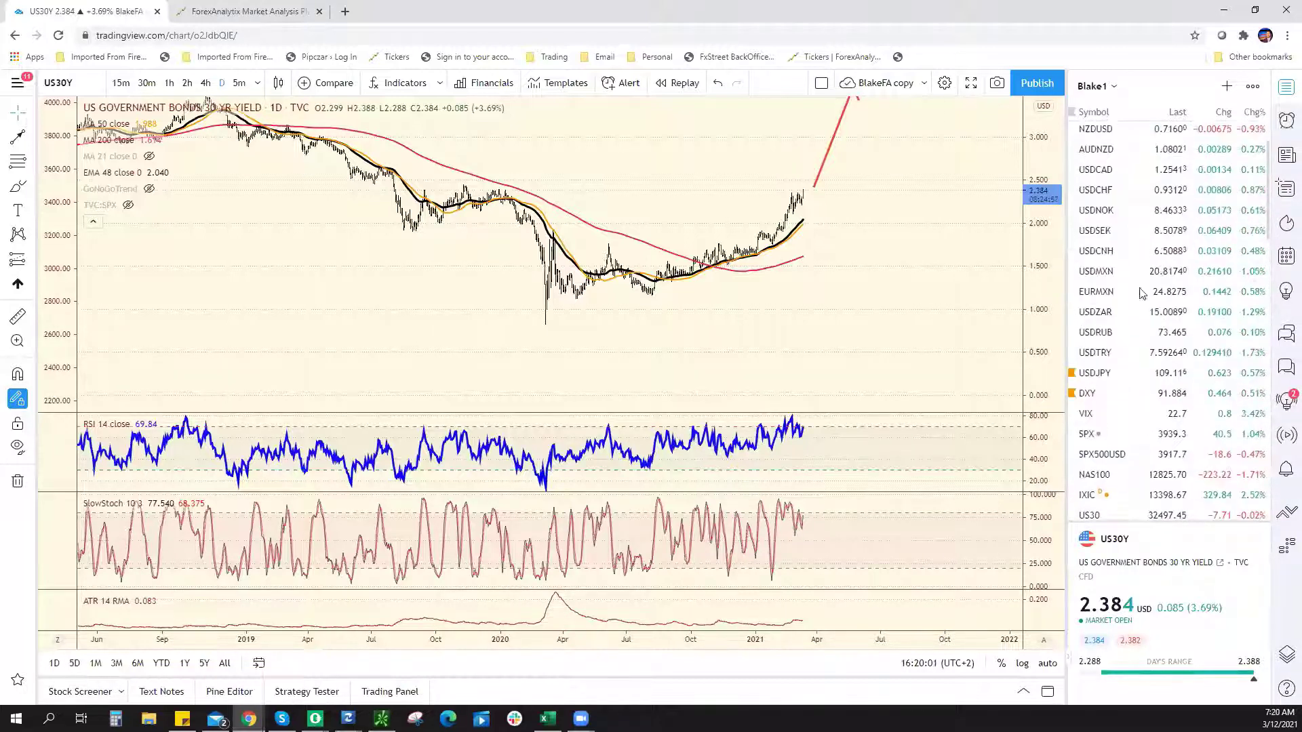
pyautogui.scroll(-3, 1131, 515)
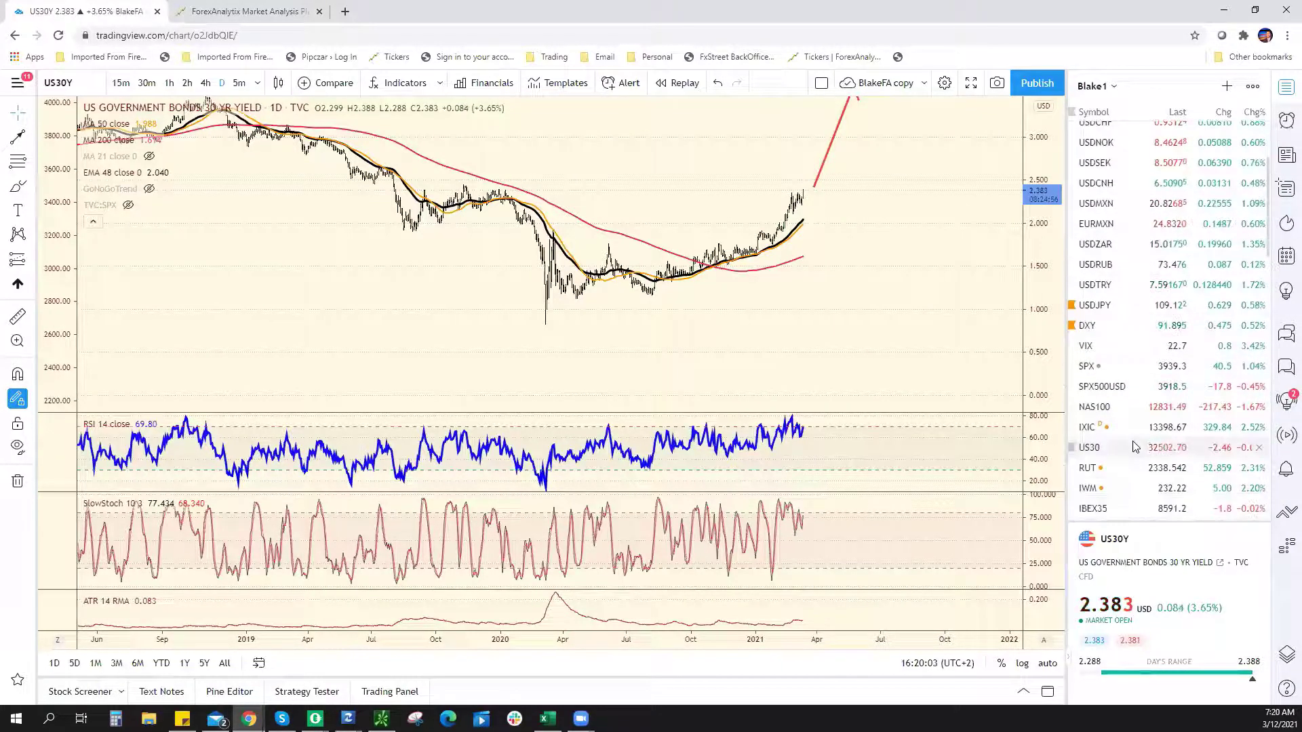
pyautogui.click(1136, 447)
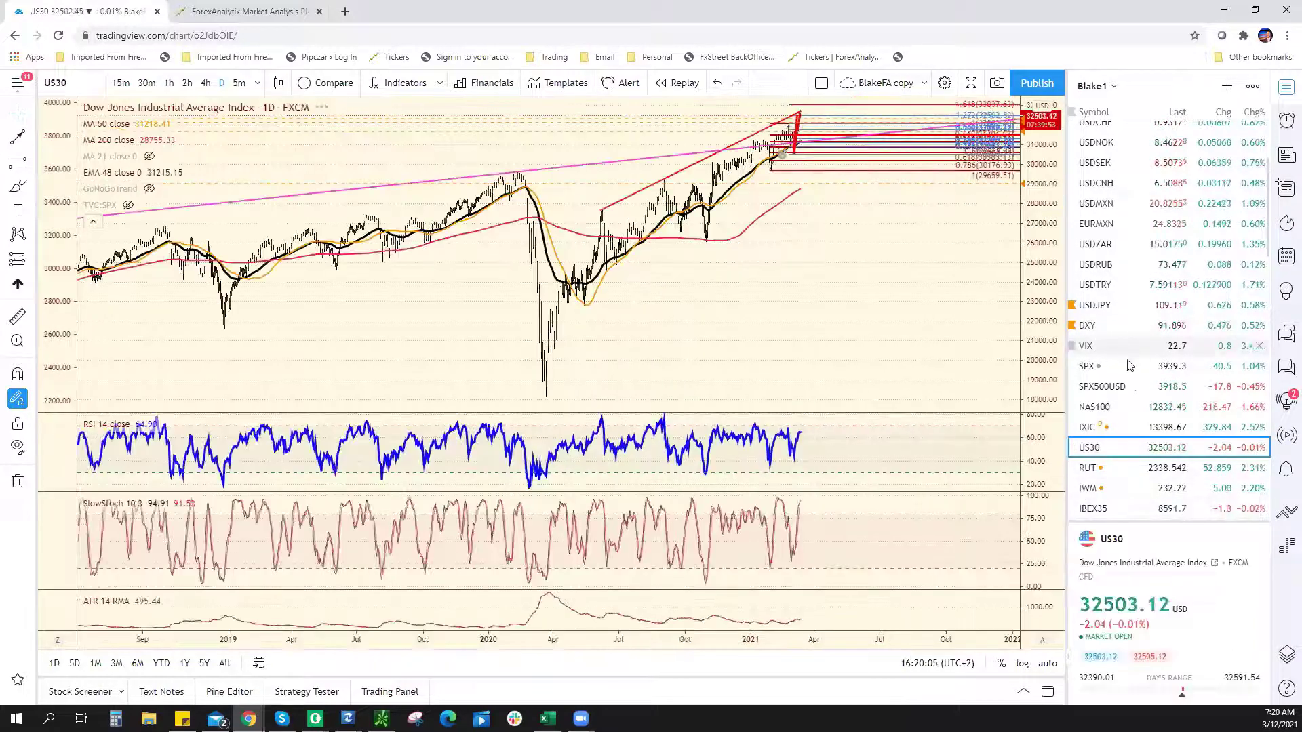
# Step: Load NAS100 and sketch a projected path down to about 9121, rebounding to a higher peak
pyautogui.click(1161, 415)
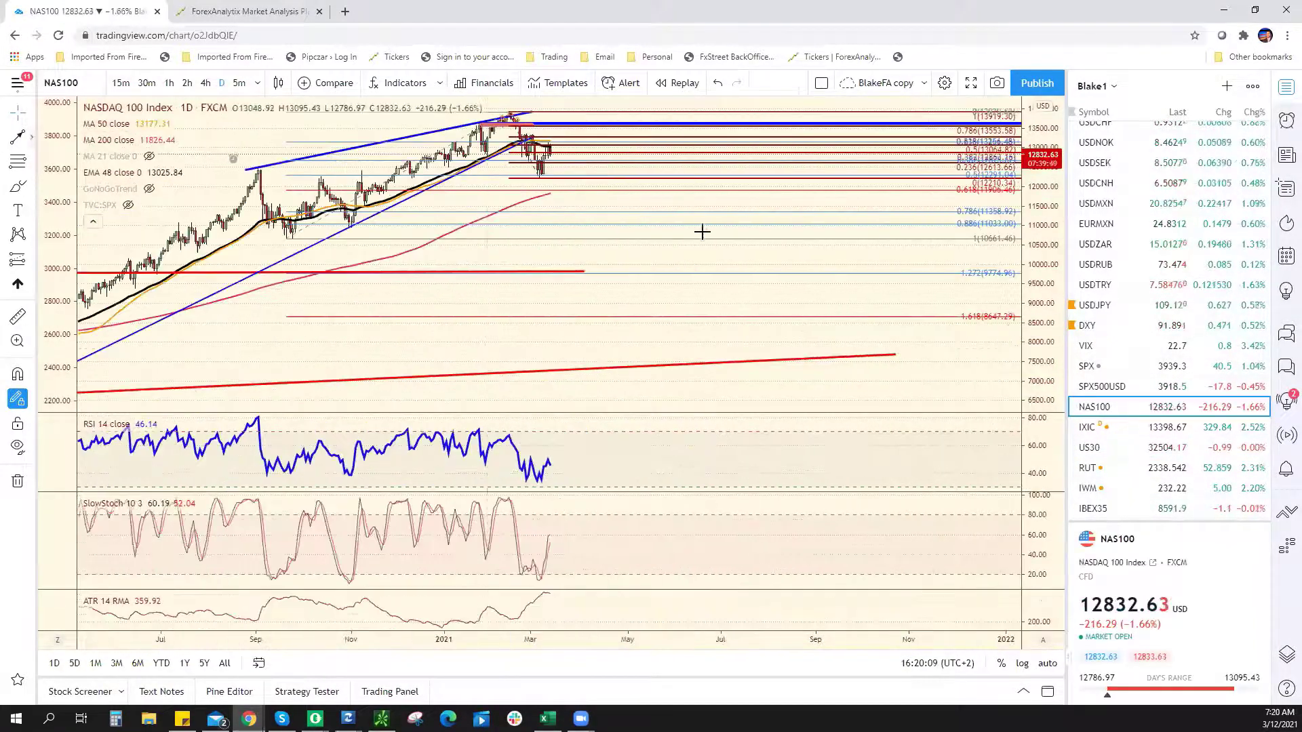
pyautogui.moveTo(556, 155); pyautogui.dragTo(602, 220)
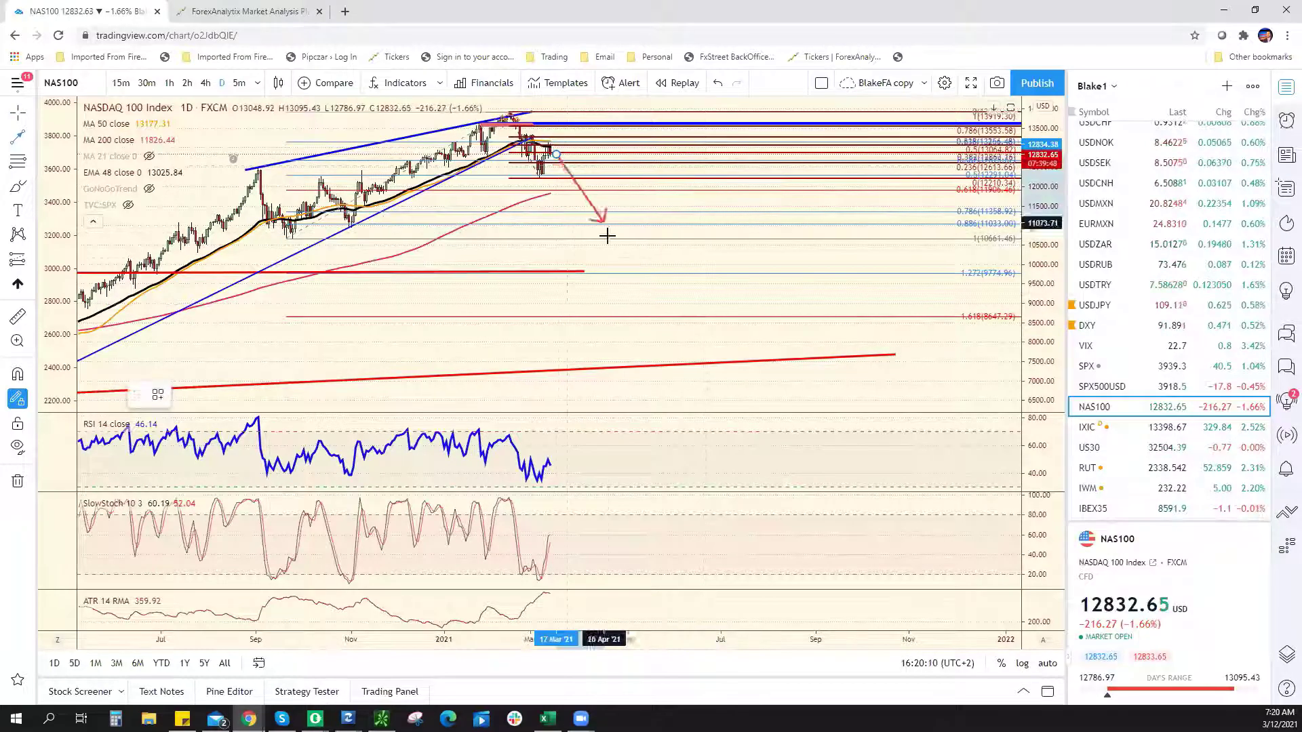
pyautogui.click(612, 297)
pyautogui.doubleClick(841, 145)
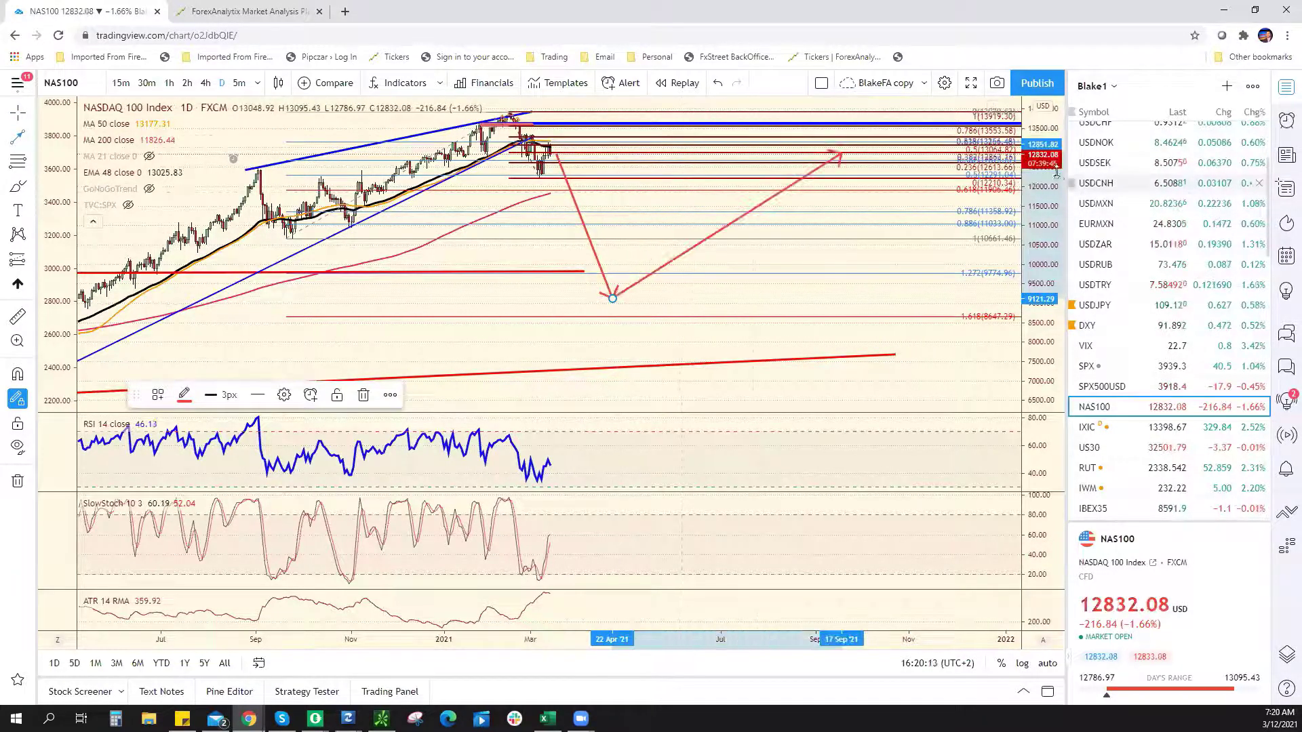
pyautogui.moveTo(982, 231); pyautogui.dragTo(656, 106)
pyautogui.click(640, 109)
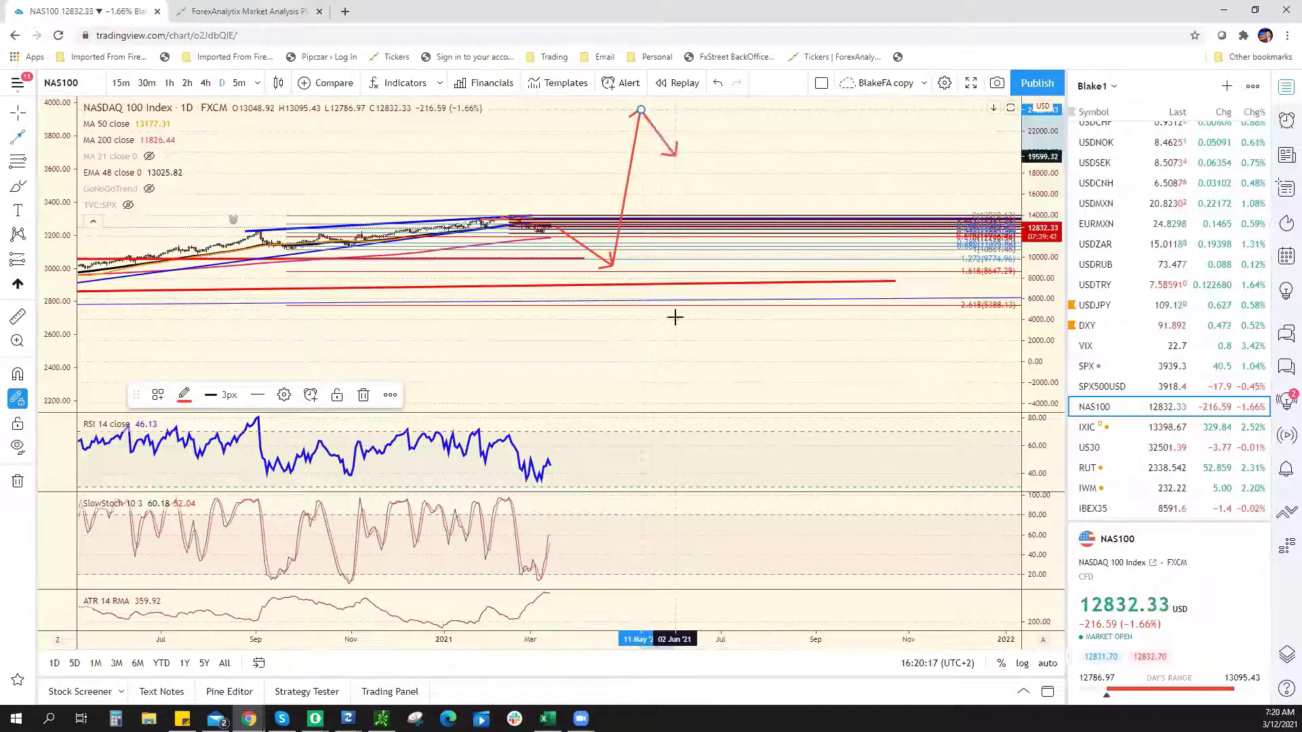
pyautogui.doubleClick(694, 468)
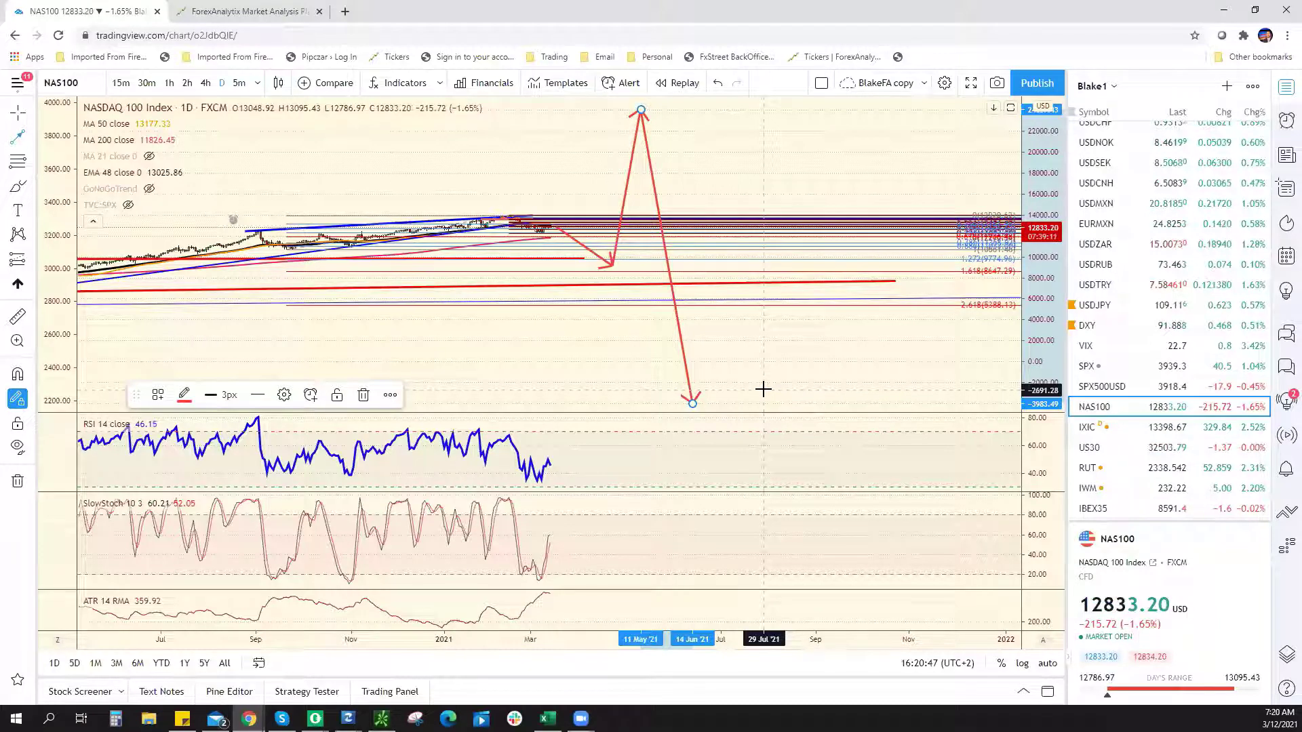
pyautogui.scroll(-5, 619, 142)
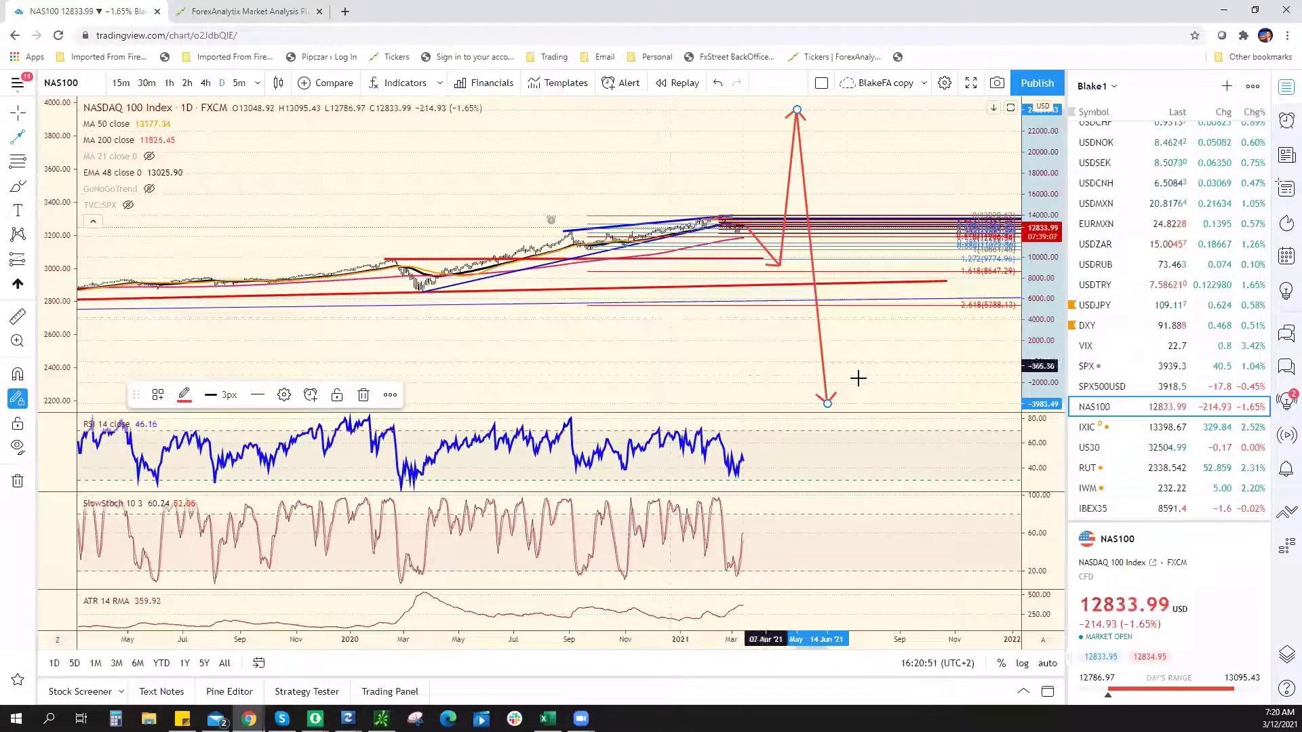
# Step: Undo the path's last leg and remove both projection segments from the chart
pyautogui.hotkey('ctrl', 'z')
pyautogui.rightClick(799, 115)
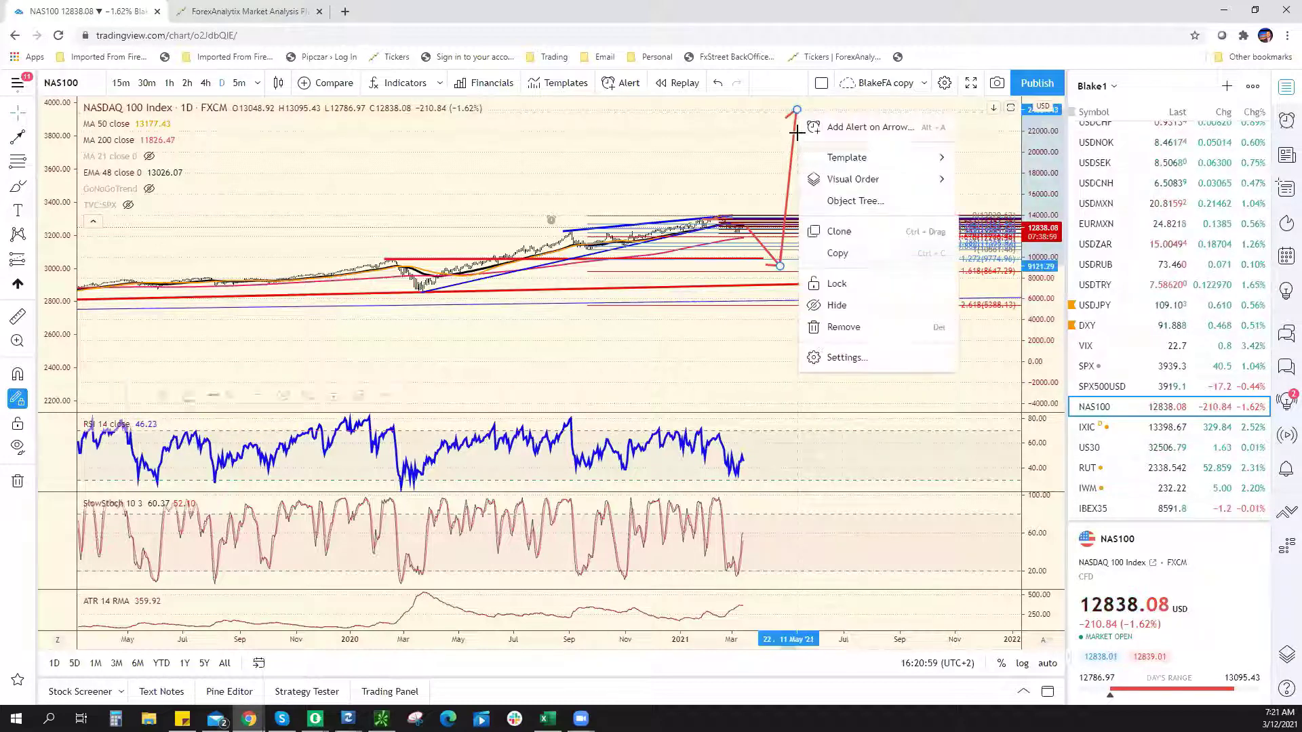
pyautogui.click(823, 327)
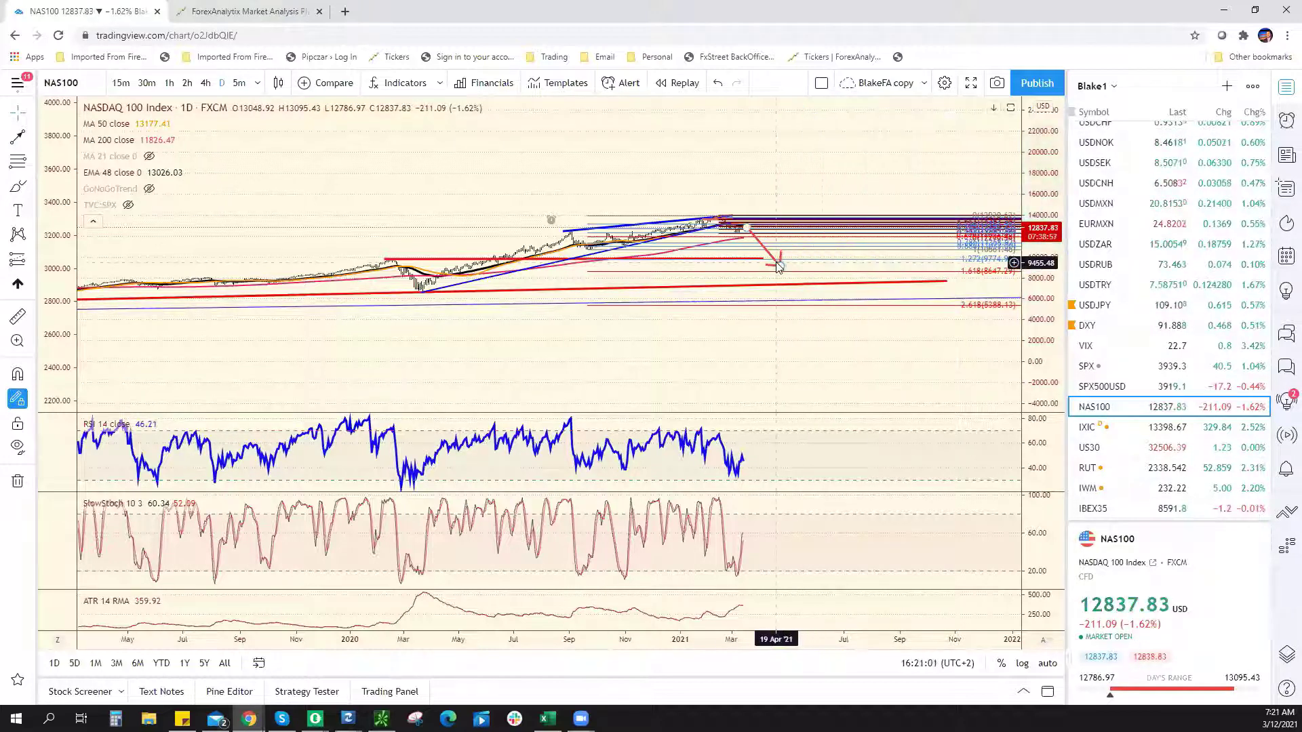
pyautogui.rightClick(779, 265)
pyautogui.click(821, 479)
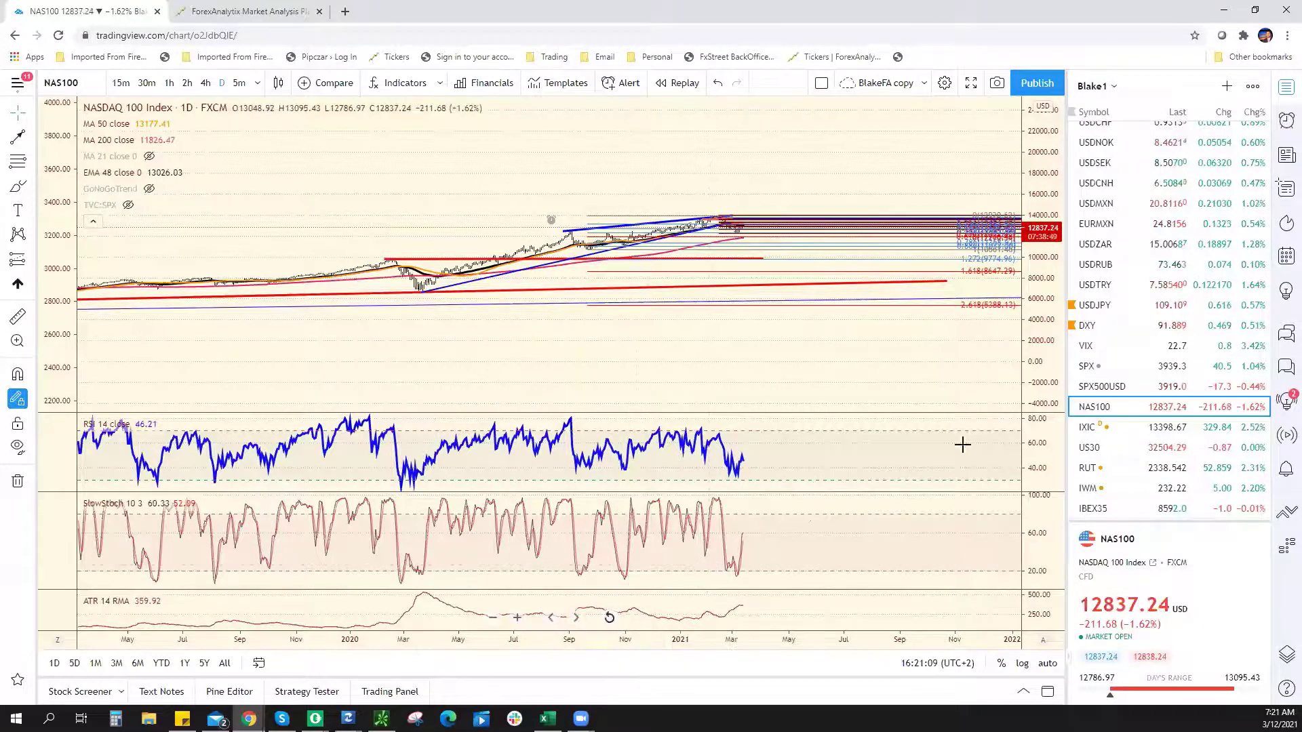
# Step: Reset the NASDAQ 100 chart view with Alt+R and scroll down the watchlist
pyautogui.hotkey('alt', 'r')
pyautogui.scroll(-4, 1143, 406)
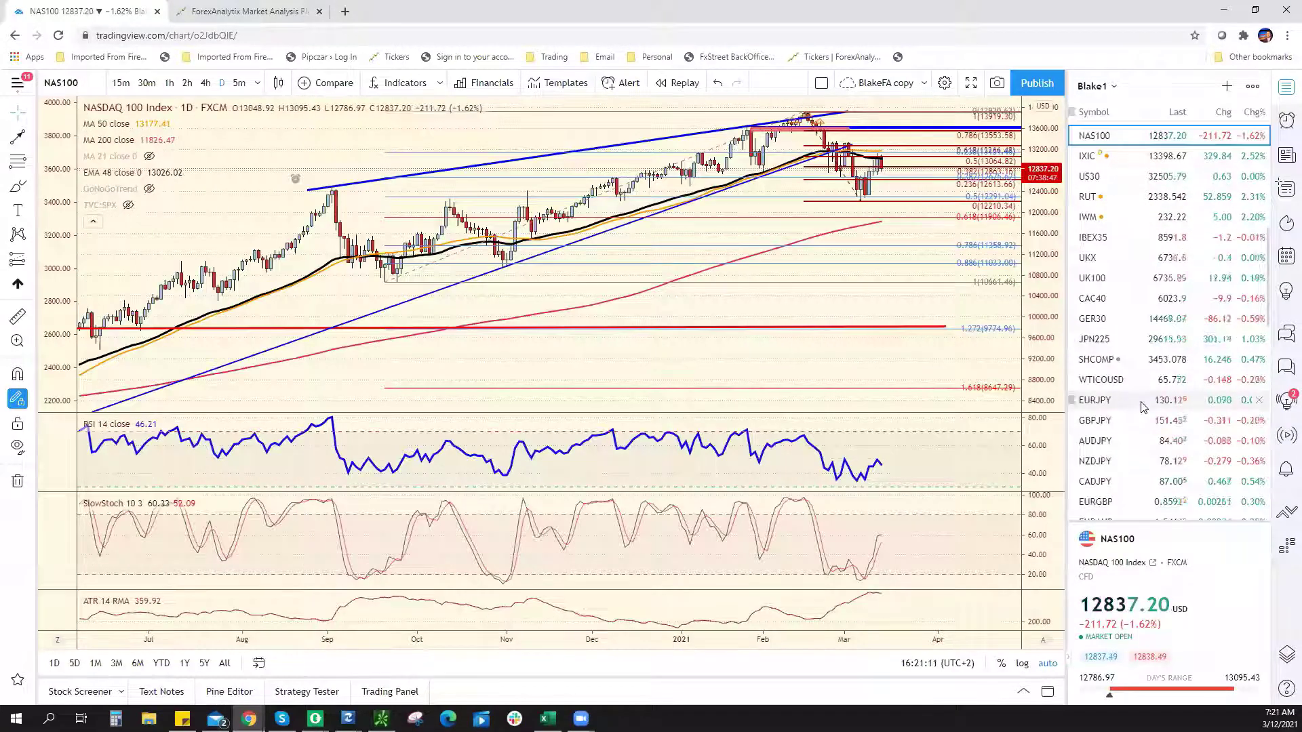
pyautogui.scroll(-5, 1143, 407)
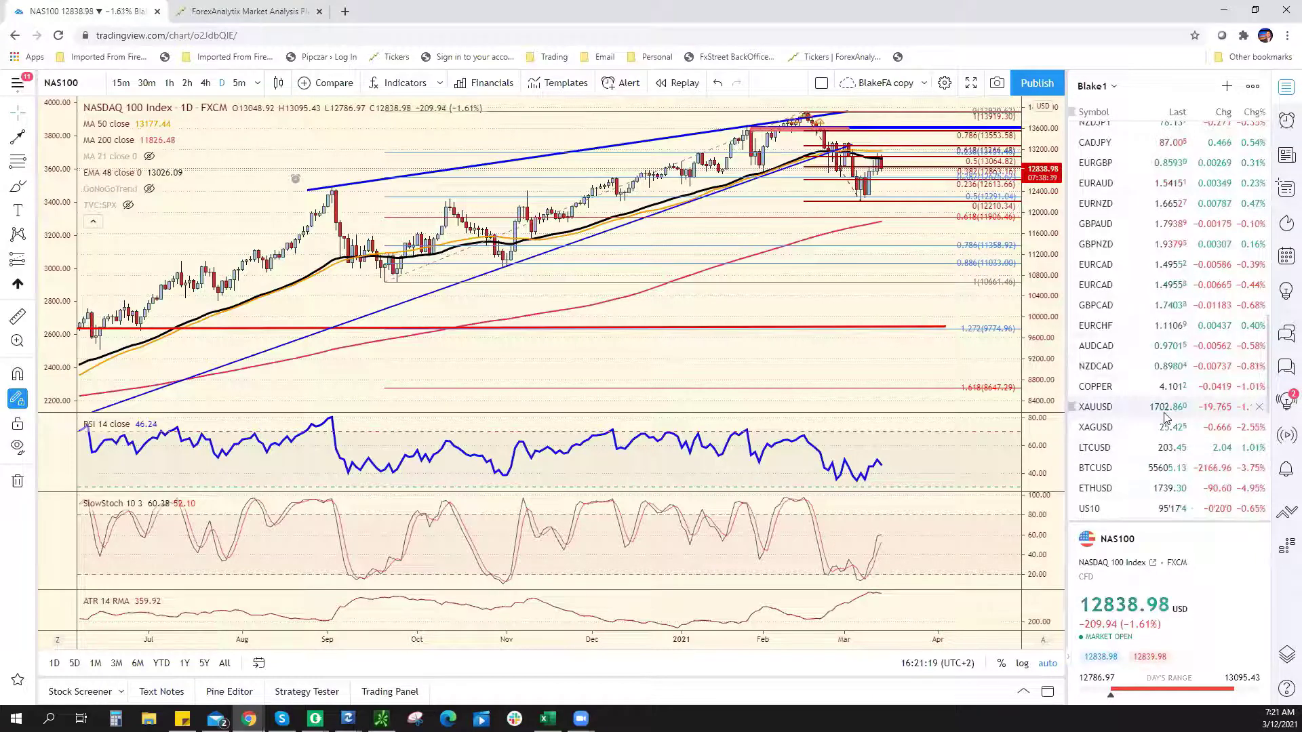
pyautogui.scroll(-5, 1187, 398)
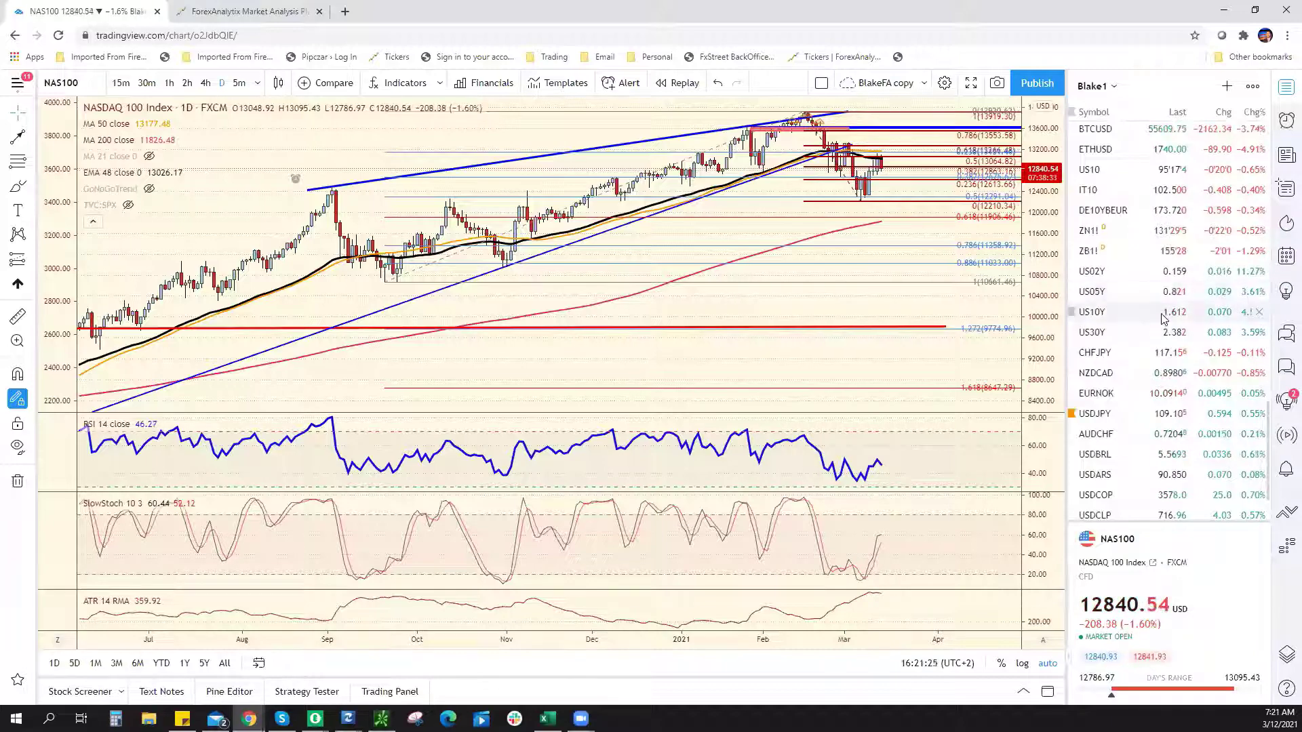
# Step: Load the US10Y daily chart (1.612, up 4.55%) and scroll the watchlist back up
pyautogui.click(1163, 315)
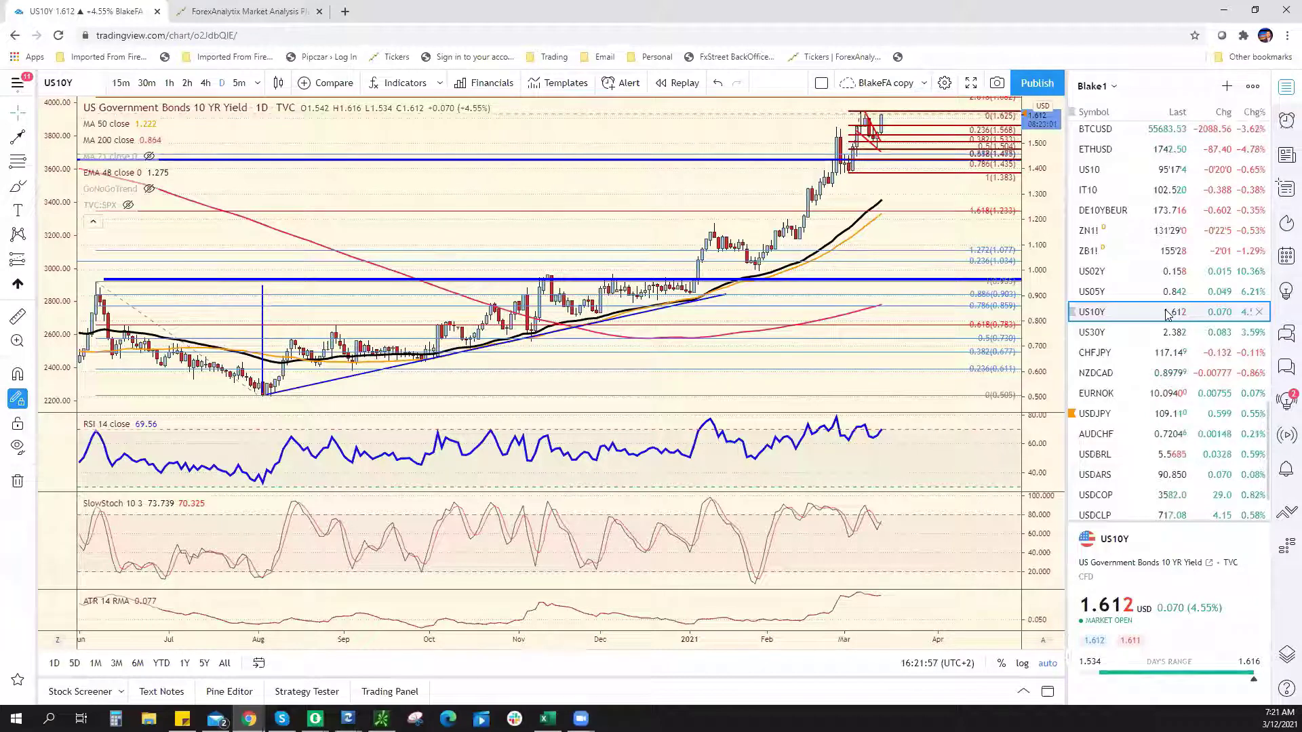
pyautogui.scroll(6, 1164, 368)
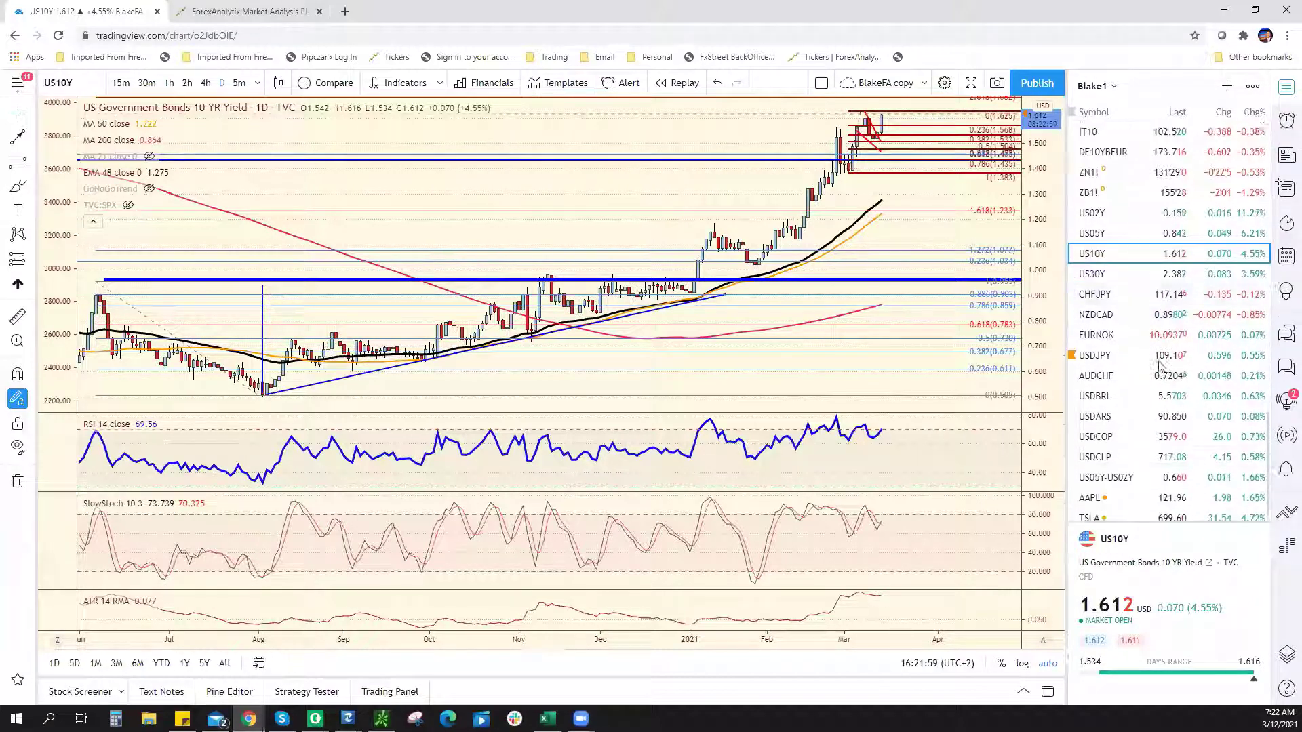
pyautogui.scroll(5, 1151, 369)
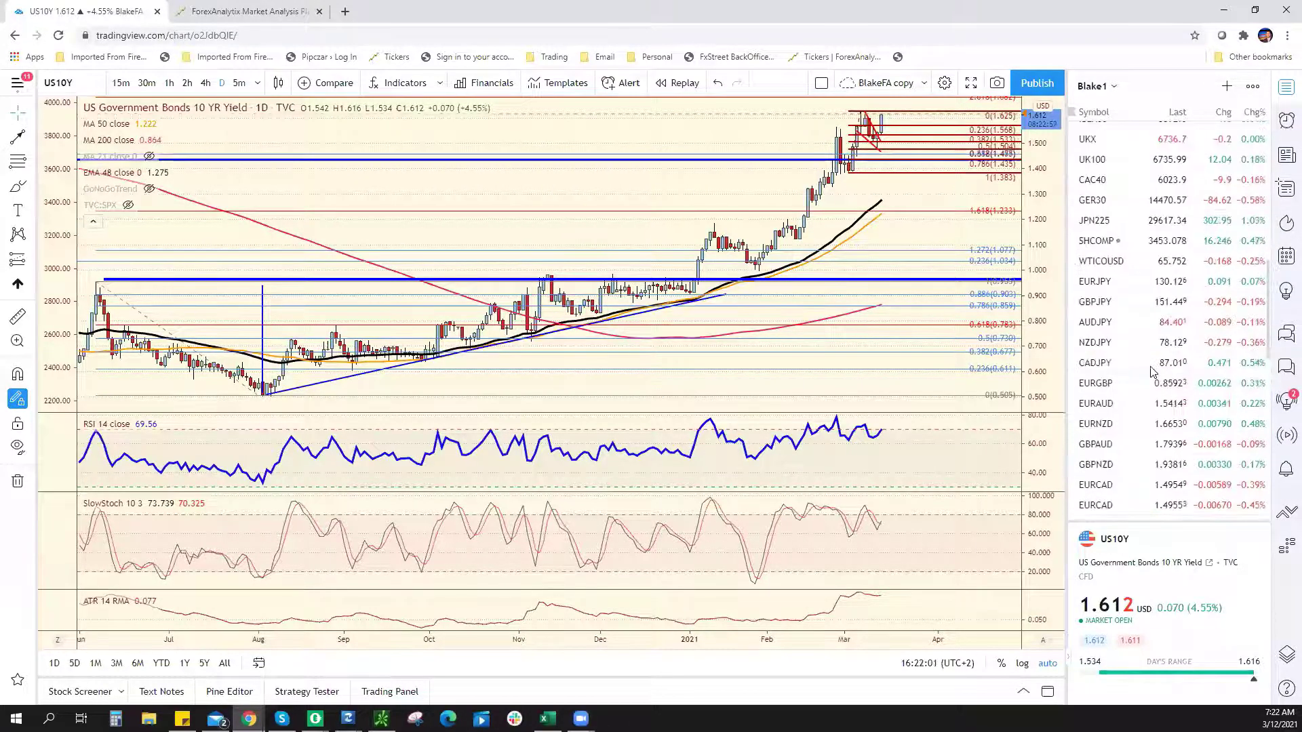
# Step: Open the DXY chart and sketch a rising projection arrow, cancelling an extra leg
pyautogui.scroll(1, 1151, 373)
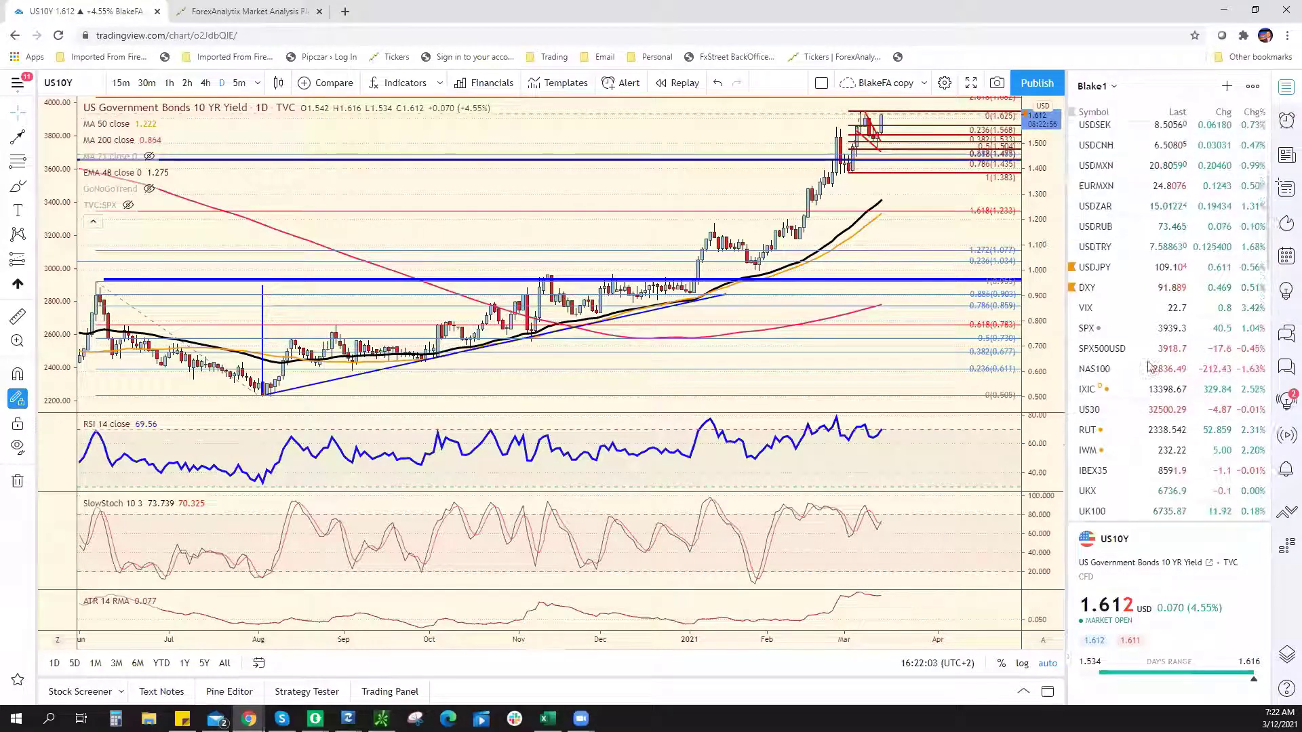
pyautogui.click(1112, 323)
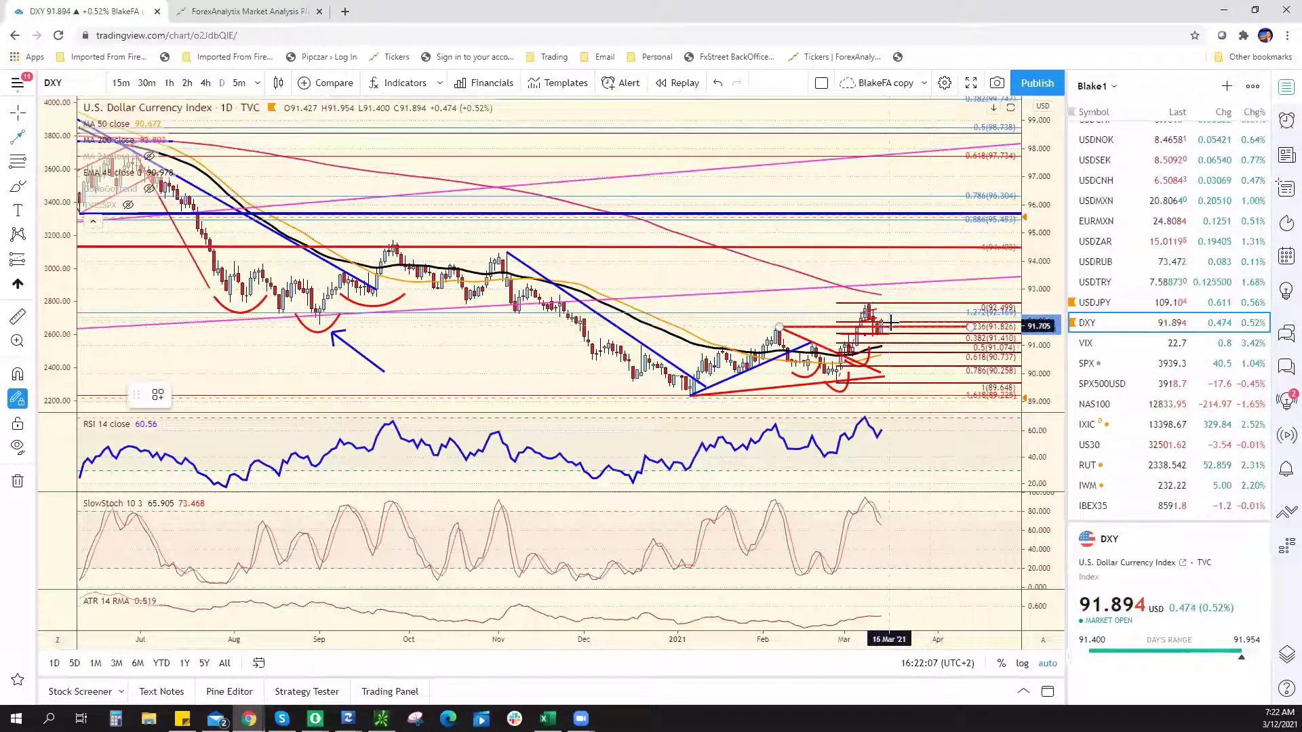
pyautogui.moveTo(881, 298)
pyautogui.mouseDown()
pyautogui.moveTo(936, 255)
pyautogui.moveTo(937, 233)
pyautogui.moveTo(986, 352)
pyautogui.moveTo(939, 295)
pyautogui.moveTo(978, 400)
pyautogui.mouseUp()
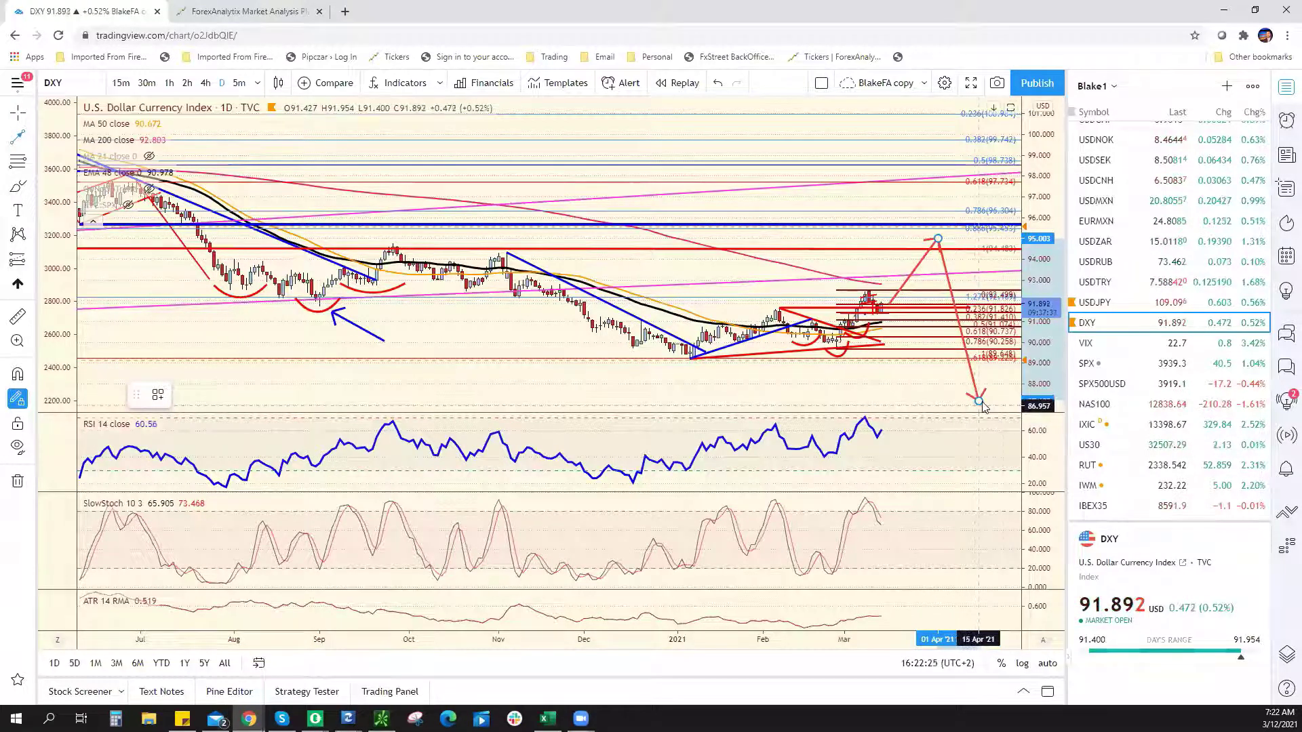
pyautogui.click(982, 402)
pyautogui.press('Escape')
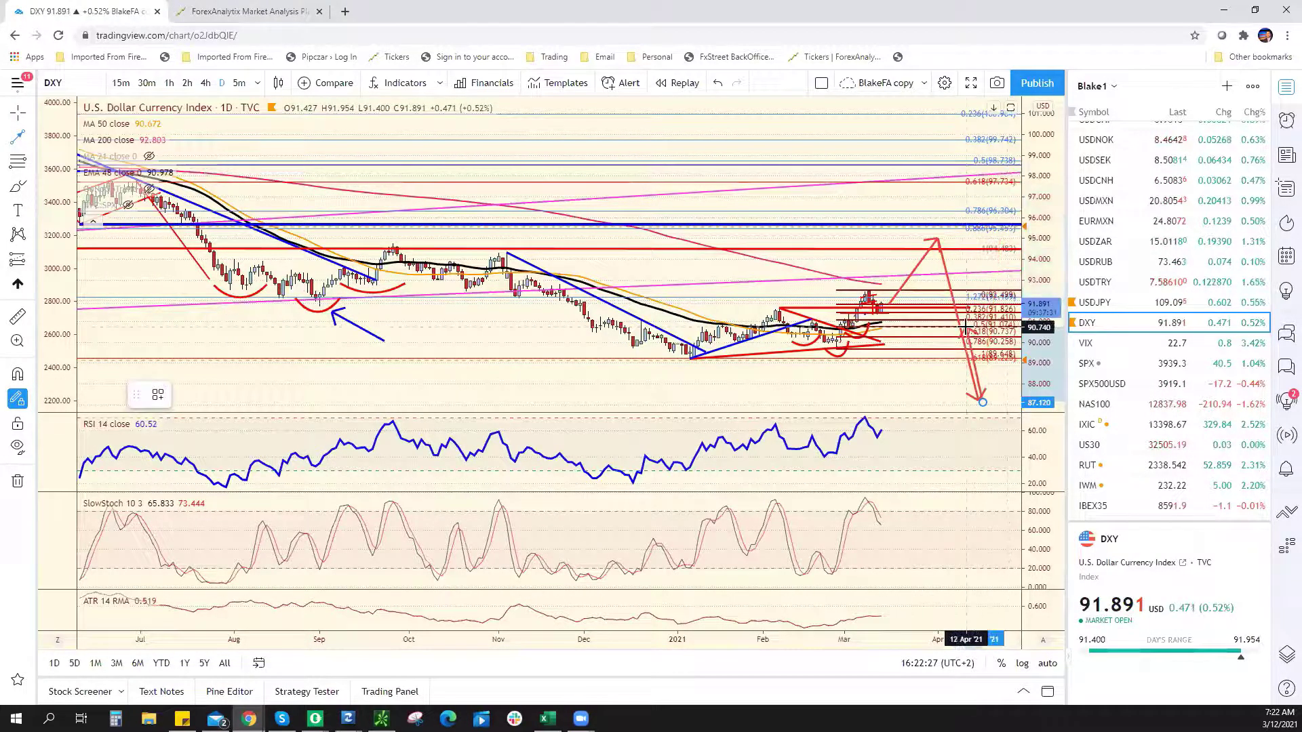
# Step: Remove the downward segment and the rising projection arrow from the DXY chart
pyautogui.rightClick(976, 401)
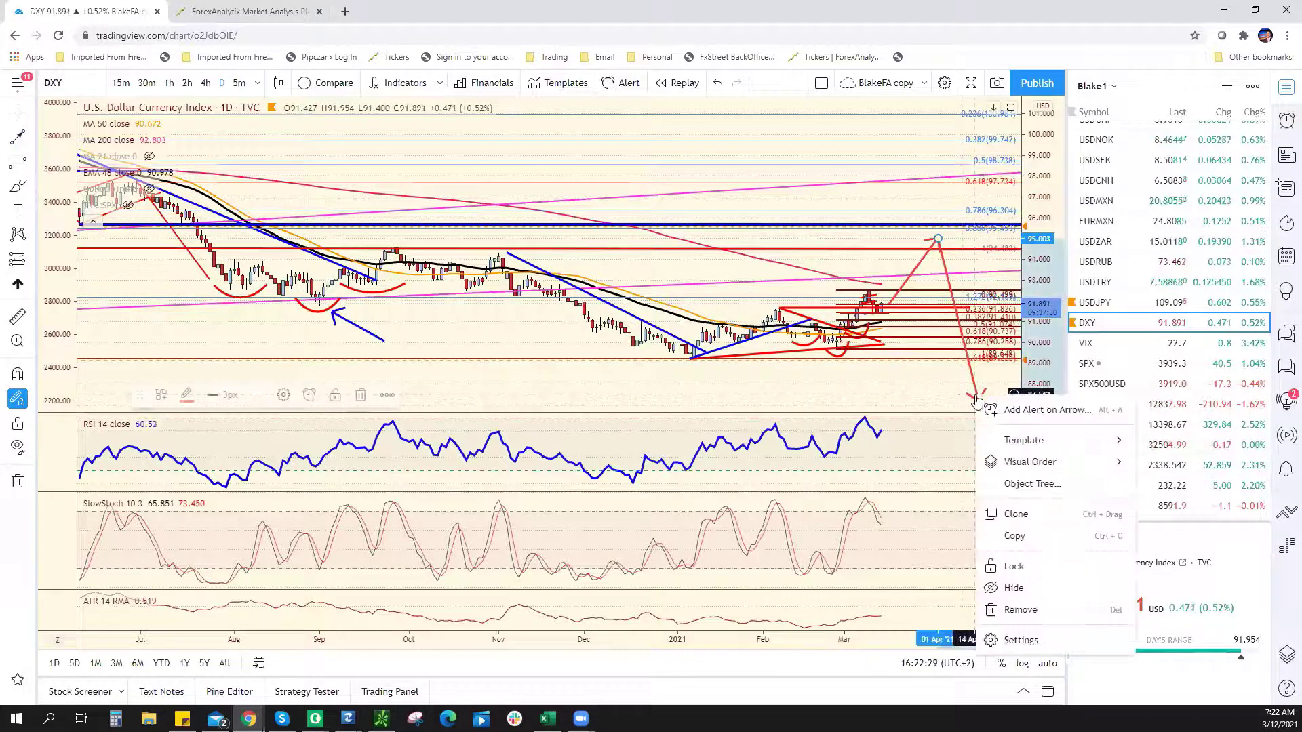
pyautogui.click(1044, 607)
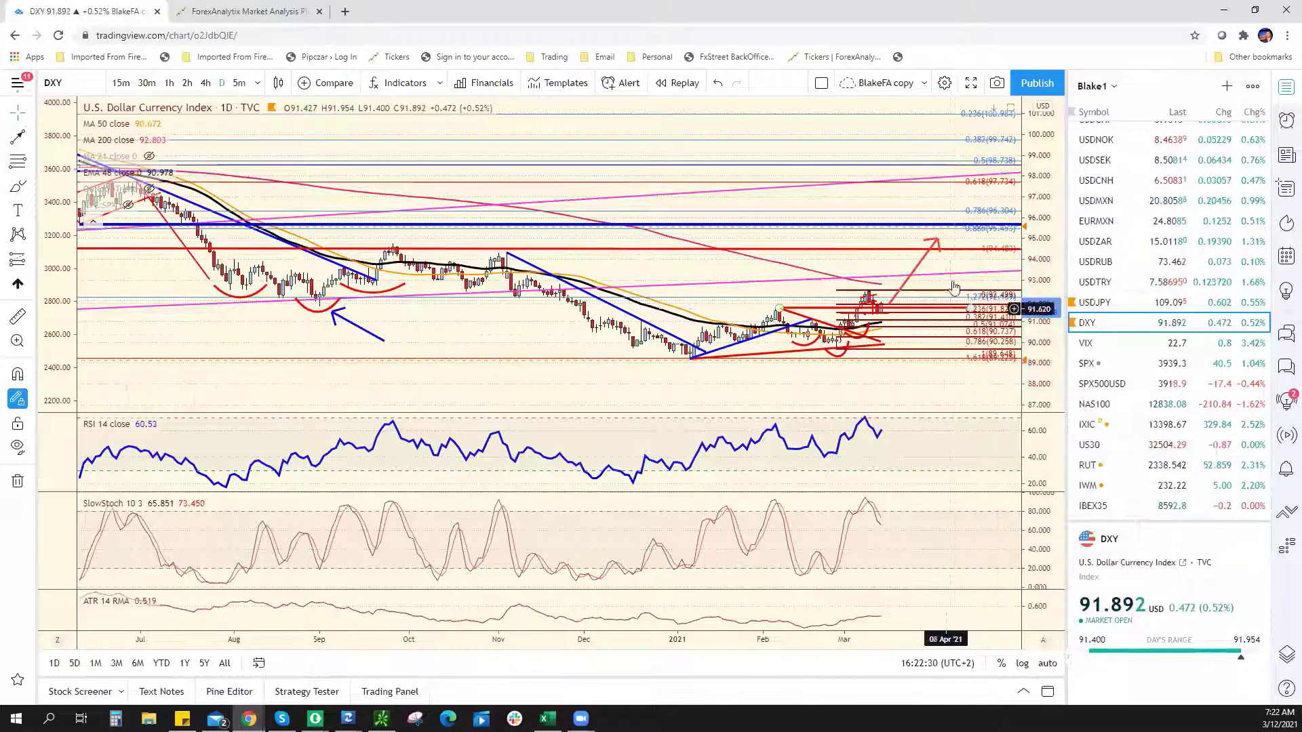
pyautogui.rightClick(936, 242)
pyautogui.click(988, 455)
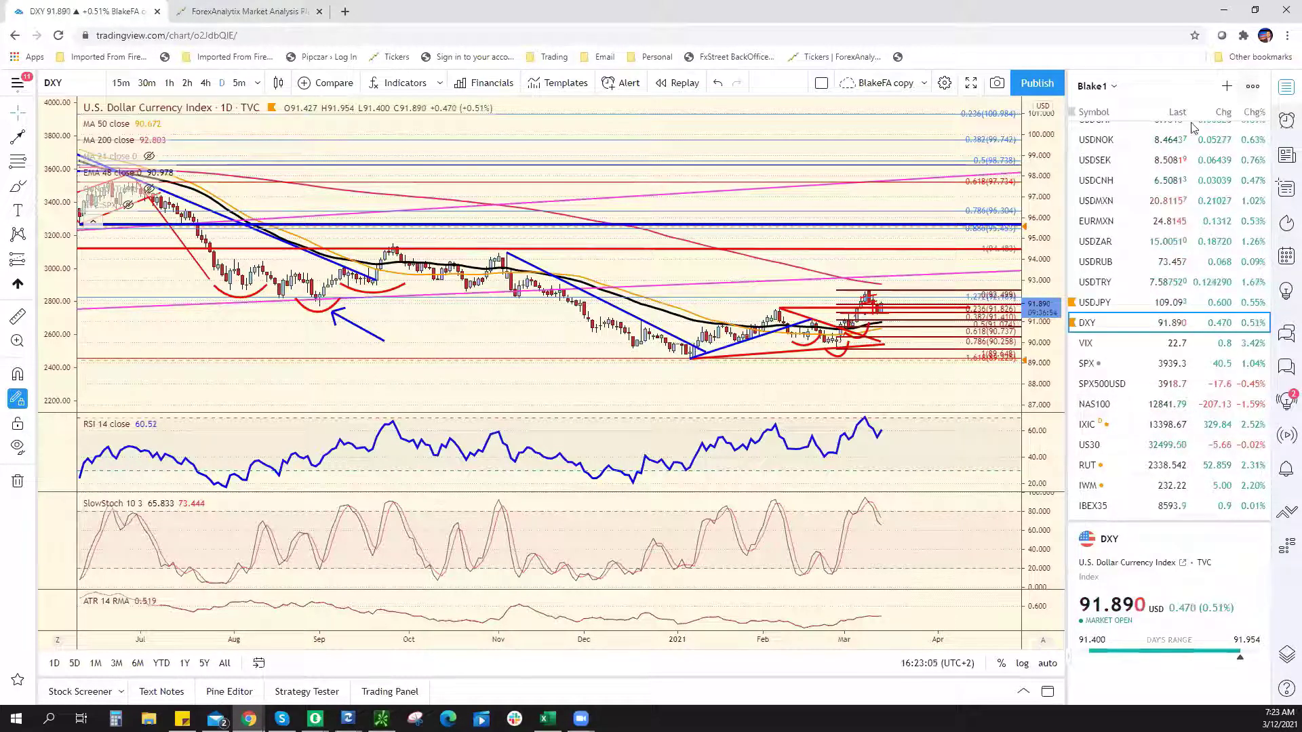
pyautogui.scroll(3, 1183, 190)
# Step: Switch the chart to the S&P 500 (SPX) daily chart
pyautogui.click(1144, 139)
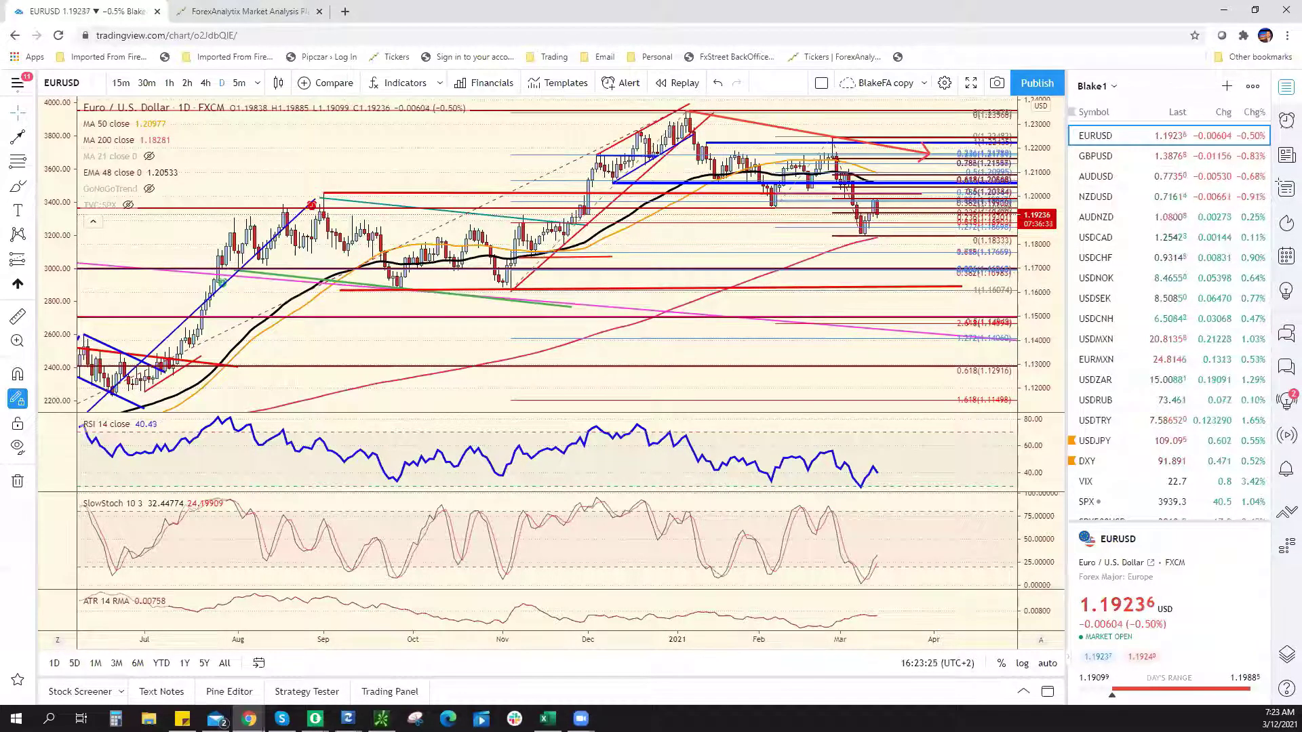
pyautogui.scroll(-2, 1157, 405)
pyautogui.click(1153, 366)
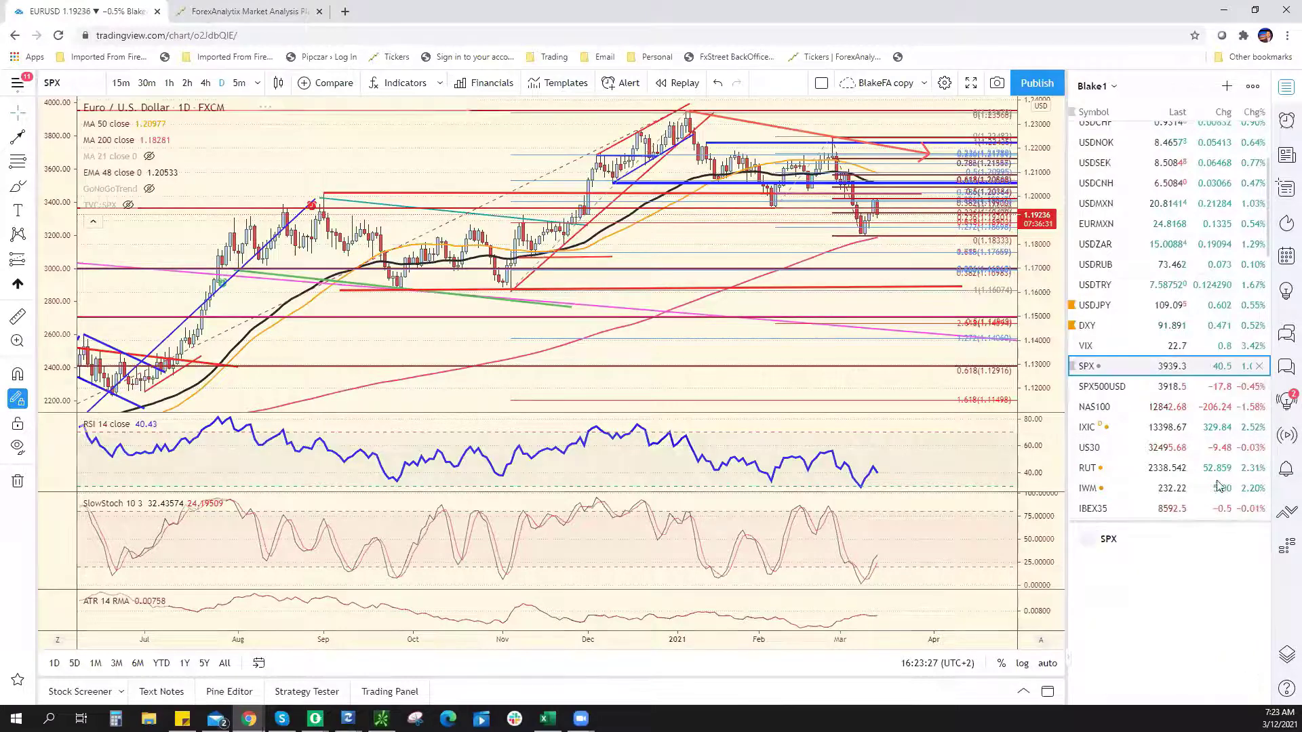
# Step: Delete the red downward projection line and zoom out to show SPX history back to 2019
pyautogui.scroll(-4, 997, 174)
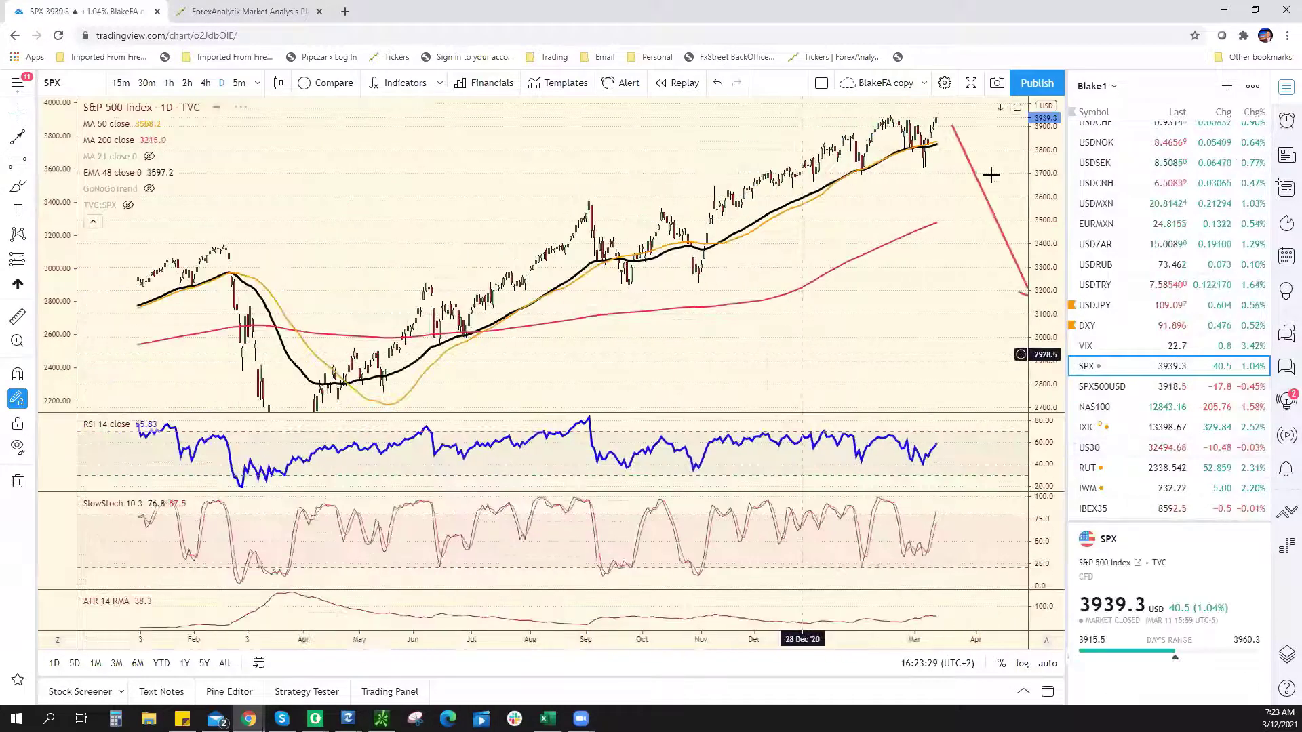
pyautogui.rightClick(978, 122)
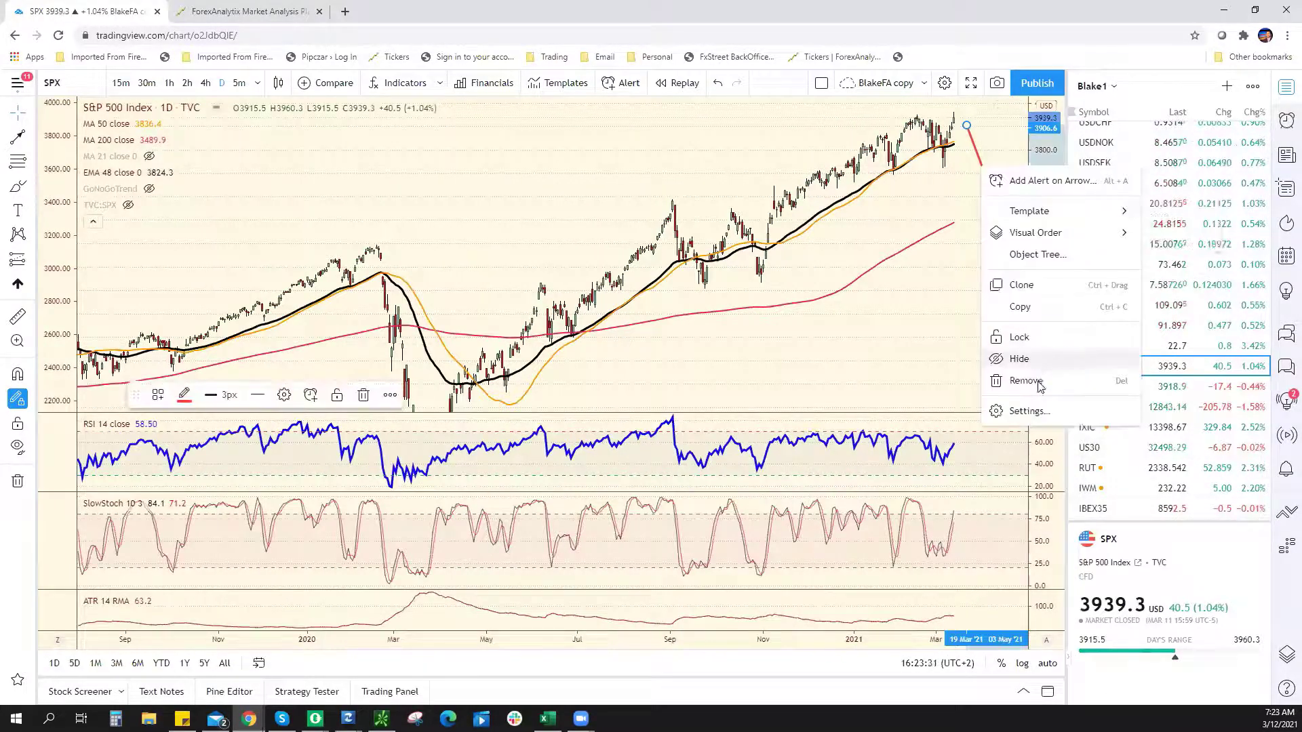
pyautogui.click(1010, 378)
pyautogui.scroll(-4, 869, 319)
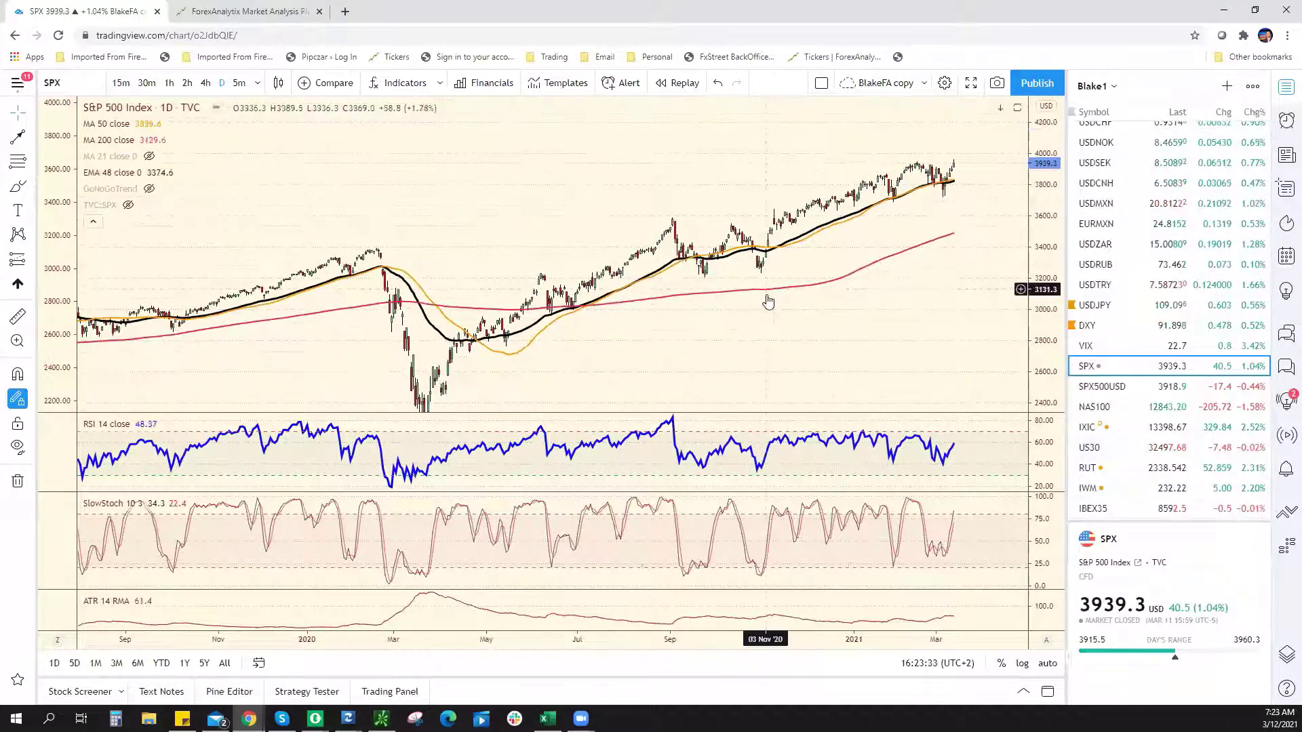
pyautogui.hscroll(5, 868, 319)
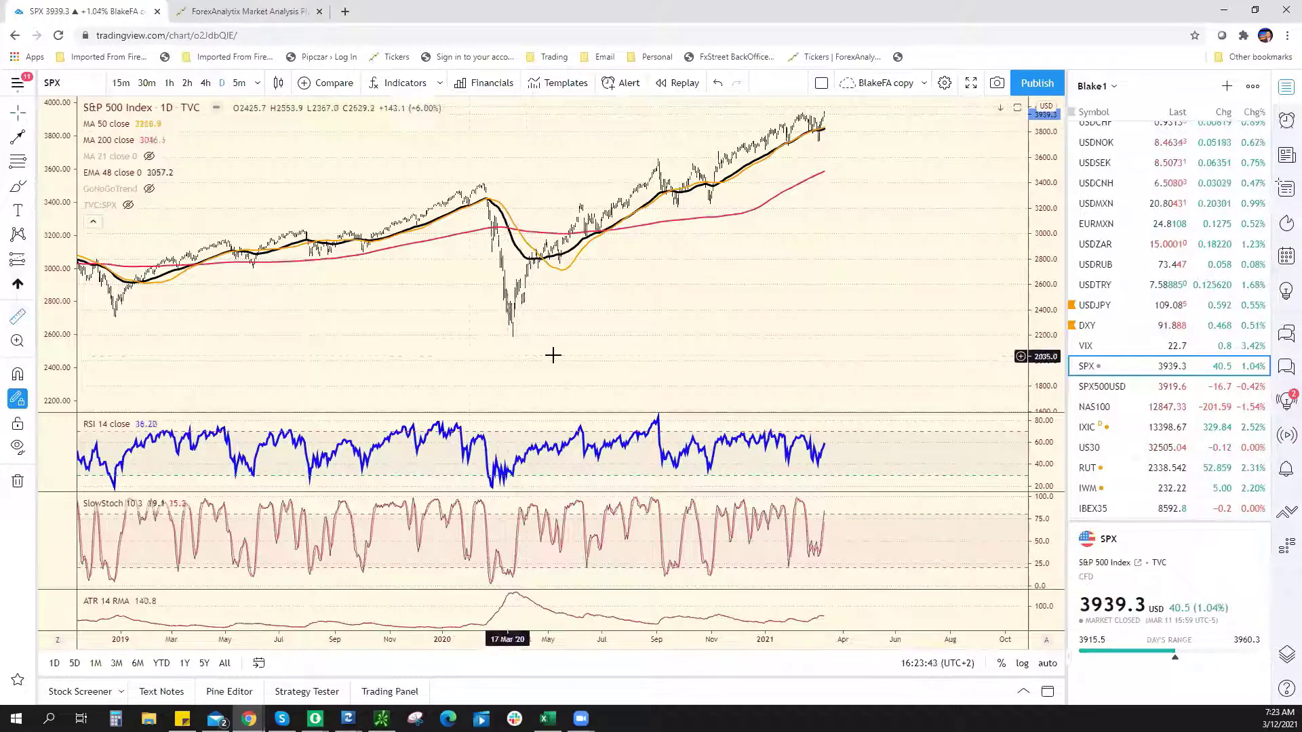
# Step: Measure the SPX gain from the March 2020 low: 1781.5 points, 81.16%, over 359 days
pyautogui.moveTo(512, 334); pyautogui.dragTo(828, 108)
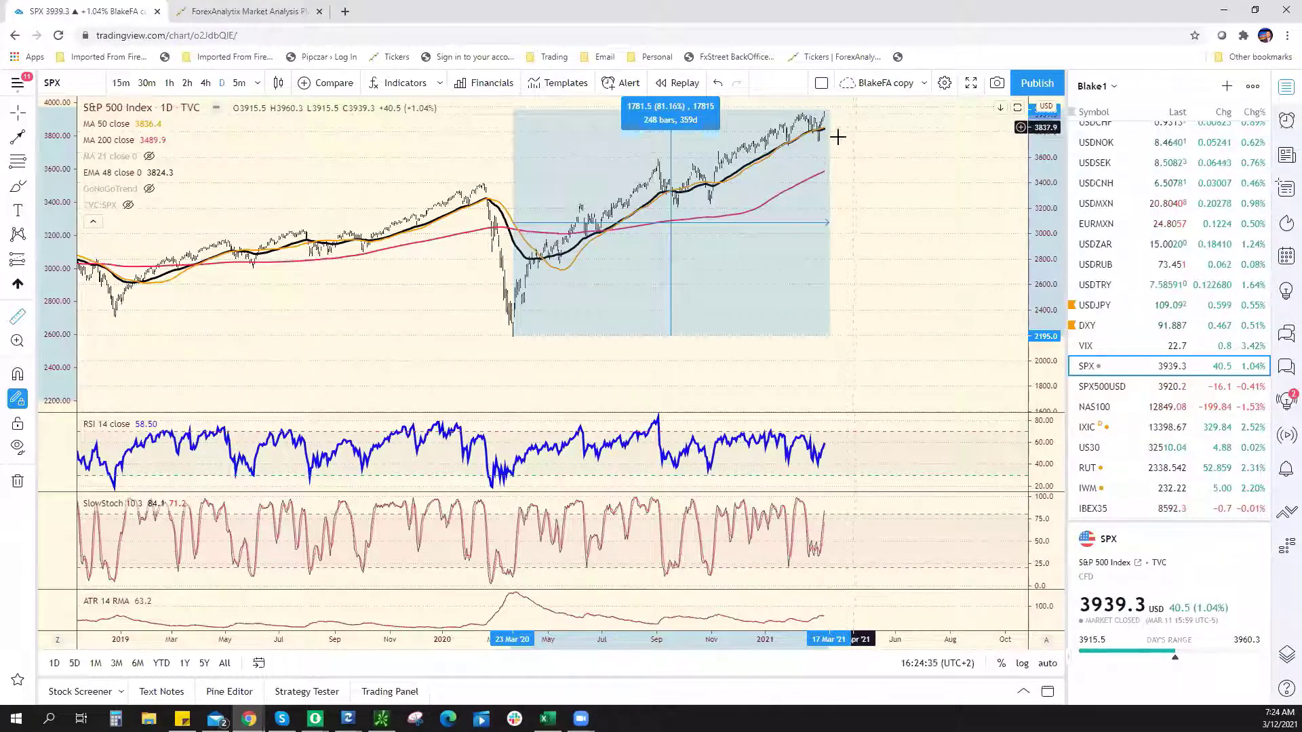
# Step: Dismiss the Measure range box from the S&P 500 daily chart
pyautogui.click(806, 331)
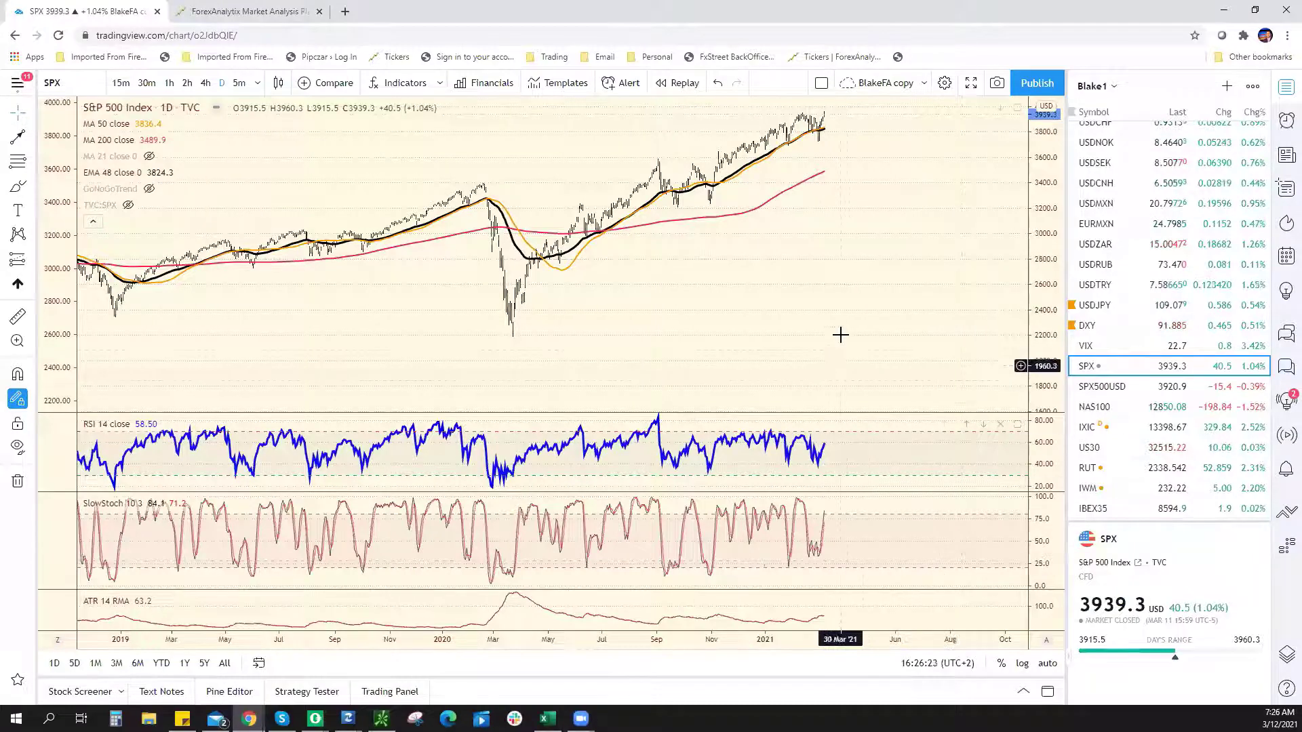
# Step: Bring up the Excel Support/Resistance & Bias Chart to review the pair list
pyautogui.scroll(3, 821, 342)
pyautogui.scroll(3, 800, 349)
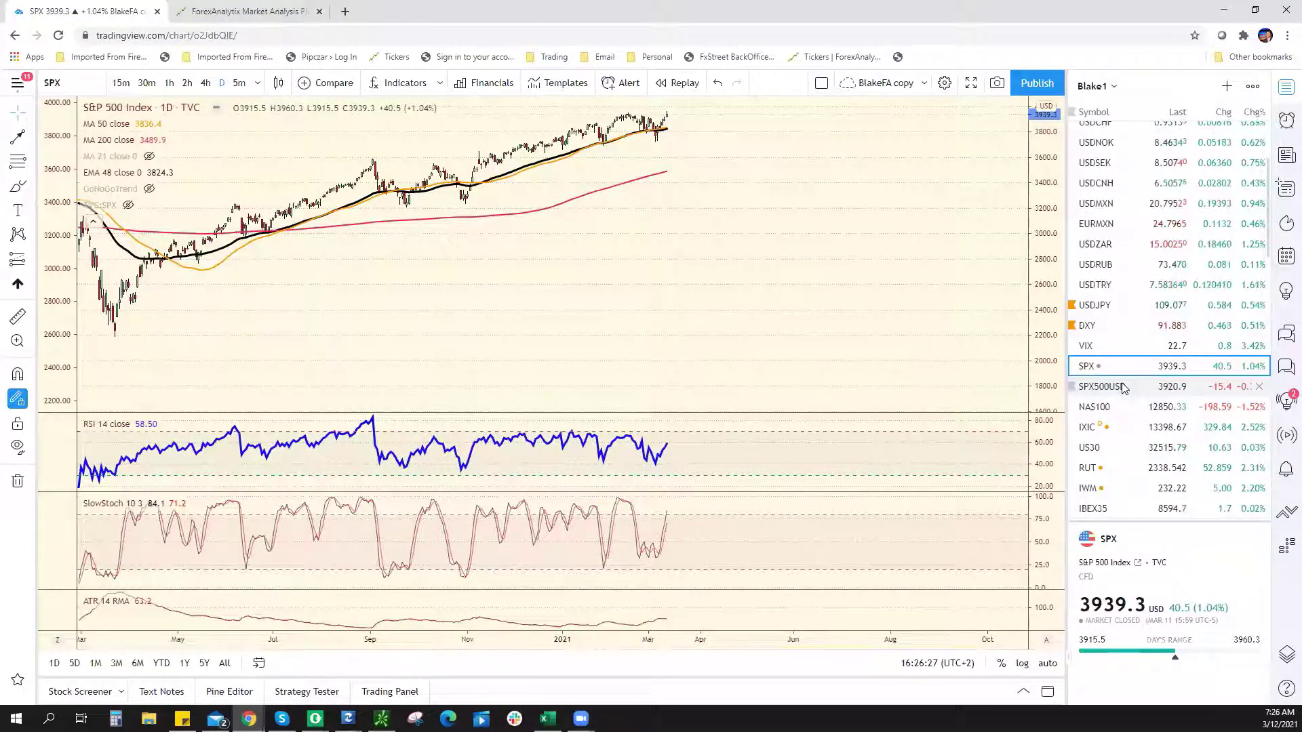
pyautogui.click(548, 718)
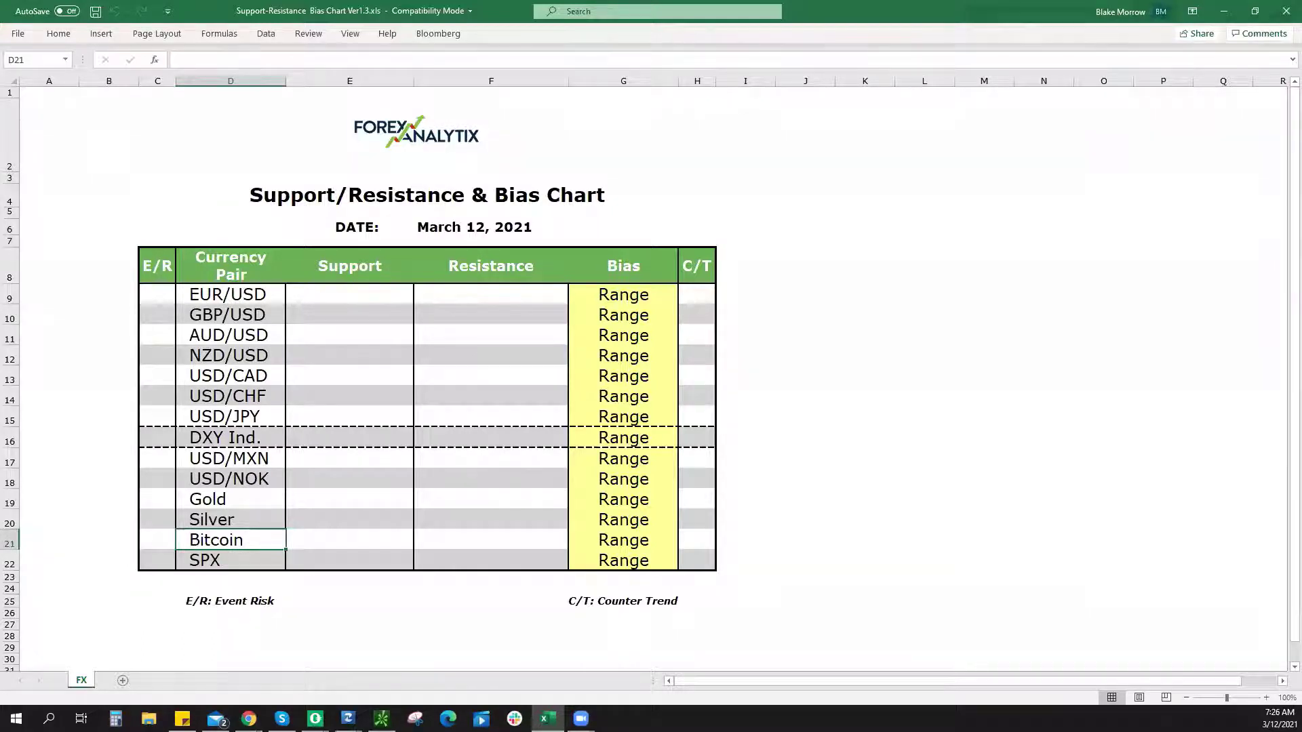
# Step: Minimize Excel and load EURUSD on the 1-hour chart in TradingView
pyautogui.click(1224, 11)
pyautogui.scroll(4, 1169, 223)
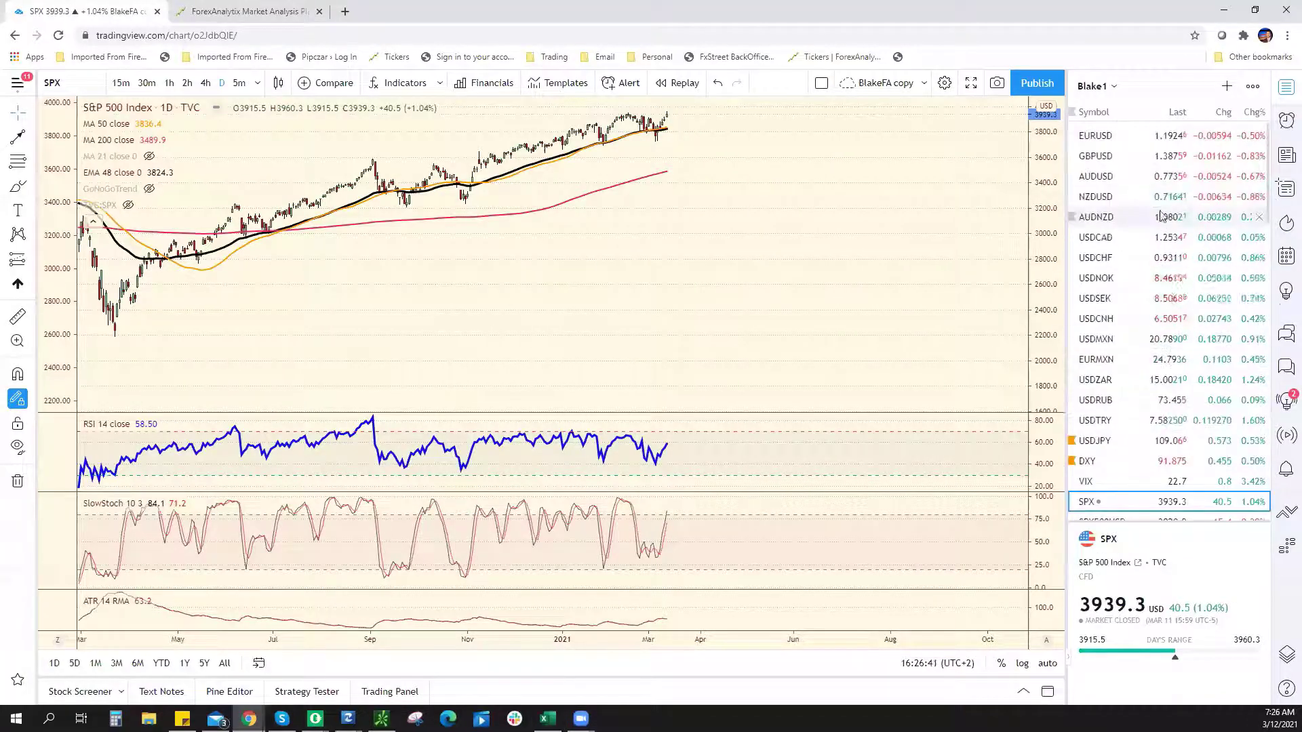
pyautogui.click(1112, 135)
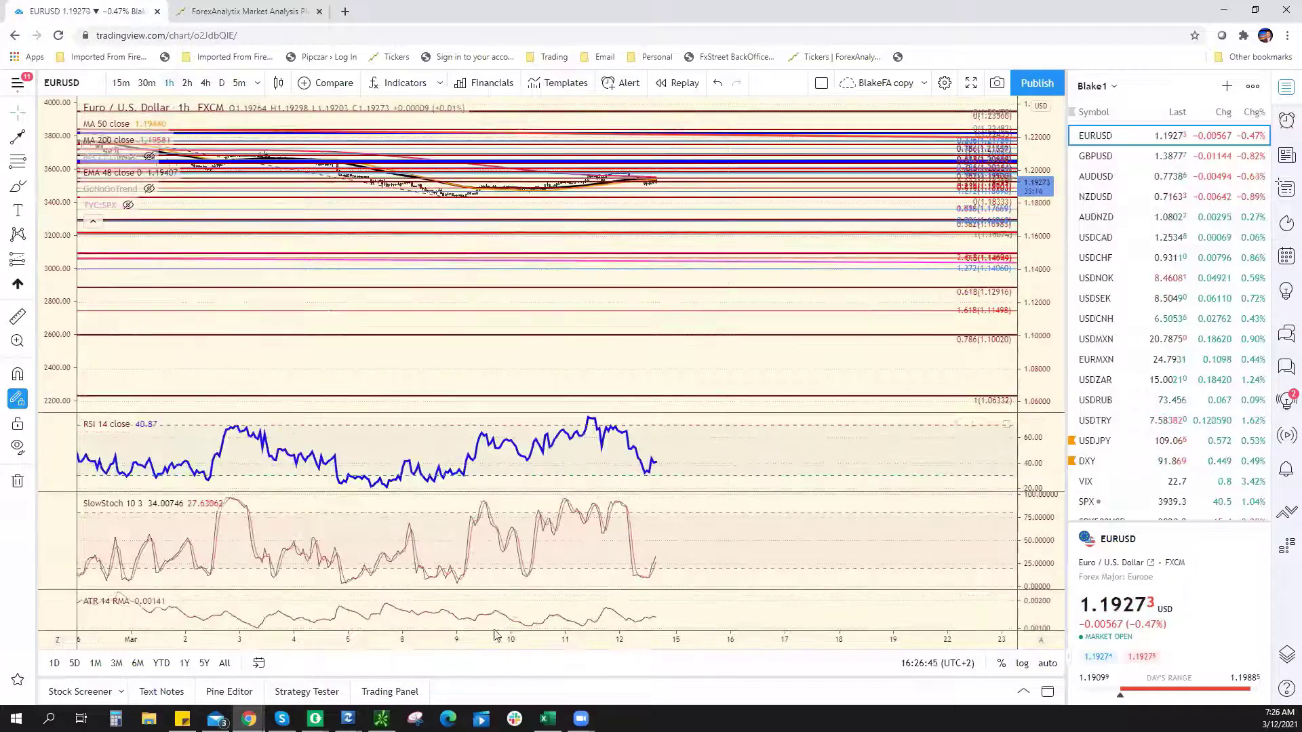
# Step: Reset the EURUSD 1-hour view and delete the blue and one other old Fibonacci drawing
pyautogui.click(610, 619)
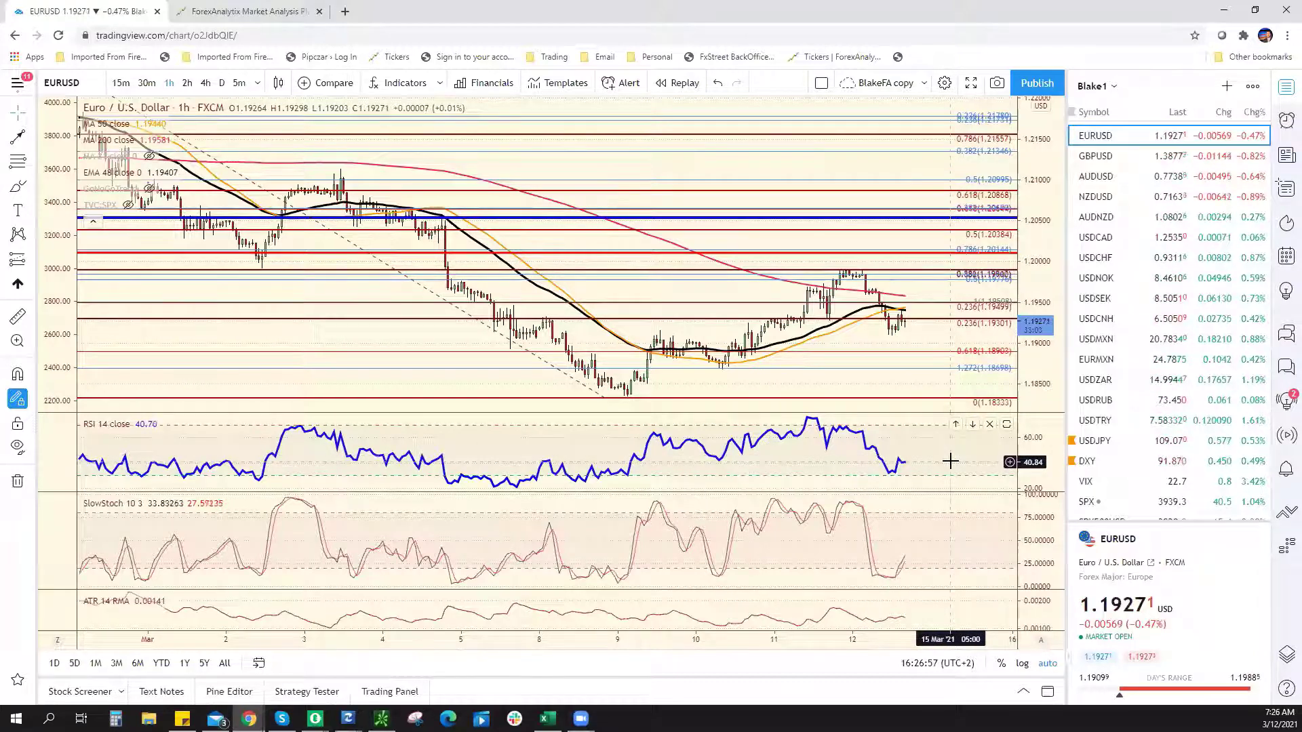
pyautogui.scroll(-5, 949, 461)
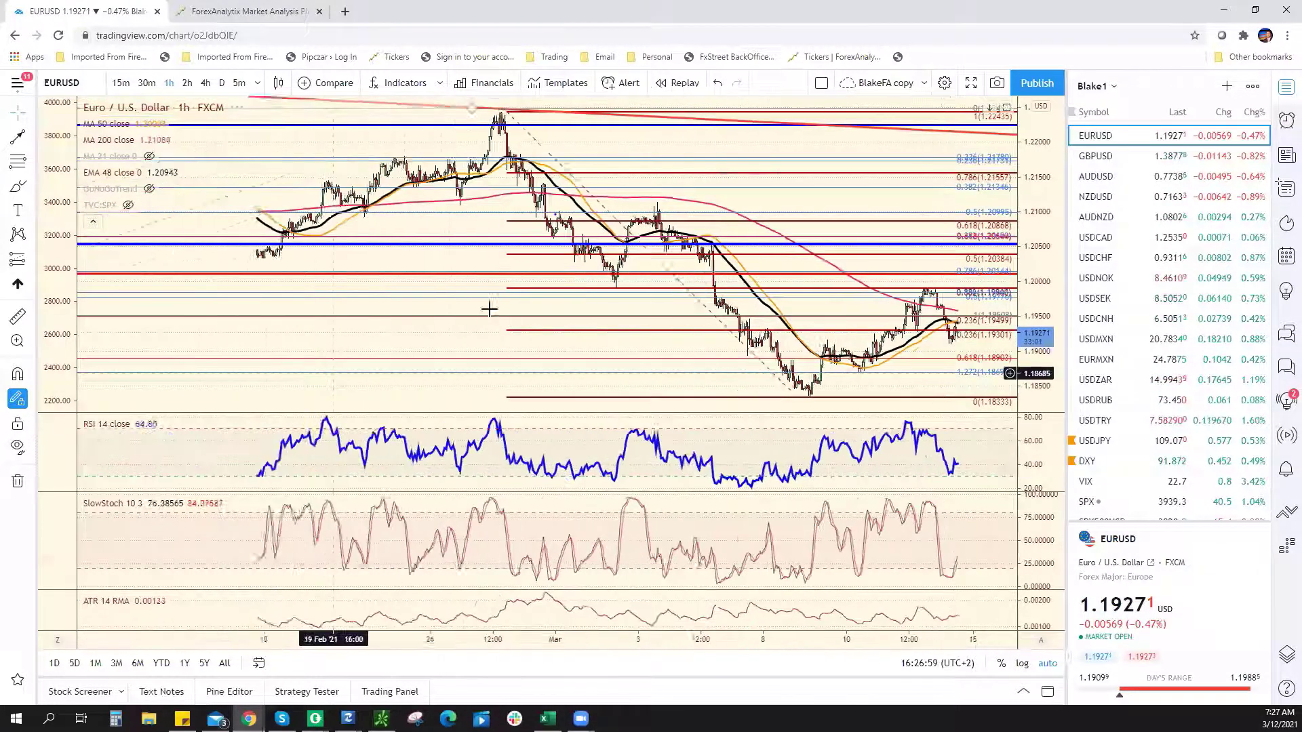
pyautogui.scroll(-2, 489, 309)
pyautogui.rightClick(517, 293)
pyautogui.click(549, 477)
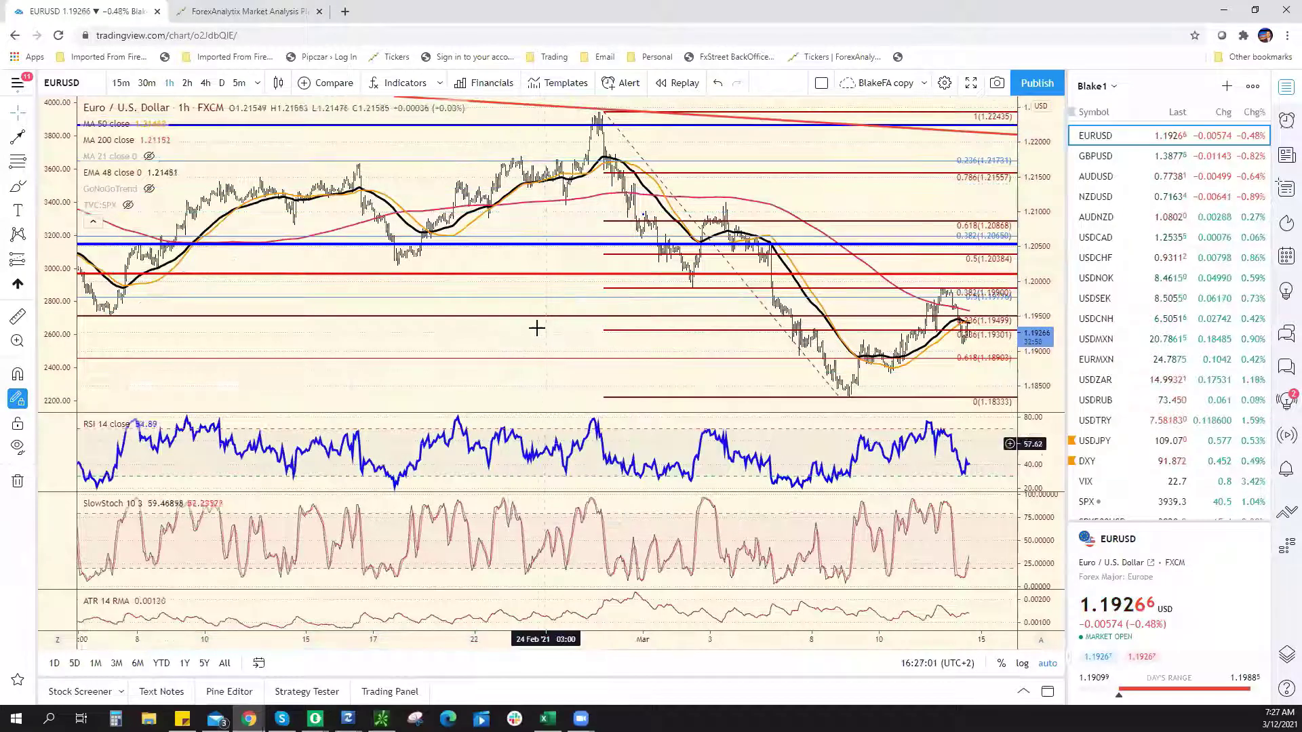
pyautogui.rightClick(550, 315)
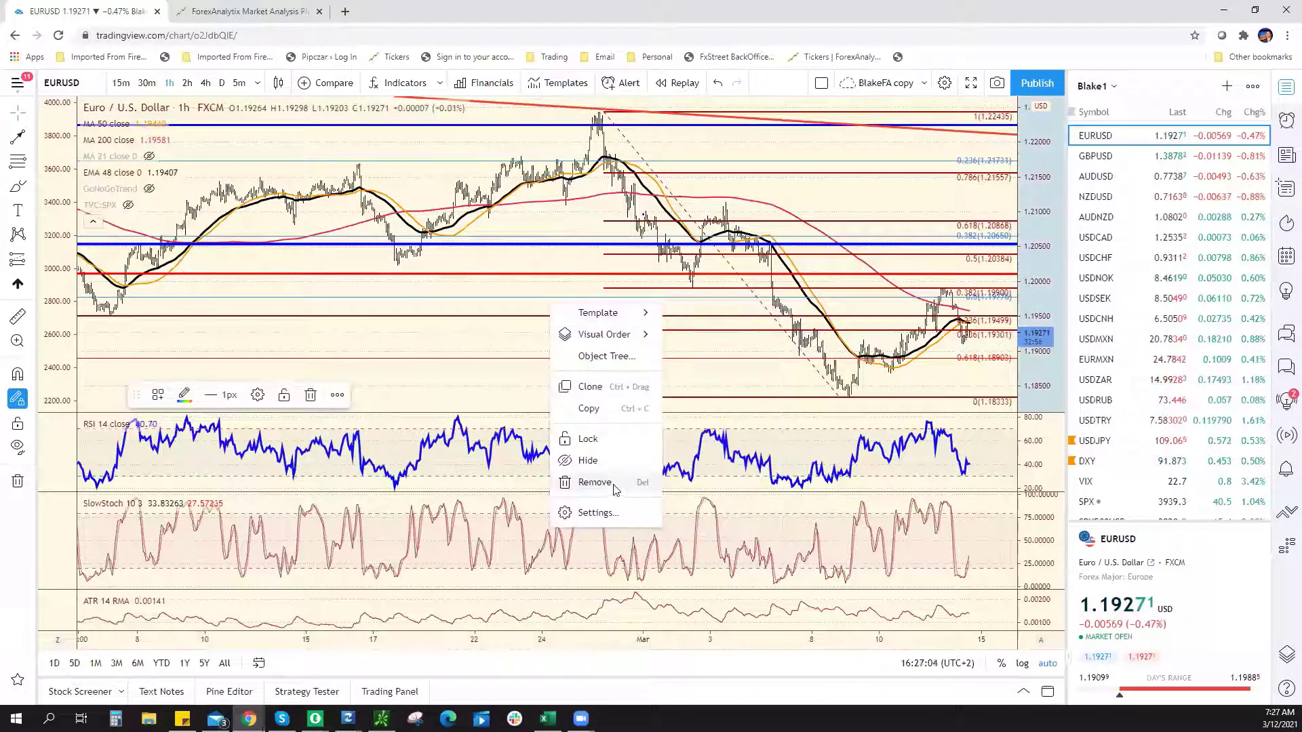
pyautogui.click(594, 482)
pyautogui.hscroll(3, 705, 339)
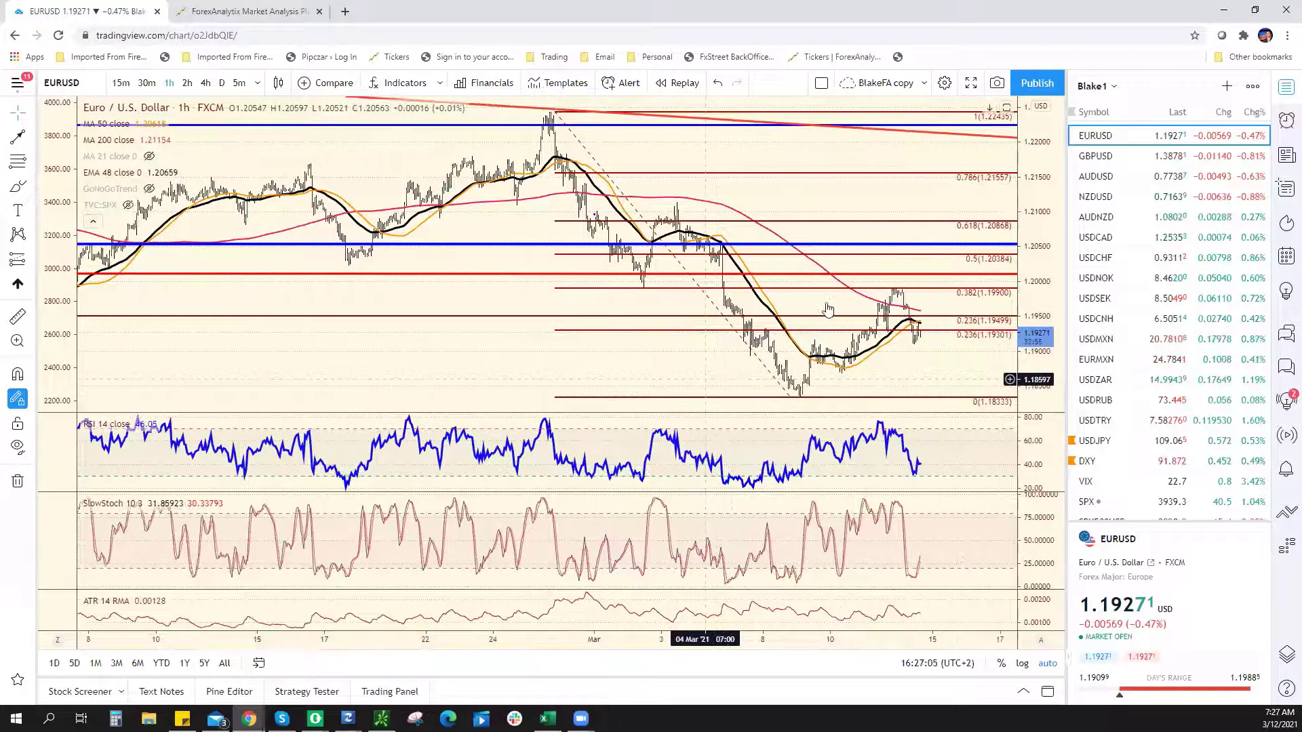
pyautogui.hscroll(3, 827, 309)
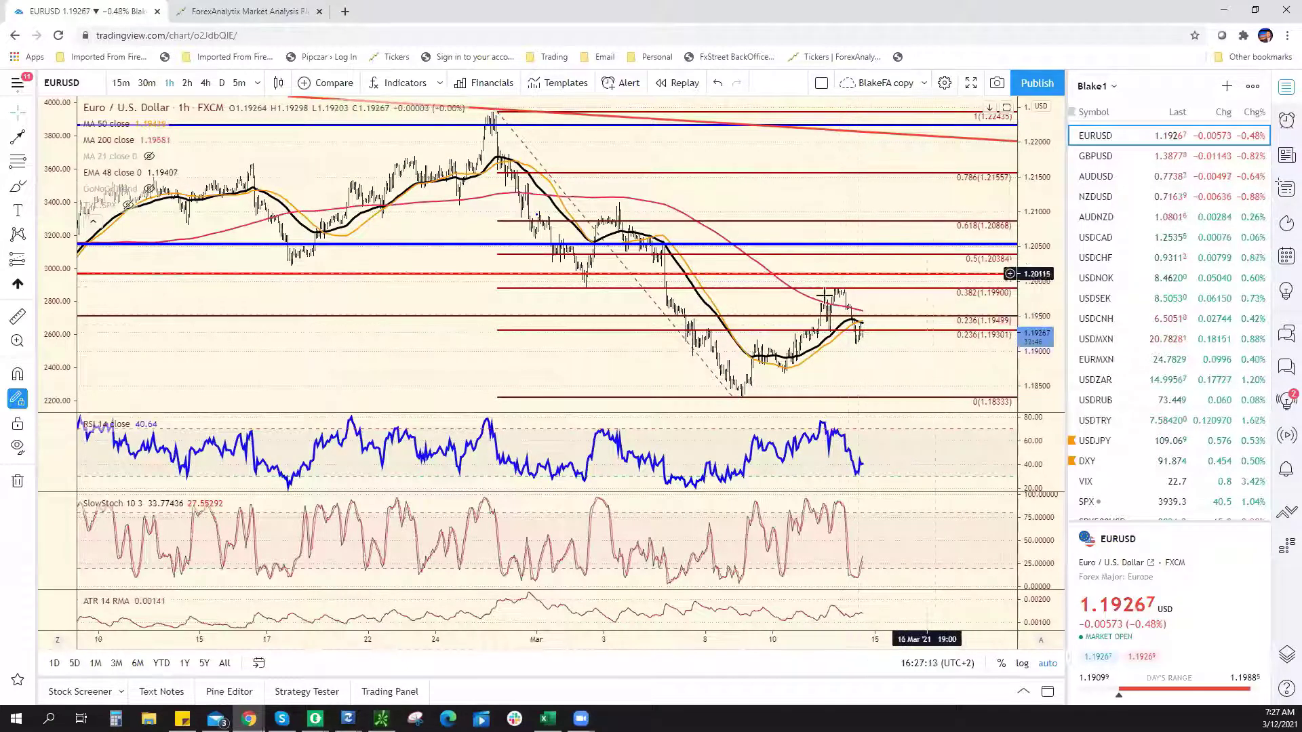
pyautogui.scroll(-5, 860, 327)
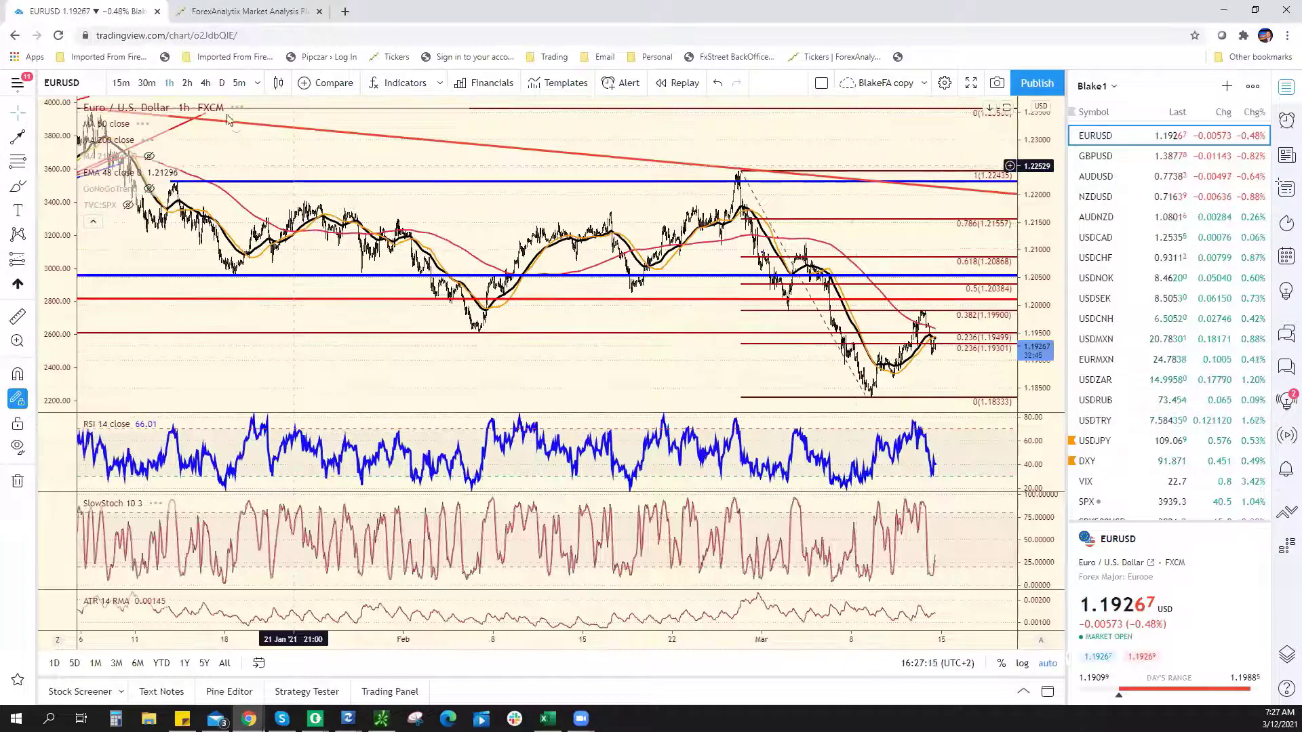
# Step: Switch EURUSD to the 4-hour timeframe with 4h and zoom into the February–March bars
pyautogui.write('4h')
pyautogui.press('Return')
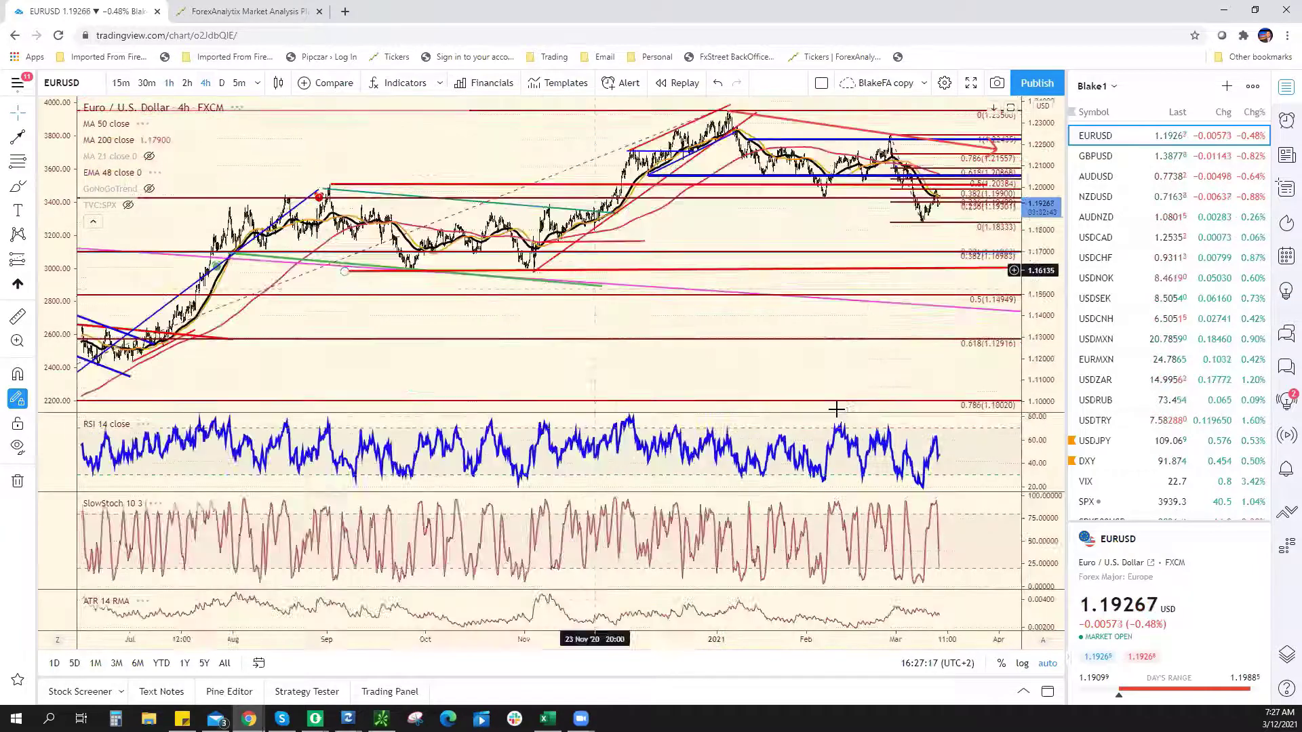
pyautogui.scroll(1, 823, 419)
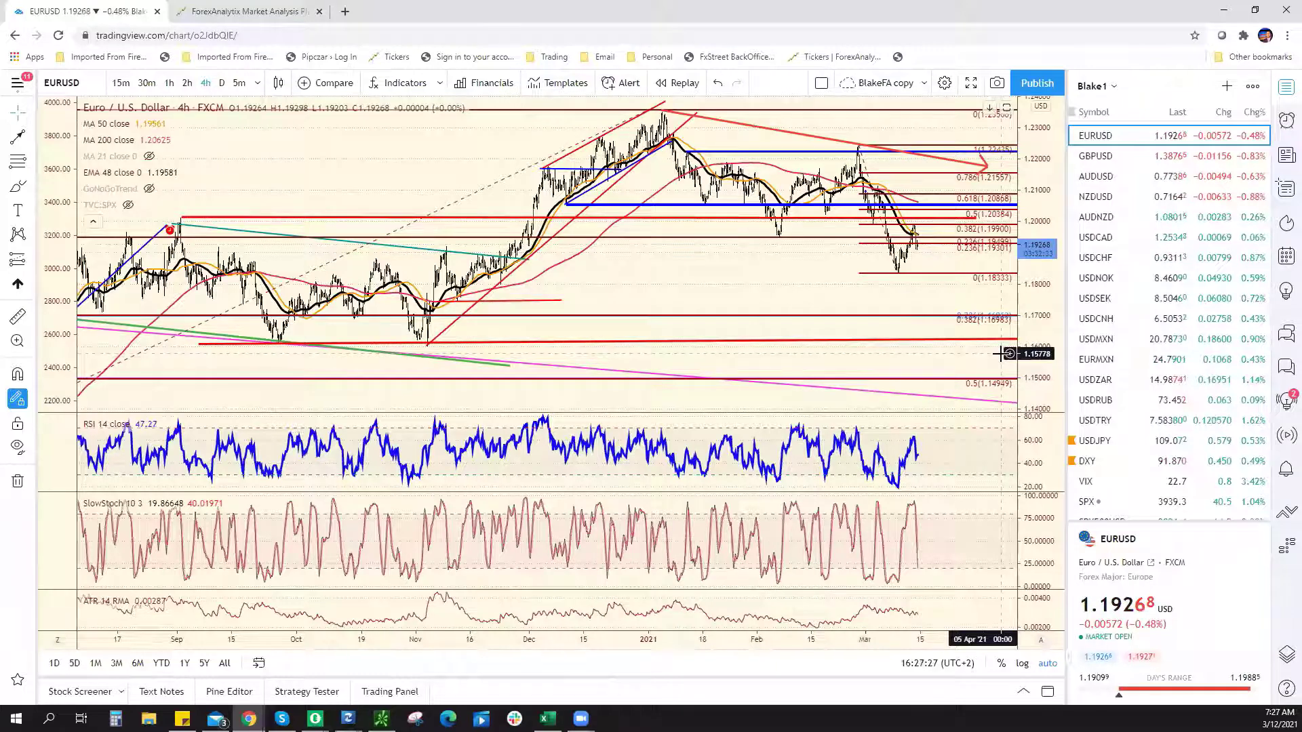
pyautogui.scroll(2, 868, 407)
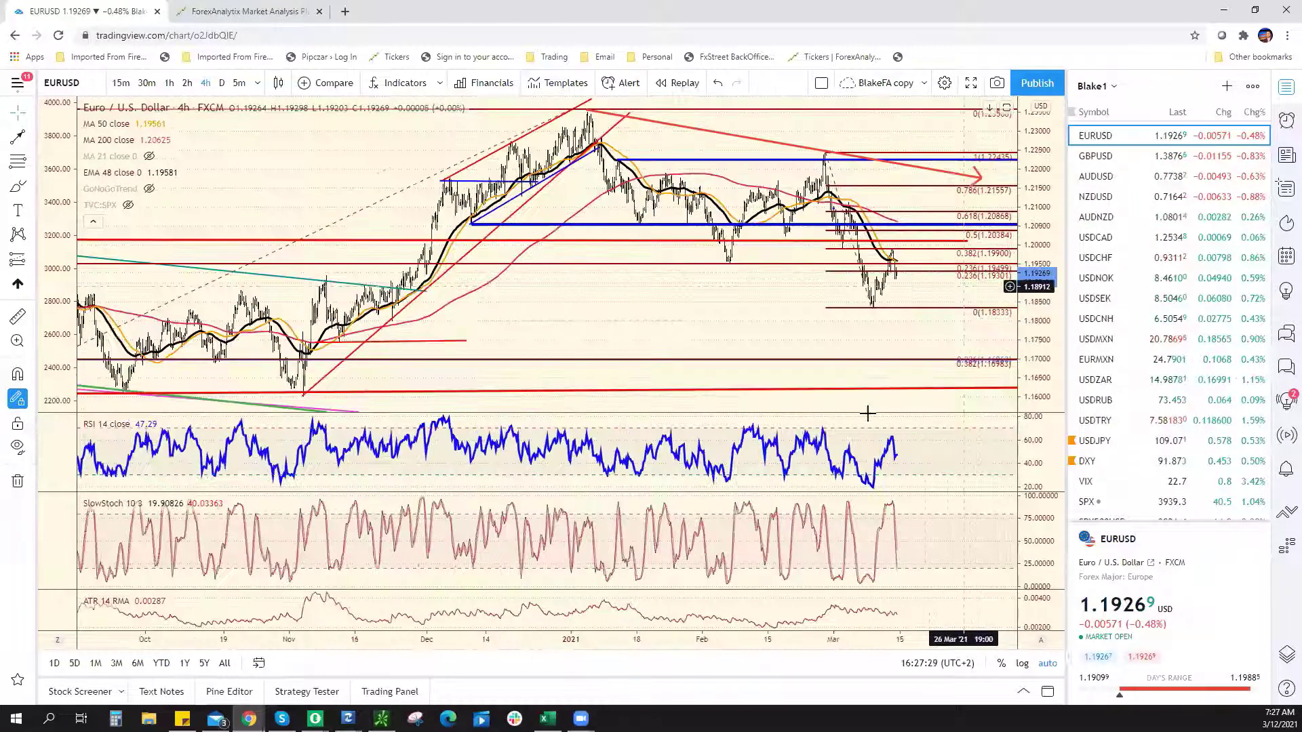
pyautogui.scroll(3, 868, 412)
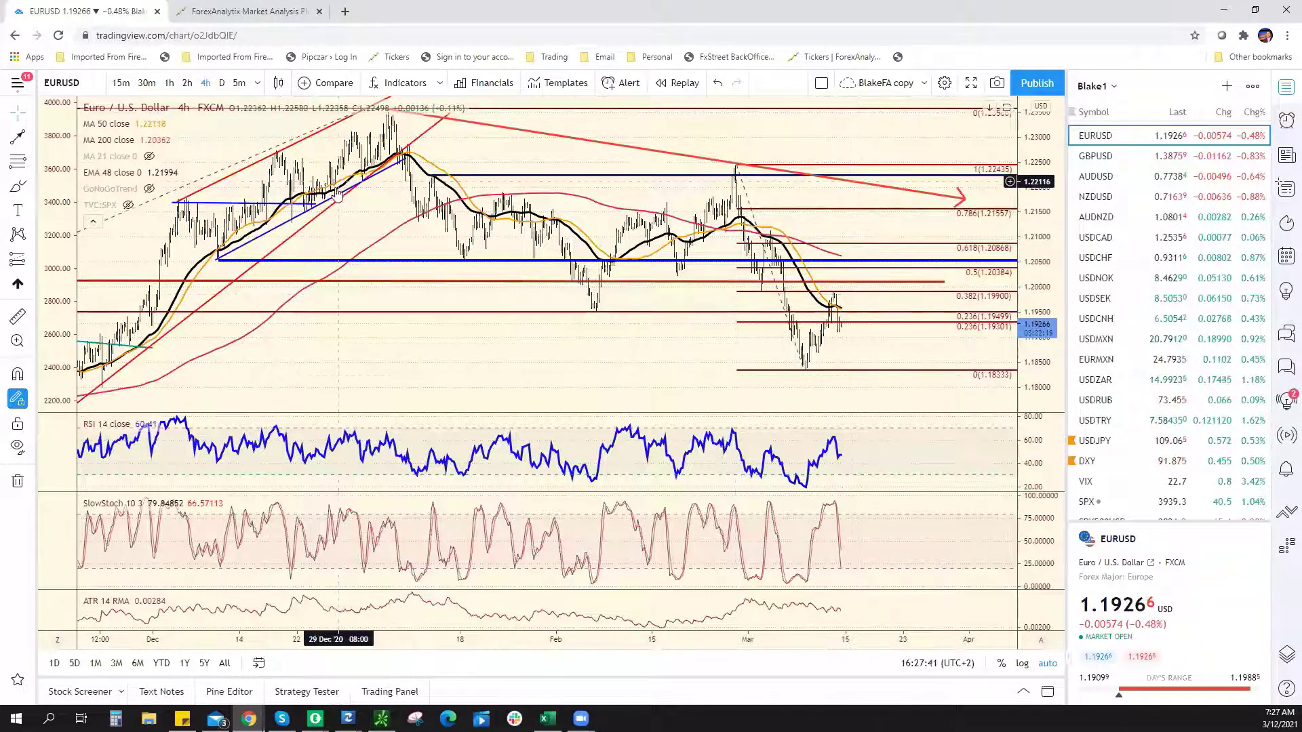
pyautogui.scroll(5, 345, 203)
# Step: Draw a rising trend line from the March low and duplicate it up to the recent high as a channel
pyautogui.click(32, 137)
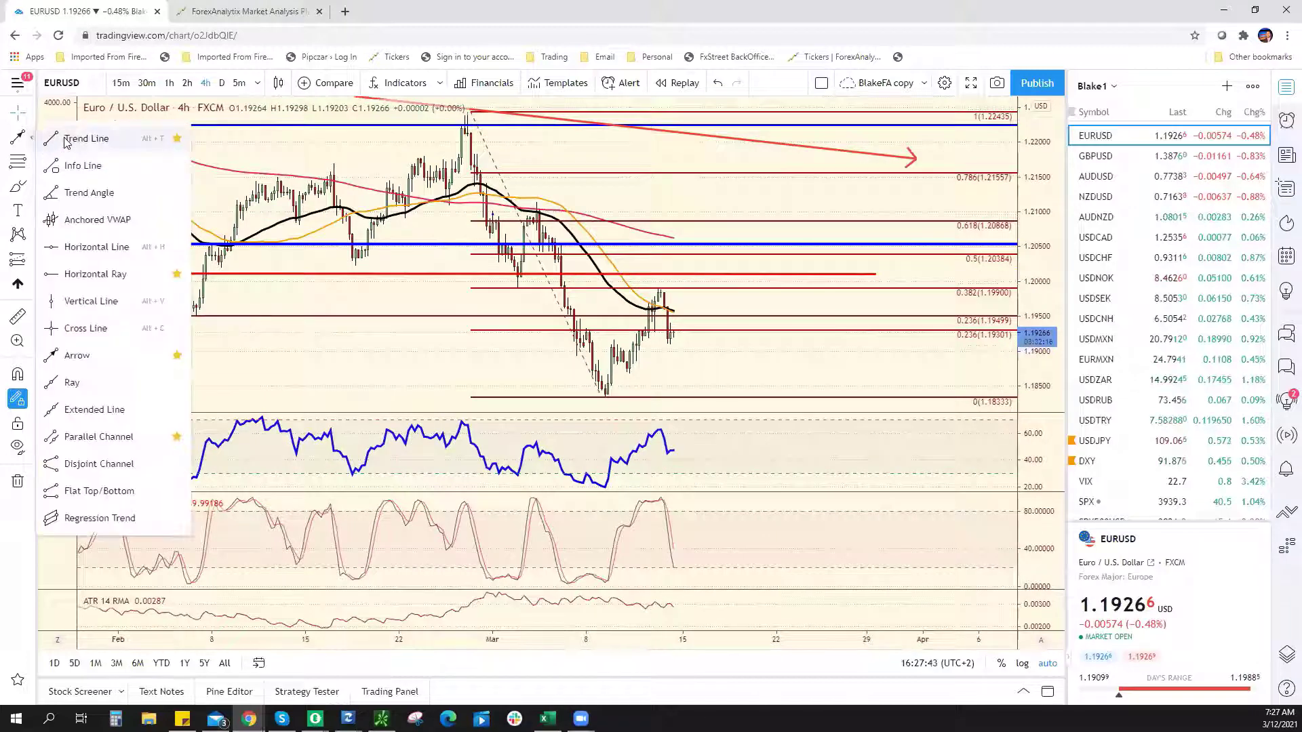
pyautogui.click(81, 138)
pyautogui.click(606, 398)
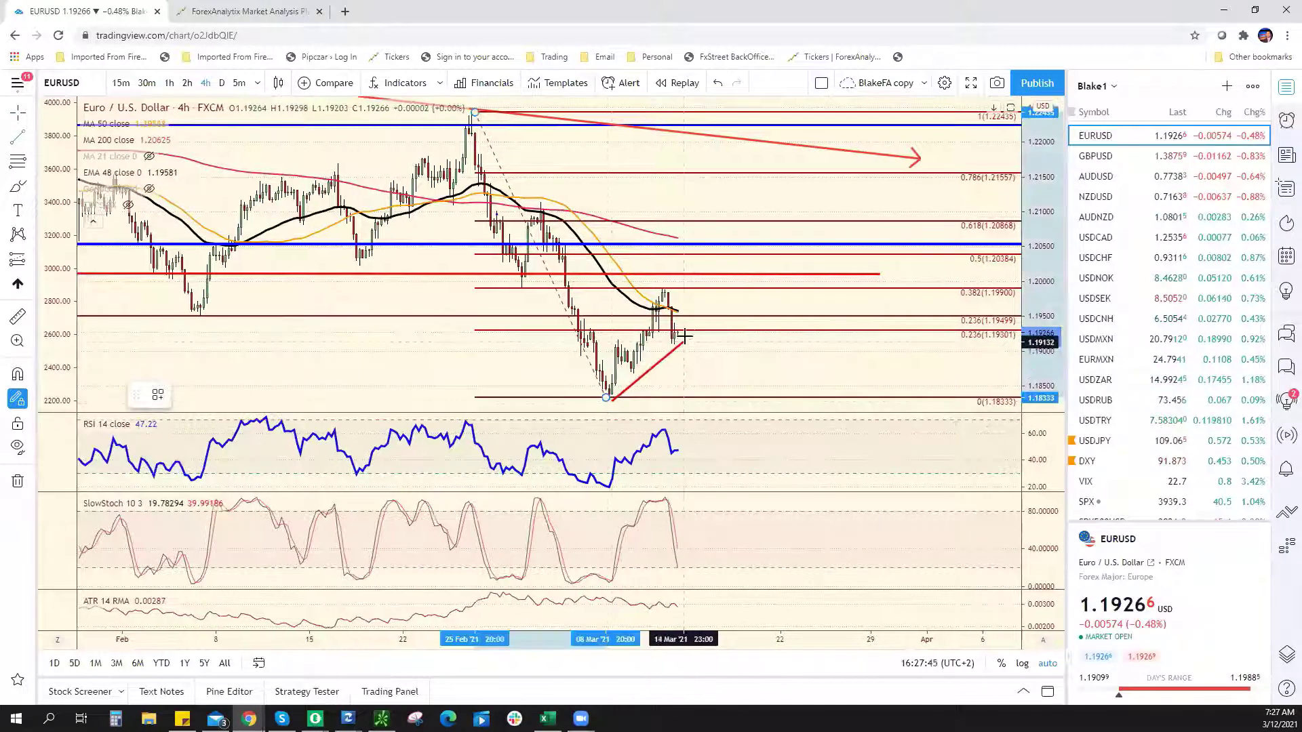
pyautogui.click(687, 326)
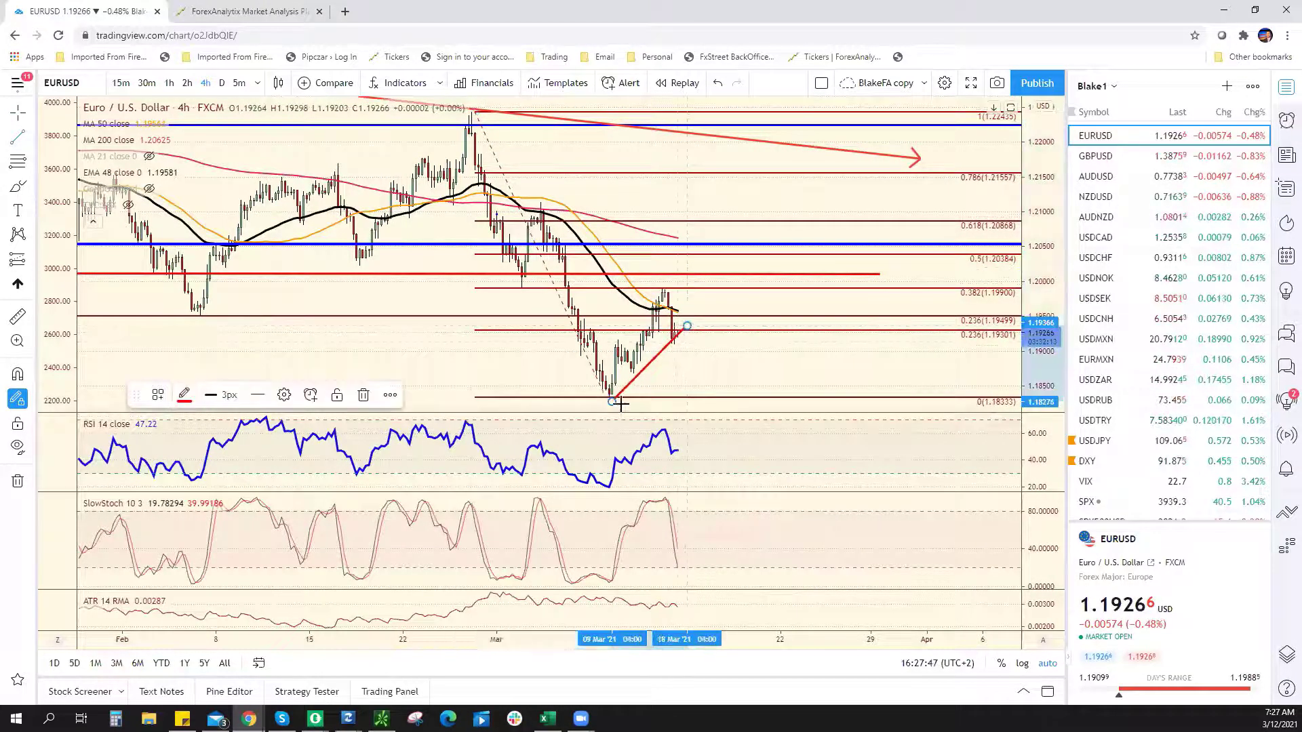
pyautogui.rightClick(659, 355)
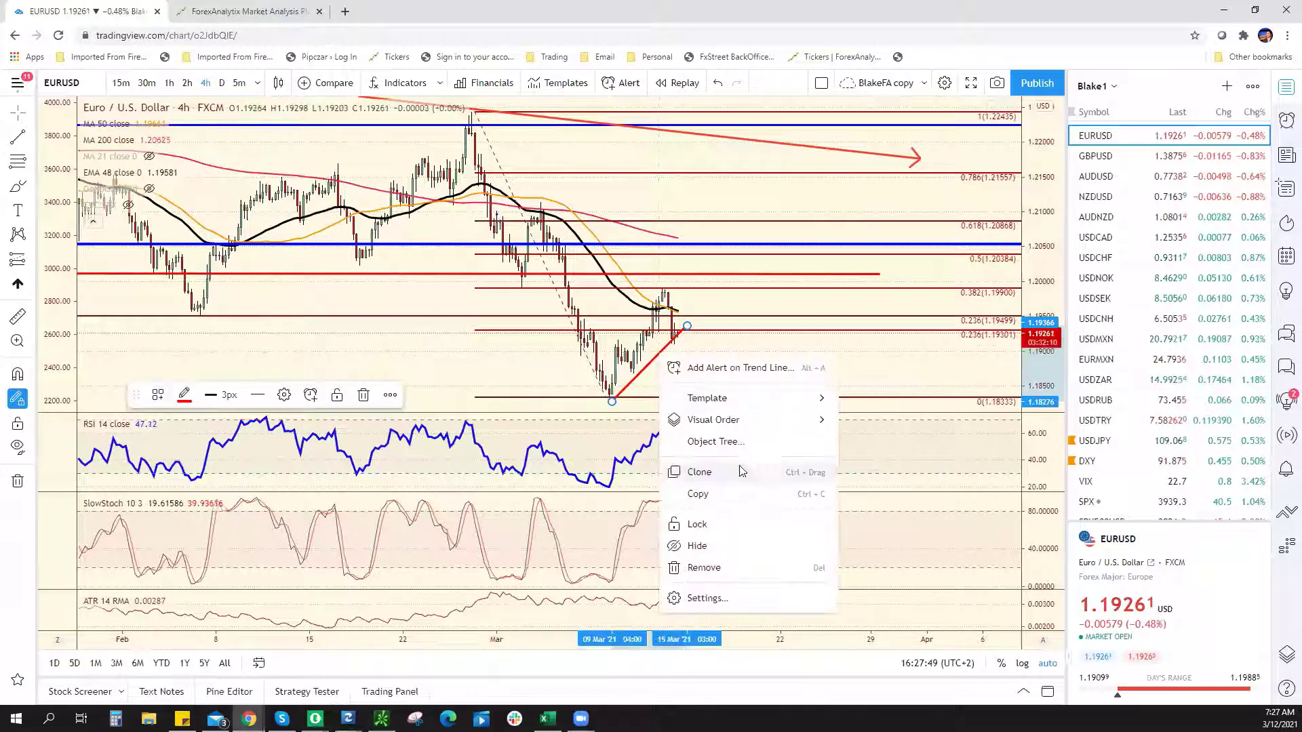
pyautogui.click(741, 471)
pyautogui.moveTo(659, 345); pyautogui.dragTo(644, 302)
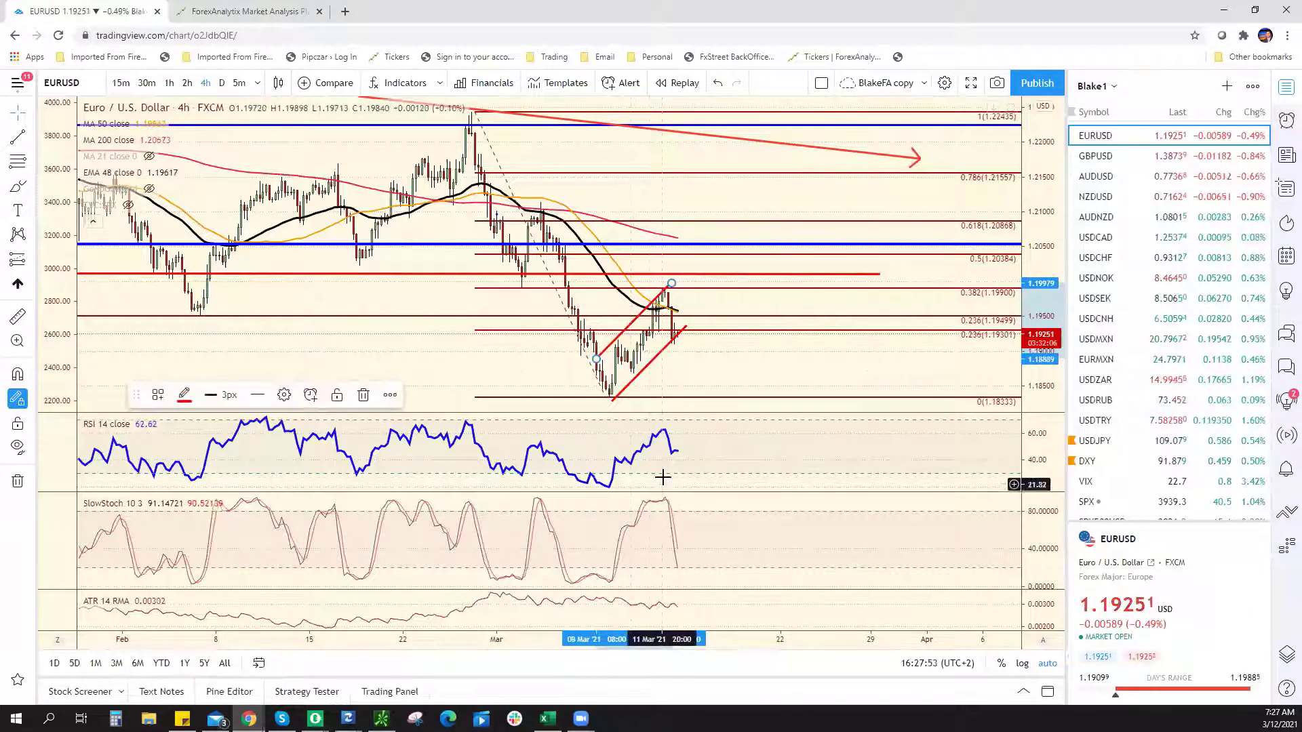
# Step: Sketch red downward projection lines, delete the extended extra leg, and select the remaining red drawing
pyautogui.scroll(-2, 779, 482)
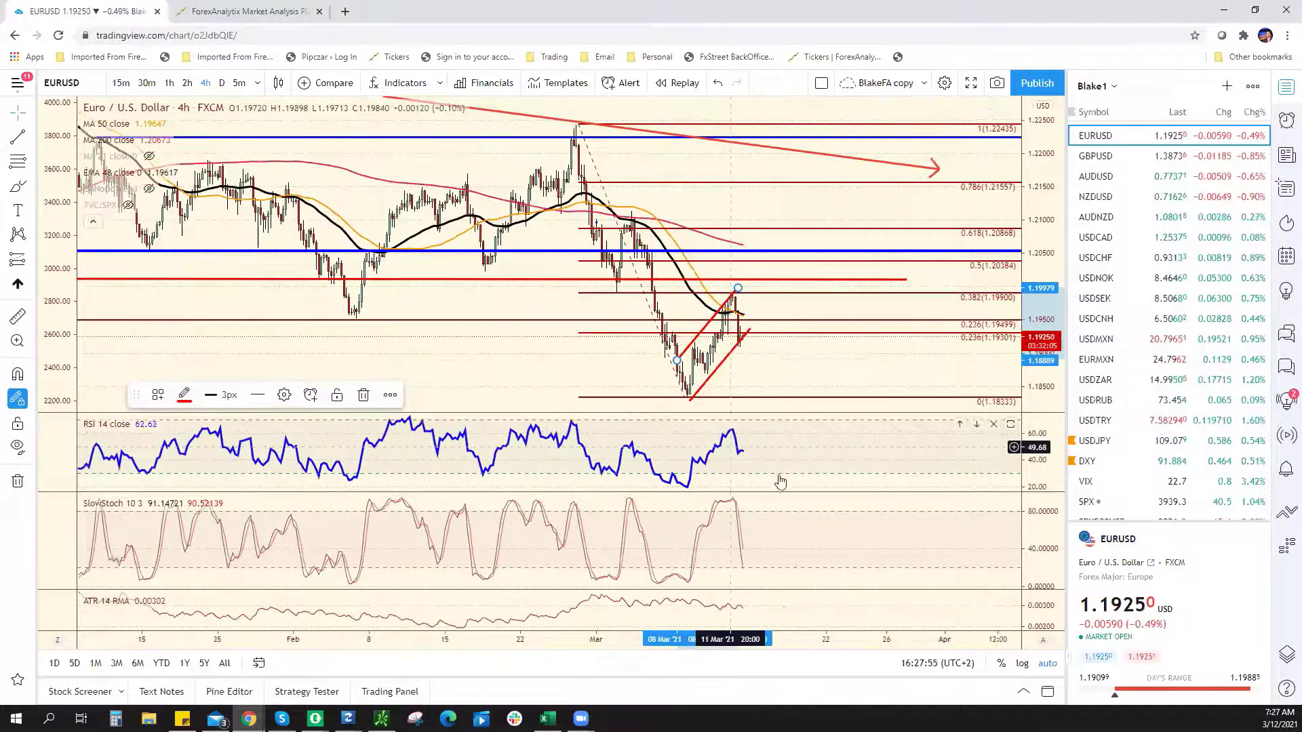
pyautogui.scroll(-2, 779, 482)
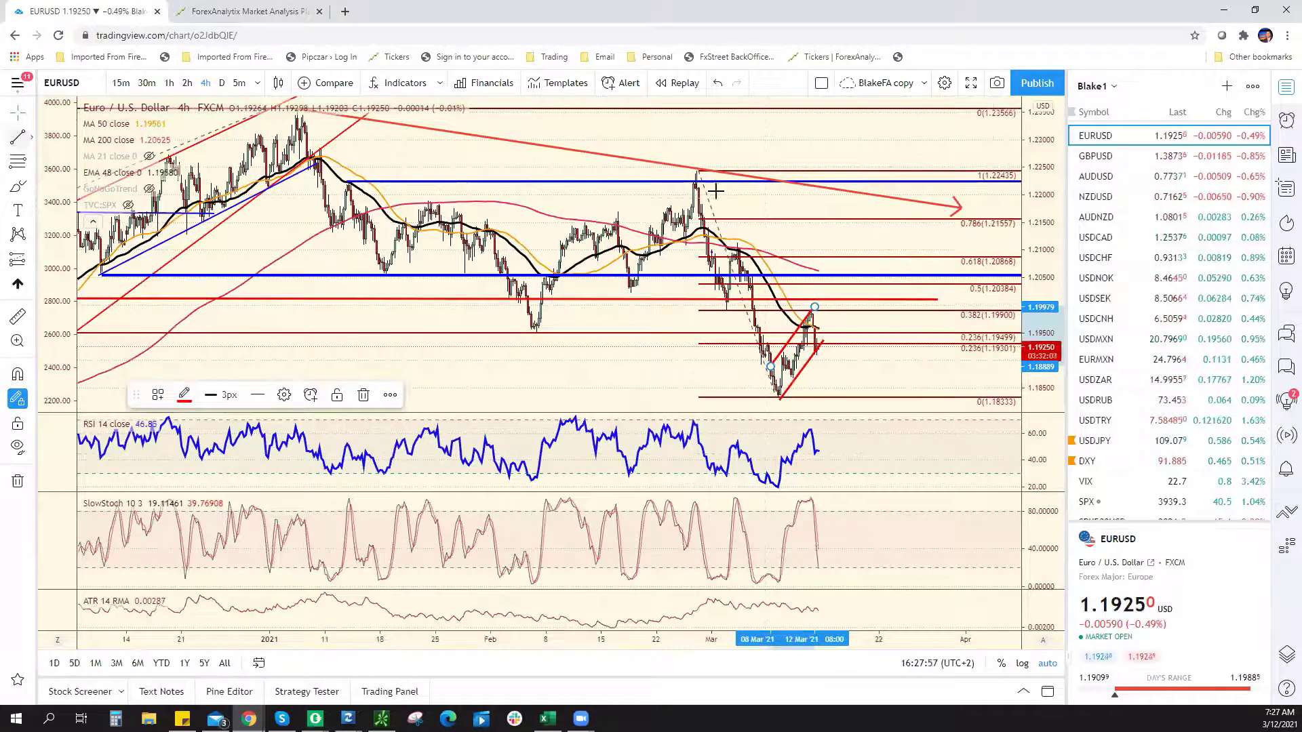
pyautogui.moveTo(697, 167)
pyautogui.mouseDown()
pyautogui.moveTo(752, 379)
pyautogui.moveTo(776, 398)
pyautogui.mouseUp()
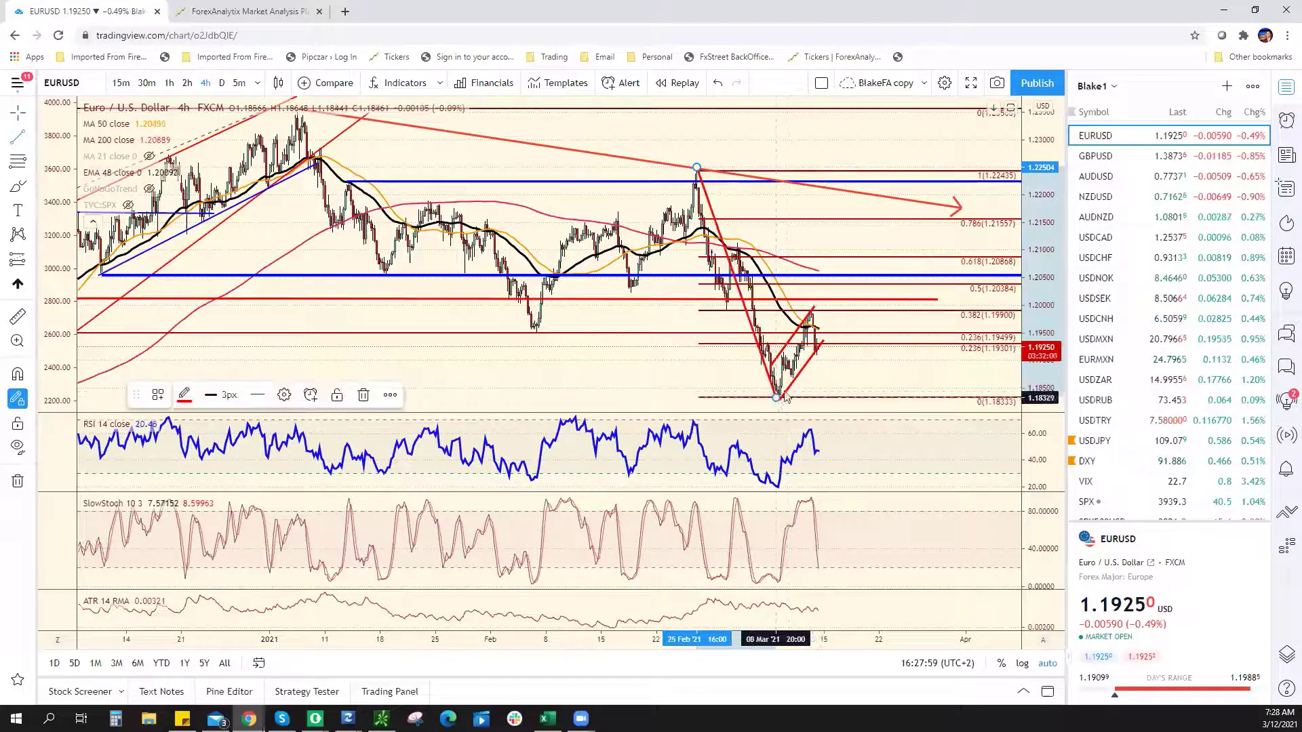
pyautogui.moveTo(739, 241)
pyautogui.mouseDown()
pyautogui.moveTo(779, 400)
pyautogui.moveTo(775, 390)
pyautogui.mouseUp()
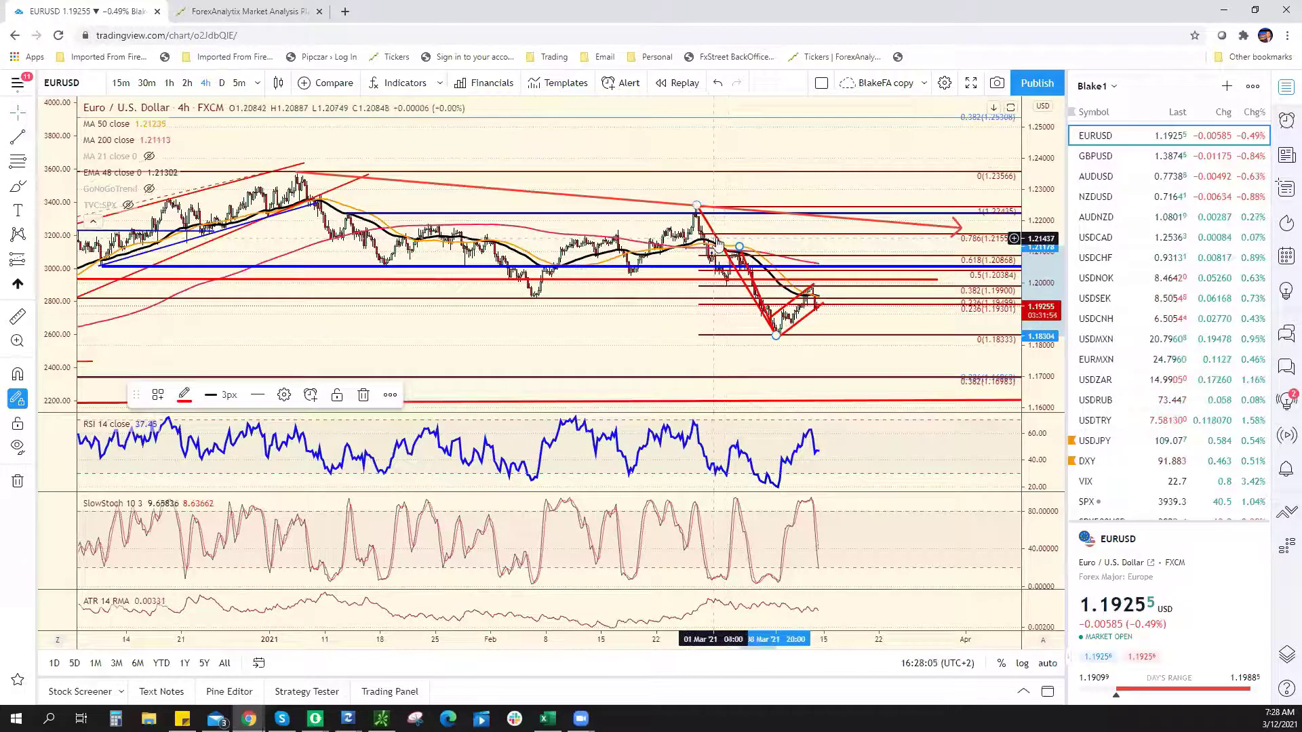
pyautogui.moveTo(811, 288)
pyautogui.mouseDown()
pyautogui.moveTo(922, 471)
pyautogui.moveTo(875, 346)
pyautogui.moveTo(902, 383)
pyautogui.moveTo(890, 385)
pyautogui.mouseUp()
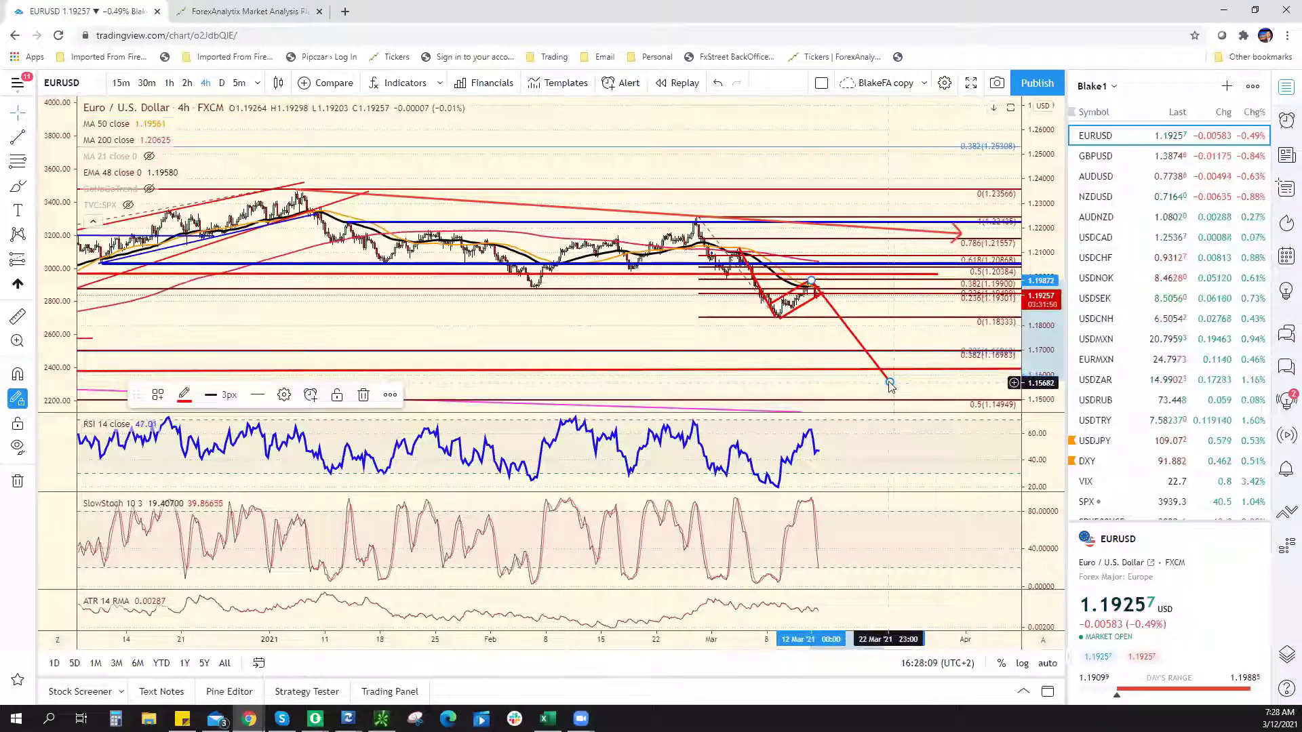
pyautogui.moveTo(834, 317); pyautogui.dragTo(724, 250)
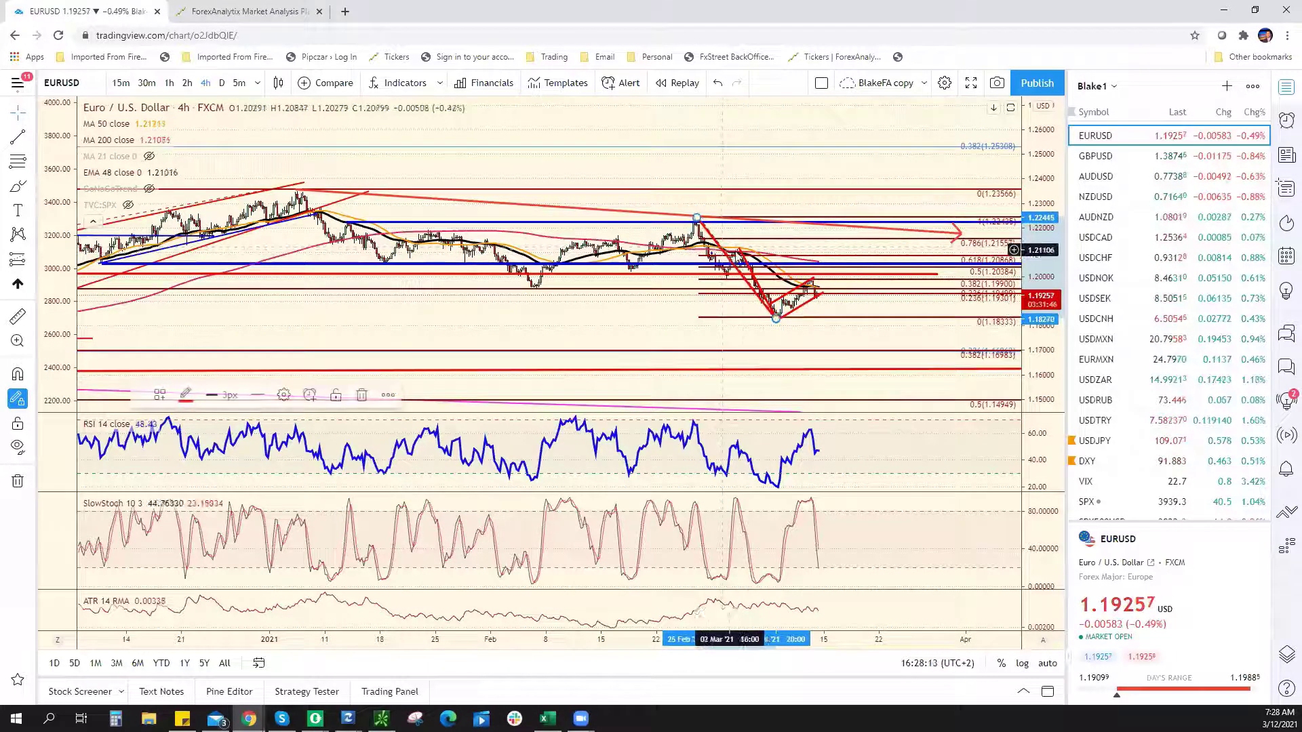
pyautogui.moveTo(819, 292)
pyautogui.mouseDown()
pyautogui.moveTo(847, 344)
pyautogui.moveTo(829, 310)
pyautogui.mouseUp()
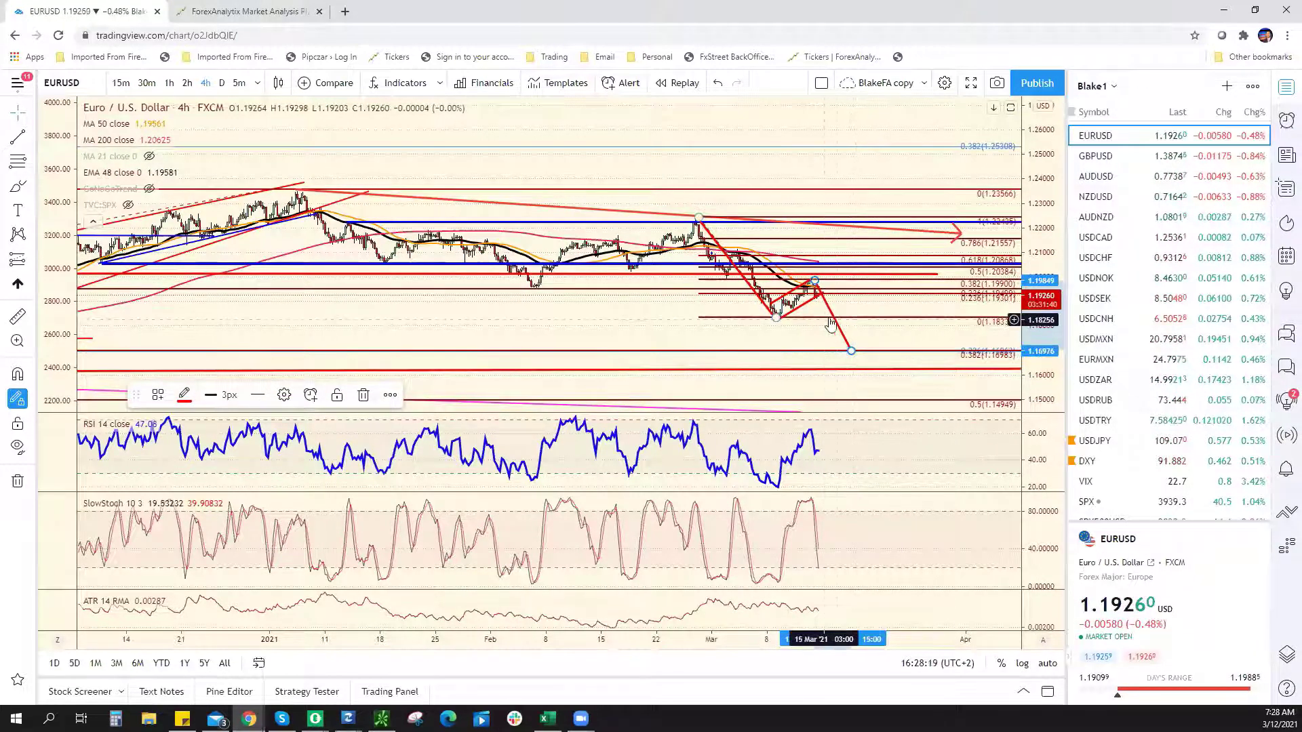
pyautogui.press('Delete')
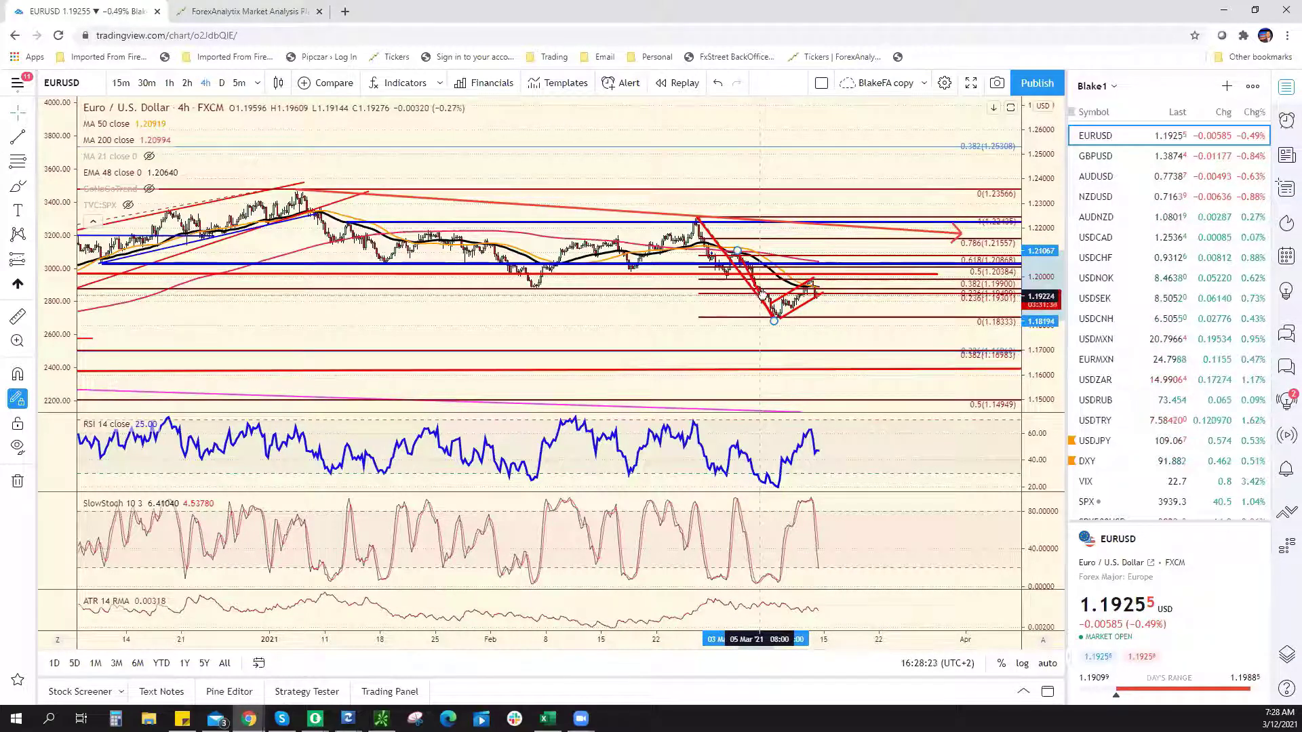
pyautogui.click(759, 297)
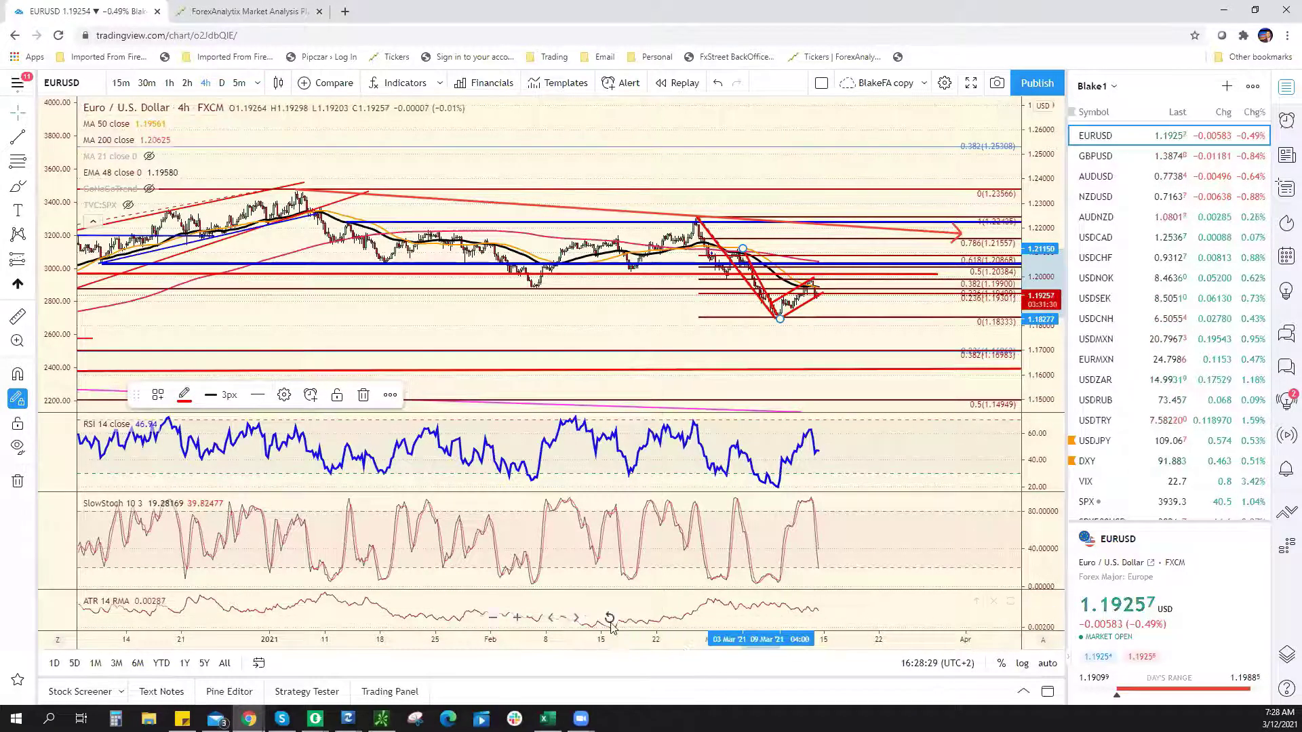
# Step: Rescale the EUR/USD chart to recent bars, then select support cell E9 in the Excel bias chart
pyautogui.click(610, 619)
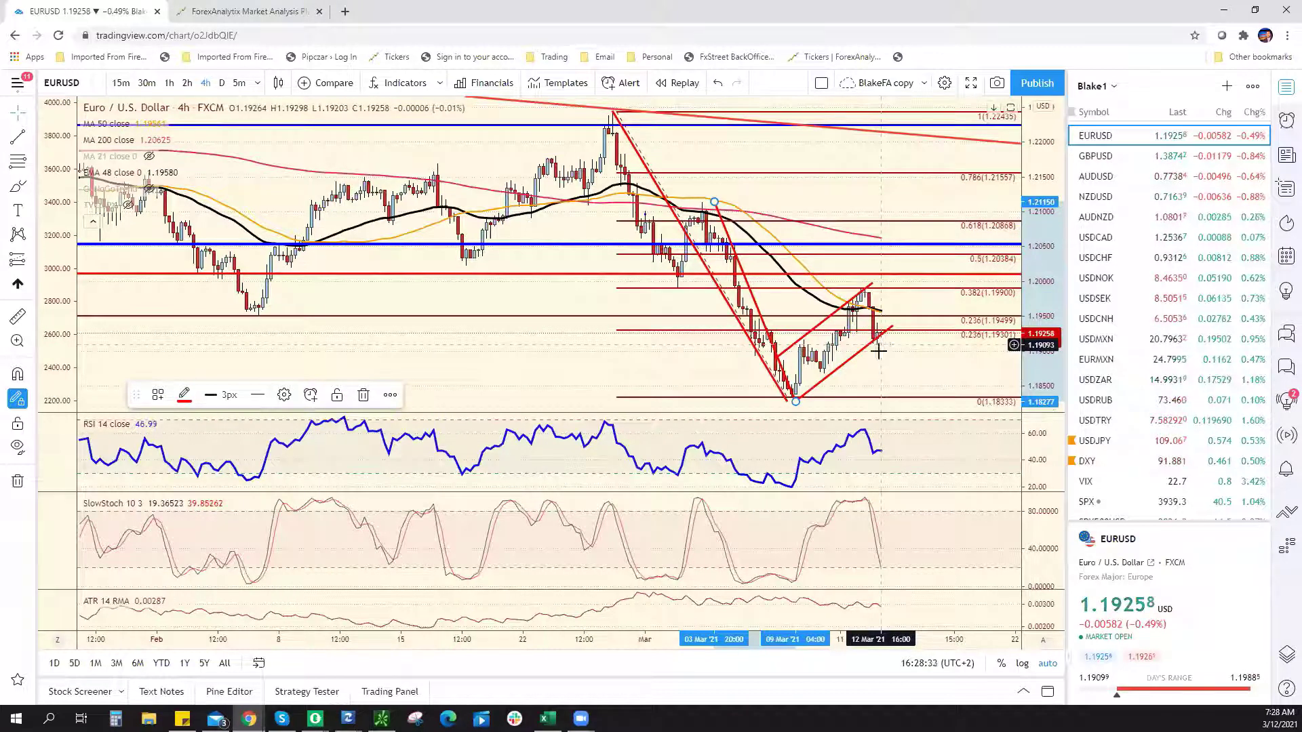
pyautogui.hotkey('alt', 'Tab')
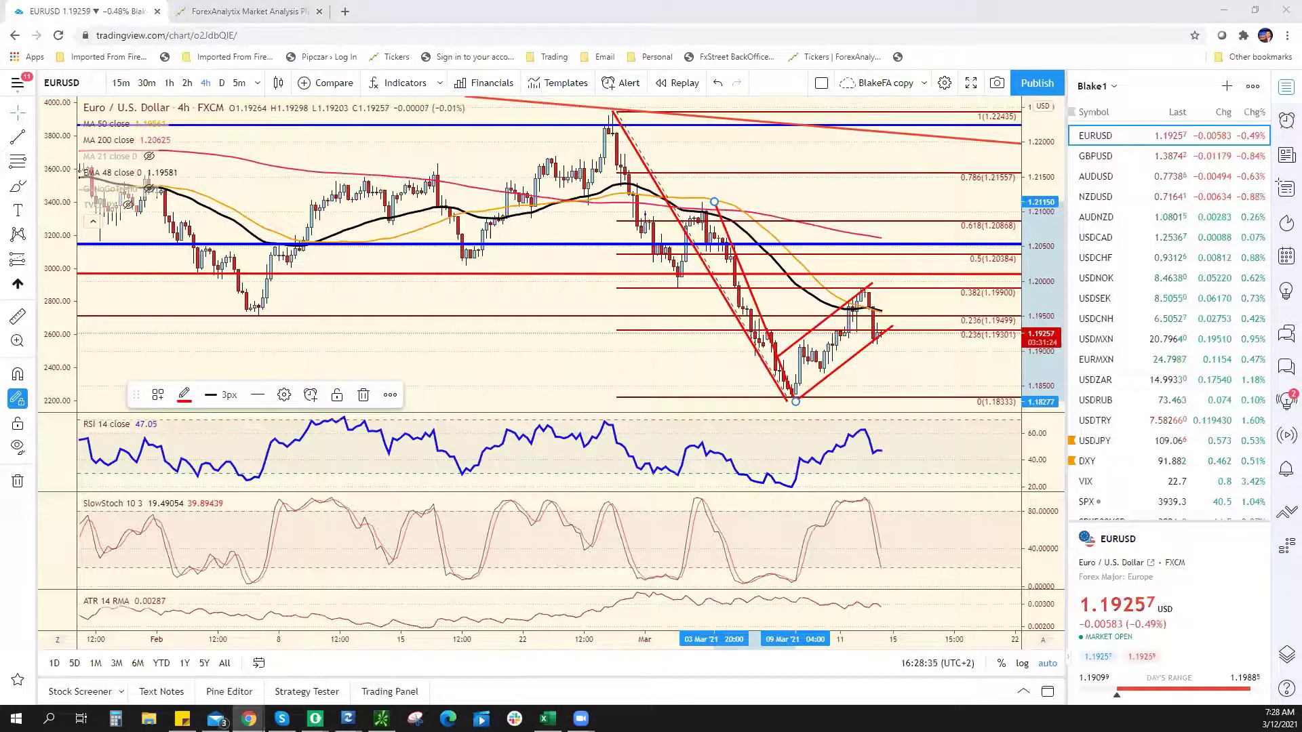
pyautogui.click(352, 290)
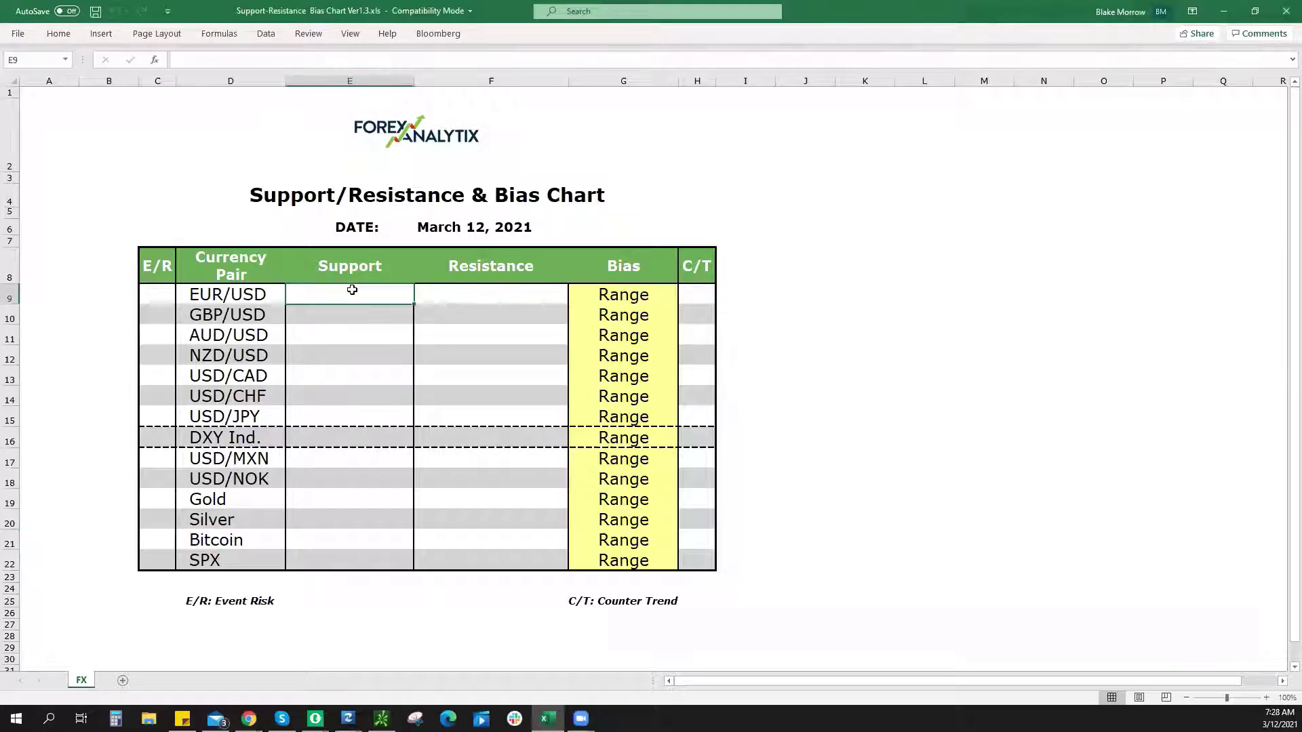
# Step: Enter 1.1900 as the EUR/USD support in E9, removing a stray bracket
pyautogui.write('1.1')
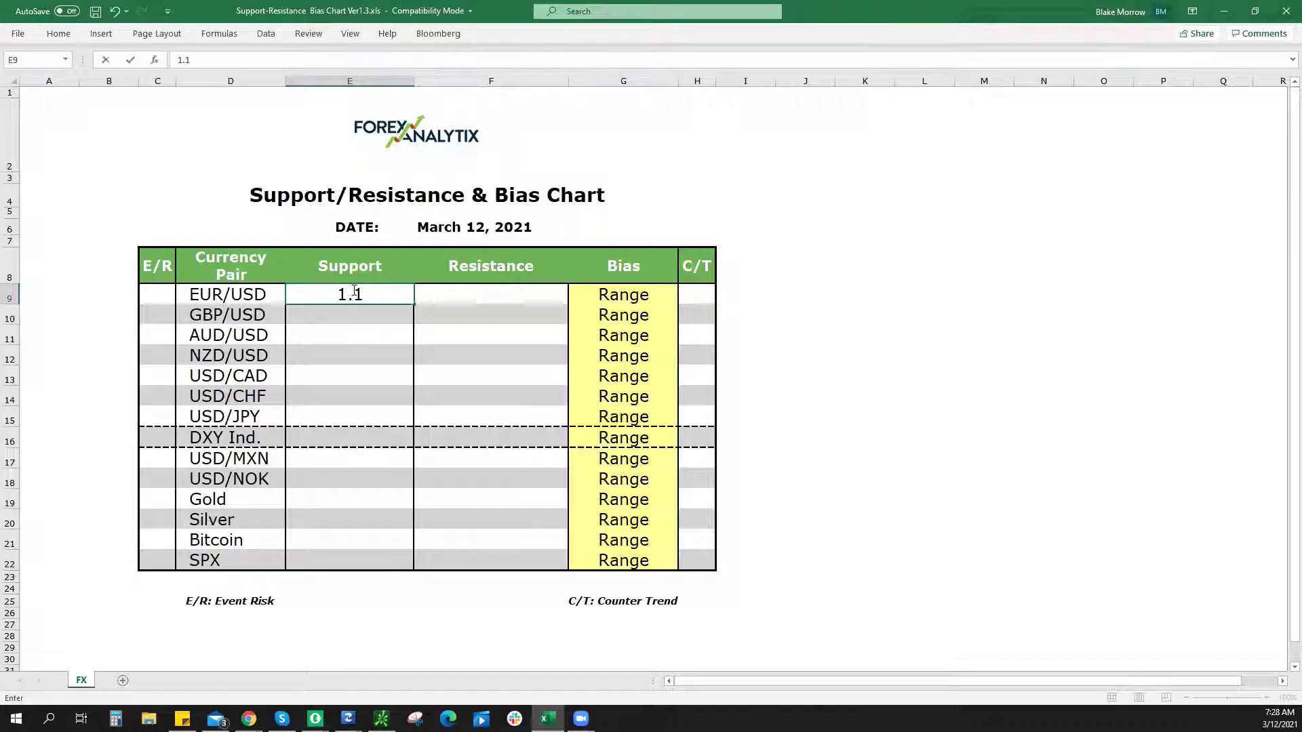
pyautogui.write('900(')
pyautogui.press('Tab')
pyautogui.write('1.2000')
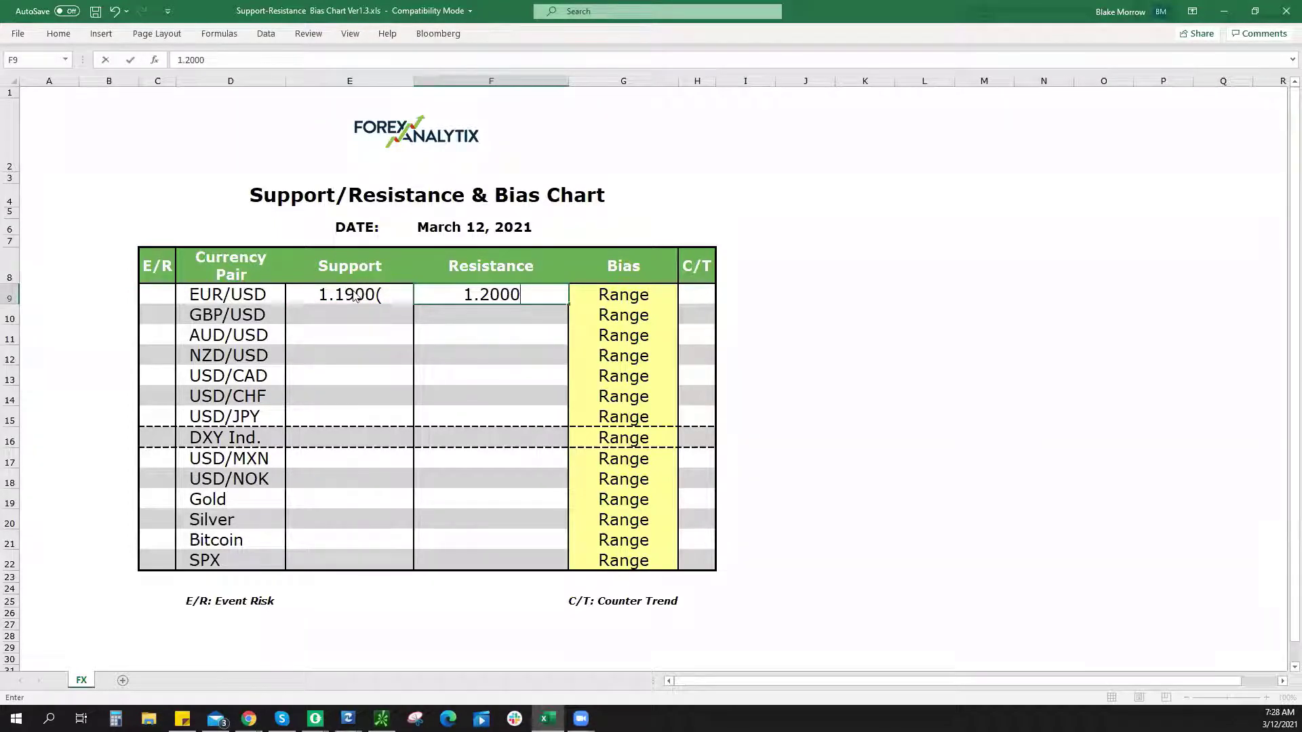
pyautogui.hotkey('alt', 'Tab')
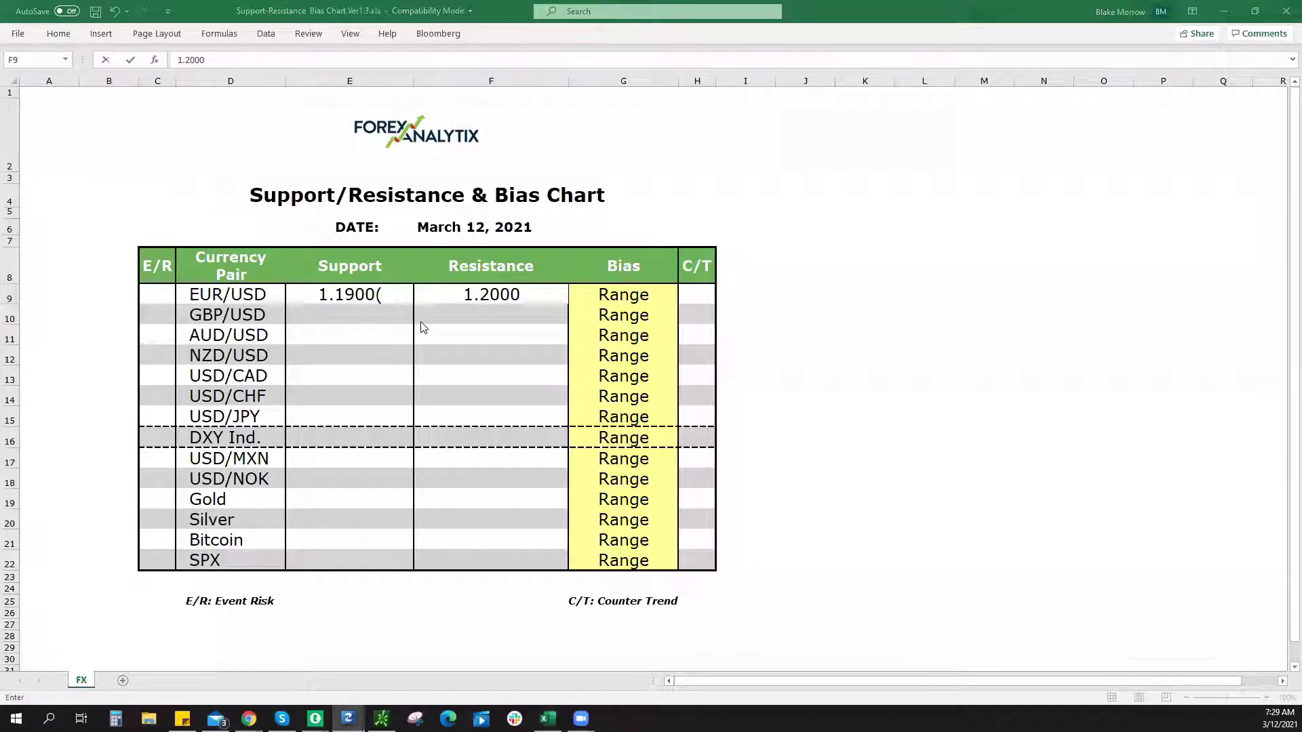
pyautogui.click(392, 291)
pyautogui.click(392, 290)
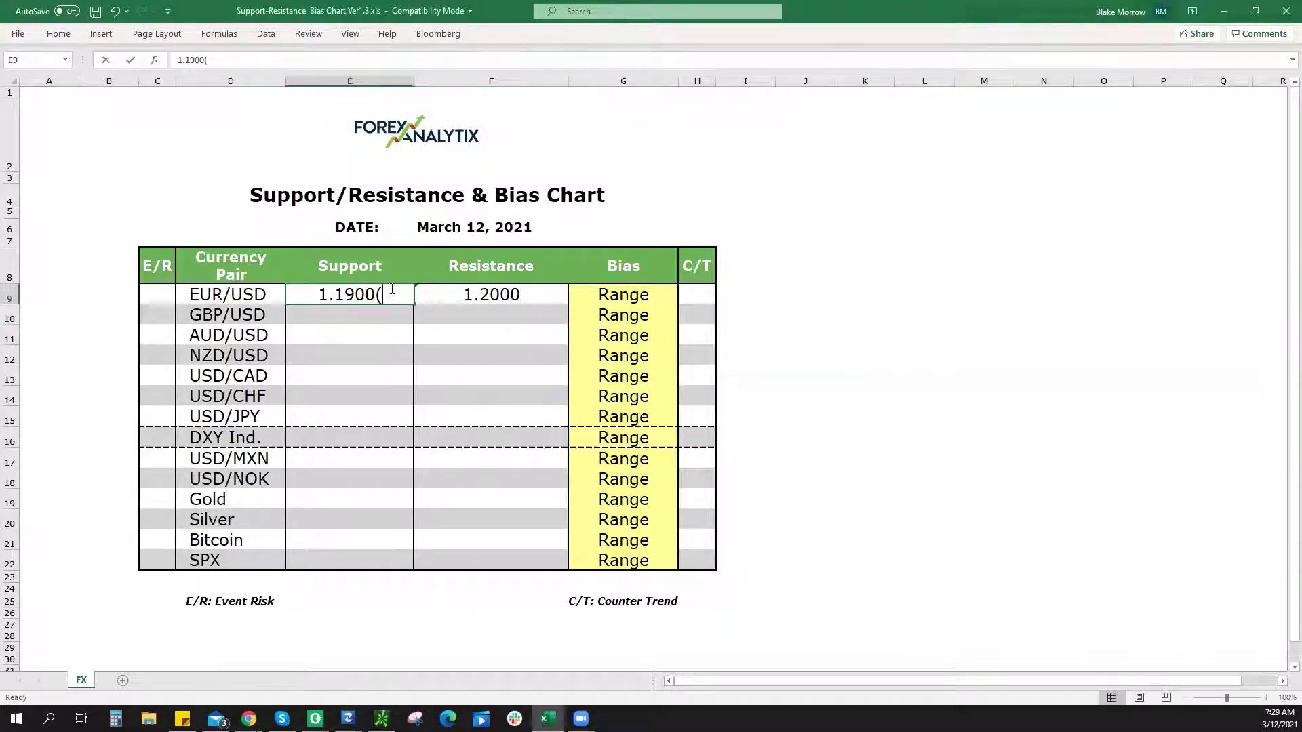
pyautogui.press('BackSpace')
pyautogui.click(554, 297)
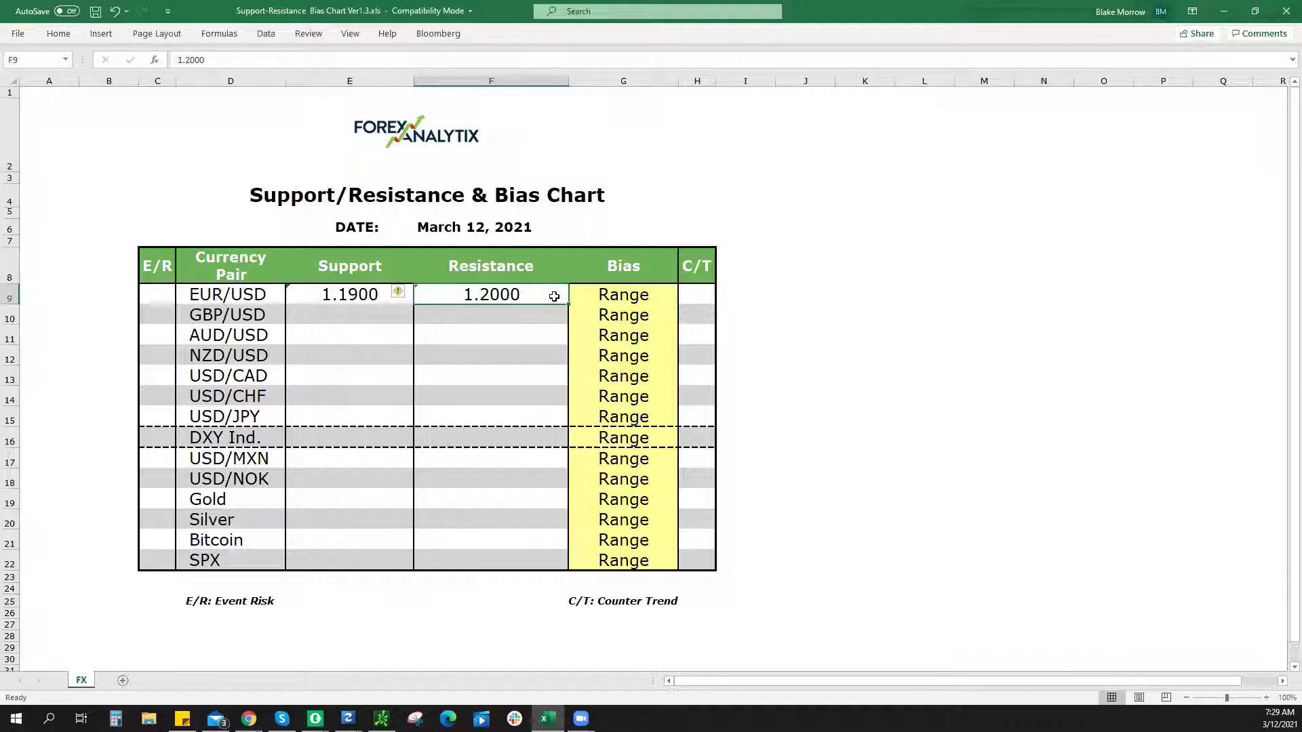
# Step: Enter EUR/USD resistance 1.2000** and set its bias to Bearish
pyautogui.write('*')
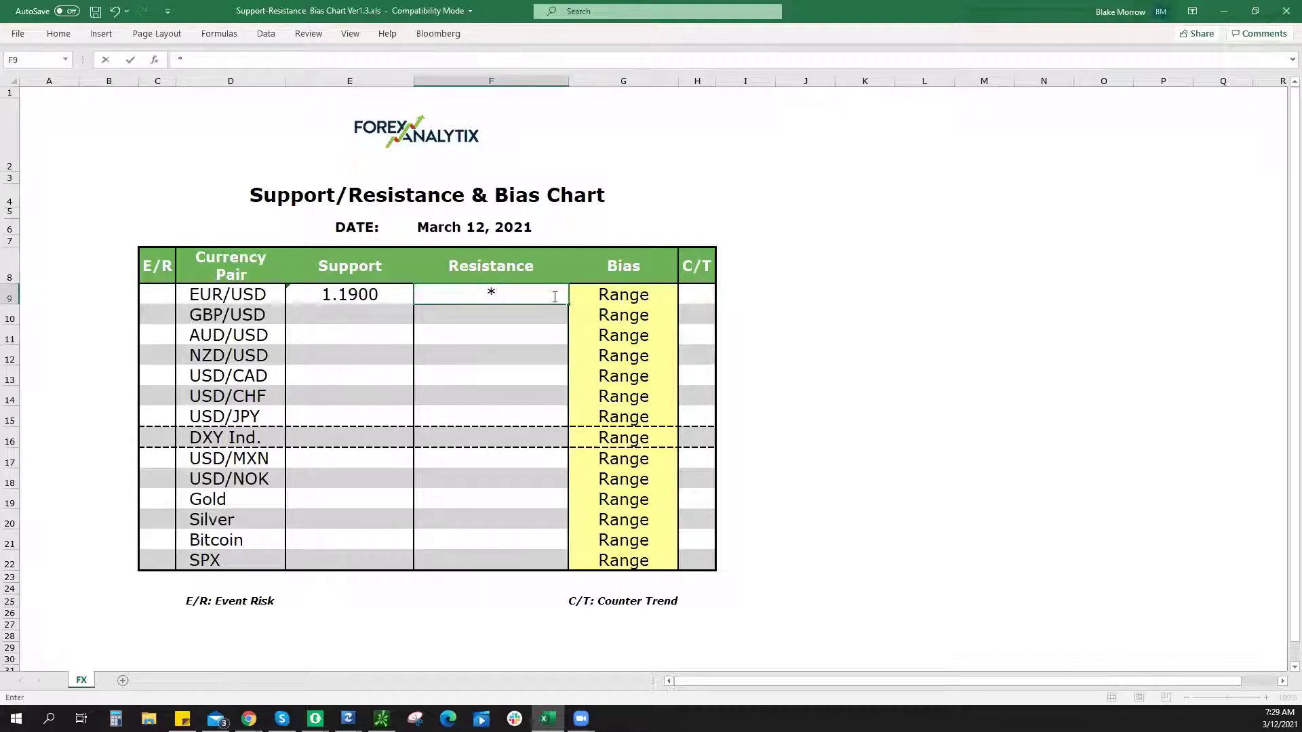
pyautogui.write('1.2000**')
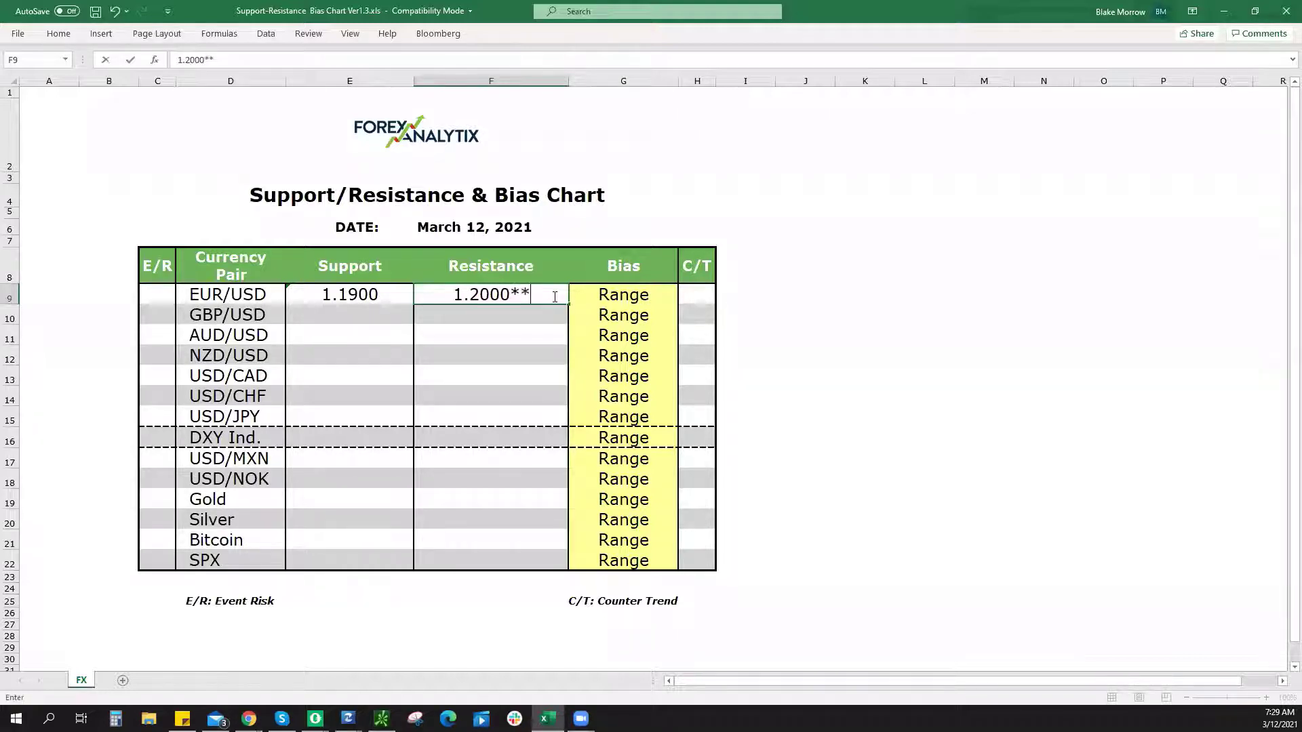
pyautogui.click(644, 294)
pyautogui.click(683, 299)
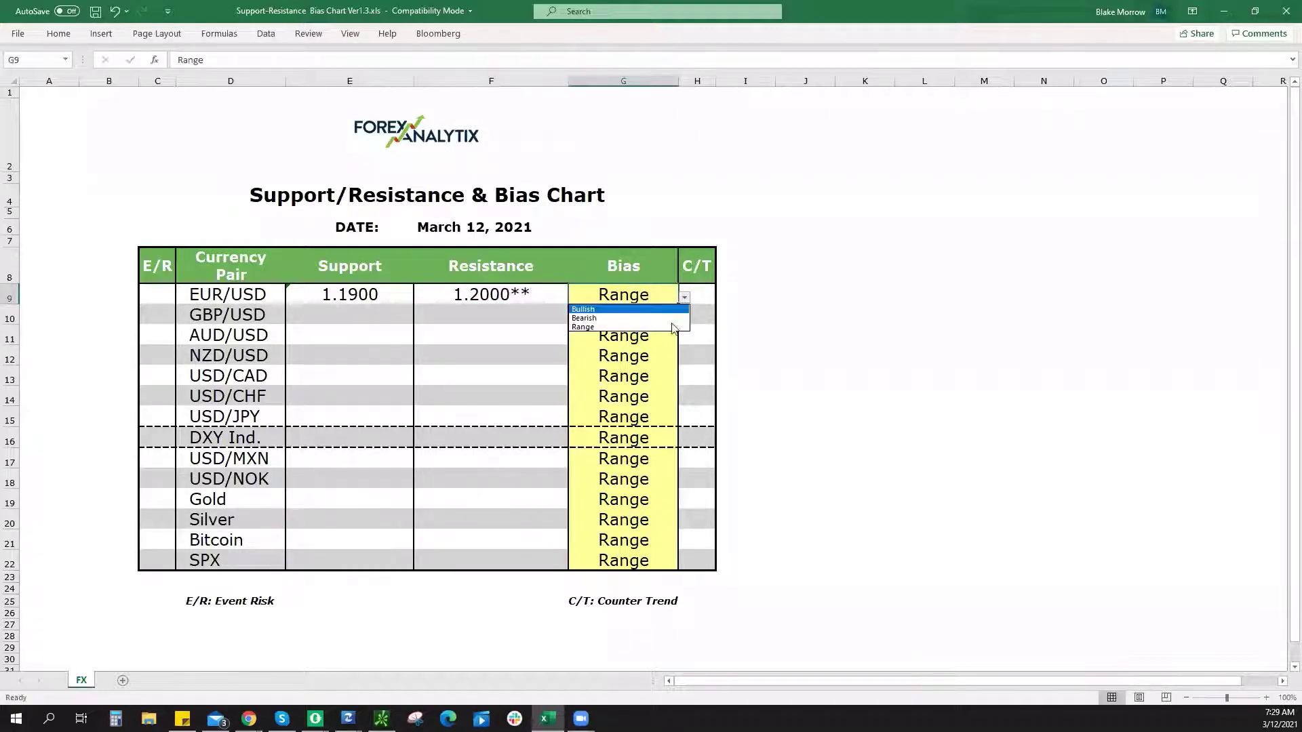
pyautogui.click(664, 318)
# Step: Mark the support as 1.1900* and switch back to the TradingView chart
pyautogui.doubleClick(396, 298)
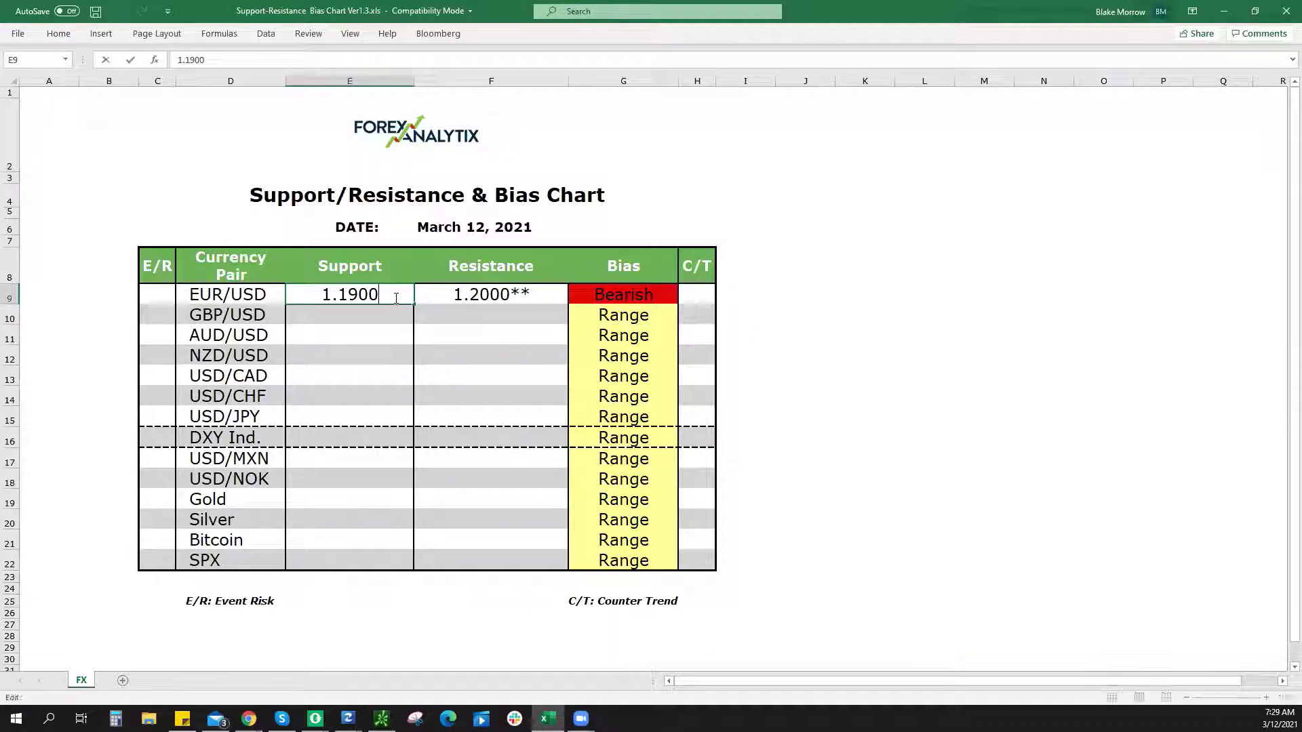
pyautogui.write('*')
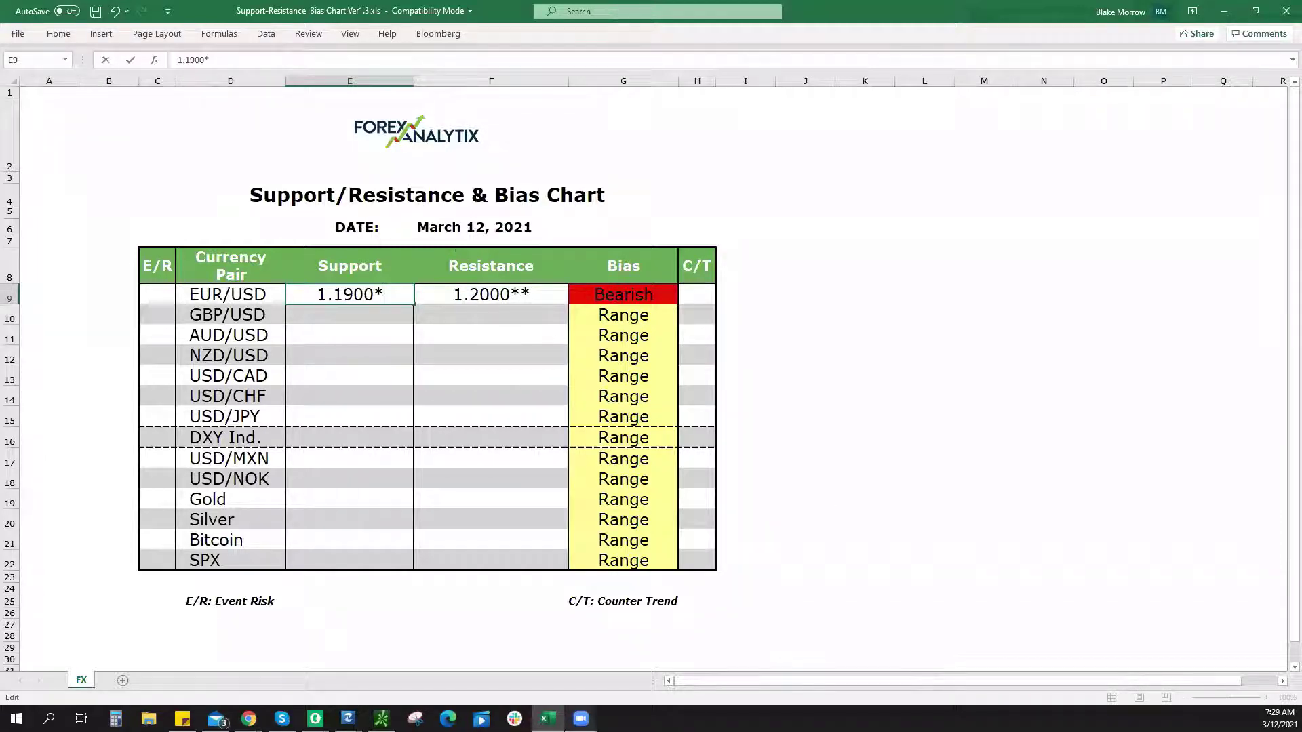
pyautogui.click(548, 719)
pyautogui.hotkey('alt', 'Tab')
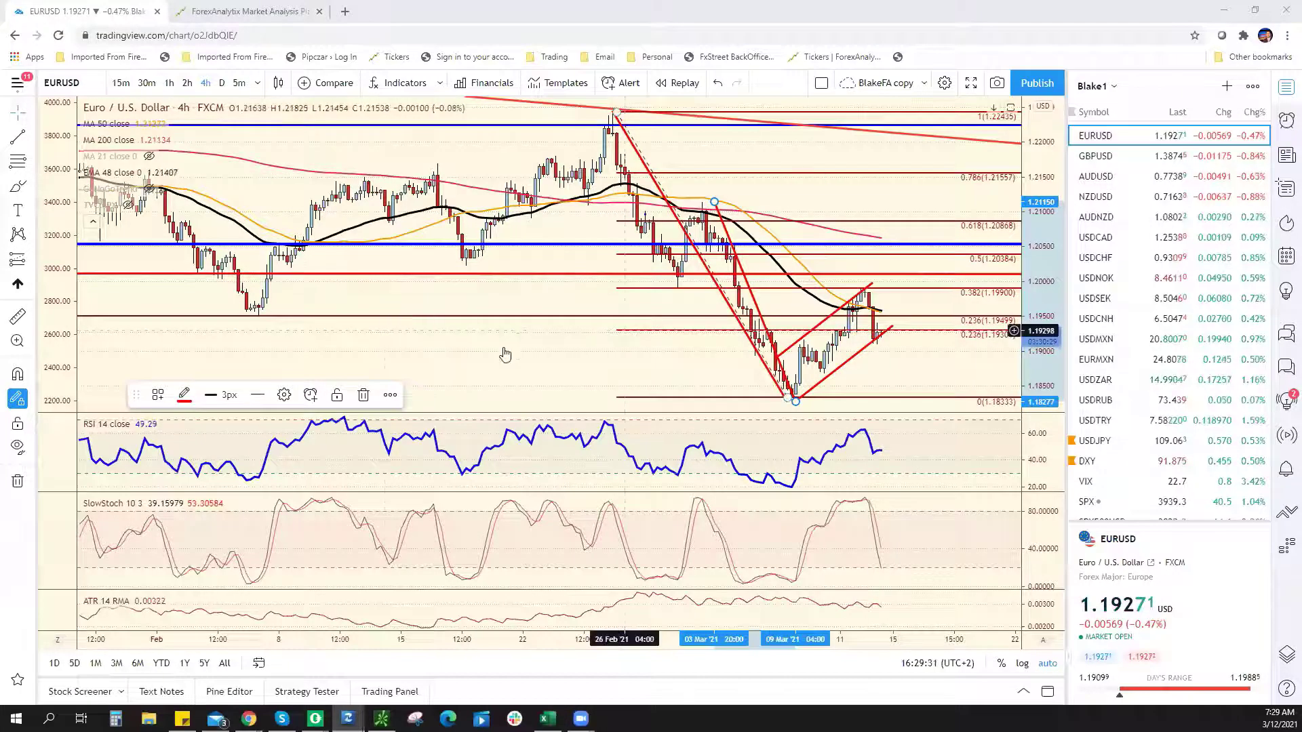
# Step: Zoom the EURUSD 4-hour chart out and back in around the latest bars near 1.1926
pyautogui.scroll(-2, 528, 334)
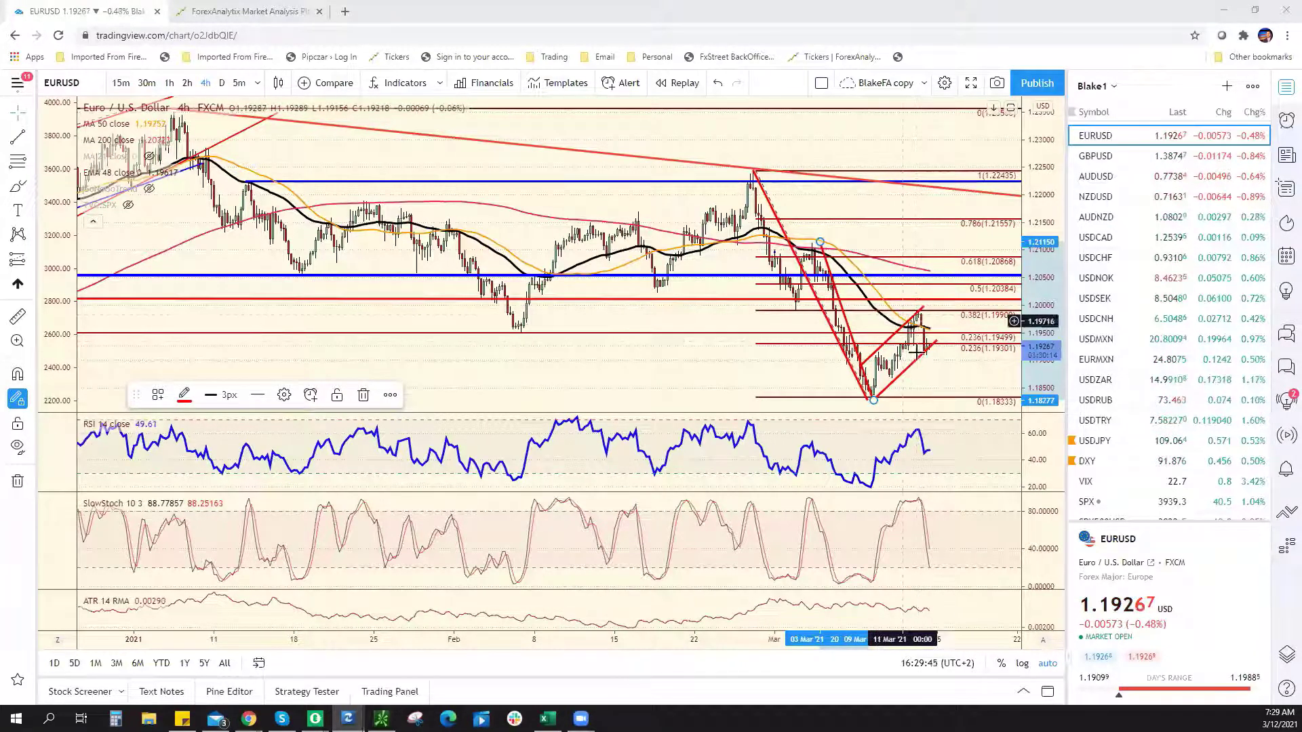
pyautogui.scroll(3, 917, 355)
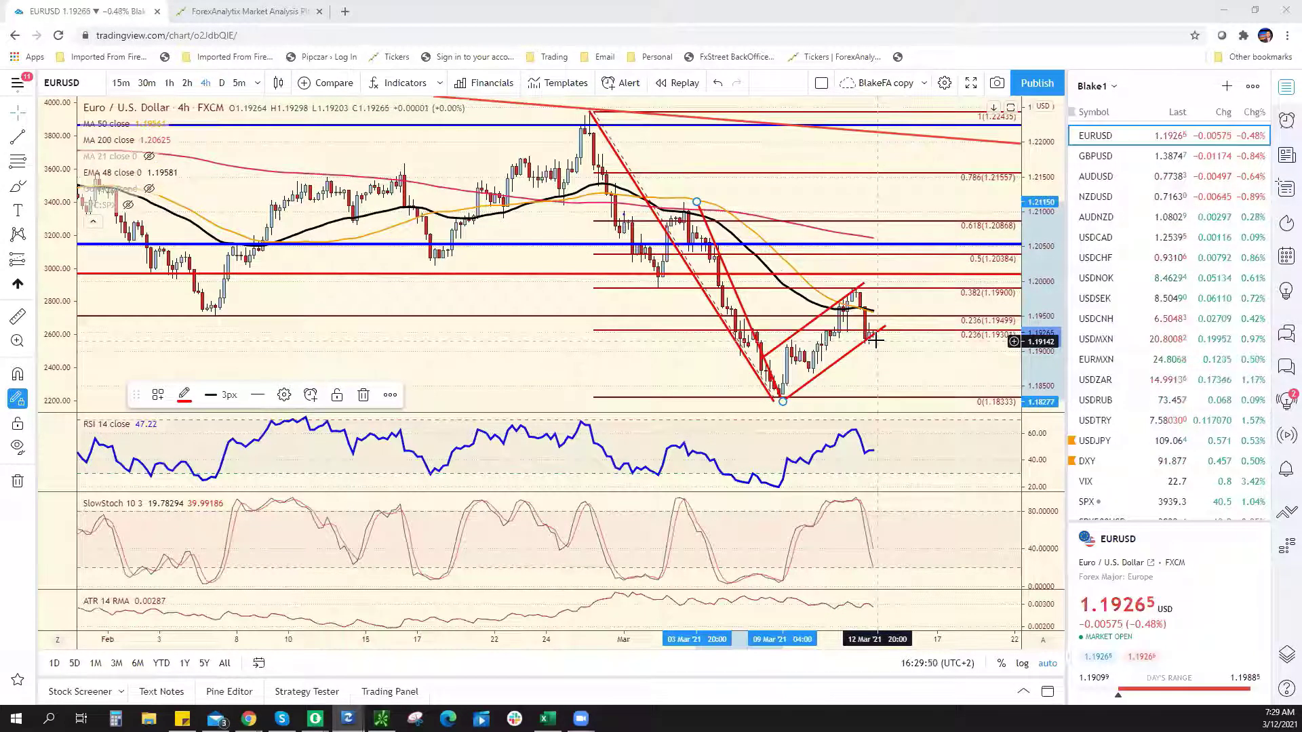
pyautogui.click(1189, 157)
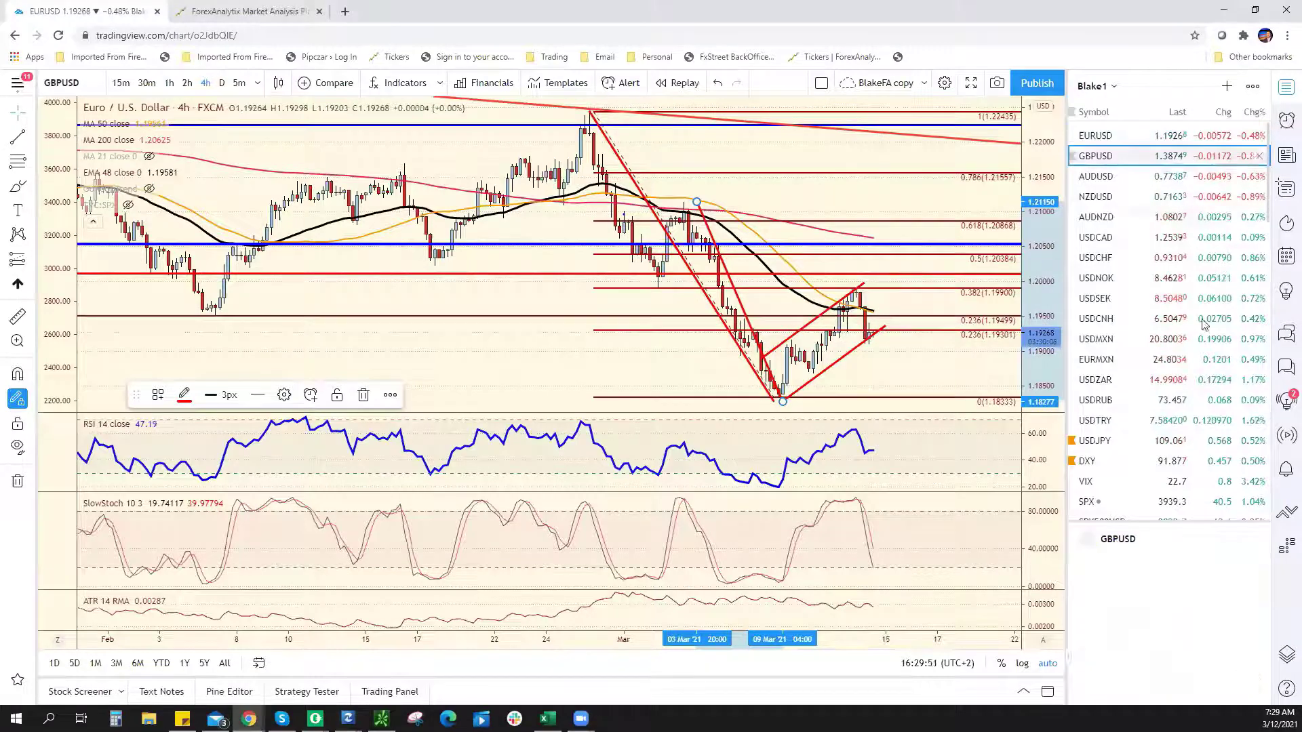
pyautogui.scroll(-2, 848, 318)
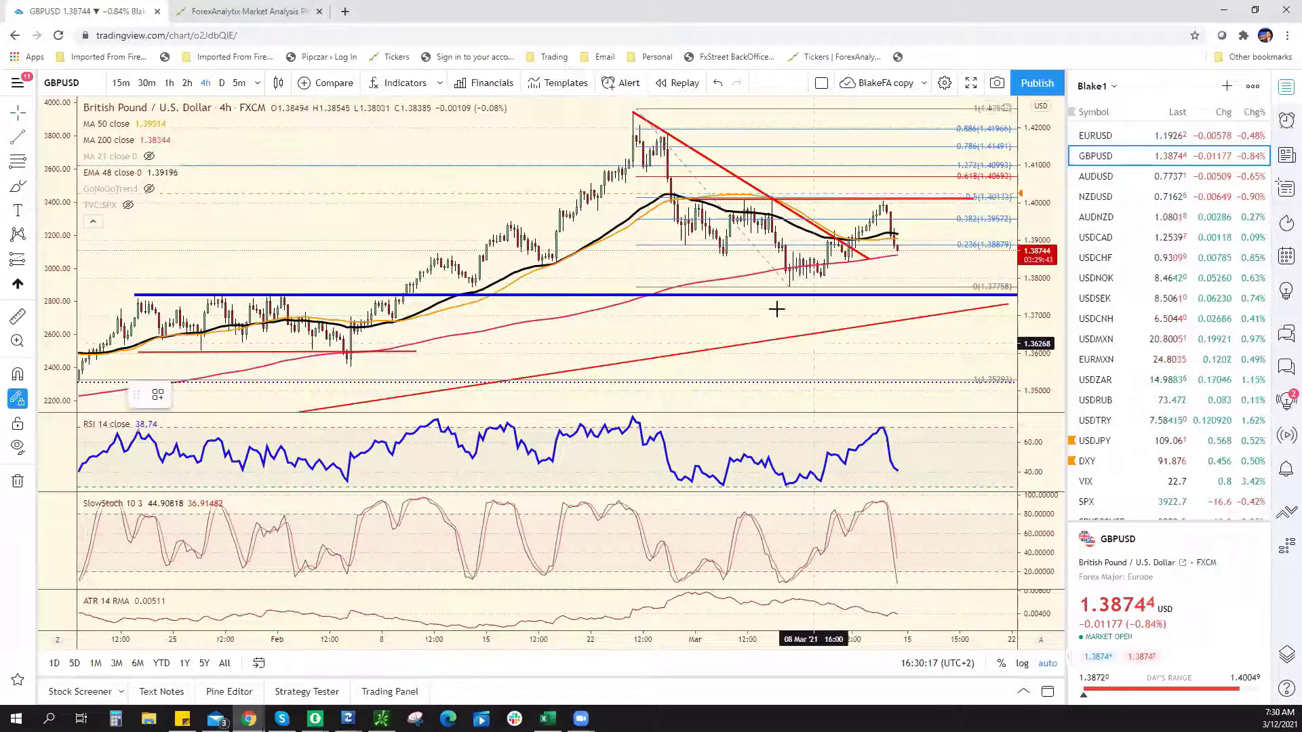
# Step: Draw a rising trend line from the recent swing low and duplicate it upward as a channel top
pyautogui.click(788, 287)
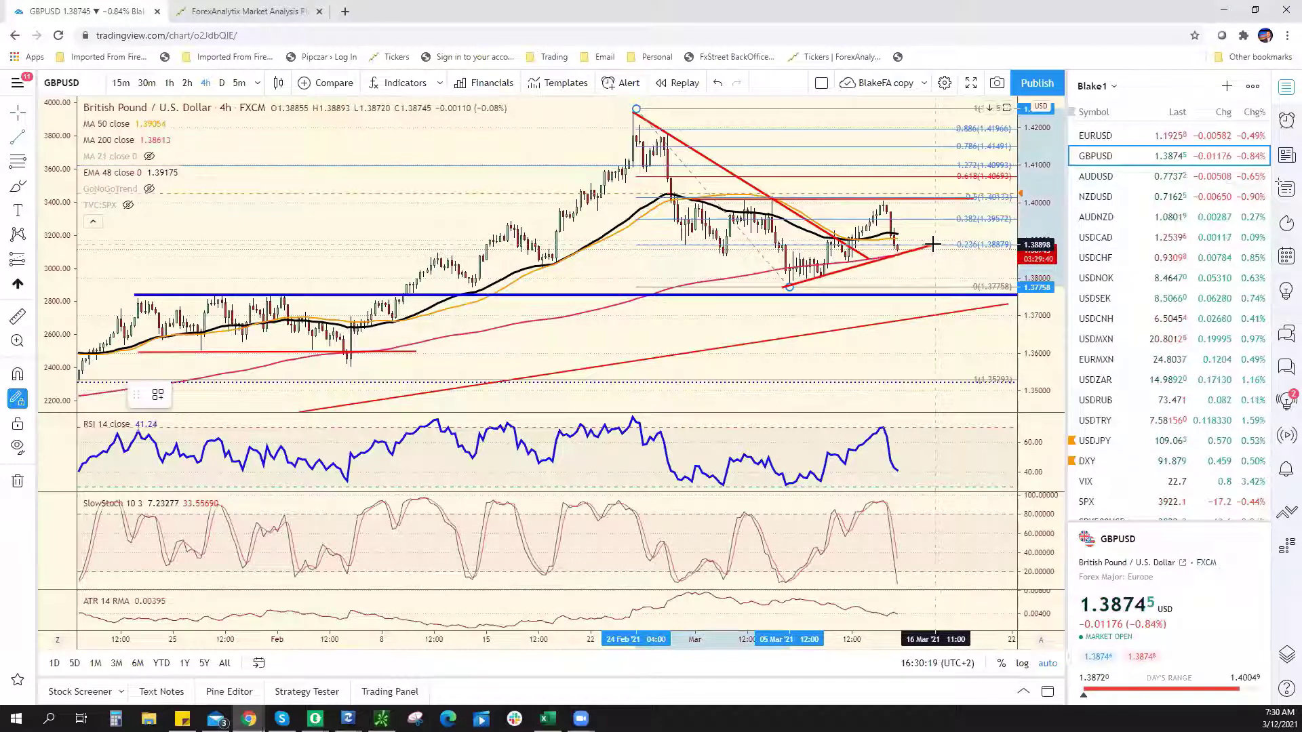
pyautogui.click(932, 244)
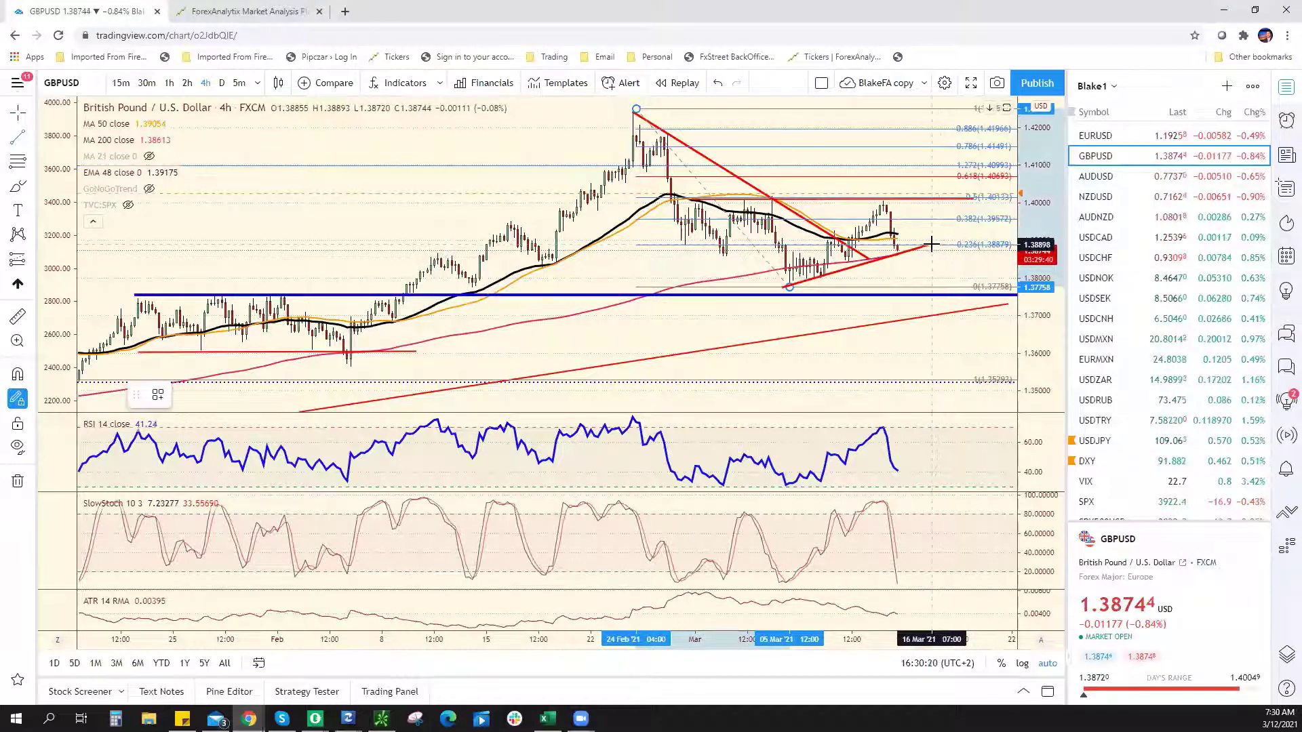
pyautogui.rightClick(895, 261)
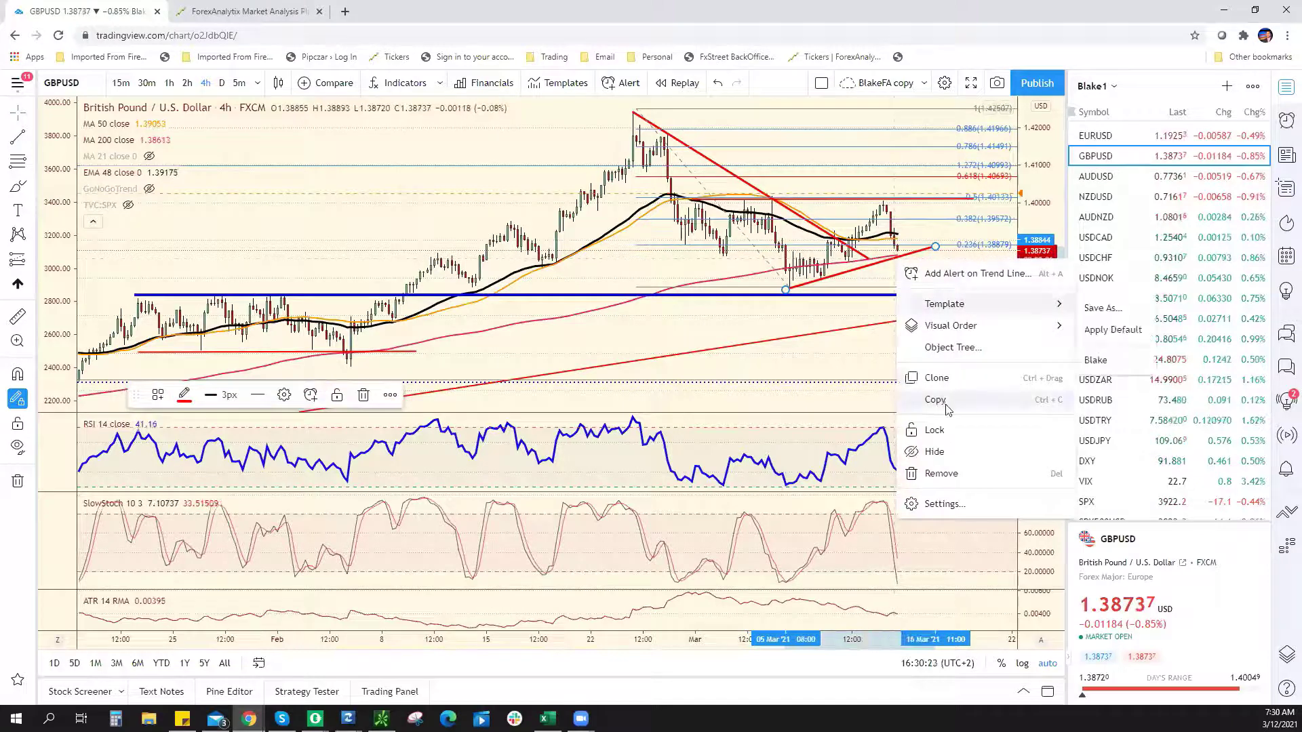
pyautogui.click(936, 378)
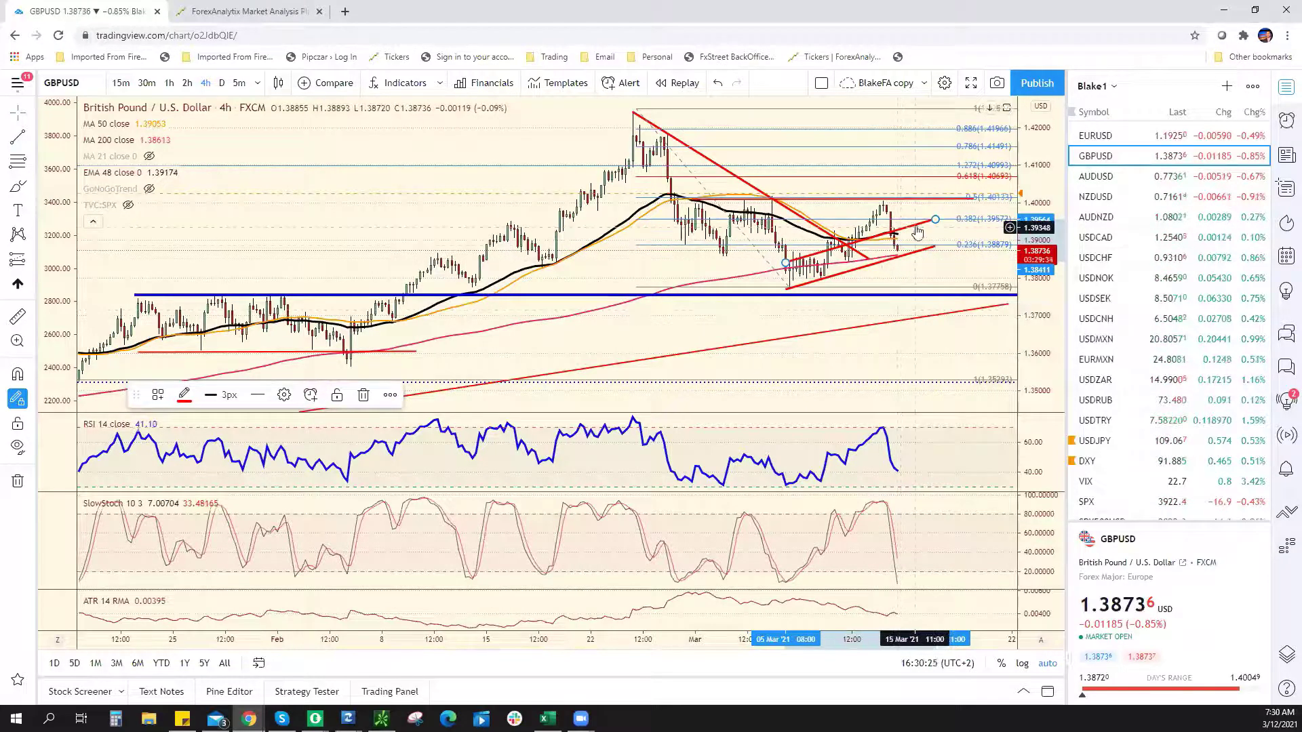
pyautogui.moveTo(917, 232); pyautogui.dragTo(878, 202)
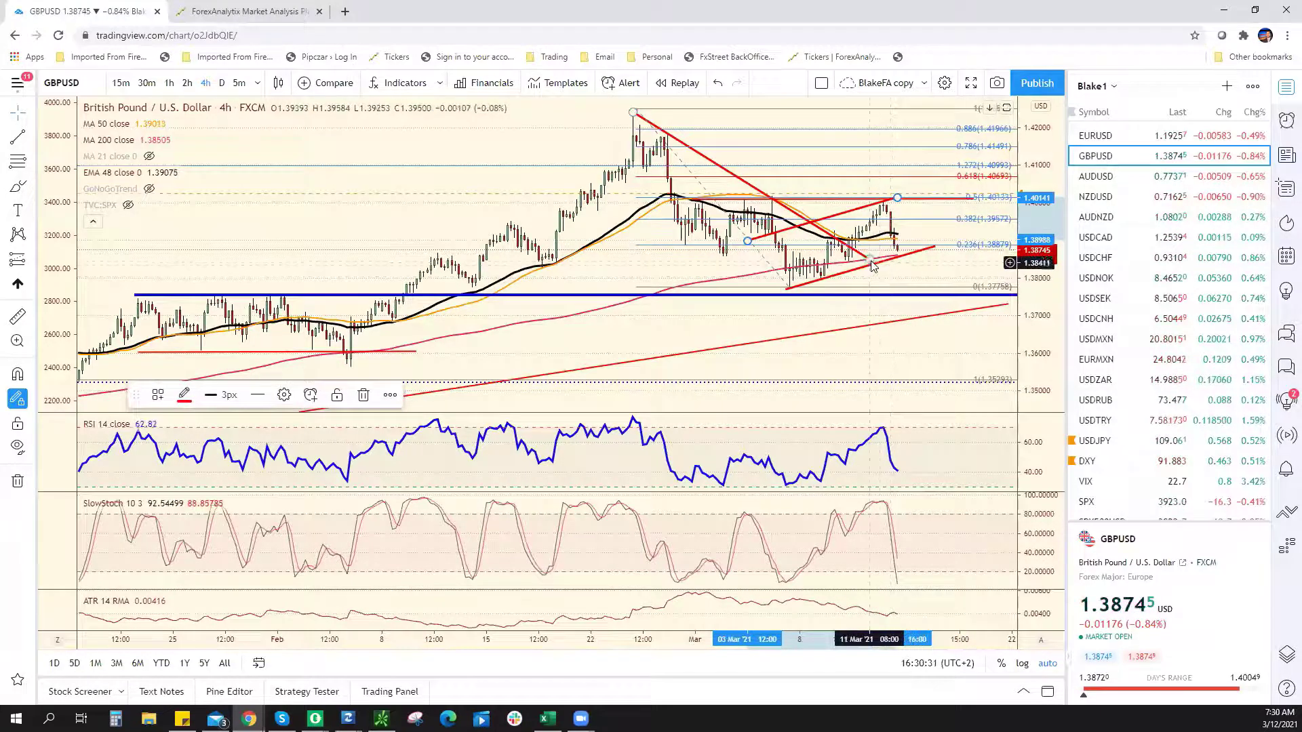
# Step: Stretch the descending red line down to the blue support and remove the upper red channel line
pyautogui.moveTo(872, 265); pyautogui.dragTo(925, 294)
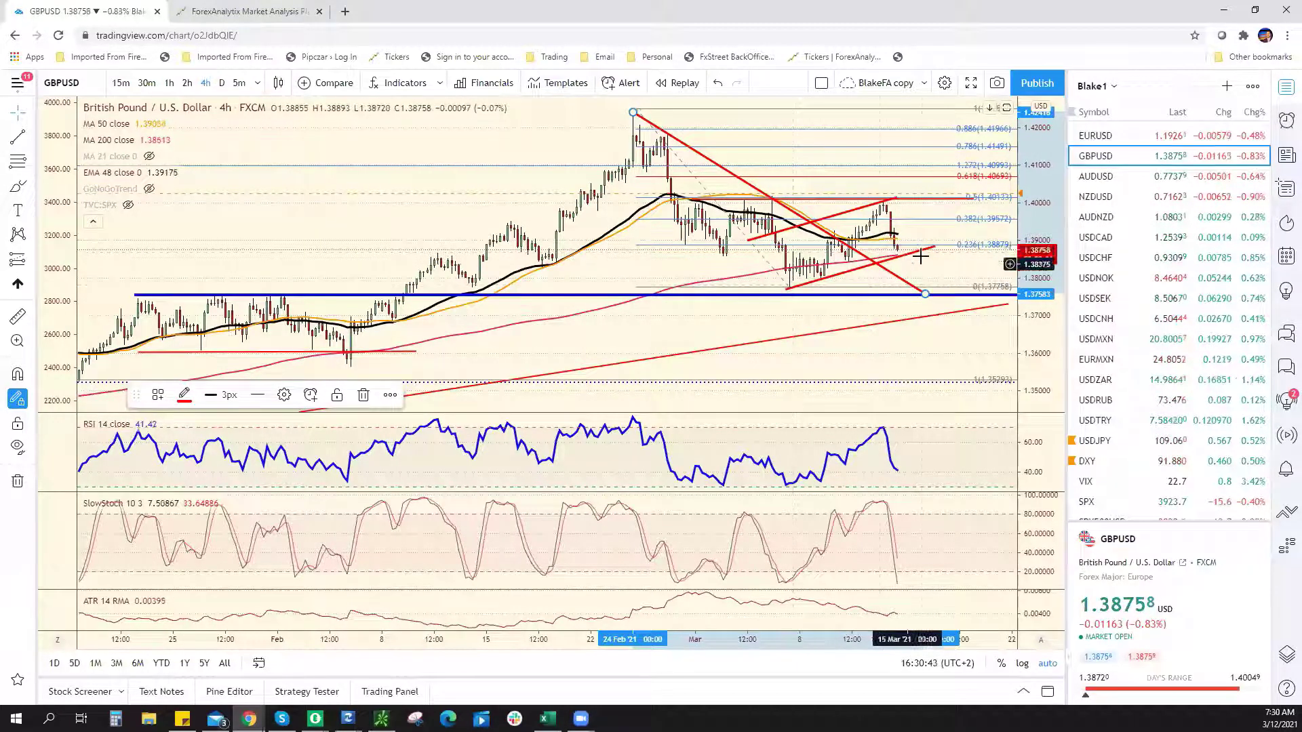
pyautogui.rightClick(923, 252)
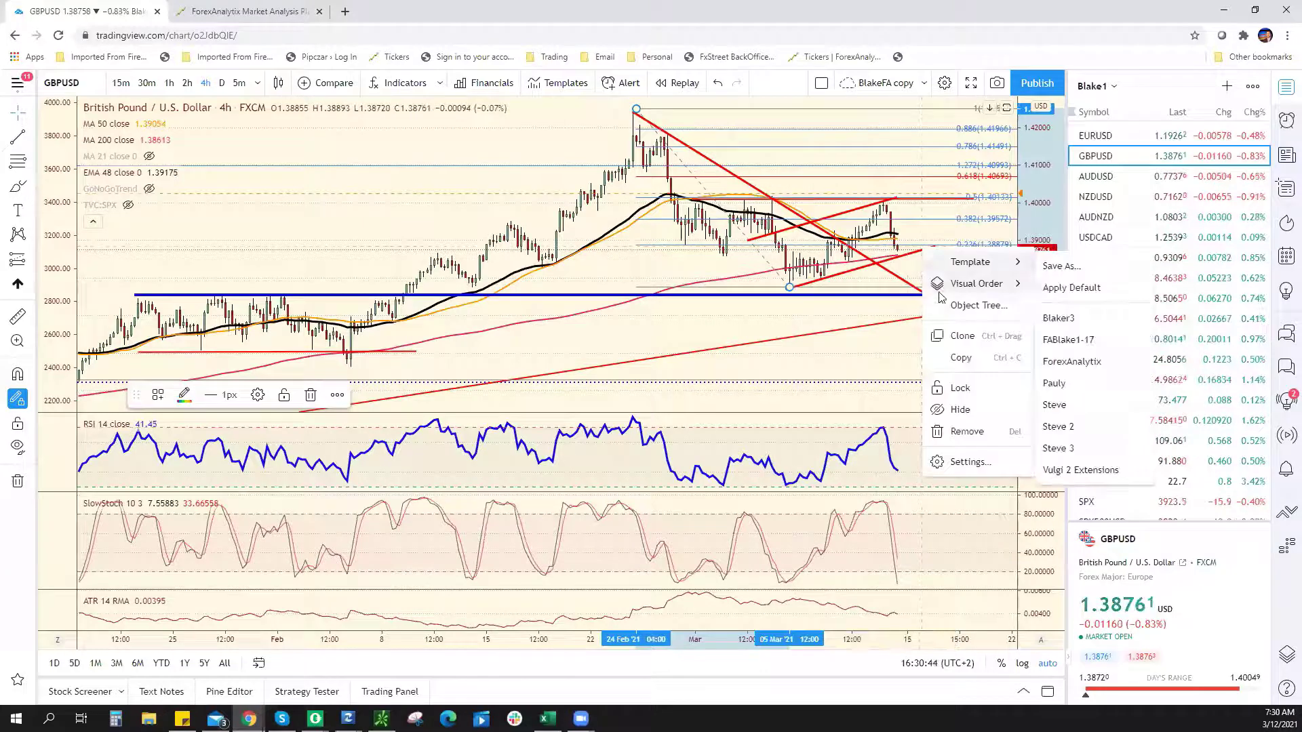
pyautogui.rightClick(857, 216)
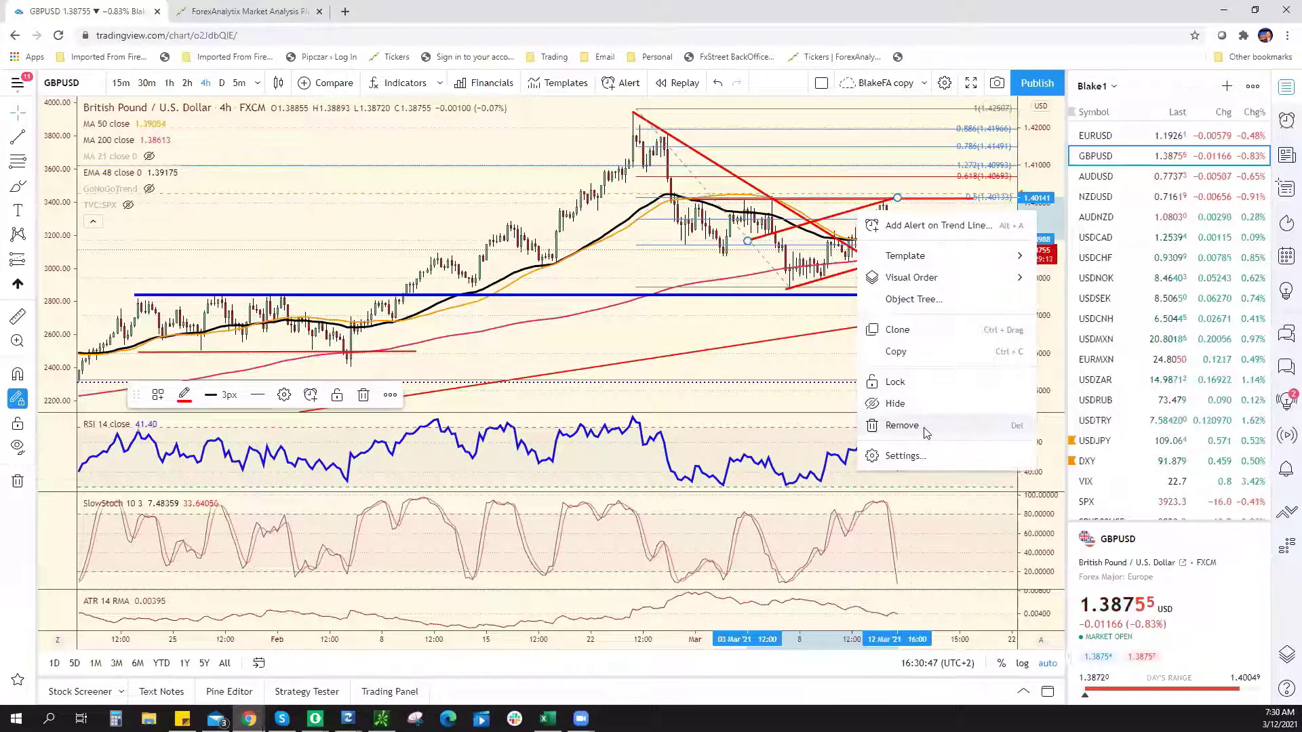
pyautogui.click(902, 425)
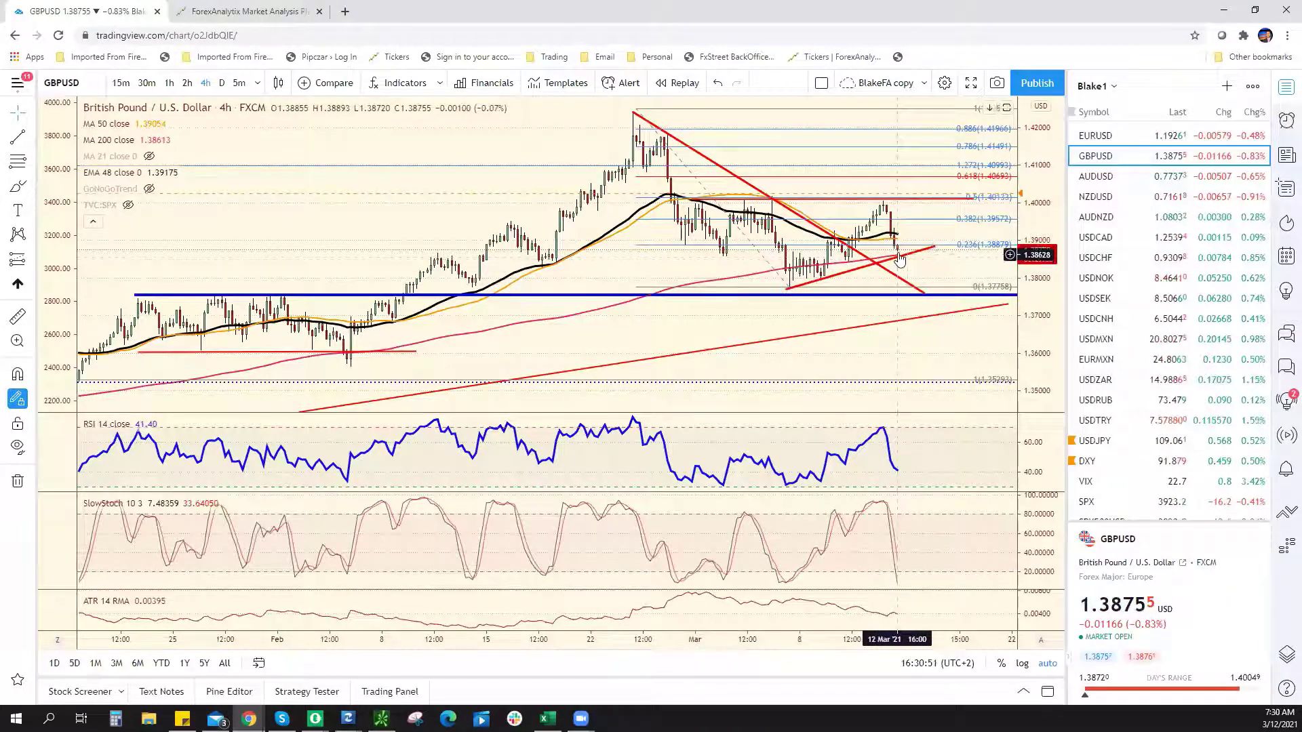
pyautogui.click(898, 261)
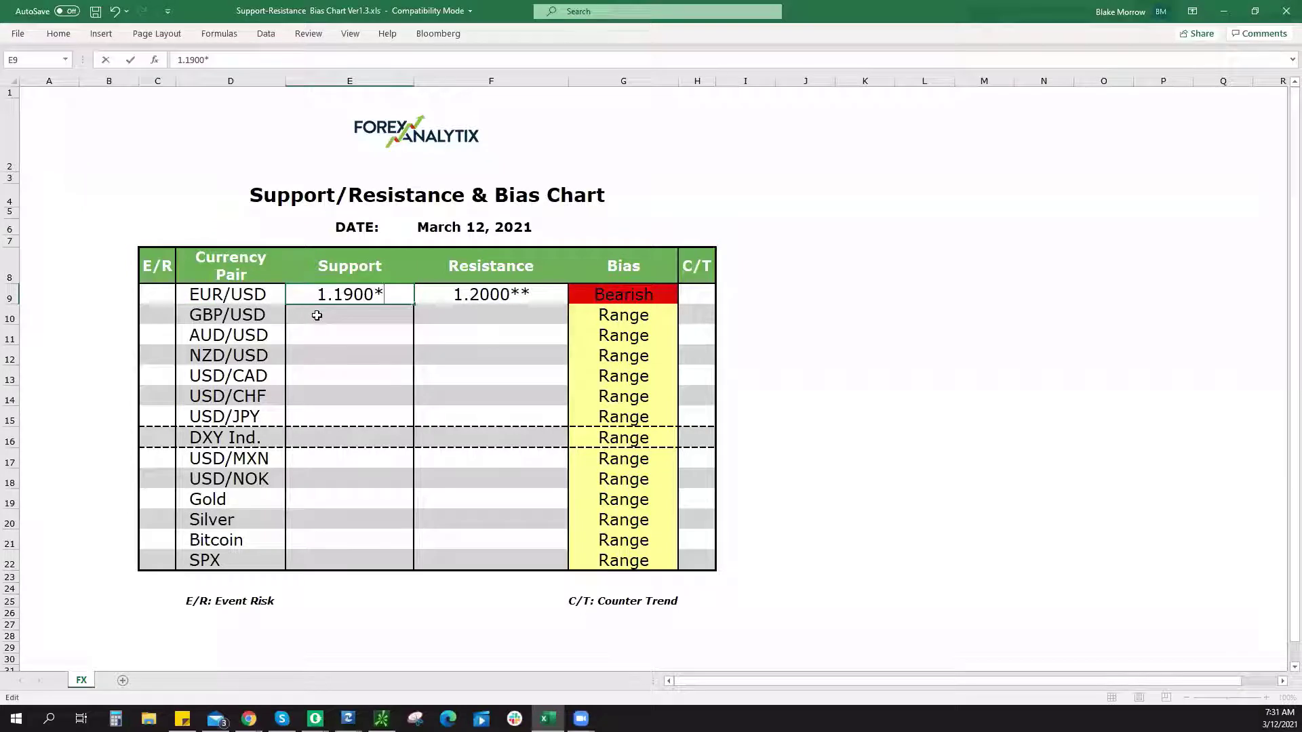
# Step: Enter 1.3780/1.3850 as GBP/USD support in E10, checking the GBPUSD chart
pyautogui.click(312, 312)
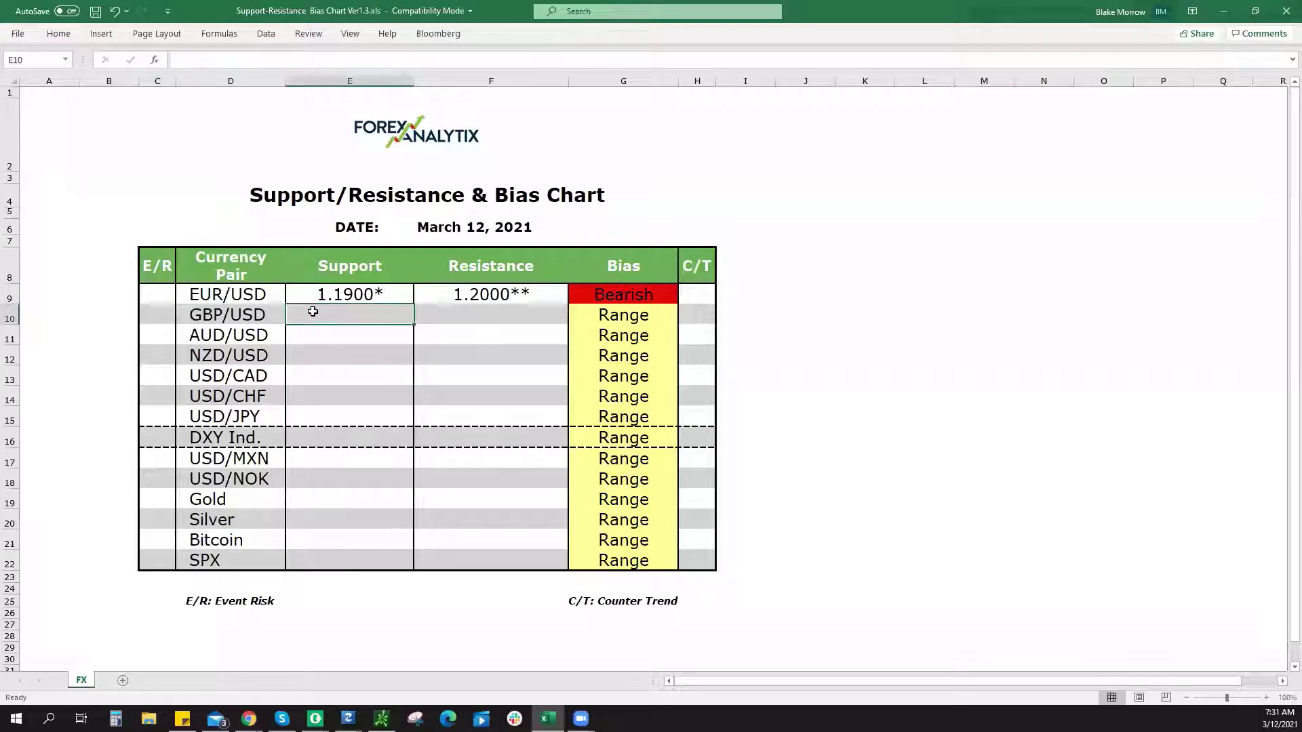
pyautogui.write('1.3780')
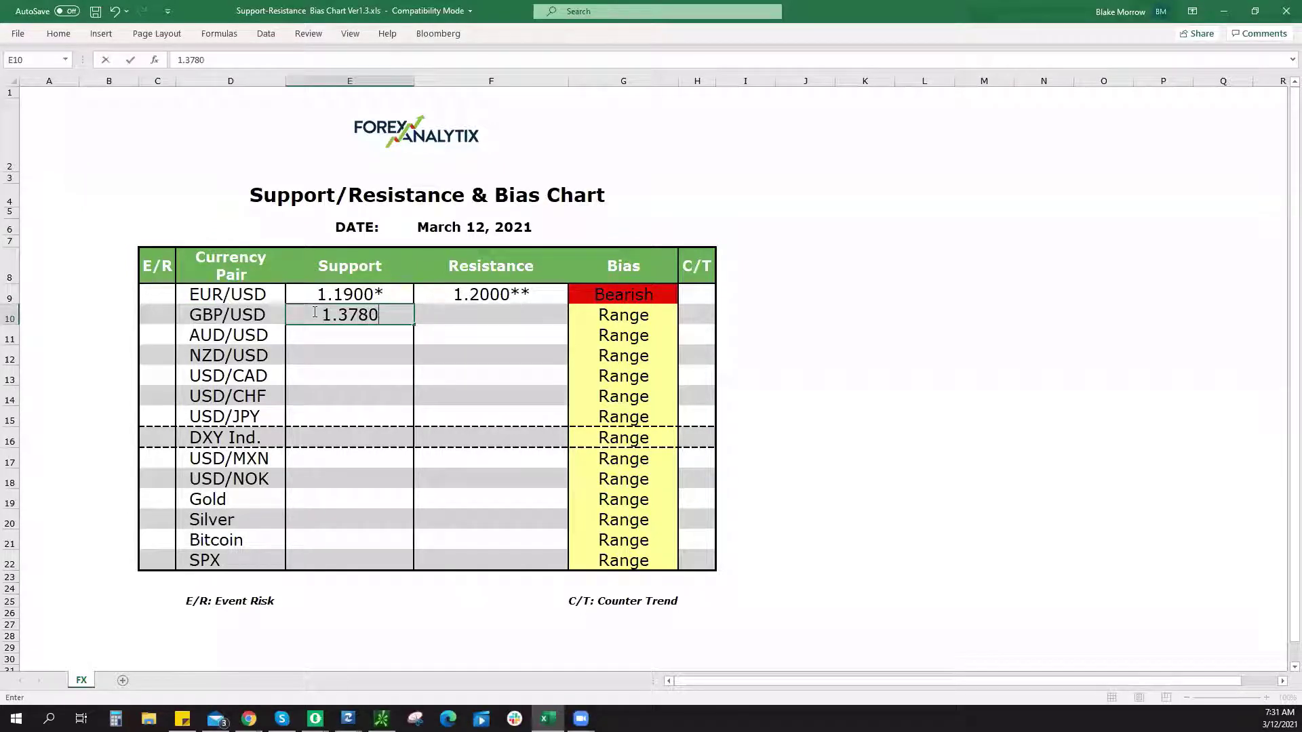
pyautogui.write('/1')
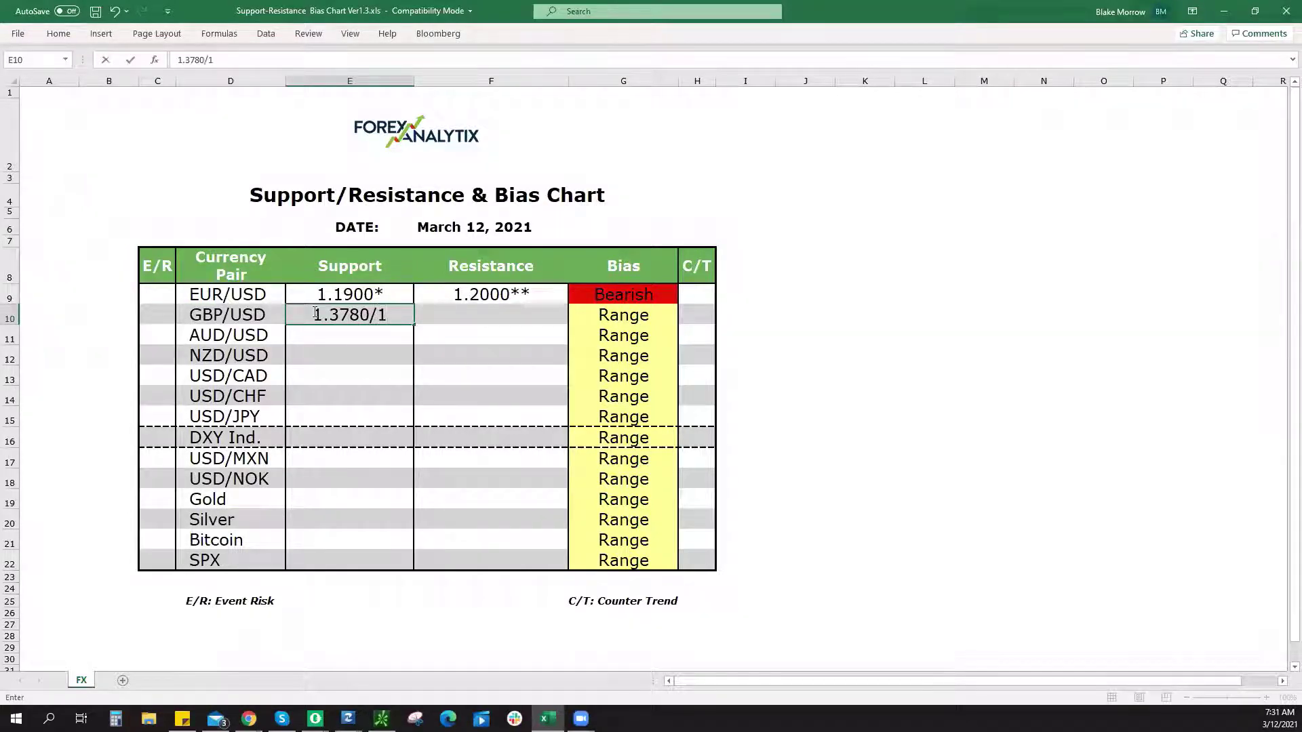
pyautogui.write('.8')
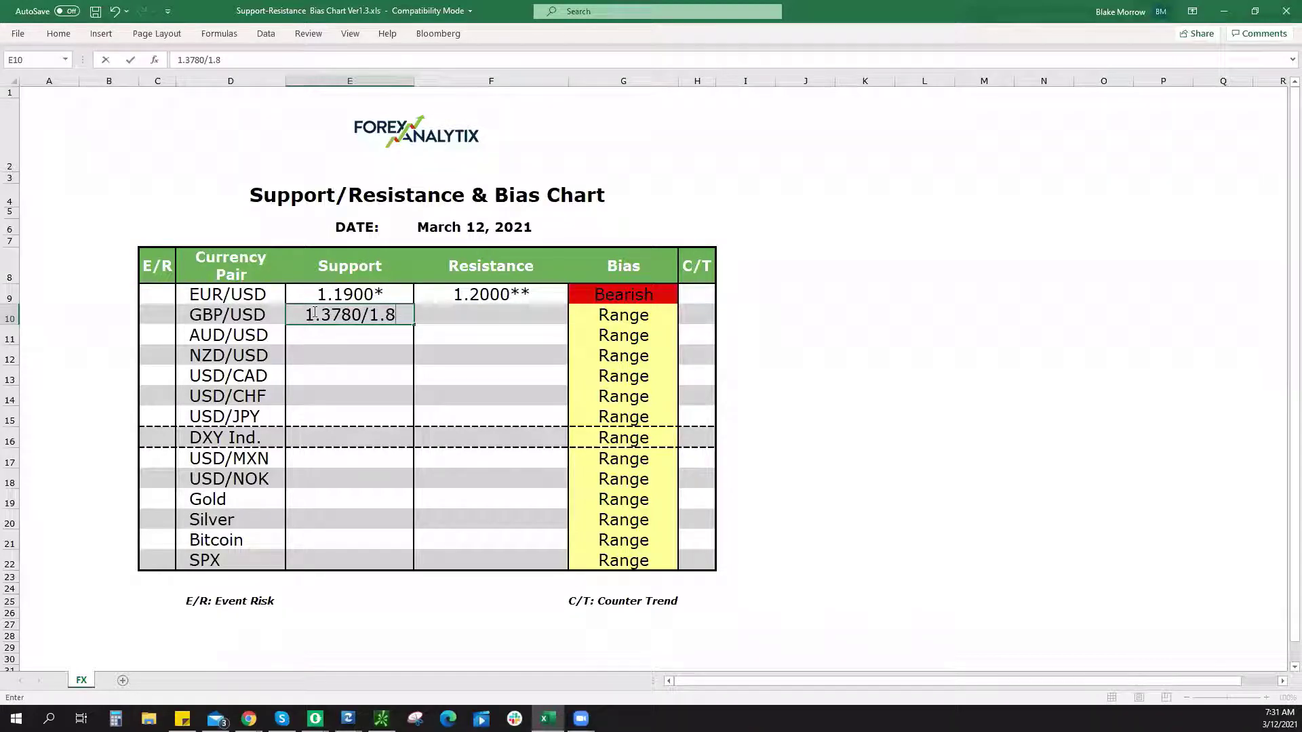
pyautogui.press('BackSpace')
pyautogui.write('38')
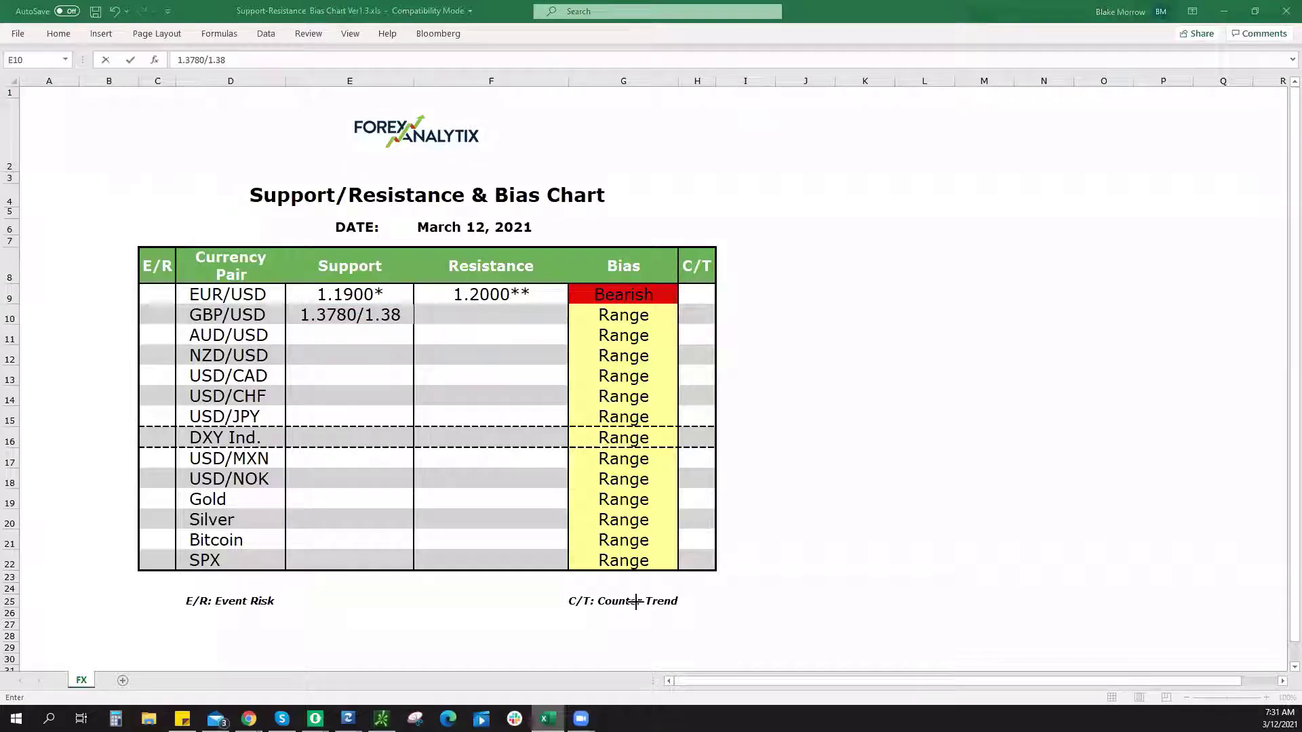
pyautogui.hotkey('alt', 'Tab')
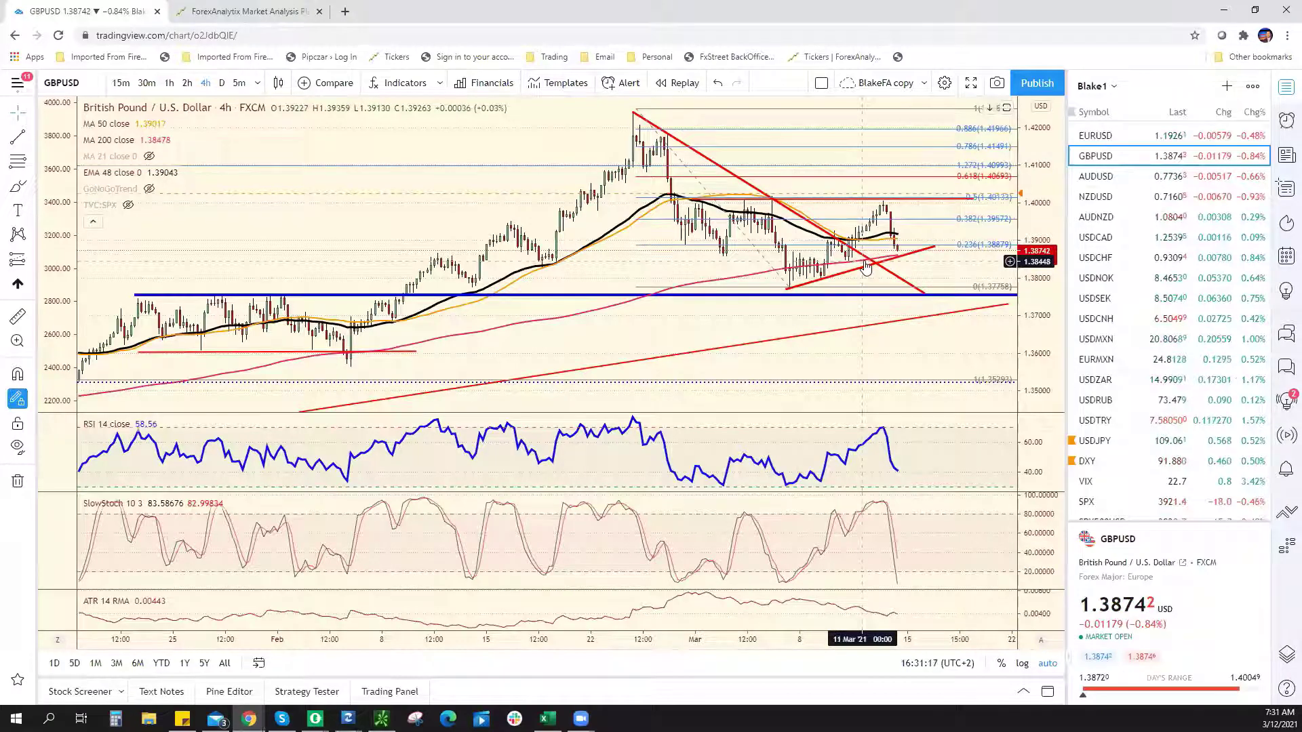
pyautogui.click(548, 719)
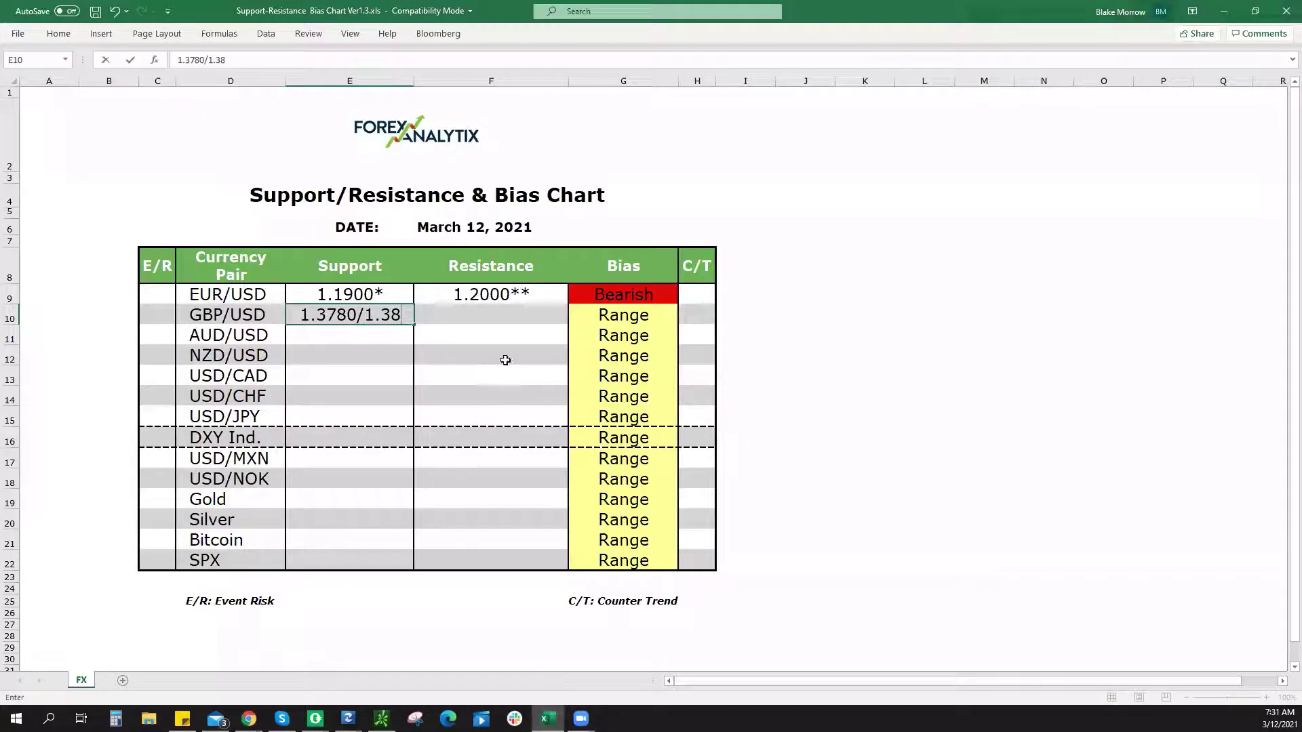
pyautogui.write('4')
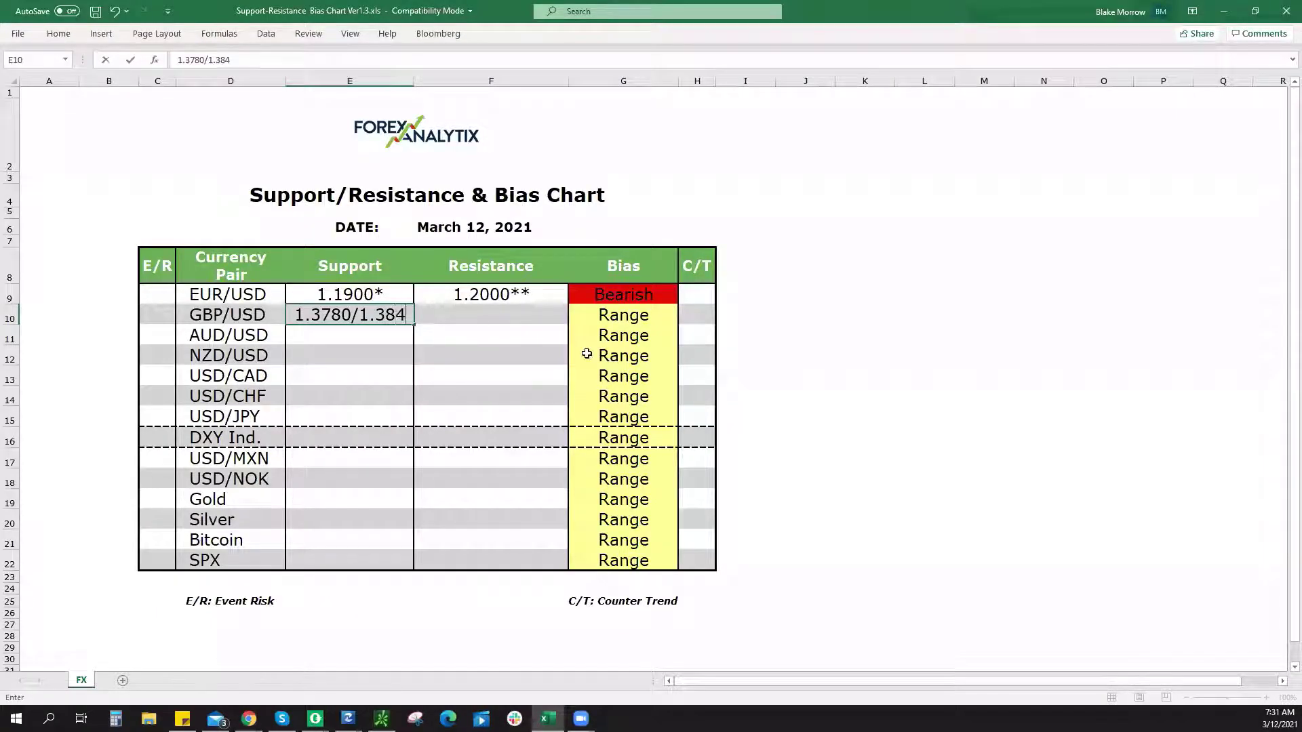
pyautogui.press('BackSpace')
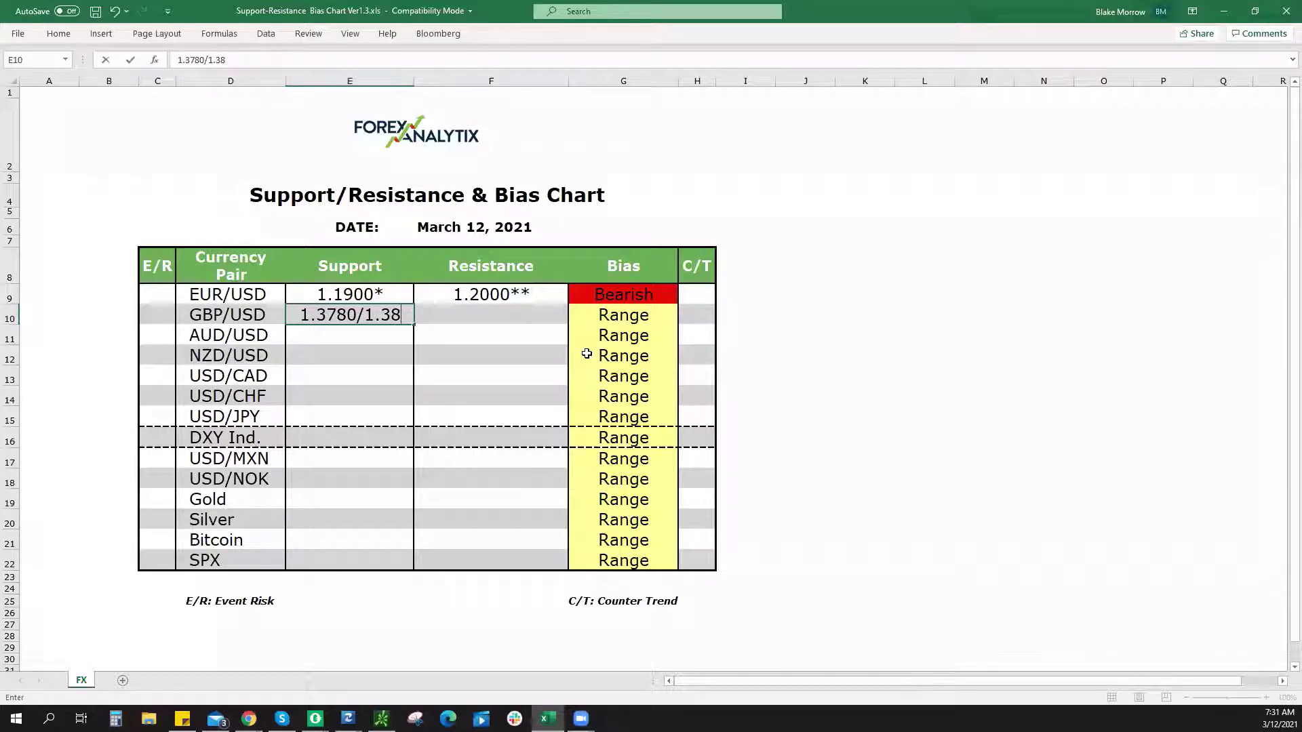
pyautogui.write('50')
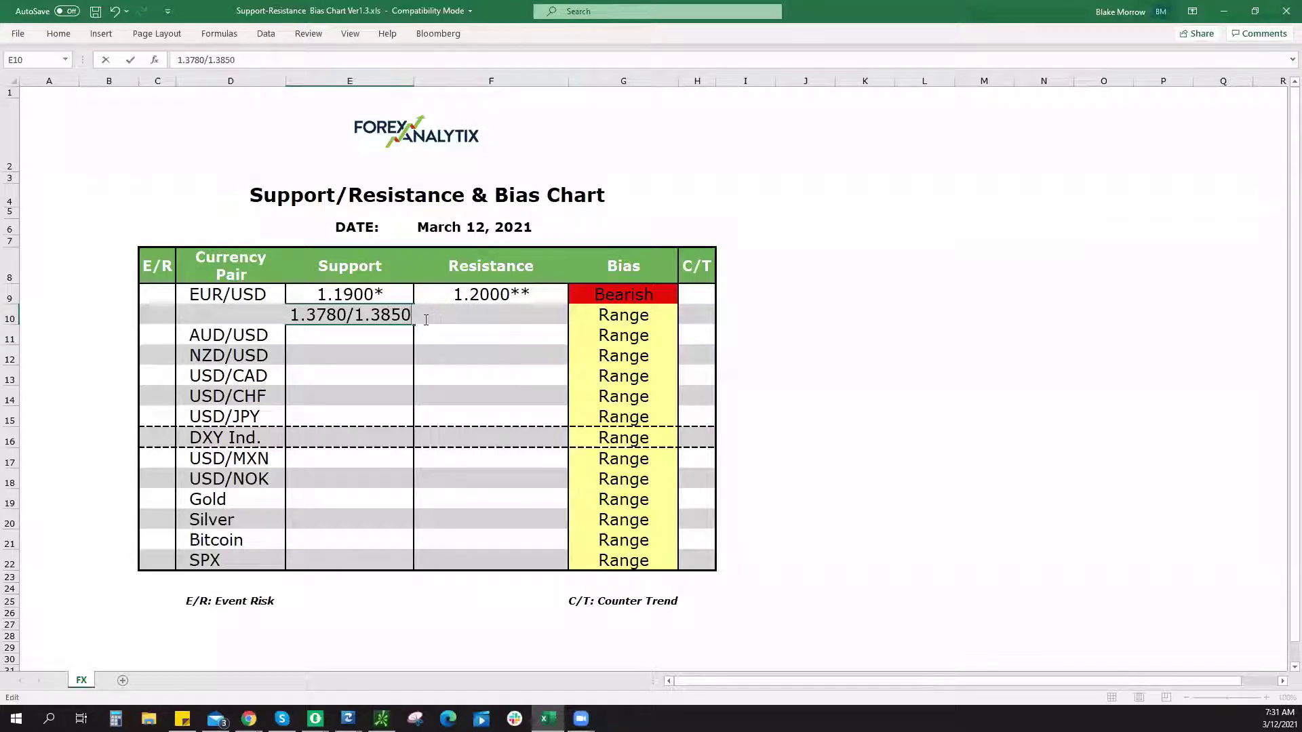
pyautogui.click(453, 335)
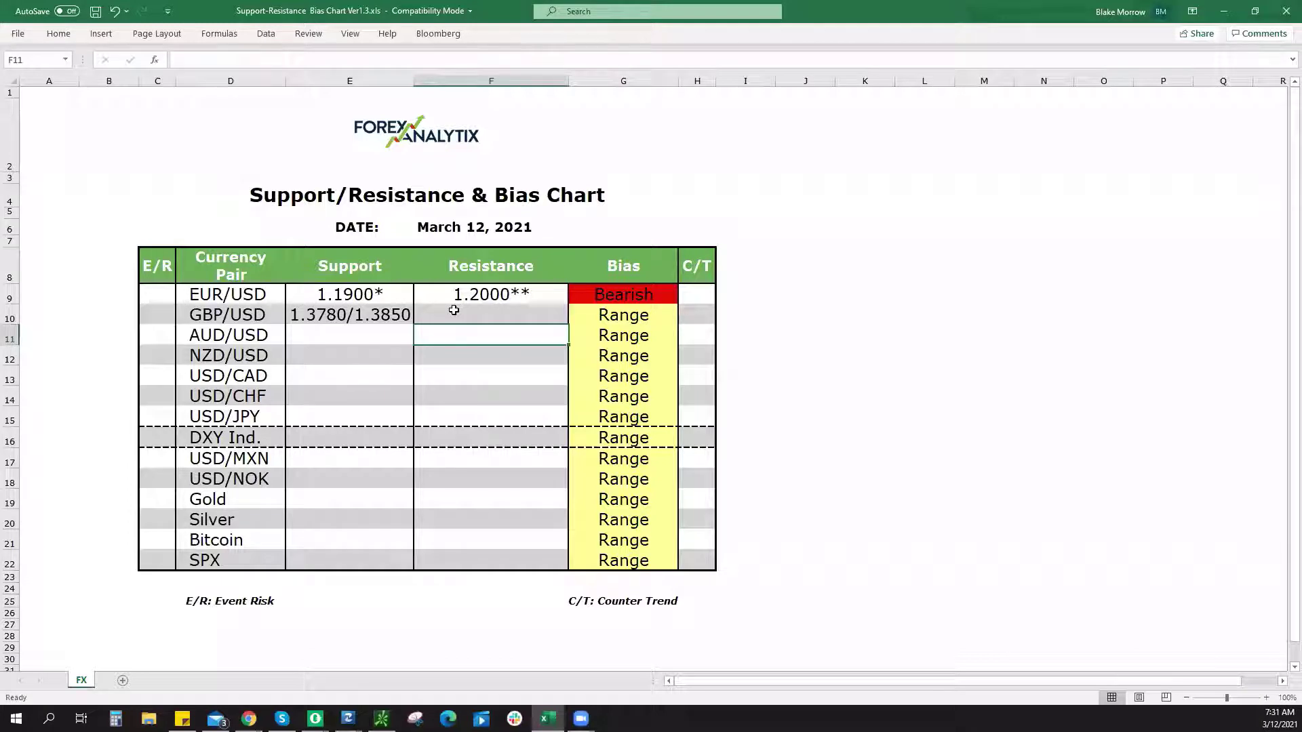
# Step: Enter 1.4015* as GBP/USD resistance in F10, then bring up the AUDUSD chart
pyautogui.click(549, 314)
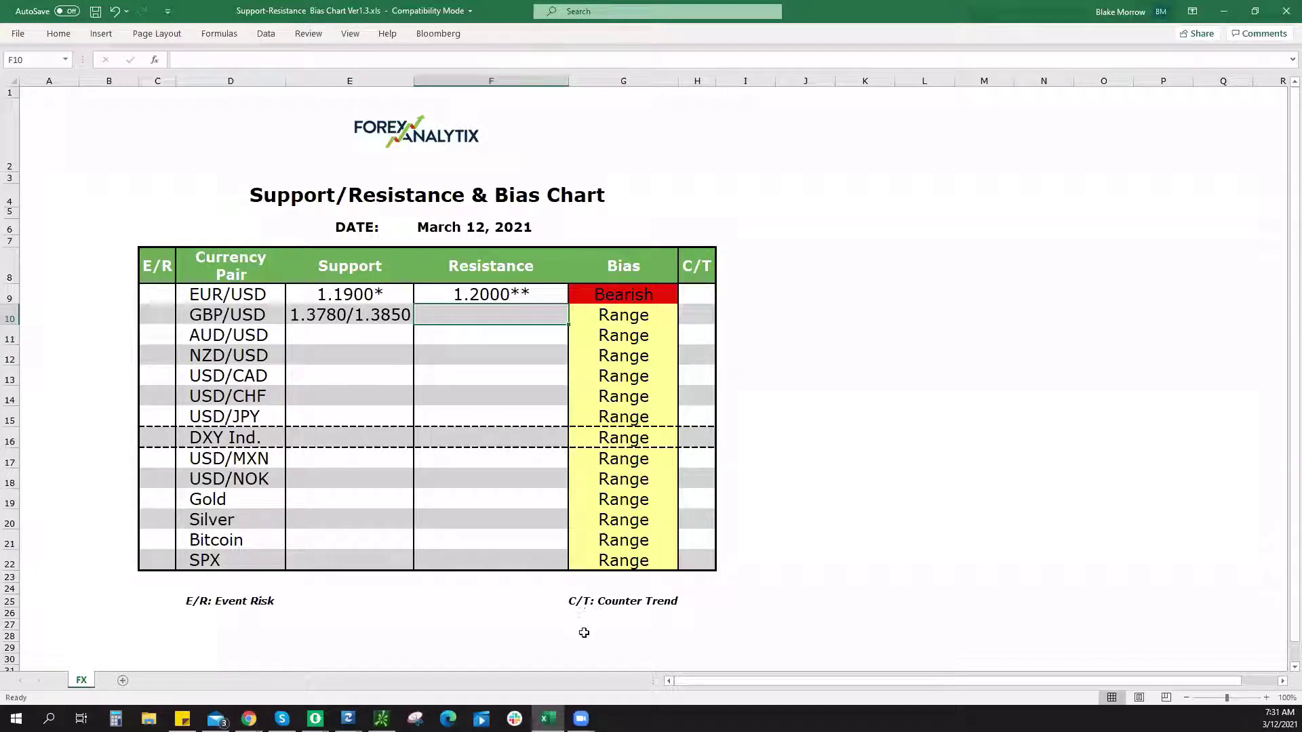
pyautogui.click(549, 718)
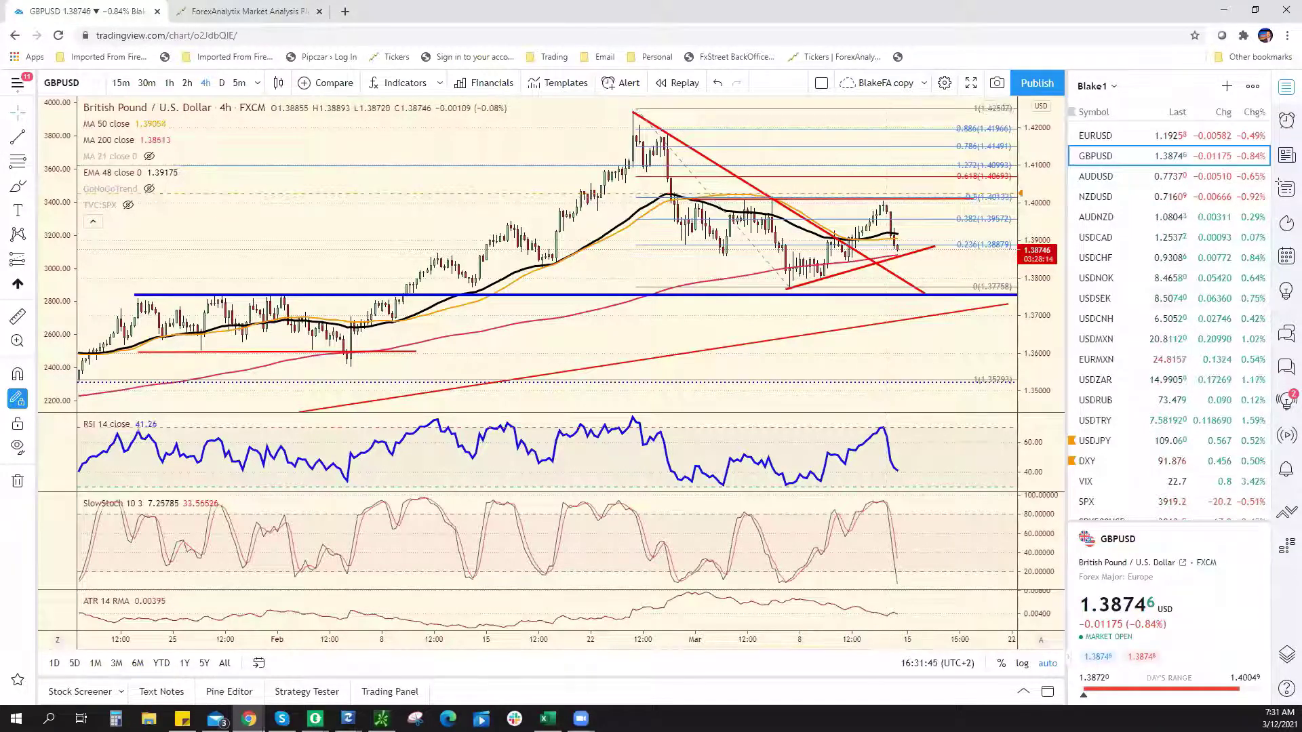
pyautogui.hotkey('alt', 'Tab')
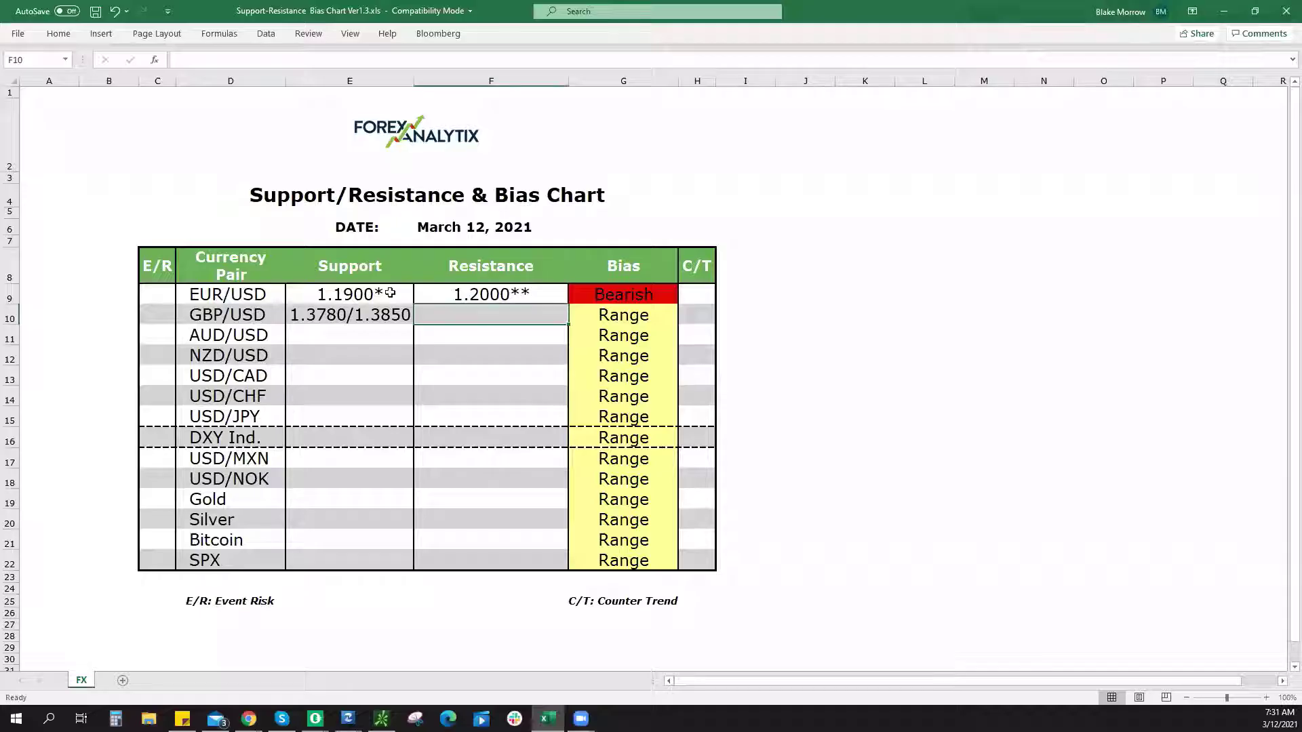
pyautogui.write('1.4015')
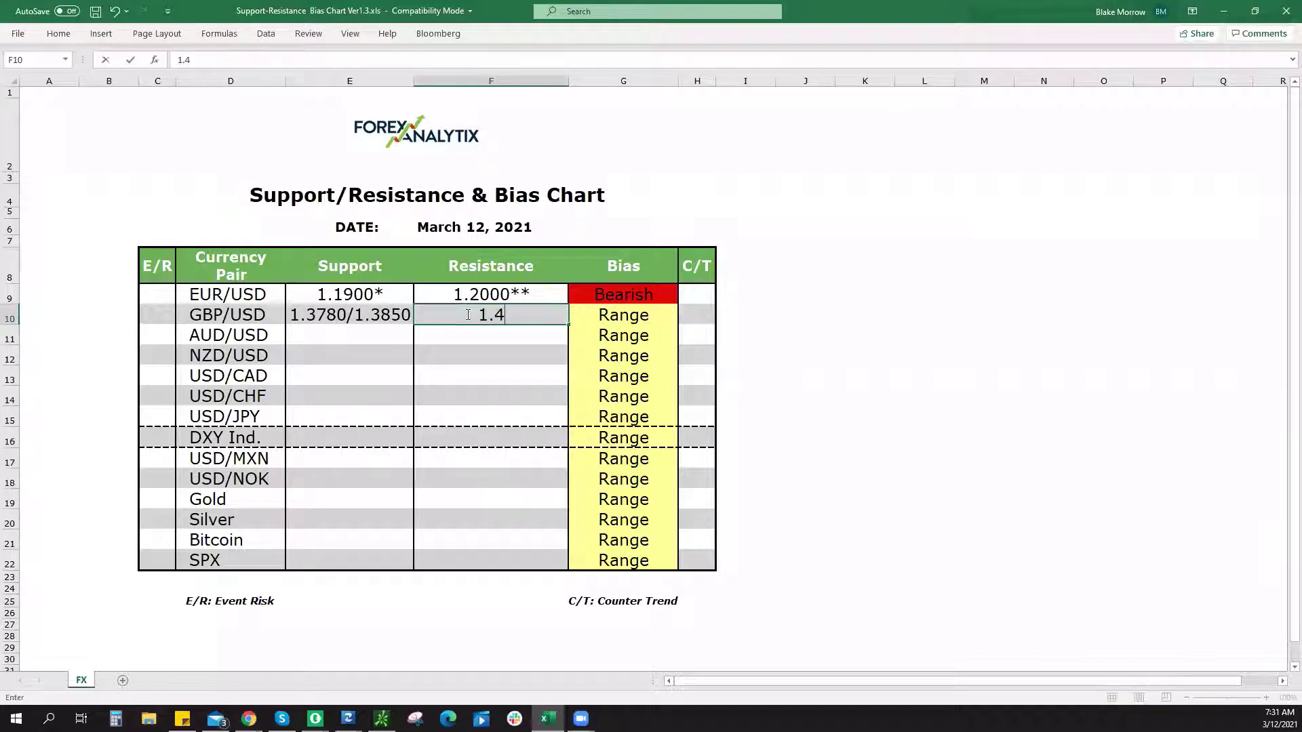
pyautogui.write('*')
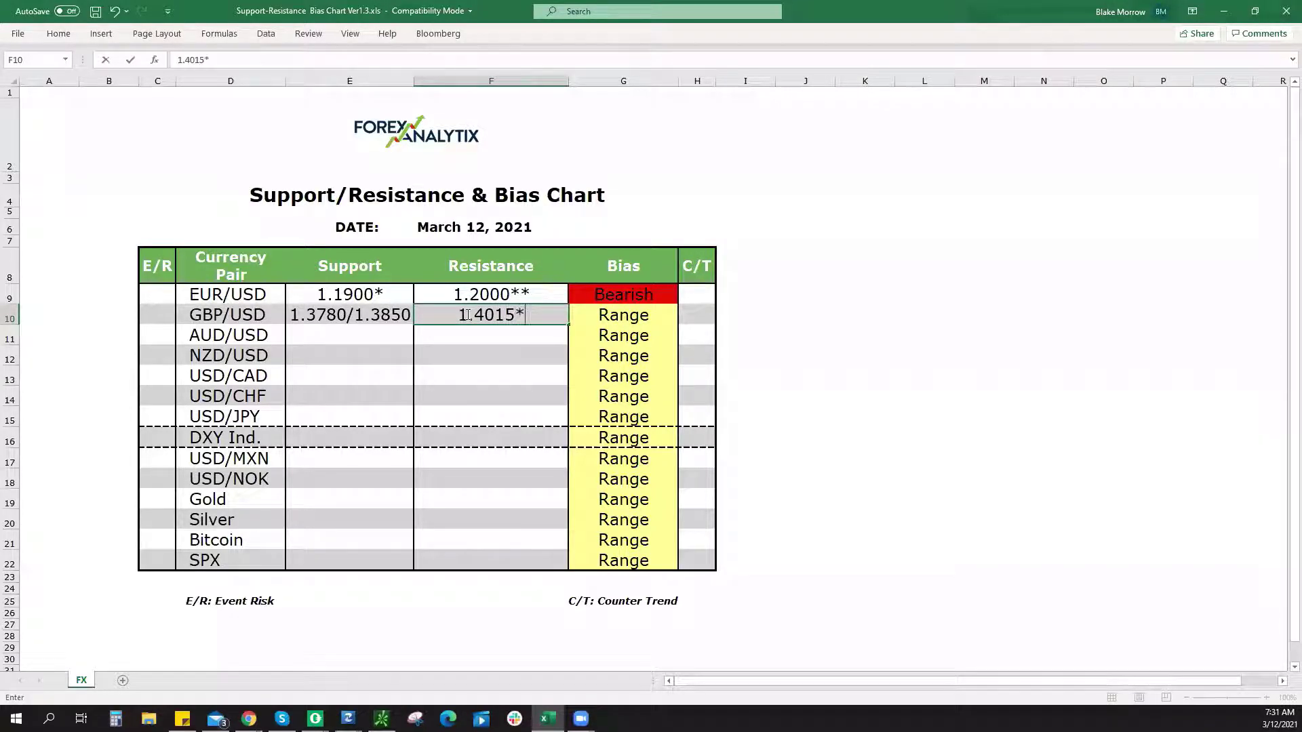
pyautogui.click(642, 316)
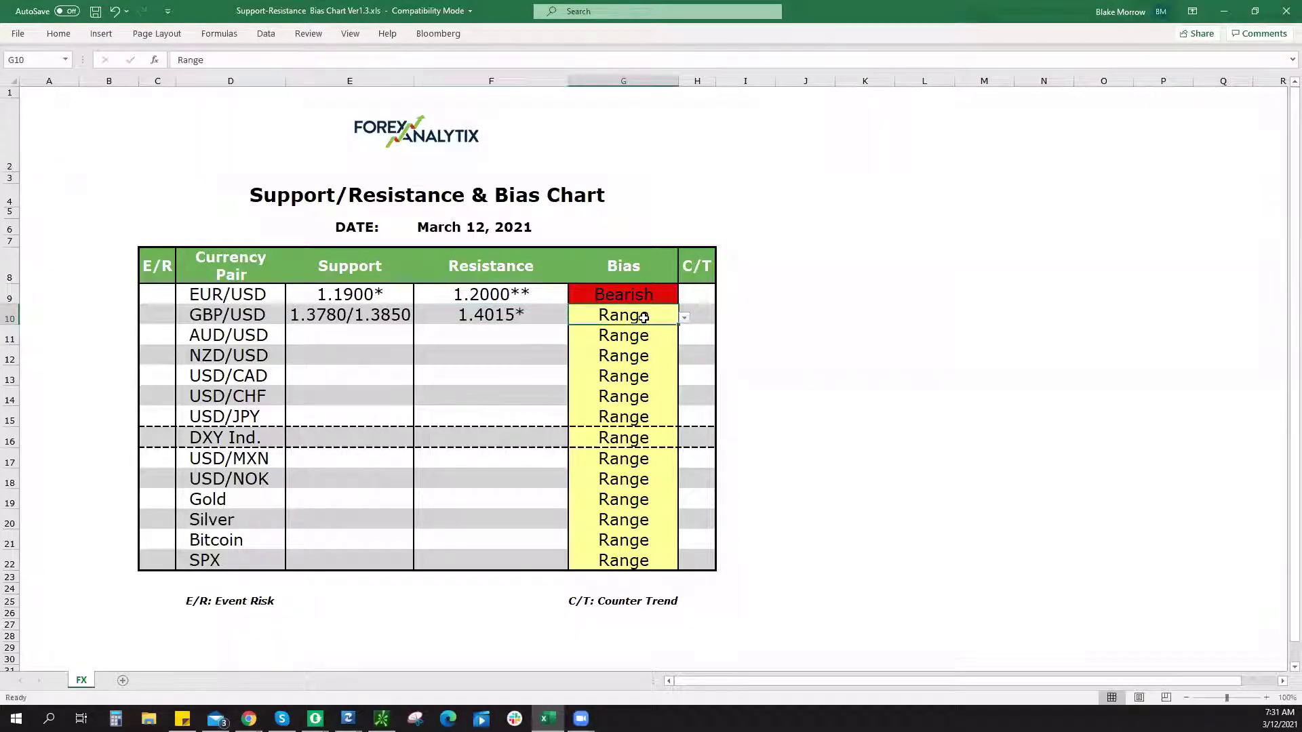
pyautogui.hotkey('alt', 'Tab')
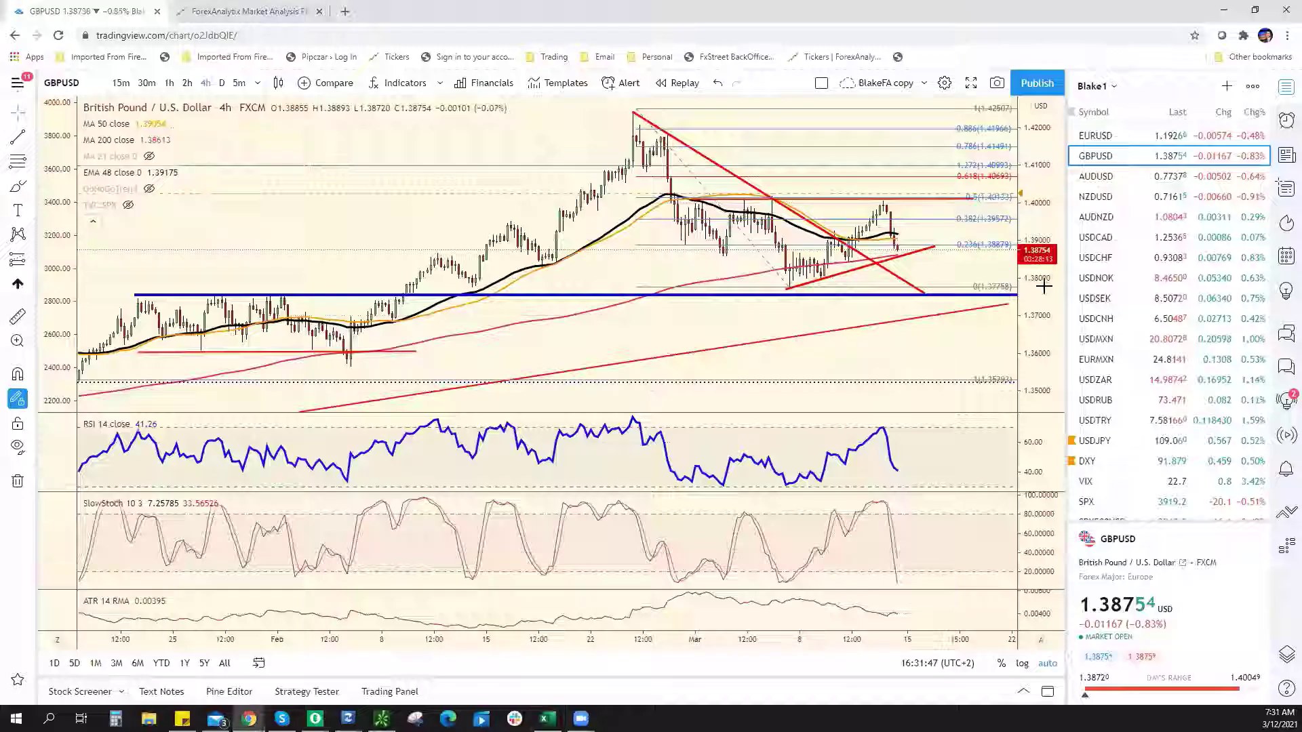
pyautogui.click(1150, 180)
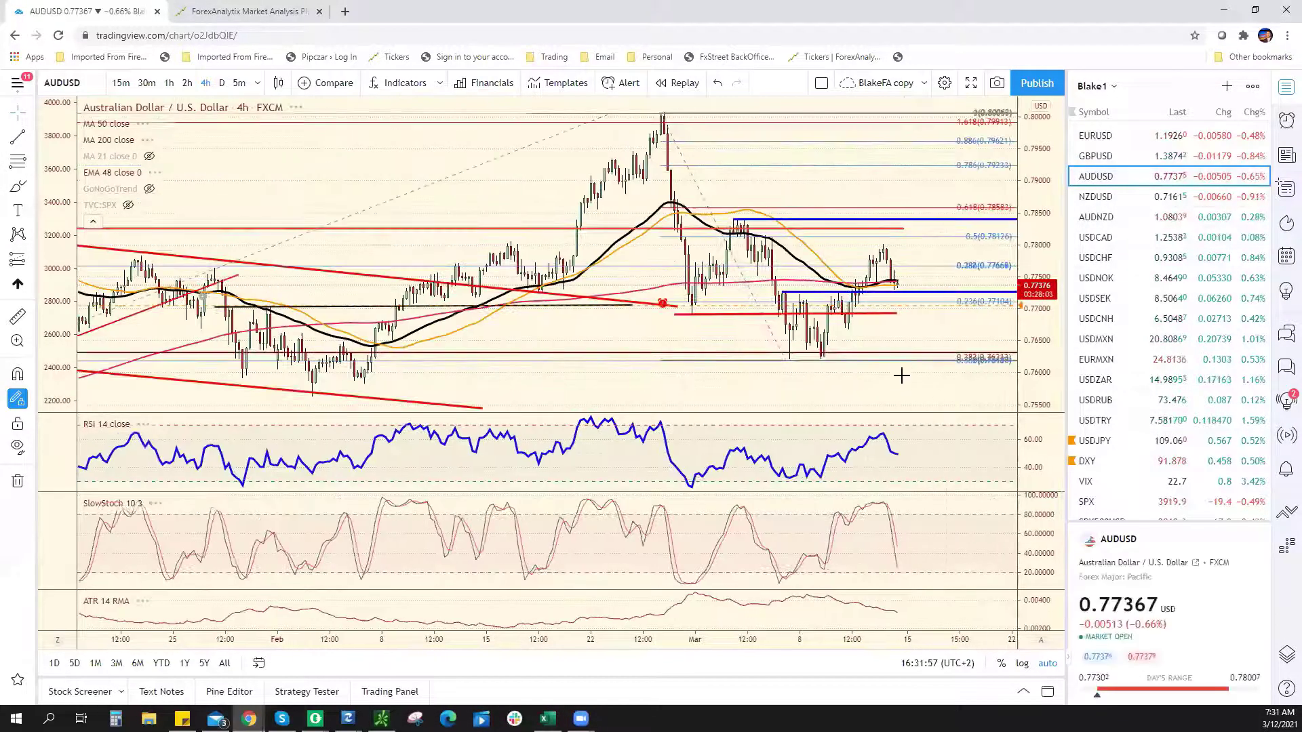
# Step: Zoom the AUDUSD chart and nudge the lower blue horizontal level to about 0.77255
pyautogui.scroll(-5, 896, 359)
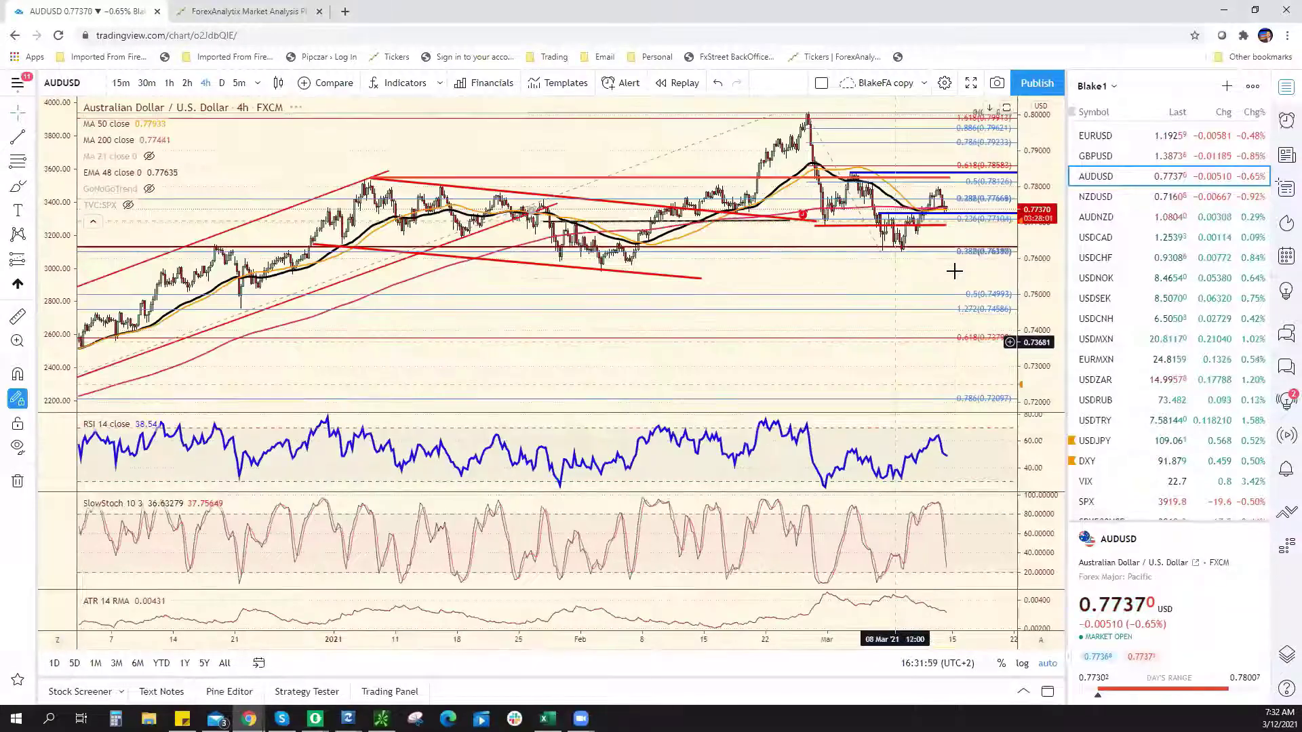
pyautogui.scroll(5, 907, 261)
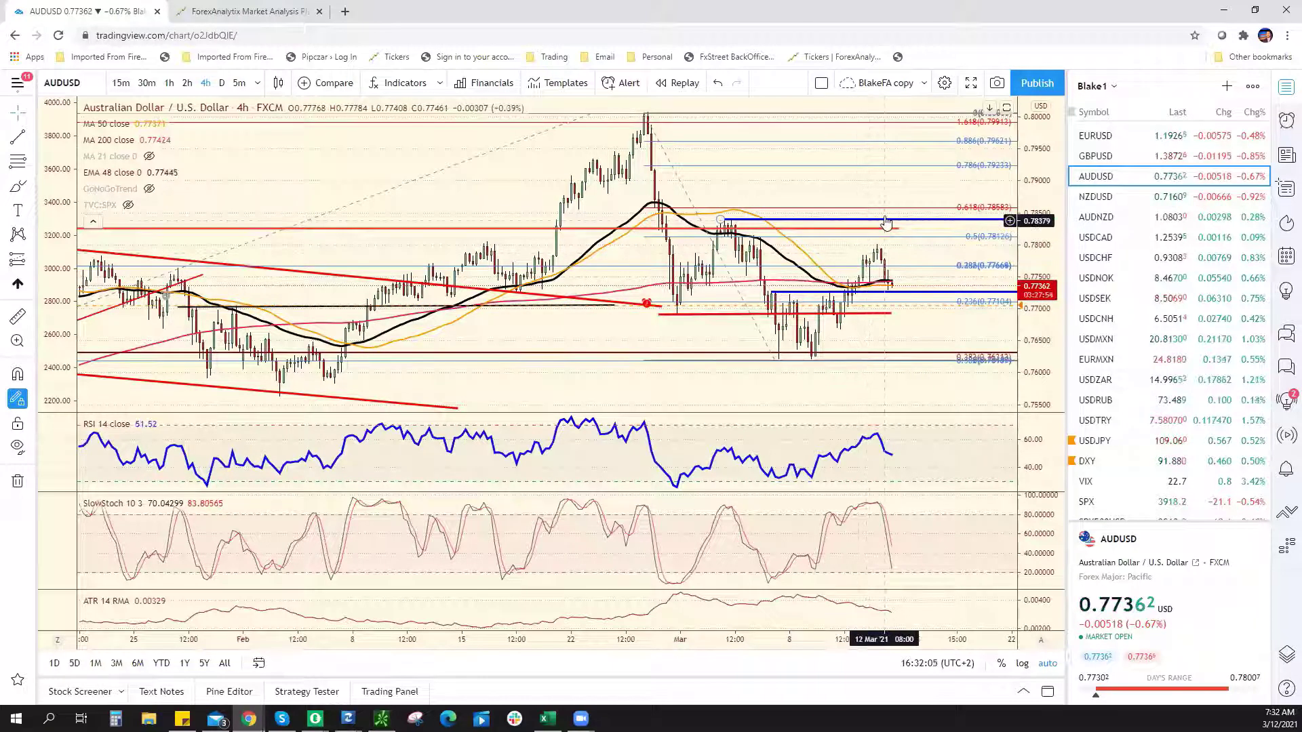
pyautogui.click(894, 292)
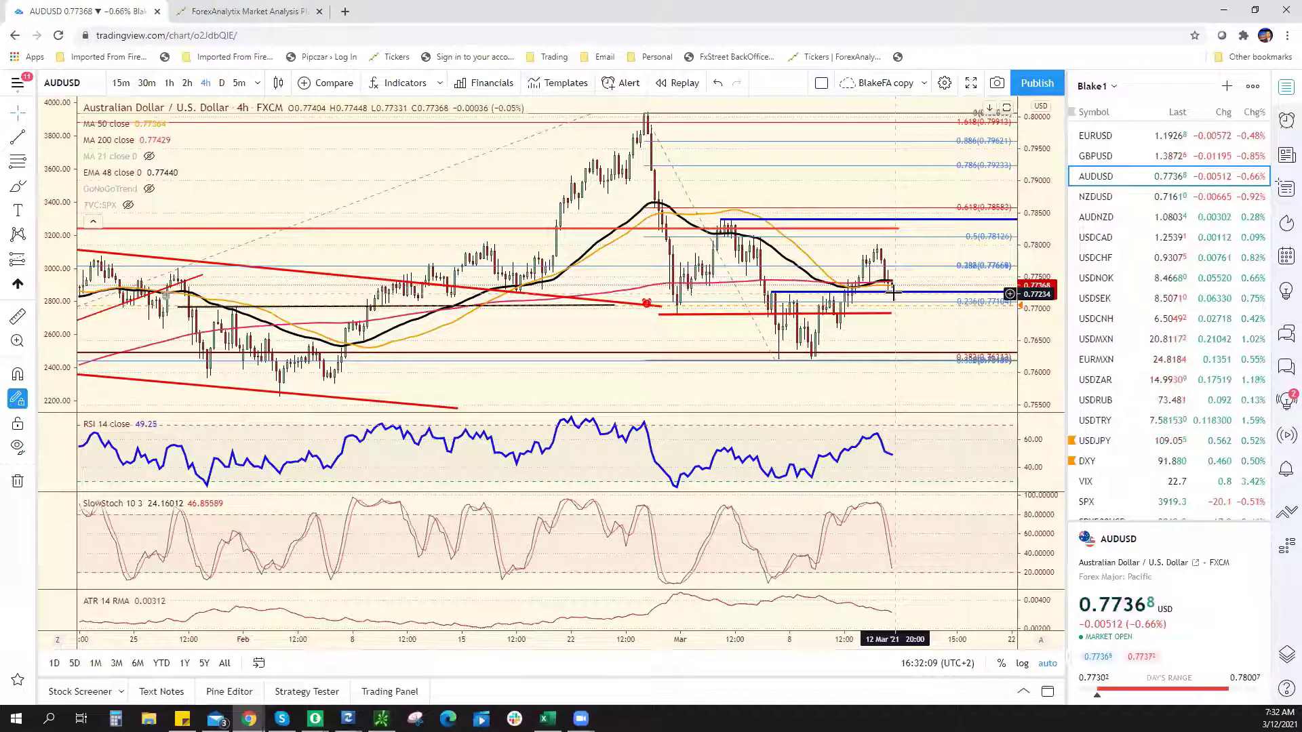
pyautogui.moveTo(894, 292); pyautogui.dragTo(895, 299)
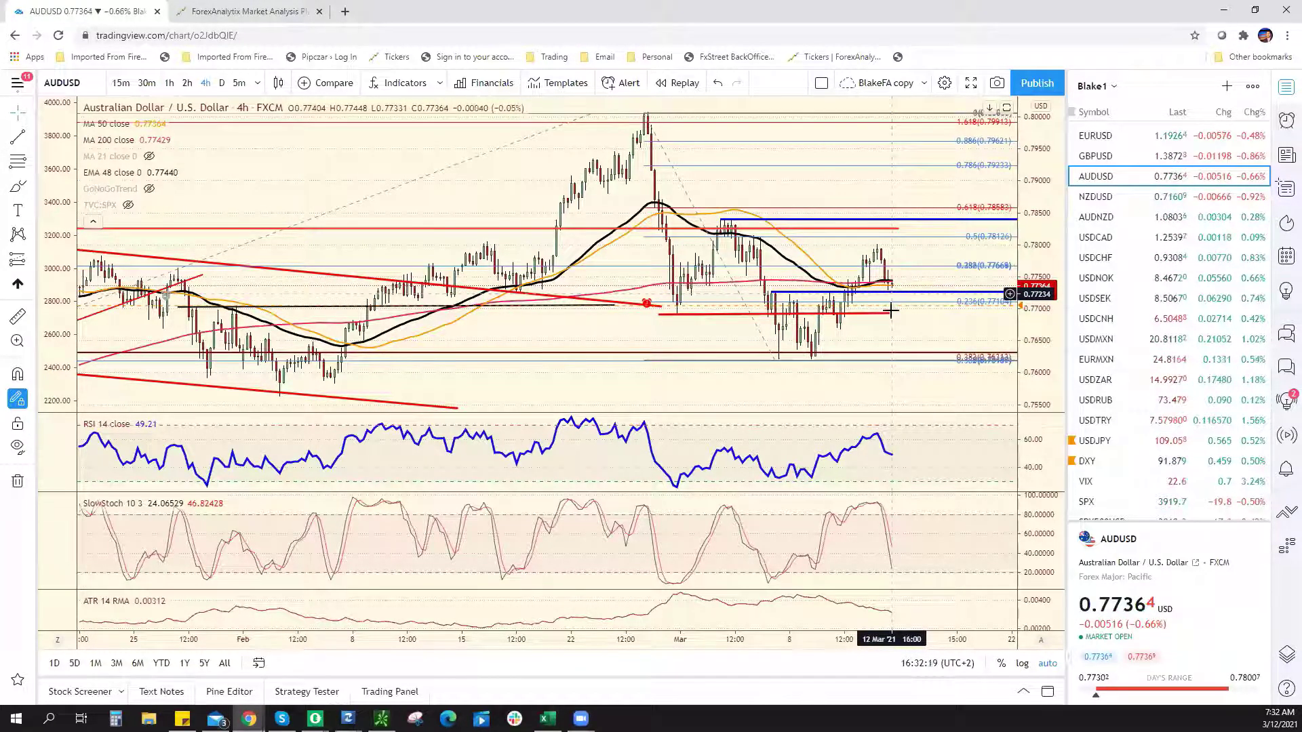
# Step: Enter AUD/USD support .7720* in E11 and resistance .7800 in F11, then show NZD/USD
pyautogui.hotkey('alt', 'Tab')
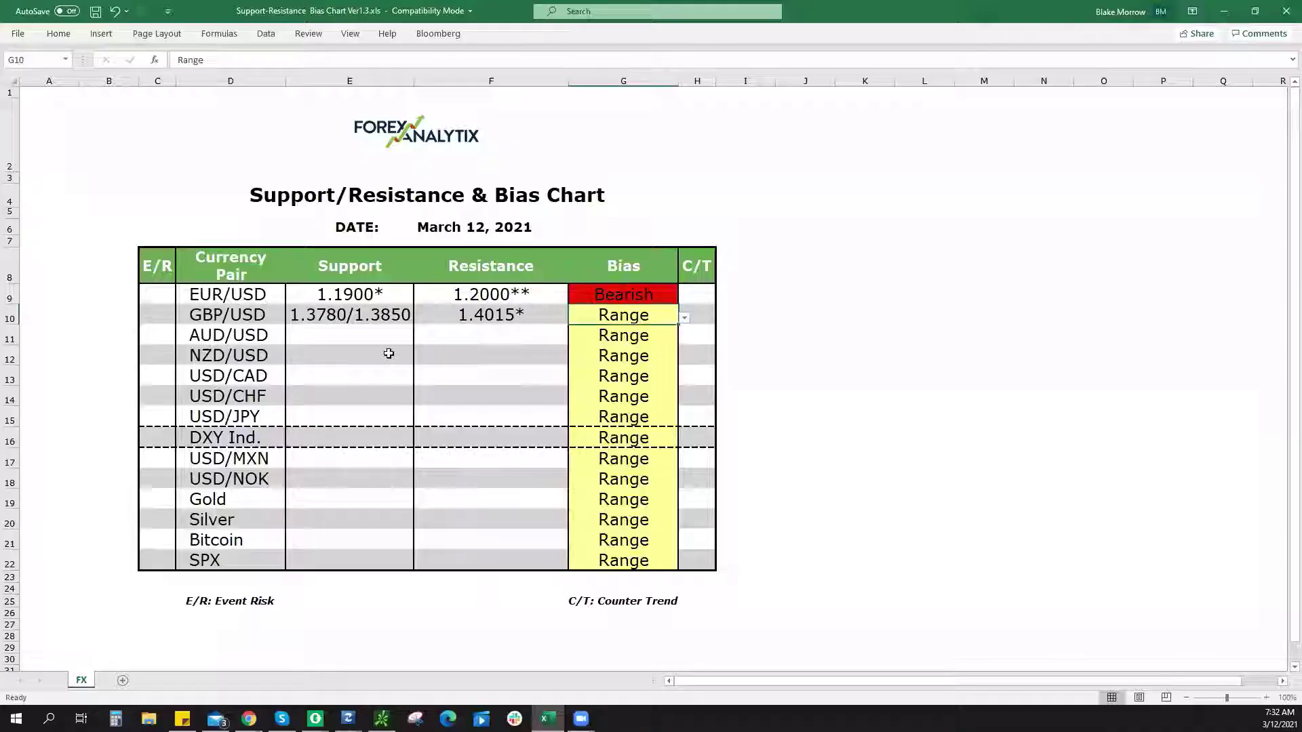
pyautogui.click(367, 335)
pyautogui.write('.772')
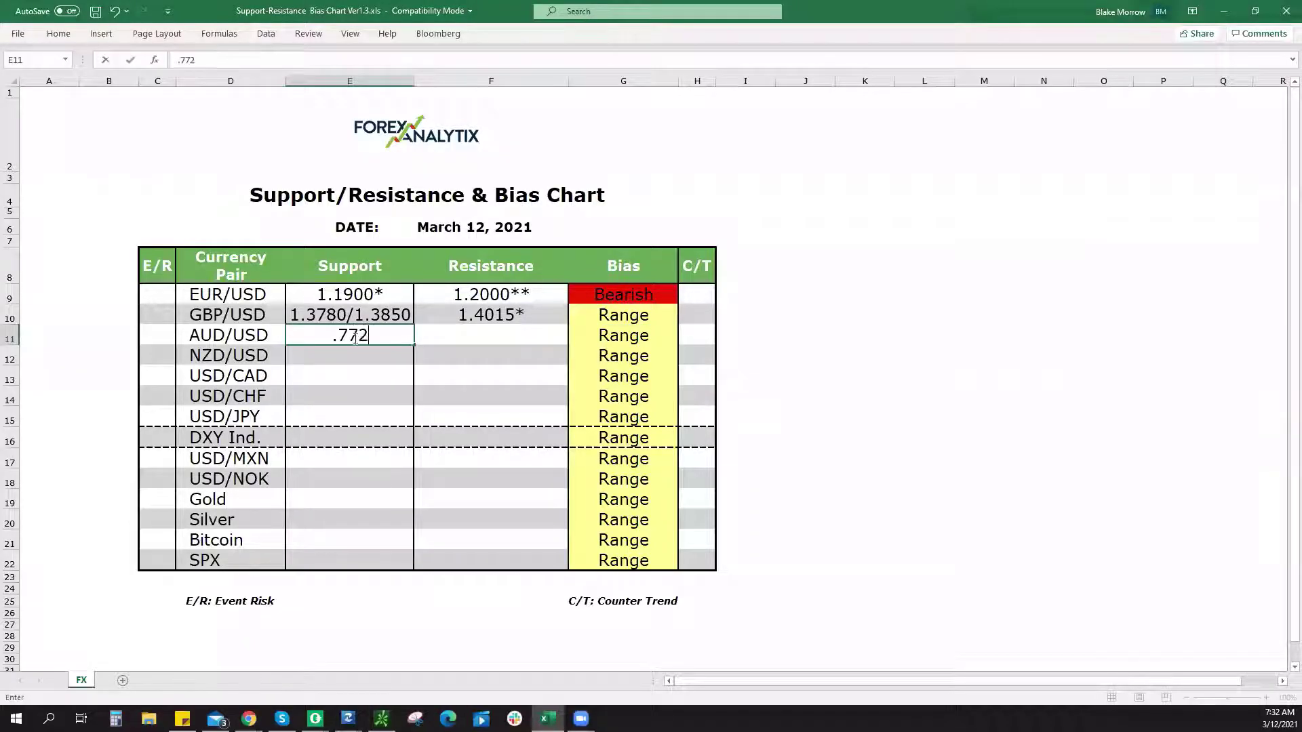
pyautogui.write('0*')
pyautogui.hotkey('alt', 'Tab')
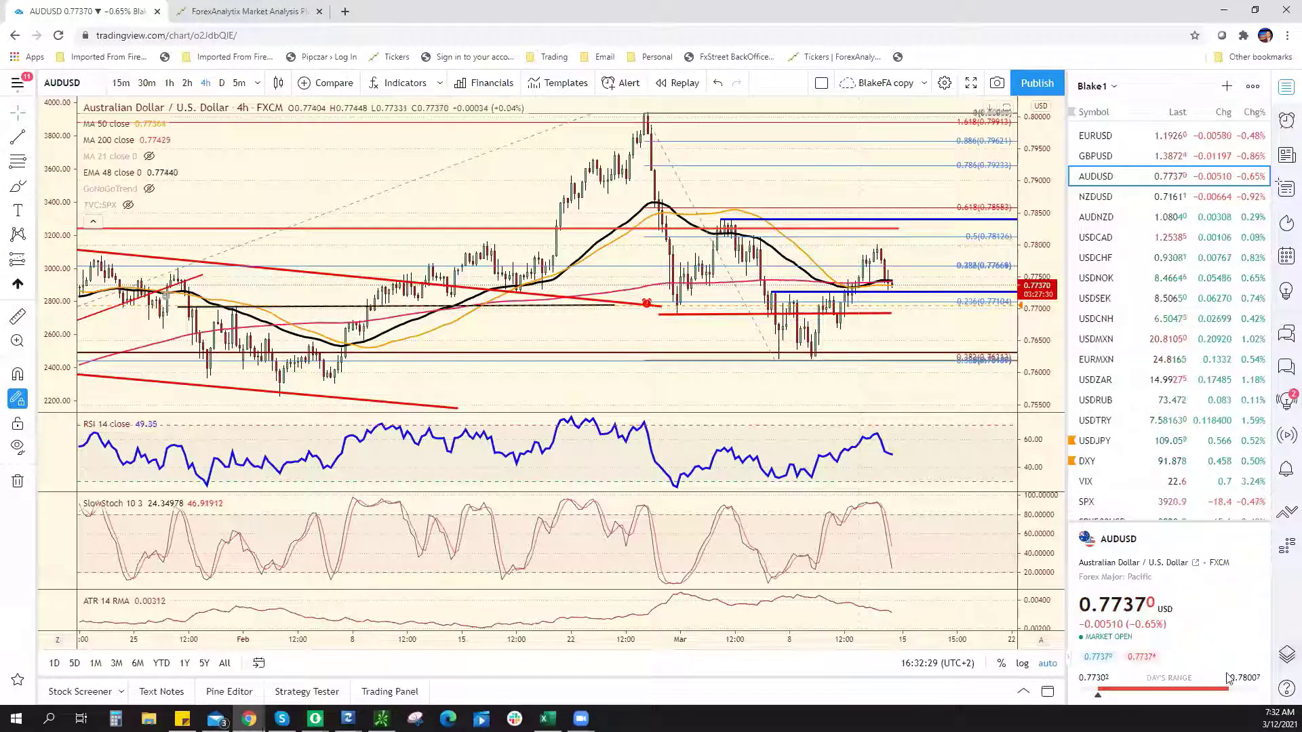
pyautogui.hotkey('alt', 'Tab')
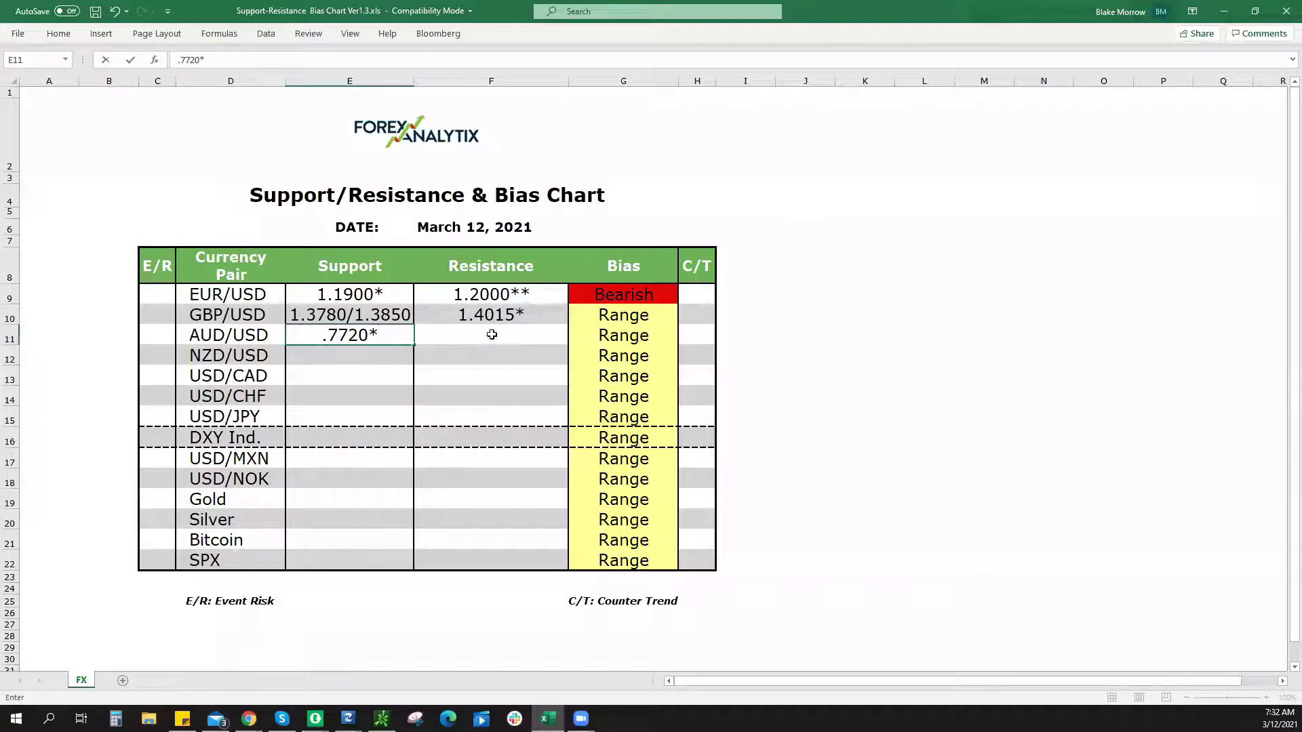
pyautogui.click(491, 334)
pyautogui.write('.78')
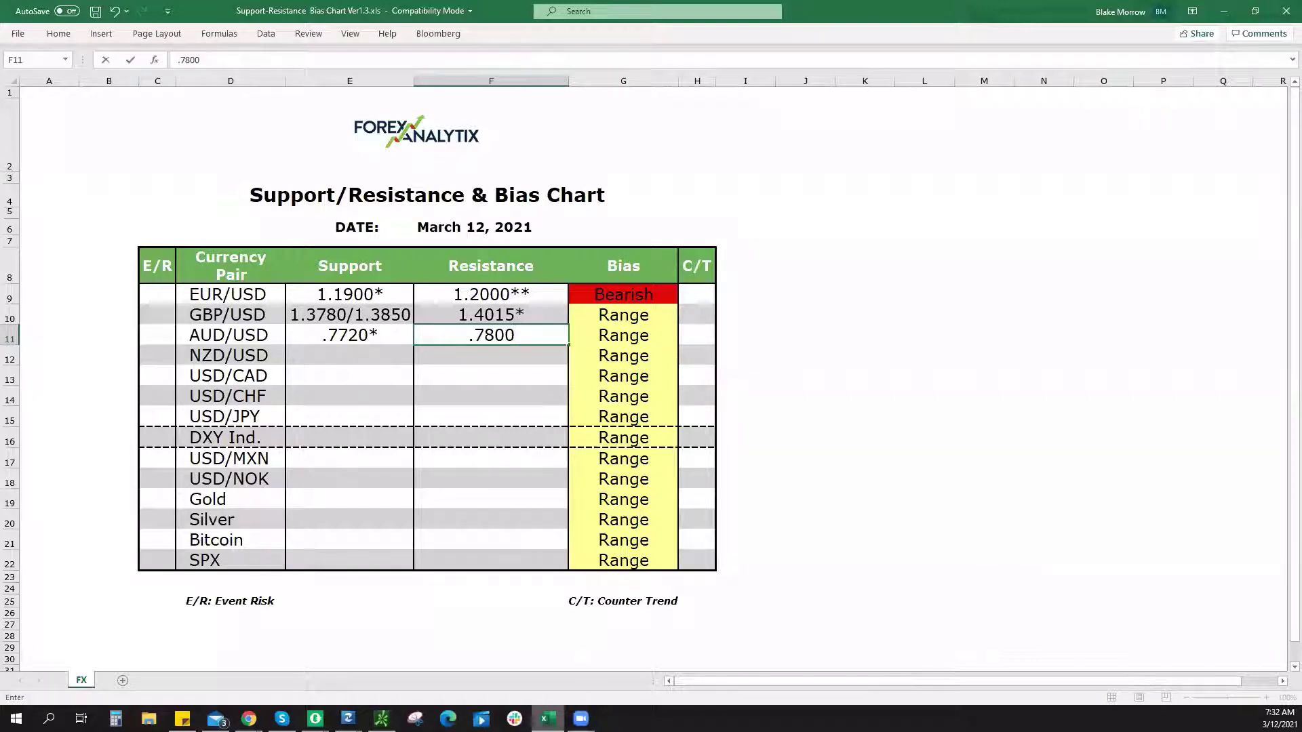
pyautogui.write('00')
pyautogui.hotkey('alt', 'Tab')
pyautogui.press('Down')
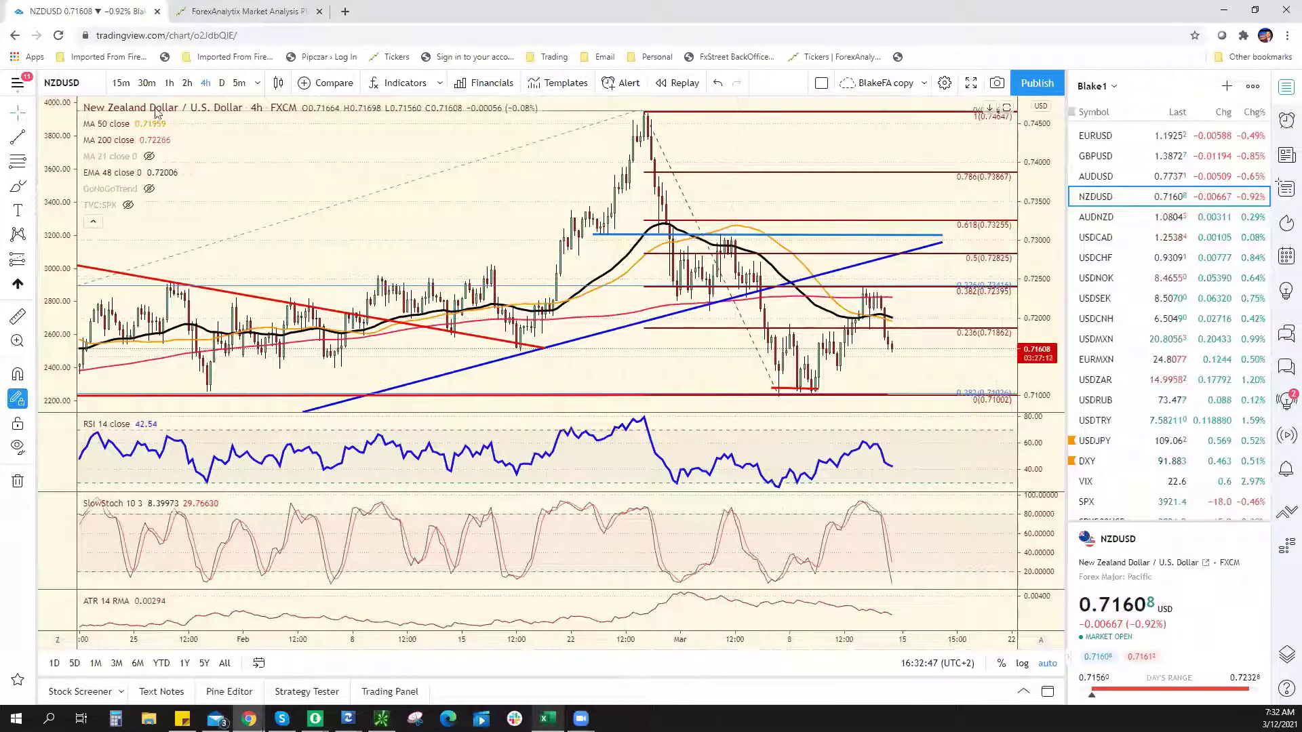
# Step: Draw a rising red channel on NZD/USD and delete the short horizontal line at 0.71020
pyautogui.click(767, 333)
pyautogui.click(895, 269)
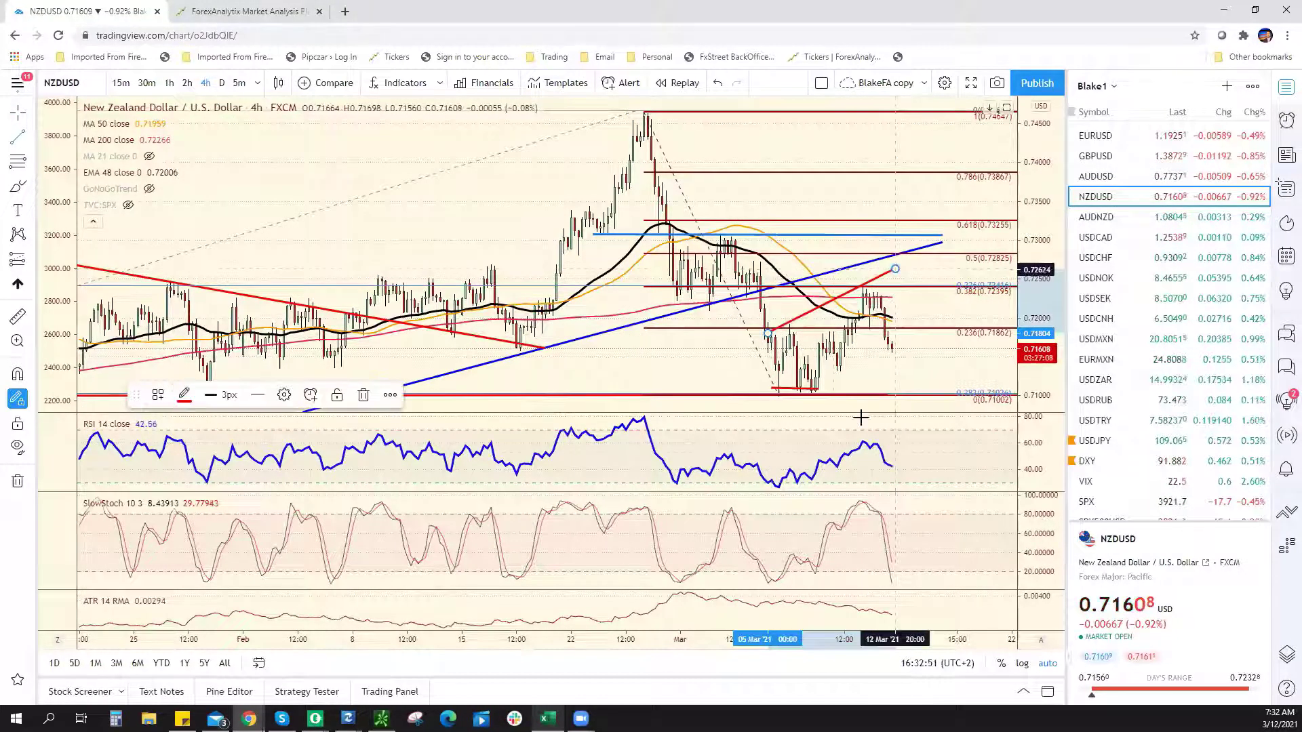
pyautogui.rightClick(818, 392)
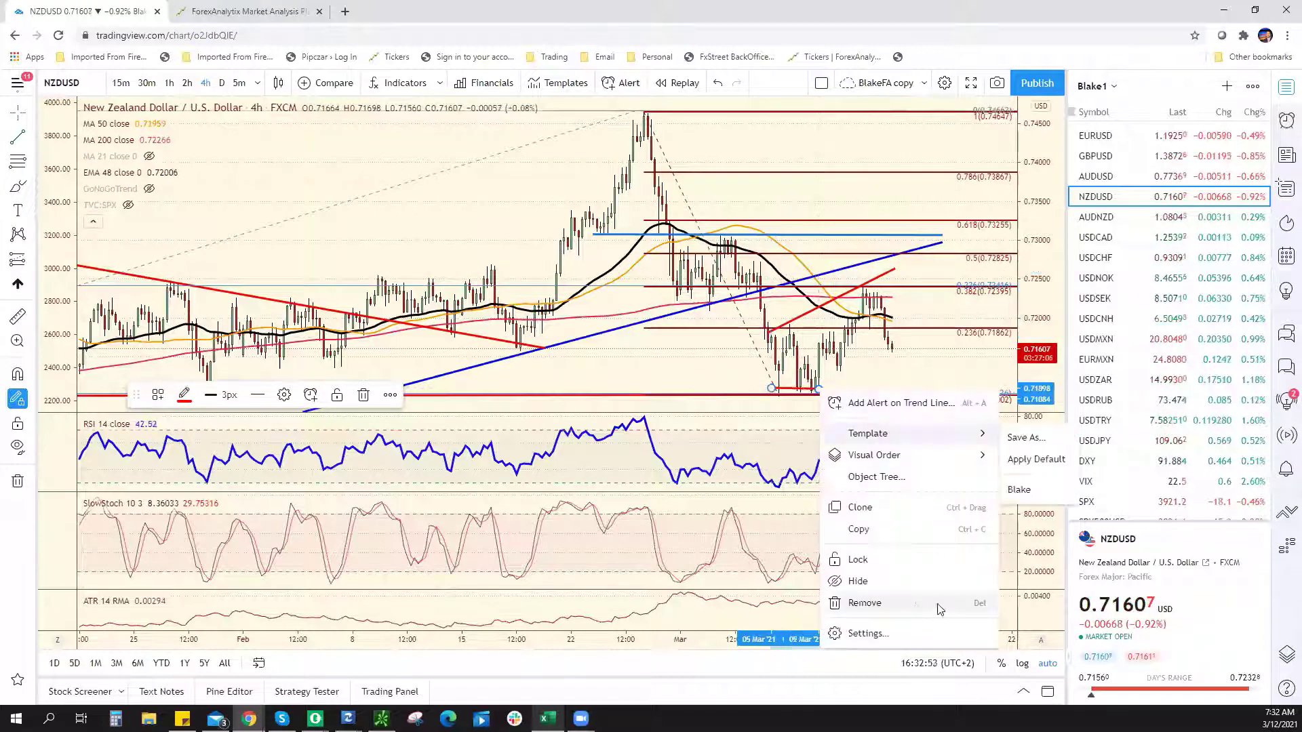
pyautogui.click(875, 602)
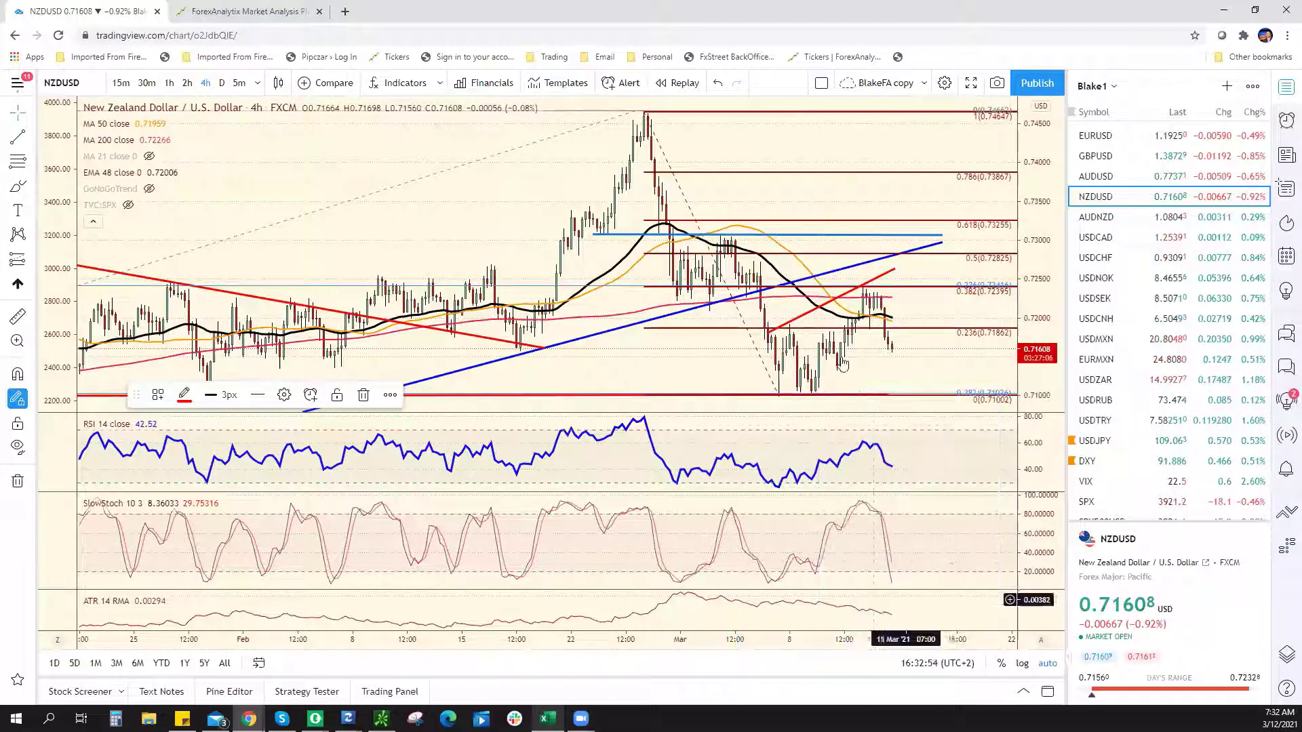
pyautogui.rightClick(886, 276)
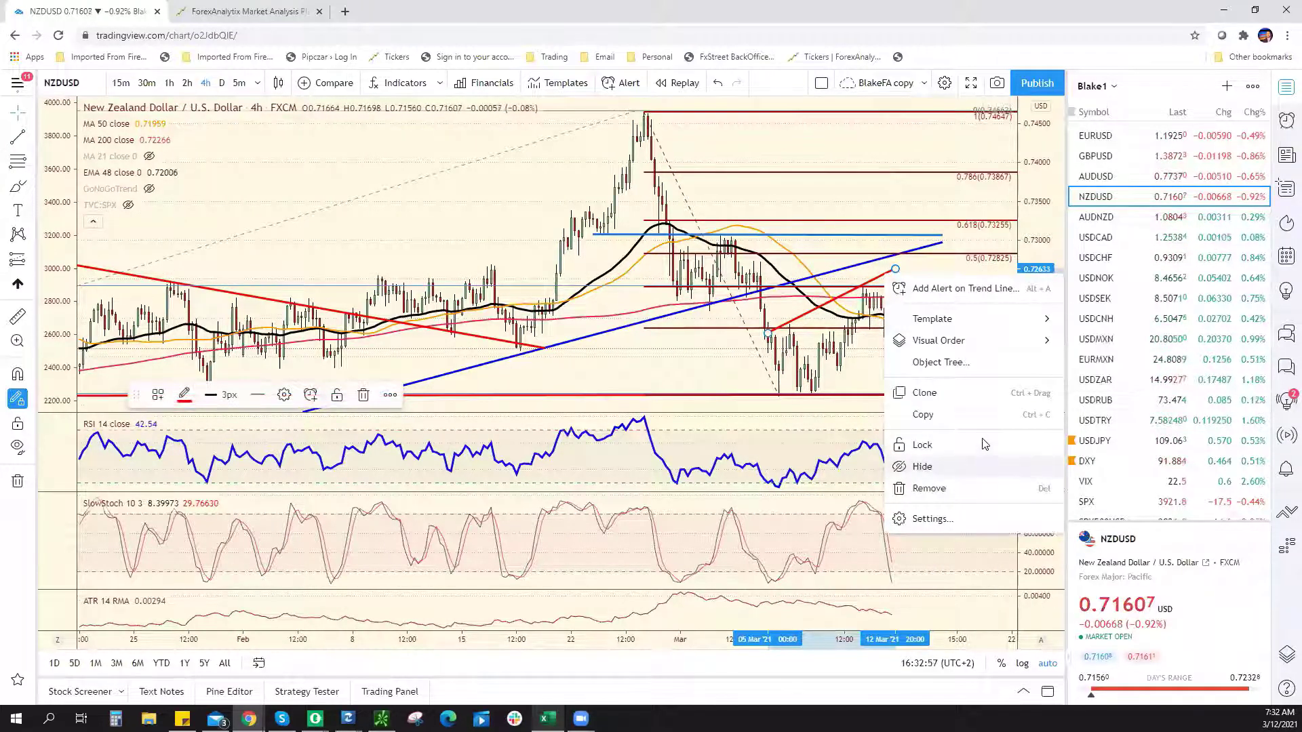
pyautogui.click(984, 393)
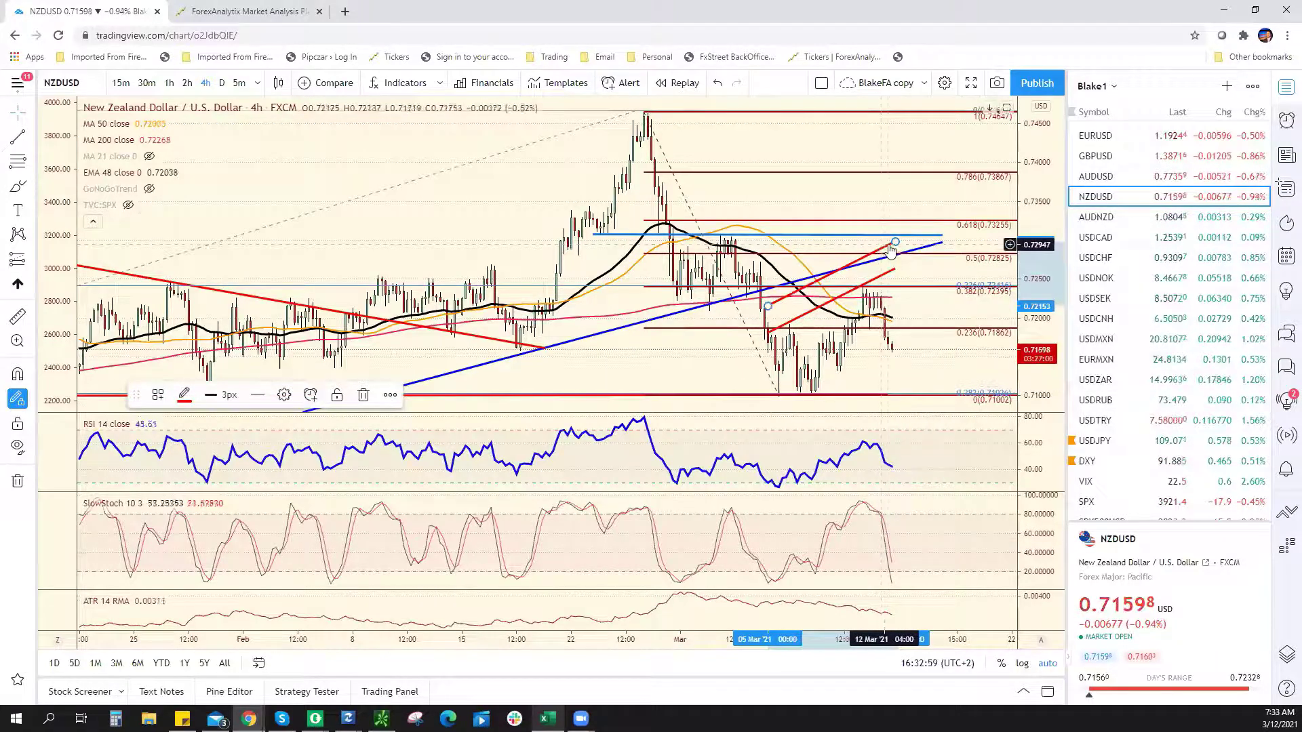
pyautogui.moveTo(888, 253); pyautogui.dragTo(909, 355)
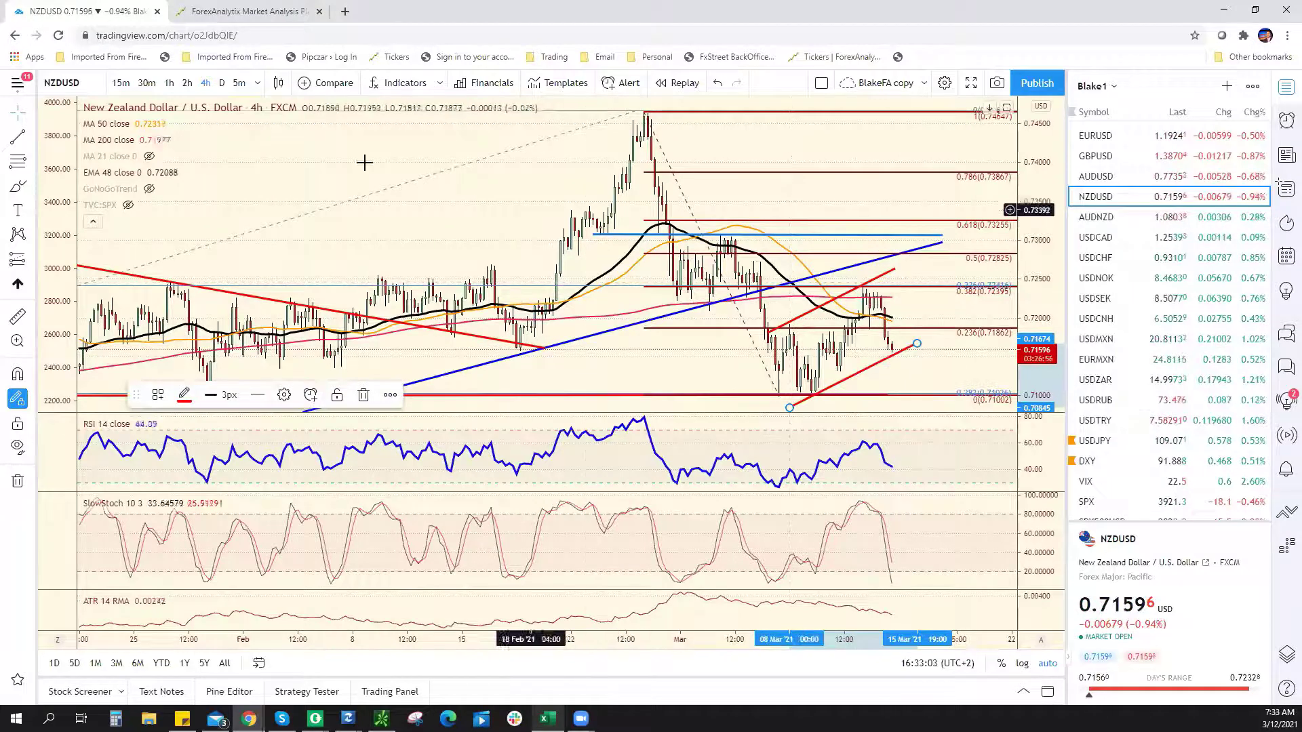
# Step: Draw a trend line from the 25 Feb peak to the March low near 0.7087
pyautogui.click(18, 137)
pyautogui.click(644, 108)
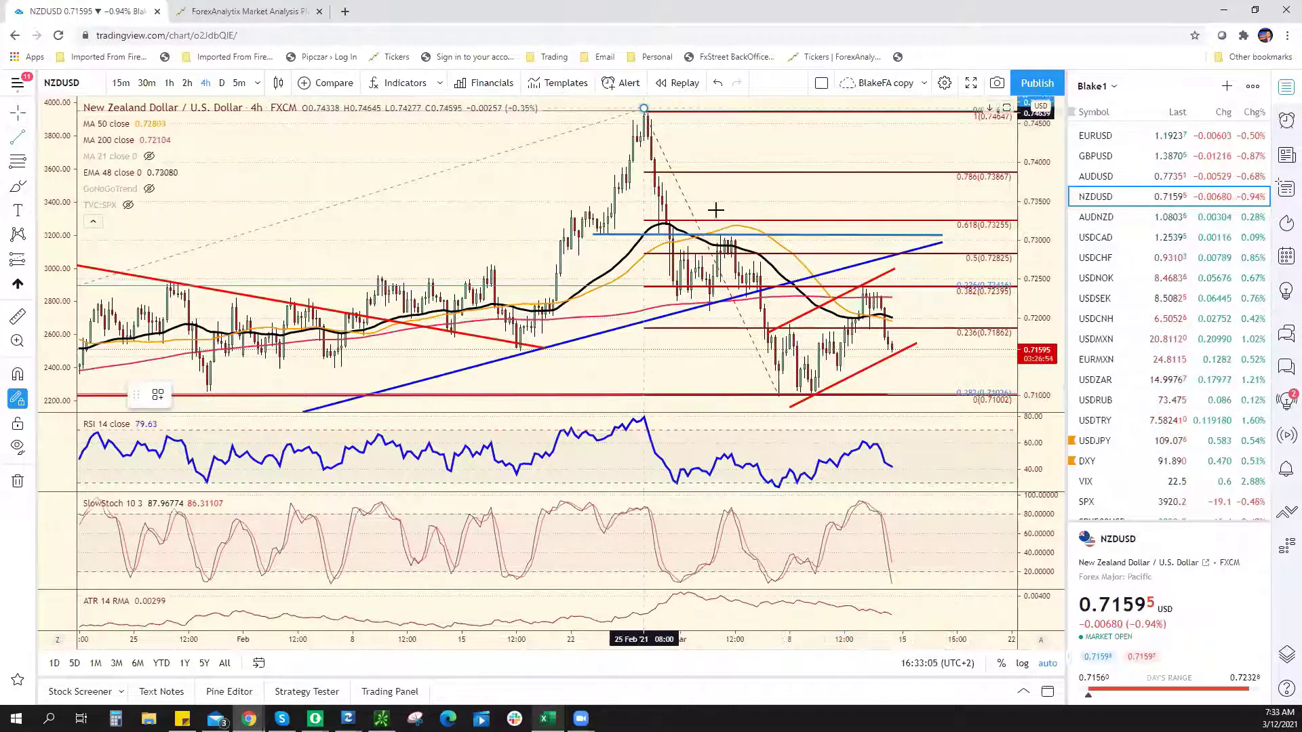
pyautogui.click(791, 404)
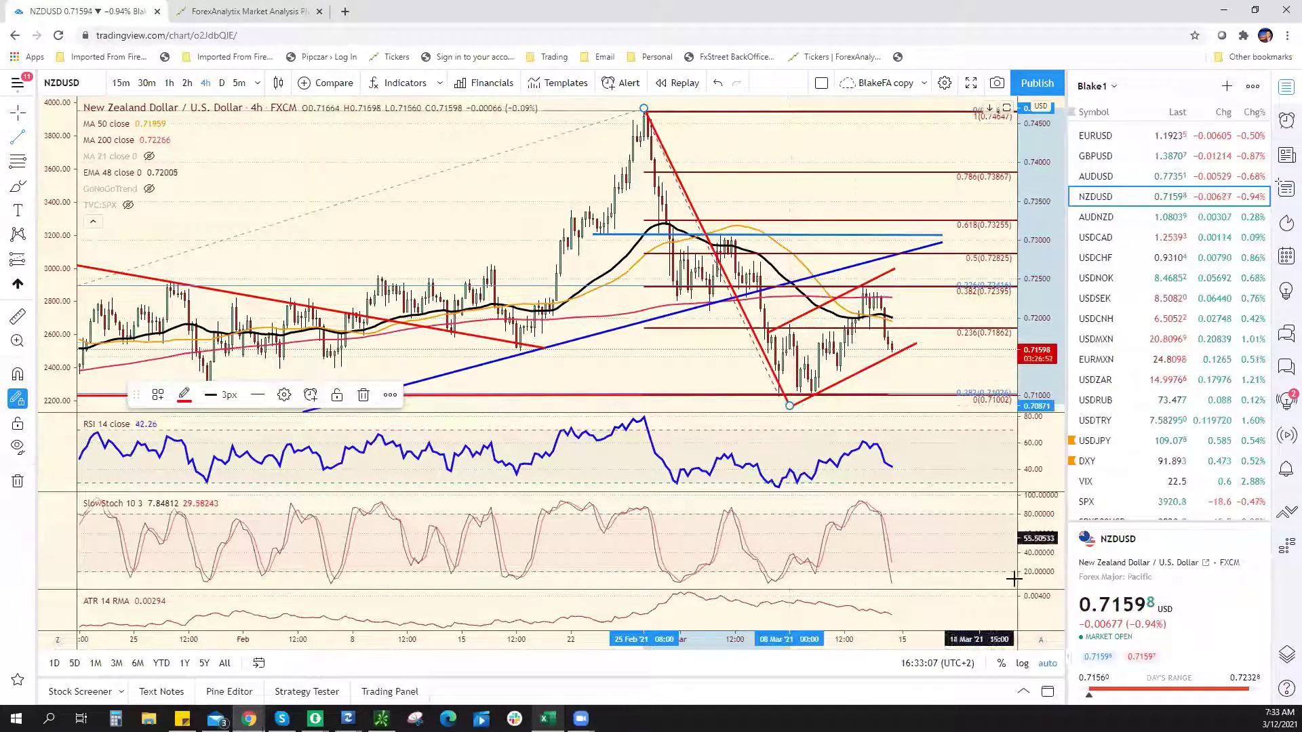
pyautogui.moveTo(1037, 211); pyautogui.dragTo(1045, 324)
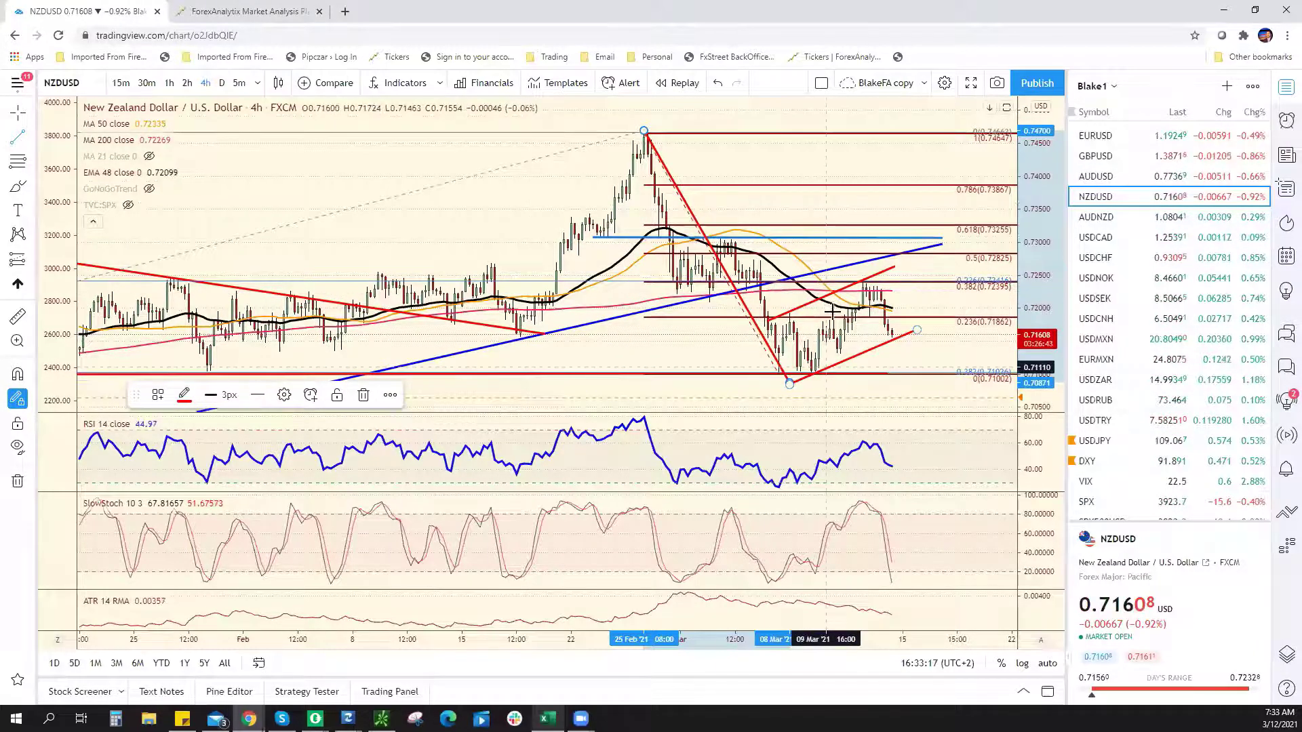
pyautogui.scroll(-2, 864, 371)
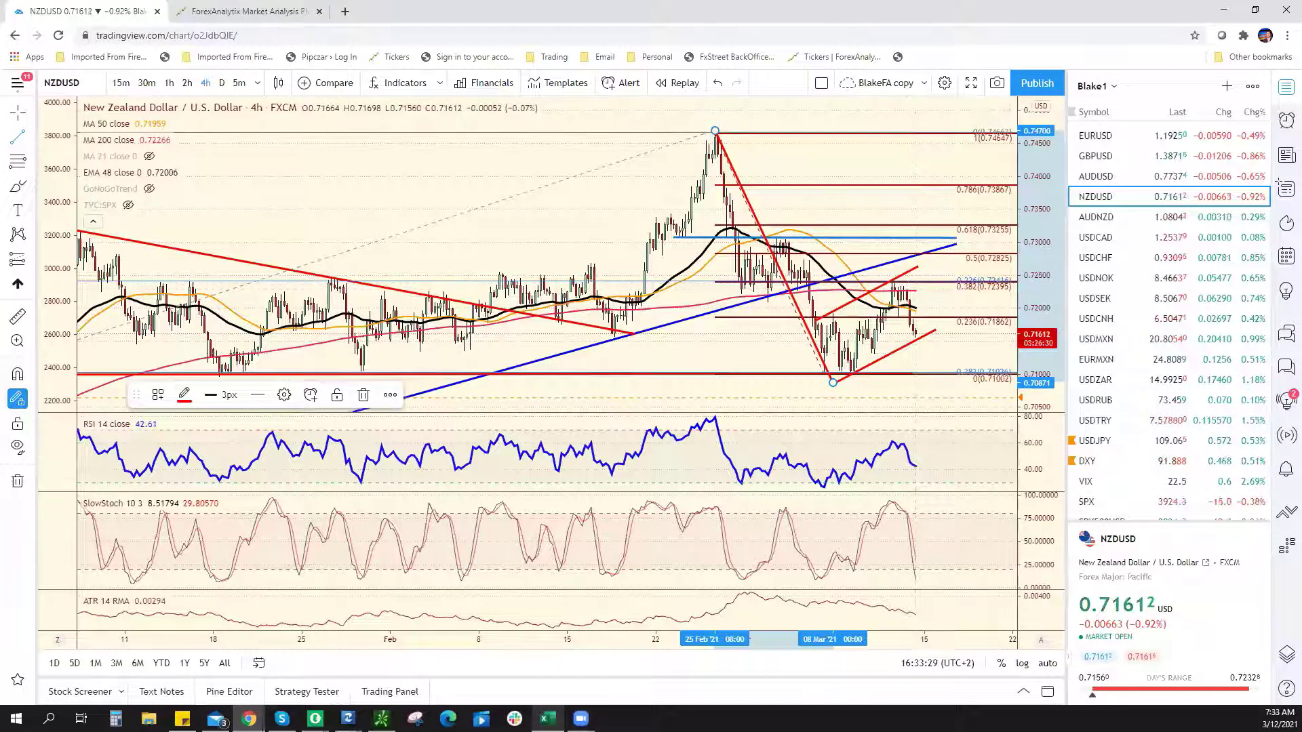
pyautogui.hotkey('alt', 'Tab')
# Step: Enter NZD/USD resistance .7240** in F12 and support .7130 in E12, keeping bias as Range
pyautogui.click(495, 359)
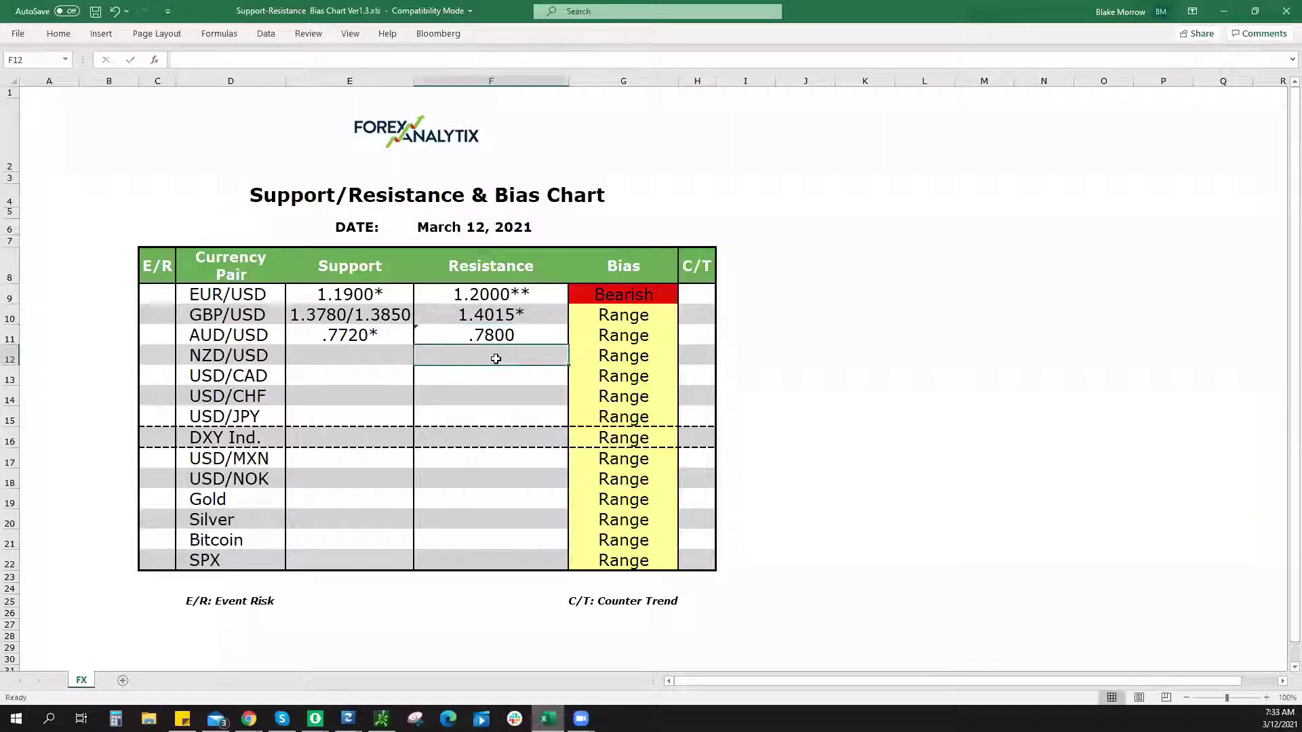
pyautogui.write('.7240')
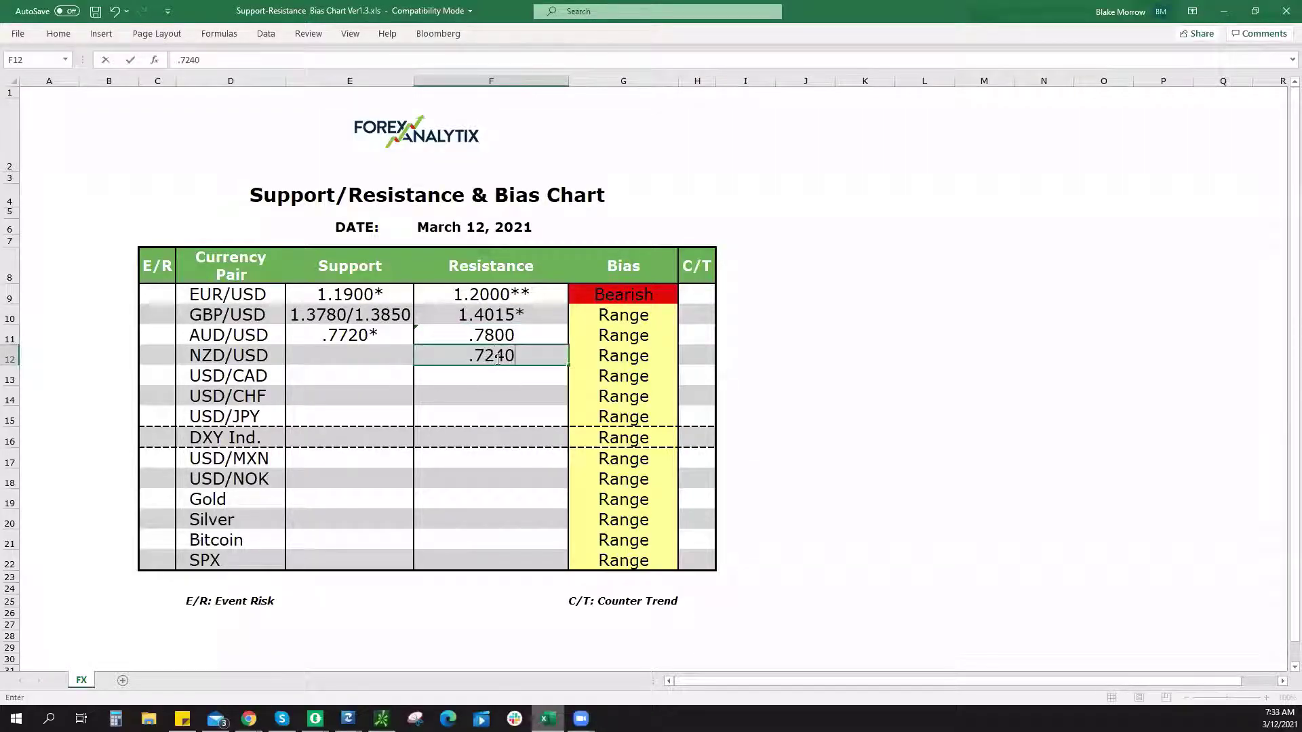
pyautogui.write('**')
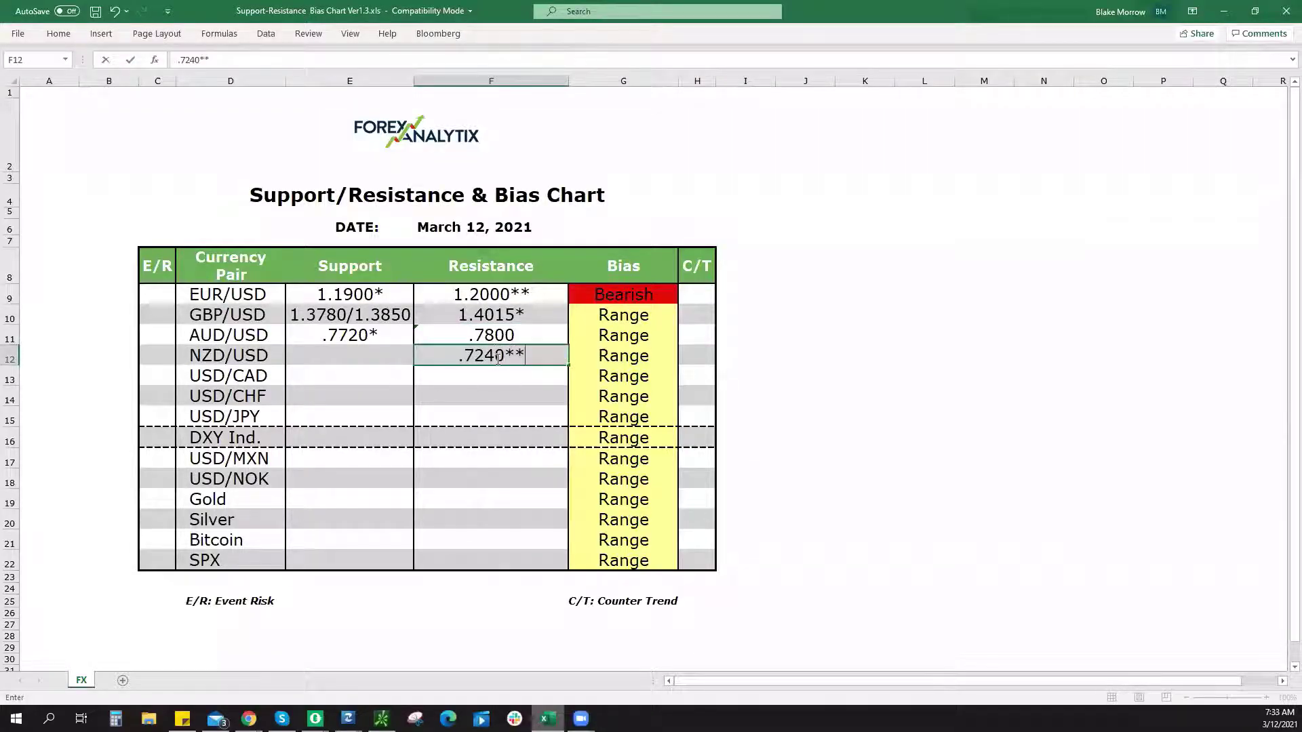
pyautogui.click(392, 352)
pyautogui.write('.7130')
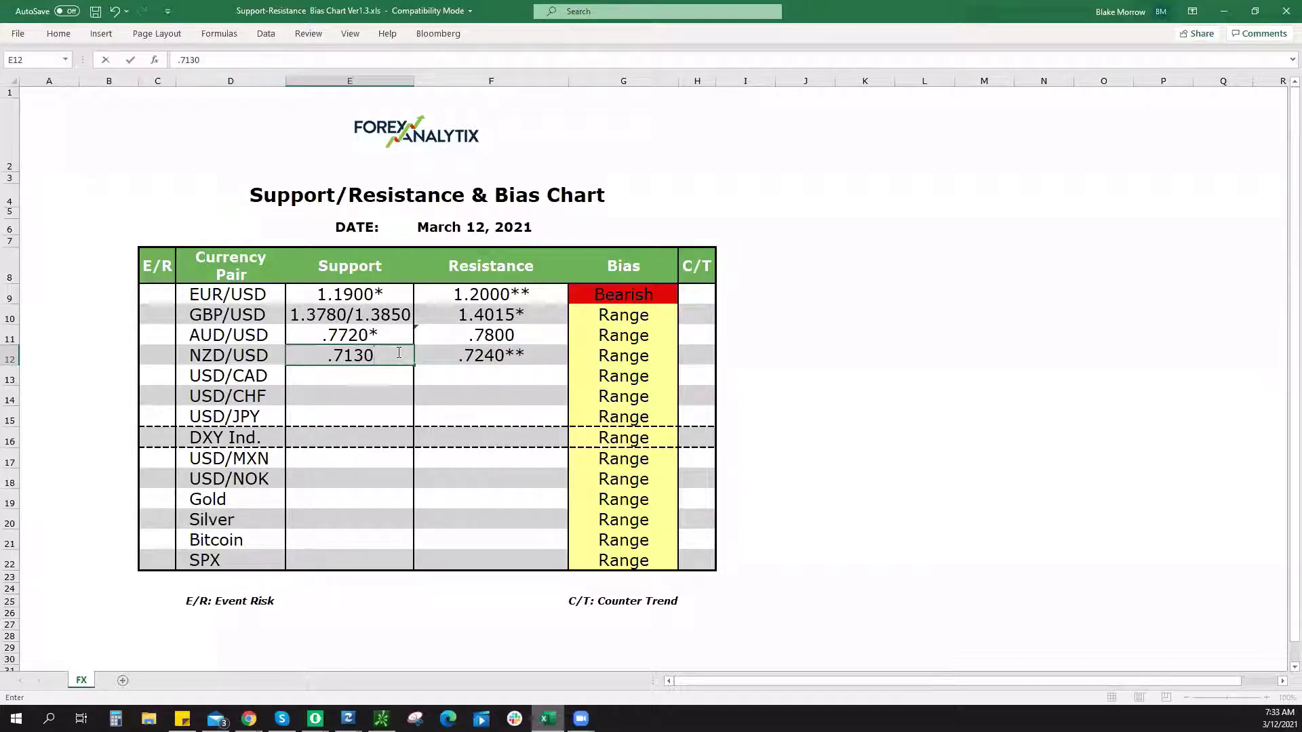
pyautogui.click(616, 358)
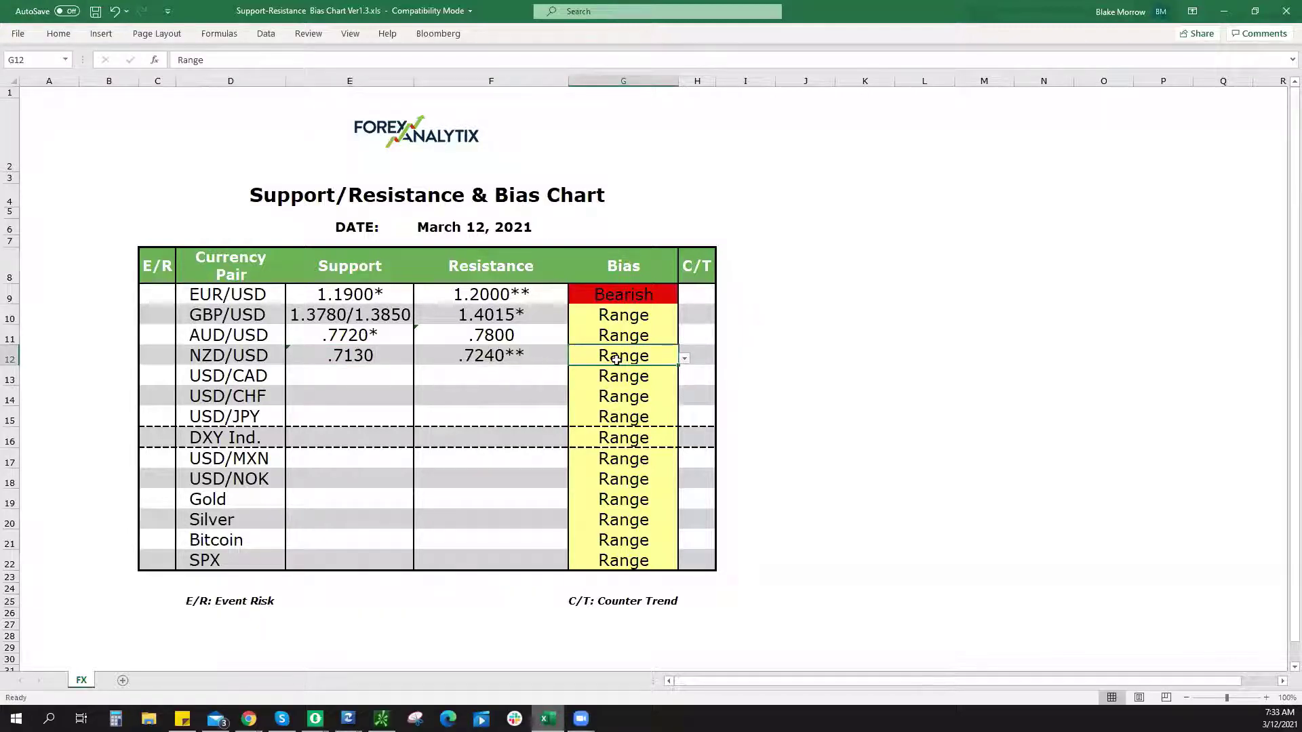
pyautogui.click(684, 359)
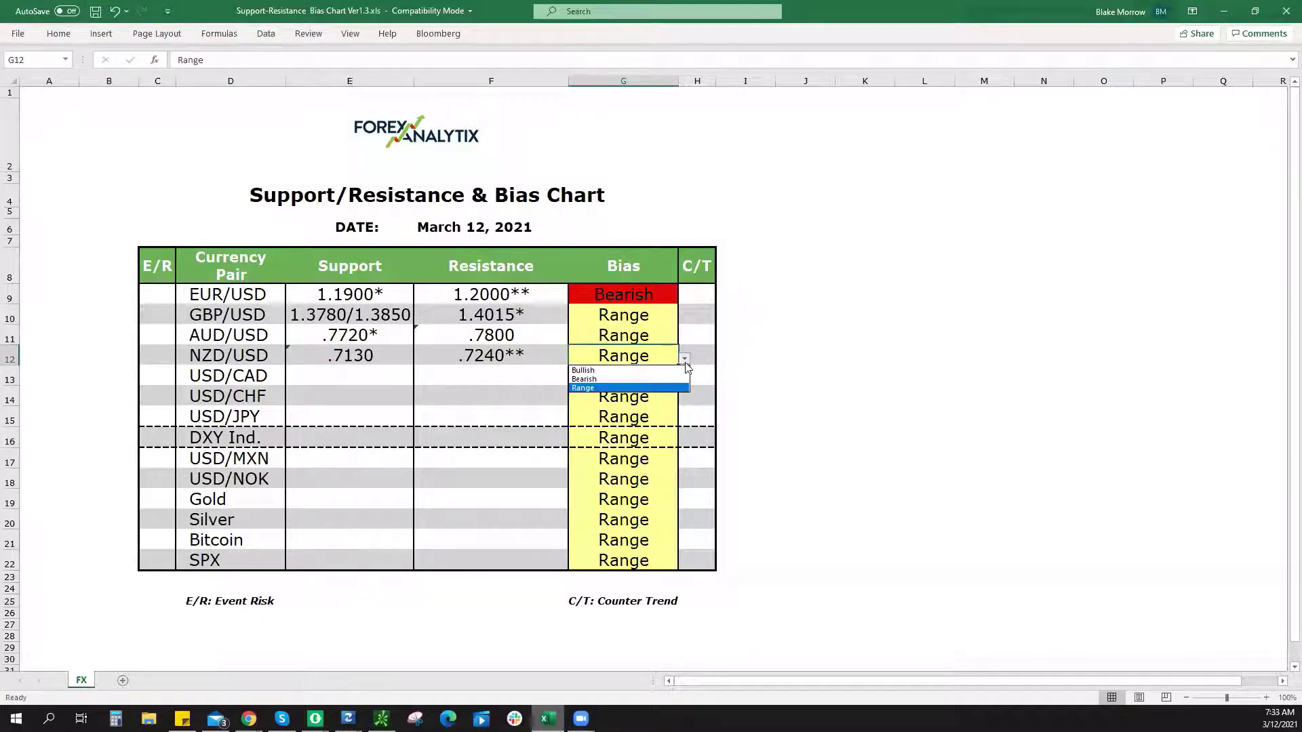
pyautogui.click(398, 353)
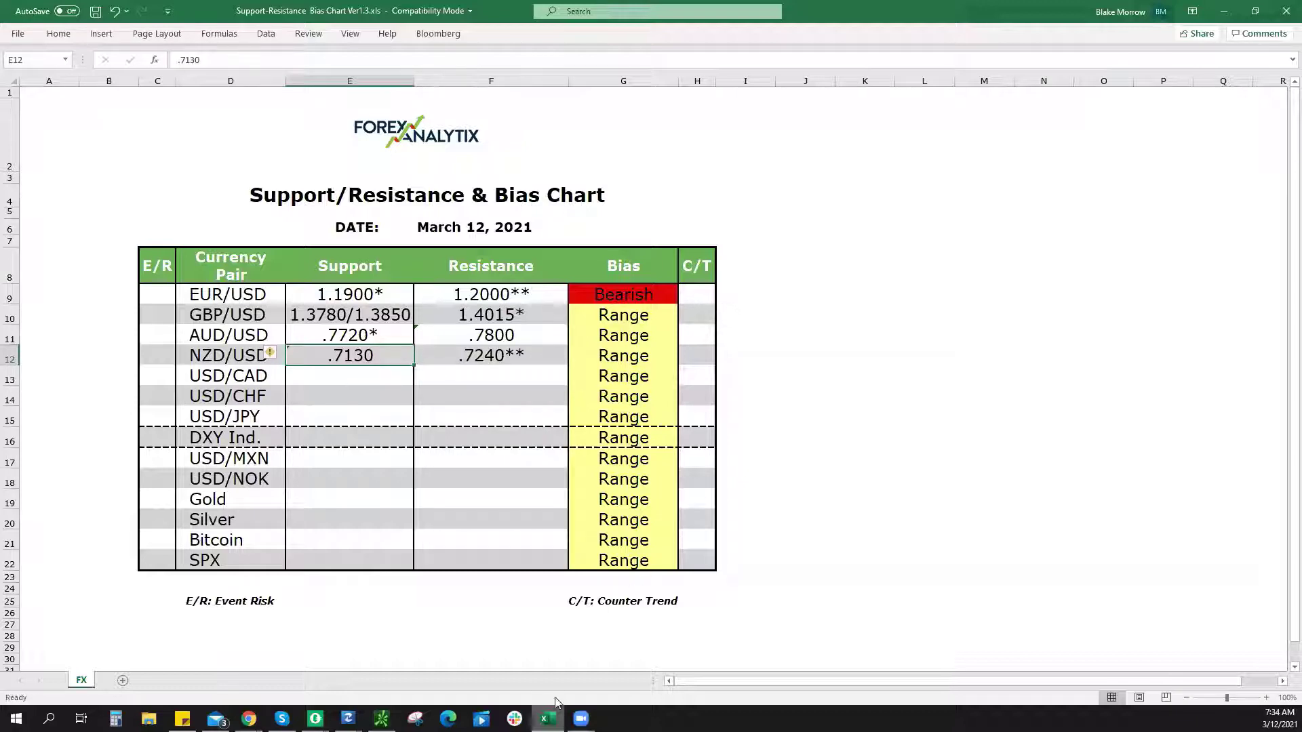
pyautogui.hotkey('alt', 'Tab')
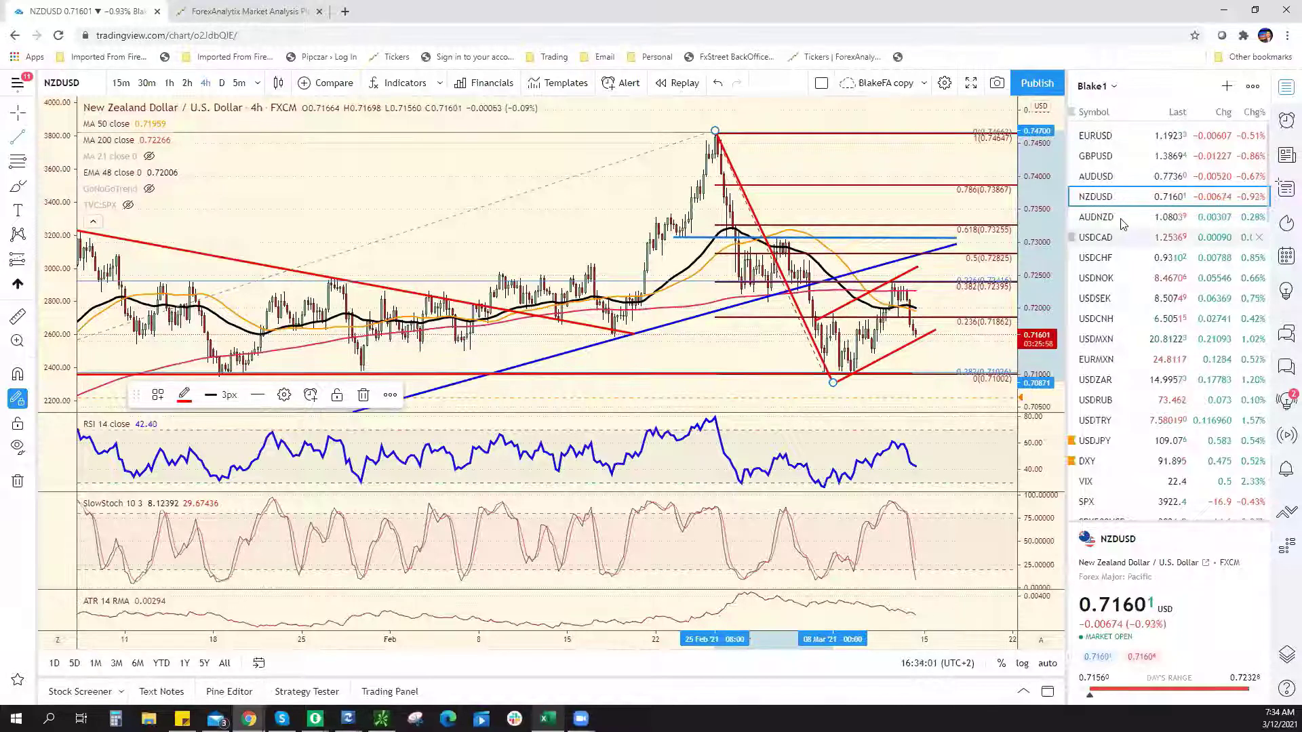
# Step: Open the USDCAD 4-hour chart from the watchlist
pyautogui.click(1125, 239)
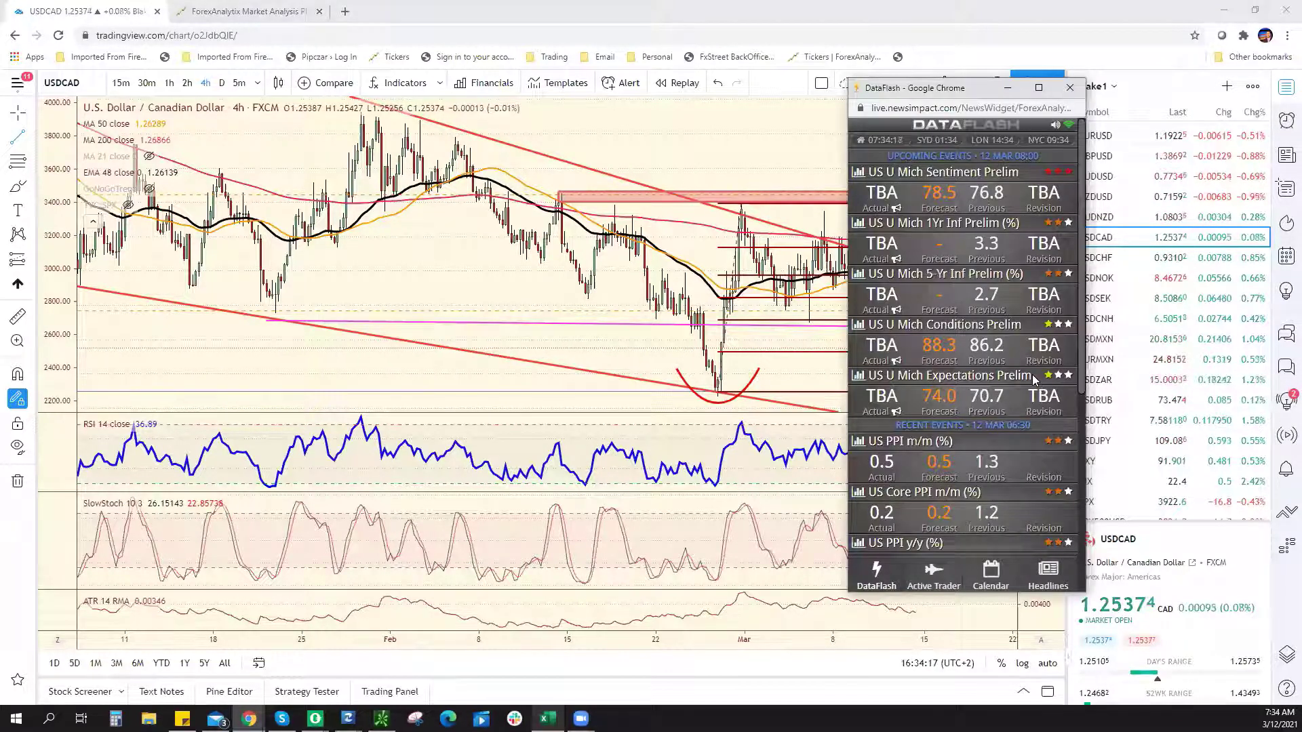
pyautogui.scroll(-5, 1033, 377)
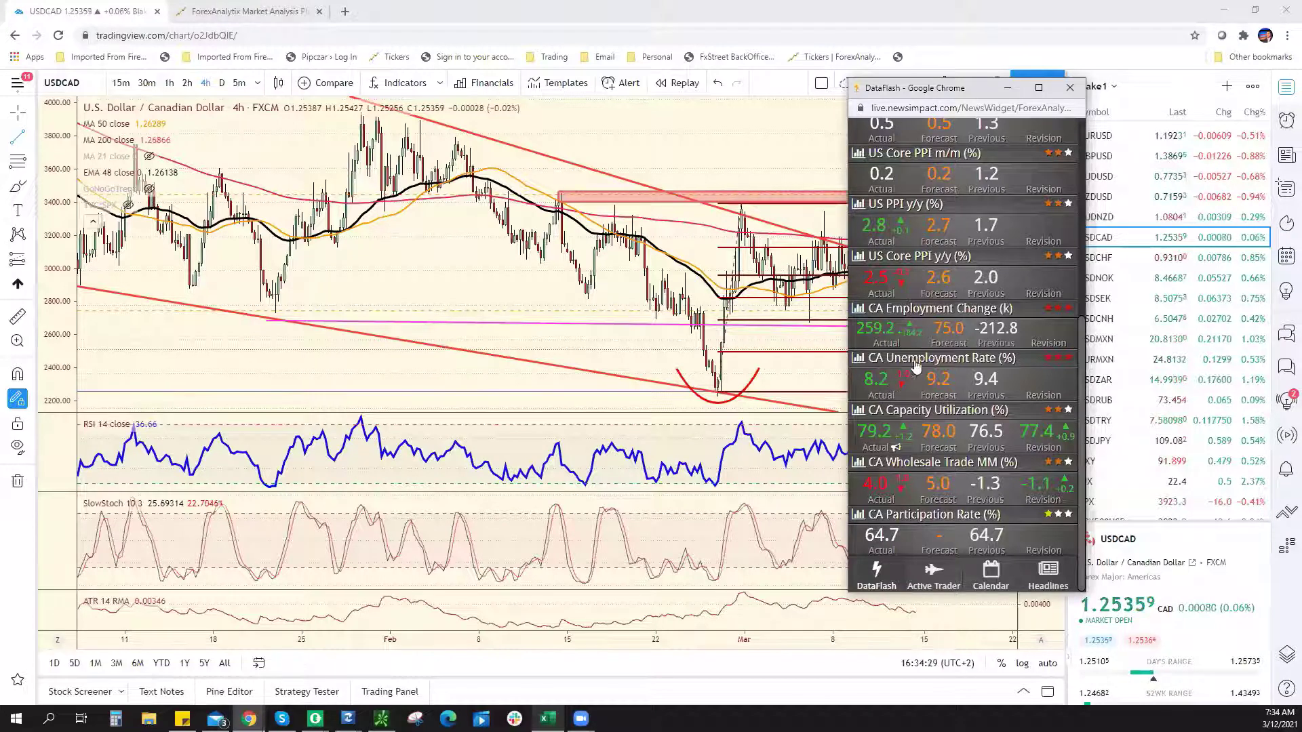
pyautogui.click(1070, 89)
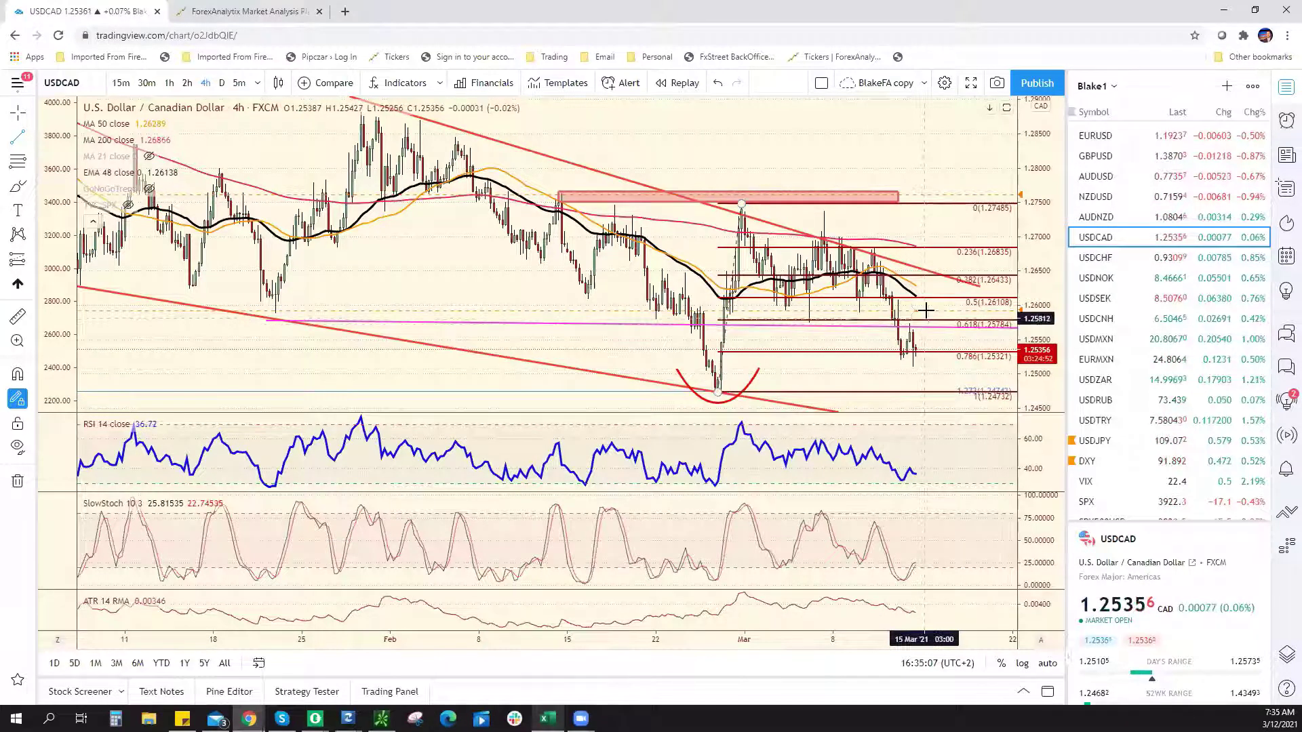
# Step: Add a price alert on USD/CAD at 1.2592 with Alt+A, then switch to Excel
pyautogui.hotkey('alt', 'a')
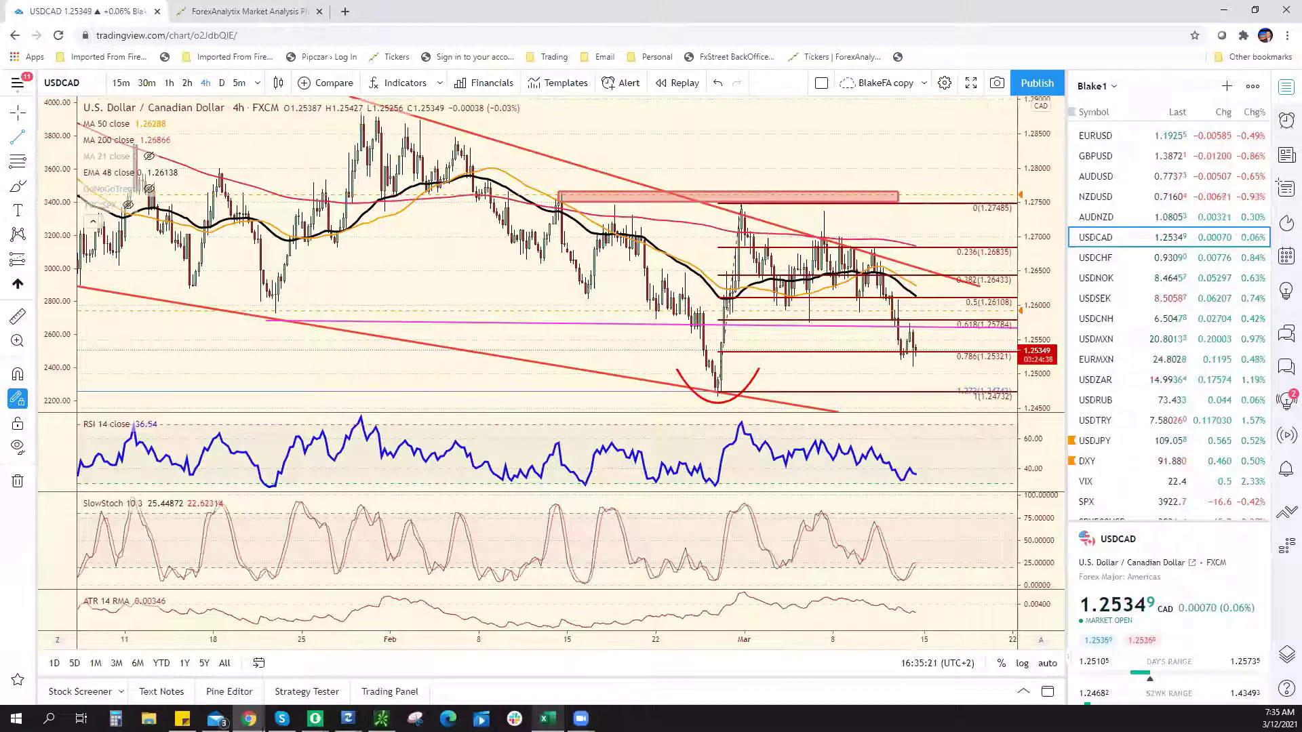
pyautogui.hotkey('alt', 'Tab')
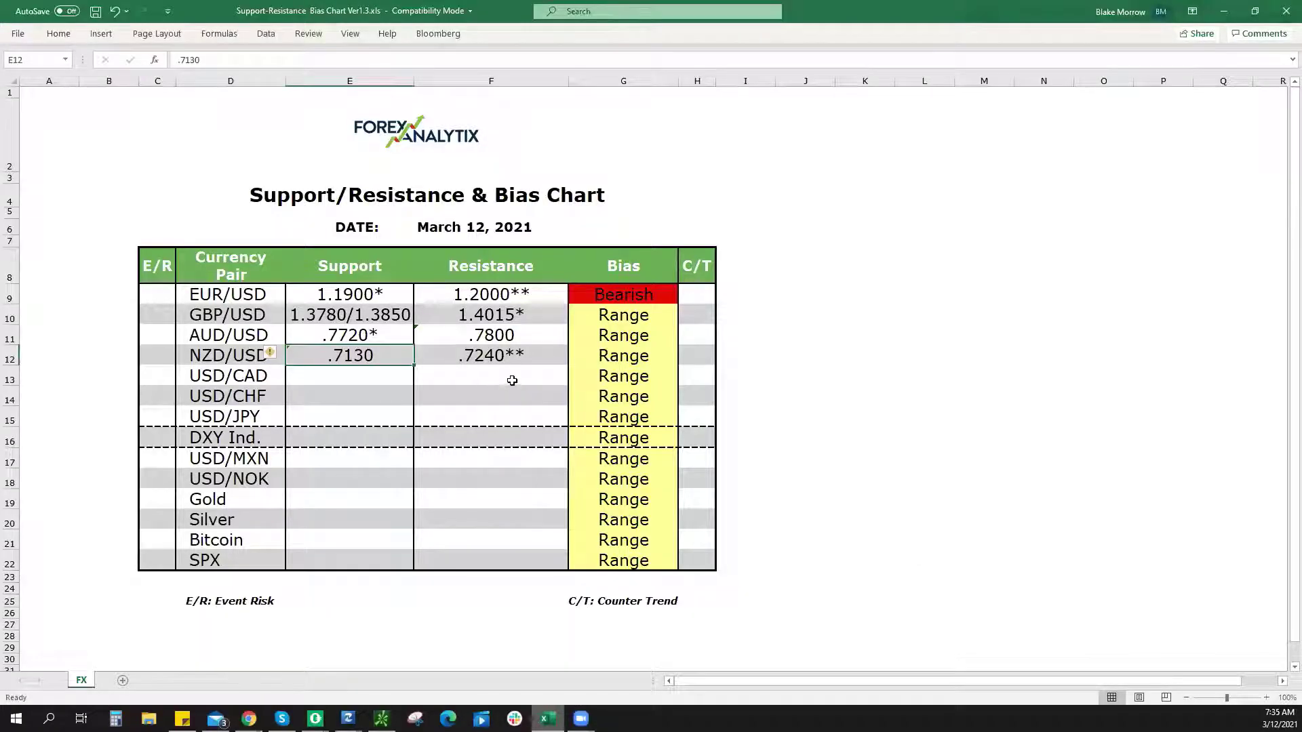
# Step: Type 1.2880* into F13 as USD/CAD resistance and return to the TradingView chart
pyautogui.click(515, 381)
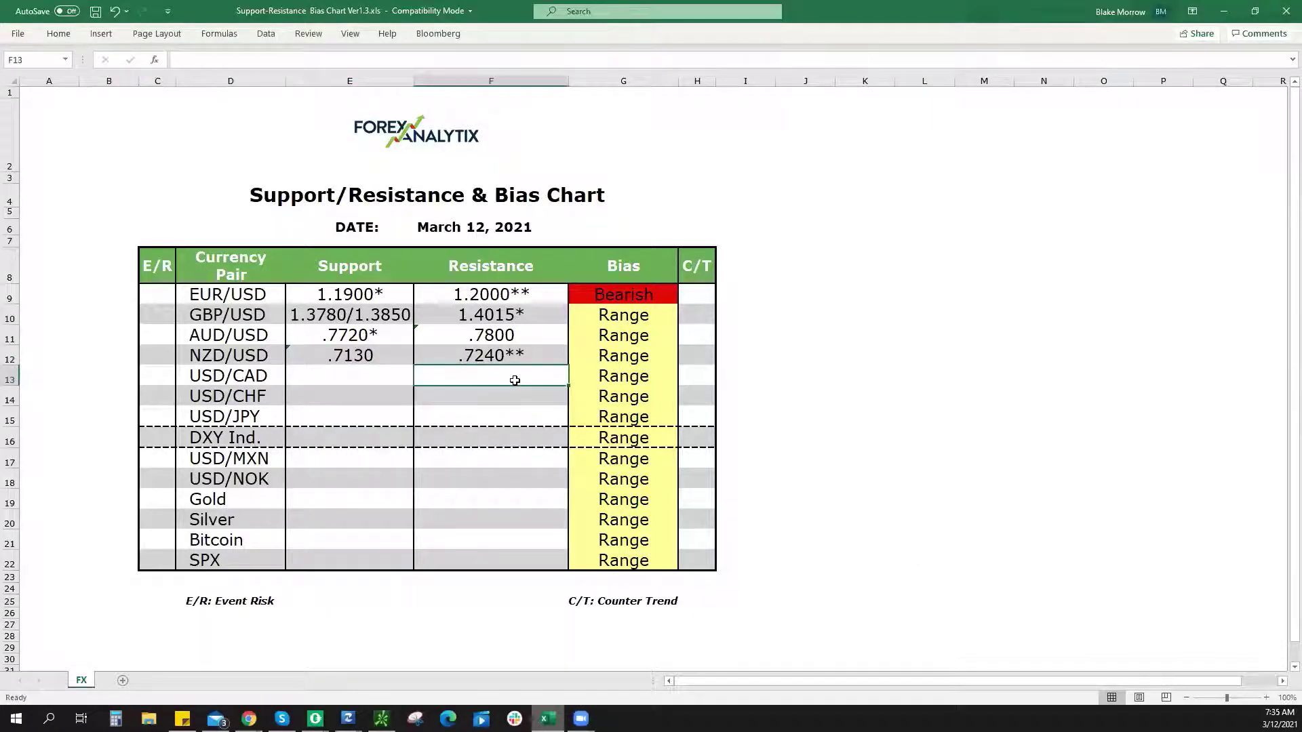
pyautogui.write('1.')
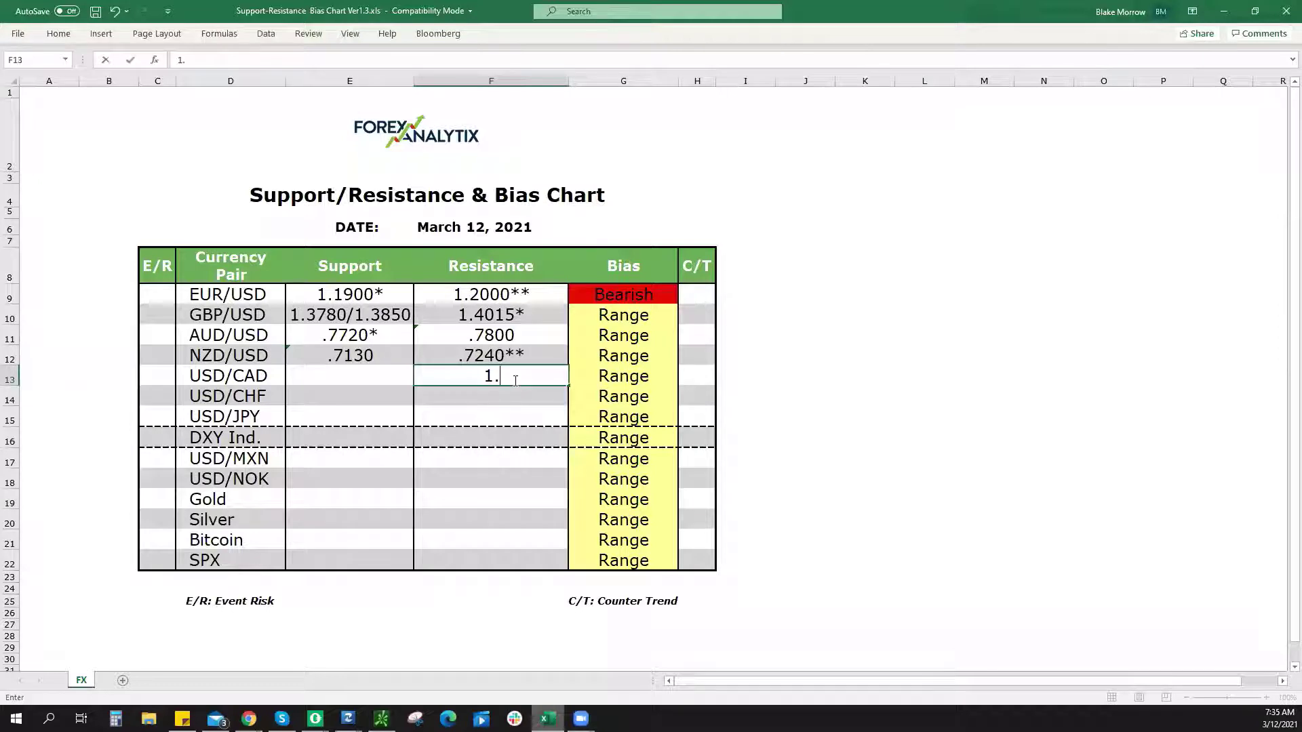
pyautogui.write('2880*')
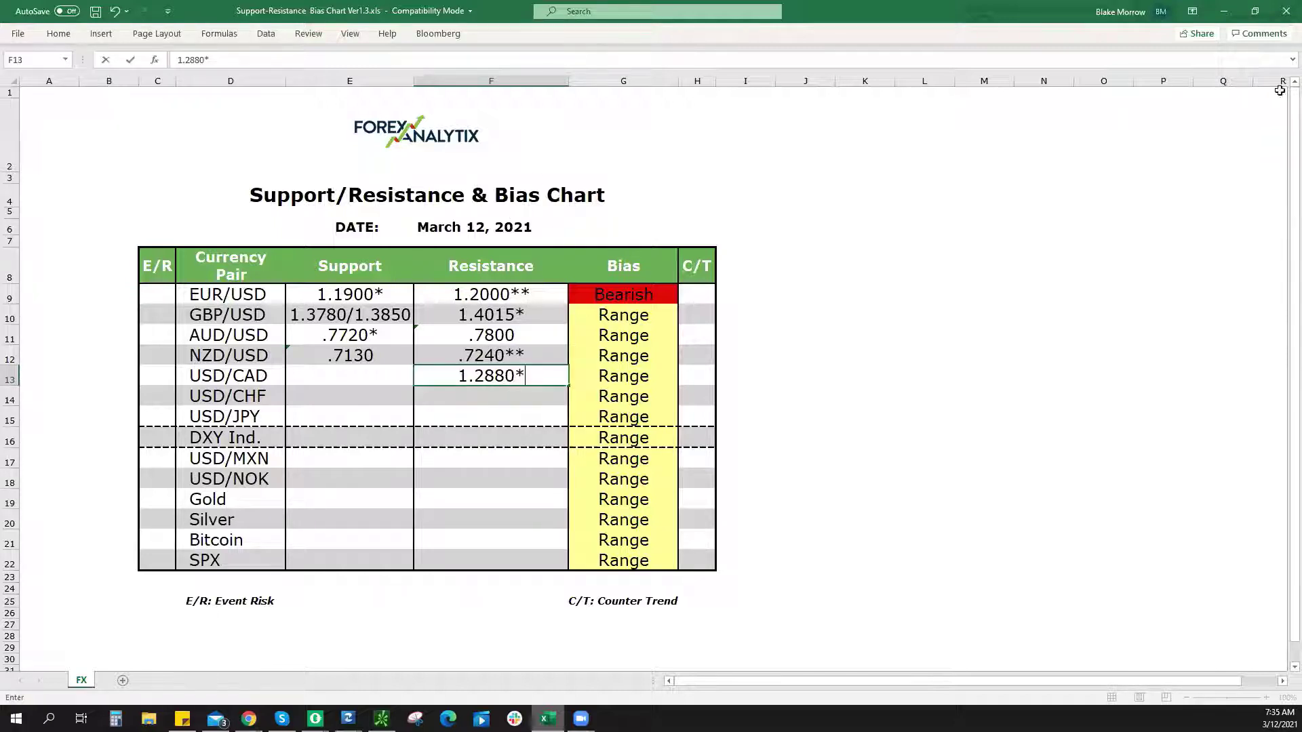
pyautogui.click(1224, 12)
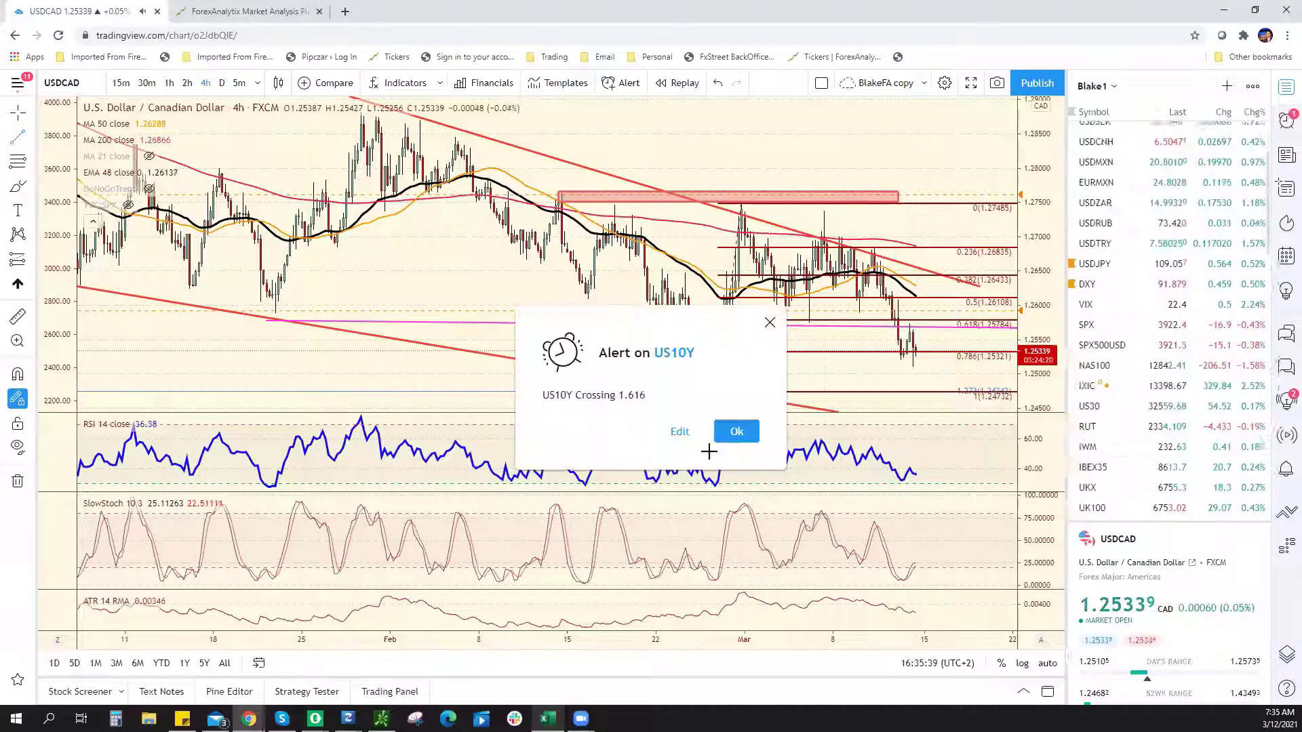
# Step: Dismiss the US10Y alert notice and compare the US10Y and US30Y yield charts
pyautogui.click(736, 434)
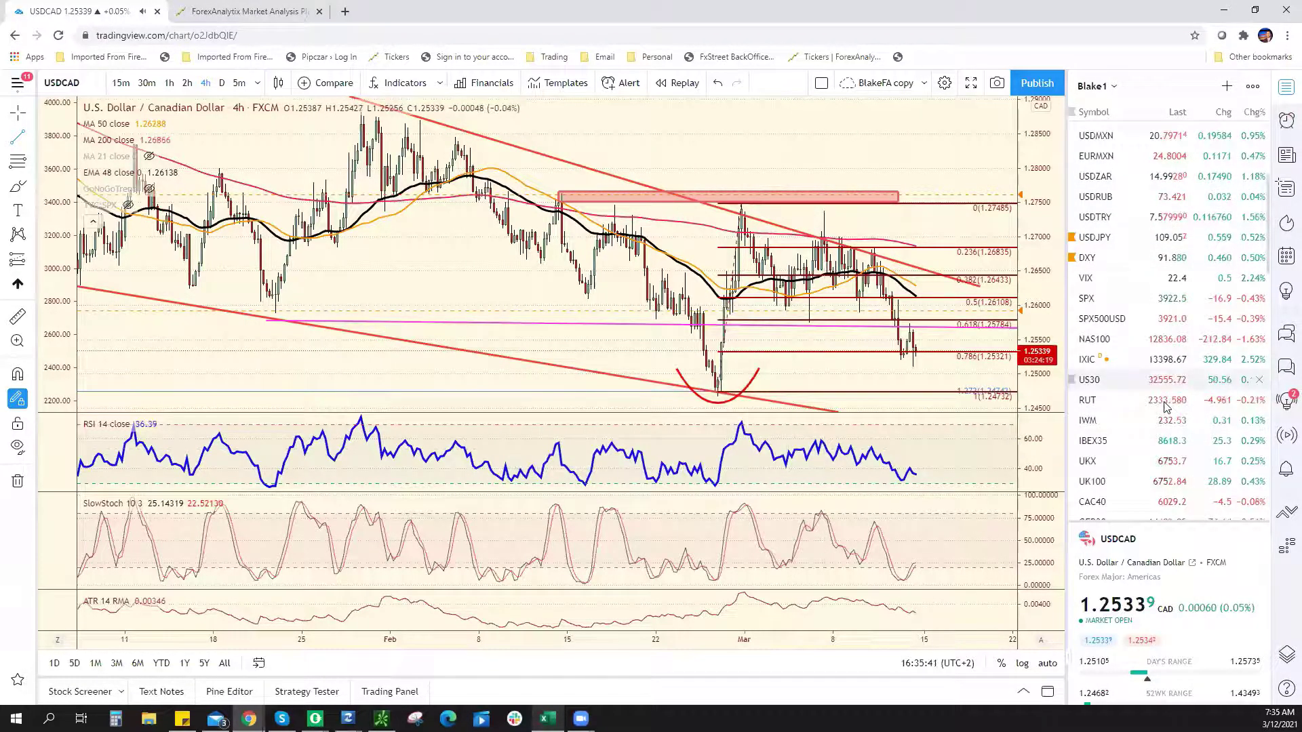
pyautogui.scroll(-5, 1163, 407)
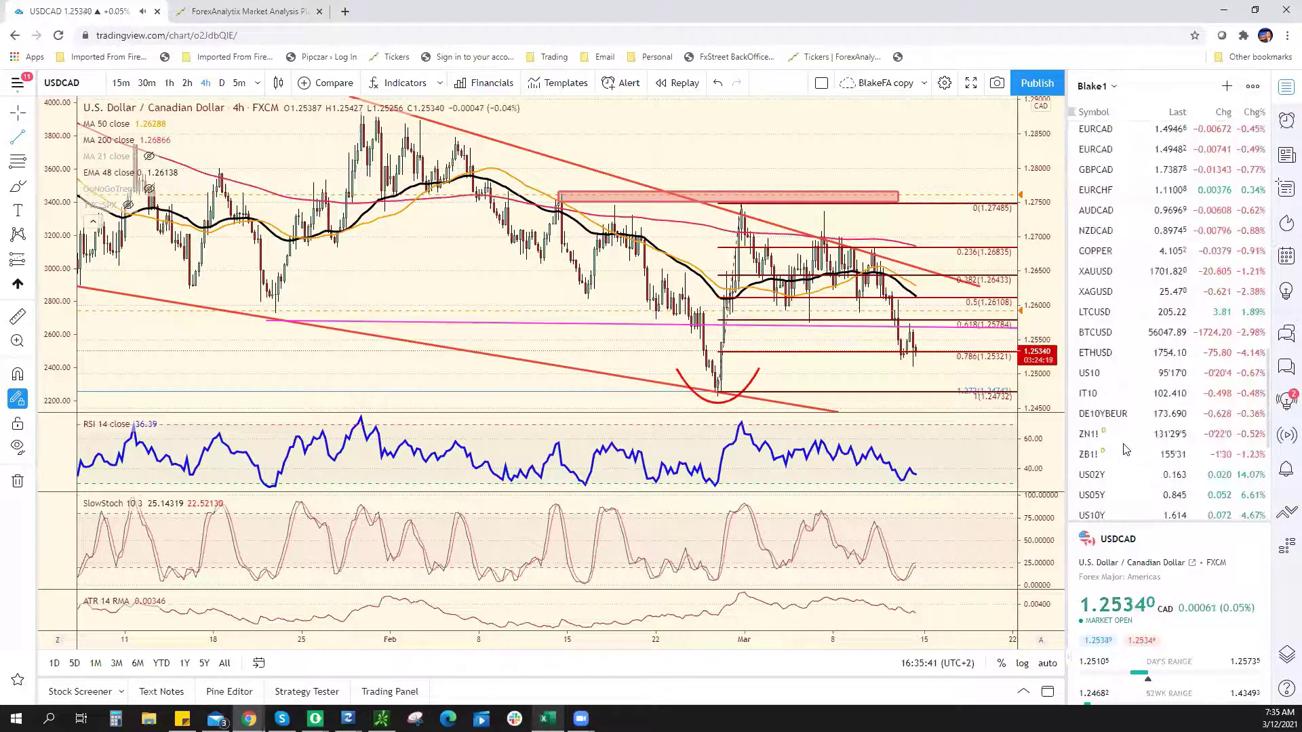
pyautogui.click(1136, 509)
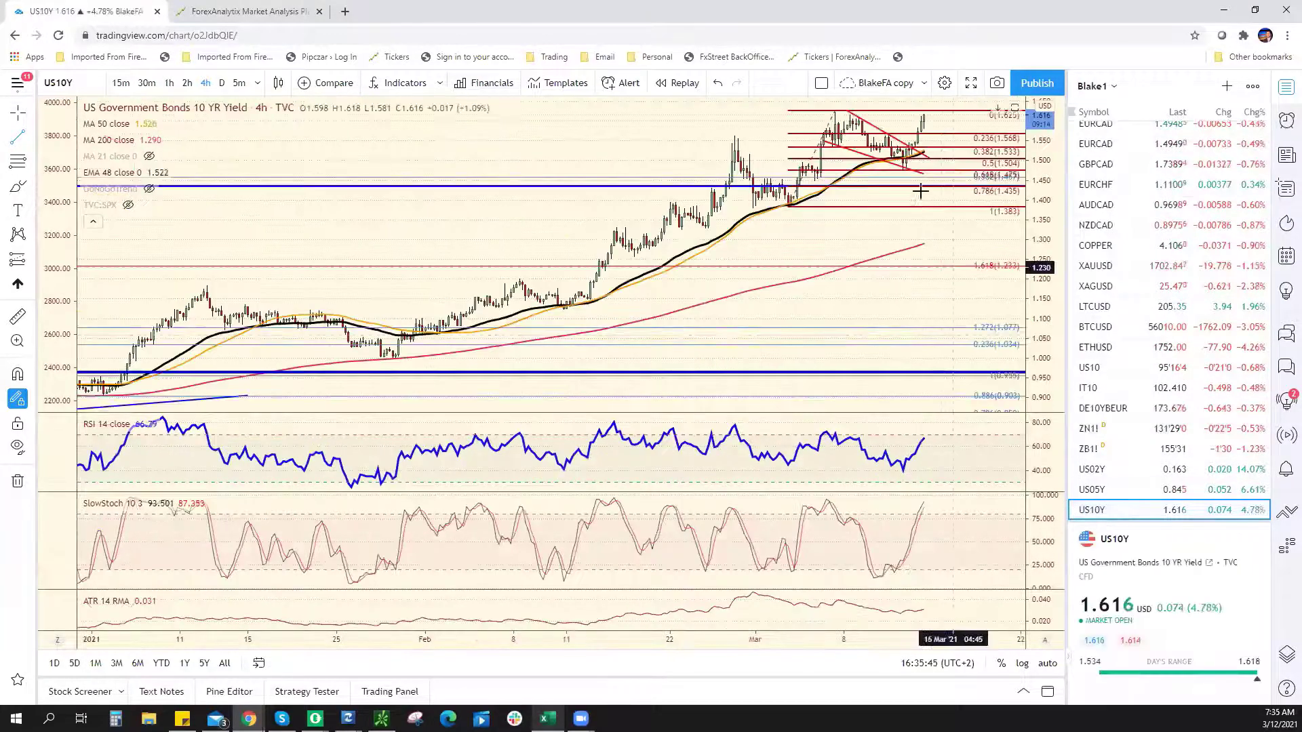
pyautogui.scroll(2, 935, 126)
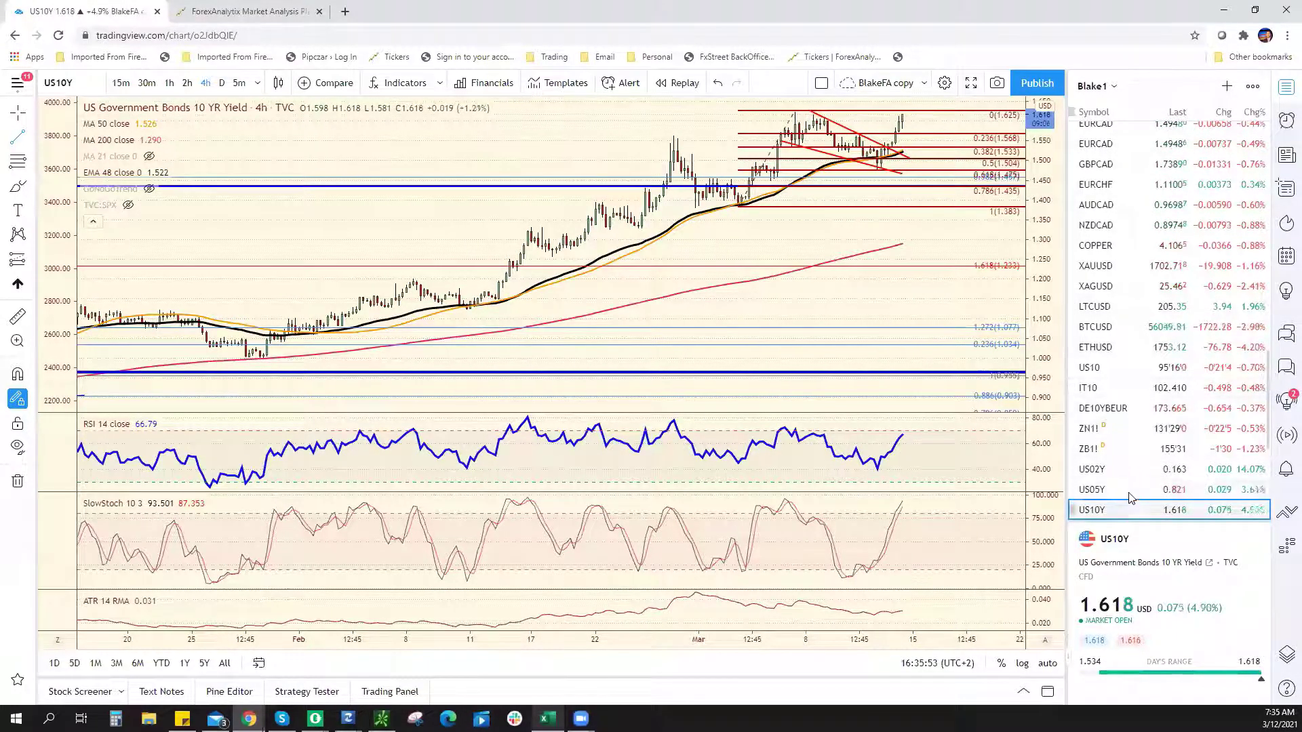
pyautogui.scroll(-1, 1127, 496)
pyautogui.click(1122, 462)
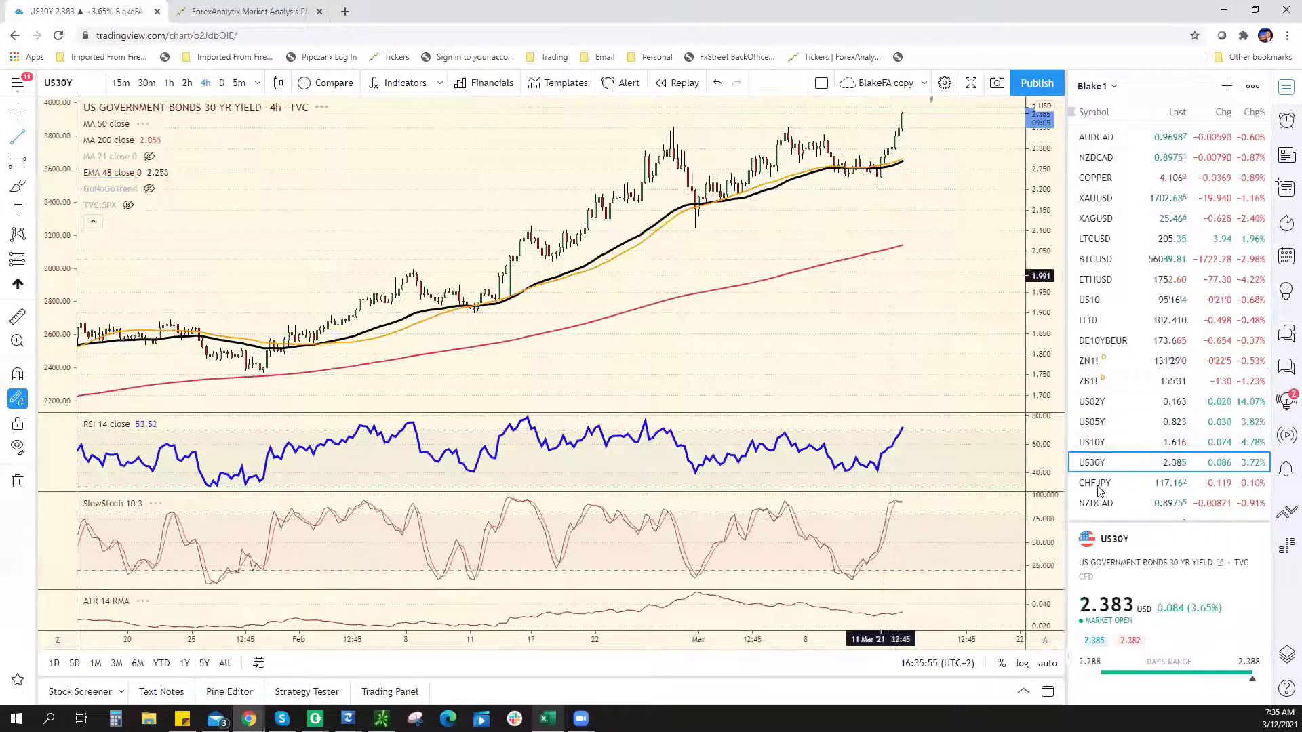
pyautogui.click(1091, 442)
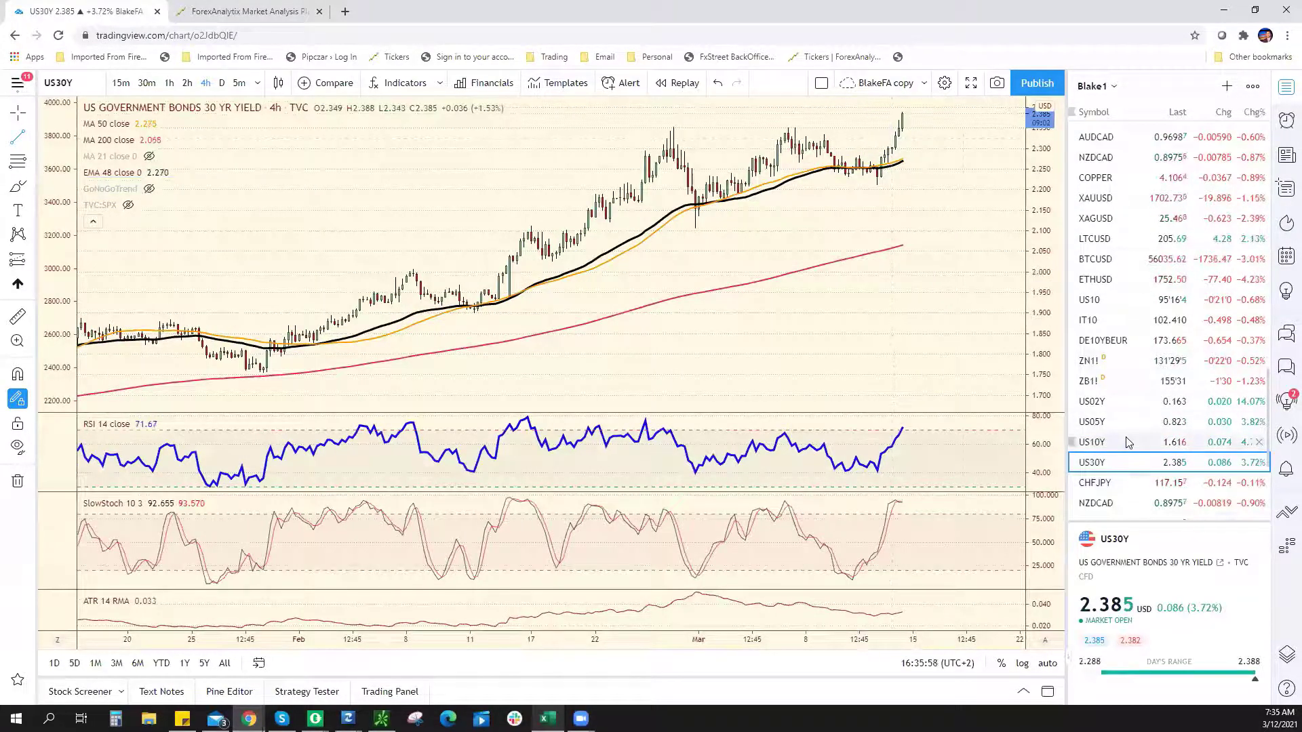
# Step: Create an alert on US10Y, reopen USDCAD, and commit the USD/CAD resistance in Excel
pyautogui.rightClick(704, 112)
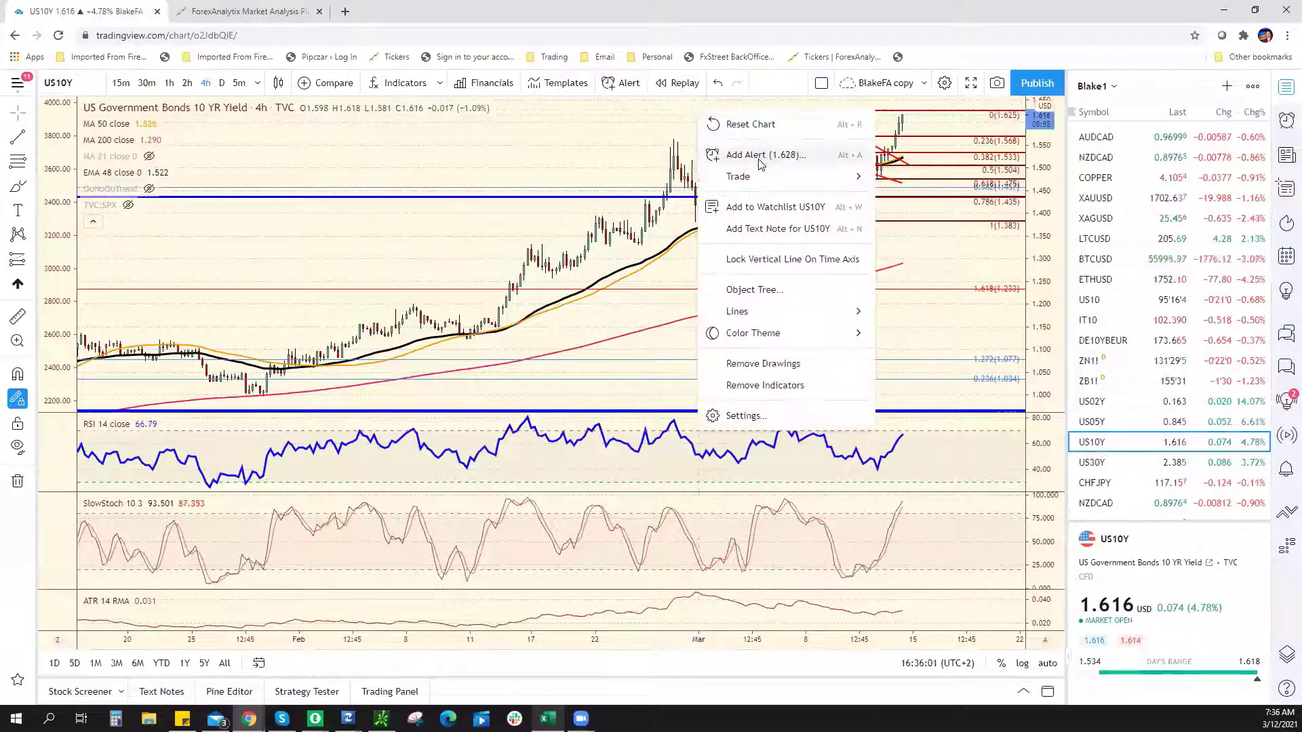
pyautogui.click(759, 153)
pyautogui.click(756, 662)
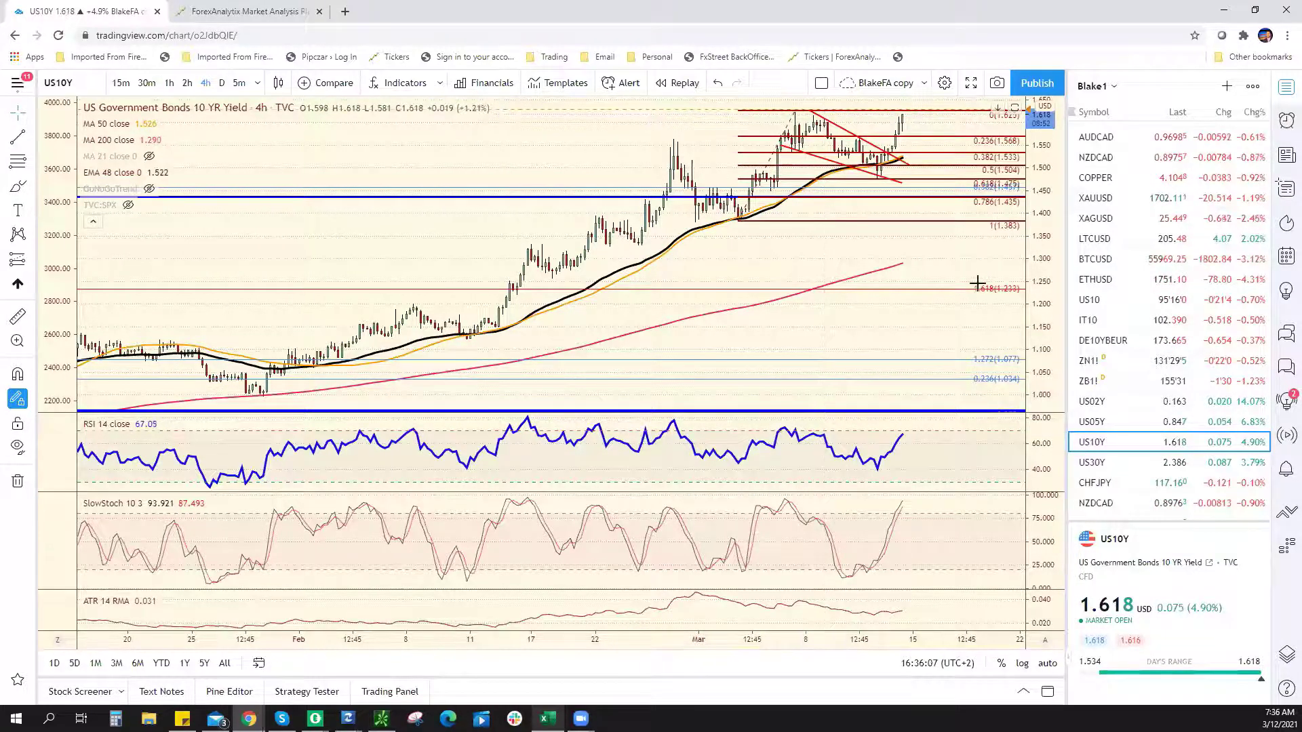
pyautogui.scroll(-6, 1123, 283)
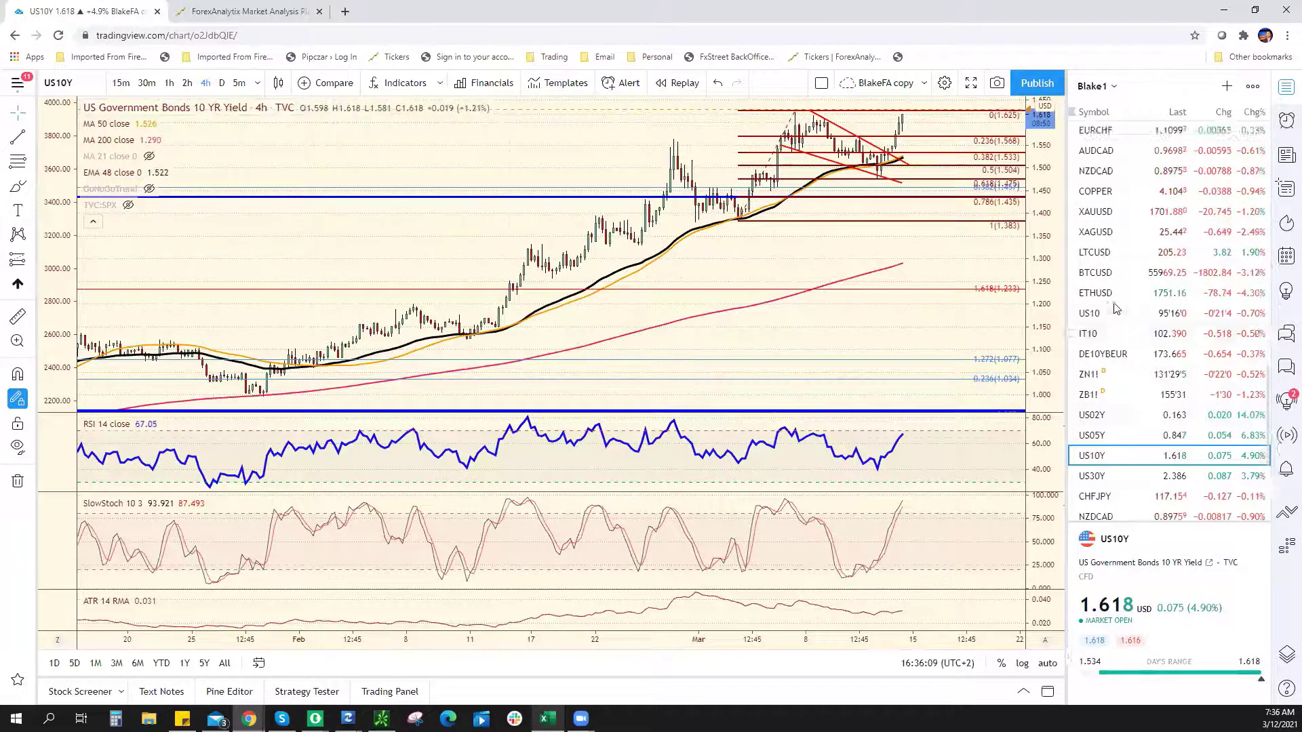
pyautogui.scroll(5, 1123, 283)
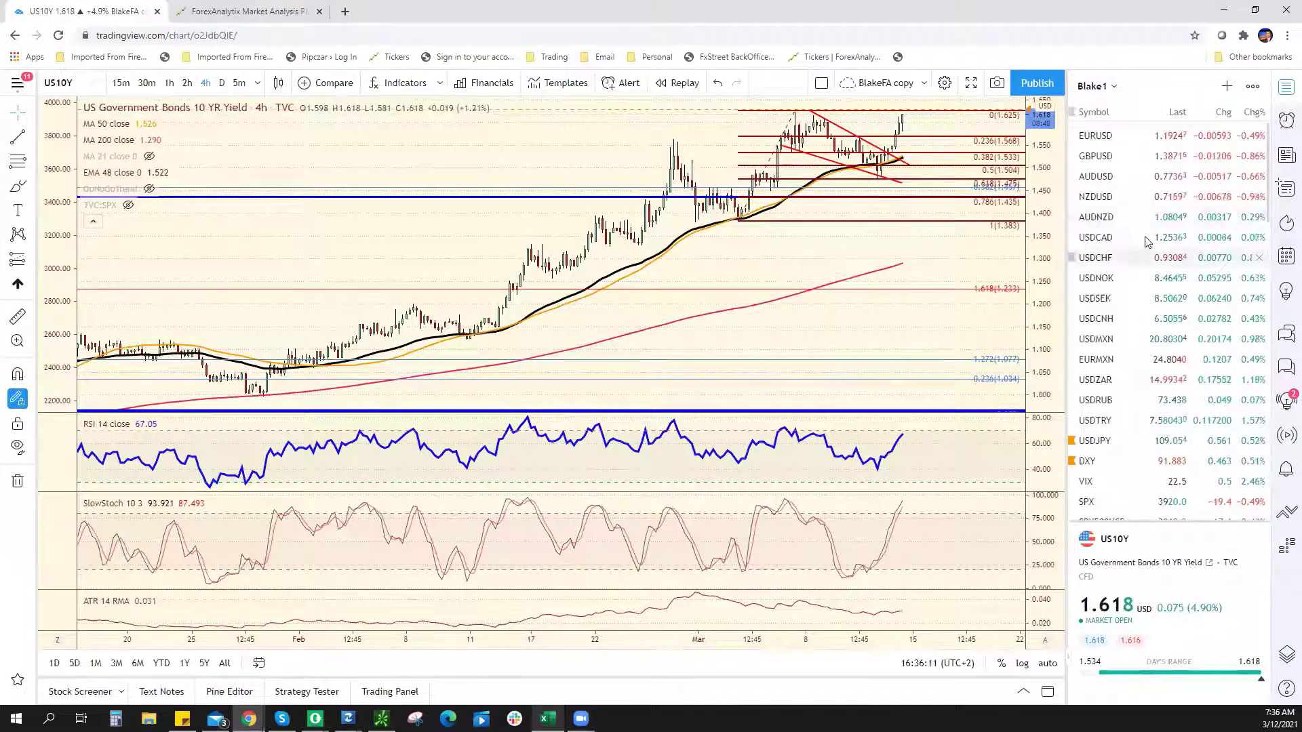
pyautogui.click(1119, 238)
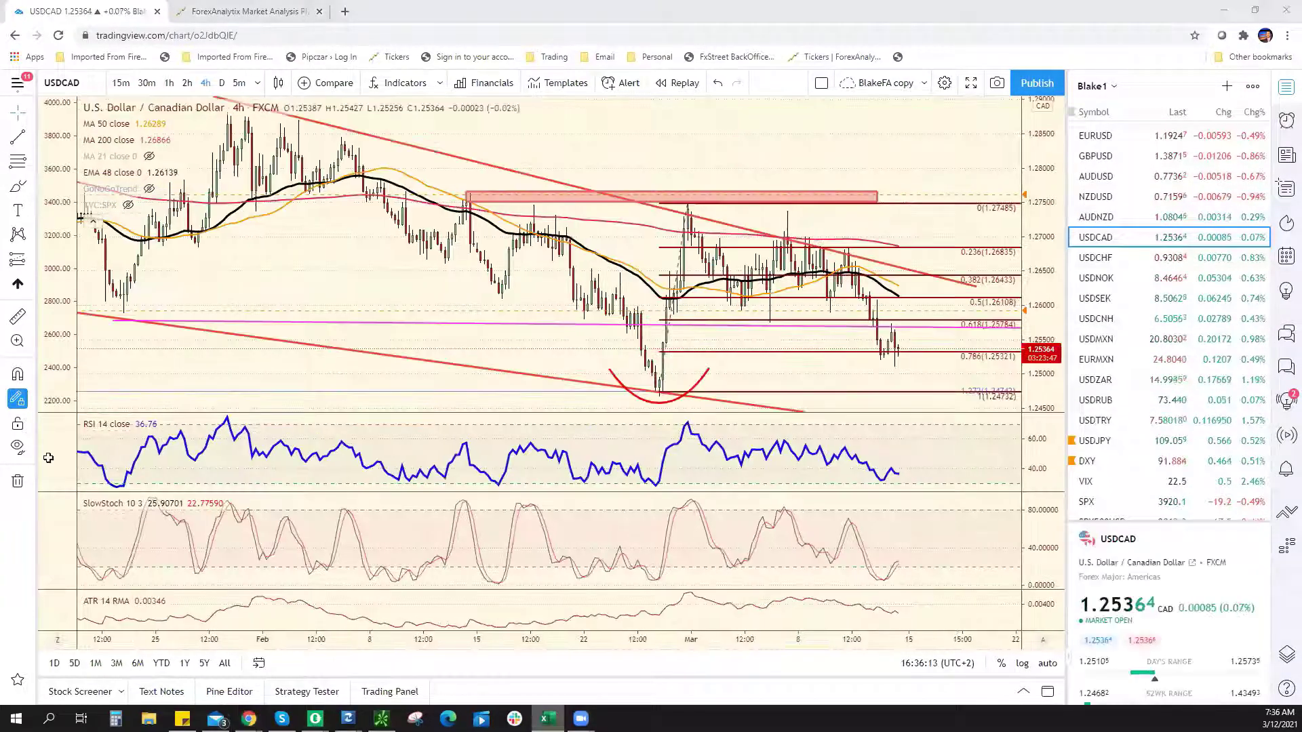
pyautogui.hotkey('alt', 'Tab')
pyautogui.click(355, 378)
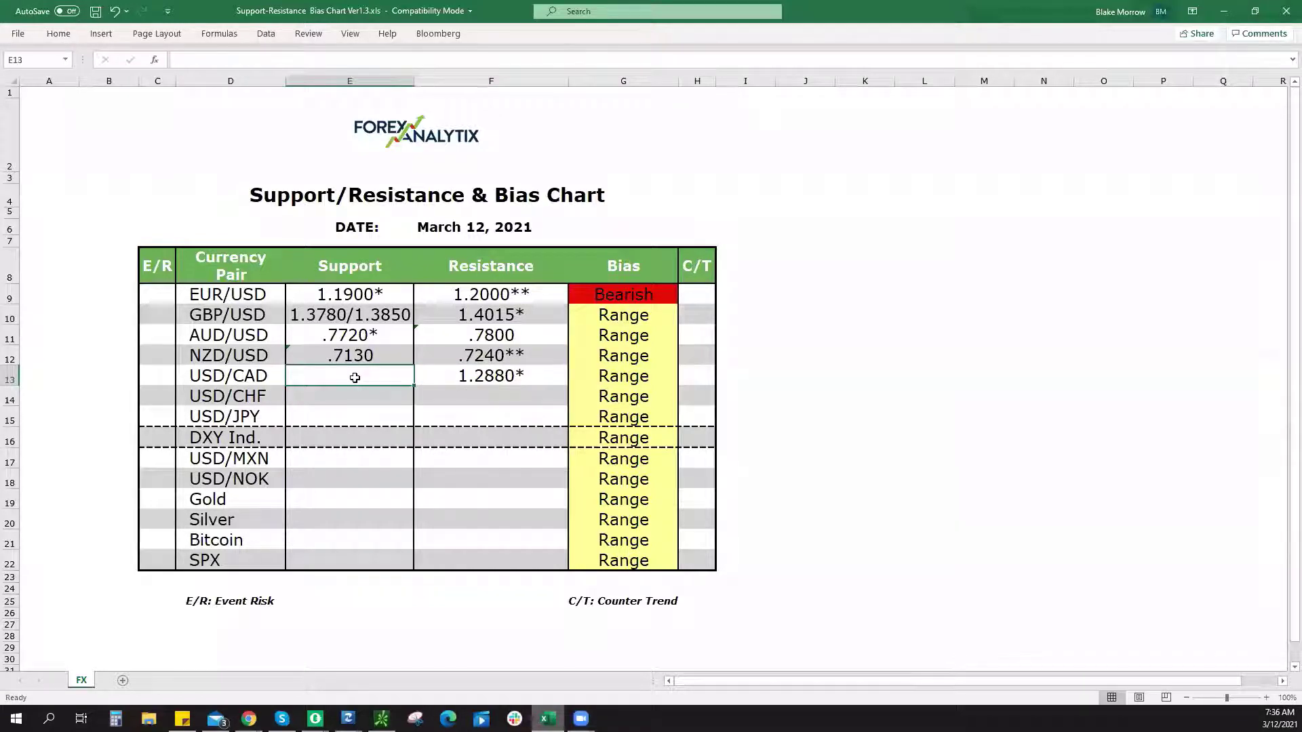
# Step: Correct the USD/CAD resistance to 1.2580* and enter support 1.2500
pyautogui.doubleClick(495, 373)
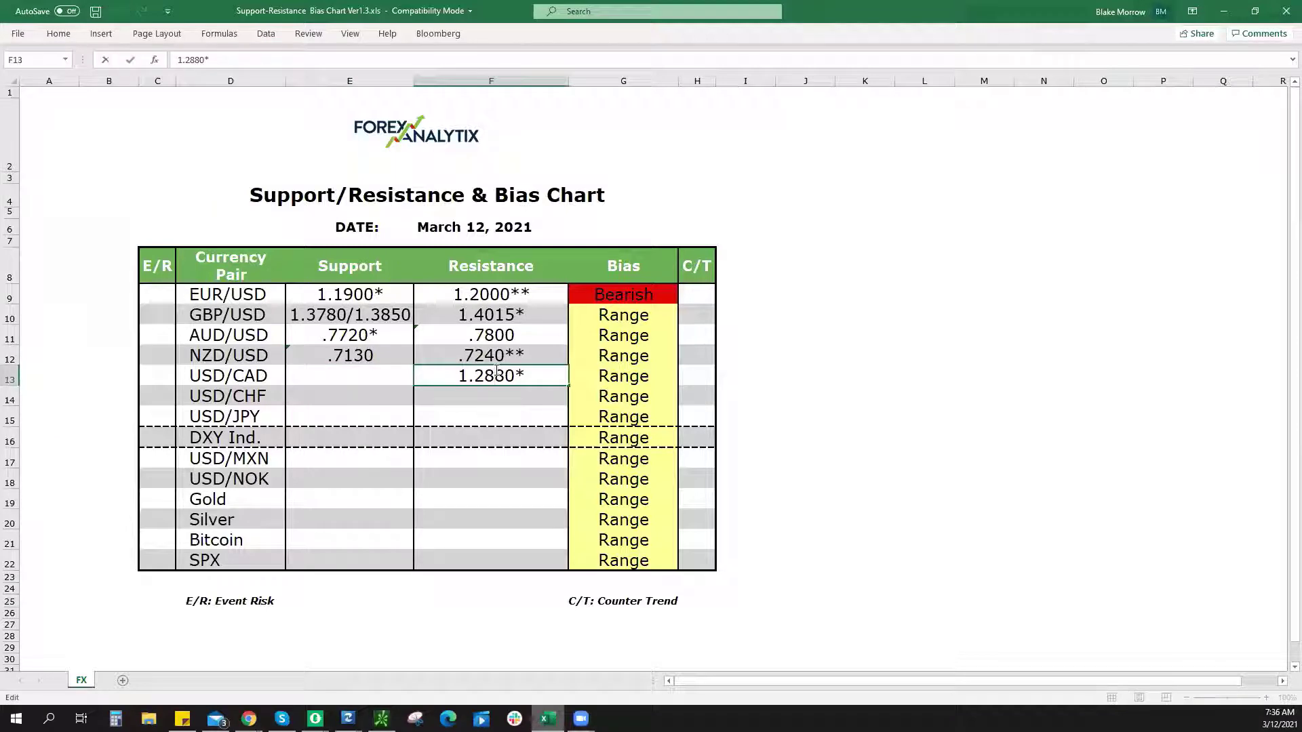
pyautogui.press('BackSpace')
pyautogui.write('5')
pyautogui.click(366, 382)
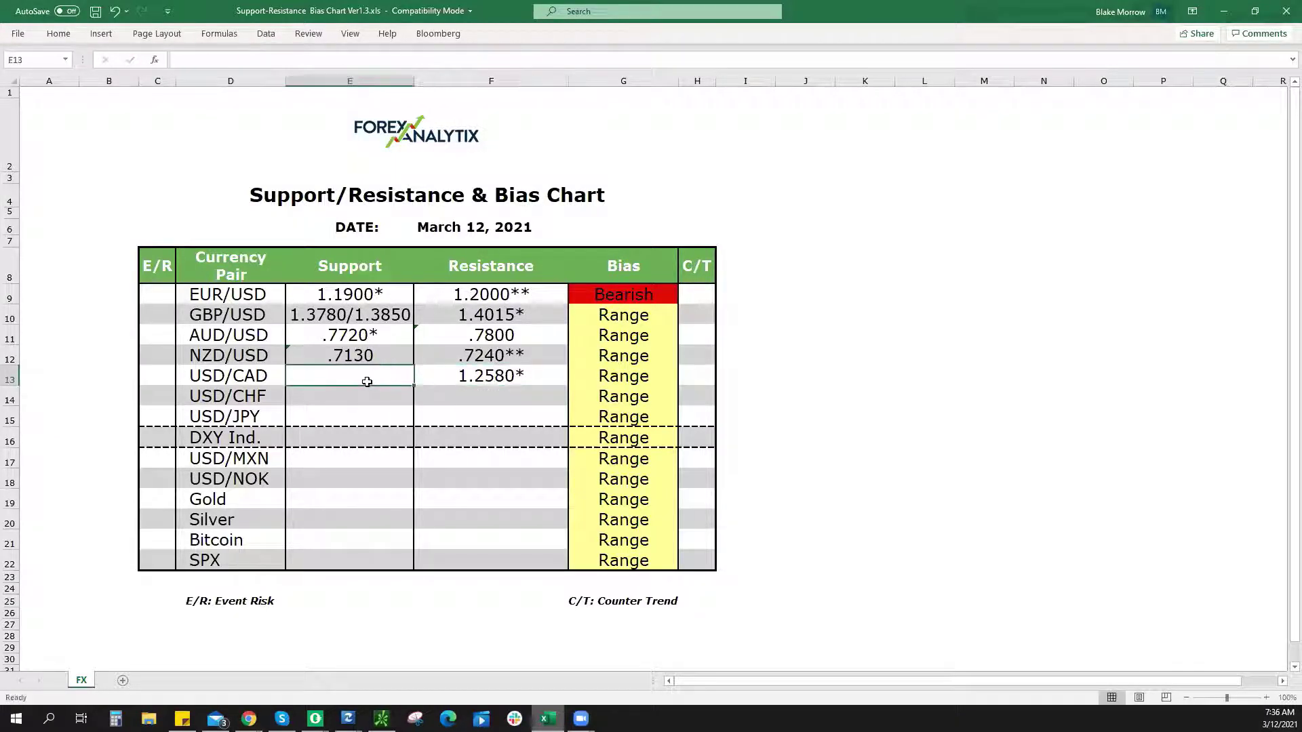
pyautogui.write('1.2500')
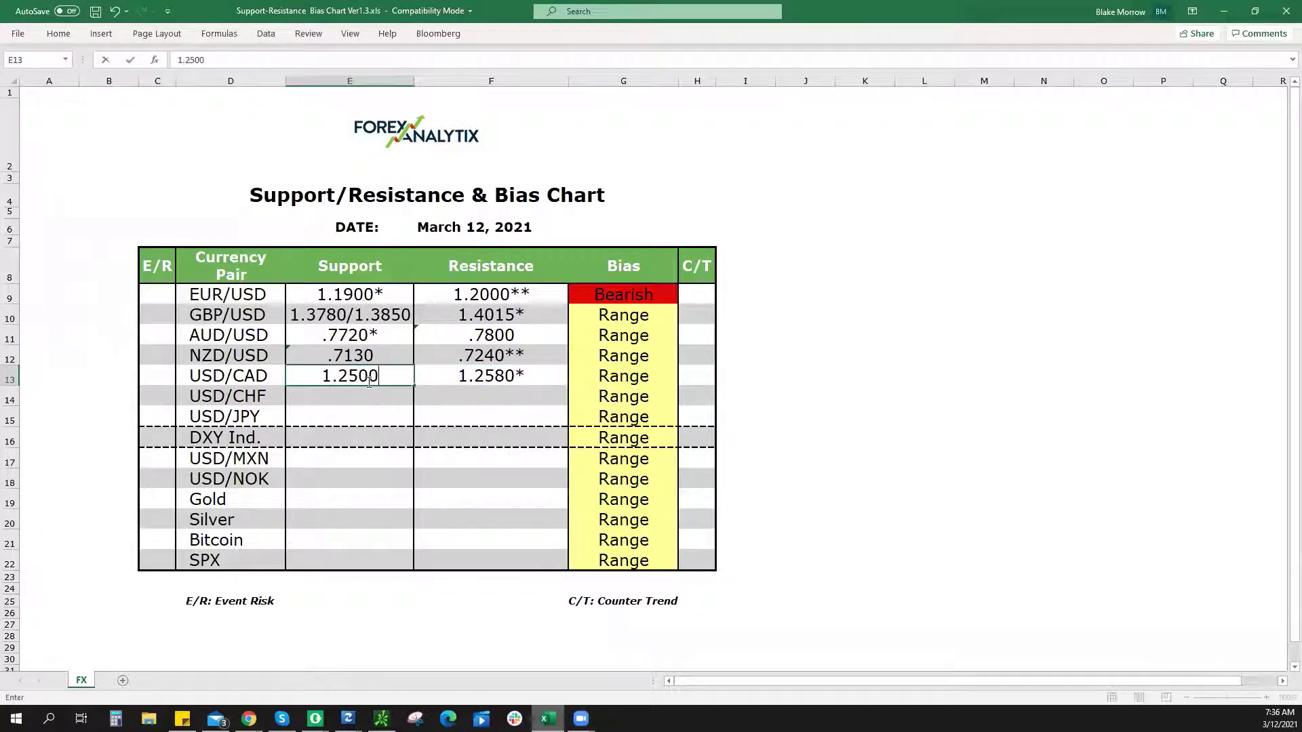
pyautogui.click(631, 380)
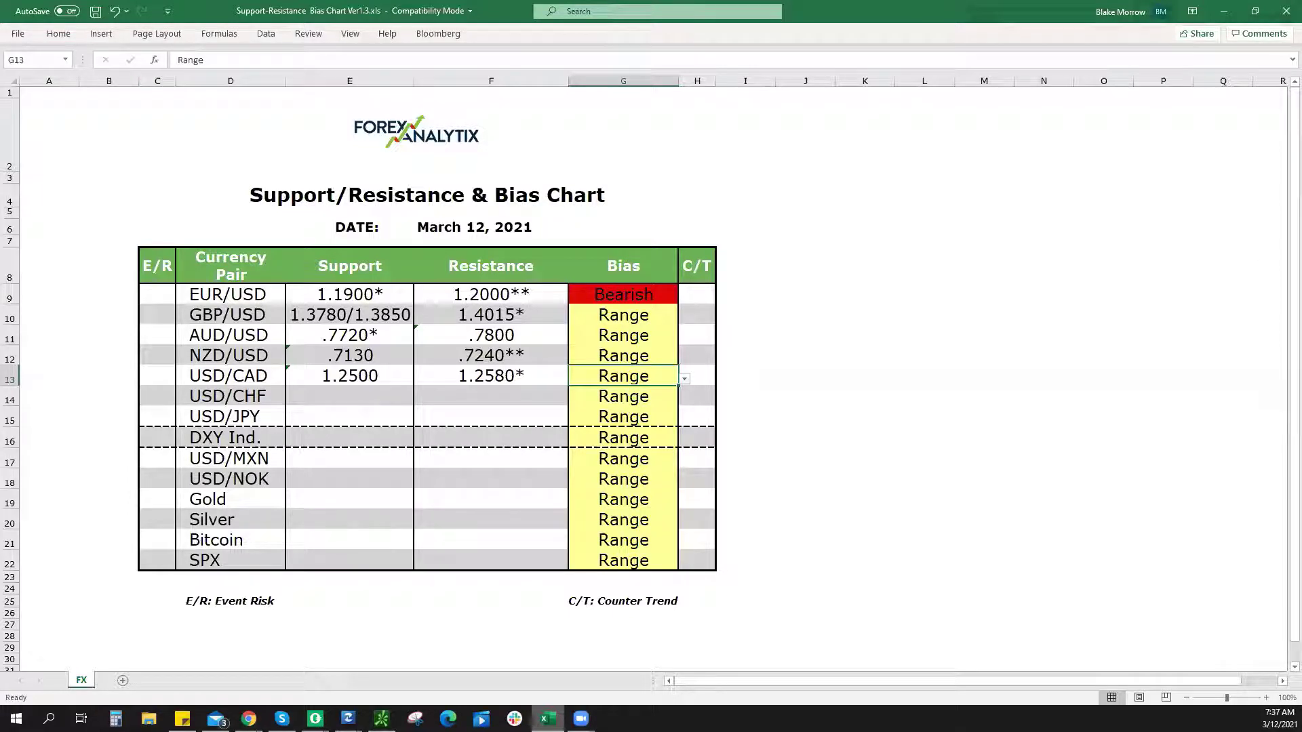
pyautogui.click(1223, 11)
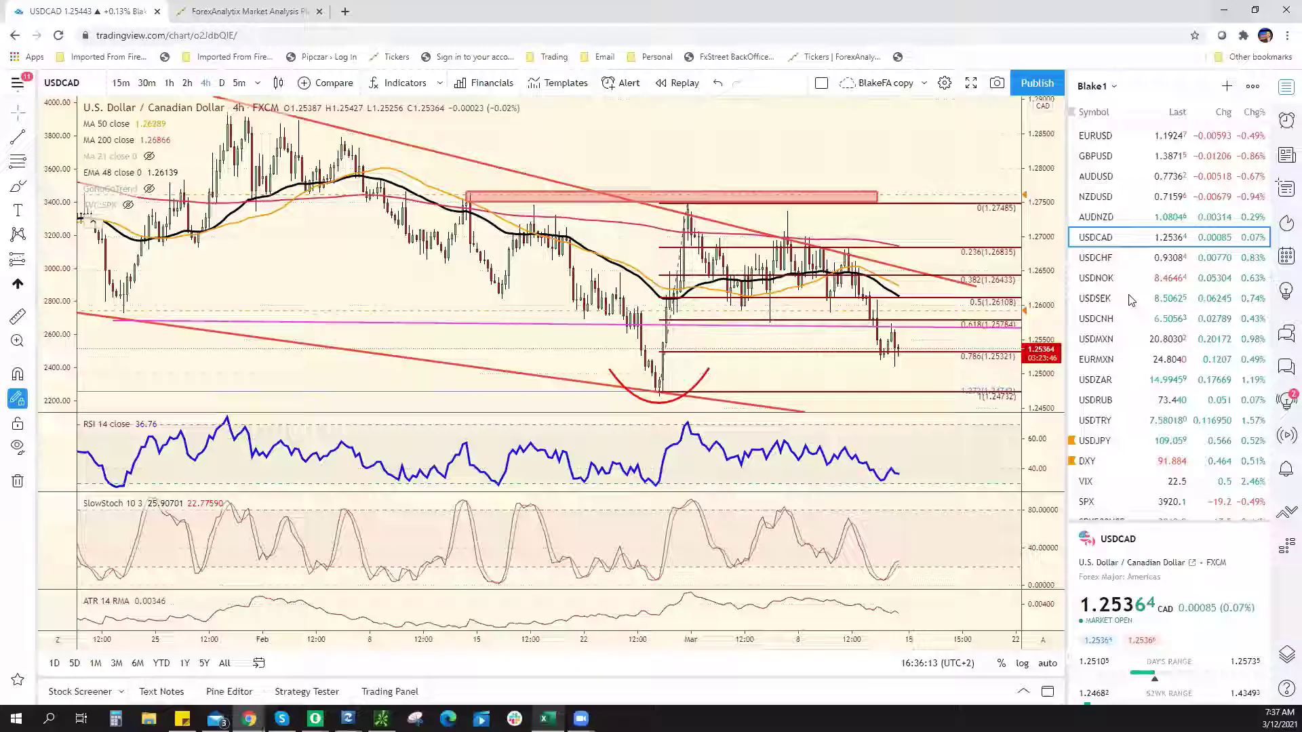
# Step: Review the ForexAnalytix active tickers list and the DataFlash economic releases
pyautogui.click(251, 17)
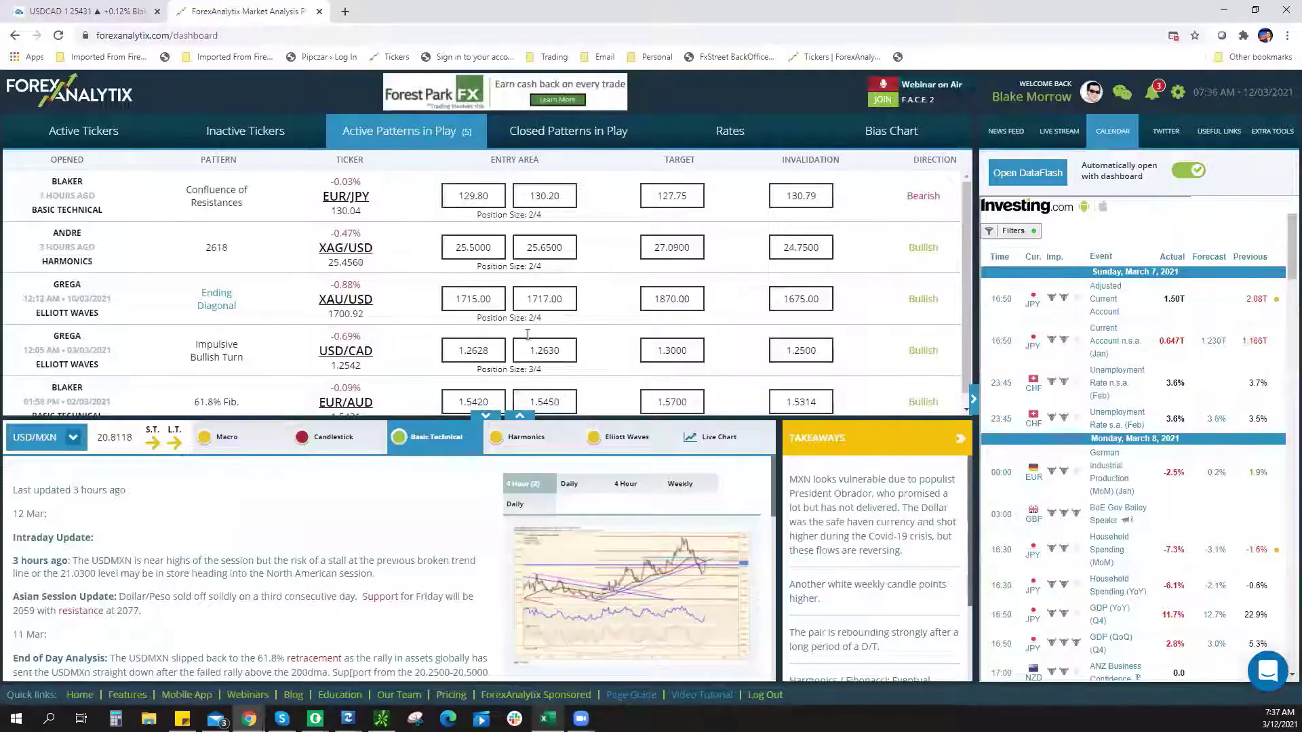
pyautogui.click(87, 135)
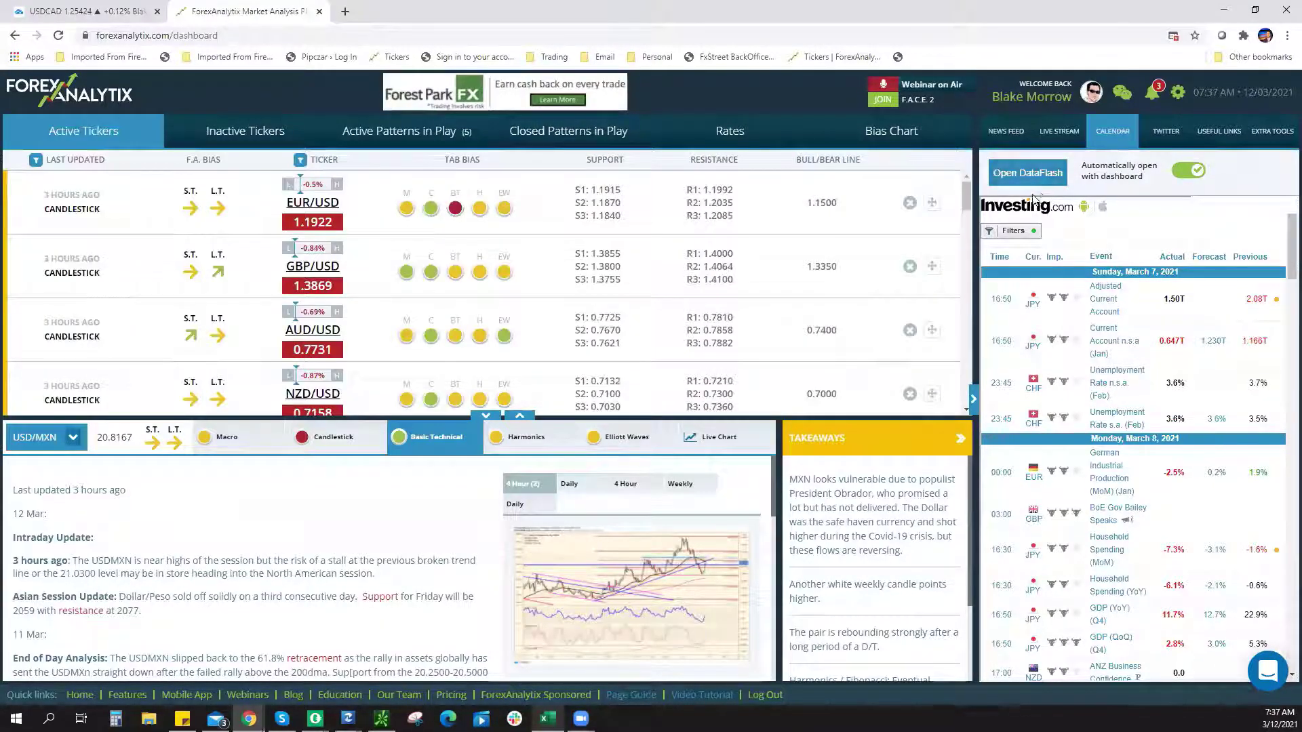
pyautogui.click(1027, 174)
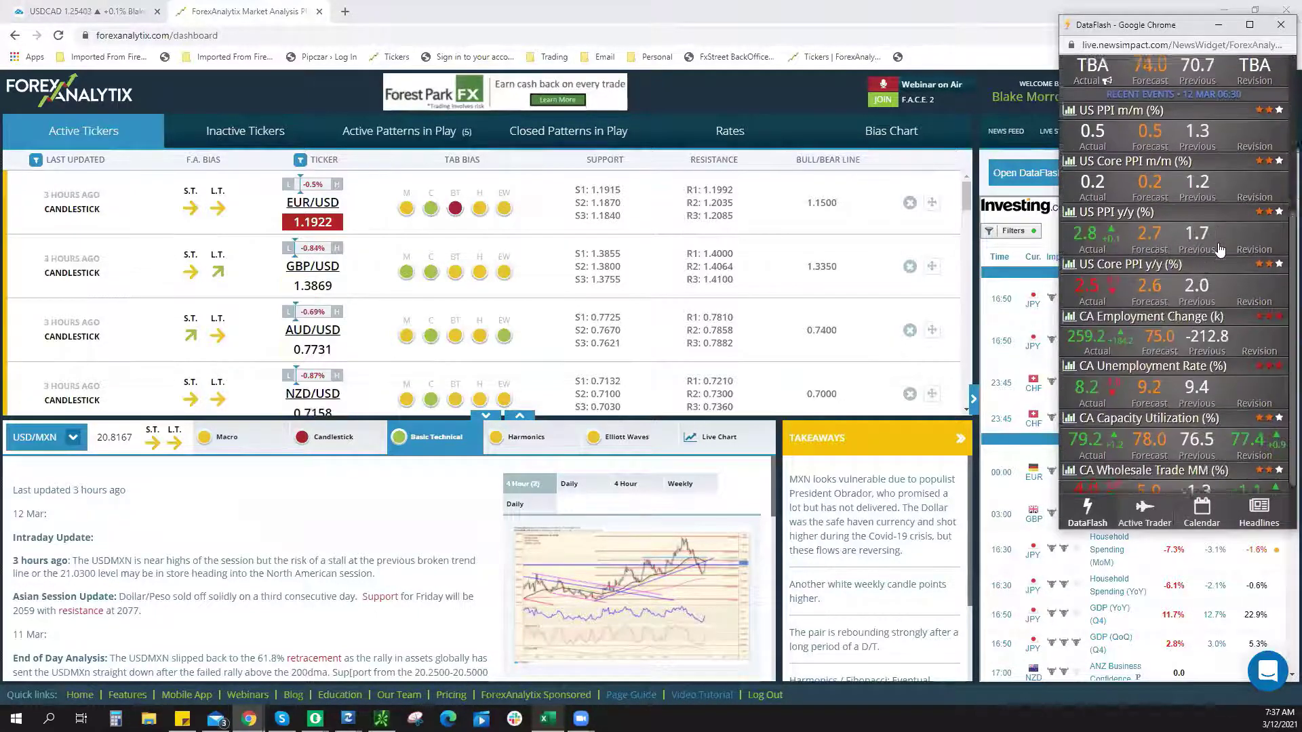
pyautogui.scroll(-1, 1214, 250)
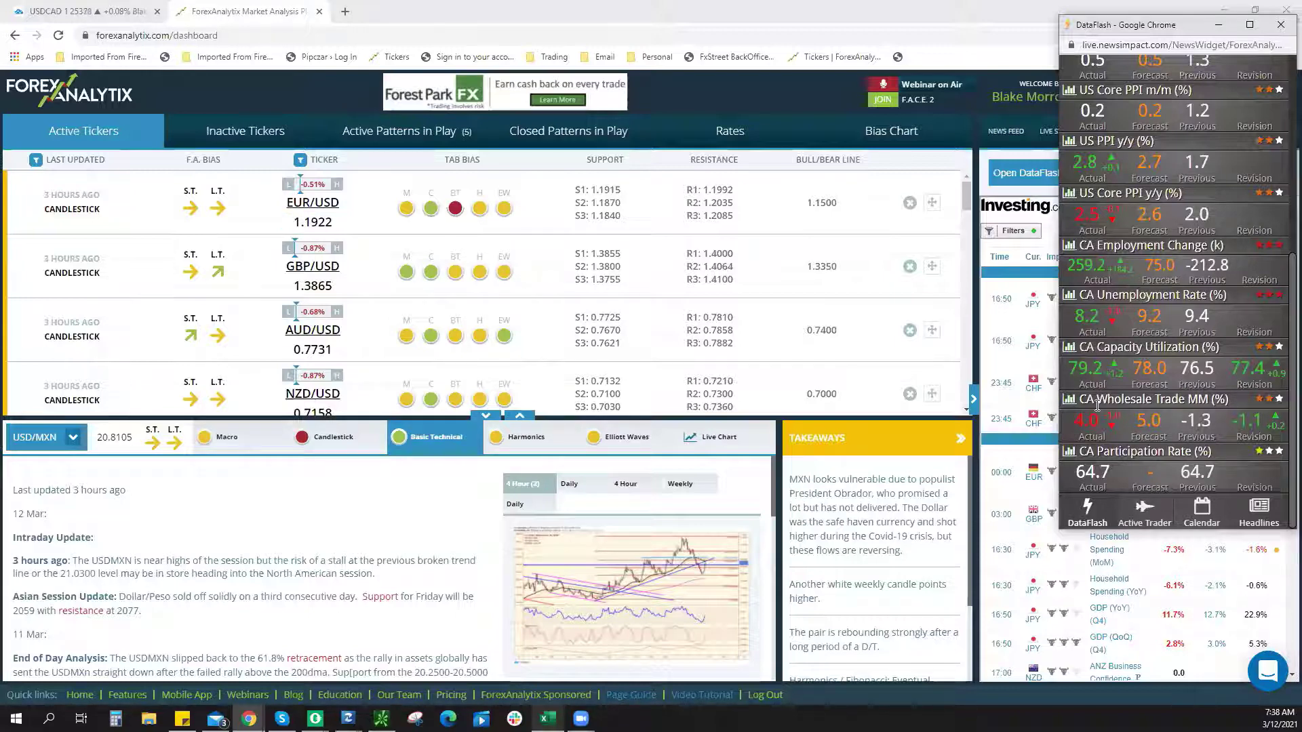
pyautogui.click(89, 12)
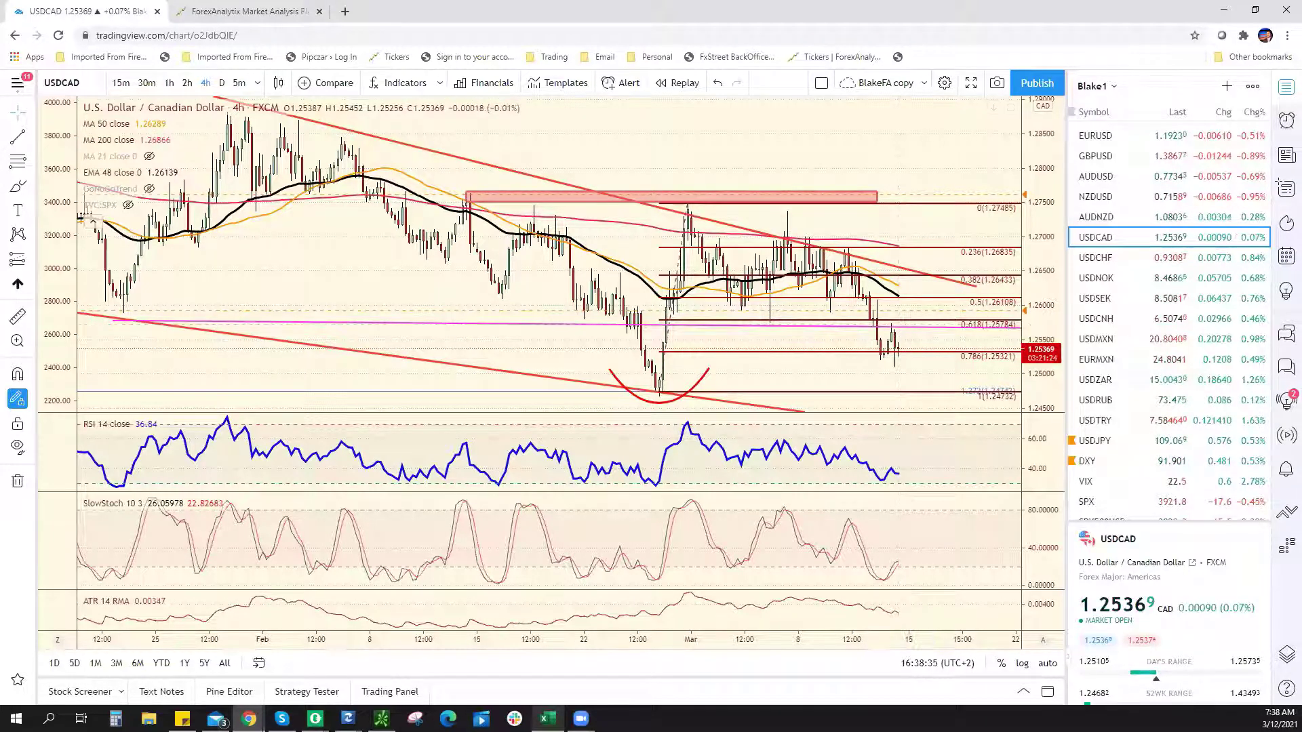
# Step: Inspect the USDCHF 4-hour chart, then select the USD/CHF resistance cell F14 in Excel
pyautogui.click(1207, 258)
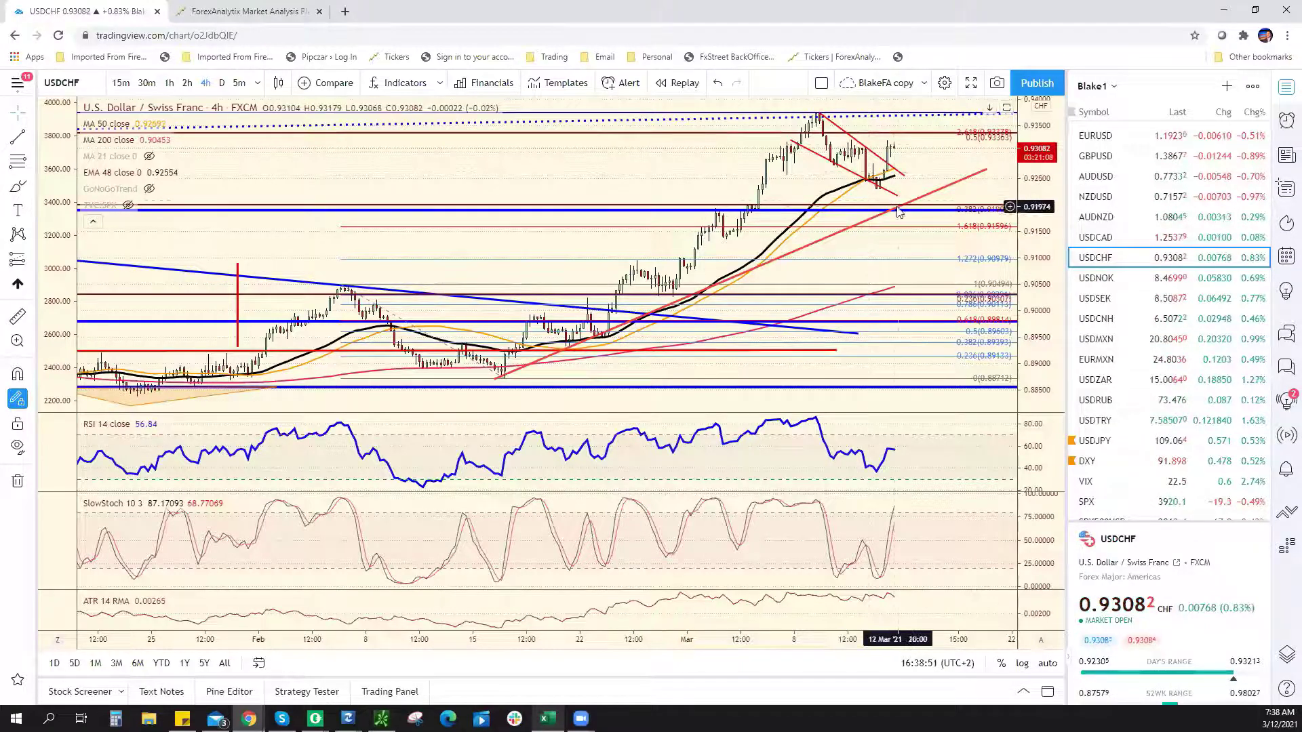
pyautogui.scroll(-2, 902, 210)
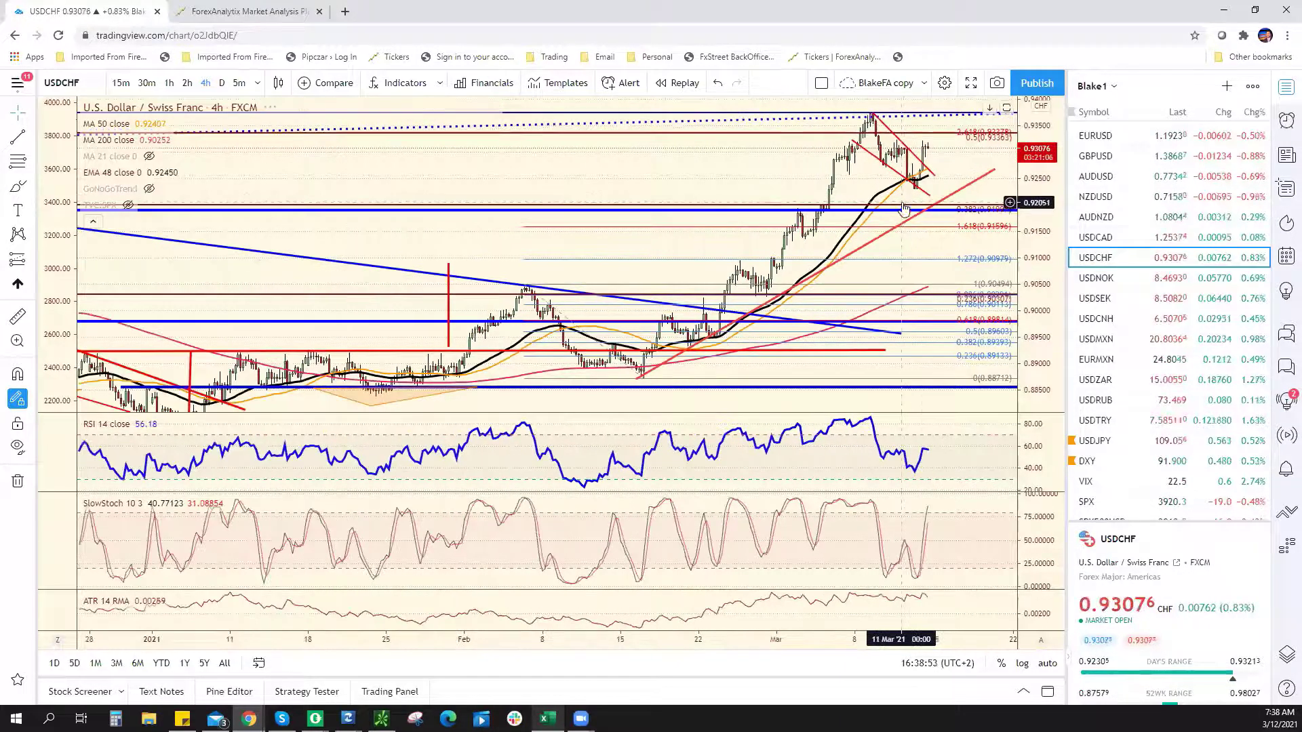
pyautogui.scroll(1, 904, 208)
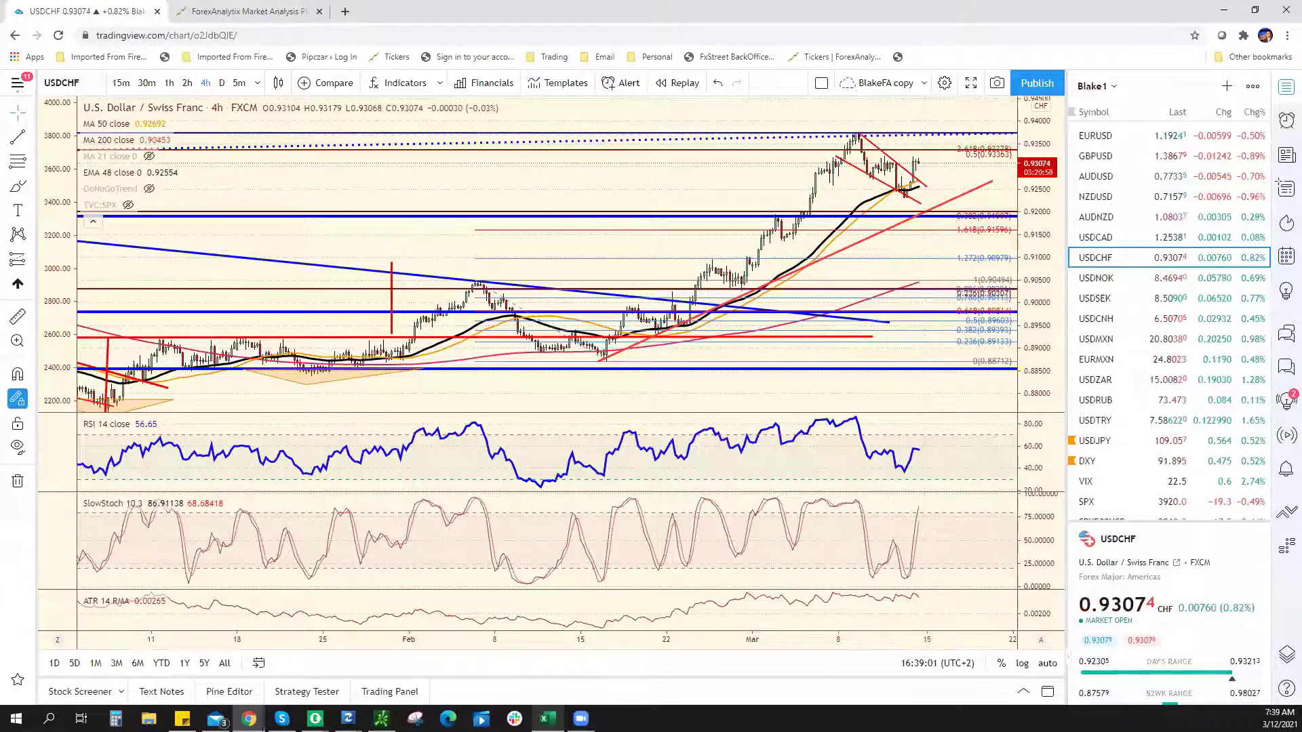
pyautogui.hotkey('alt', 'Tab')
pyautogui.click(523, 393)
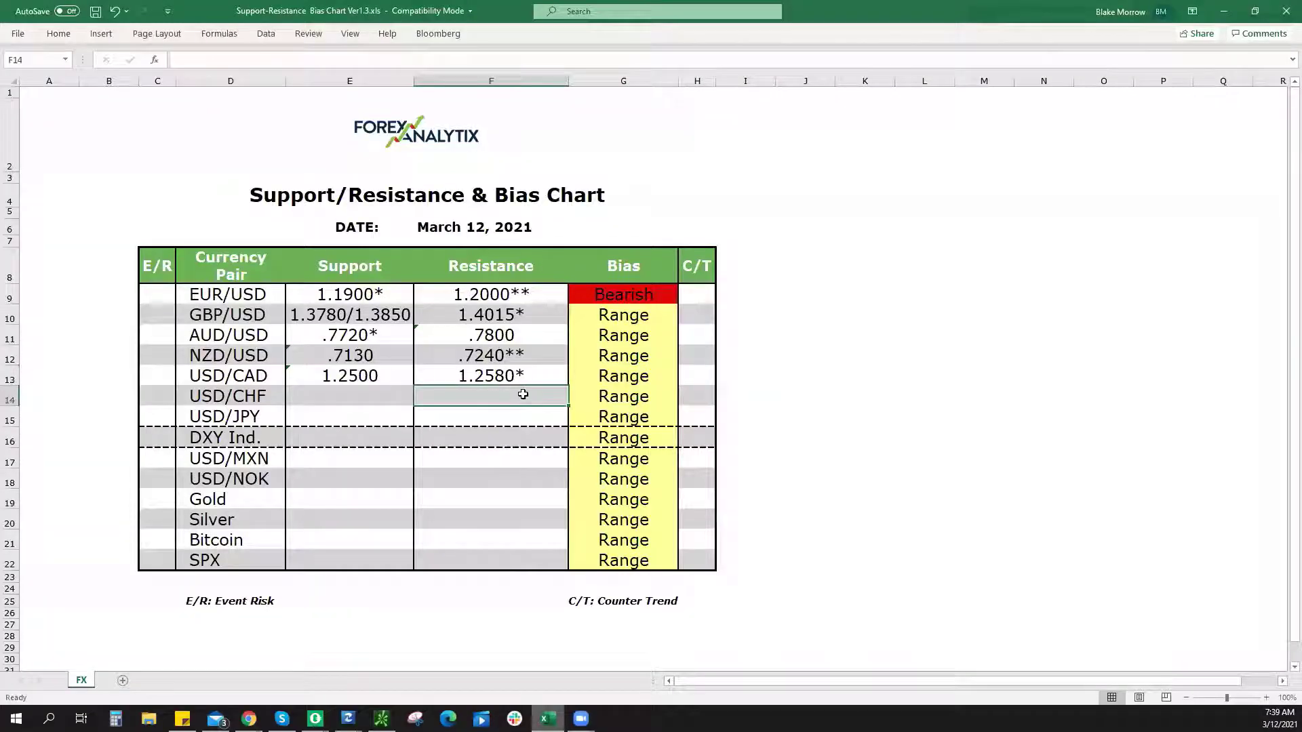
# Step: Enter USD/CHF resistance .9370 in F14 and set its bias to Bullish
pyautogui.write('.9370')
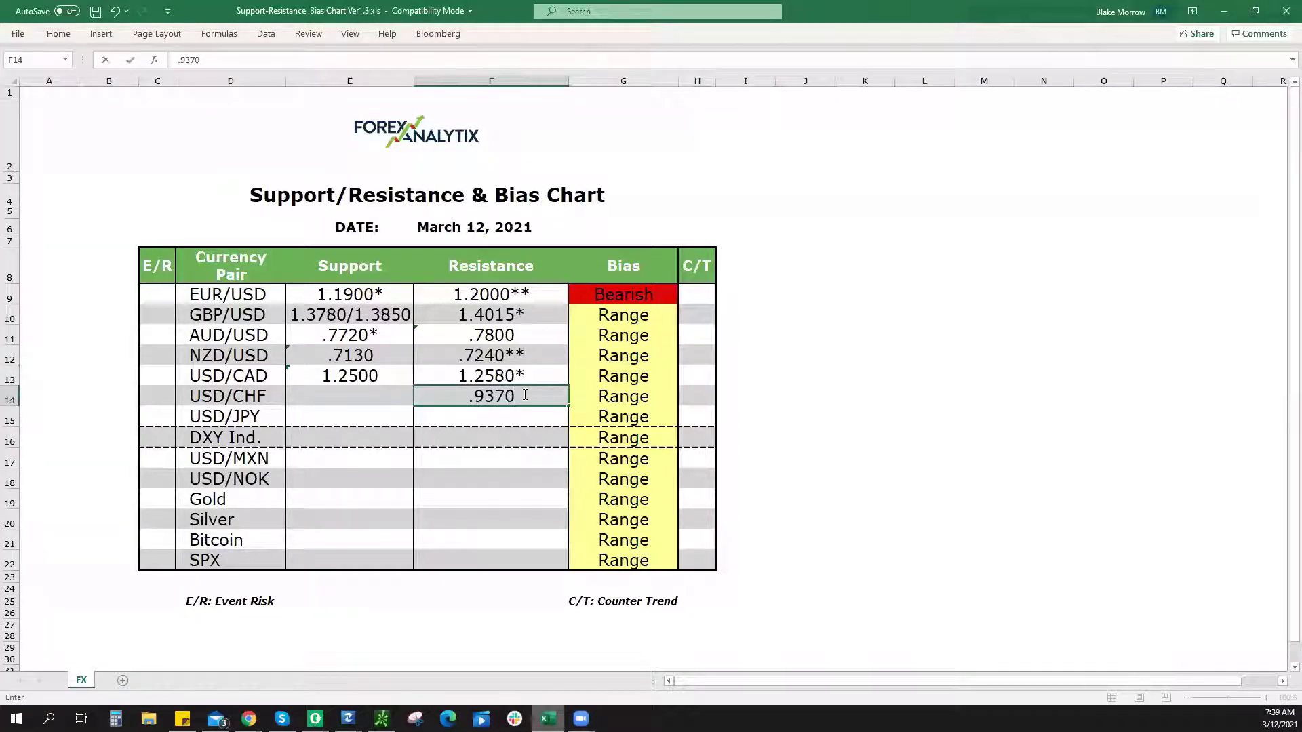
pyautogui.click(637, 399)
pyautogui.click(685, 399)
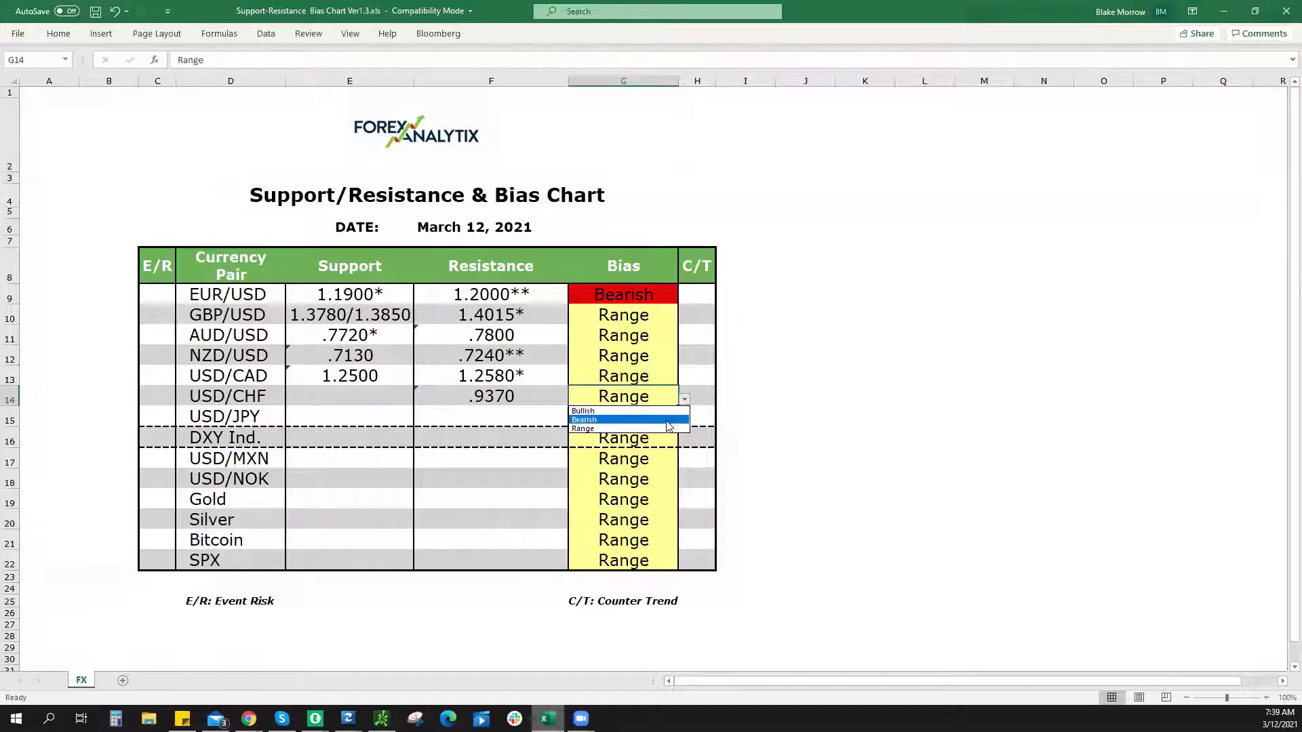
pyautogui.click(666, 410)
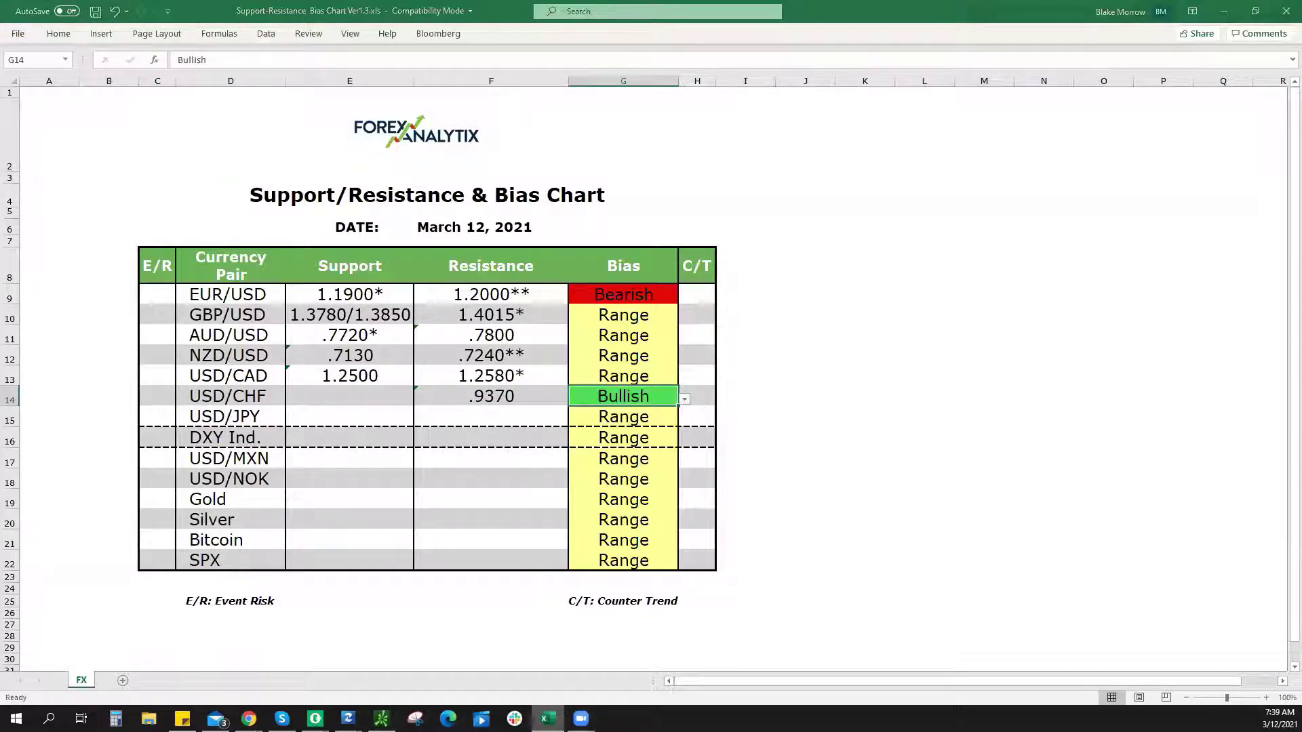
# Step: Recheck the USD/CHF chart and enter support .9270 in E14
pyautogui.hotkey('alt', 'Tab')
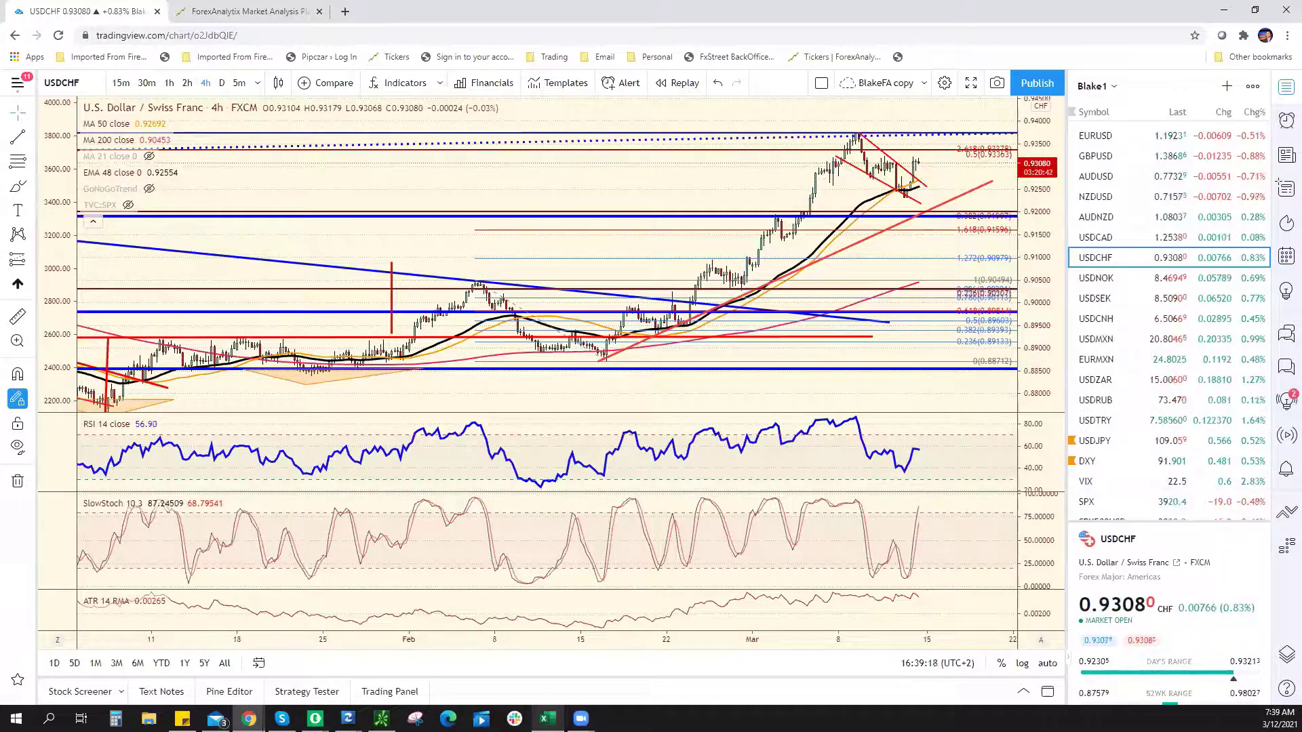
pyautogui.hotkey('alt', 'Tab')
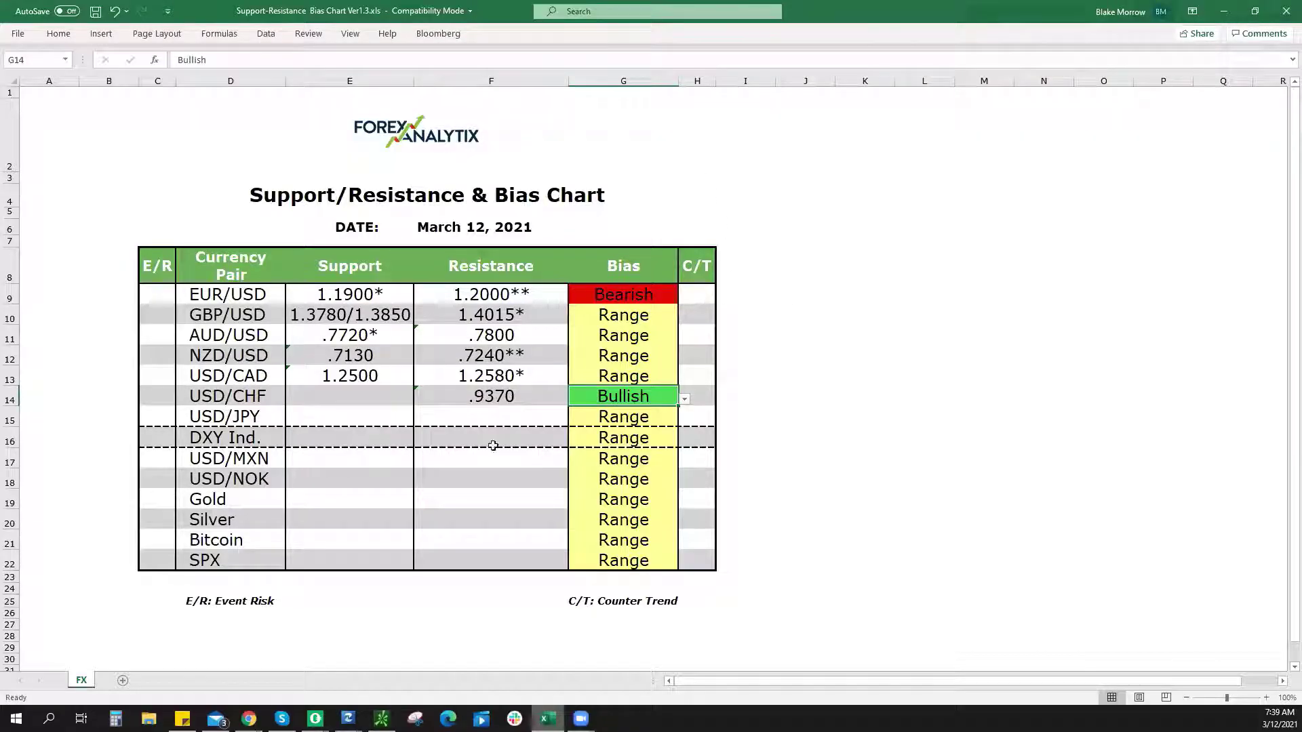
pyautogui.click(398, 396)
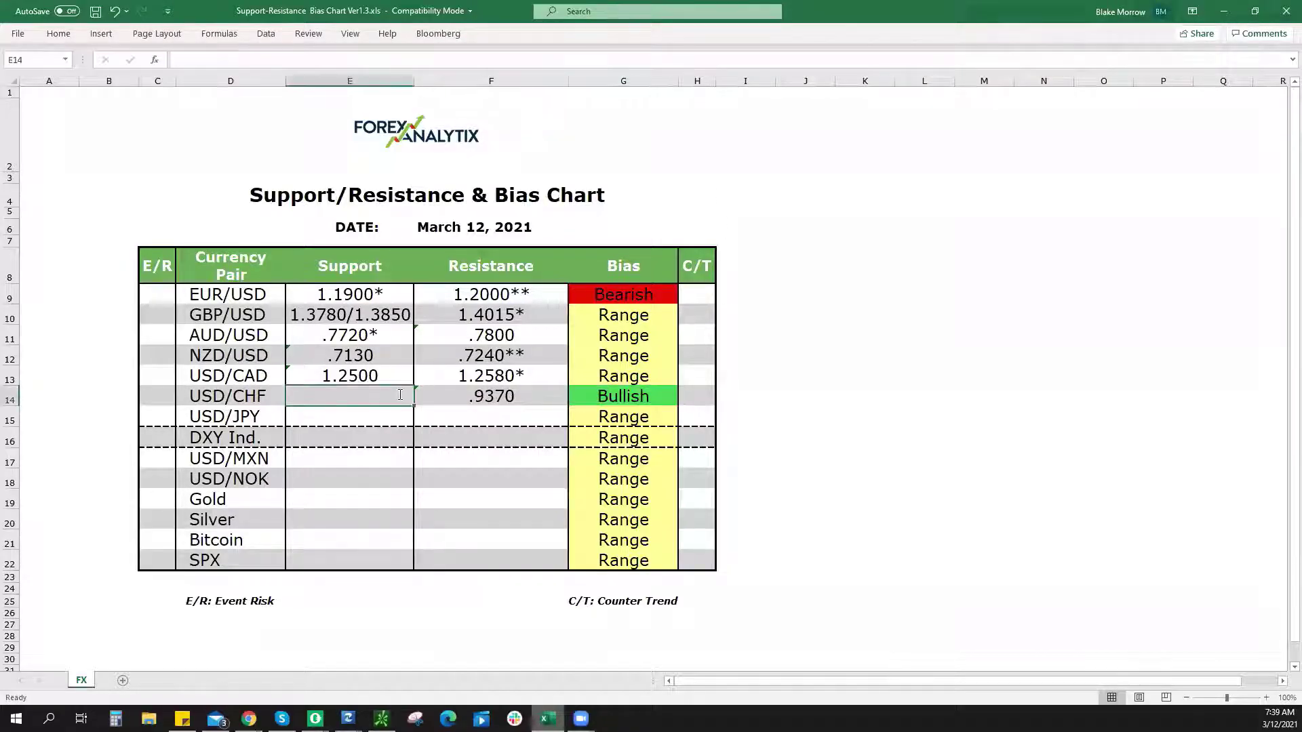
pyautogui.write('.9270')
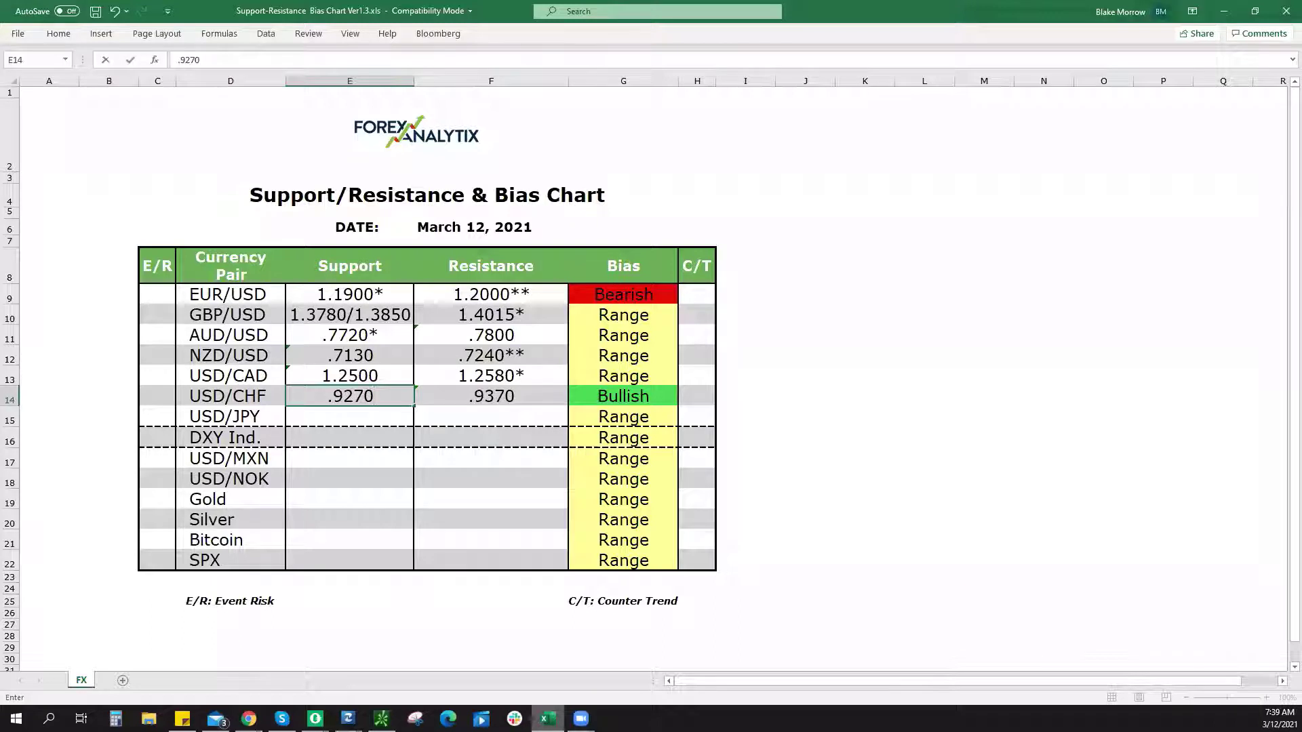
pyautogui.click(581, 718)
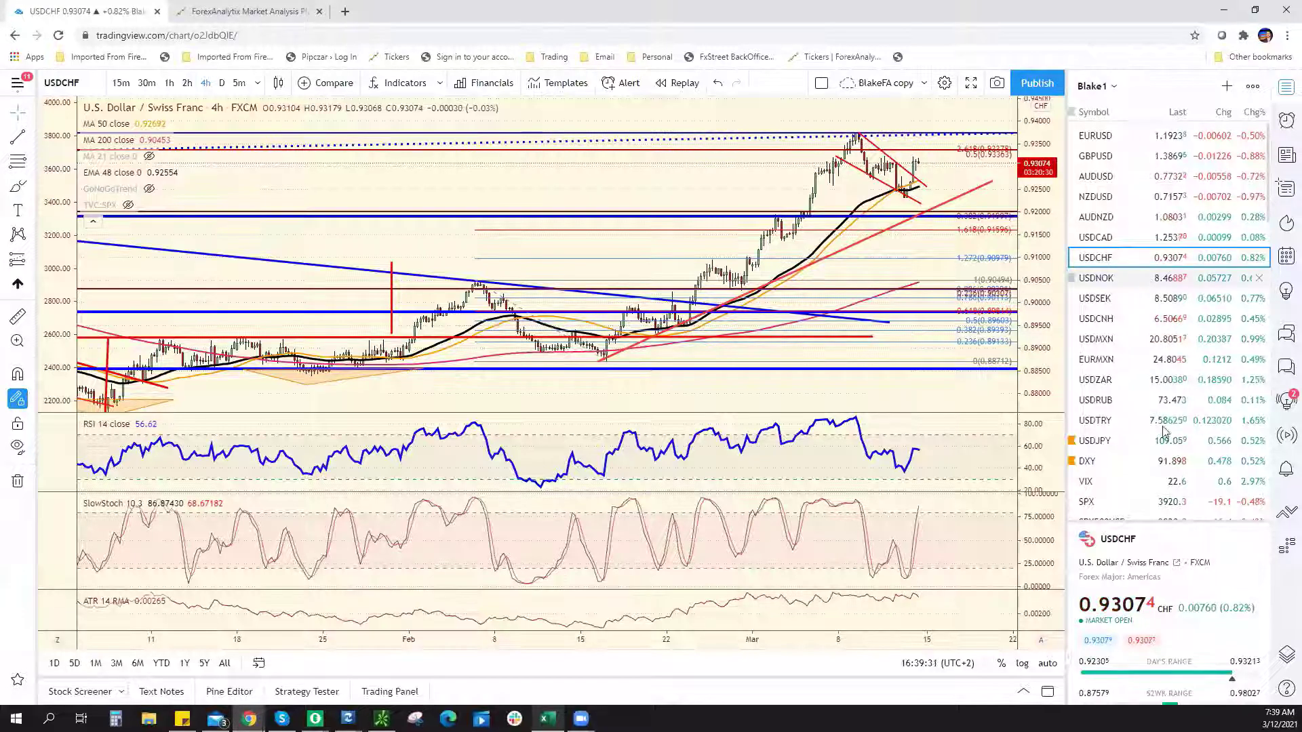
# Step: Load the USDJPY chart and view it zoomed out on daily bars
pyautogui.click(1146, 278)
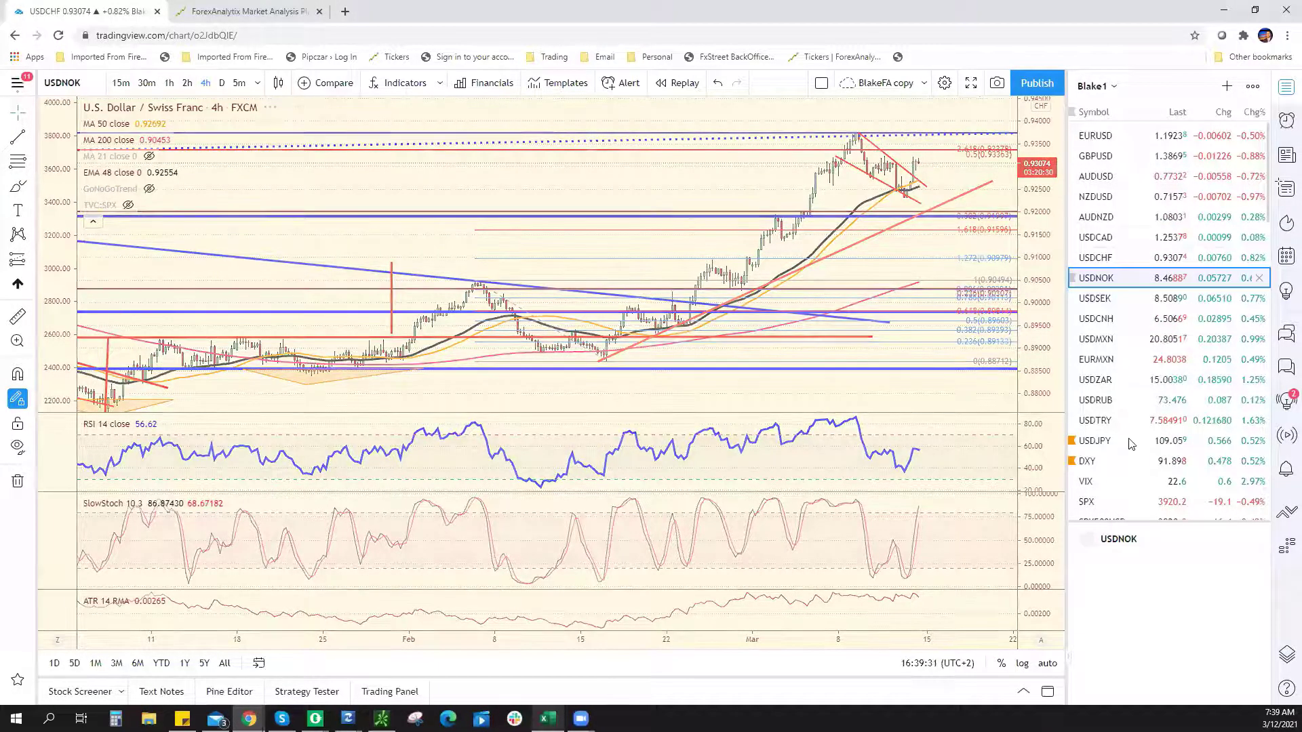
pyautogui.click(1150, 442)
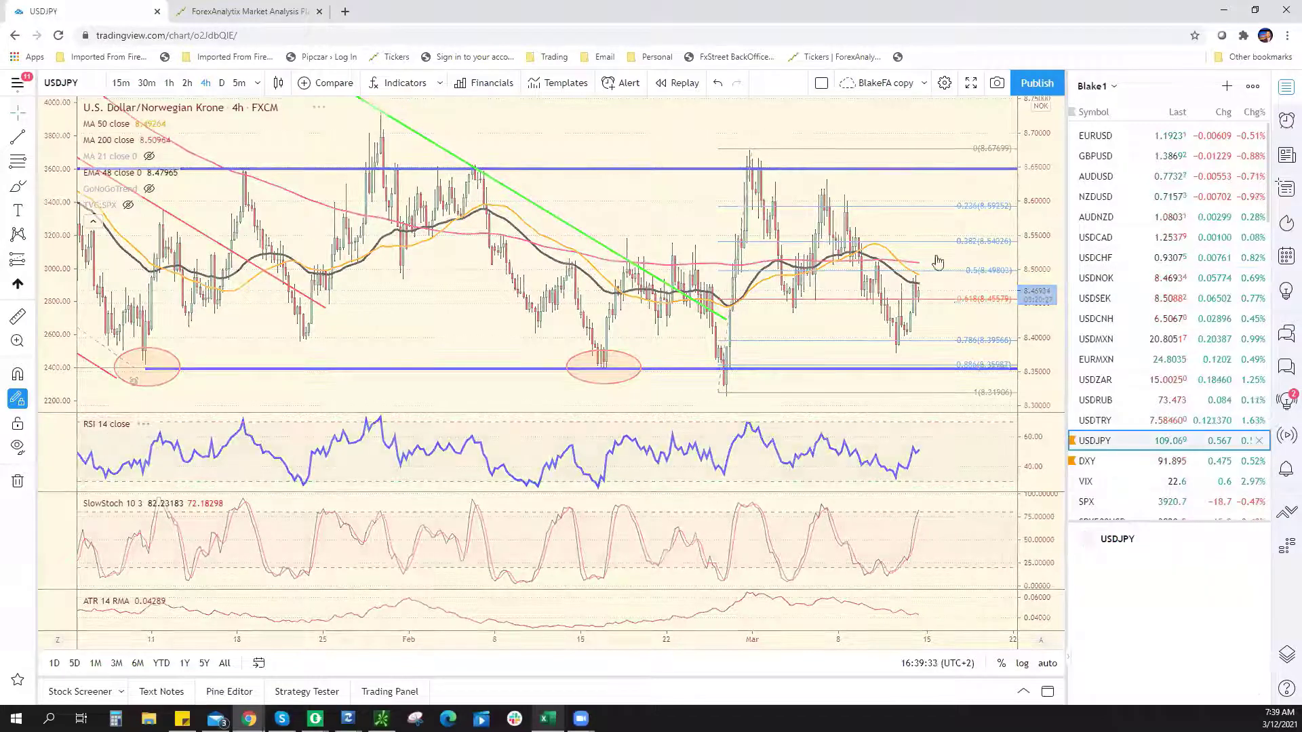
pyautogui.scroll(-4, 918, 183)
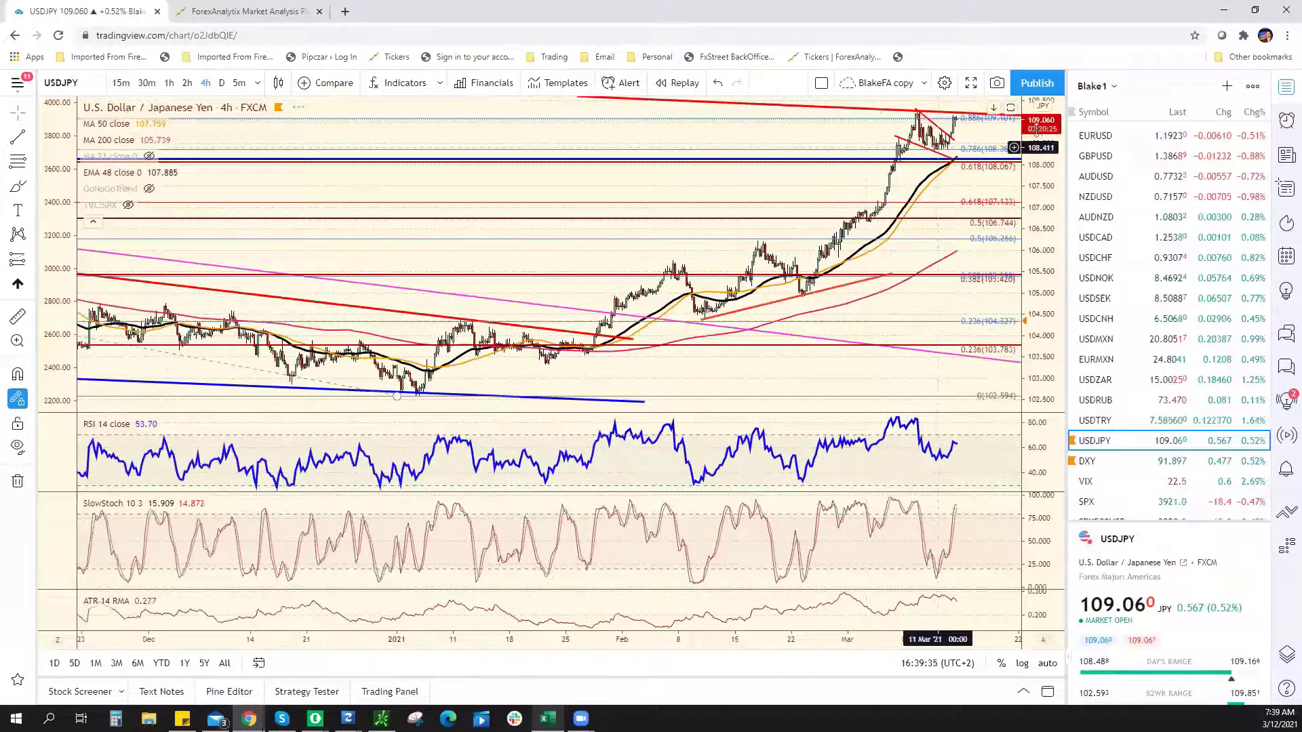
pyautogui.click(221, 83)
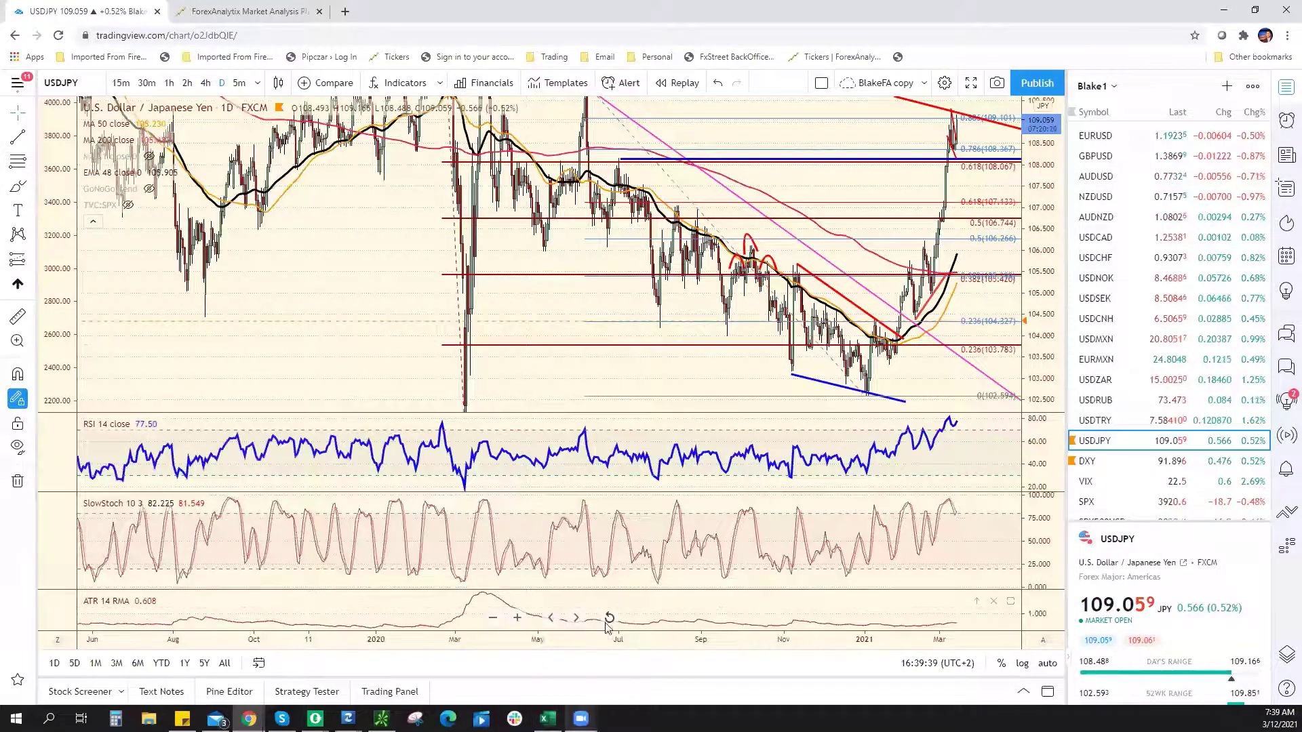
pyautogui.scroll(-5, 658, 436)
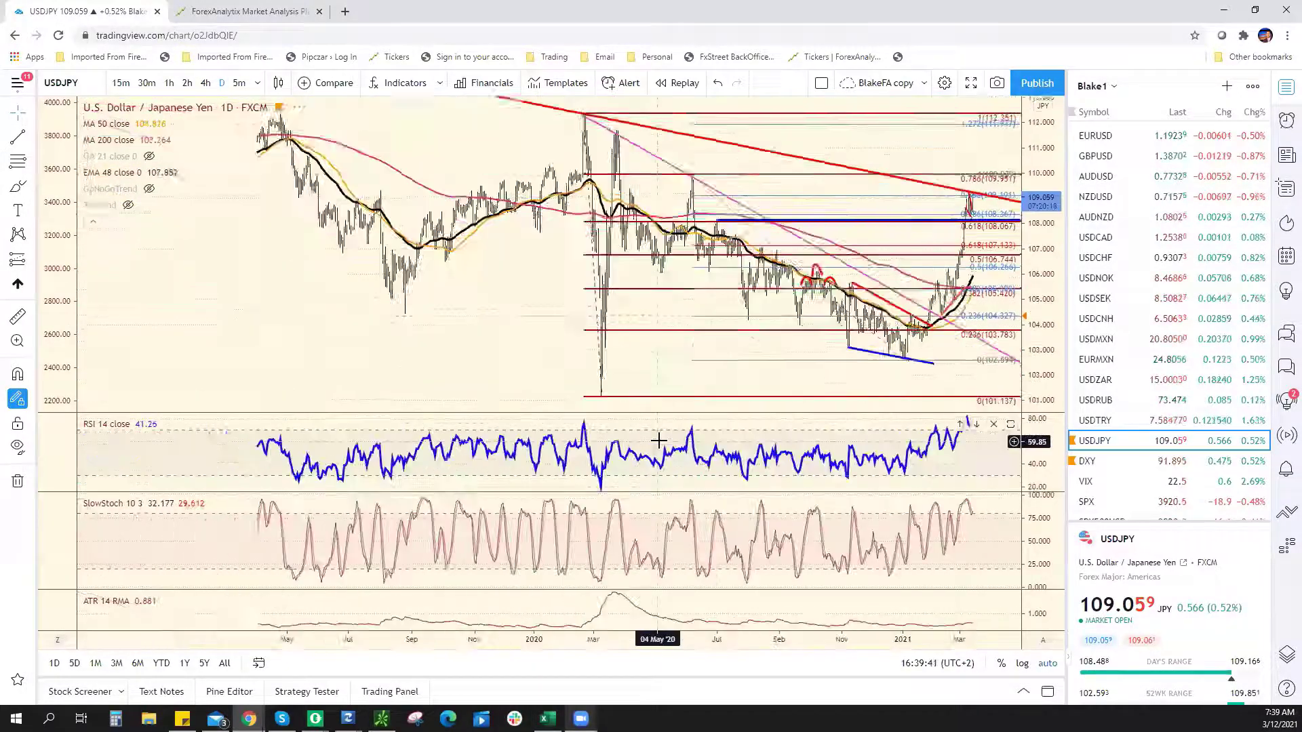
pyautogui.scroll(-10, 659, 438)
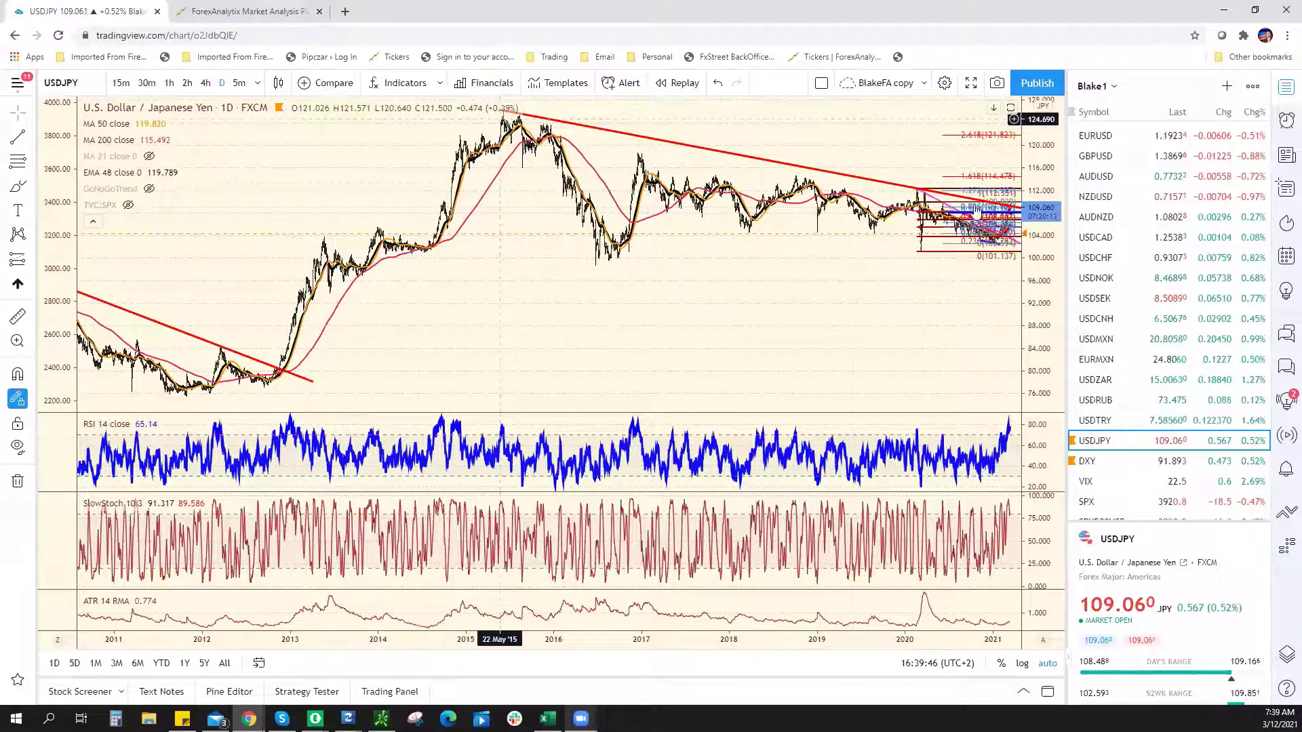
# Step: Return the USDJPY chart to the 4-hour interval, zoomed back in
pyautogui.click(205, 83)
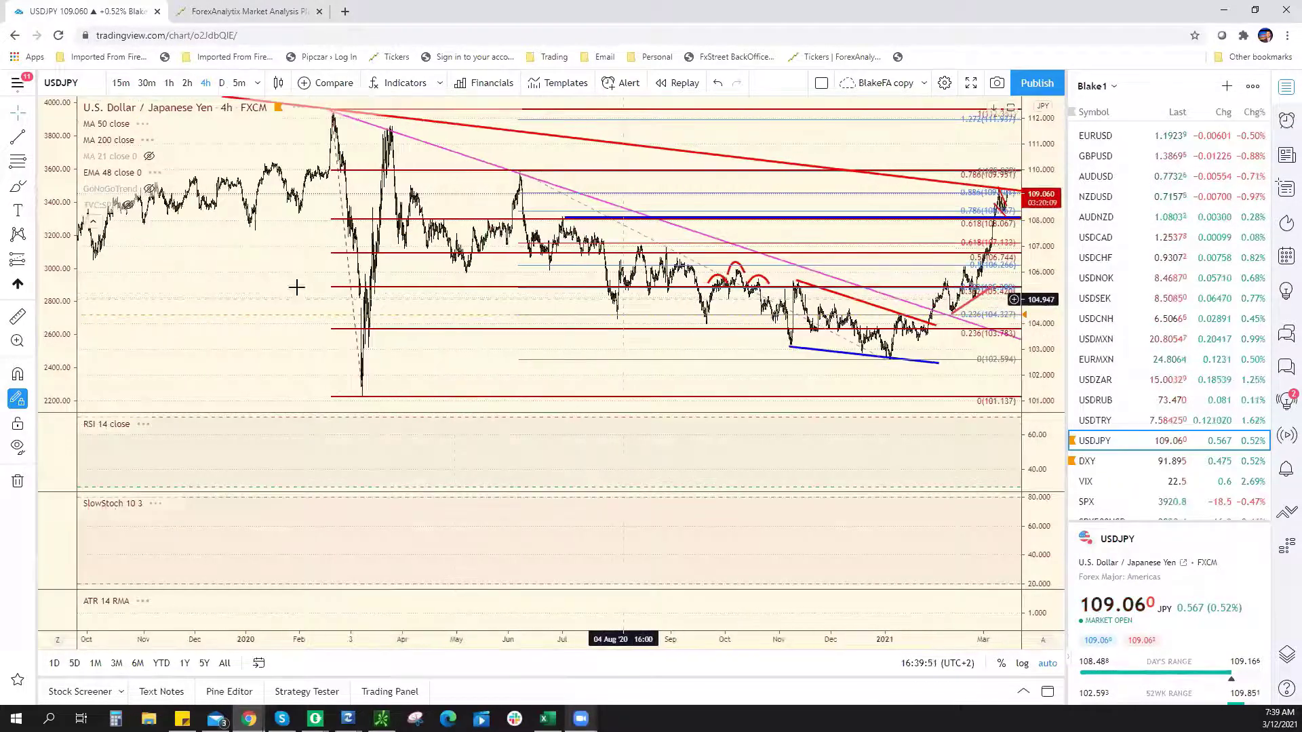
pyautogui.scroll(8, 282, 291)
pyautogui.scroll(3, 817, 116)
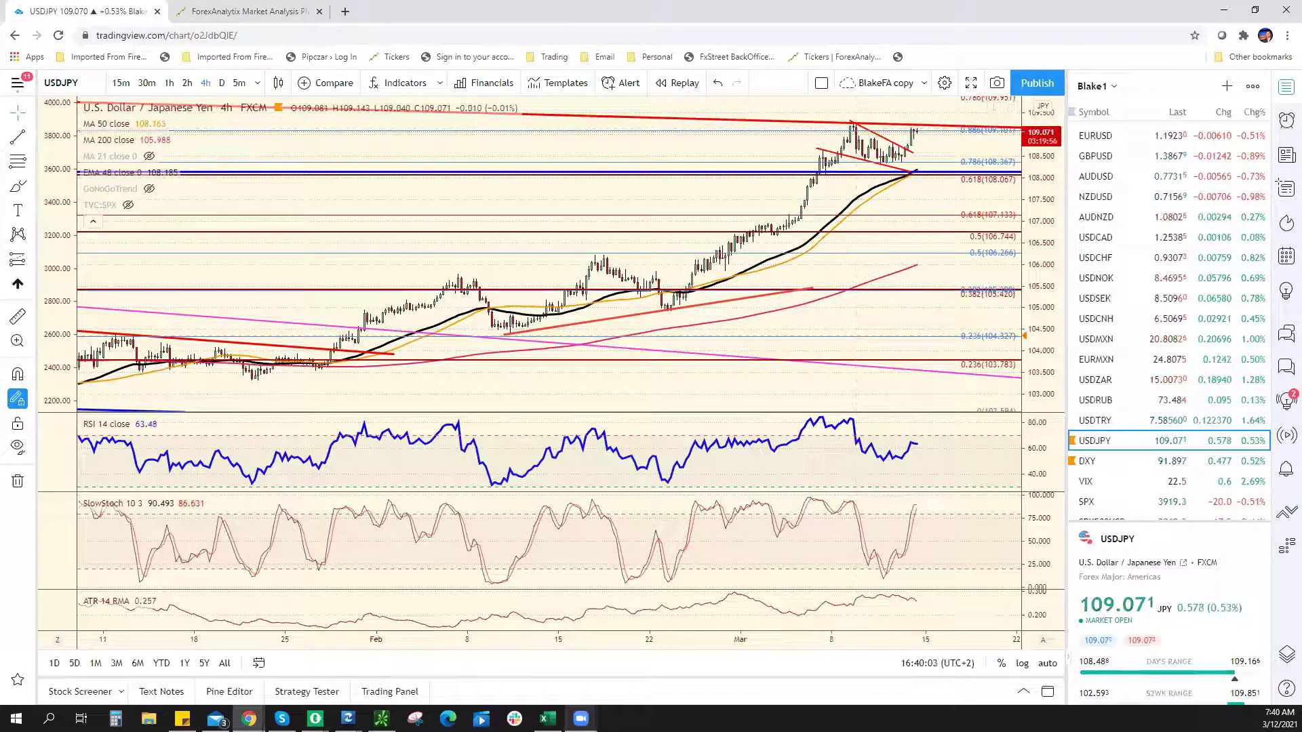
pyautogui.click(548, 718)
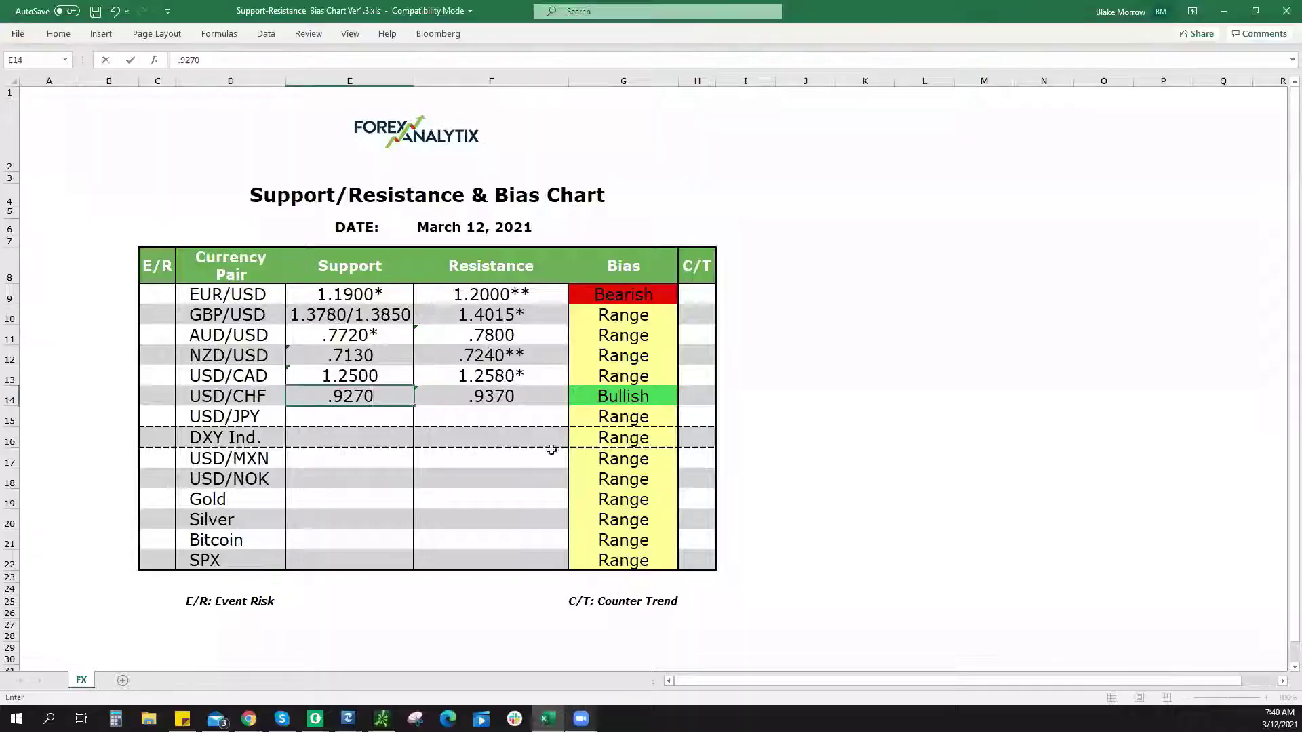
# Step: Enter USD/JPY resistance 109.20**** in F15 and set its bias to Bullish
pyautogui.click(525, 421)
pyautogui.write('109')
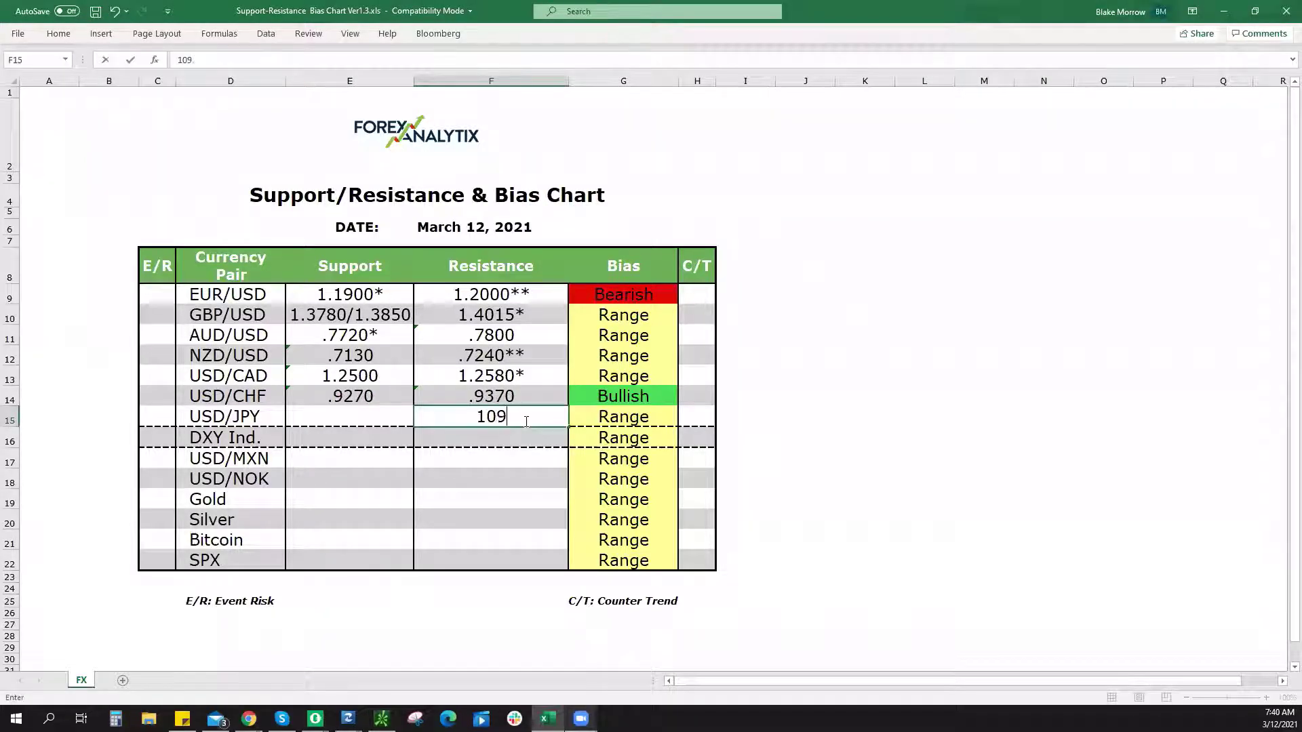
pyautogui.write('.20****')
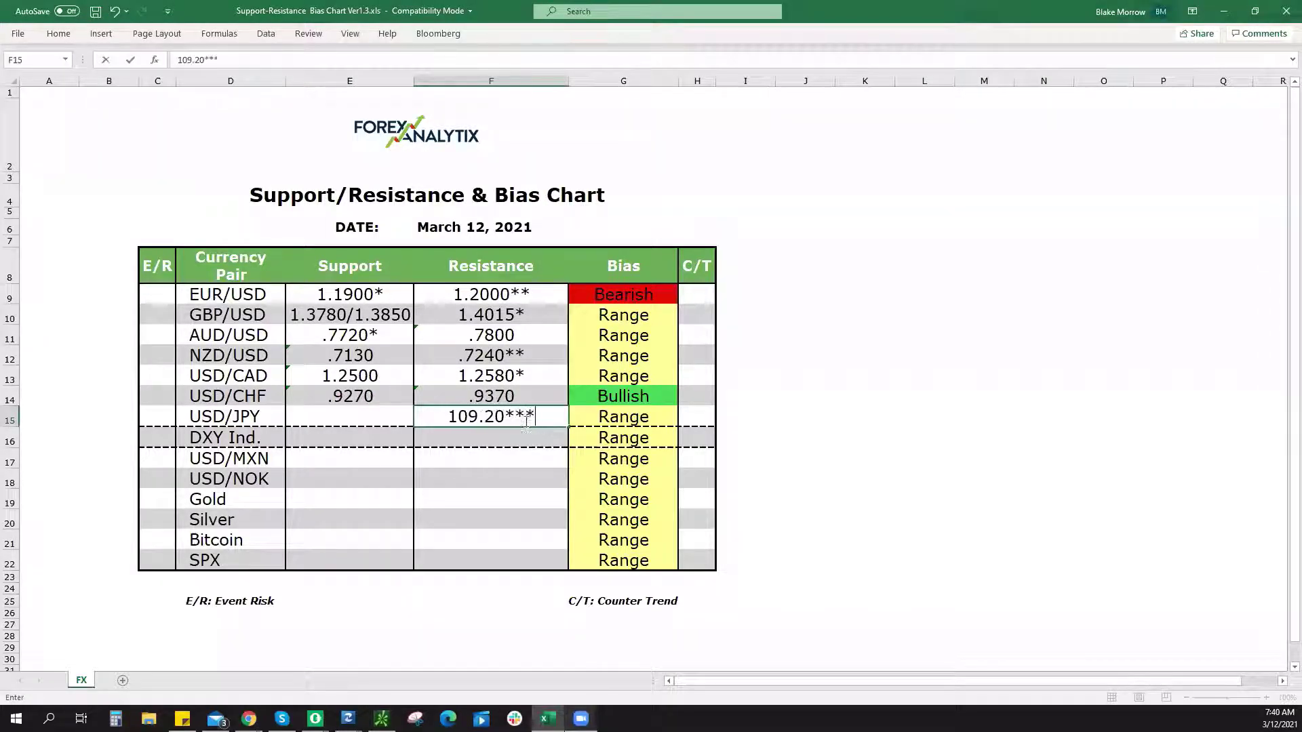
pyautogui.click(675, 421)
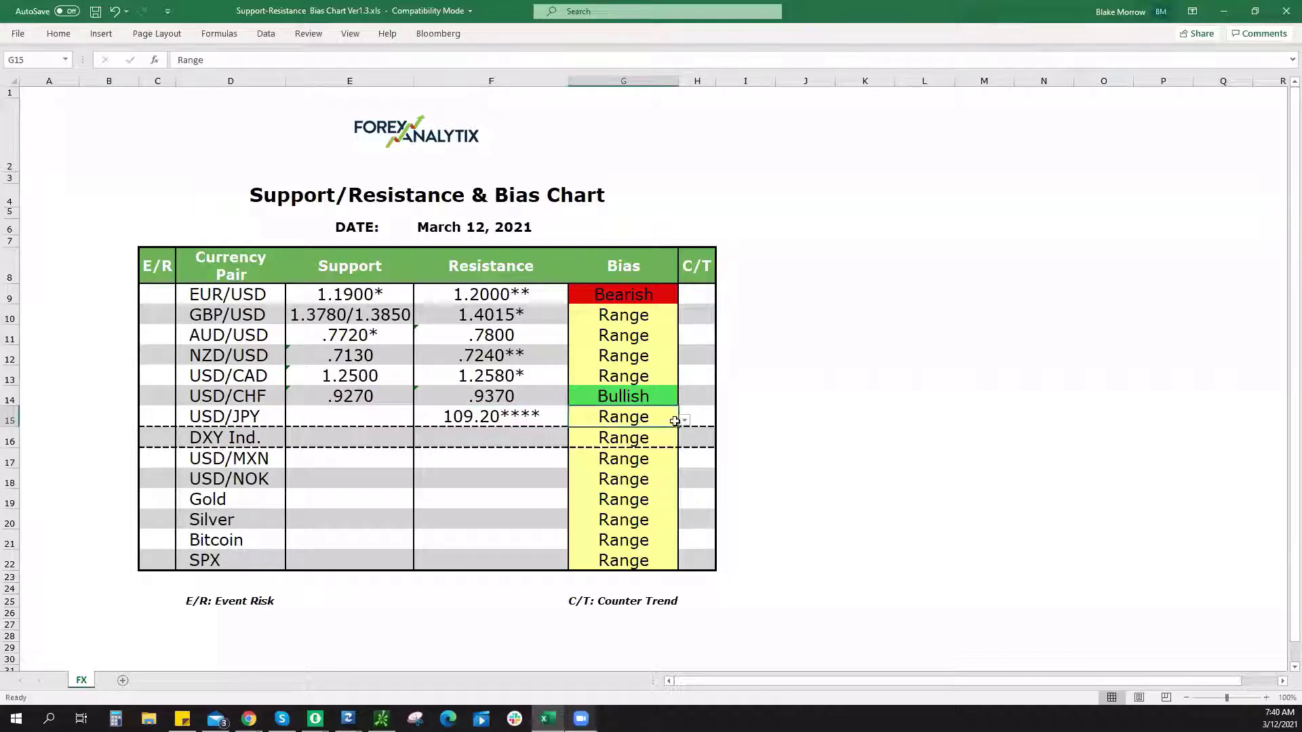
pyautogui.click(685, 421)
pyautogui.click(664, 424)
pyautogui.click(685, 421)
pyautogui.click(657, 441)
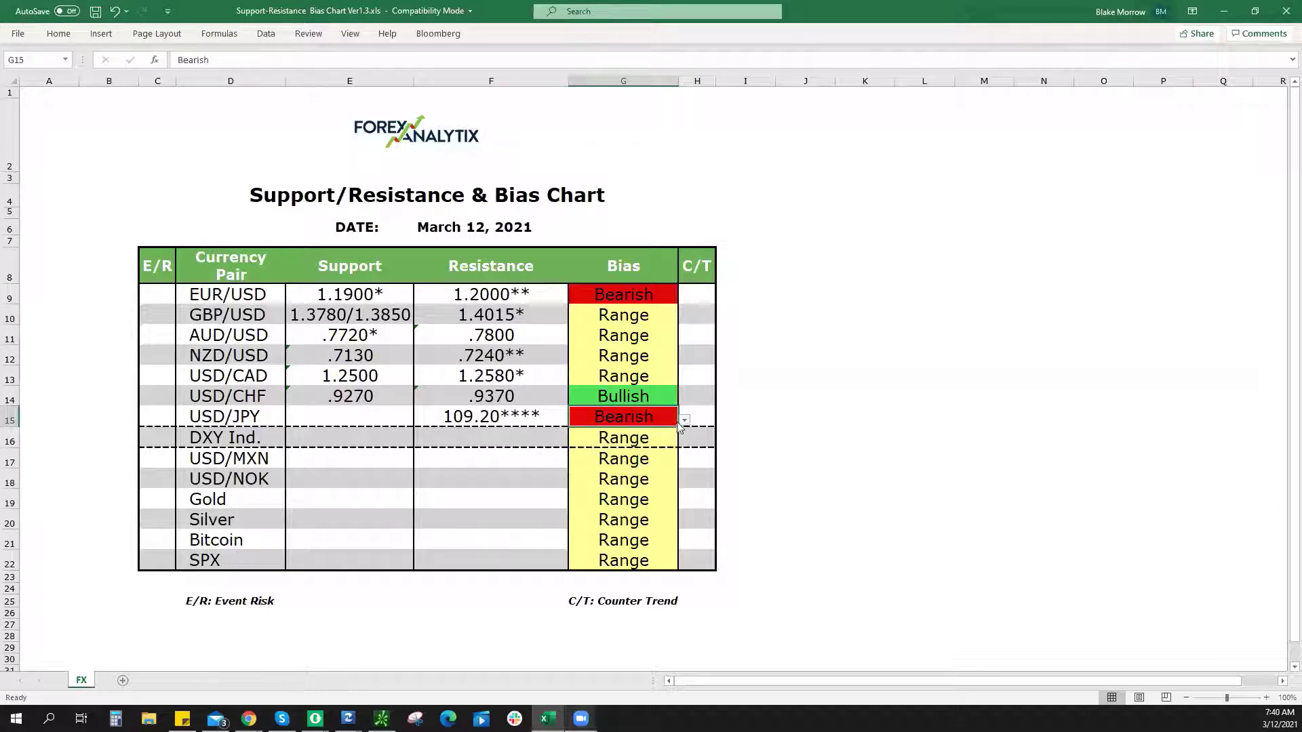
pyautogui.click(685, 421)
pyautogui.click(659, 432)
# Step: Enter USD/JPY support 108.20 in E15
pyautogui.click(340, 417)
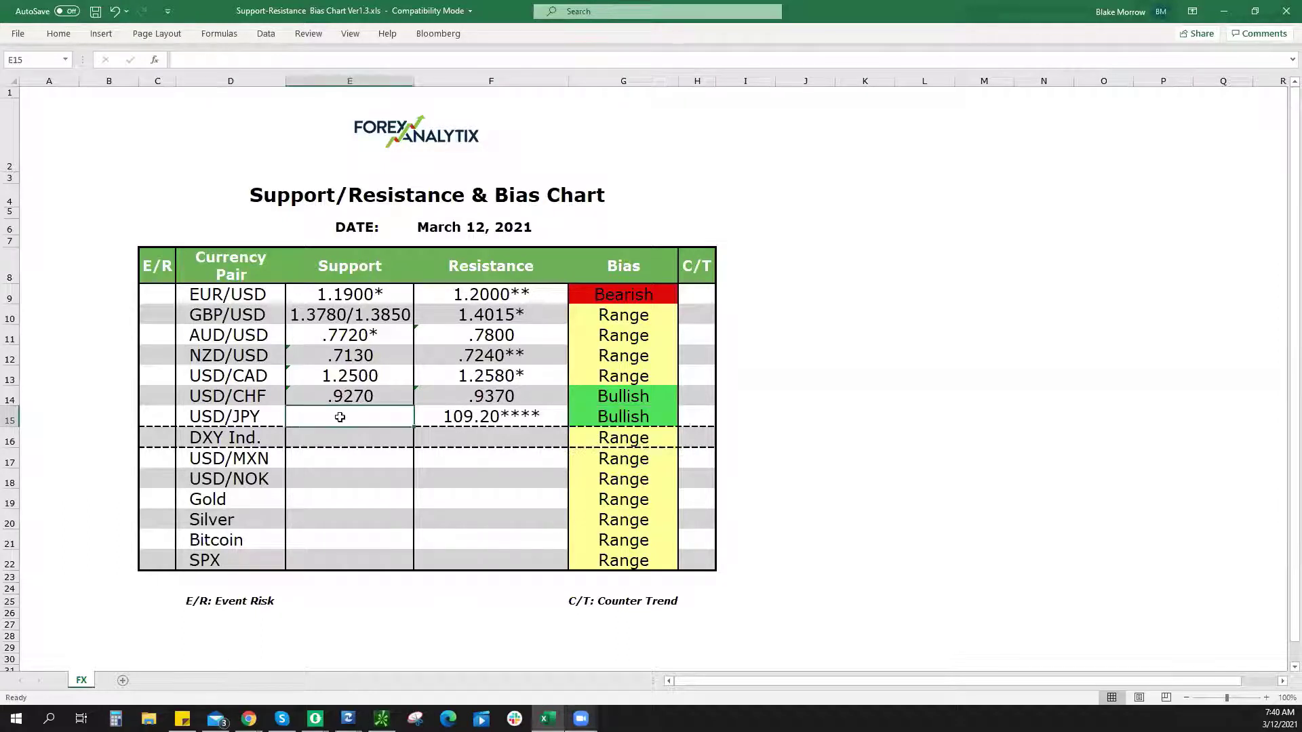
pyautogui.write('108.20')
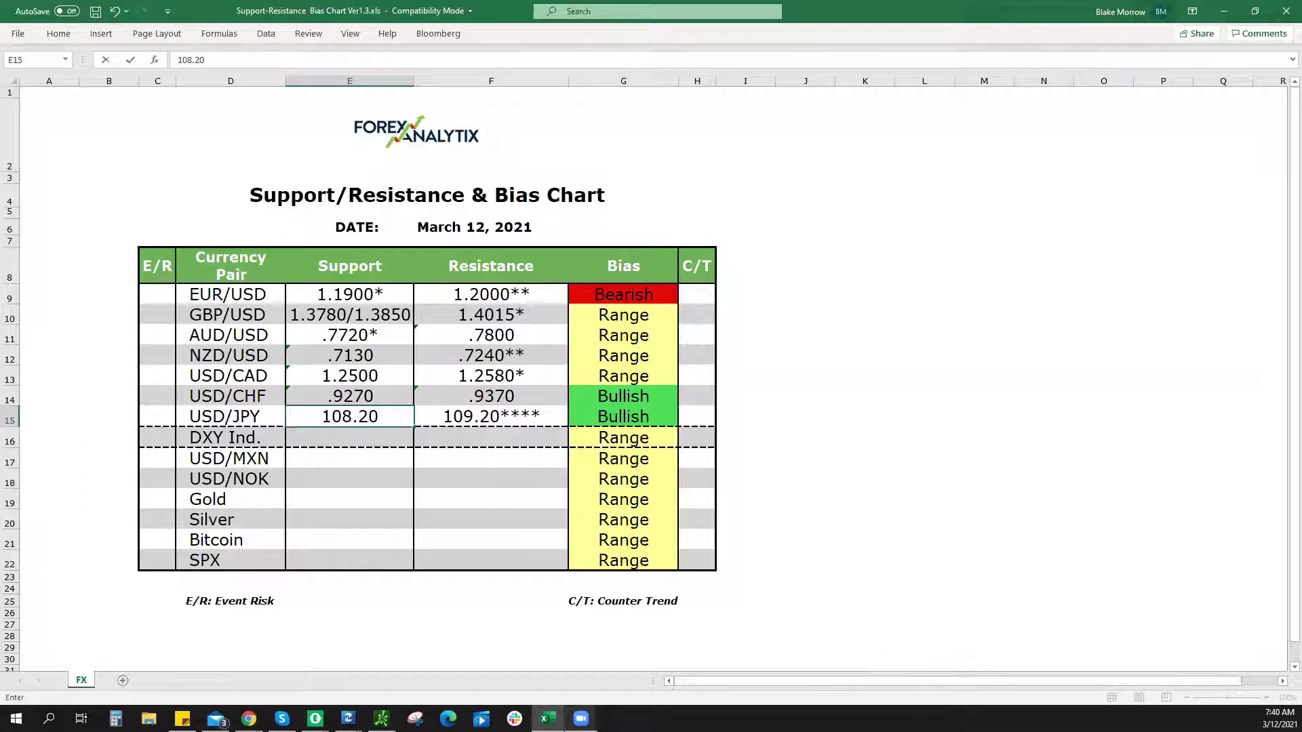
pyautogui.hotkey('alt', 'Tab')
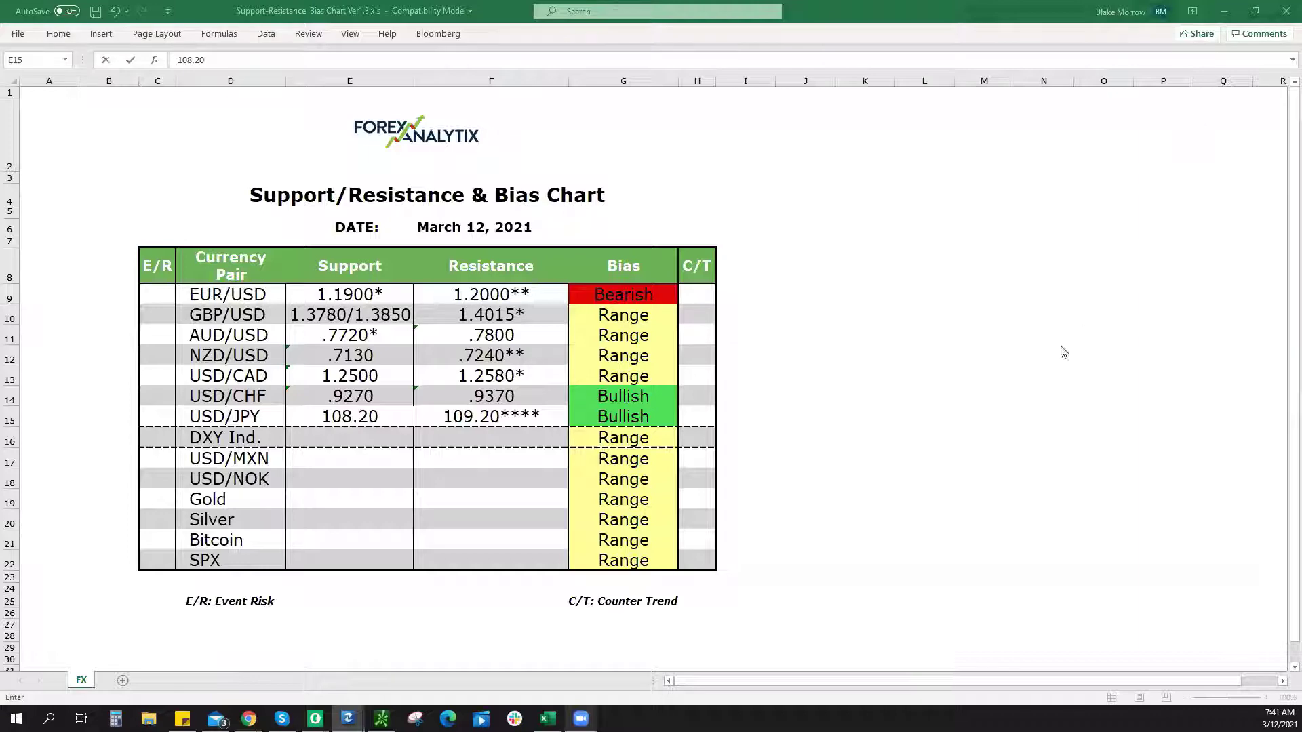
# Step: Switch from the Excel bias chart to the TradingView 4-hour USD/JPY chart in Chrome
pyautogui.click(1208, 45)
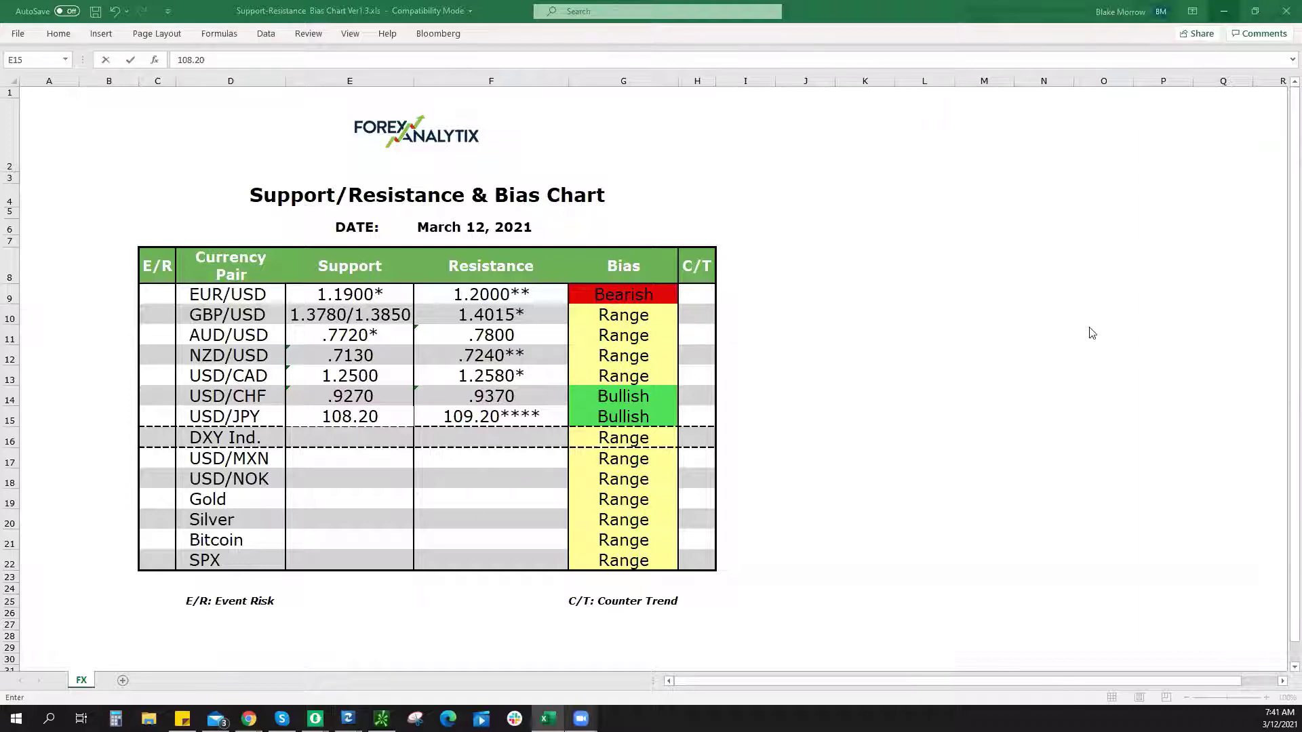
pyautogui.hotkey('alt', 'Tab')
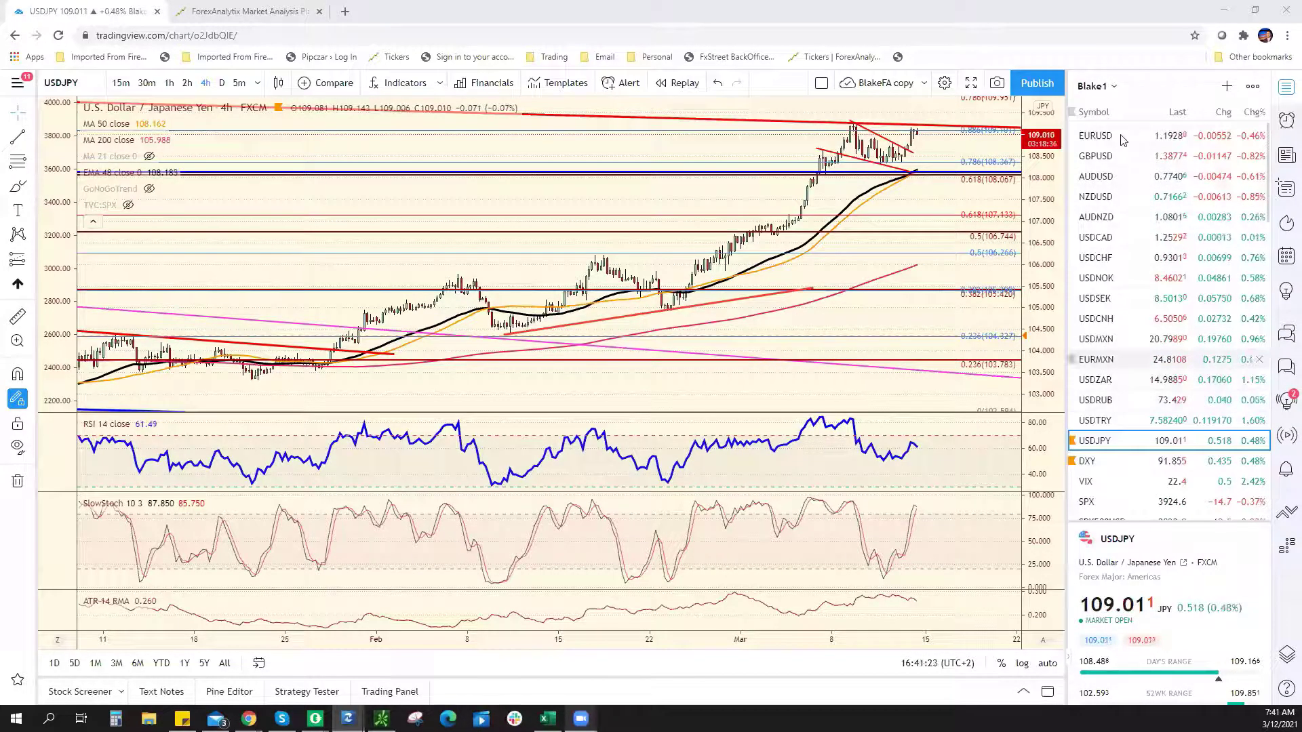
# Step: Open the USDNOK chart and pan back to show its history from December
pyautogui.click(1129, 279)
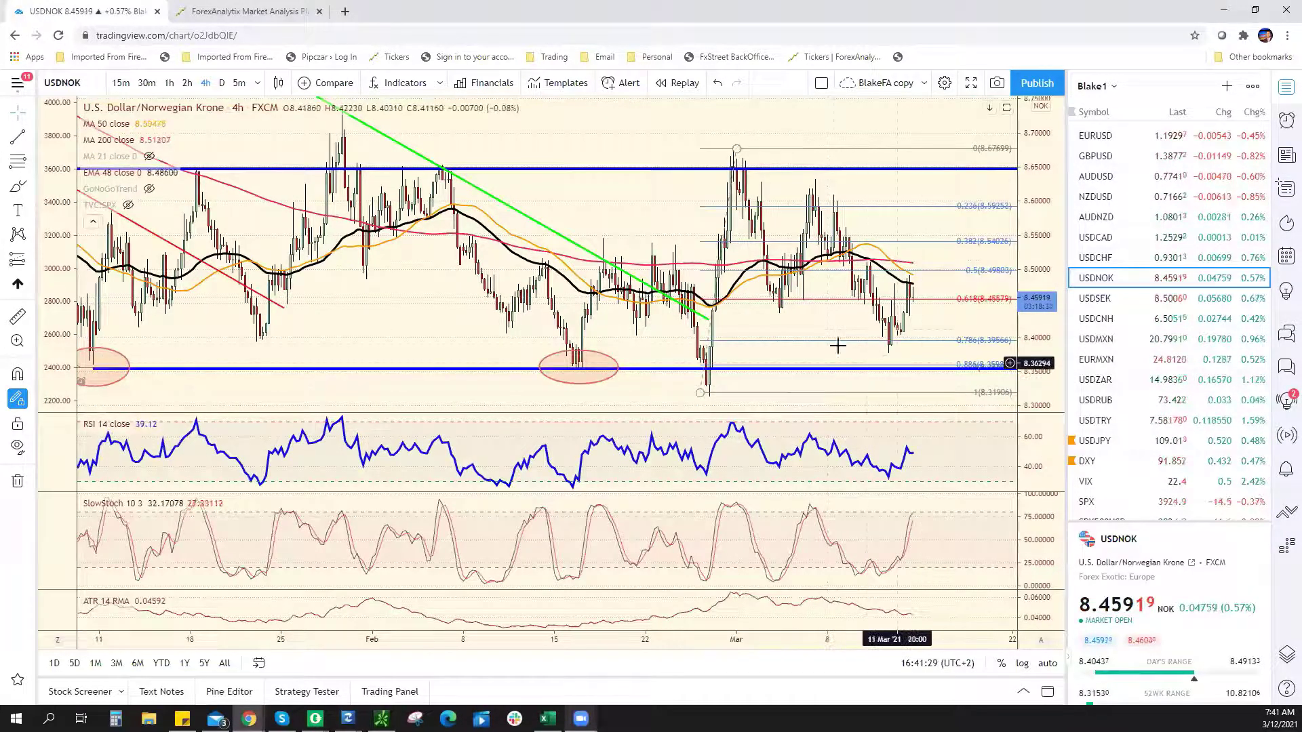
pyautogui.scroll(-3, 807, 360)
pyautogui.moveTo(806, 359); pyautogui.dragTo(944, 348)
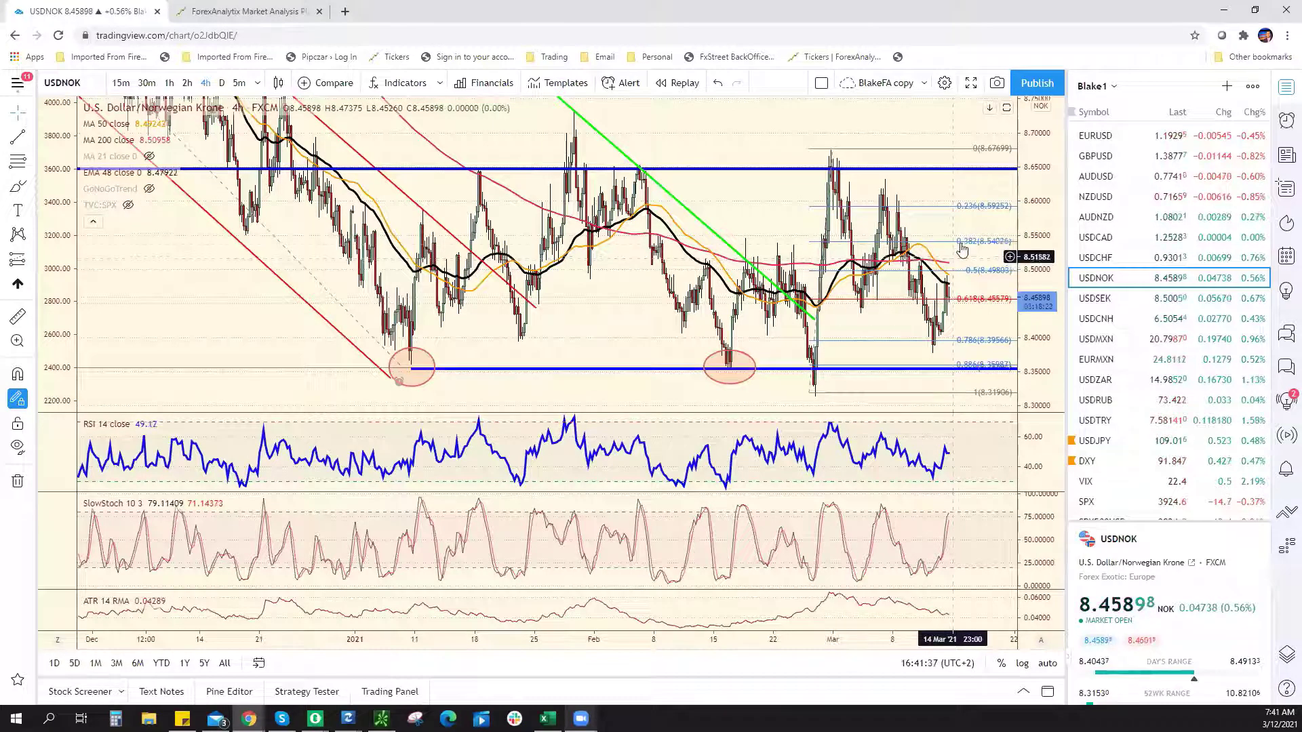
pyautogui.scroll(4, 732, 312)
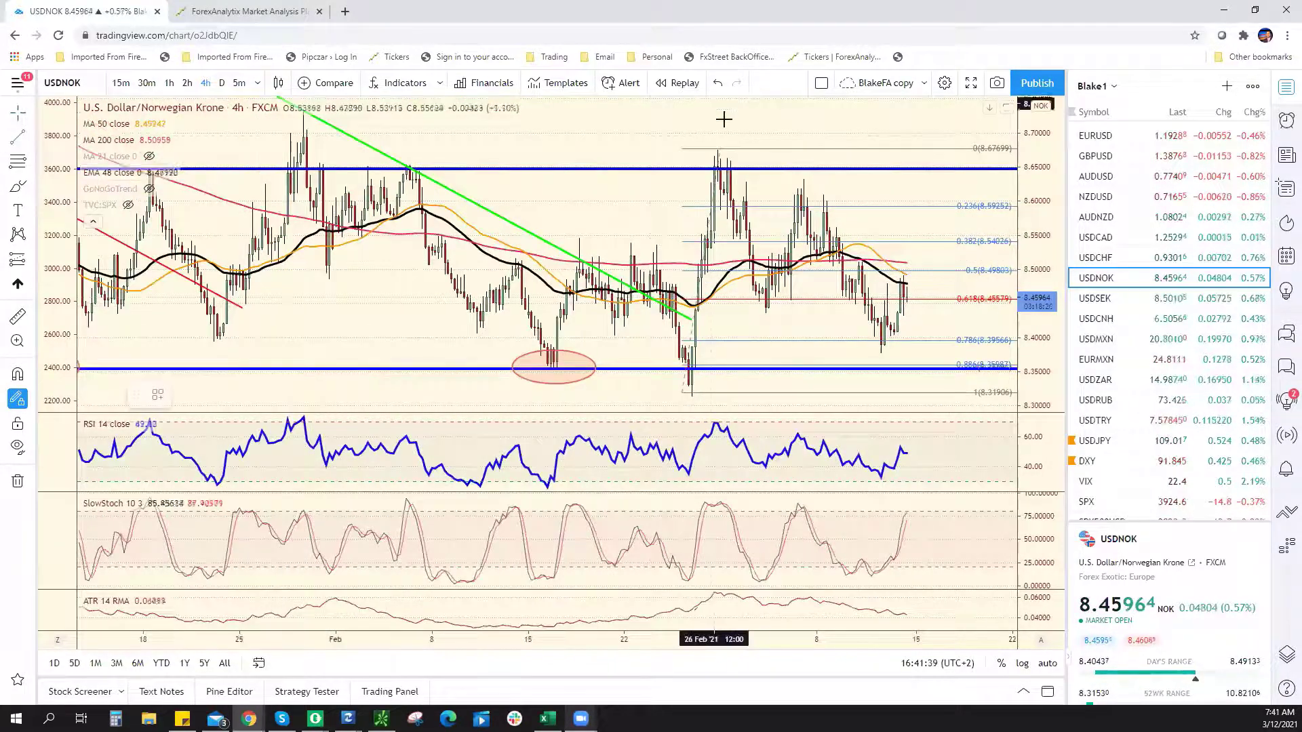
# Step: Draw a descending red trend line from the early-March high to the 0.382 level, then return to Excel
pyautogui.click(719, 147)
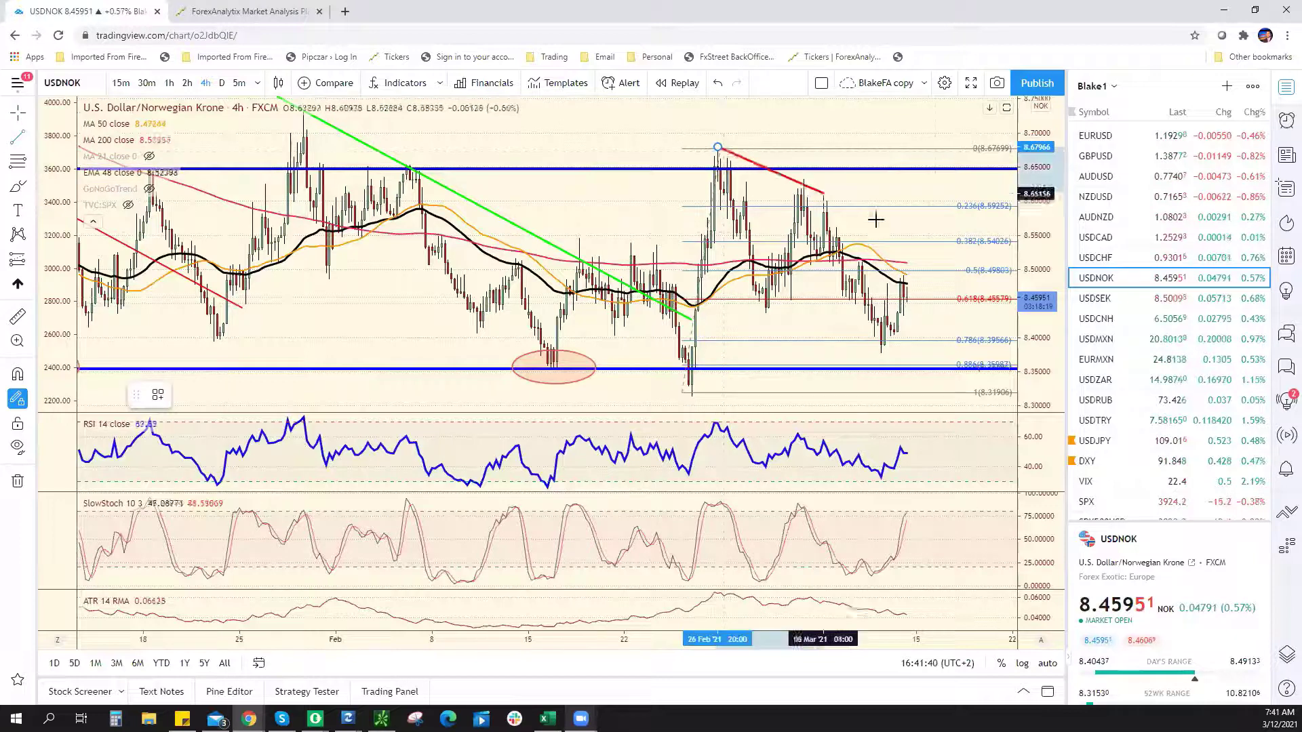
pyautogui.click(946, 251)
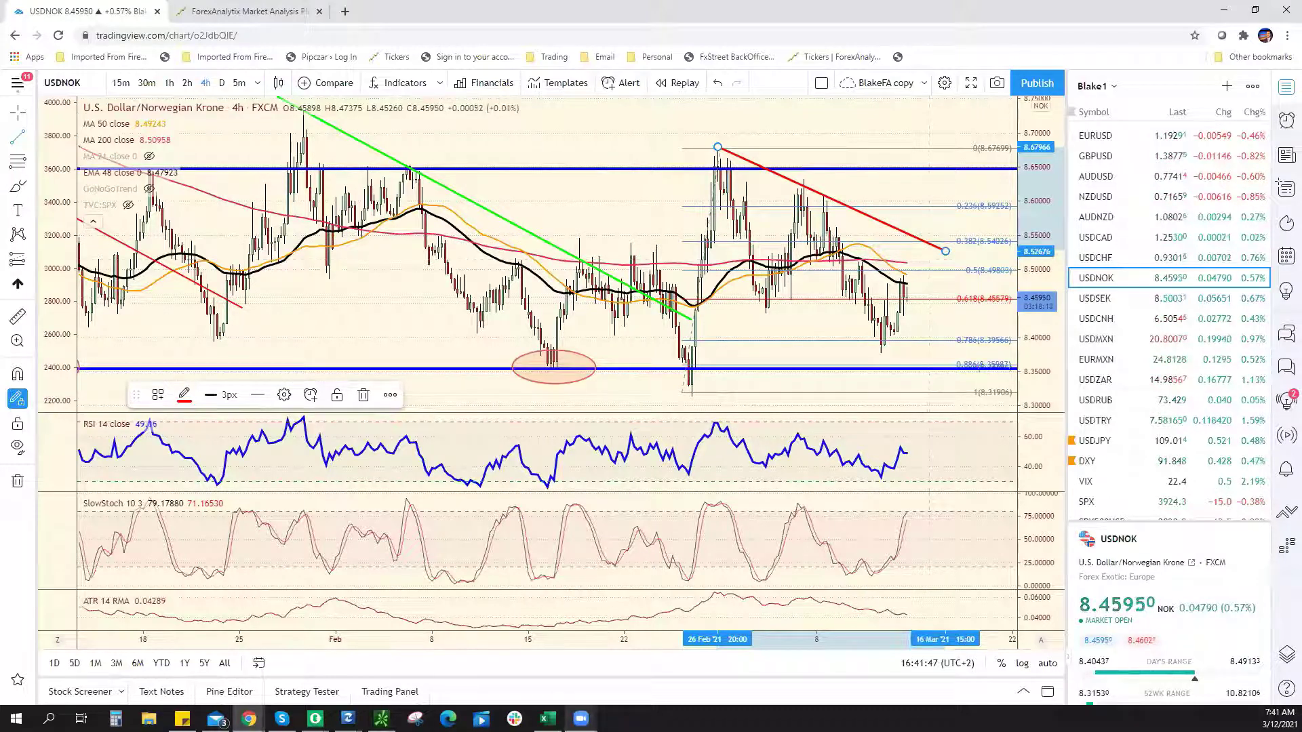
pyautogui.hotkey('alt', 'Tab')
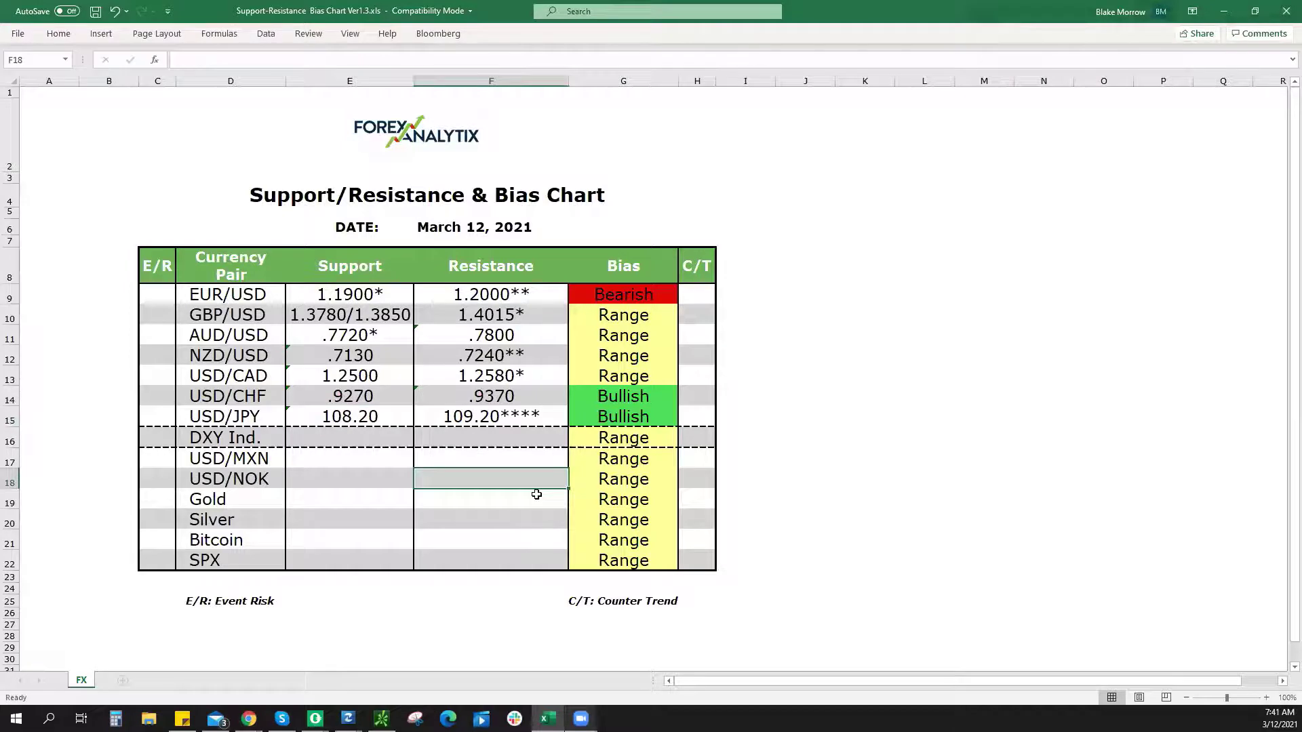
# Step: Enter USD/NOK resistance 8.5400 in F18 and support 8.4000 in E18, then return to TradingView
pyautogui.write('8.5400')
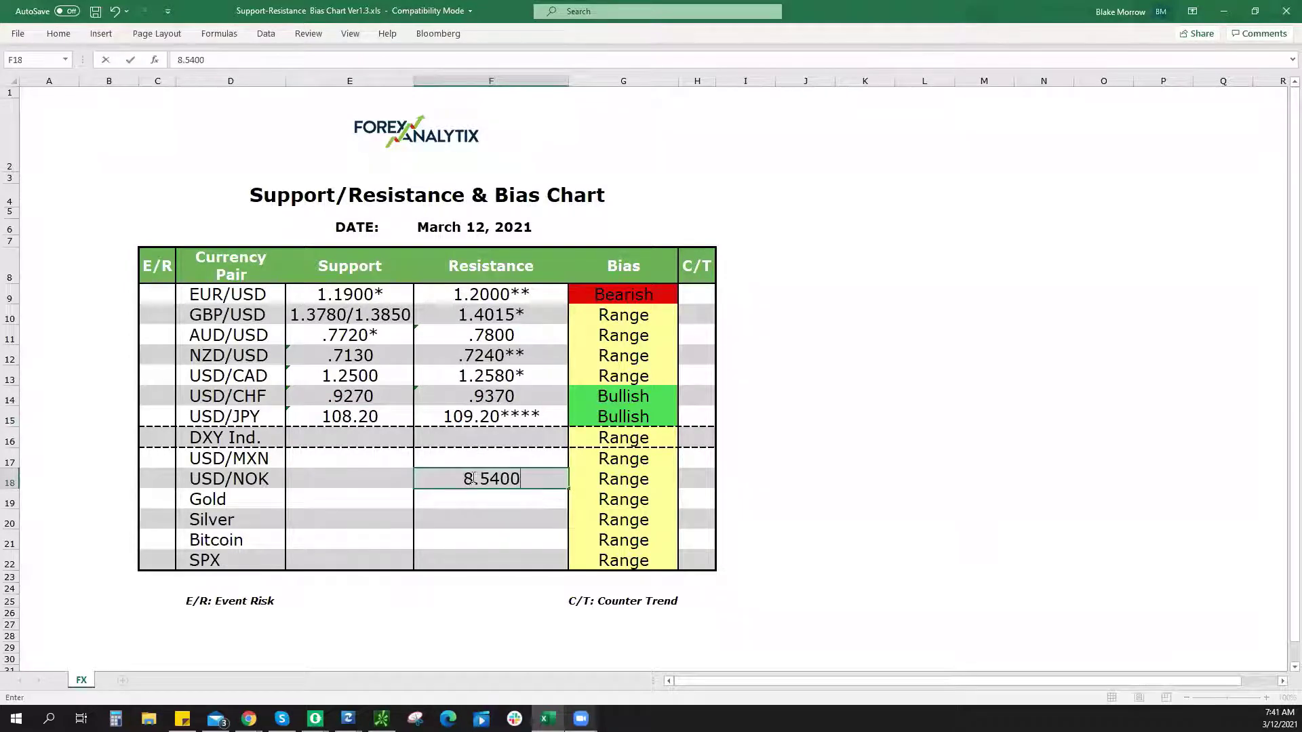
pyautogui.click(366, 479)
pyautogui.write('8.400')
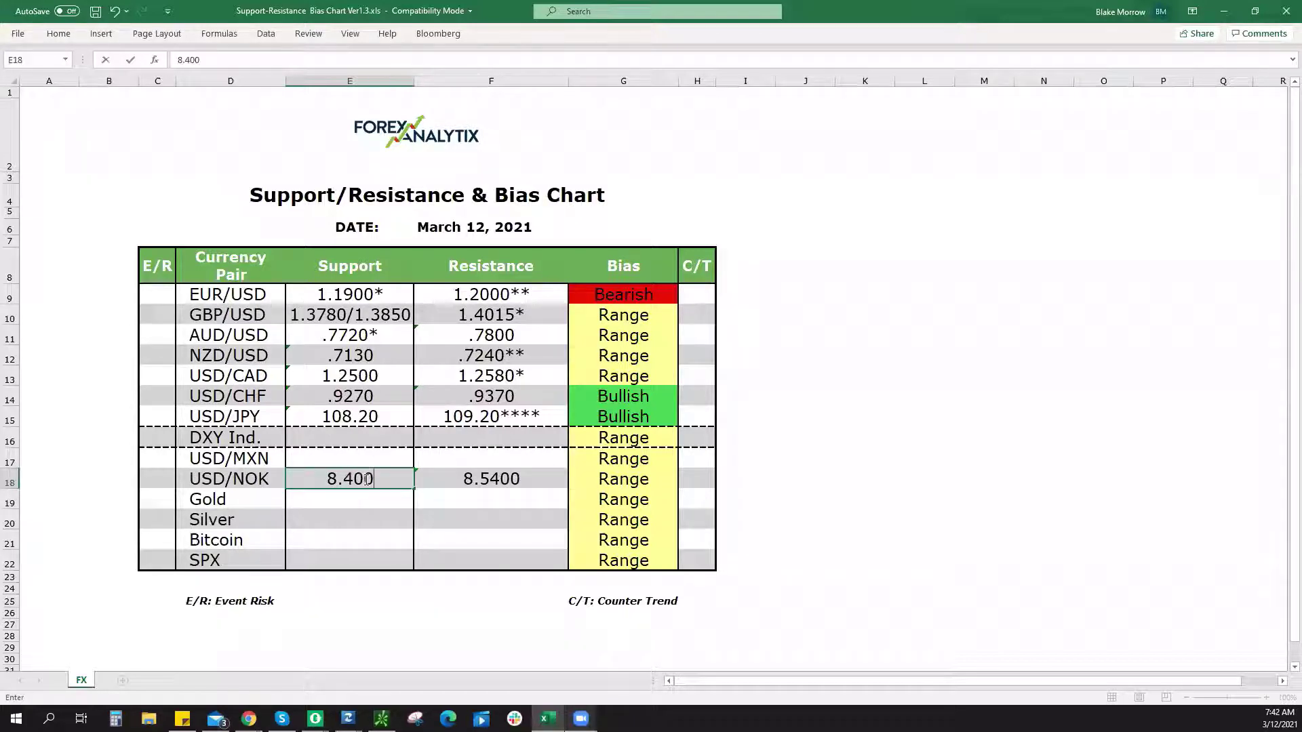
pyautogui.write('0')
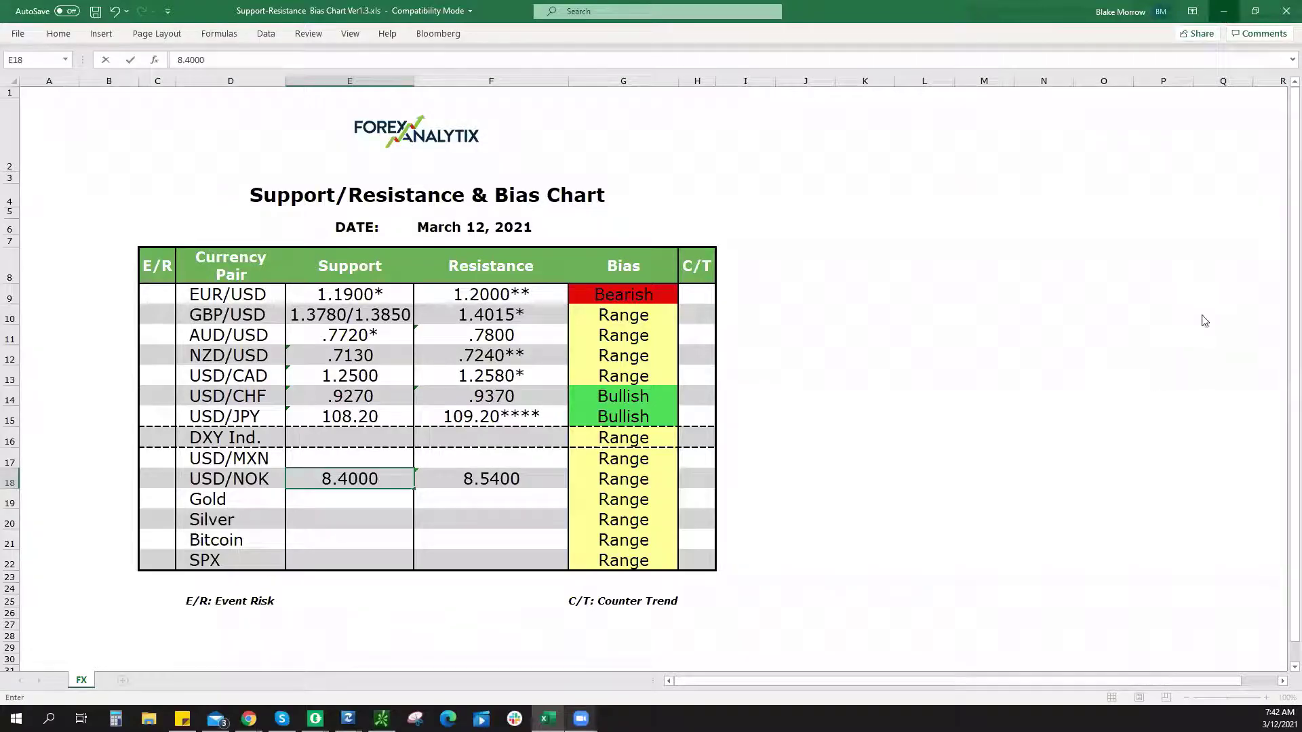
pyautogui.hotkey('alt', 'Tab')
# Step: Open the USDMXN 4-hour chart, zoom to review its saved levels, then return to Excel
pyautogui.click(1144, 338)
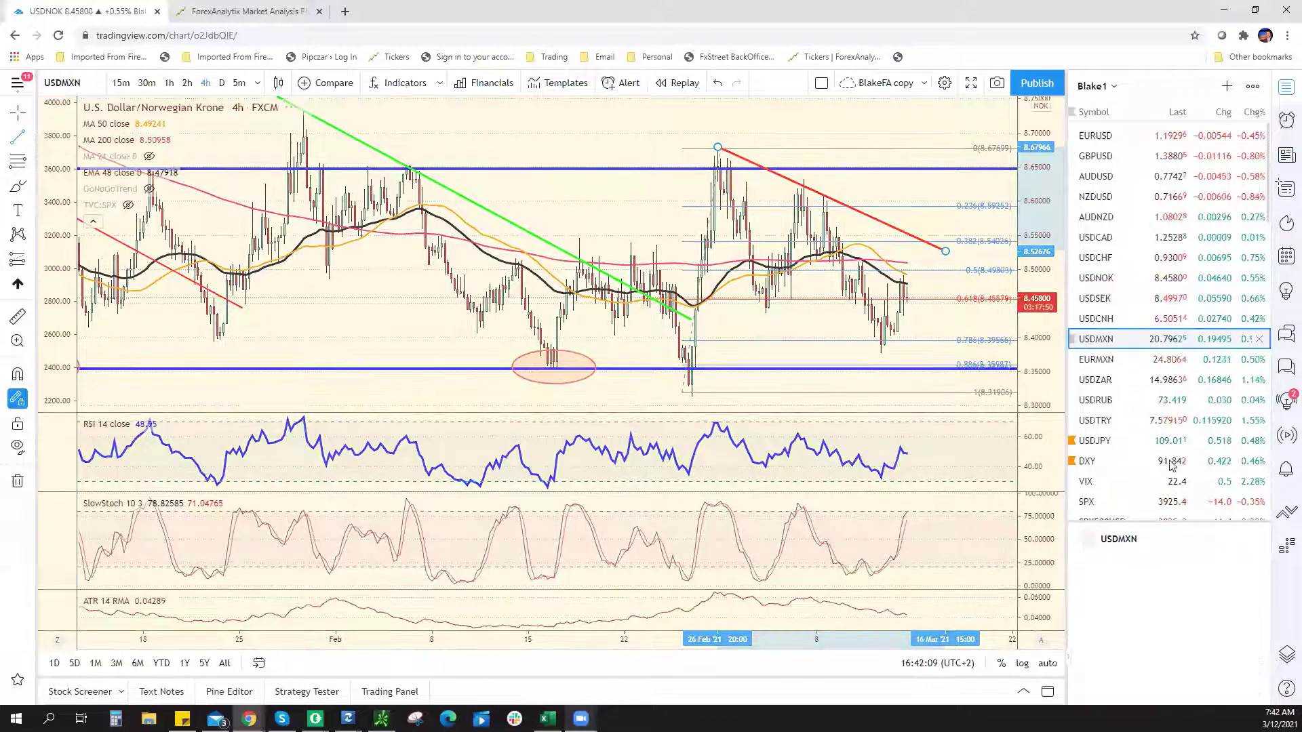
pyautogui.scroll(5, 918, 305)
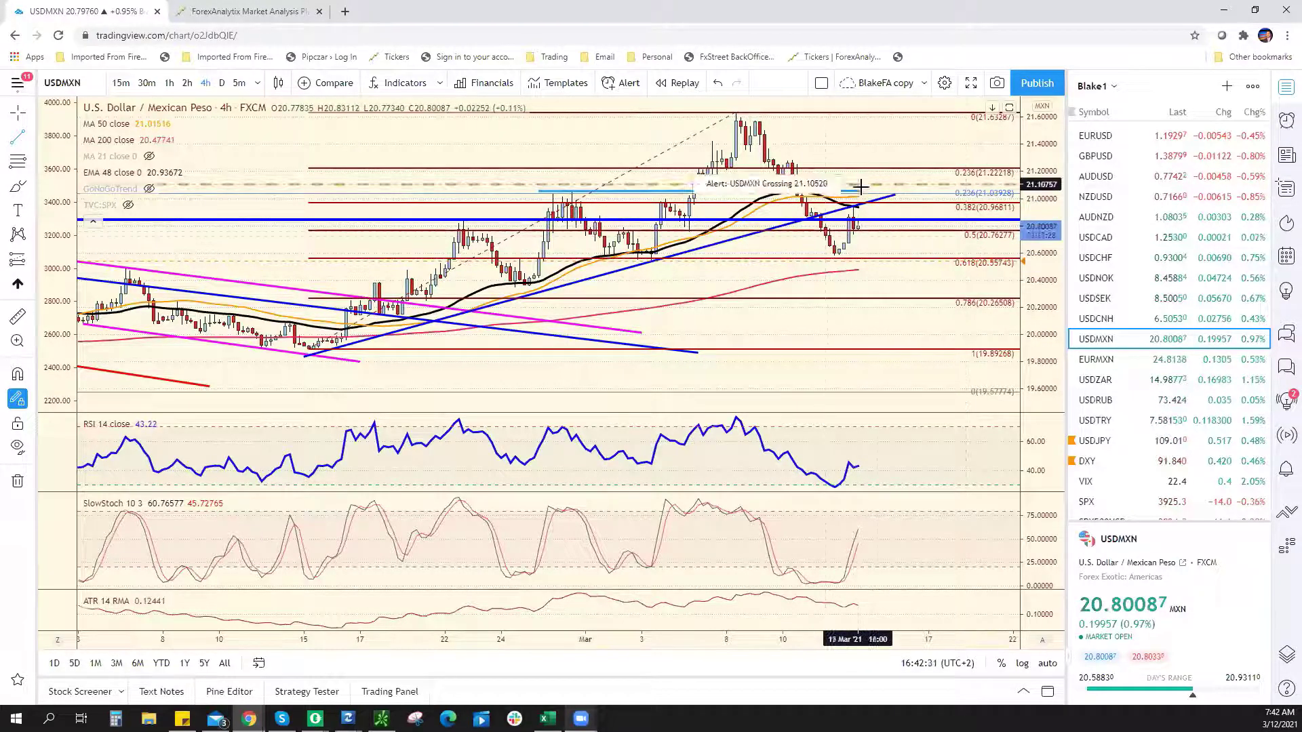
pyautogui.scroll(-3, 672, 283)
pyautogui.scroll(-5, 686, 288)
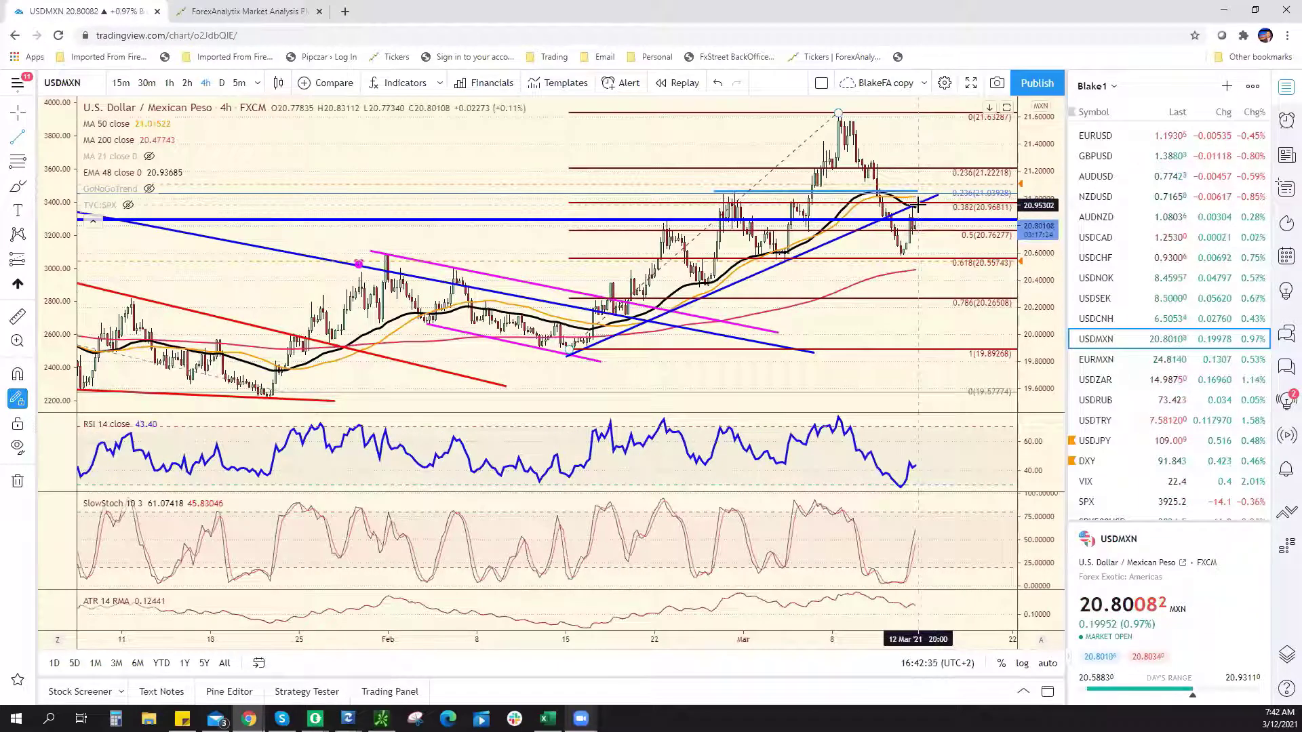
pyautogui.hotkey('alt', 'Tab')
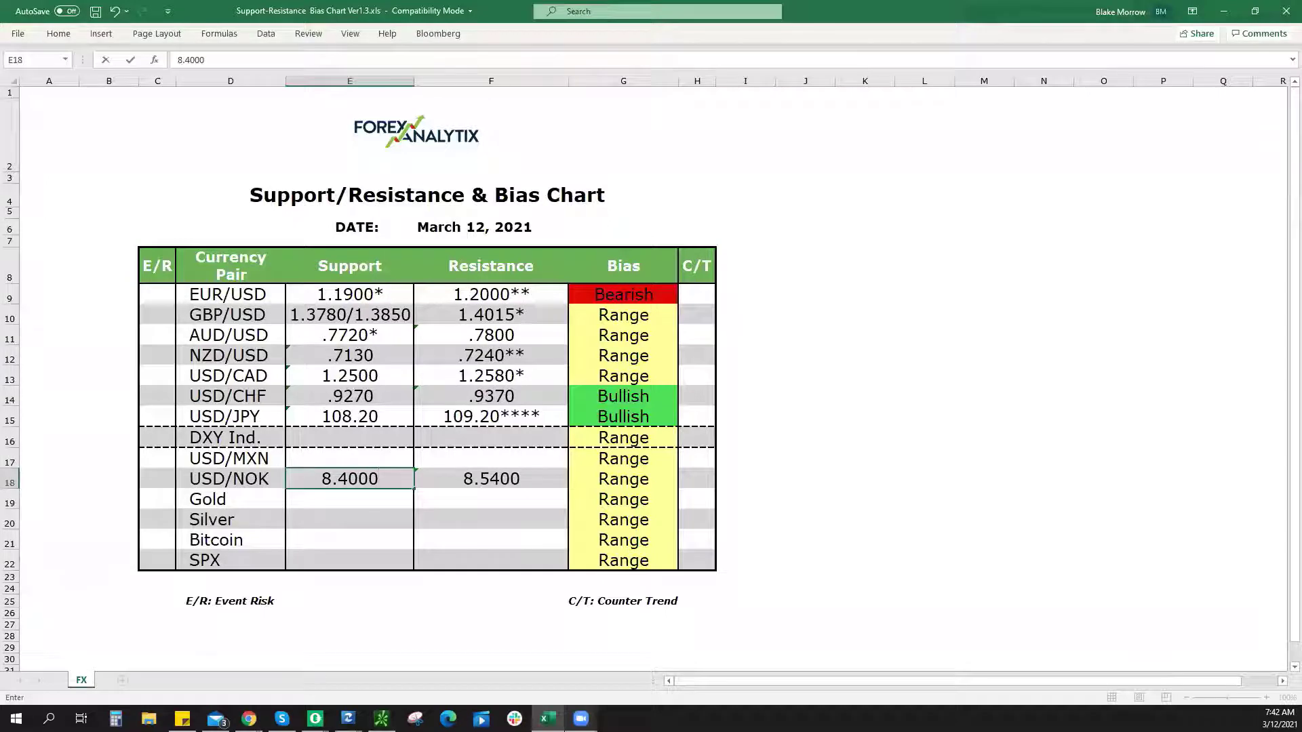
# Step: Enter 20.9500 as the USD/MXN resistance in F17, then return to TradingView
pyautogui.click(493, 455)
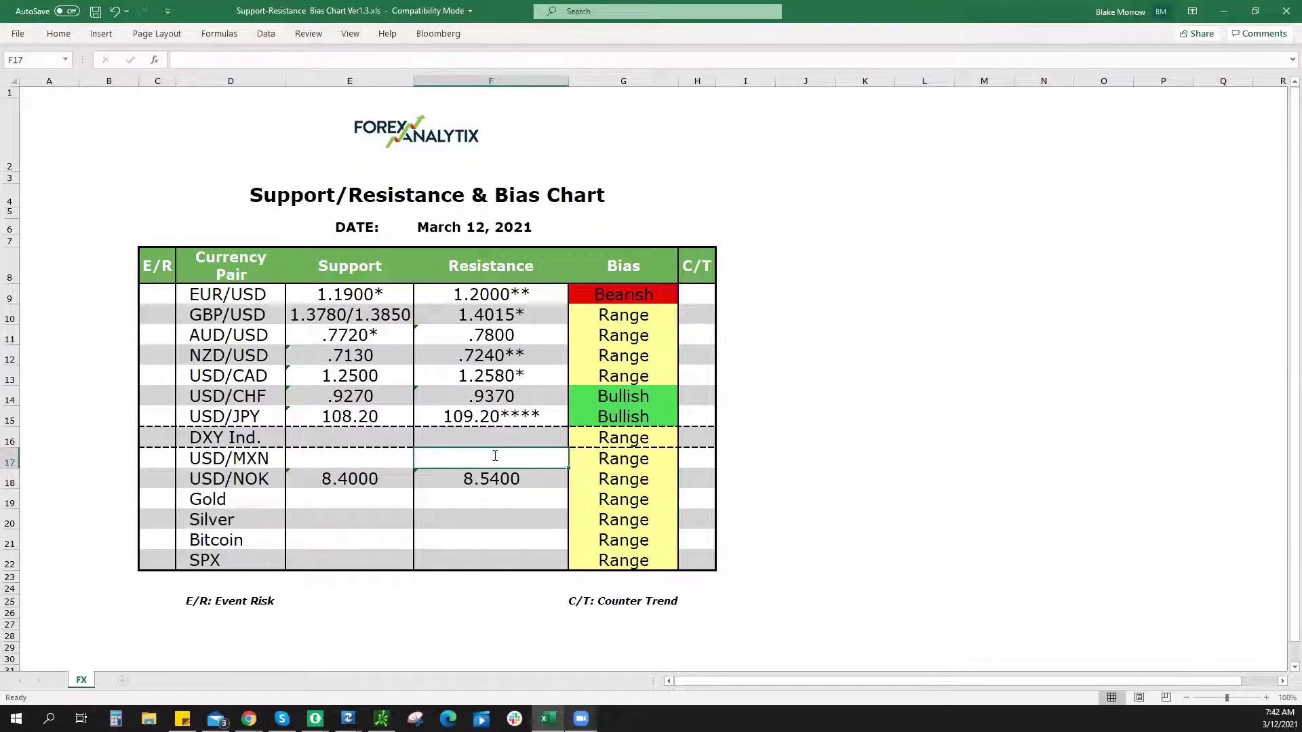
pyautogui.write('20.9500')
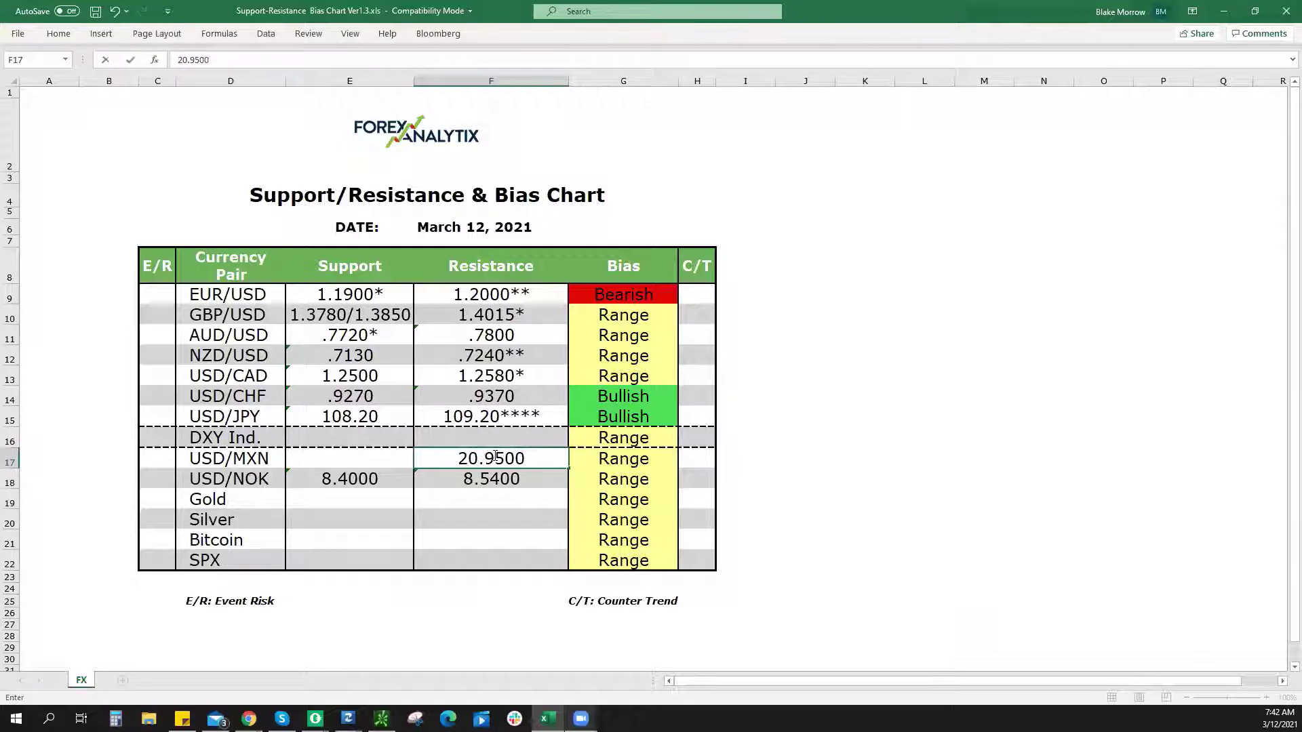
pyautogui.click(631, 461)
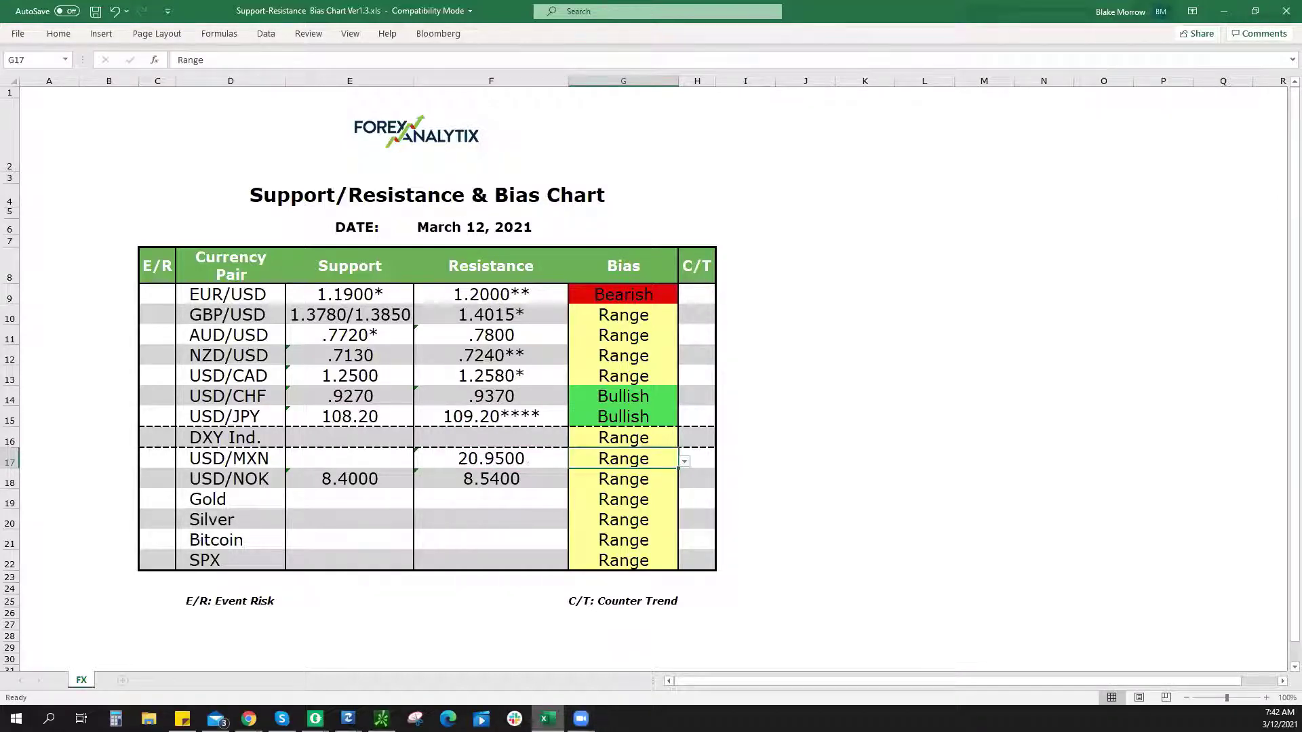
pyautogui.hotkey('alt', 'Tab')
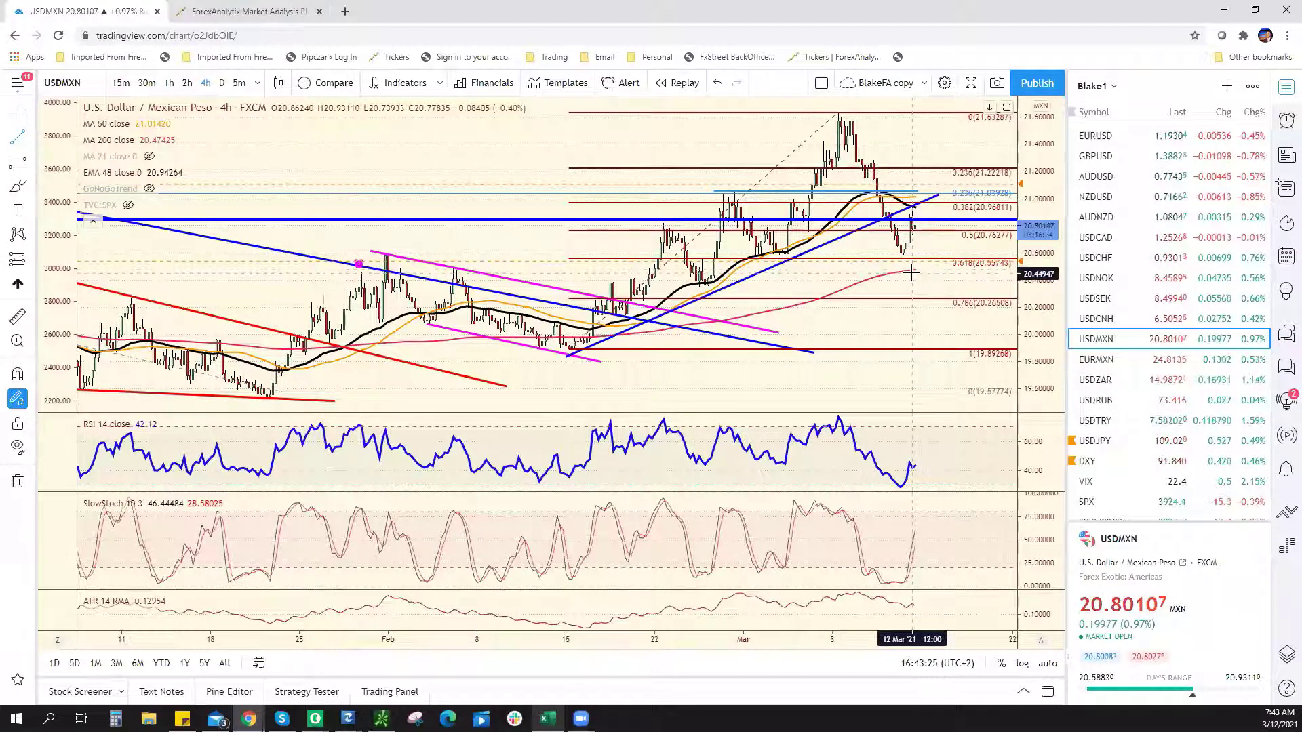
# Step: Zoom the USDMXN chart out and back in to review its history, then bring Excel back
pyautogui.scroll(-5, 904, 277)
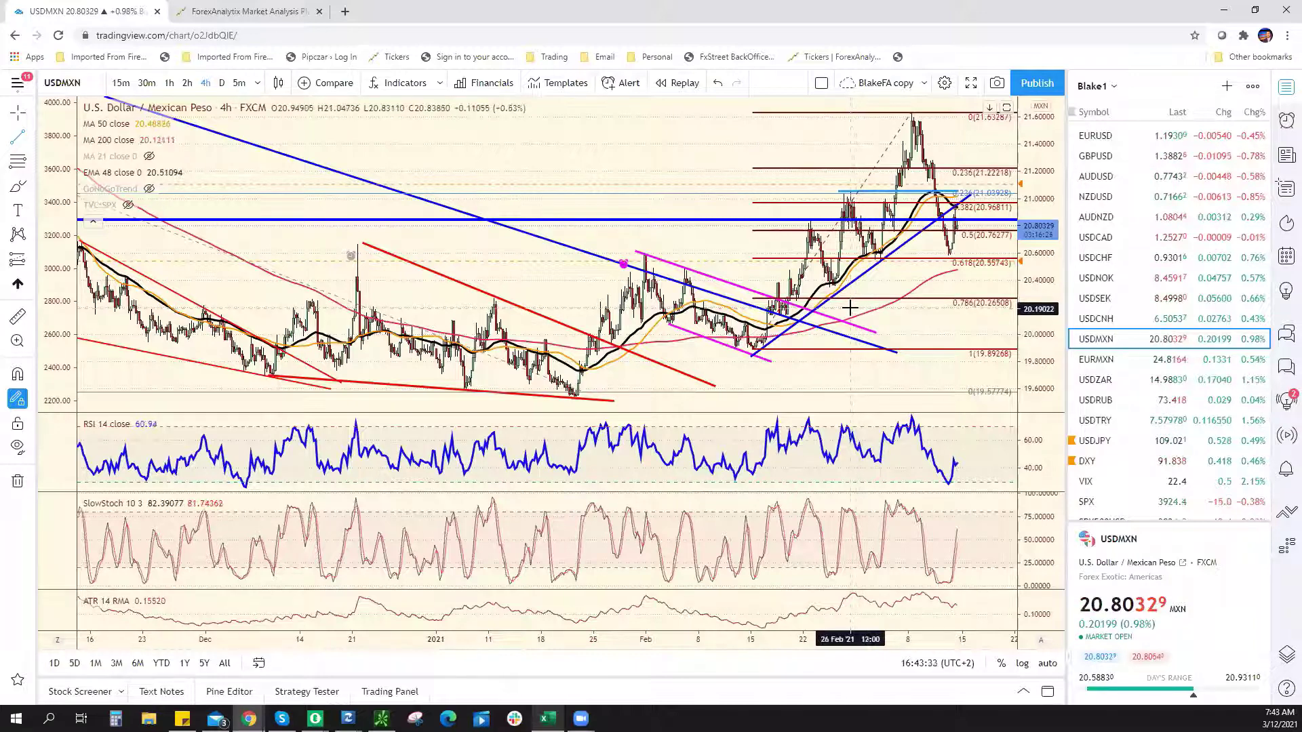
pyautogui.scroll(5, 804, 301)
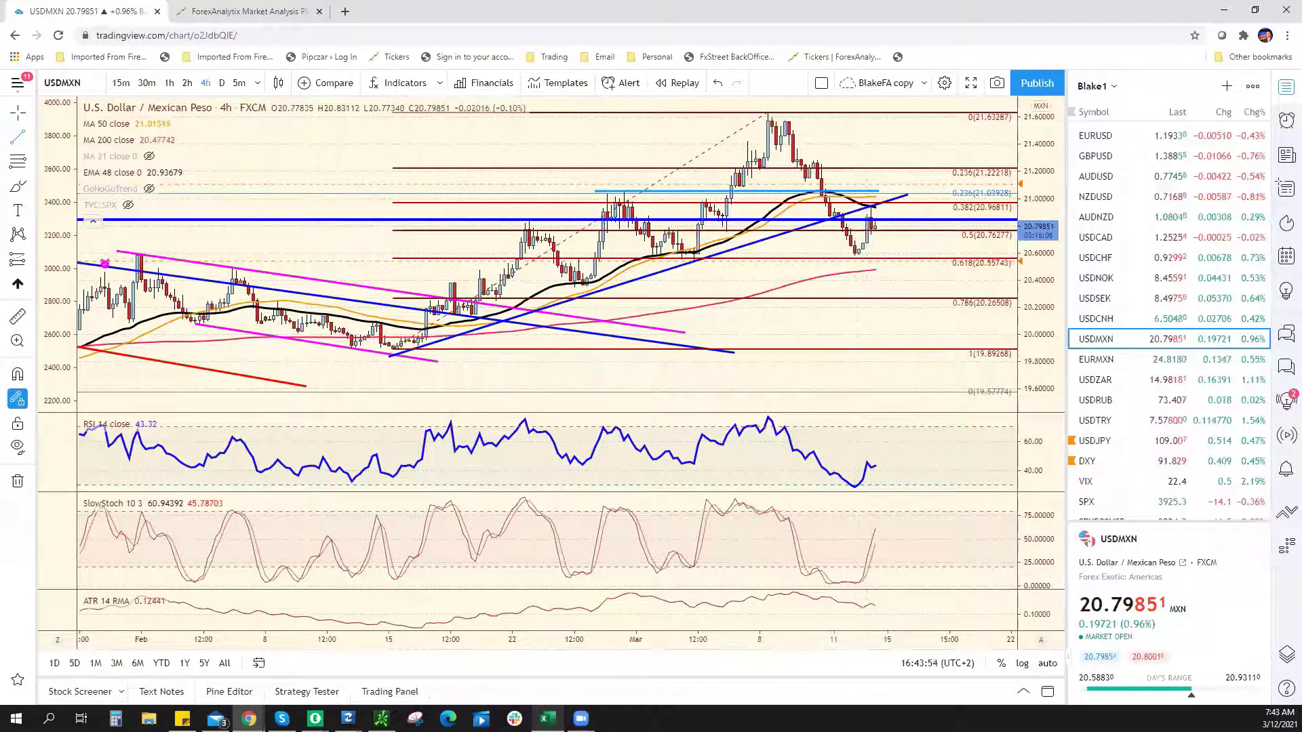
pyautogui.click(548, 718)
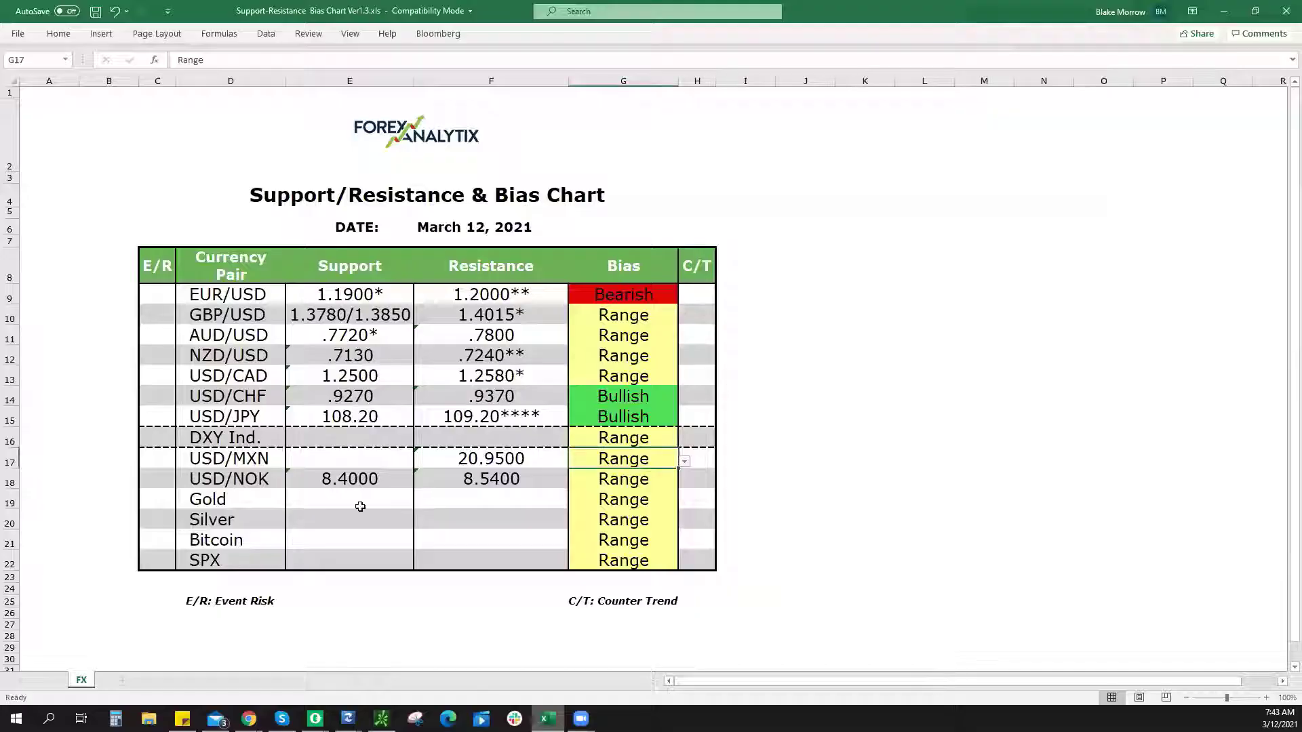
# Step: Type 20.5600* into the USD/MXN support cell E17, then return to TradingView
pyautogui.click(343, 462)
pyautogui.write('2')
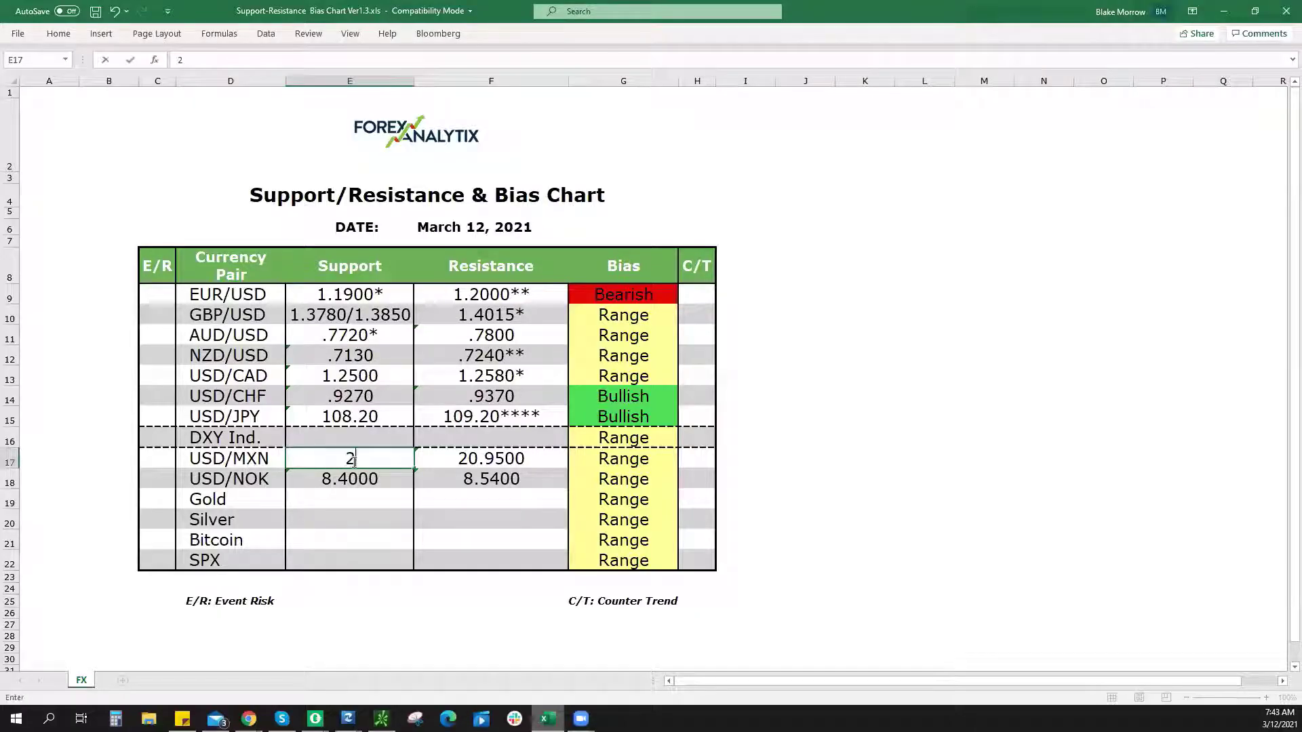
pyautogui.write('0.5600')
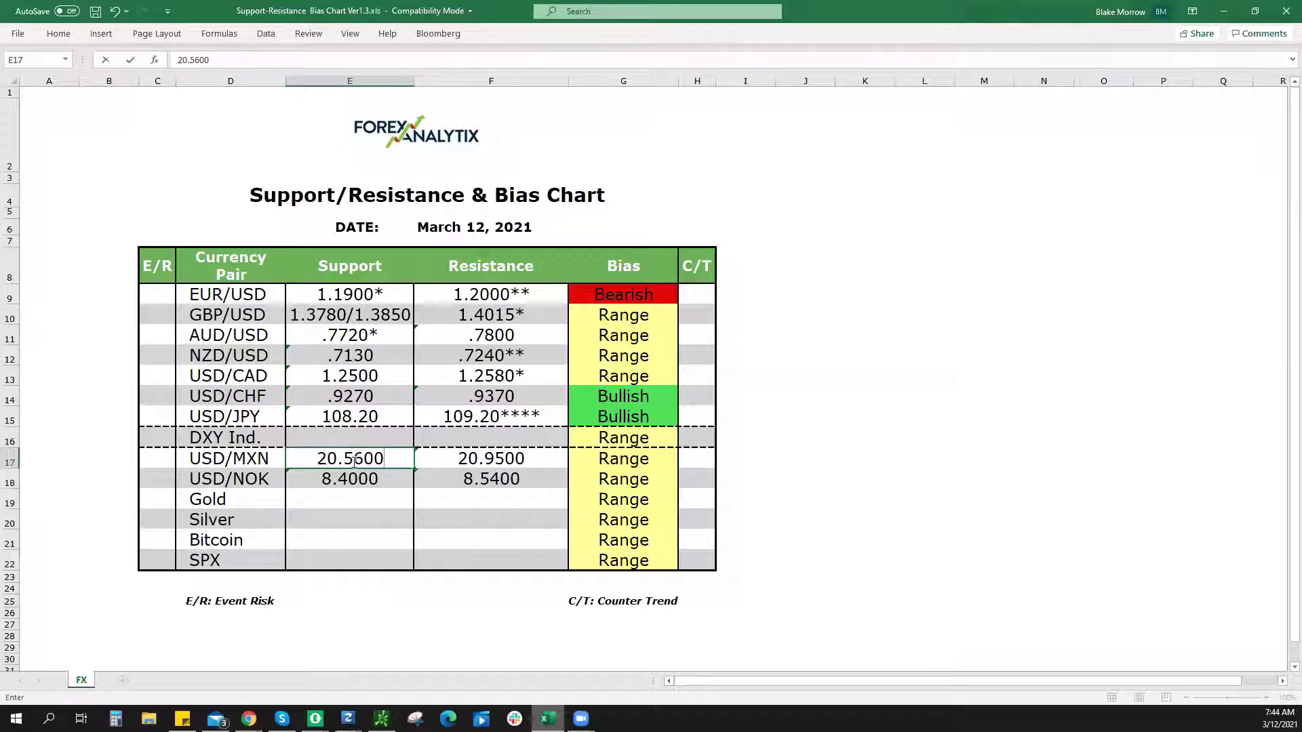
pyautogui.write('*')
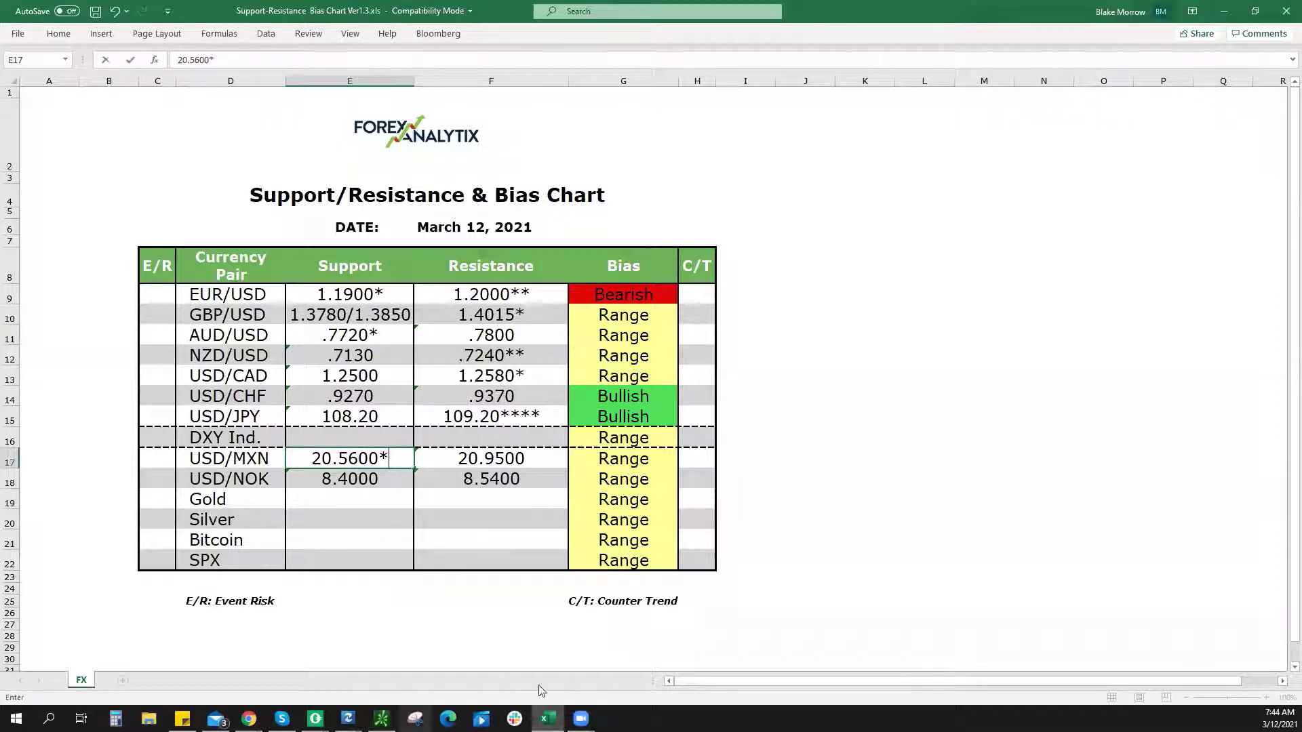
pyautogui.hotkey('alt', 'Tab')
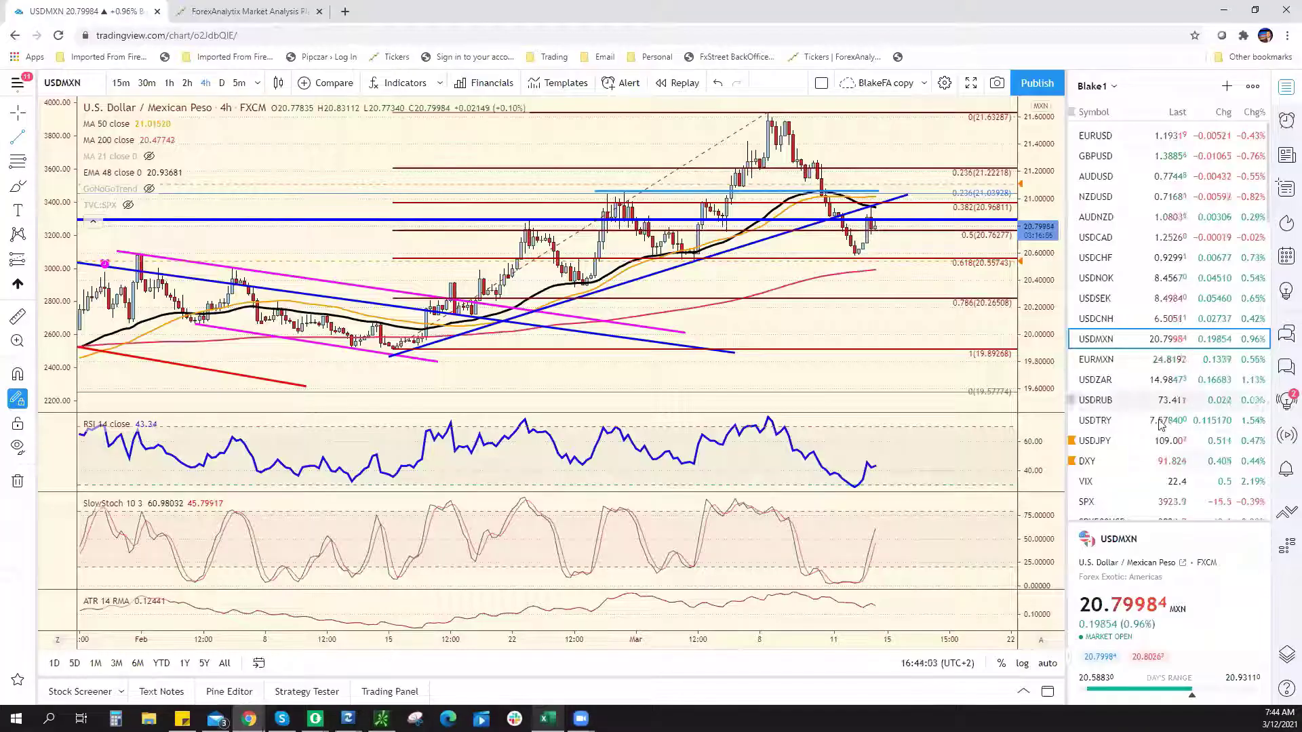
# Step: Open the DXY chart and draw a red trend line down from the March peak
pyautogui.click(1120, 461)
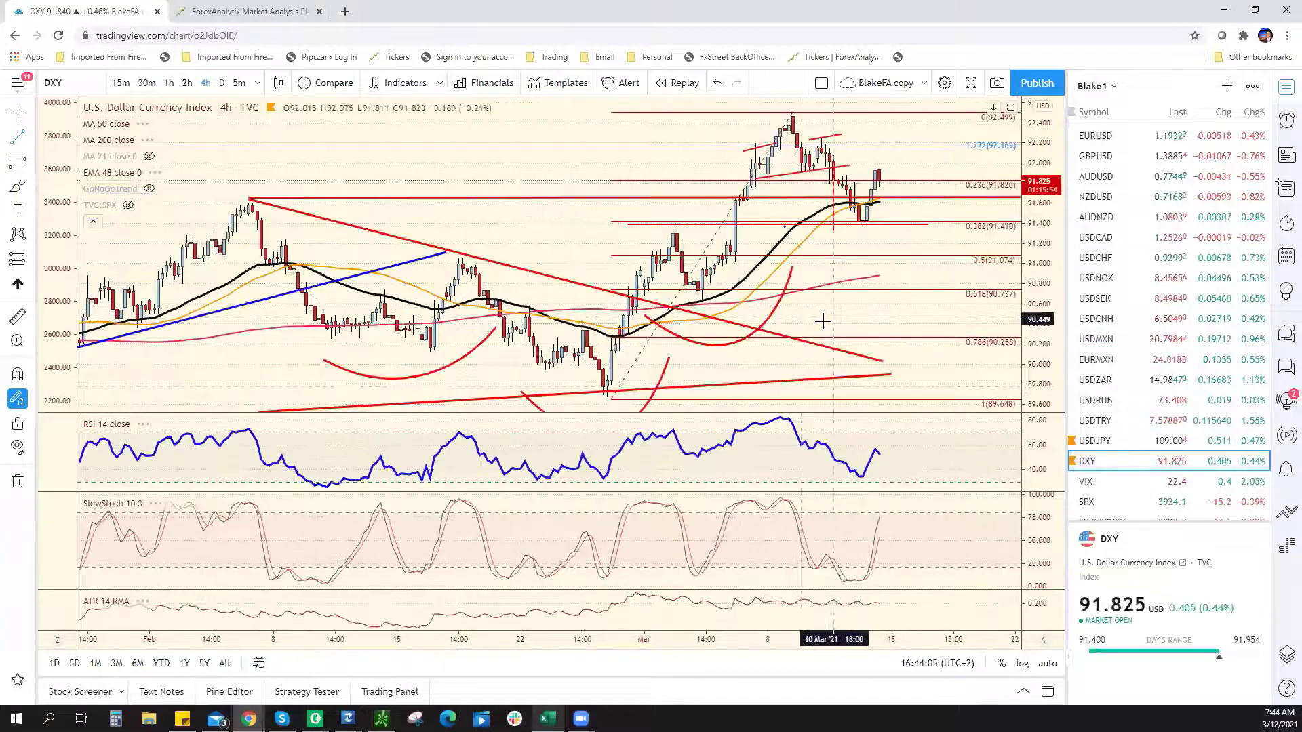
pyautogui.scroll(1, 853, 170)
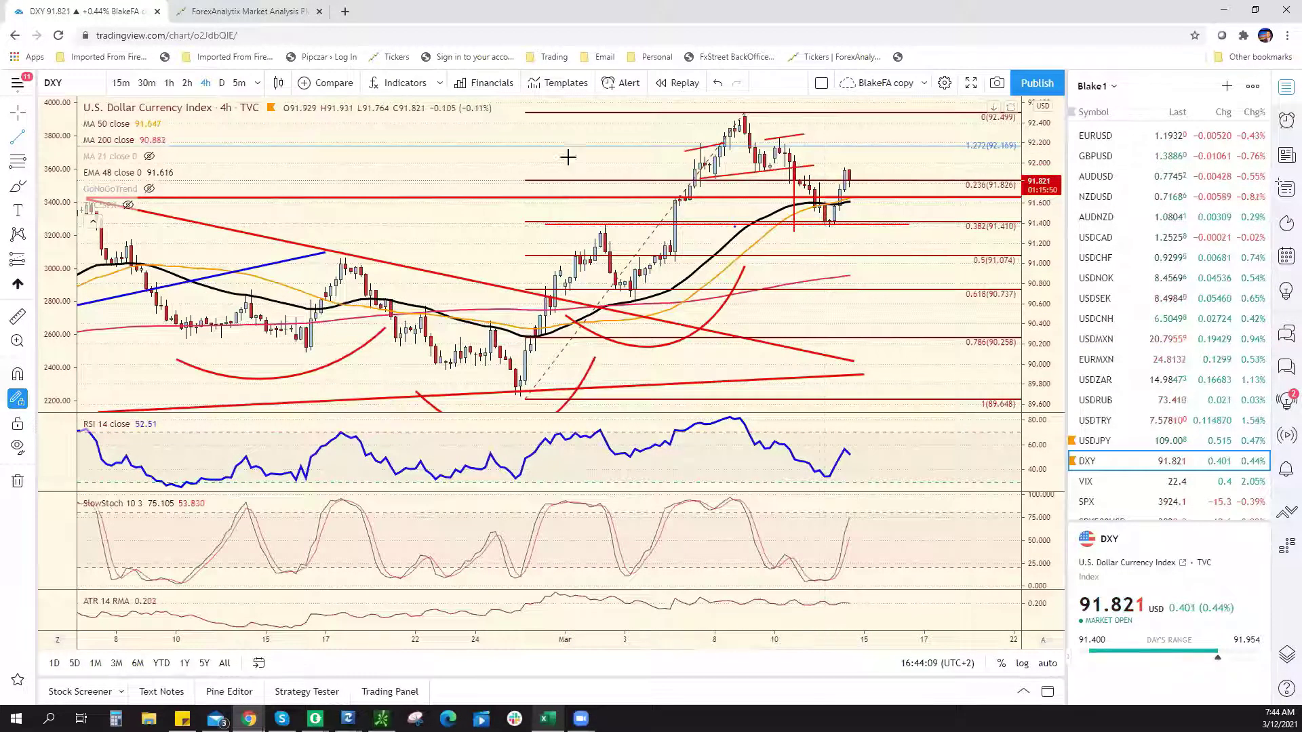
pyautogui.click(16, 140)
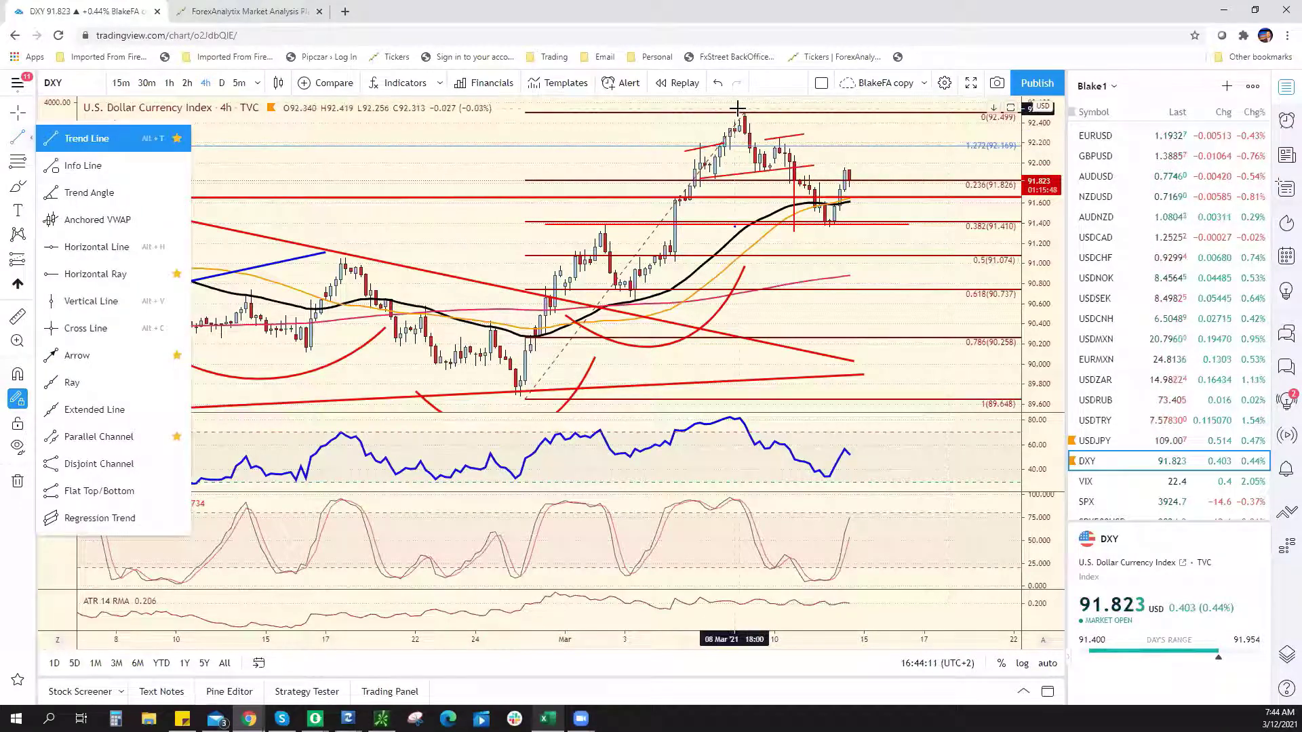
pyautogui.click(863, 194)
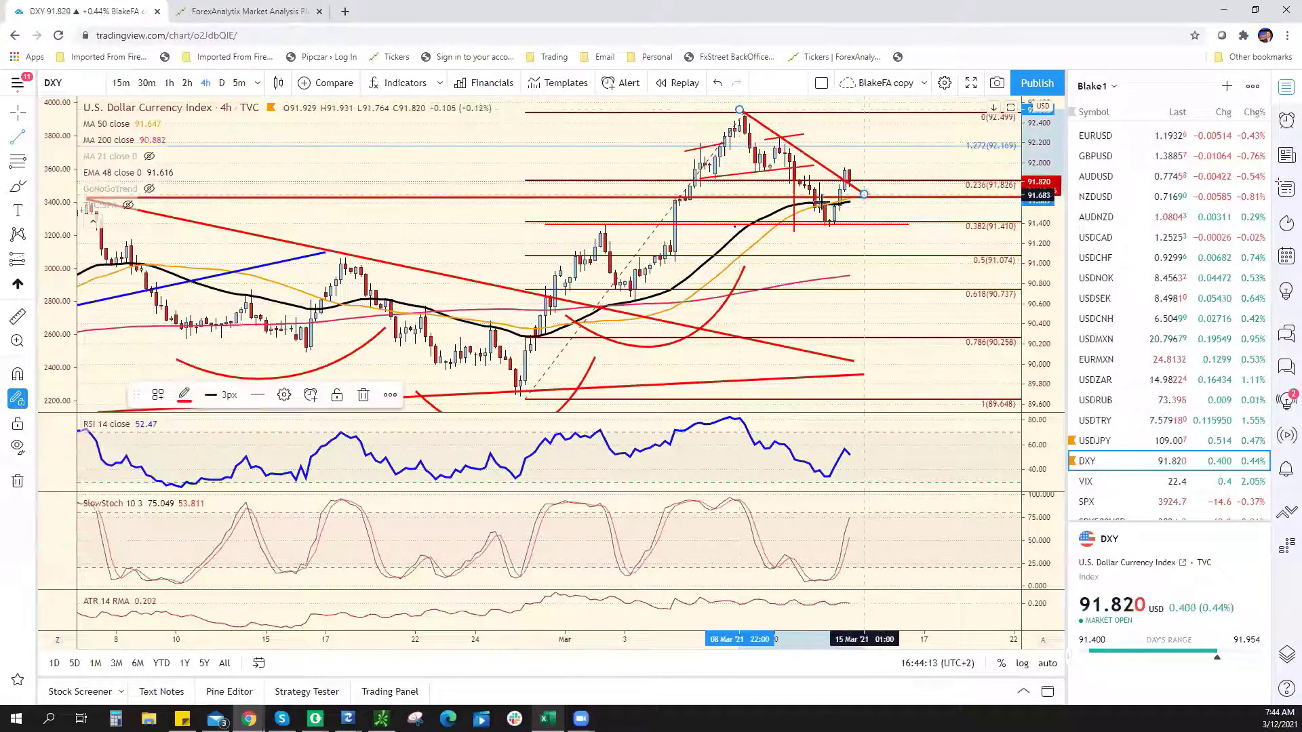
# Step: Clone the trend line and move the parallel copy below the recent lows, then return to Excel
pyautogui.rightClick(829, 172)
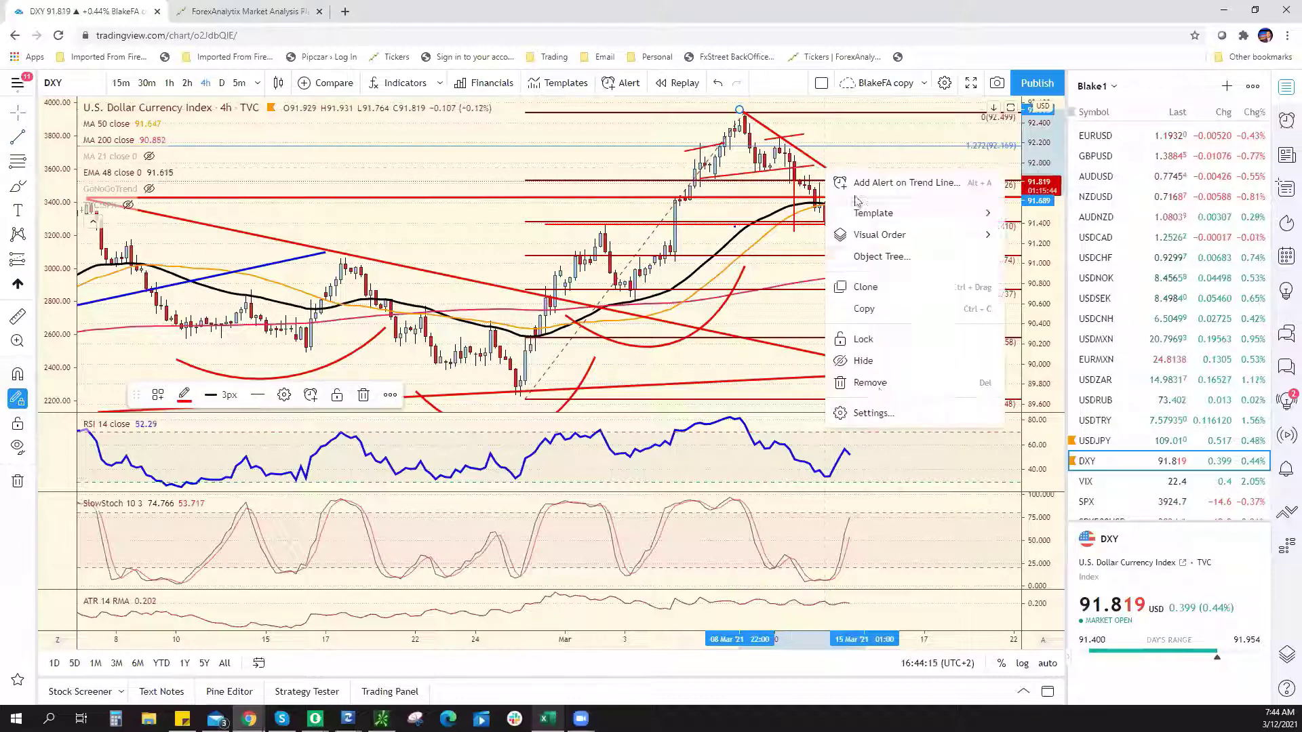
pyautogui.click(881, 287)
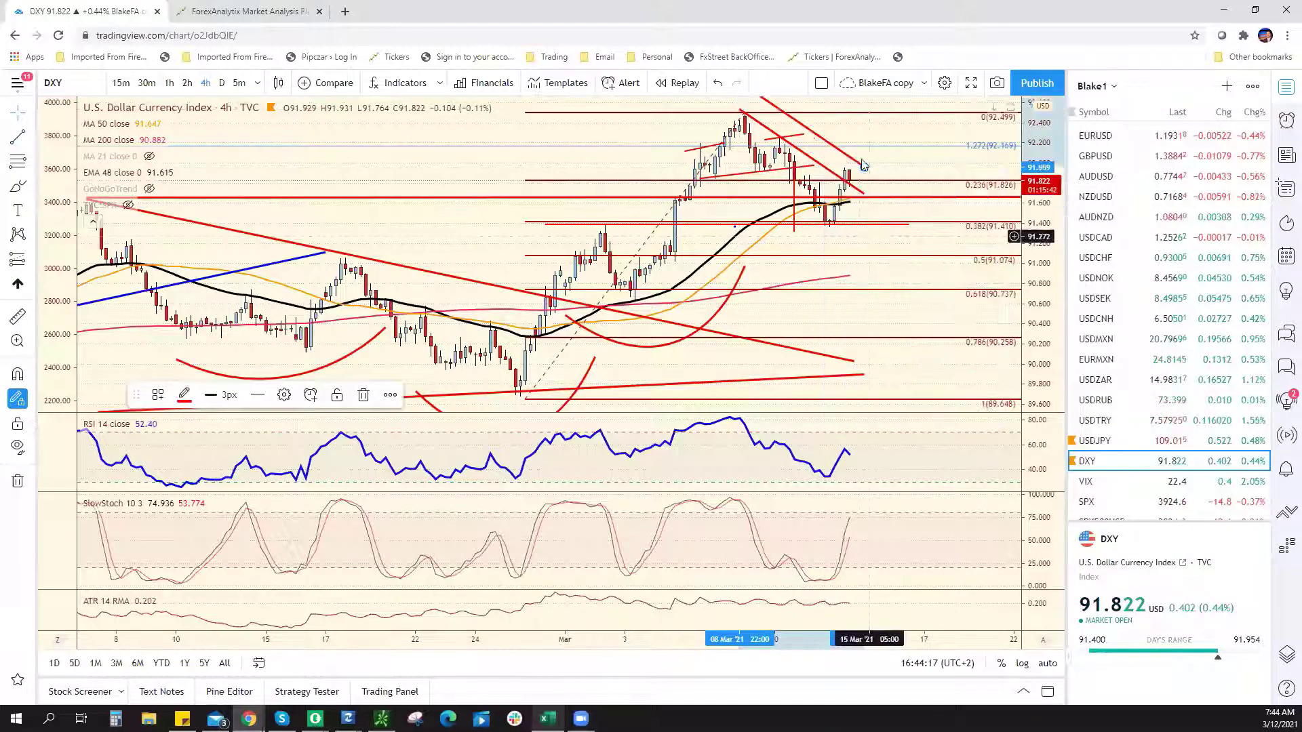
pyautogui.moveTo(830, 148)
pyautogui.mouseDown()
pyautogui.moveTo(817, 234)
pyautogui.moveTo(814, 213)
pyautogui.mouseUp()
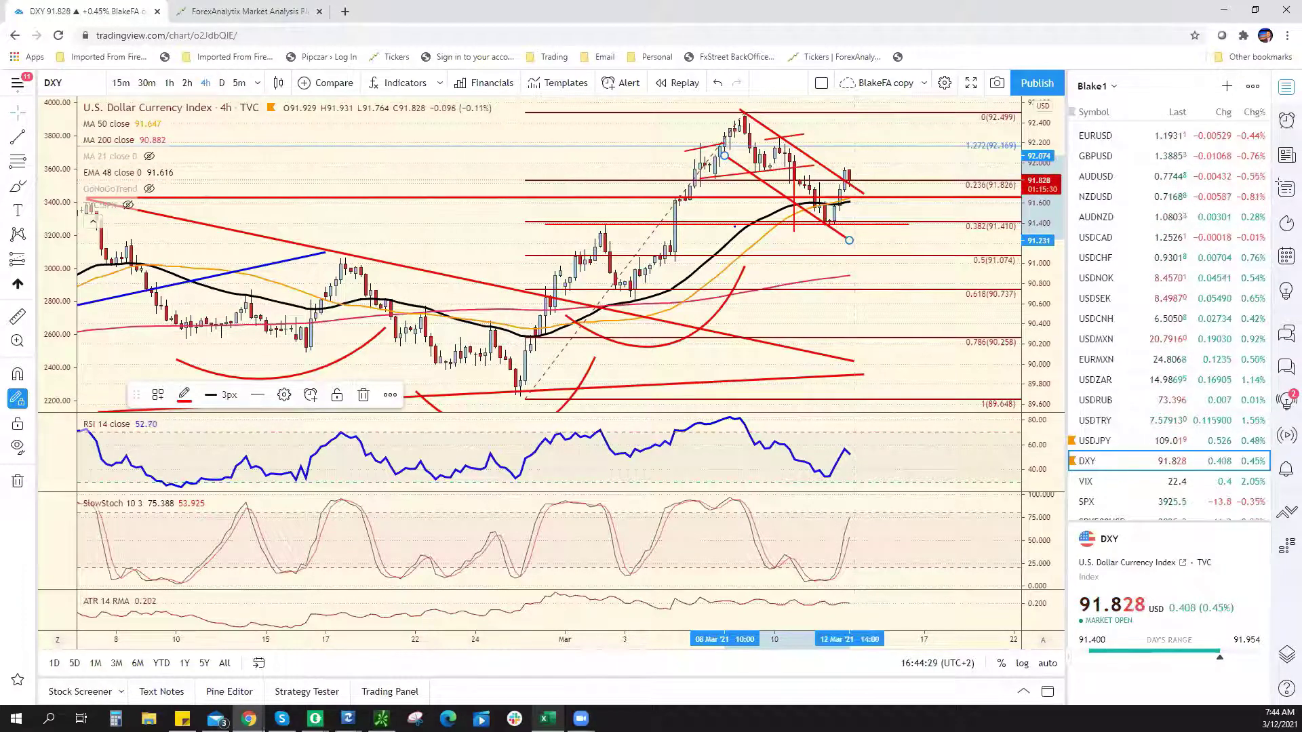
pyautogui.hotkey('alt', 'Tab')
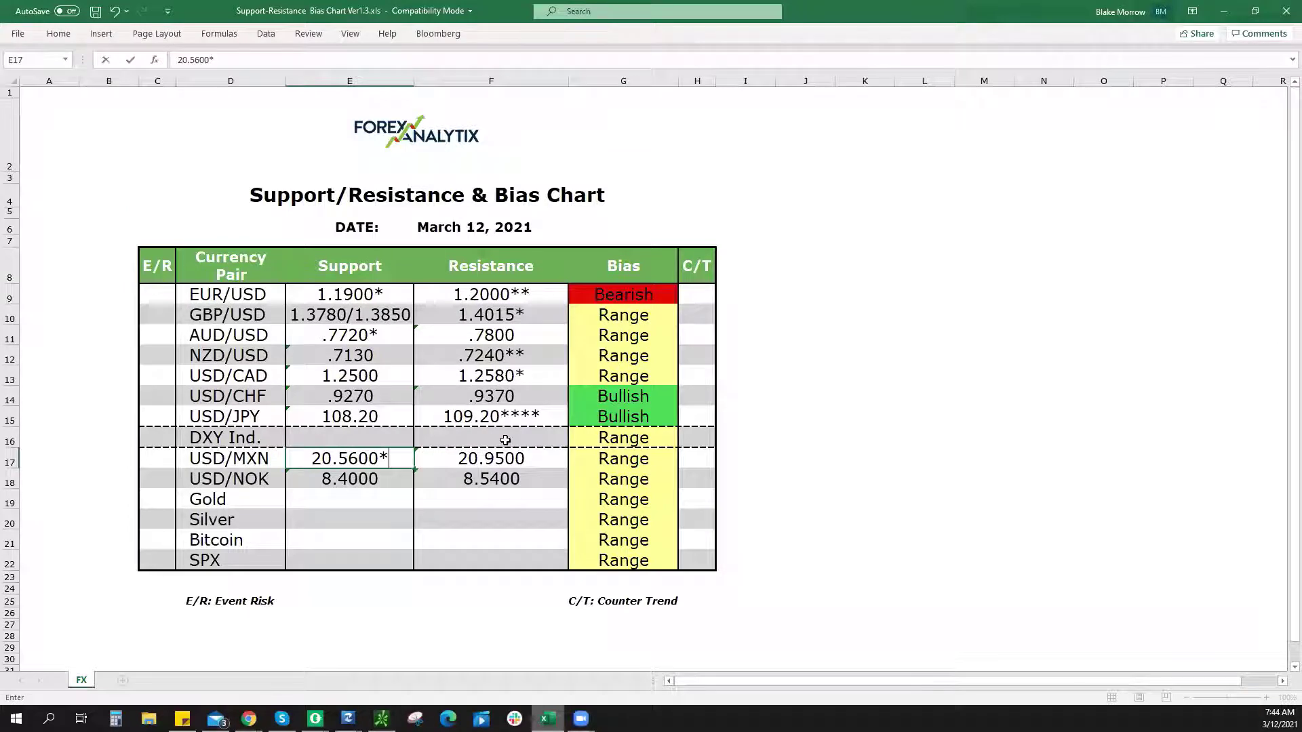
# Step: Enter DXY resistance 92.00 in F16, keep its bias at Range, and minimize Excel
pyautogui.click(514, 440)
pyautogui.write('92.0')
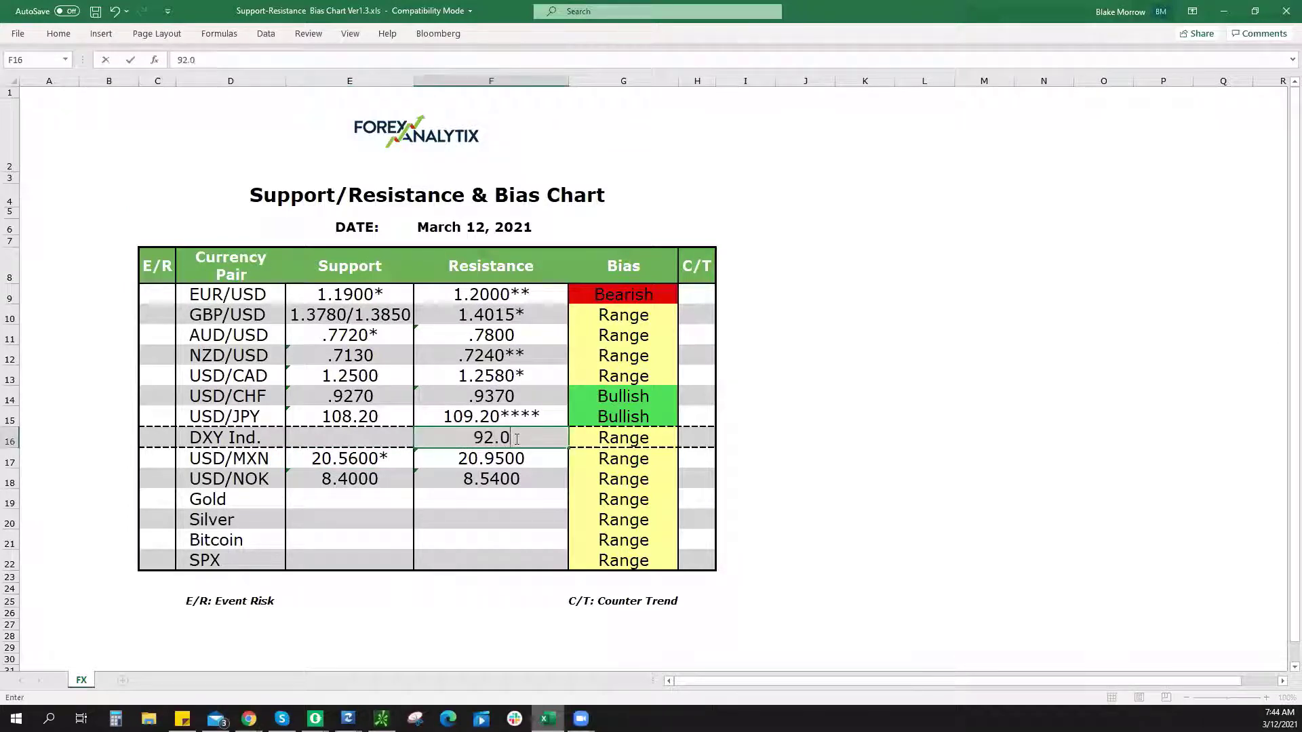
pyautogui.write('0')
pyautogui.click(611, 438)
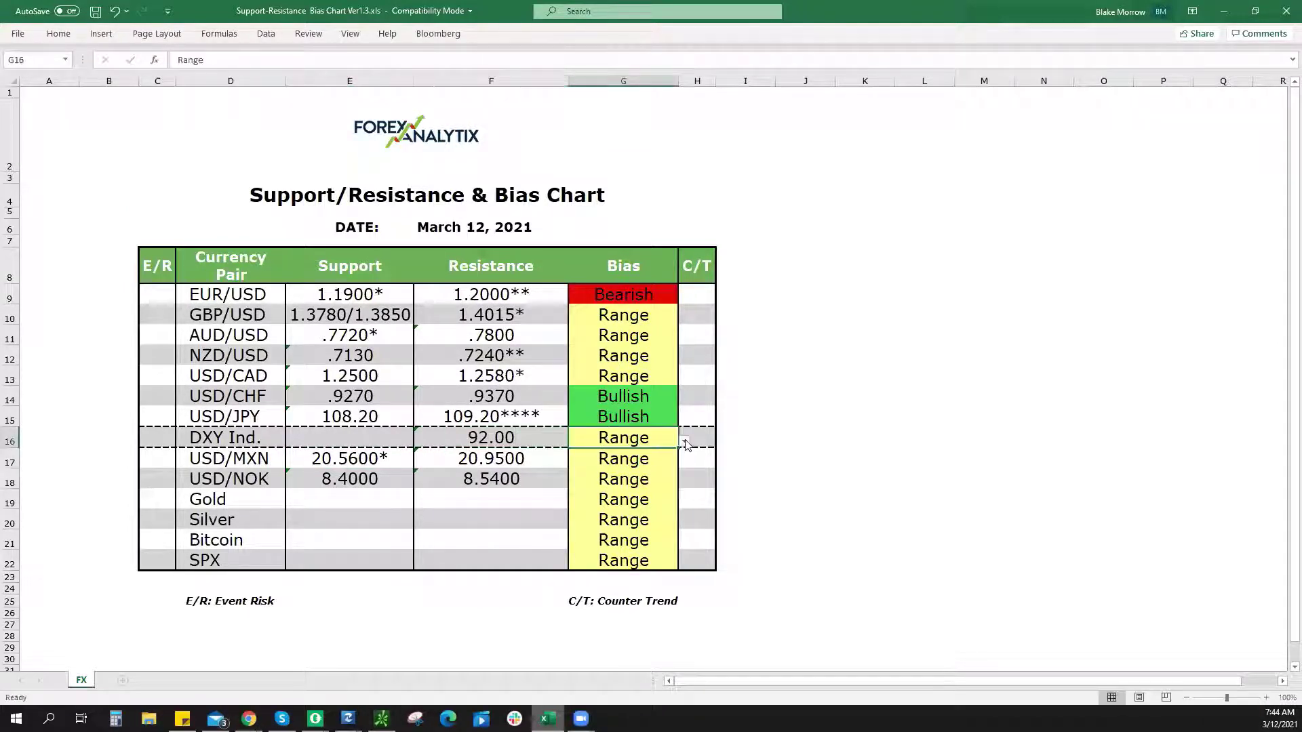
pyautogui.click(685, 441)
pyautogui.click(685, 442)
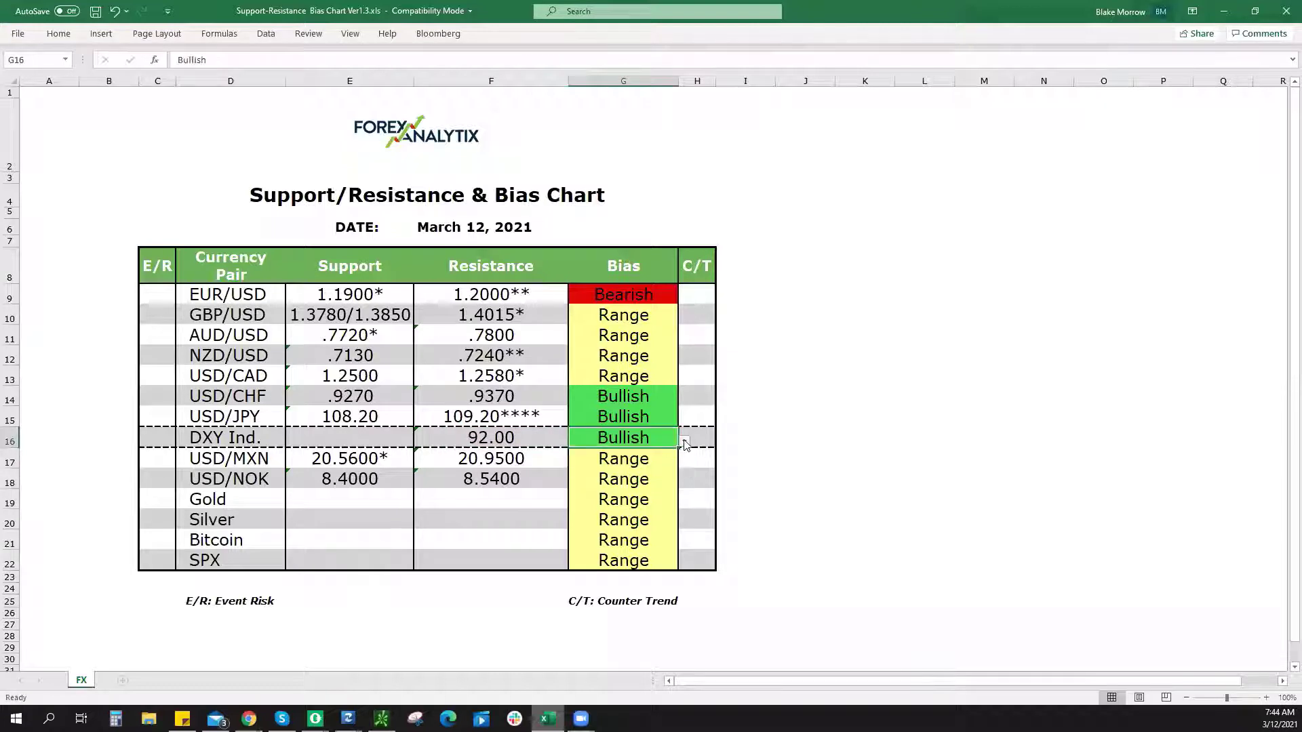
pyautogui.click(684, 441)
pyautogui.click(610, 471)
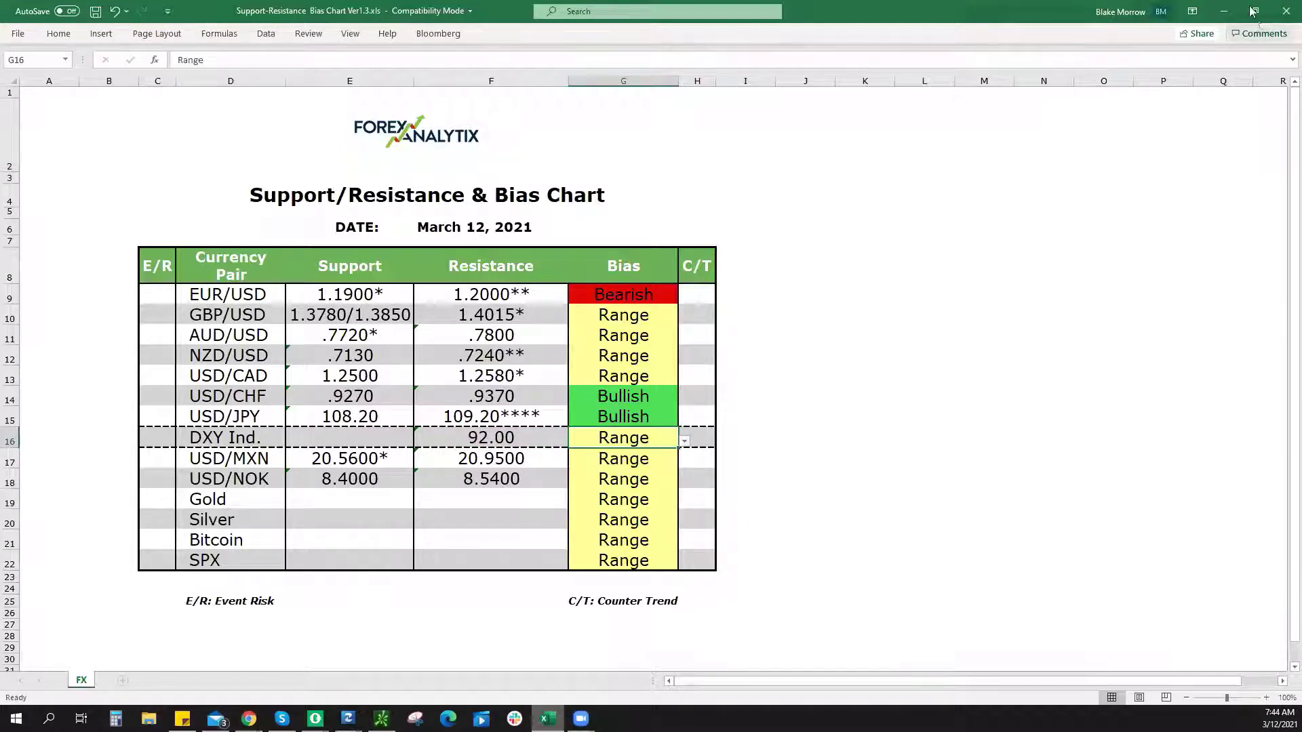
pyautogui.click(1224, 10)
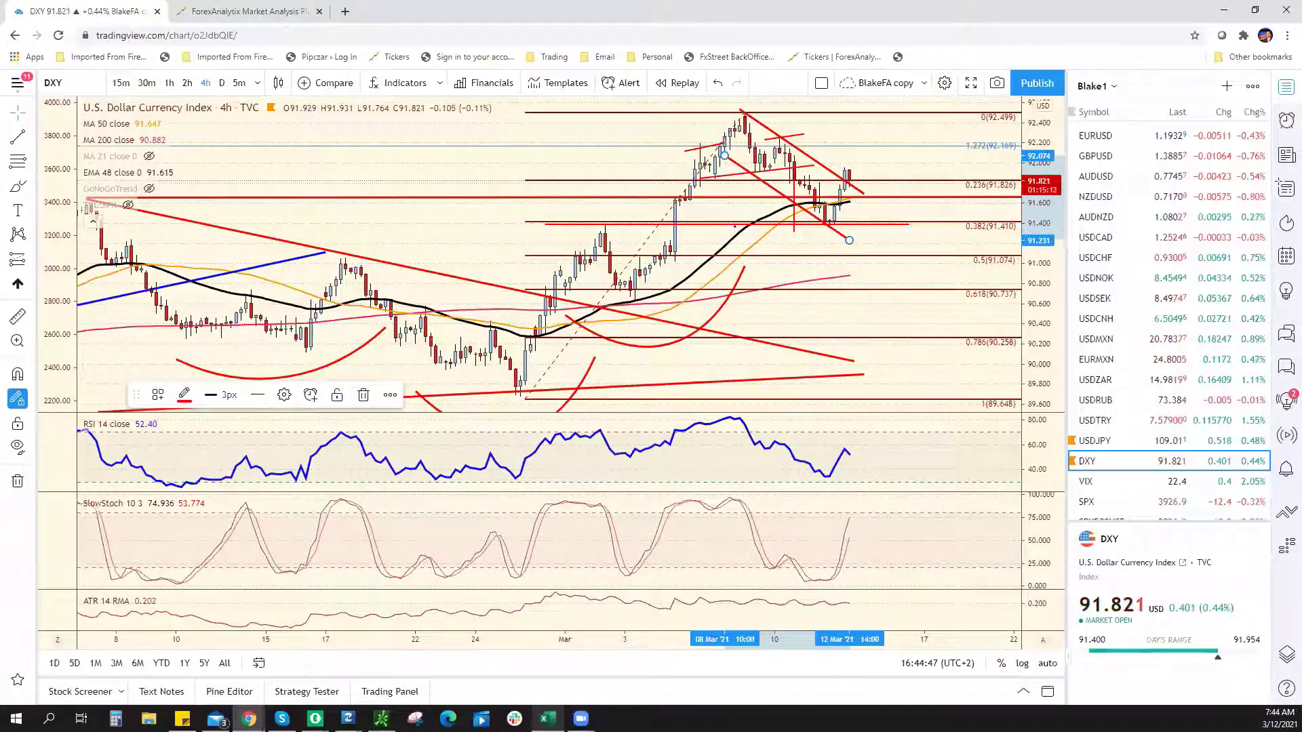
# Step: Return to the Excel Support/Resistance workbook after rechecking the DXY 4-hour chart
pyautogui.hotkey('alt', 'Tab')
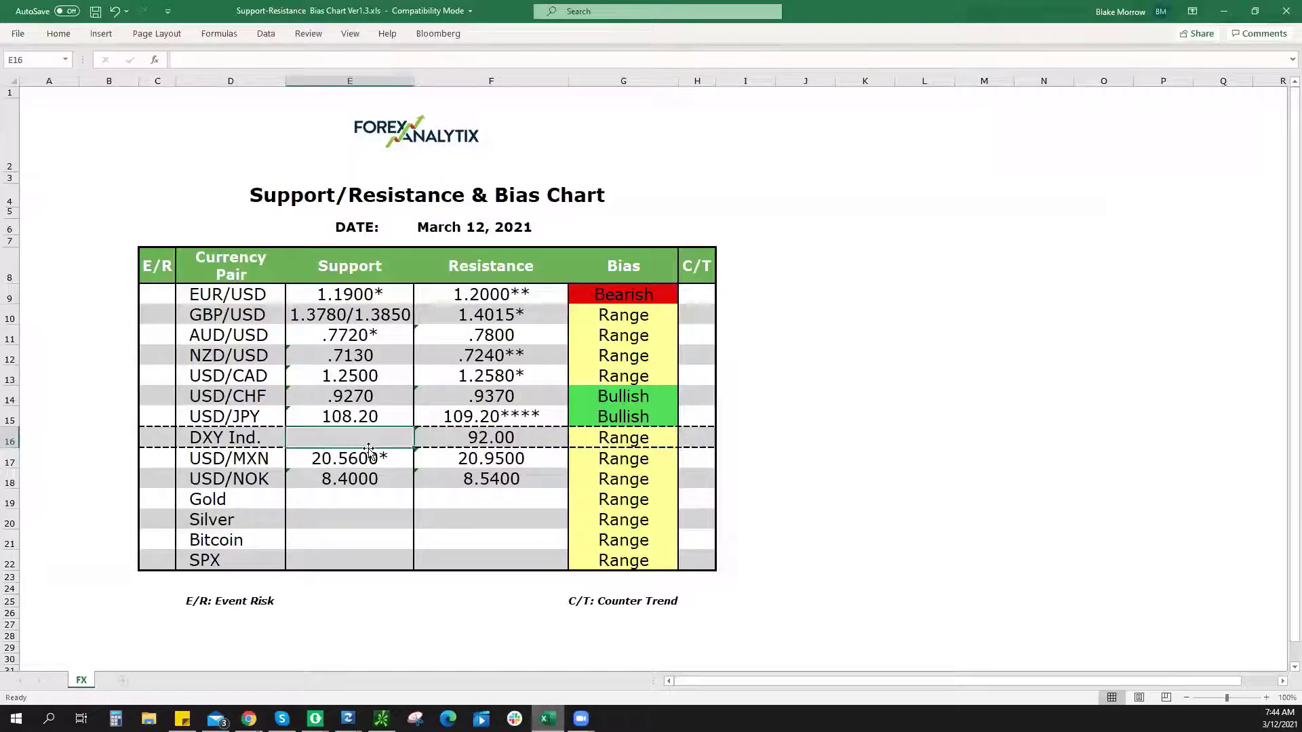
# Step: Enter 91.40* as the DXY Ind. support level in cell E16
pyautogui.write('91.40')
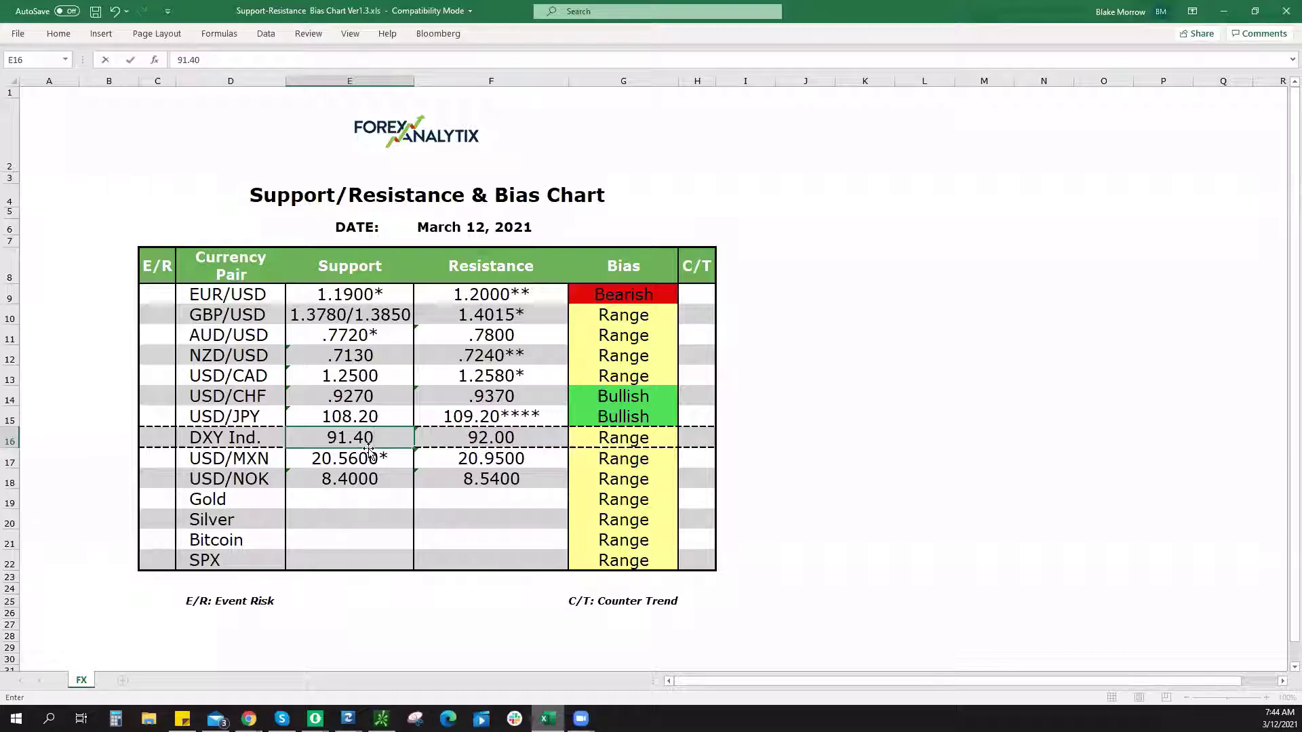
pyautogui.write('*')
# Step: Compare the US10Y and US30Y yield charts, ending on the 4-hour US10Y chart
pyautogui.hotkey('alt', 'Tab')
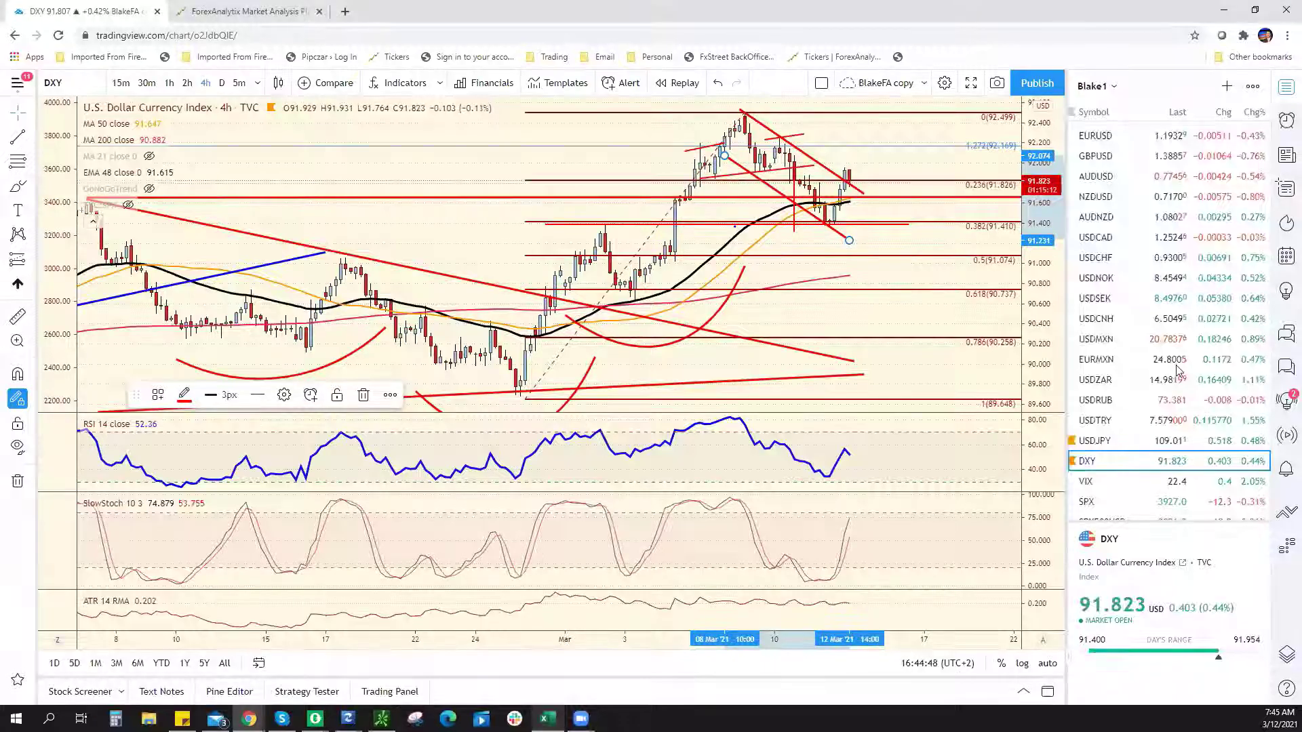
pyautogui.scroll(-5, 1153, 412)
pyautogui.scroll(-10, 1153, 412)
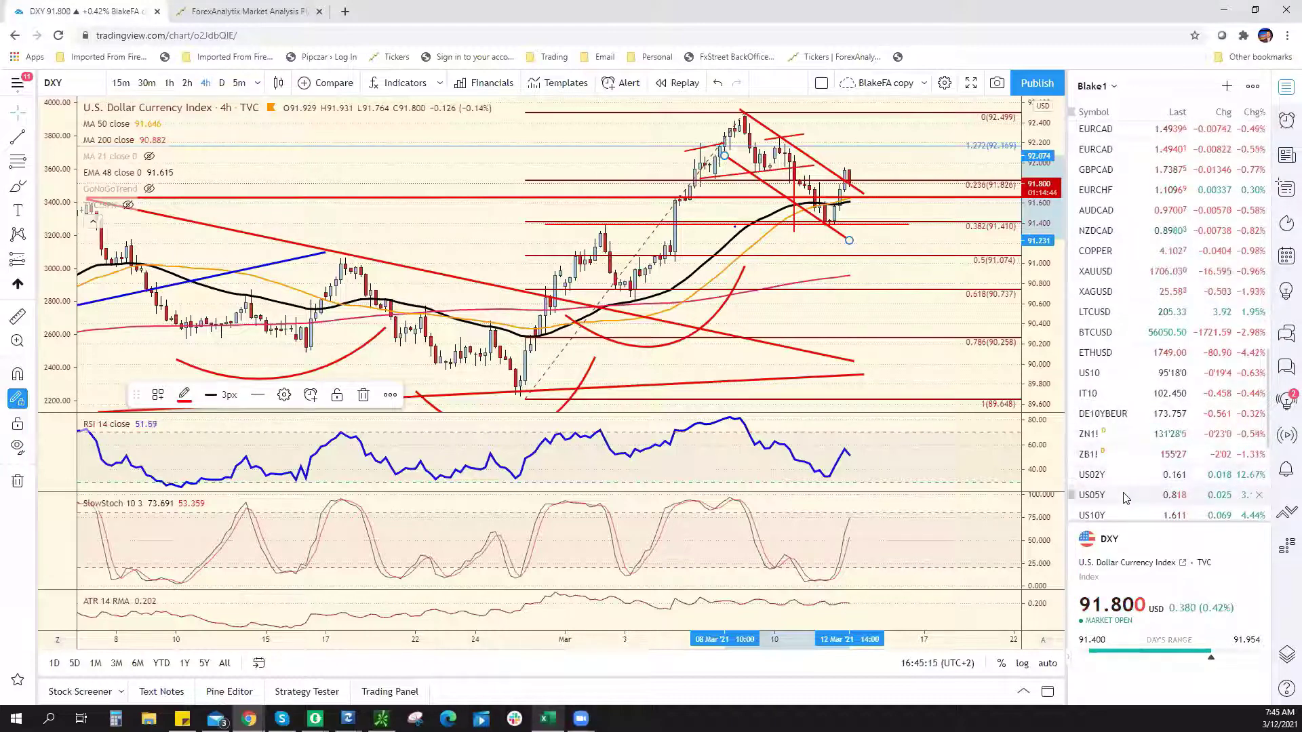
pyautogui.click(1112, 514)
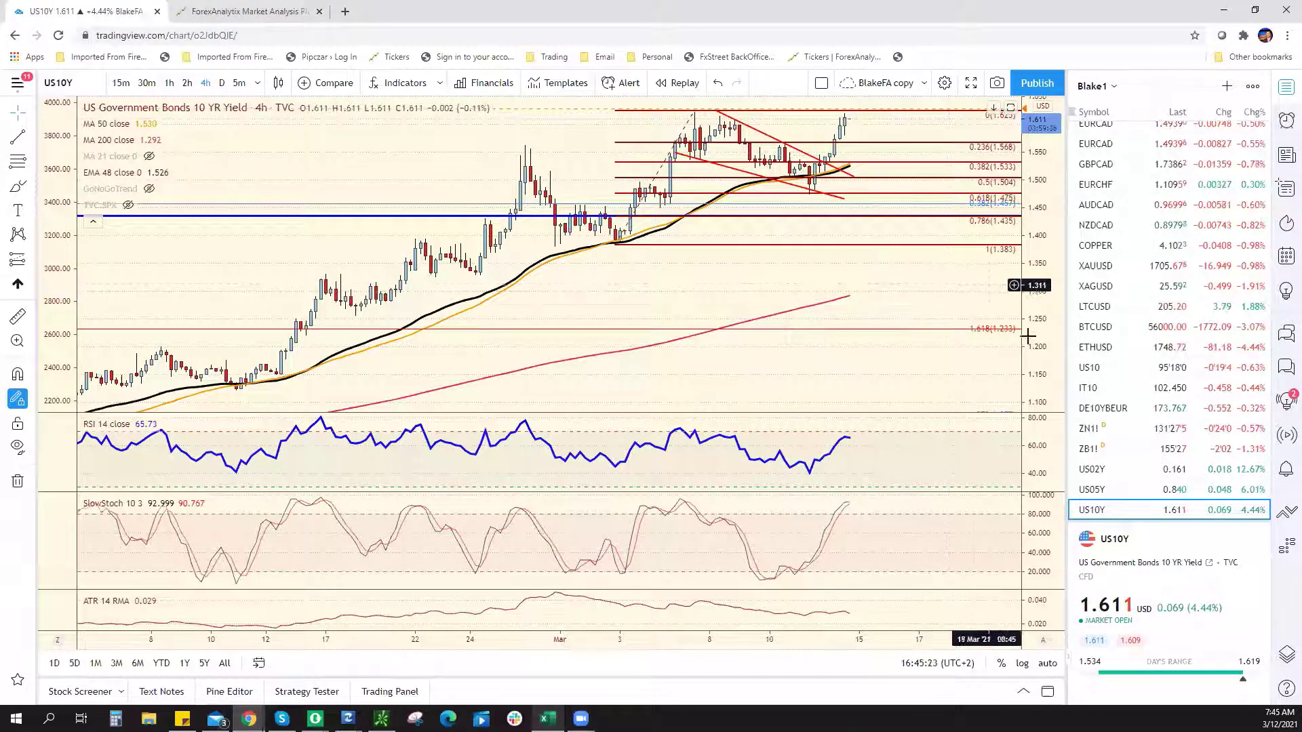
pyautogui.scroll(-1, 1128, 477)
pyautogui.click(1126, 470)
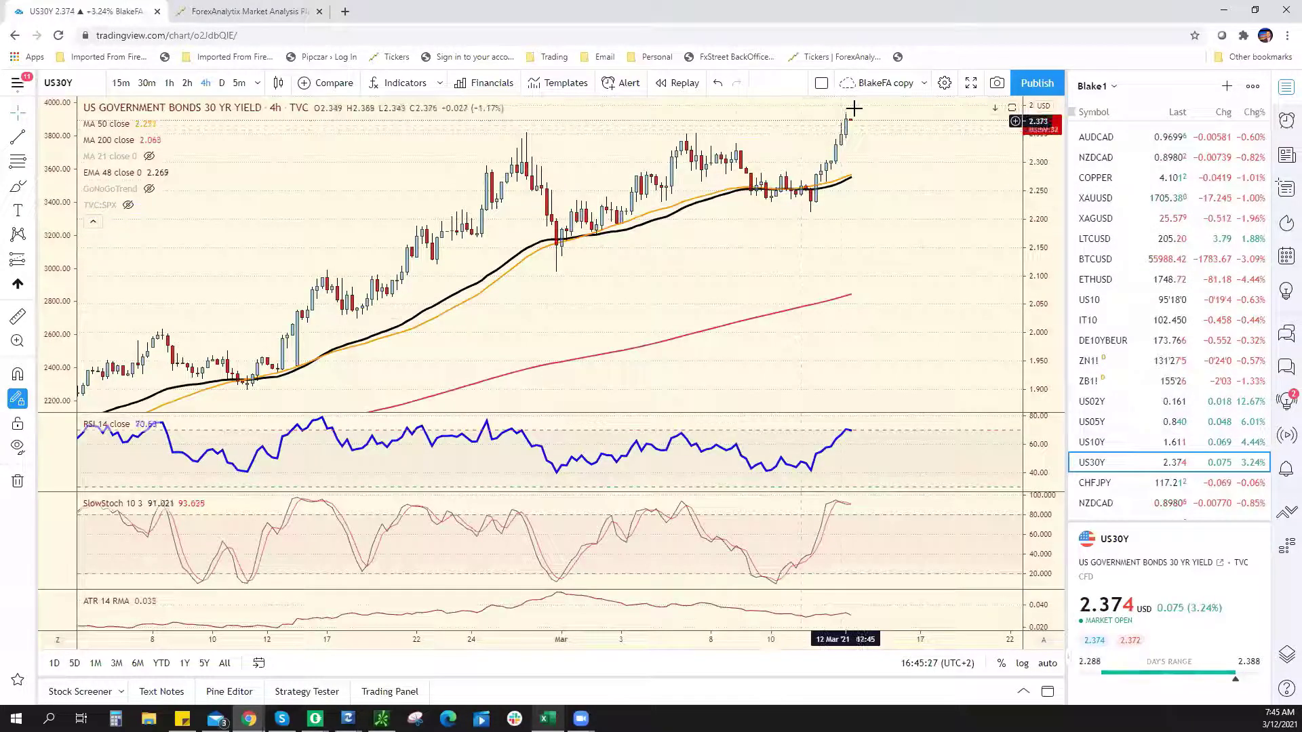
pyautogui.click(1144, 441)
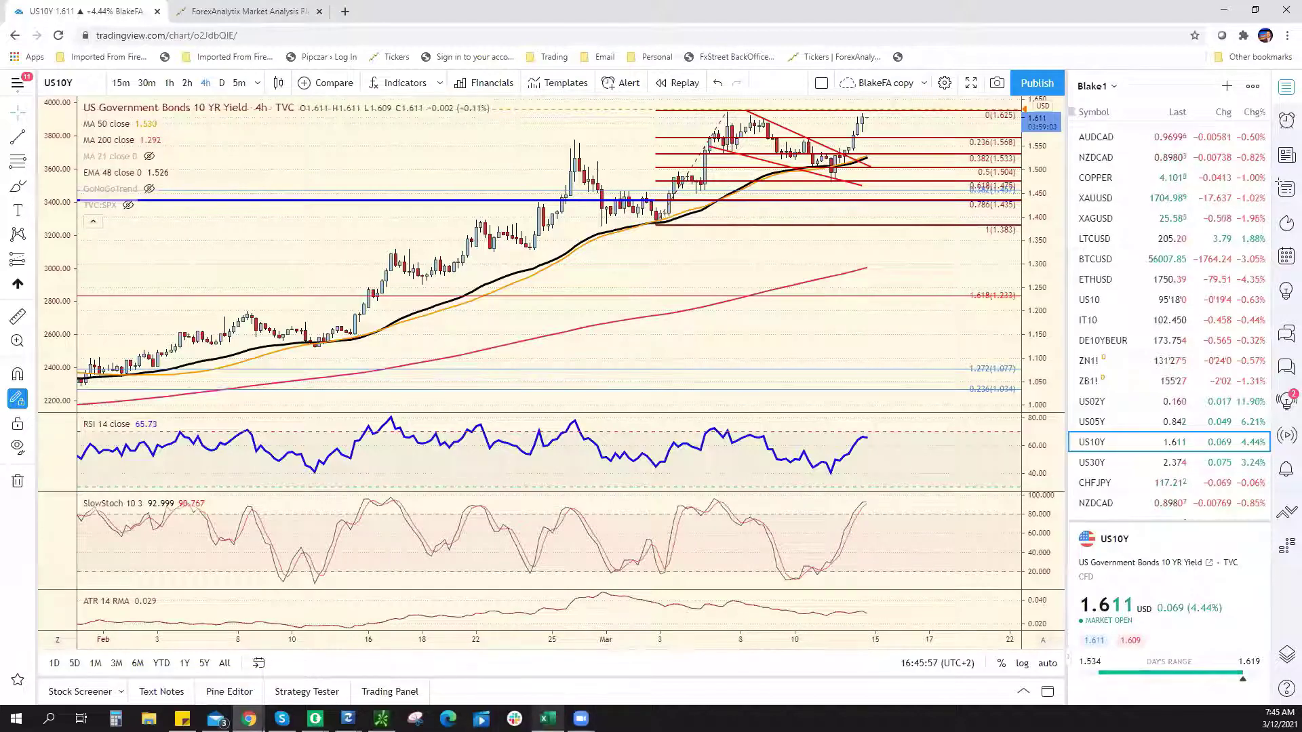
pyautogui.click(548, 719)
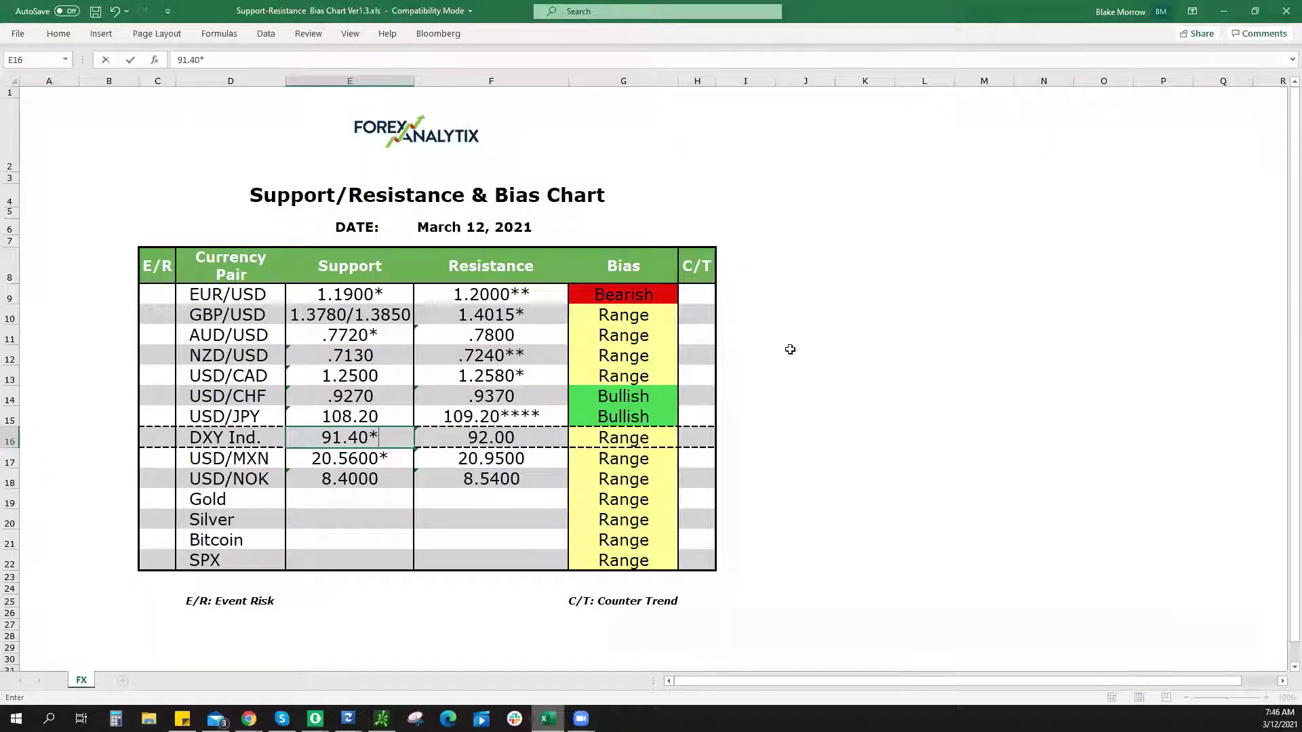
pyautogui.click(1223, 11)
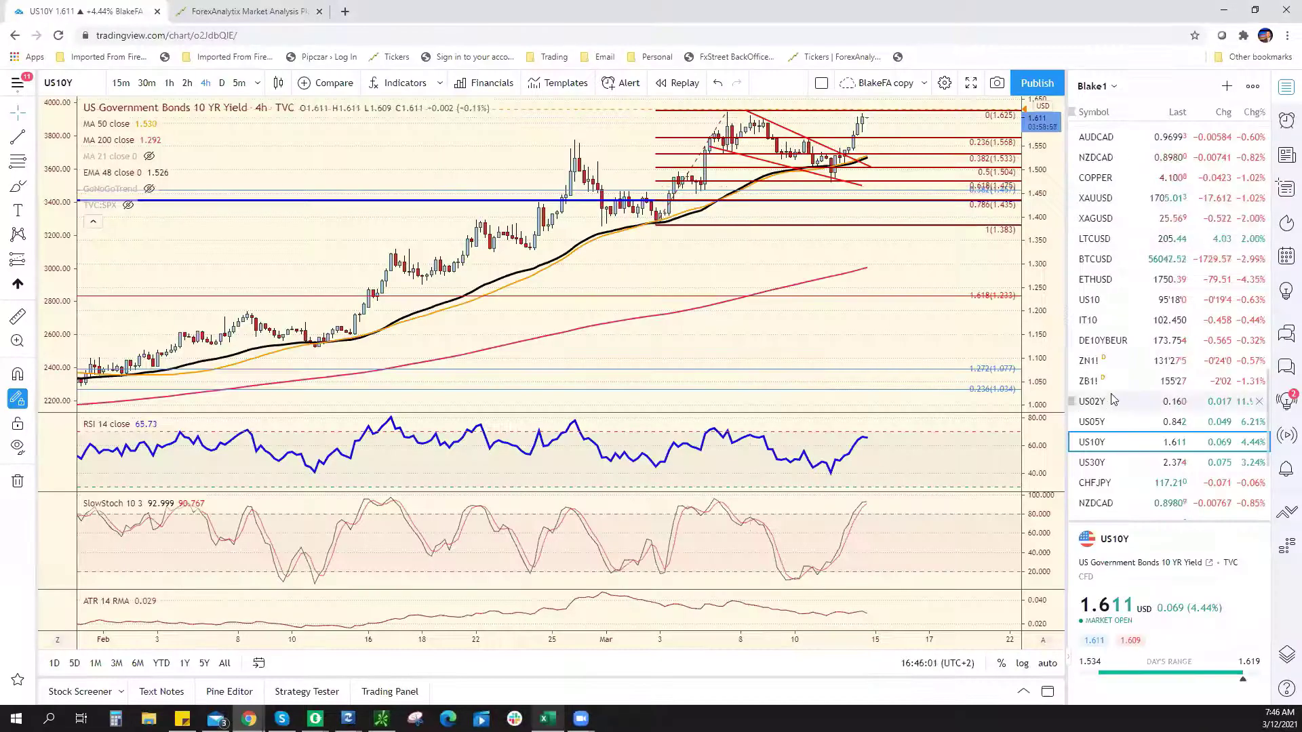
# Step: Bring up the SPX500USD S&P 500 chart from the watchlist
pyautogui.scroll(-2, 1153, 366)
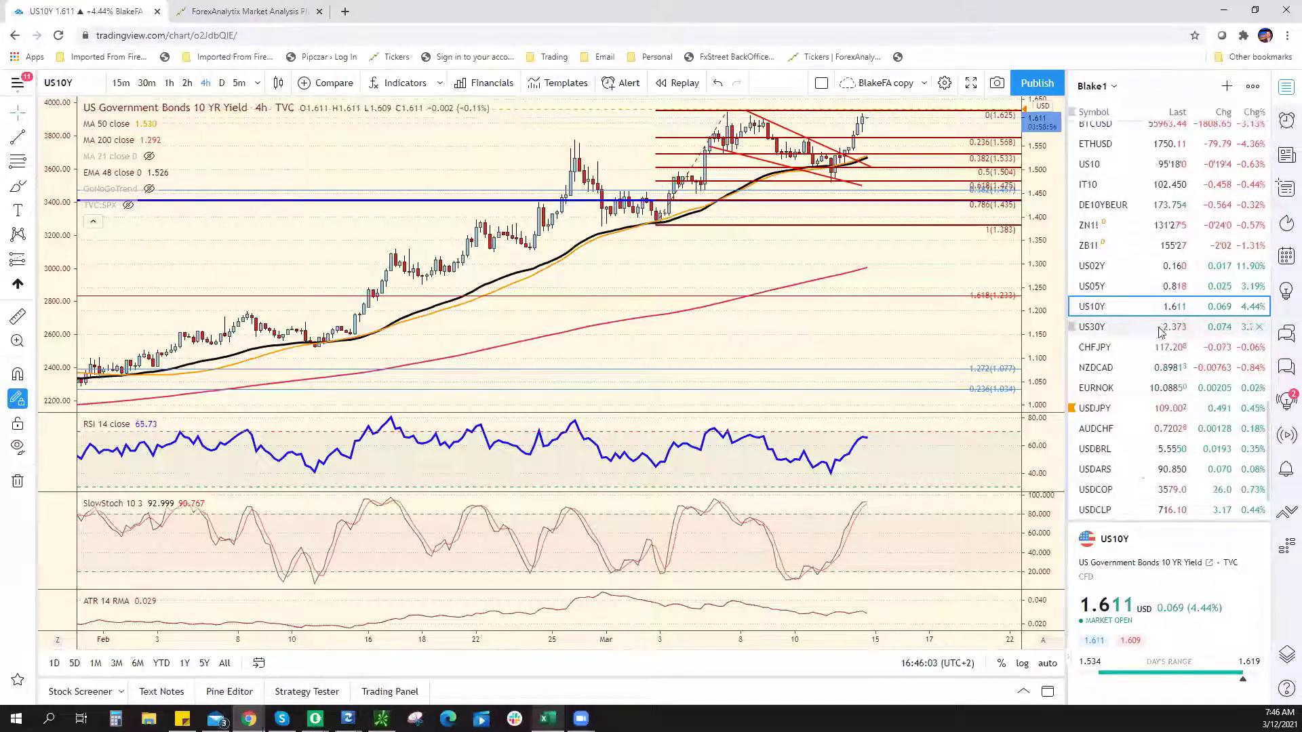
pyautogui.scroll(-1, 1161, 332)
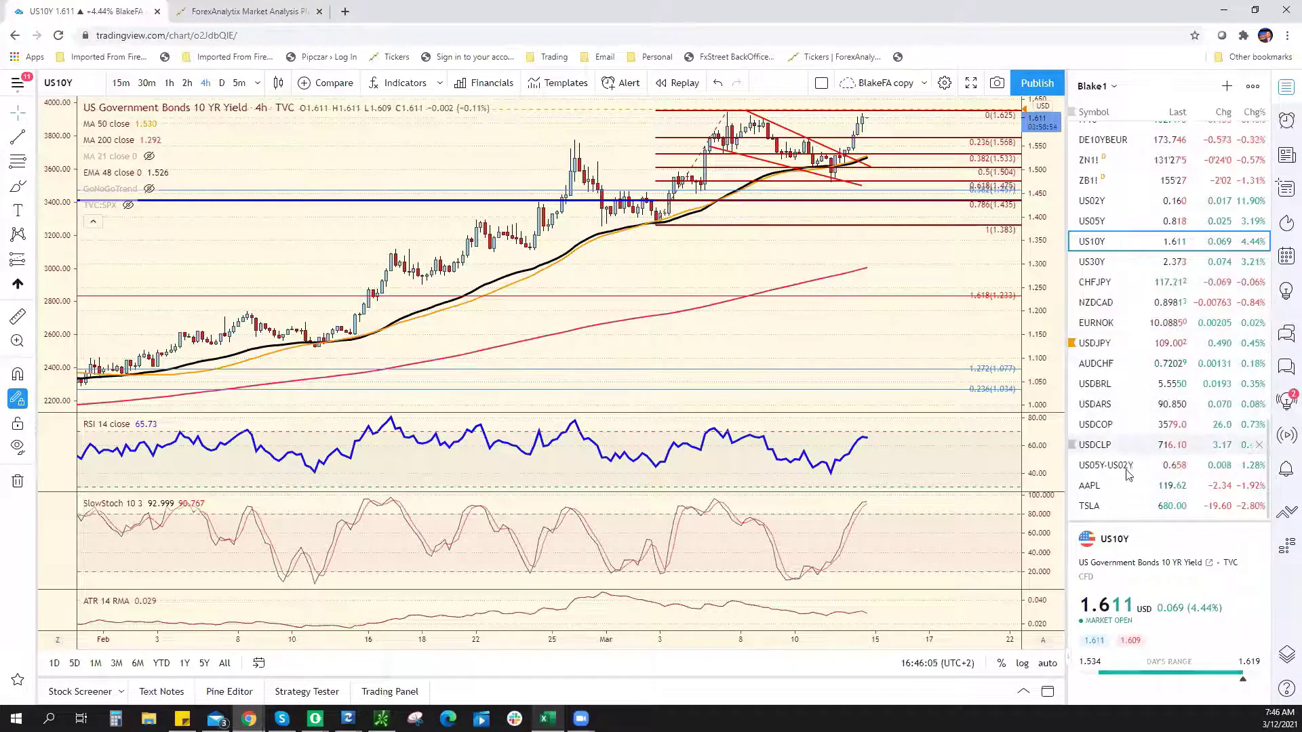
pyautogui.scroll(5, 1166, 272)
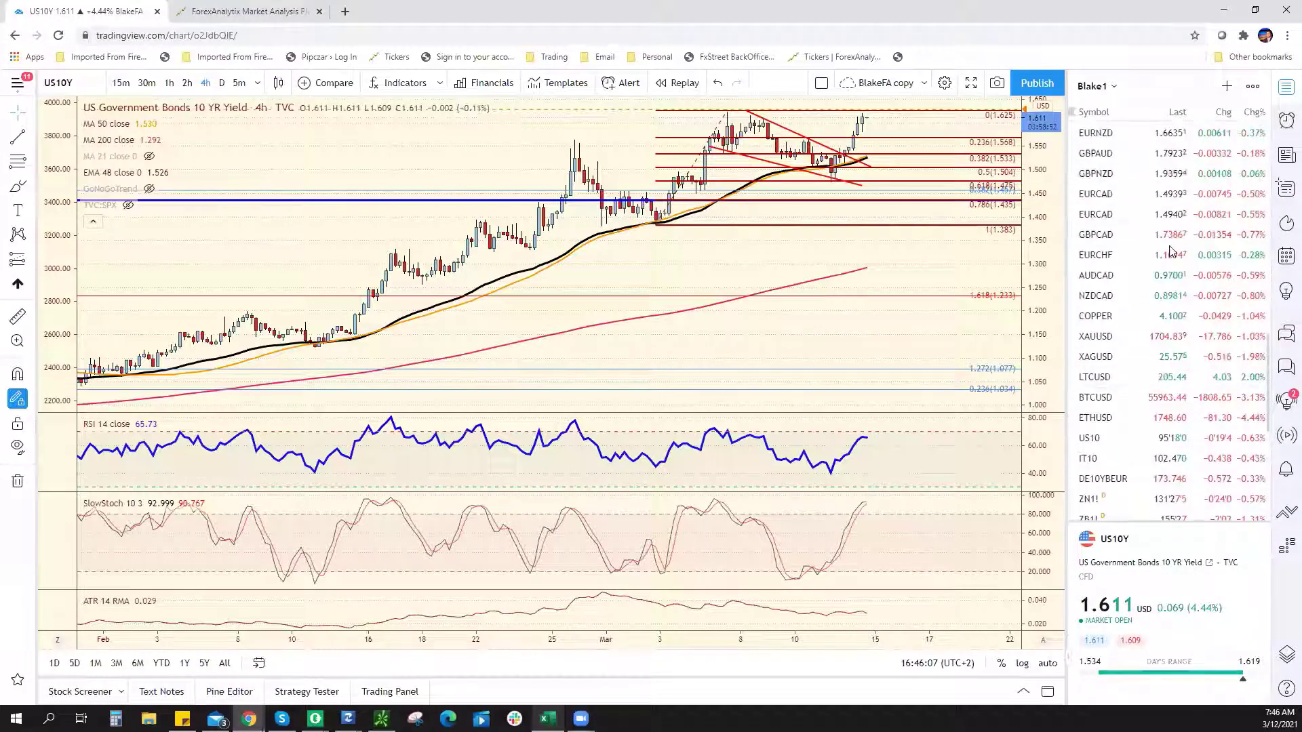
pyautogui.scroll(5, 1173, 231)
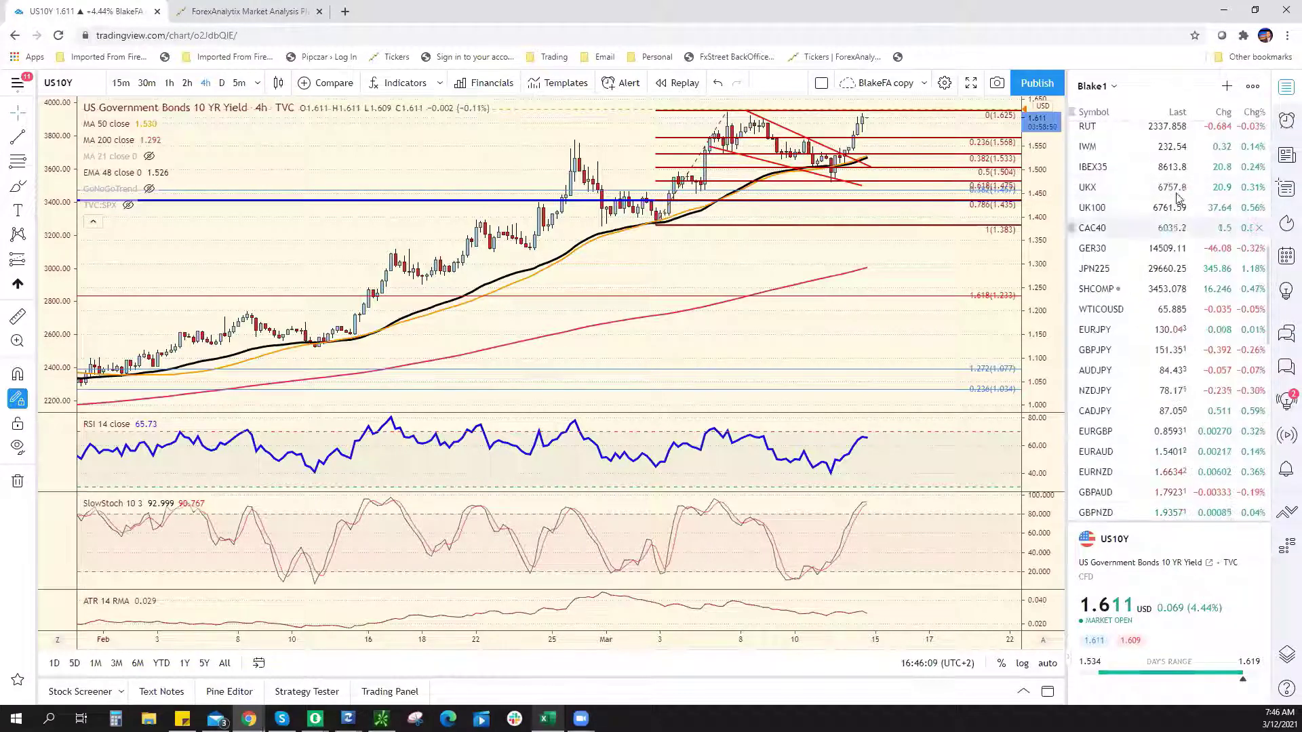
pyautogui.scroll(2, 1178, 198)
pyautogui.click(1166, 180)
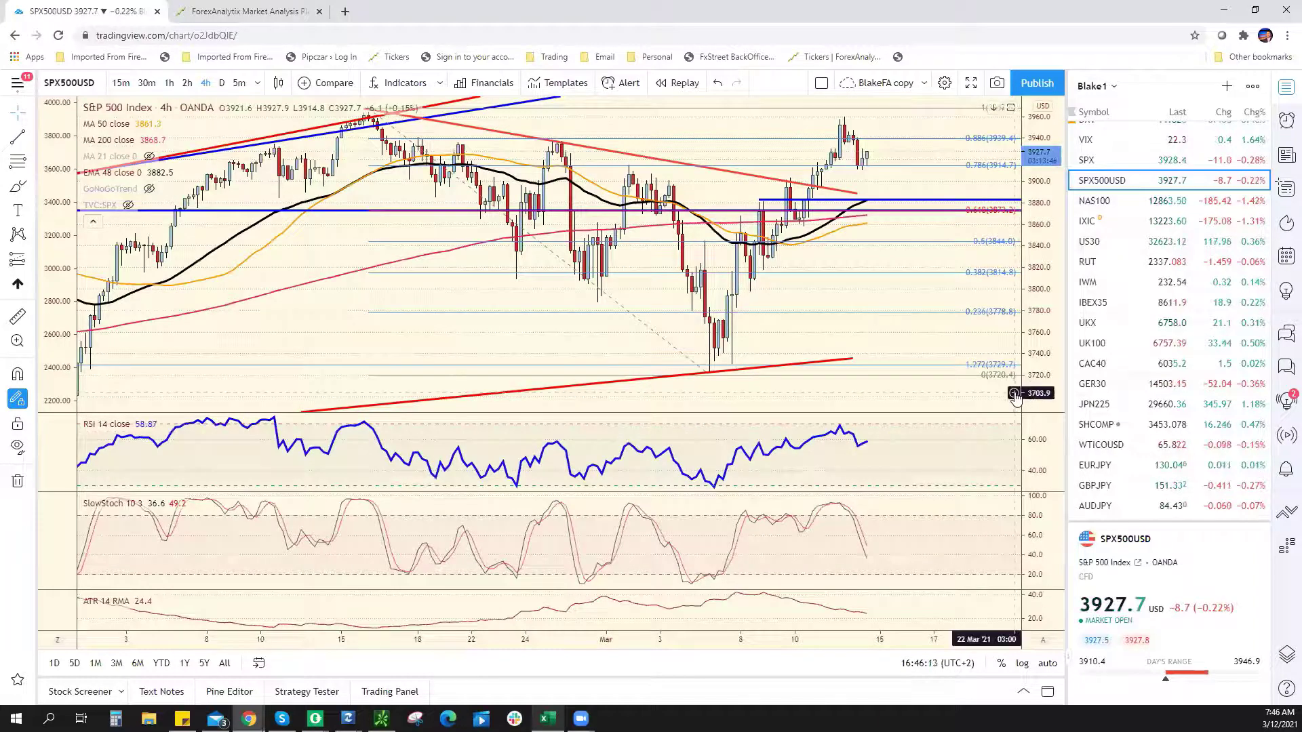
# Step: Mark the S&P 500's February high with a horizontal ray, then go to Excel
pyautogui.scroll(-1, 764, 270)
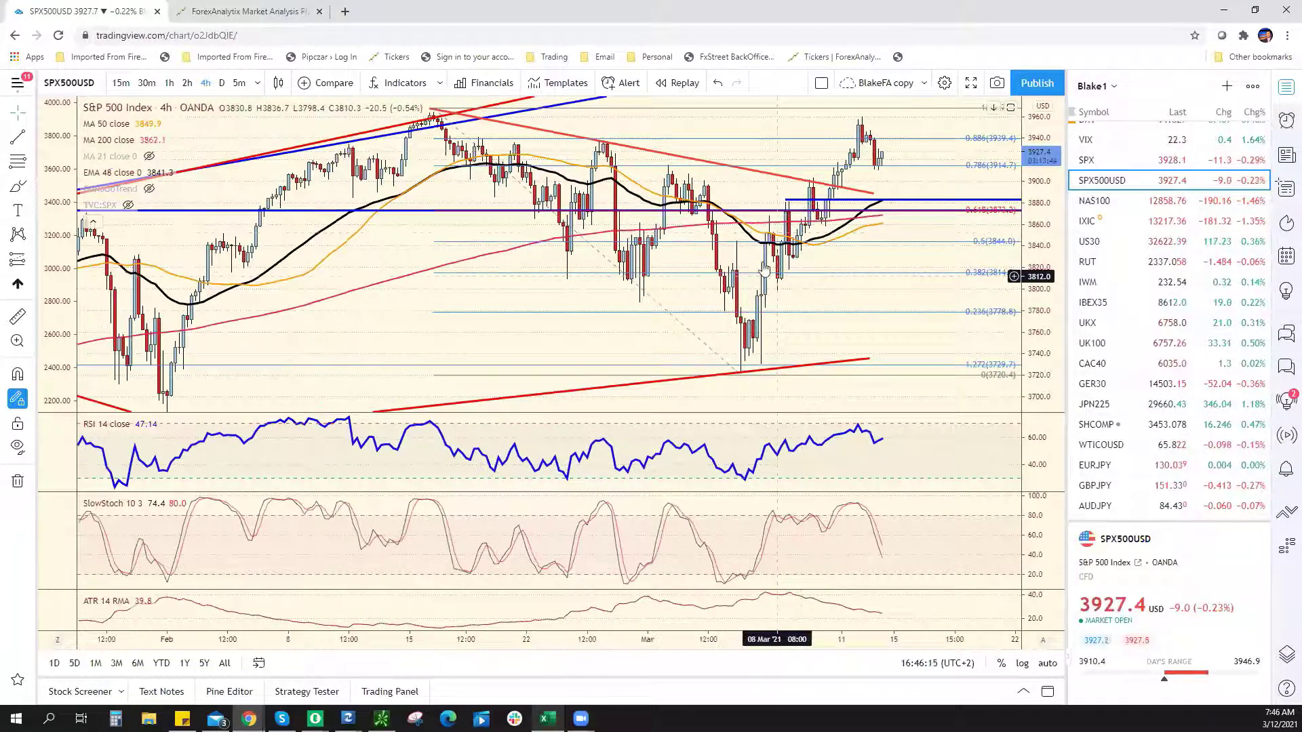
pyautogui.scroll(-2, 847, 128)
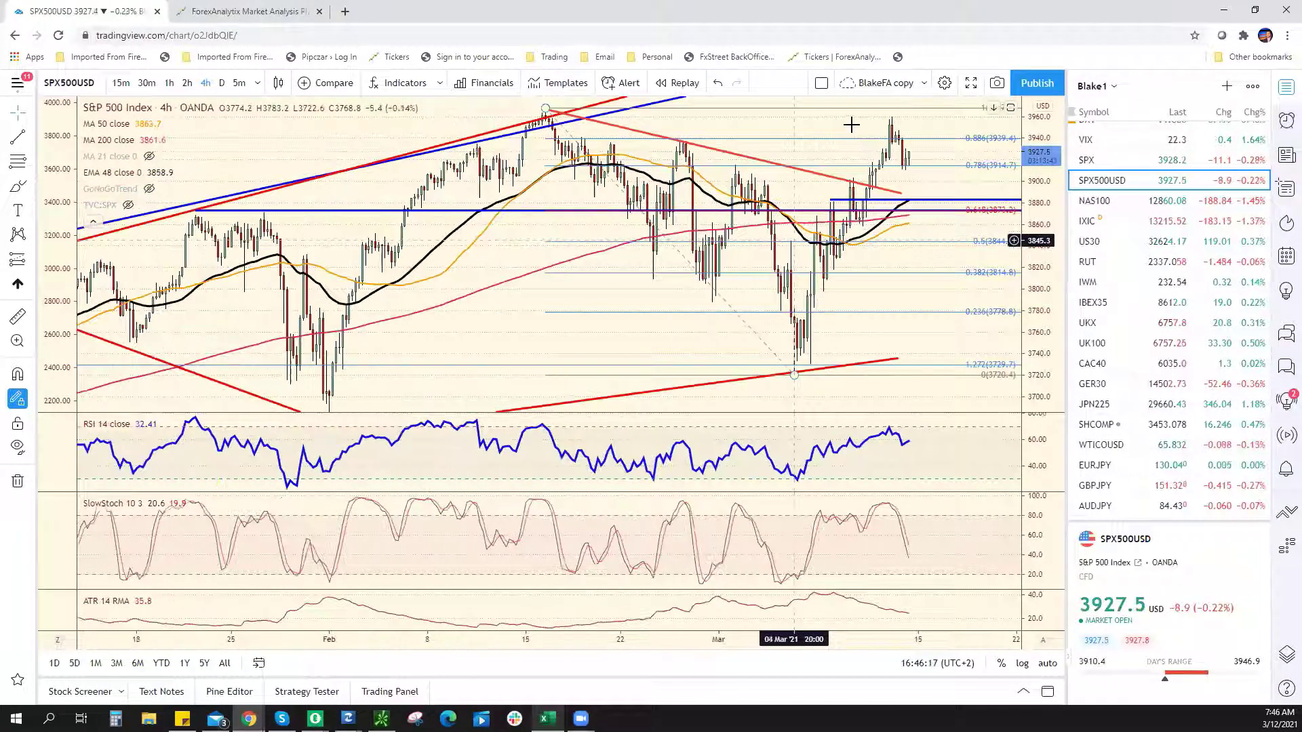
pyautogui.scroll(-2, 851, 125)
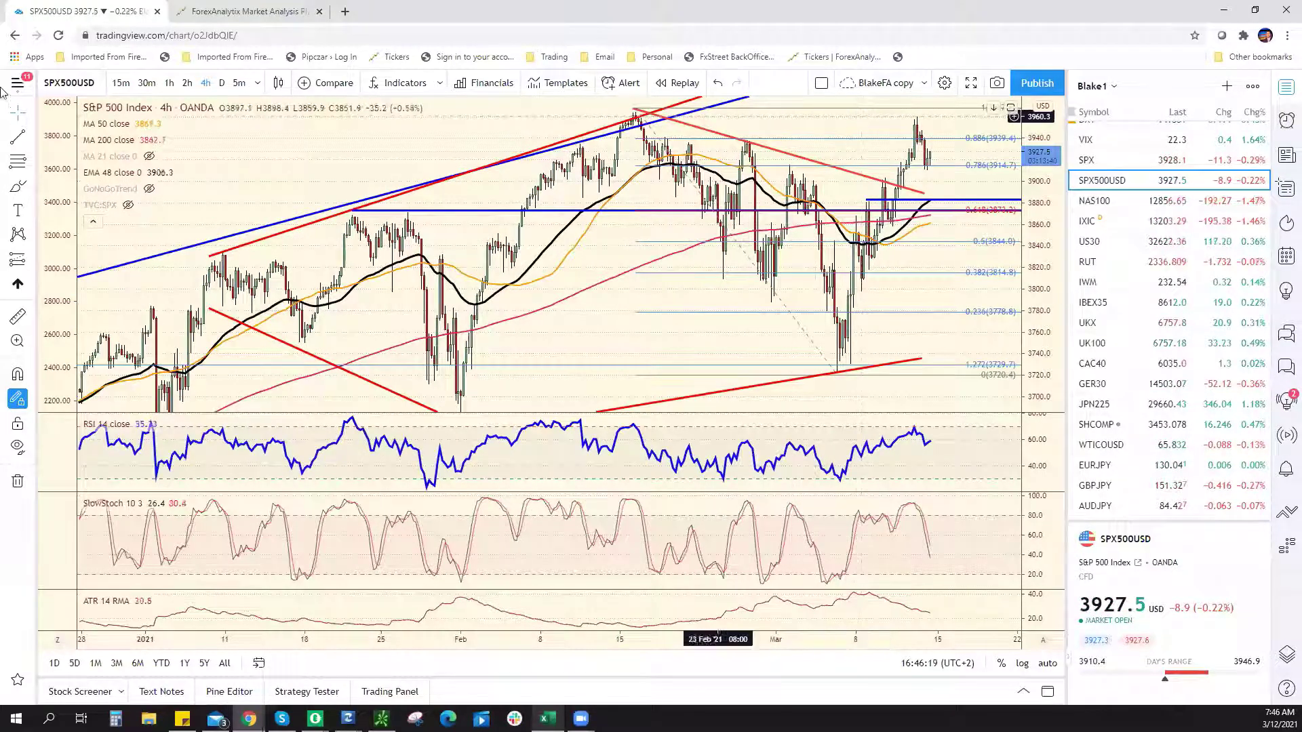
pyautogui.click(31, 137)
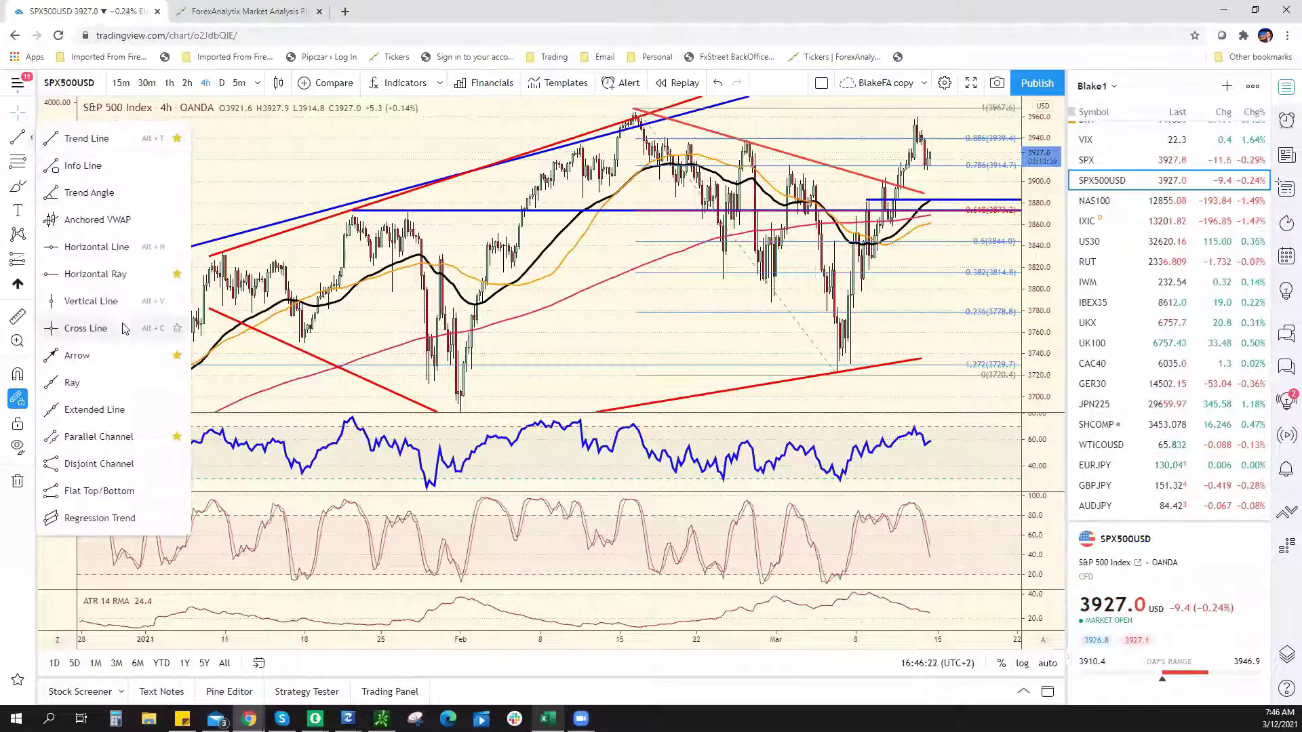
pyautogui.click(101, 274)
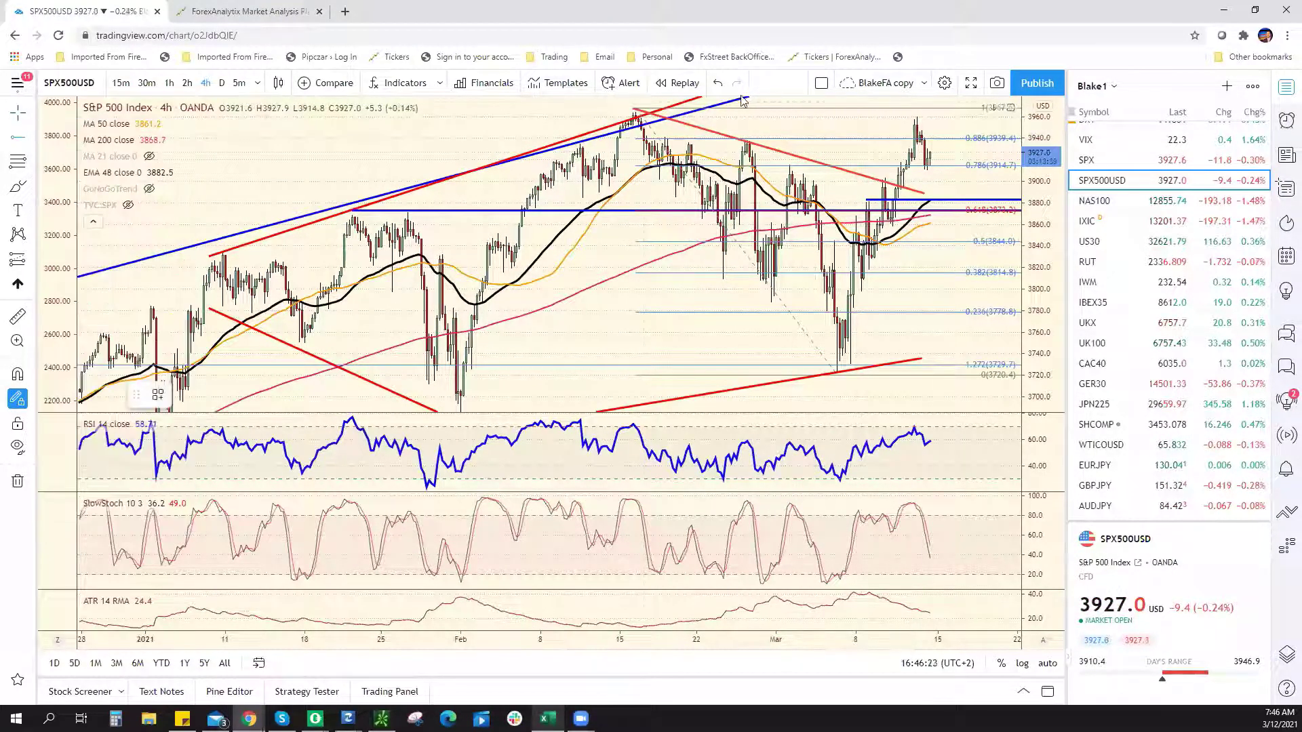
pyautogui.click(628, 112)
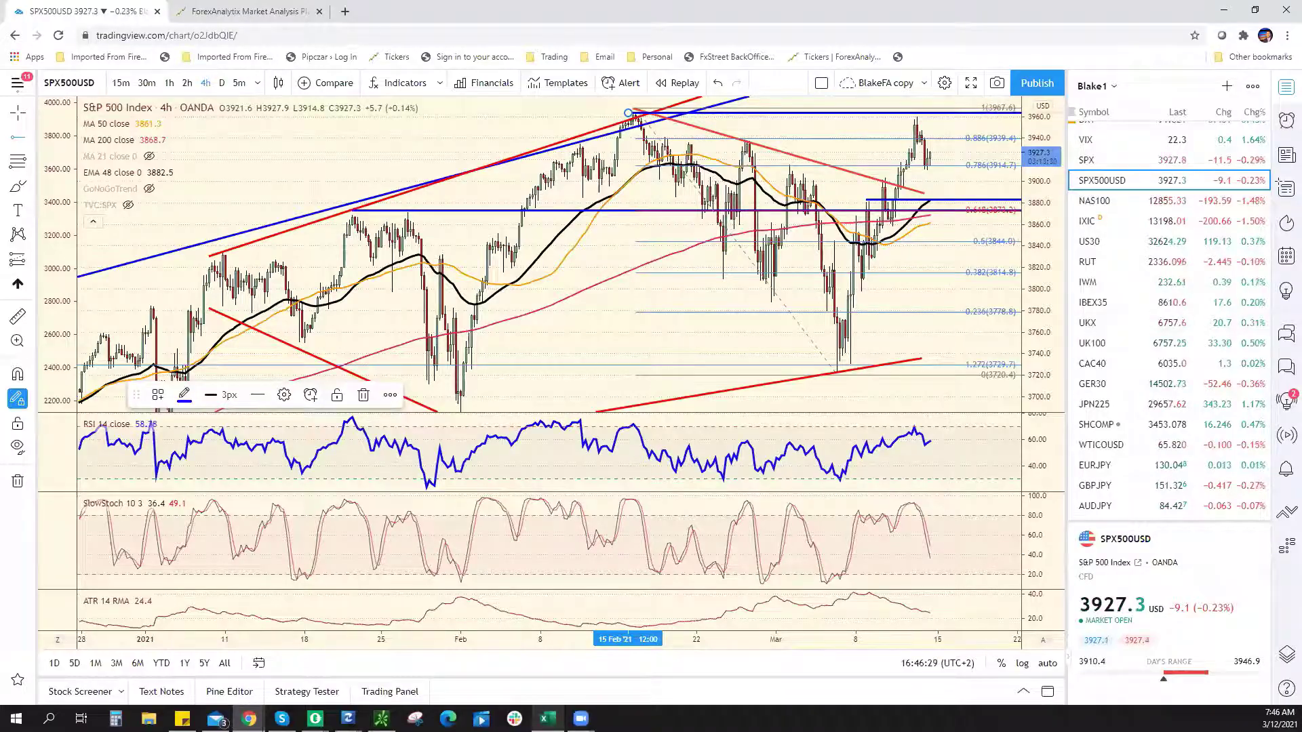
pyautogui.click(548, 718)
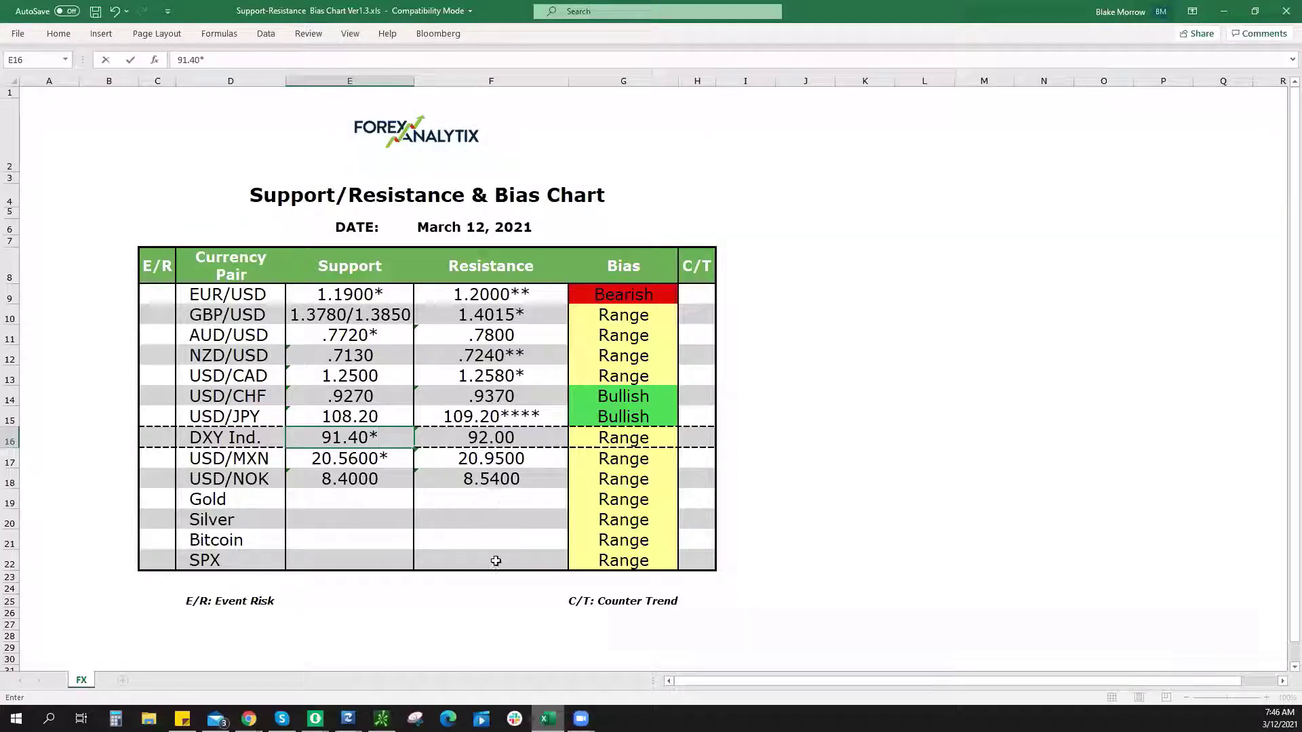
# Step: Enter 3960* as SPX resistance in F22 and set its bias to Bullish
pyautogui.click(510, 553)
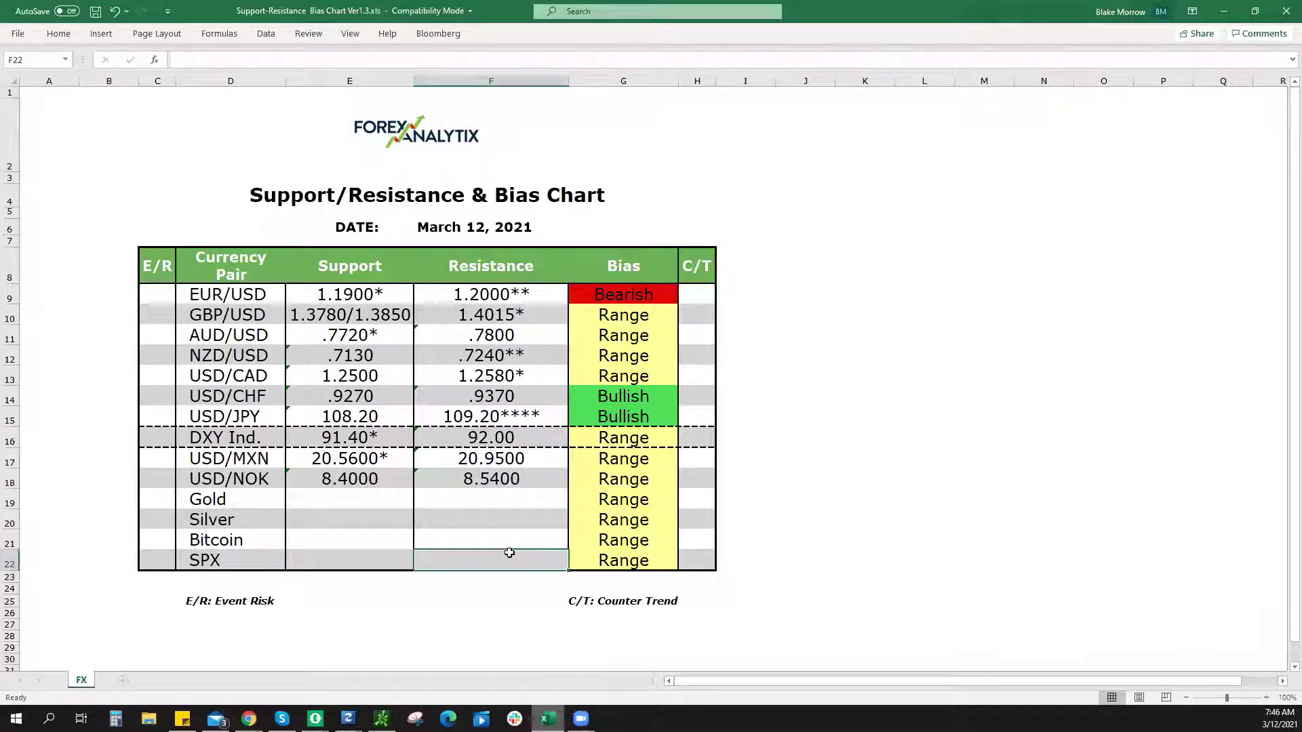
pyautogui.write('3960')
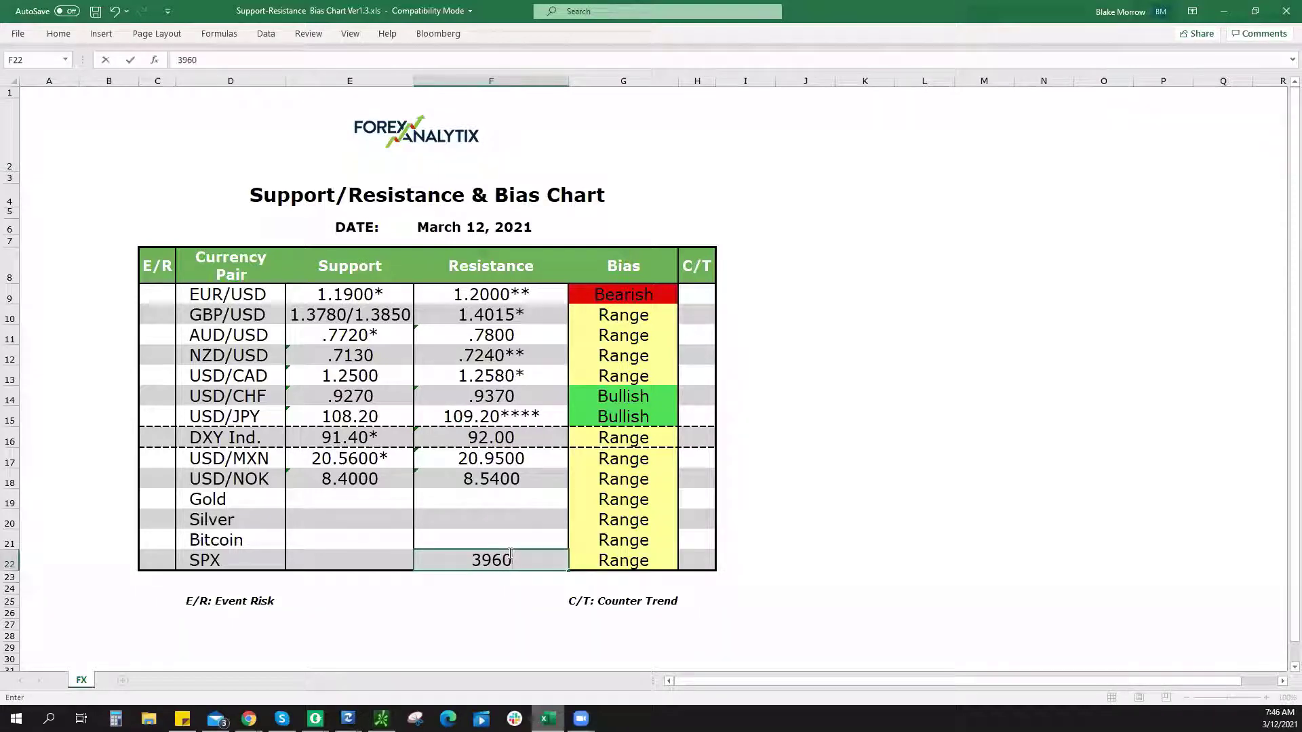
pyautogui.write('*')
pyautogui.click(645, 562)
pyautogui.click(684, 564)
pyautogui.click(597, 578)
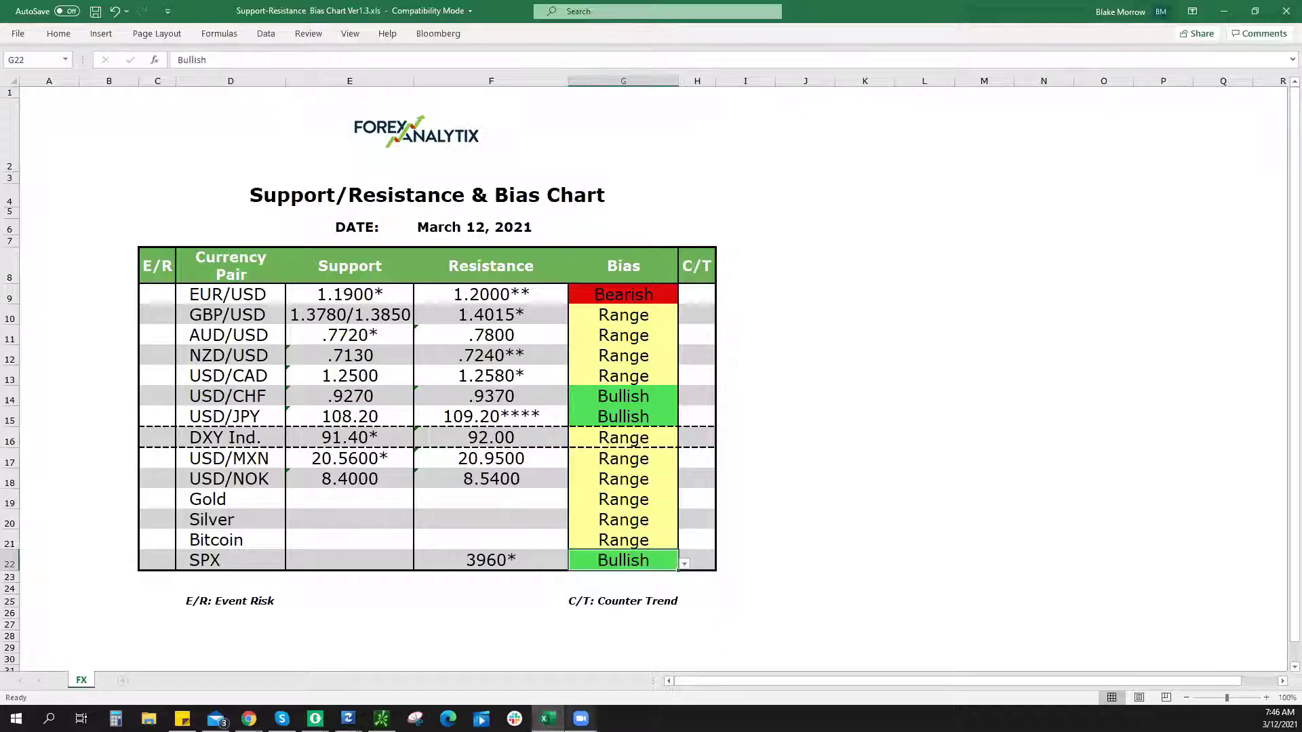
# Step: Shift the chart level line to about 3880 and enter 3880* as SPX support
pyautogui.hotkey('alt', 'Tab')
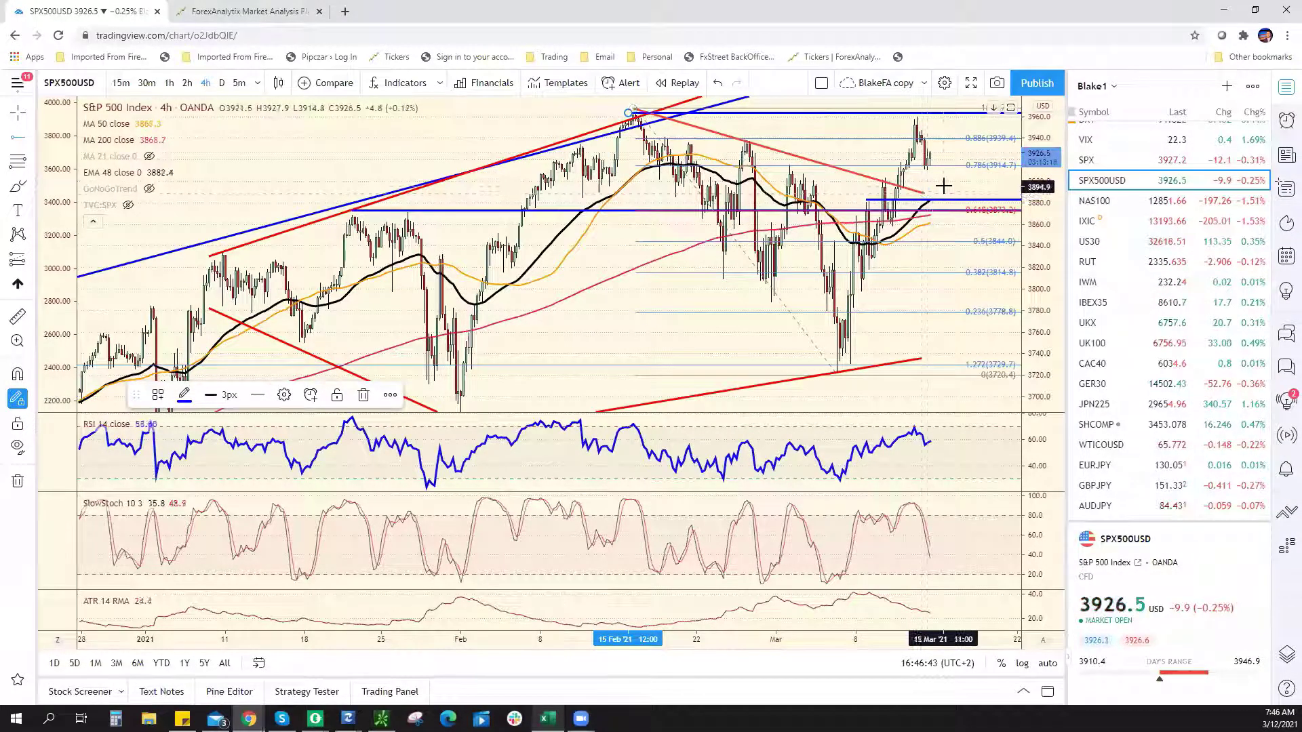
pyautogui.moveTo(944, 185); pyautogui.dragTo(948, 201)
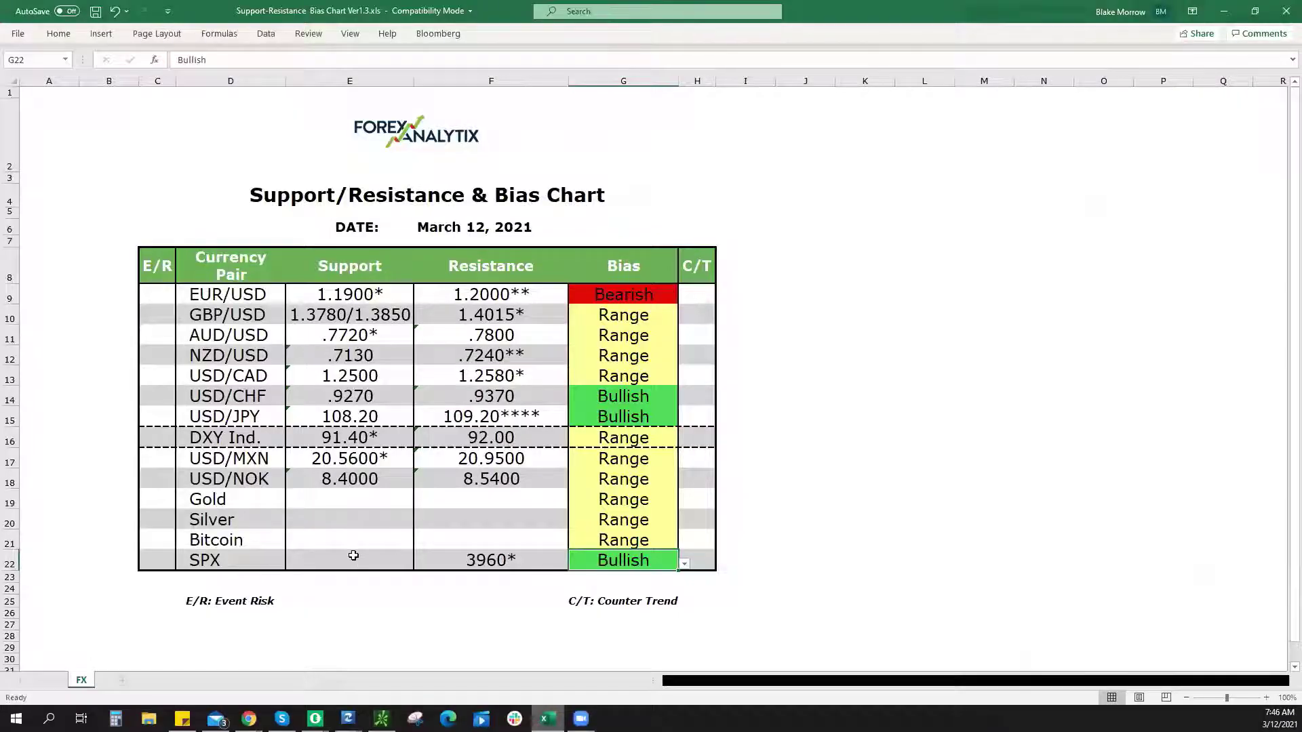
pyautogui.click(355, 556)
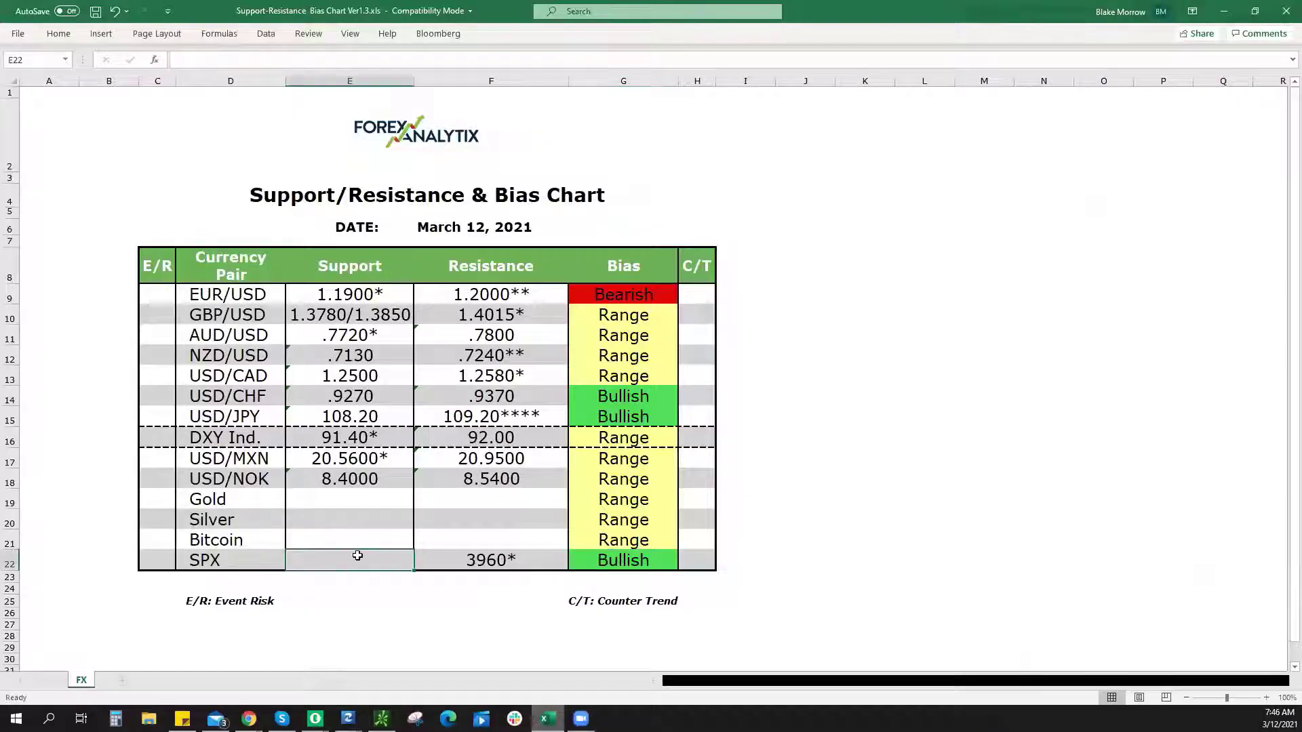
pyautogui.write('3880')
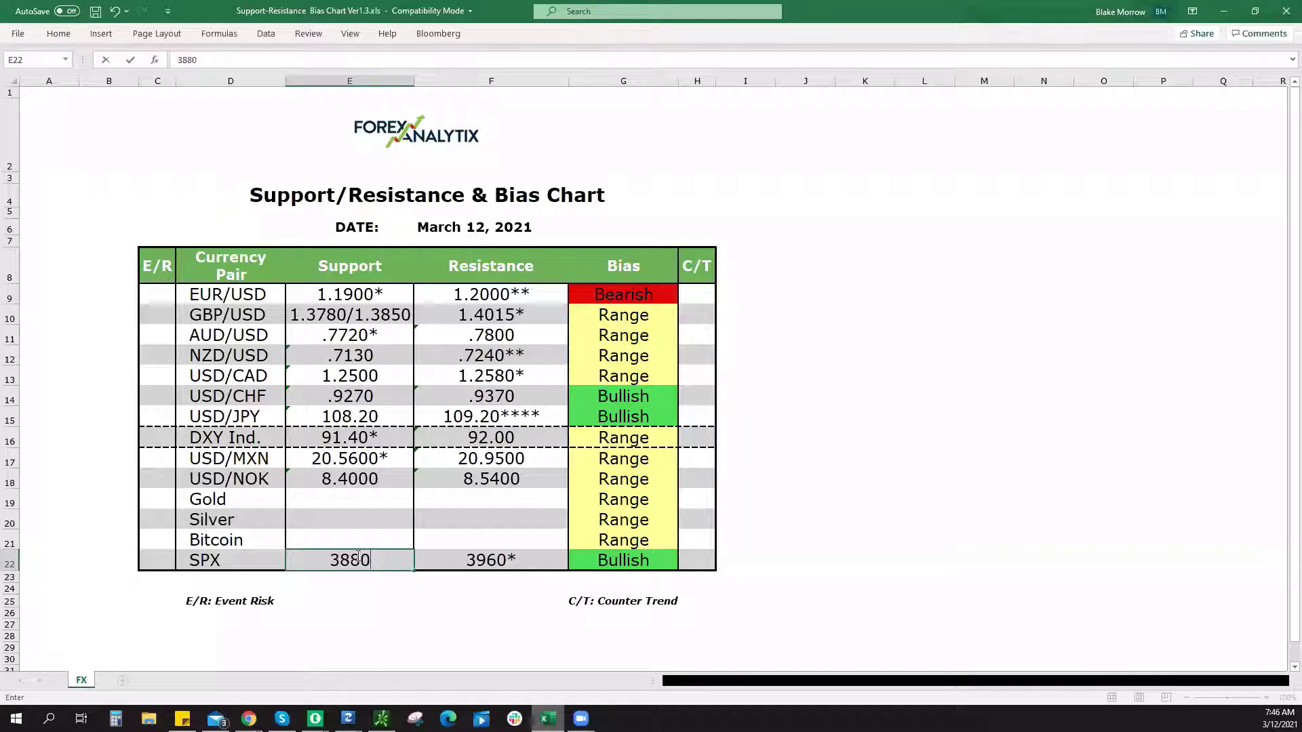
pyautogui.write('*')
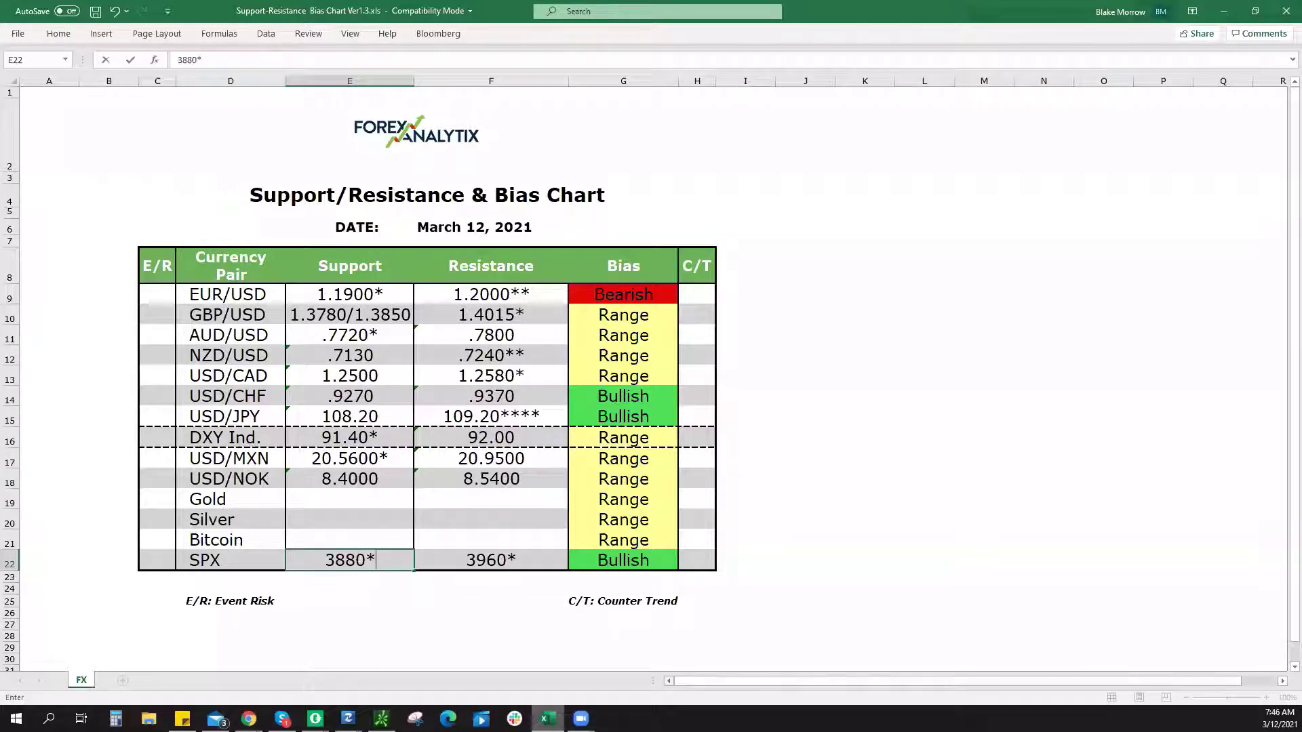
pyautogui.hotkey('alt', 'Tab')
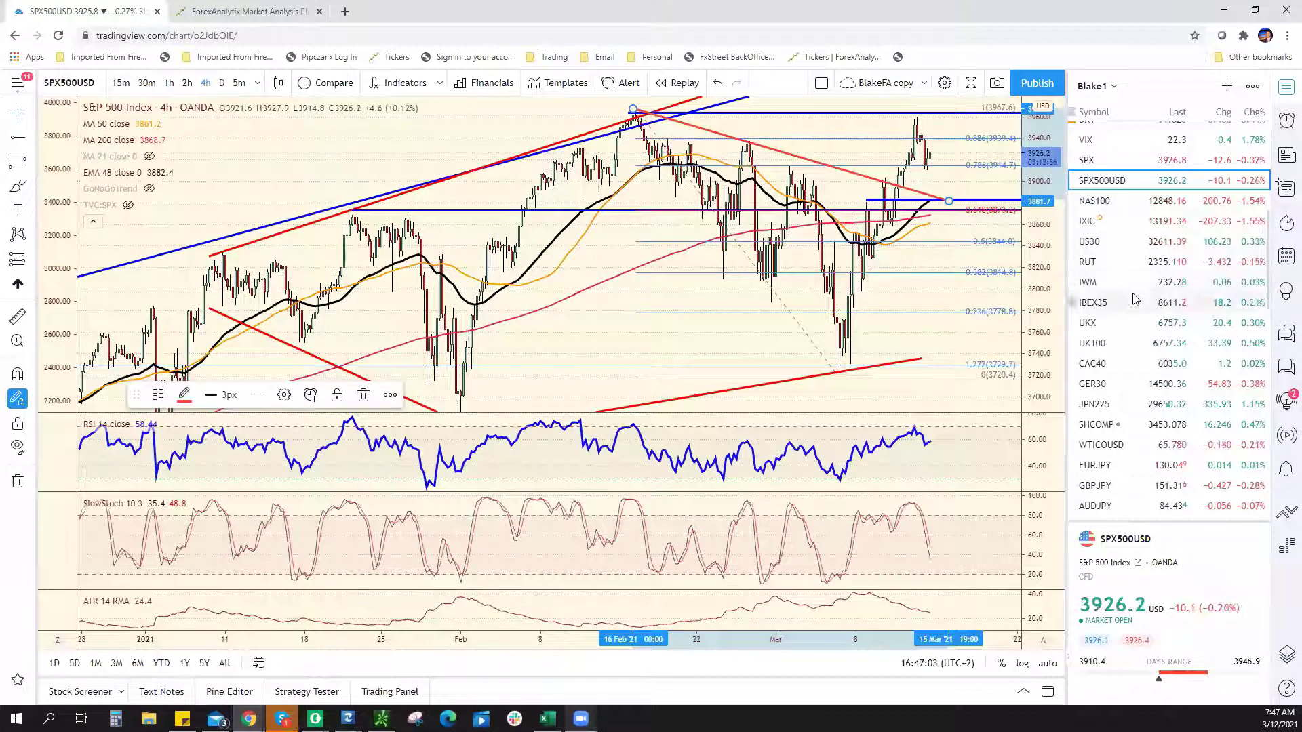
# Step: View the 4-hour XAUUSD gold chart, then go to the ForexAnalytix dashboard
pyautogui.scroll(-6, 1138, 319)
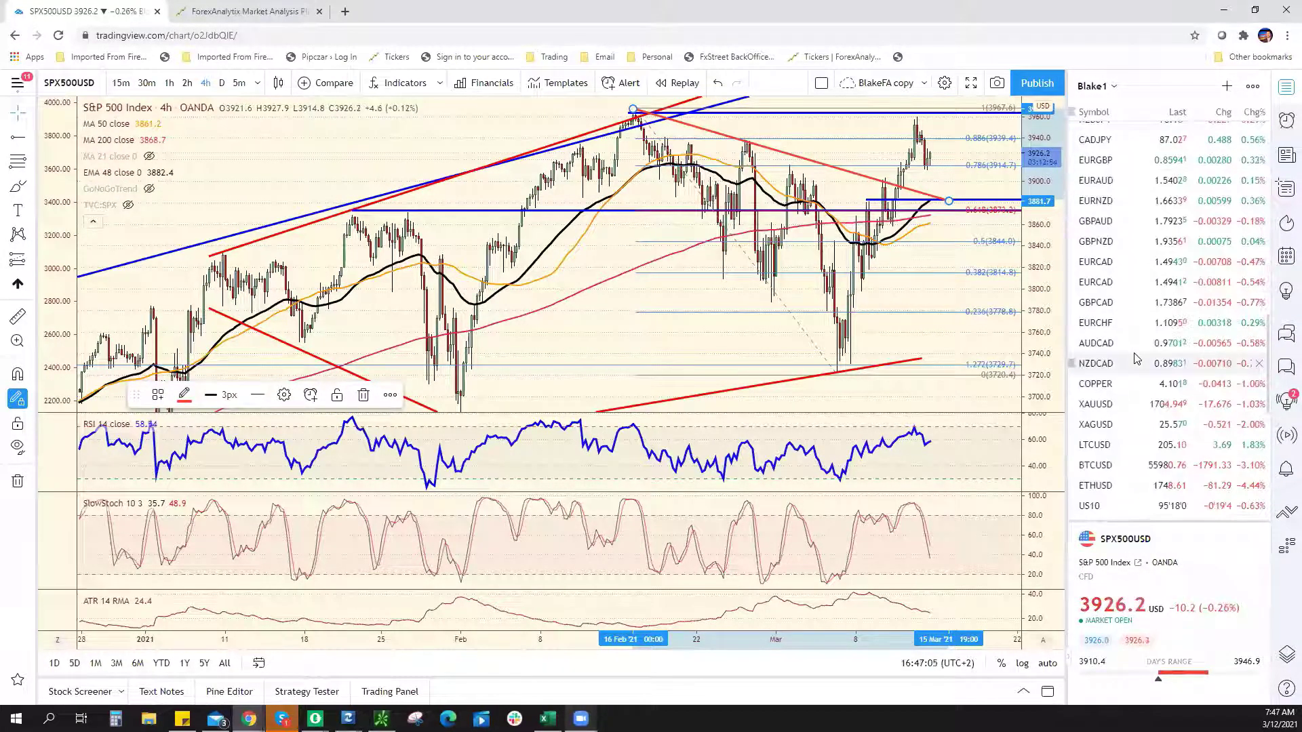
pyautogui.scroll(-1, 1137, 360)
pyautogui.click(1139, 337)
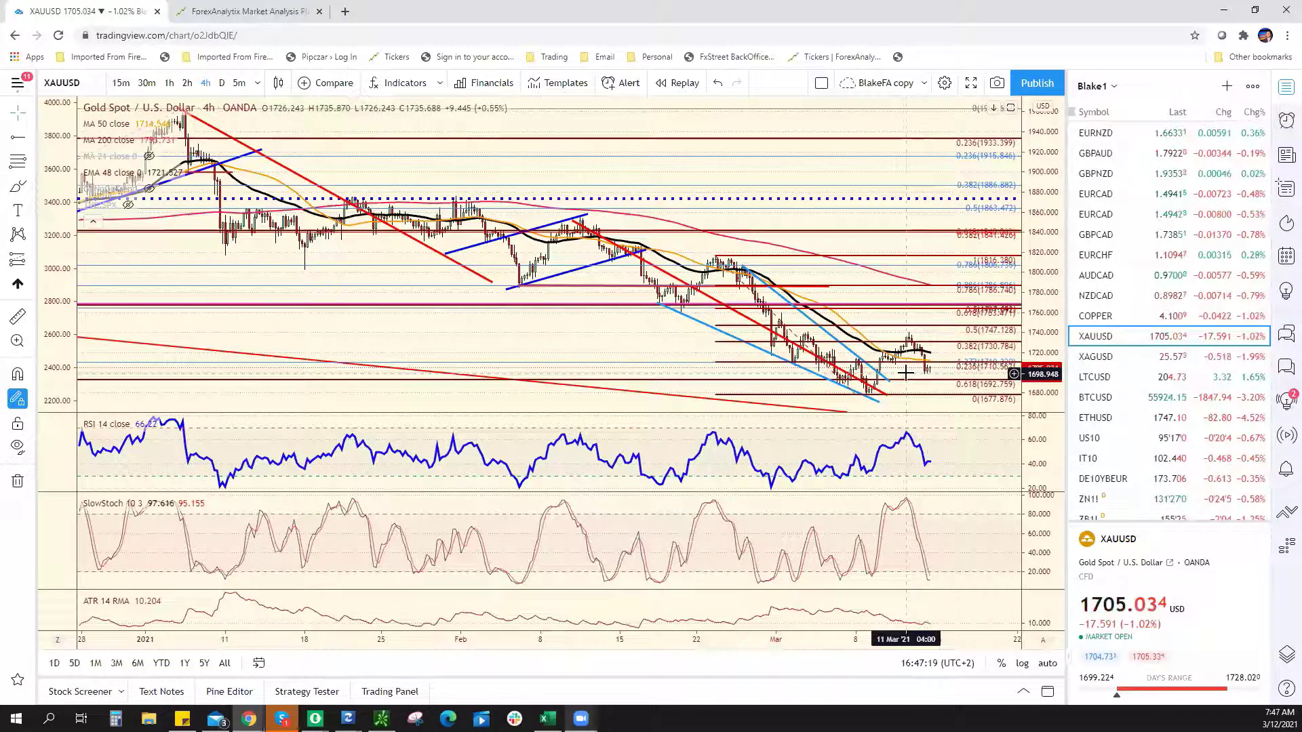
pyautogui.click(229, 14)
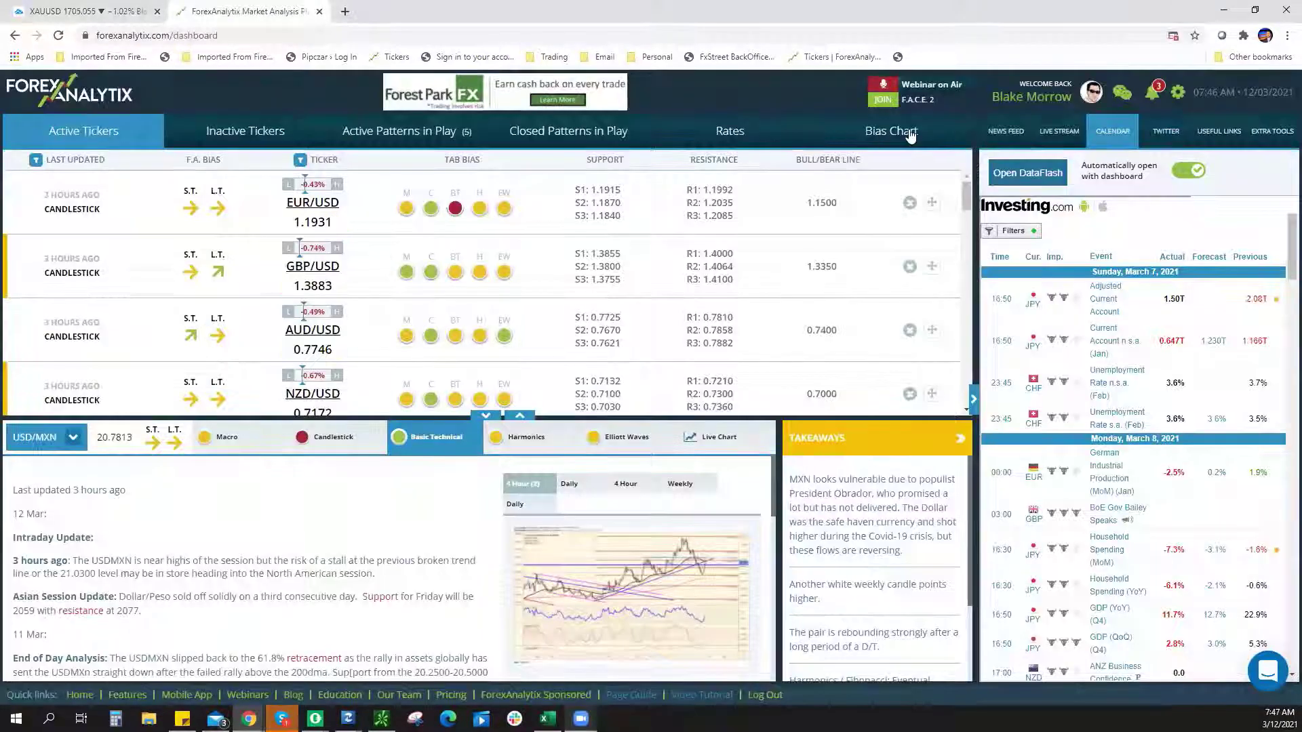
# Step: Check the March 11 ForexAnalytix Bias Chart, listing Gold at 1680/1760*, then return to TradingView
pyautogui.click(486, 415)
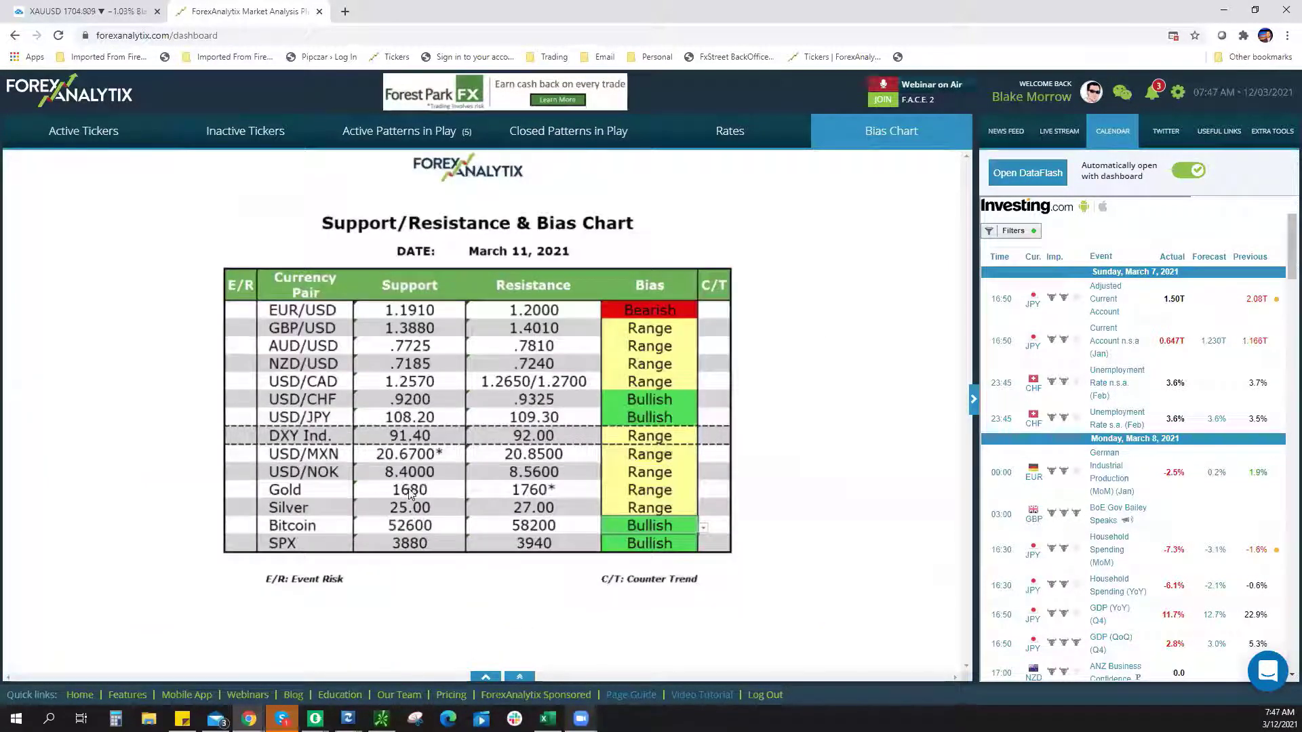
pyautogui.click(61, 11)
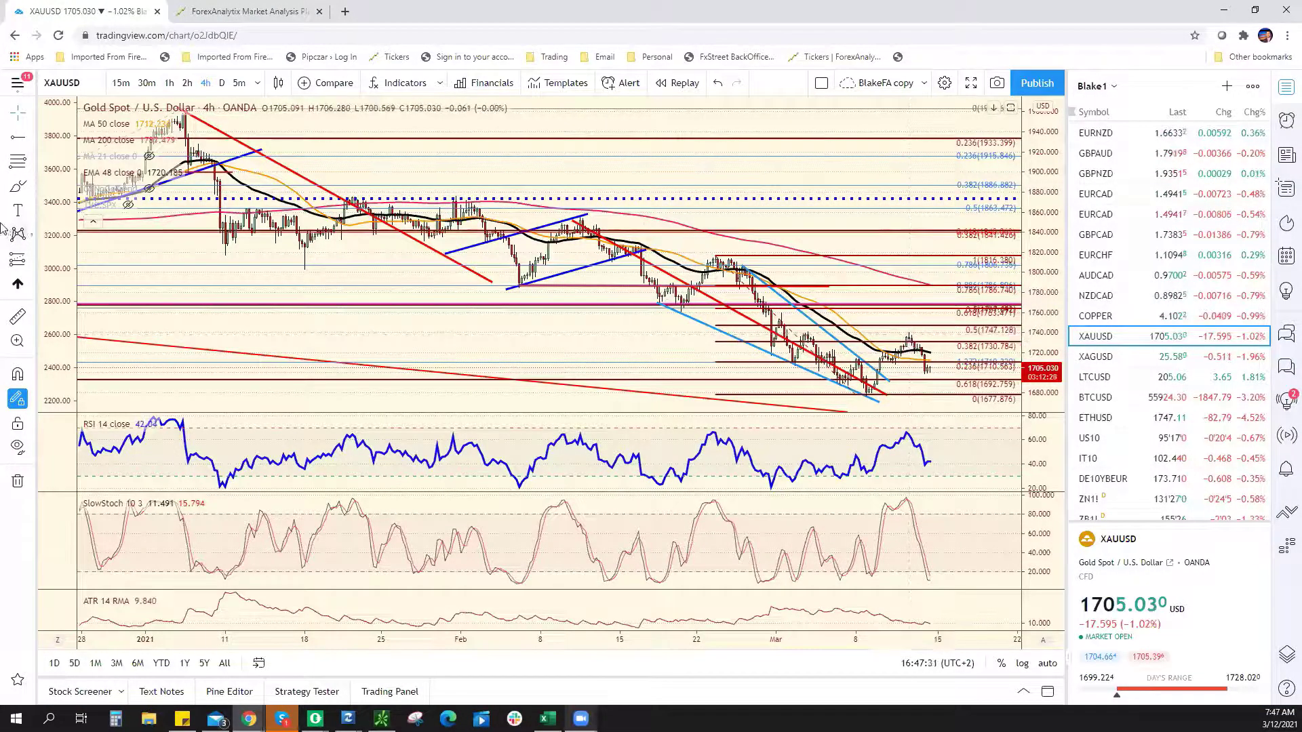
# Step: Draw a horizontal level near 1740 on the gold chart and return to Excel
pyautogui.click(19, 140)
pyautogui.click(807, 333)
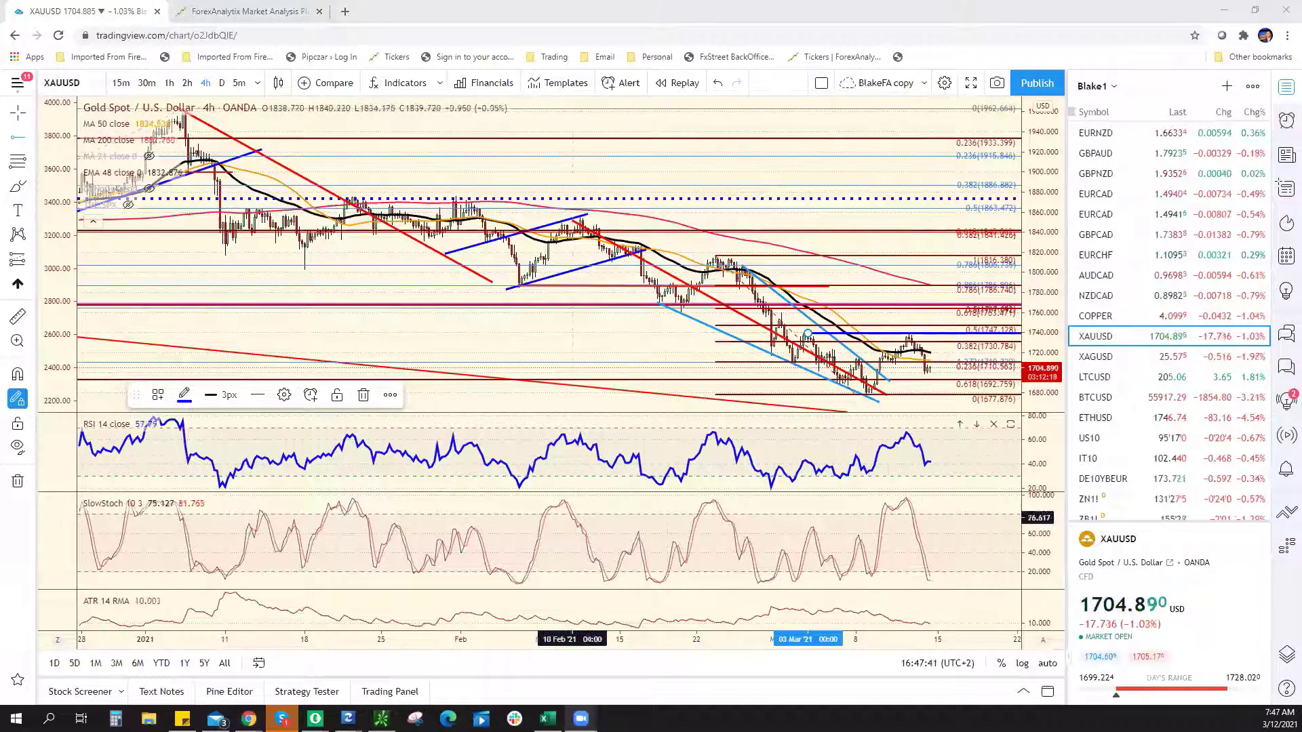
pyautogui.hotkey('alt', 'Tab')
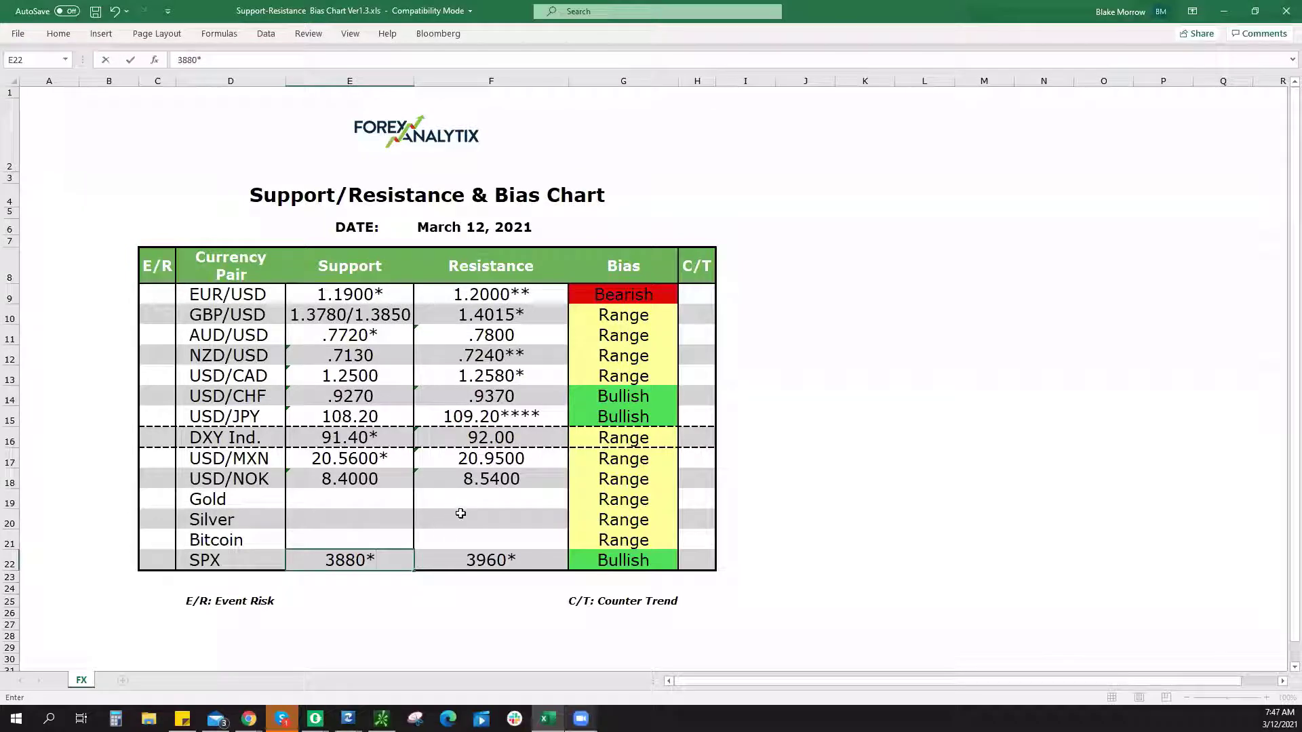
# Step: Commit the SPX support entry and set the Gold bias to Bearish
pyautogui.click(488, 502)
pyautogui.click(648, 500)
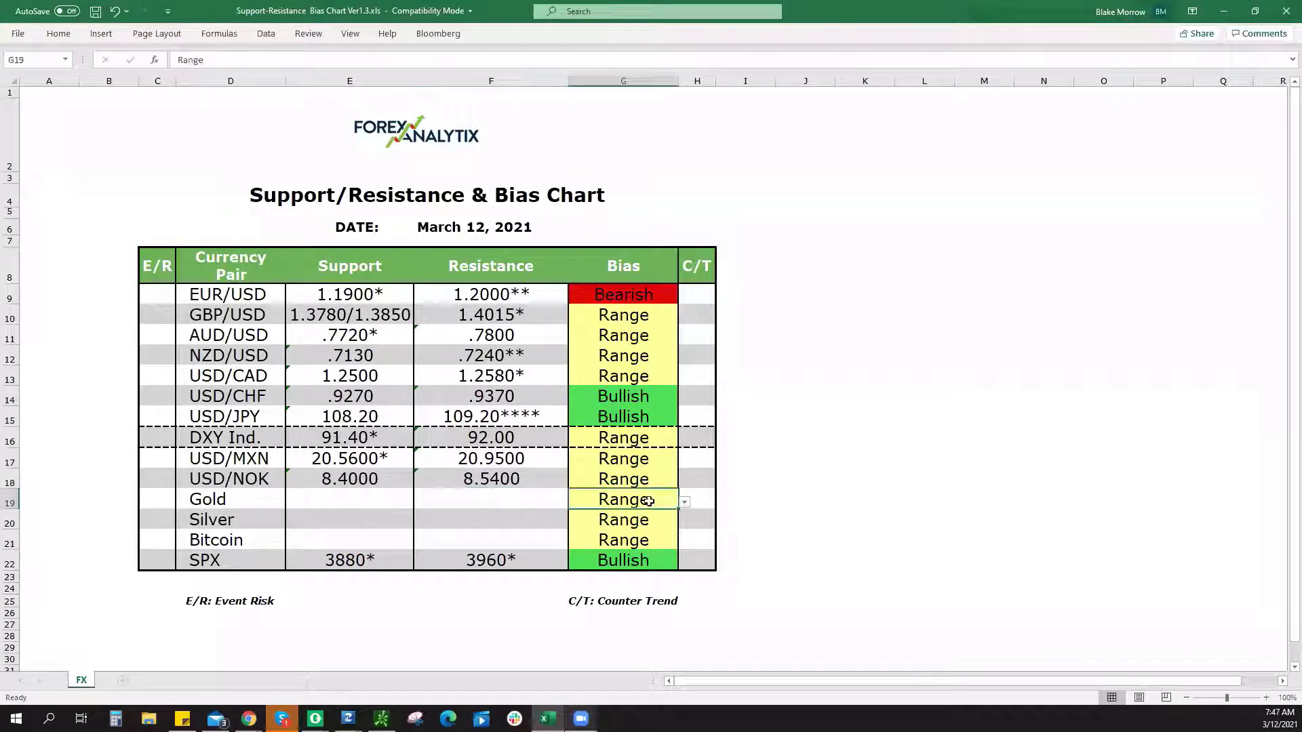
pyautogui.click(682, 504)
pyautogui.click(597, 513)
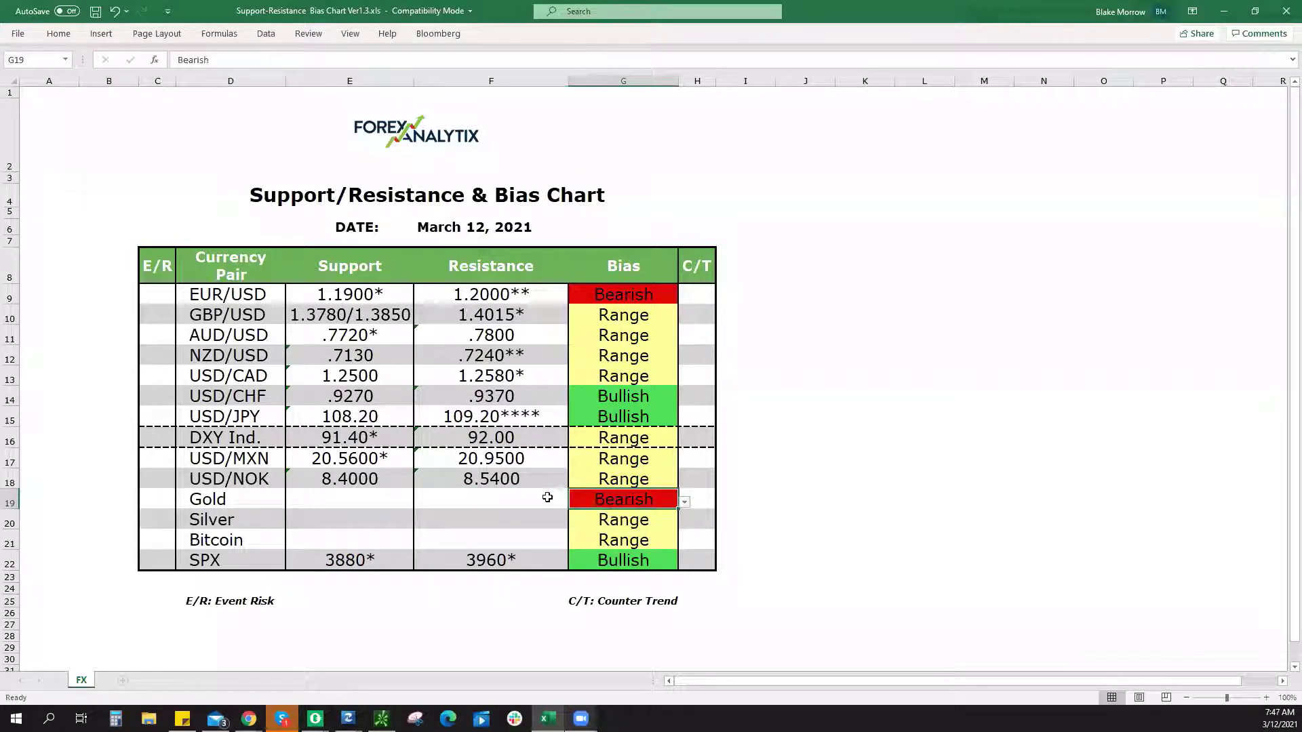
# Step: Enter Gold resistance 1740/1760* and support 1680, then view the XAGUSD silver chart
pyautogui.click(547, 498)
pyautogui.write('17')
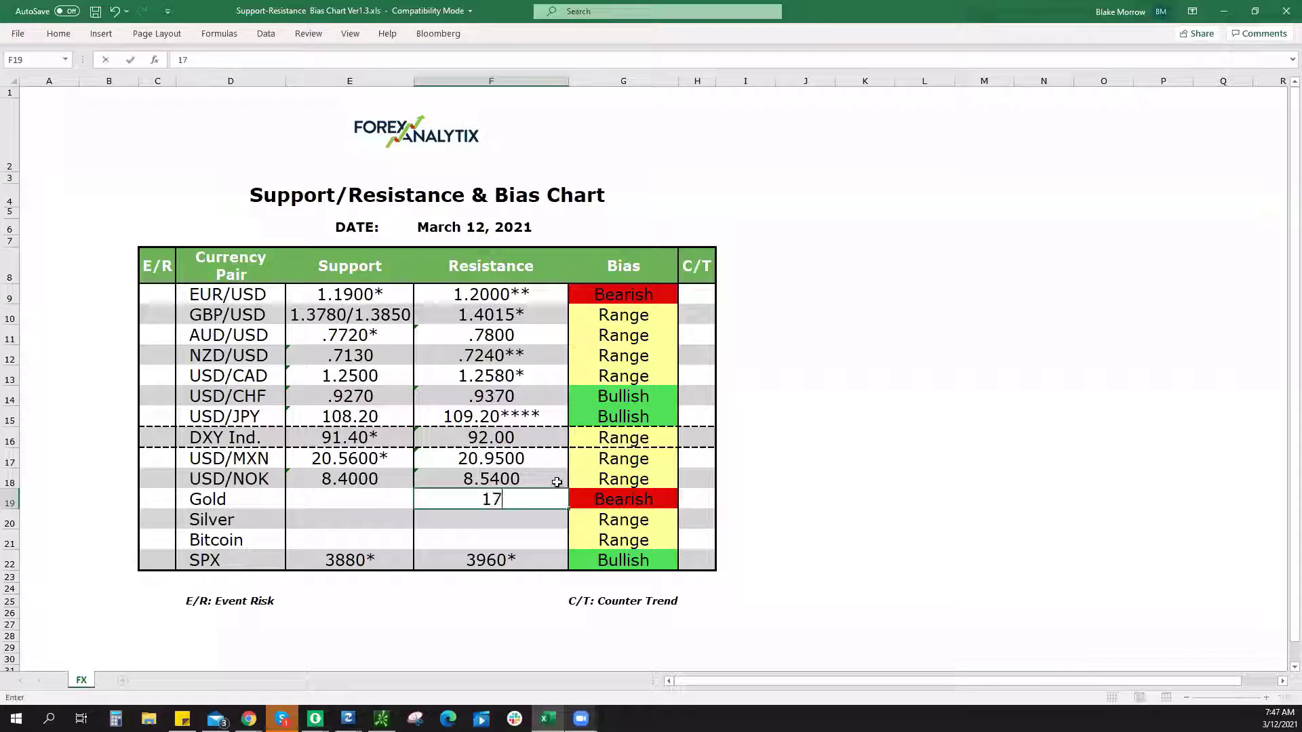
pyautogui.write('40/1760')
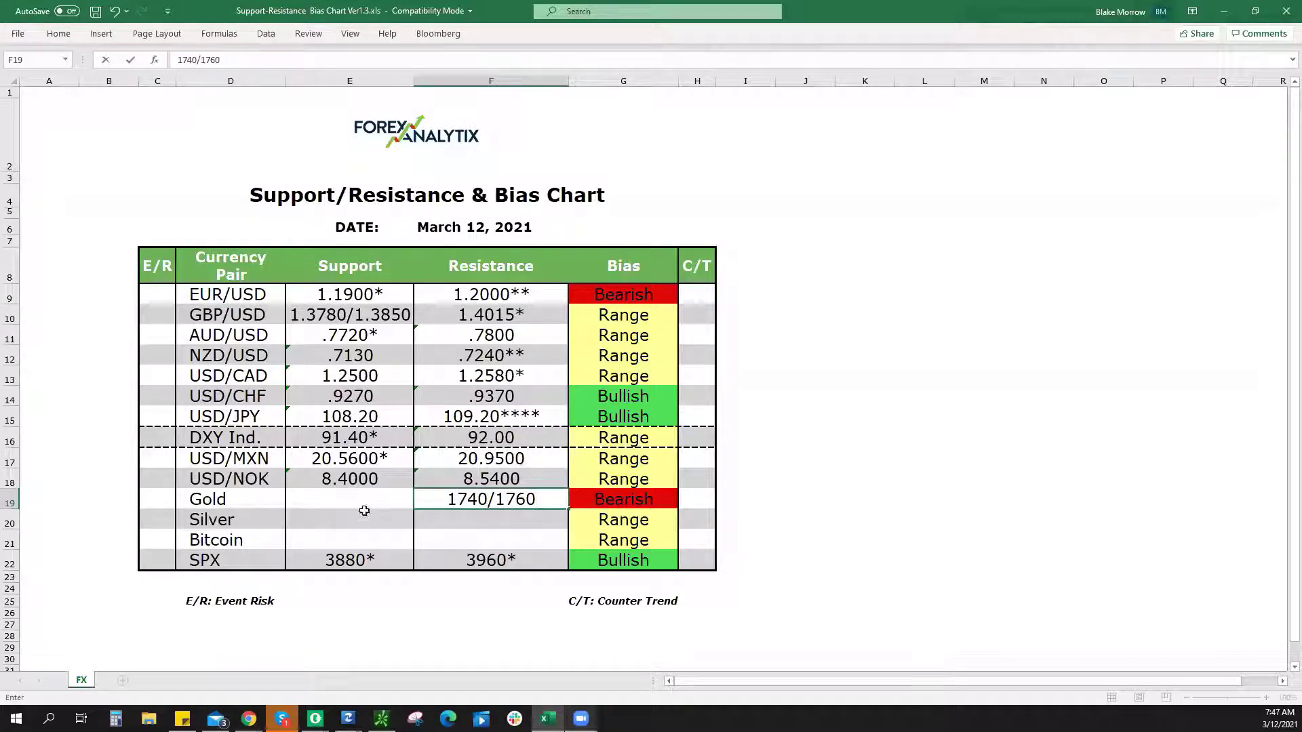
pyautogui.click(362, 499)
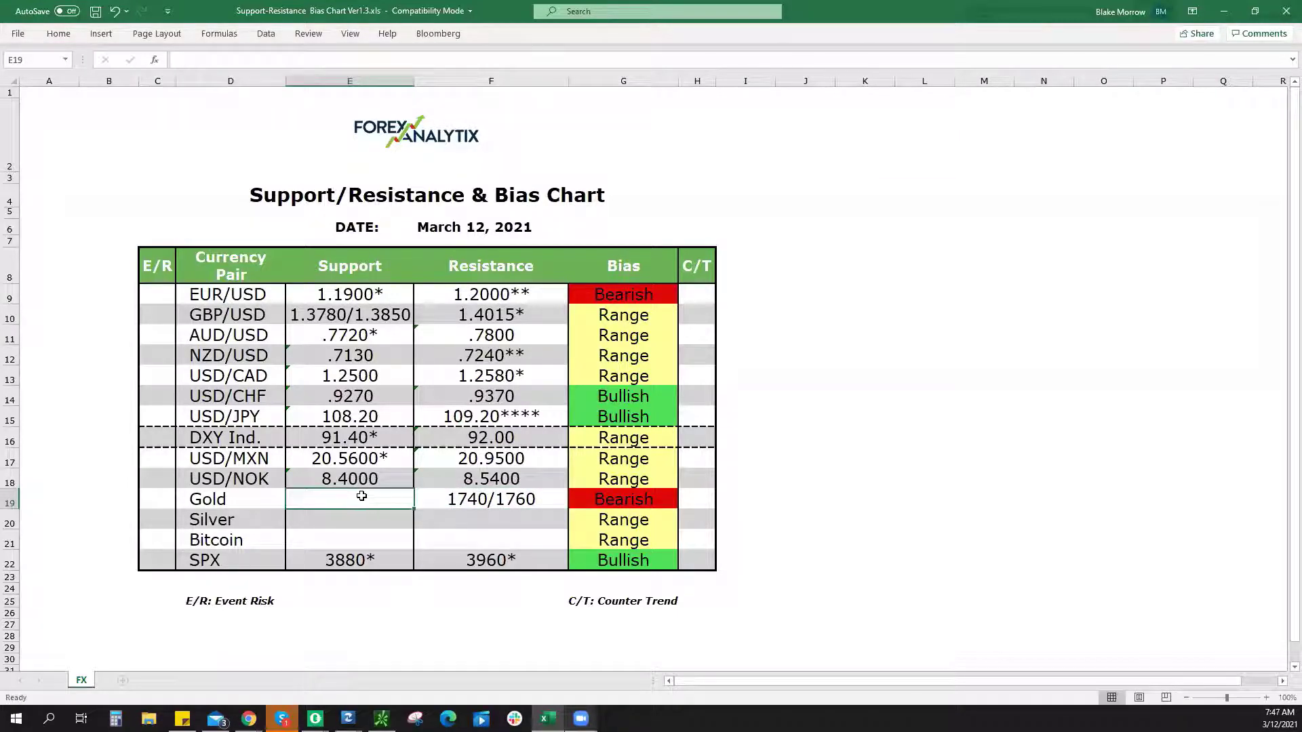
pyautogui.write('1680')
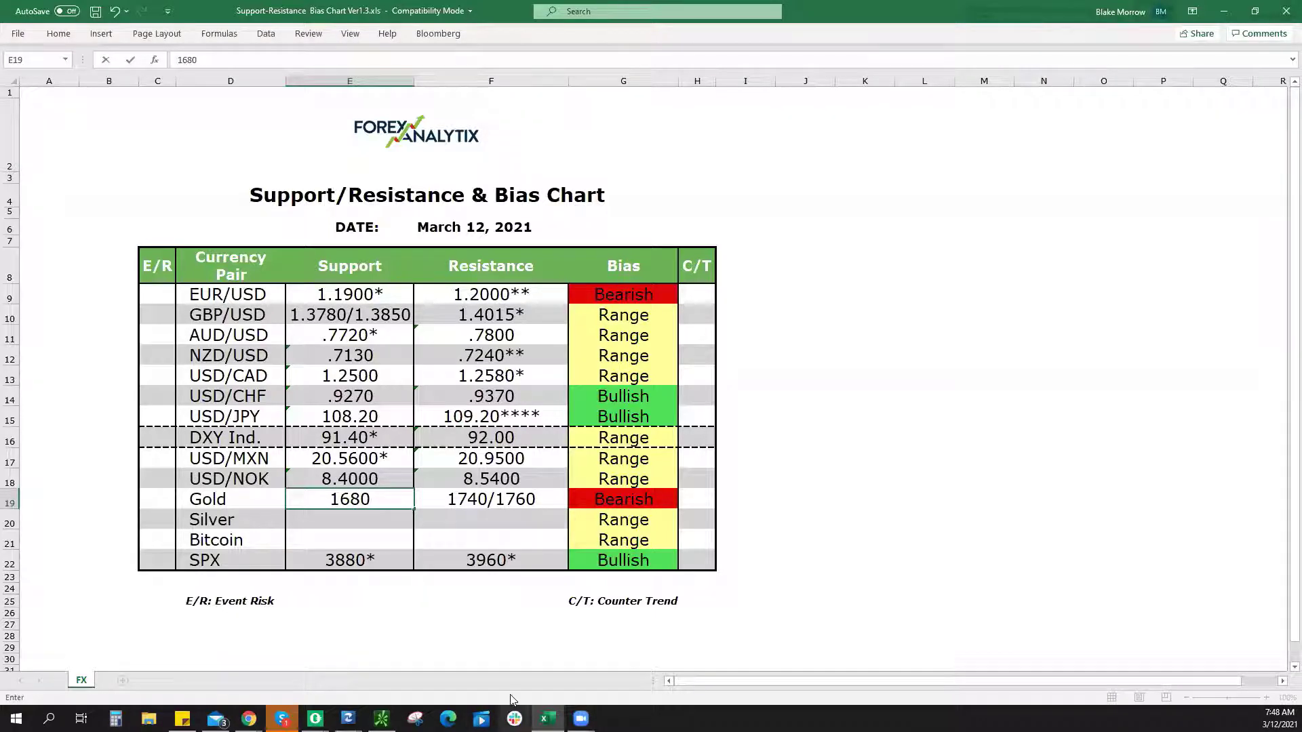
pyautogui.click(560, 499)
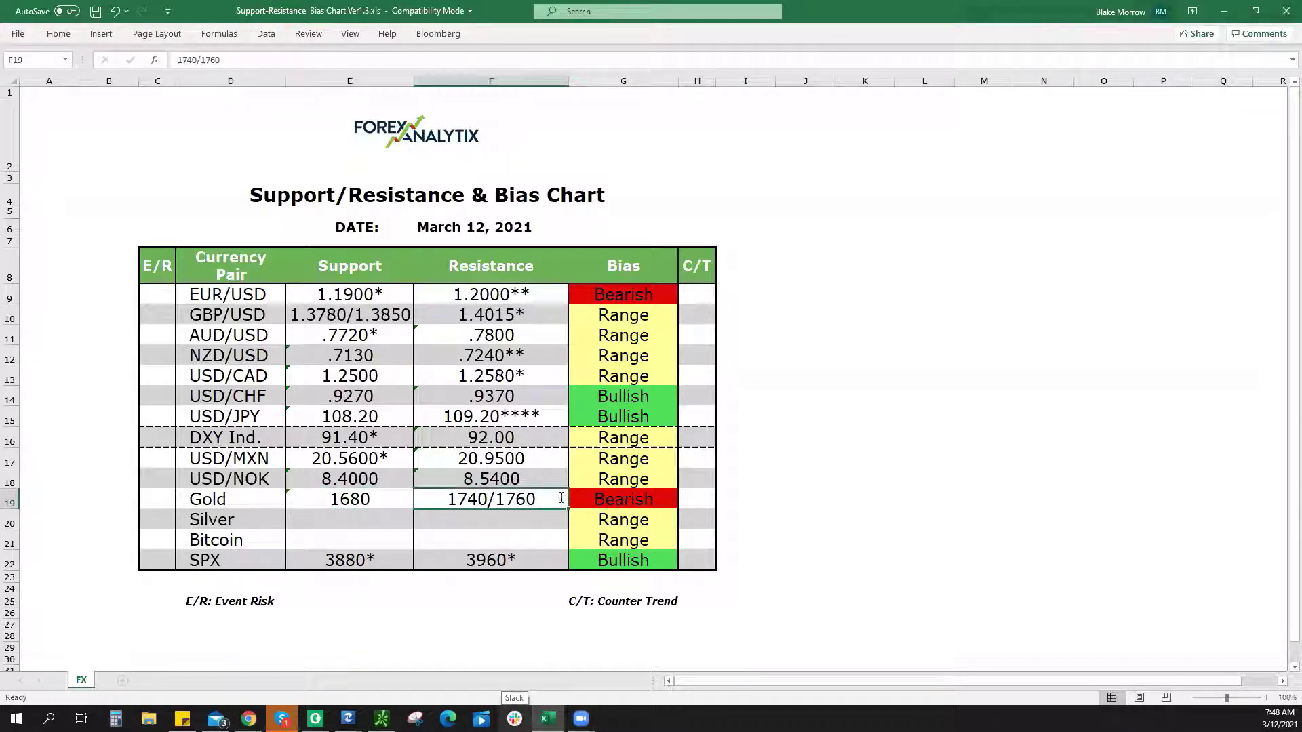
pyautogui.doubleClick(561, 499)
pyautogui.write('*')
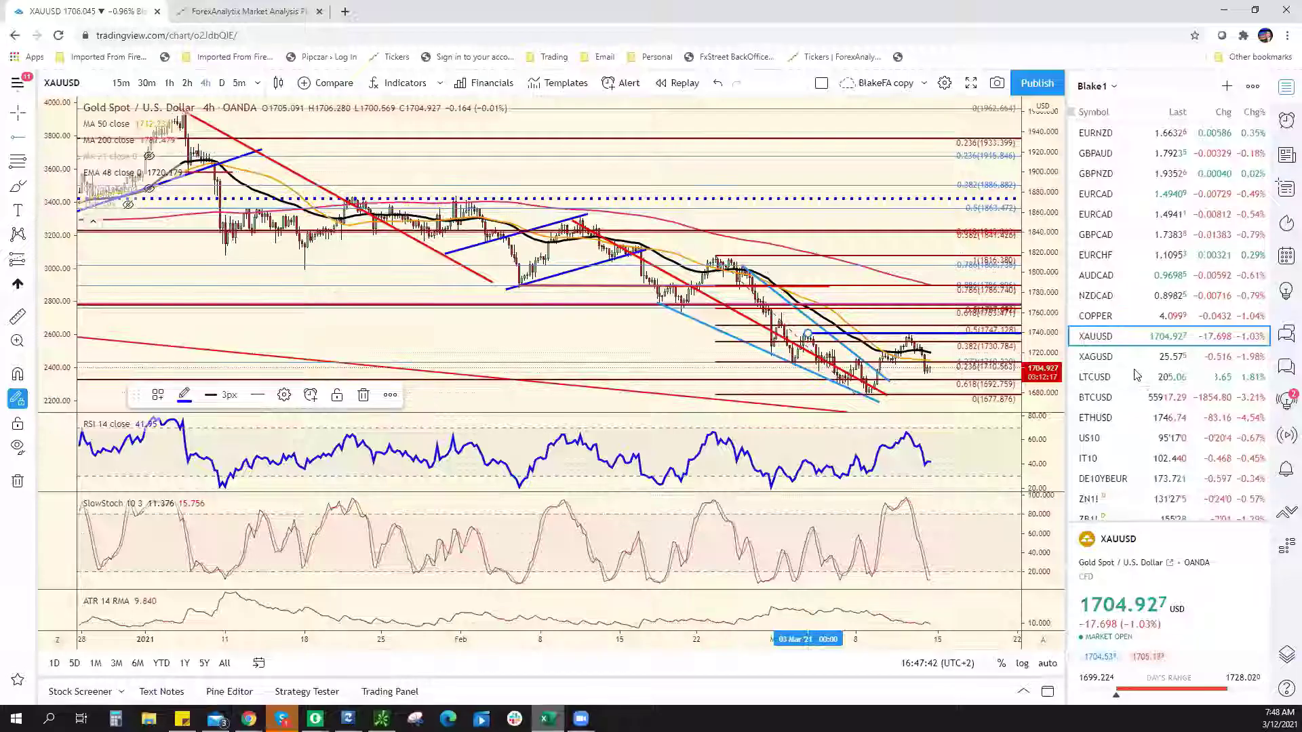
pyautogui.hotkey('alt', 'Tab')
pyautogui.click(1143, 362)
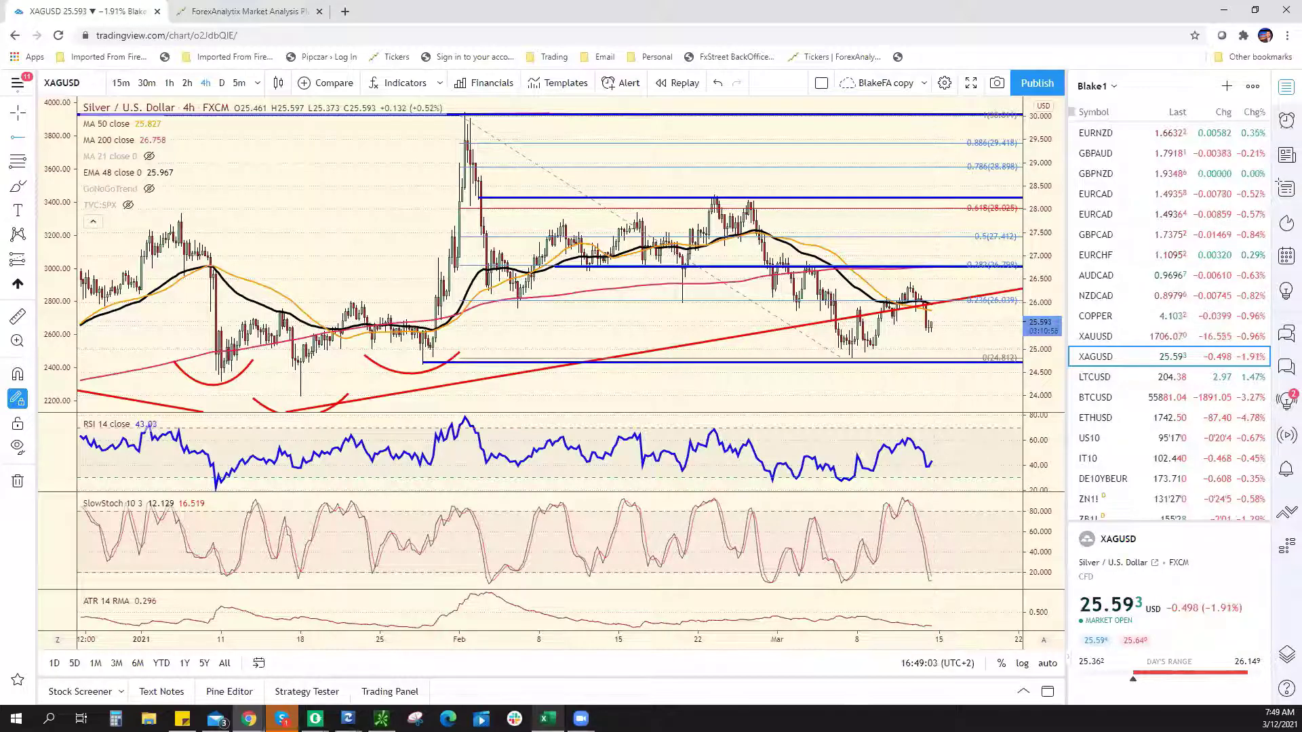
# Step: Enter Silver support 25.00 in E20 and resistance 27.00 in F20
pyautogui.hotkey('alt', 'Tab')
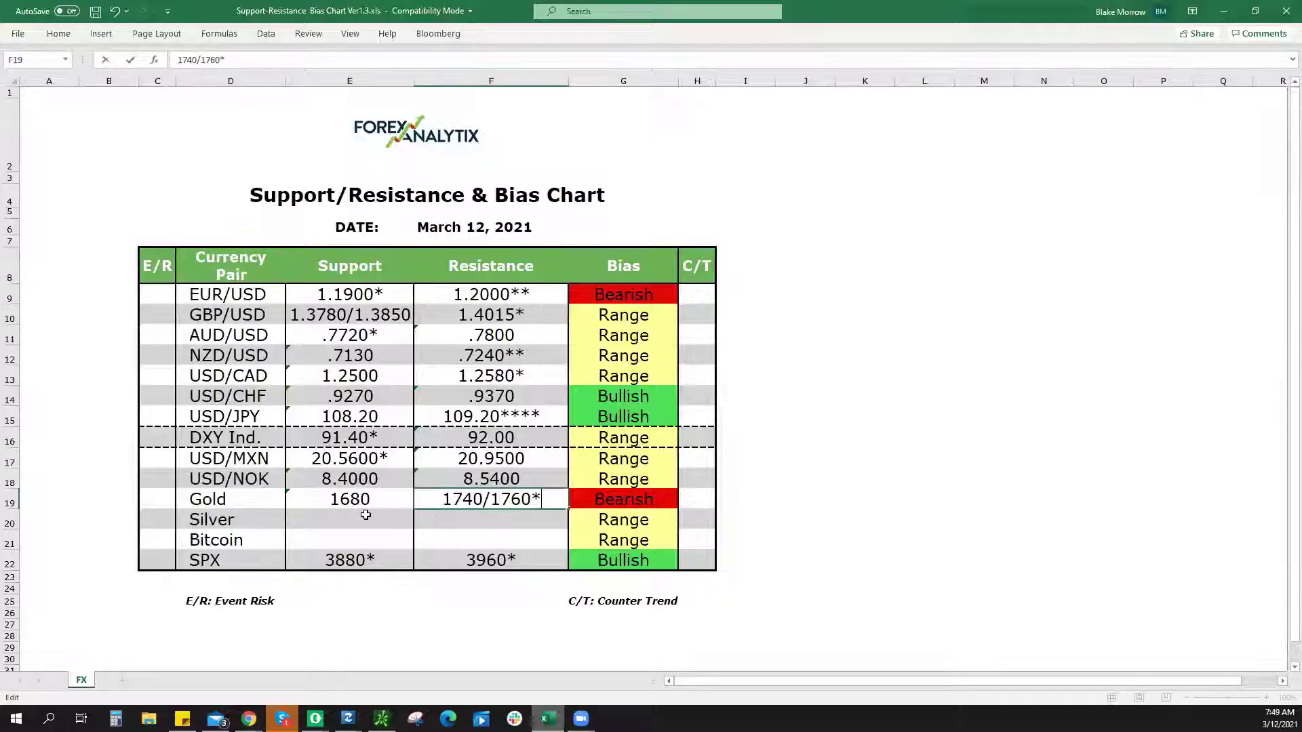
pyautogui.click(406, 526)
pyautogui.write('25')
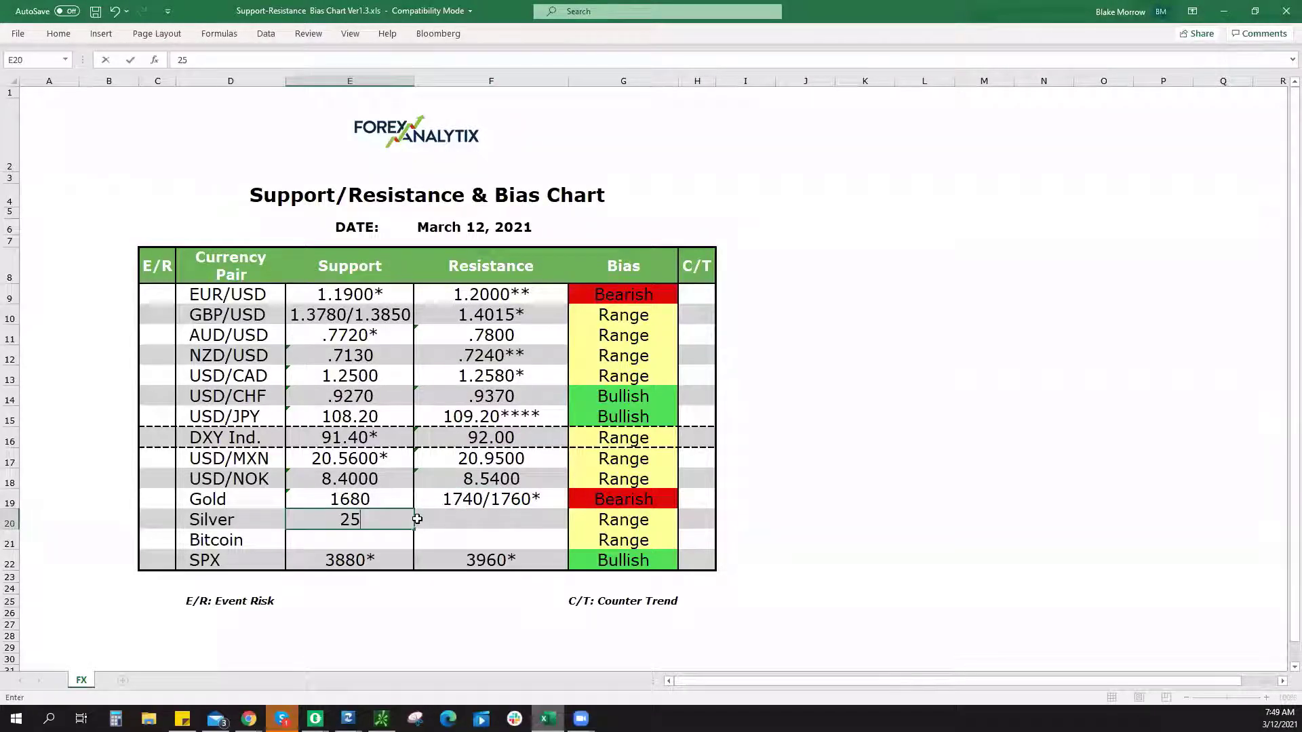
pyautogui.write('.00')
pyautogui.click(417, 519)
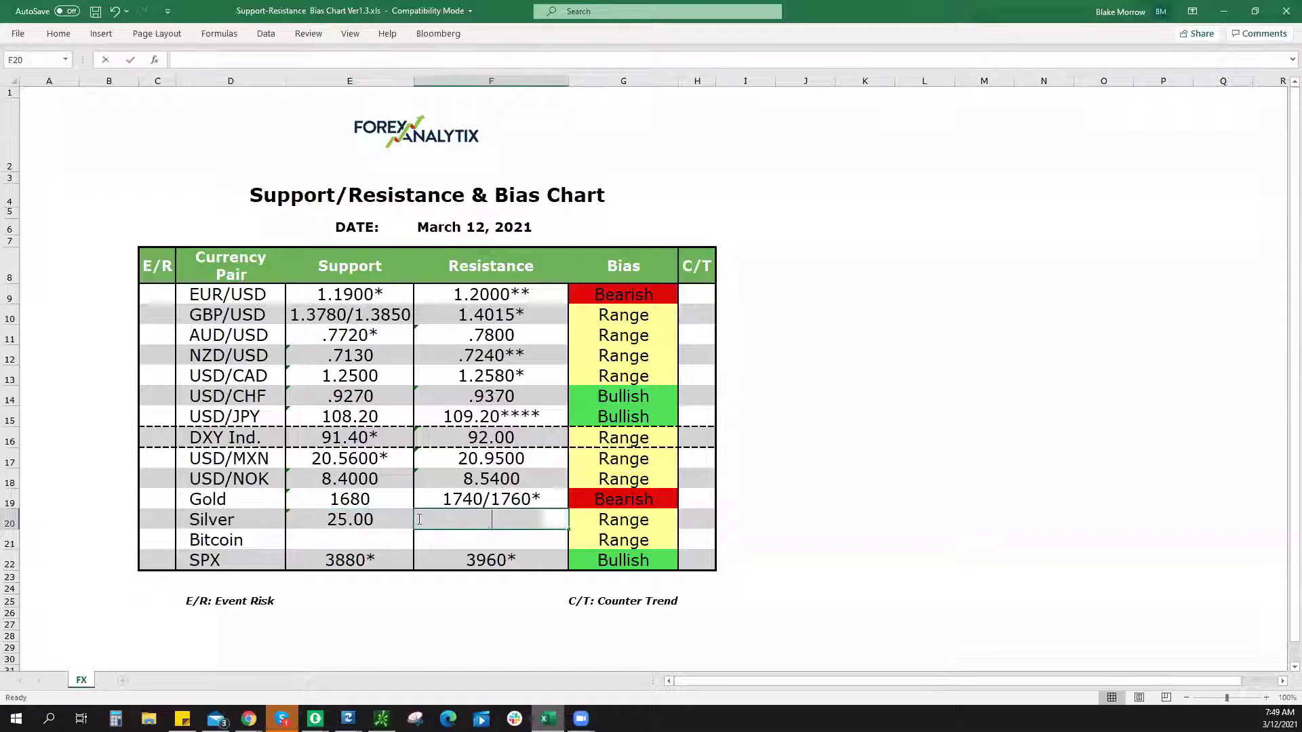
pyautogui.write('27.00')
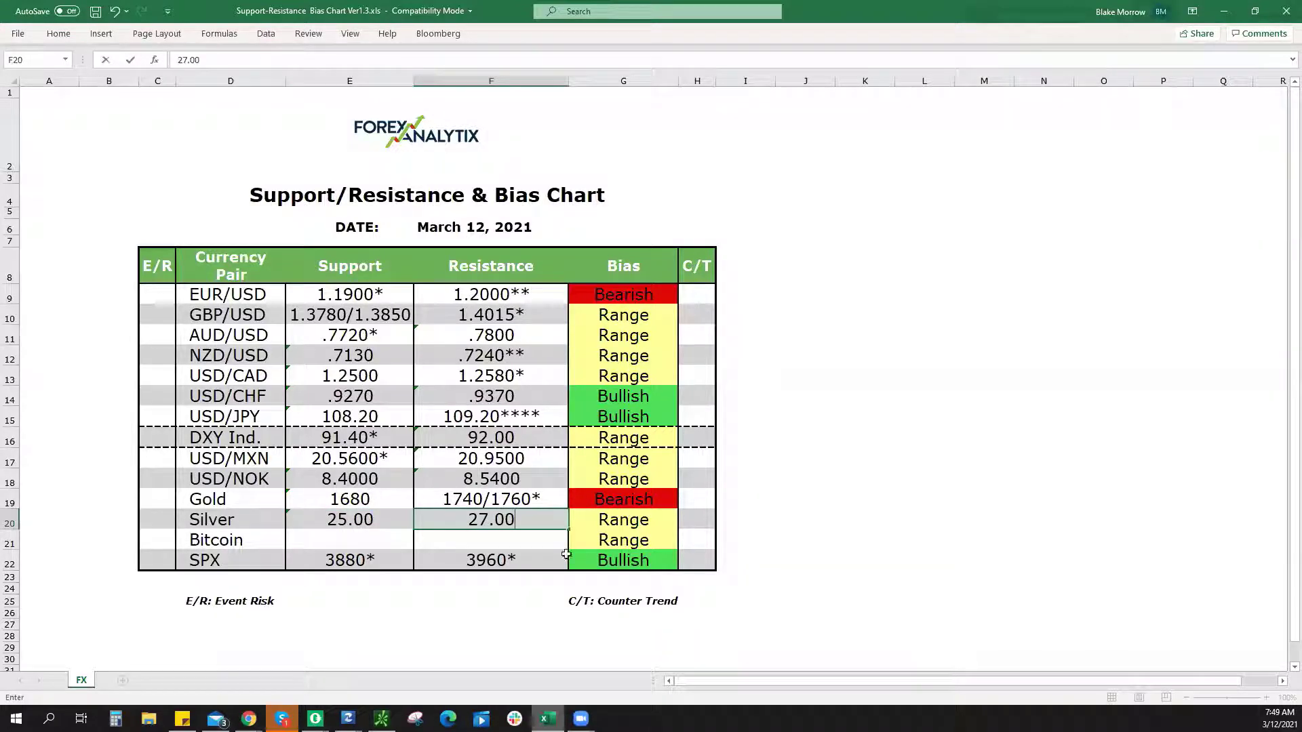
pyautogui.press('Tab')
pyautogui.hotkey('alt', 'Tab')
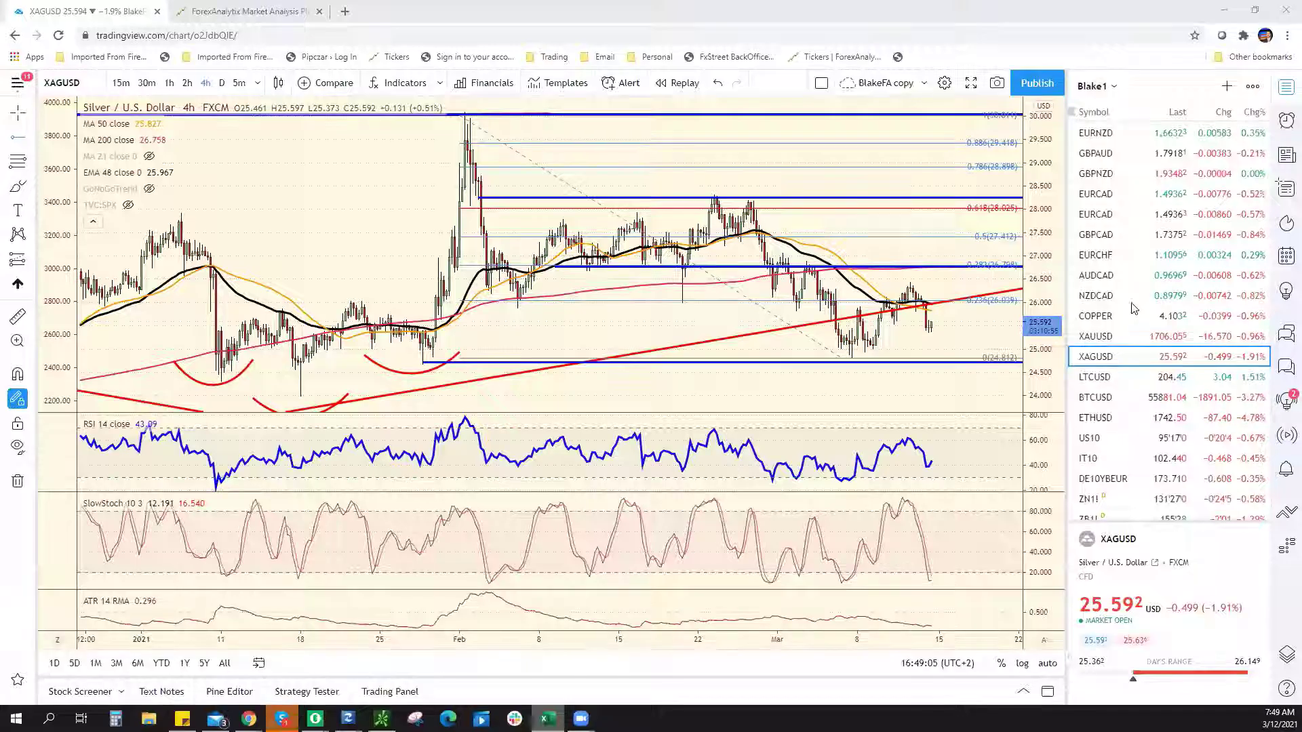
# Step: Switch to the 4-hour BTCUSD Bitcoin chart and adjust its zoom
pyautogui.click(1139, 330)
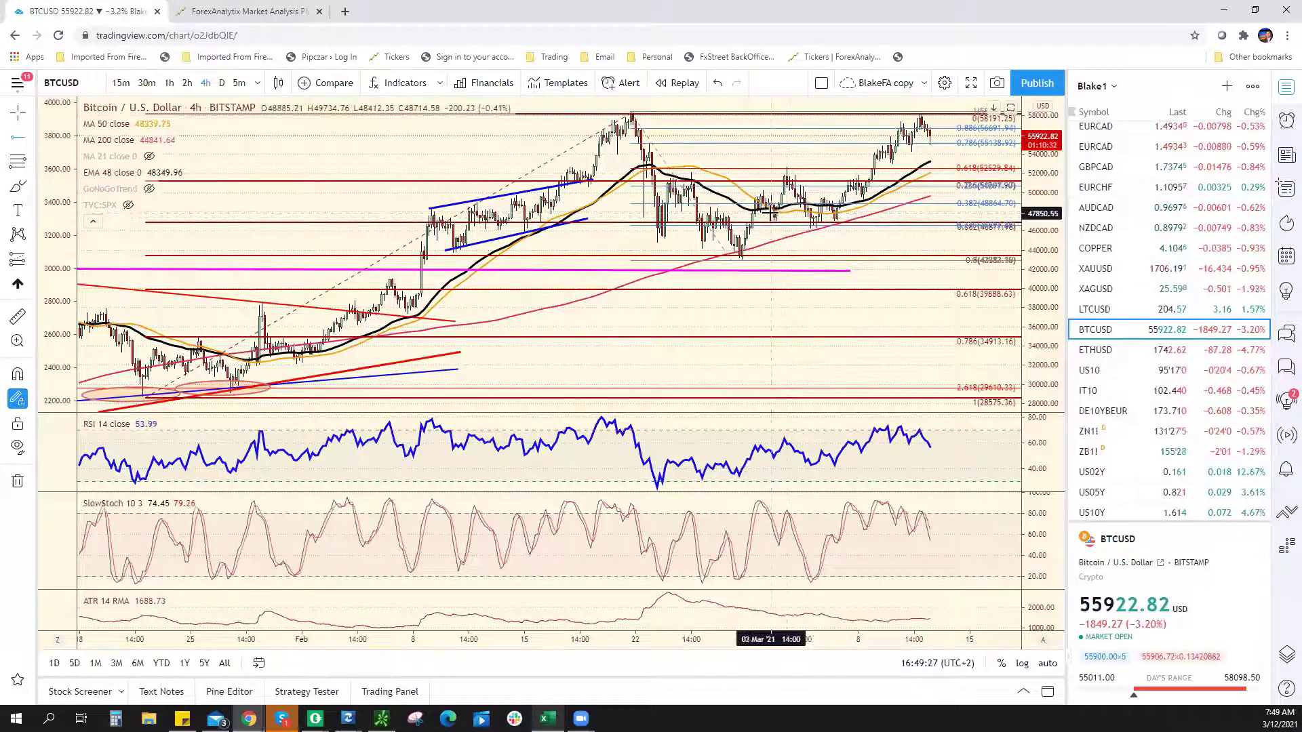
pyautogui.scroll(-3, 760, 212)
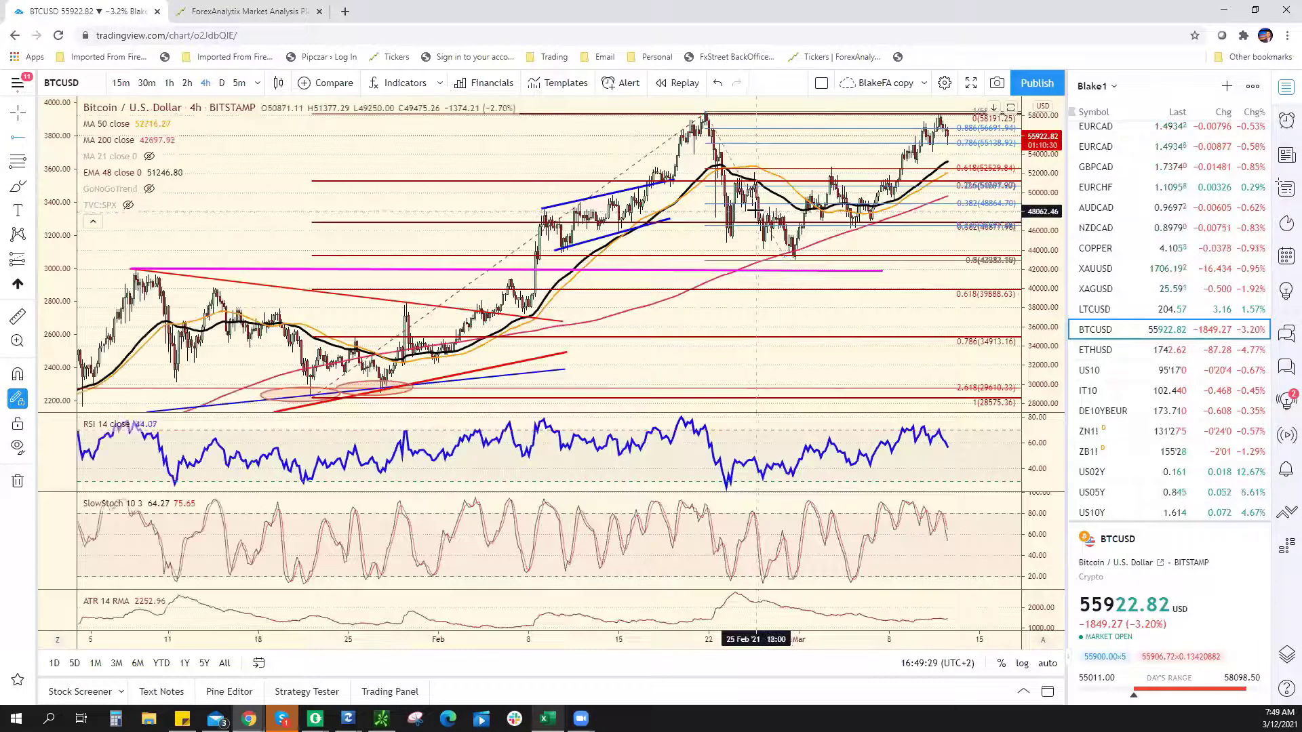
pyautogui.scroll(2, 756, 212)
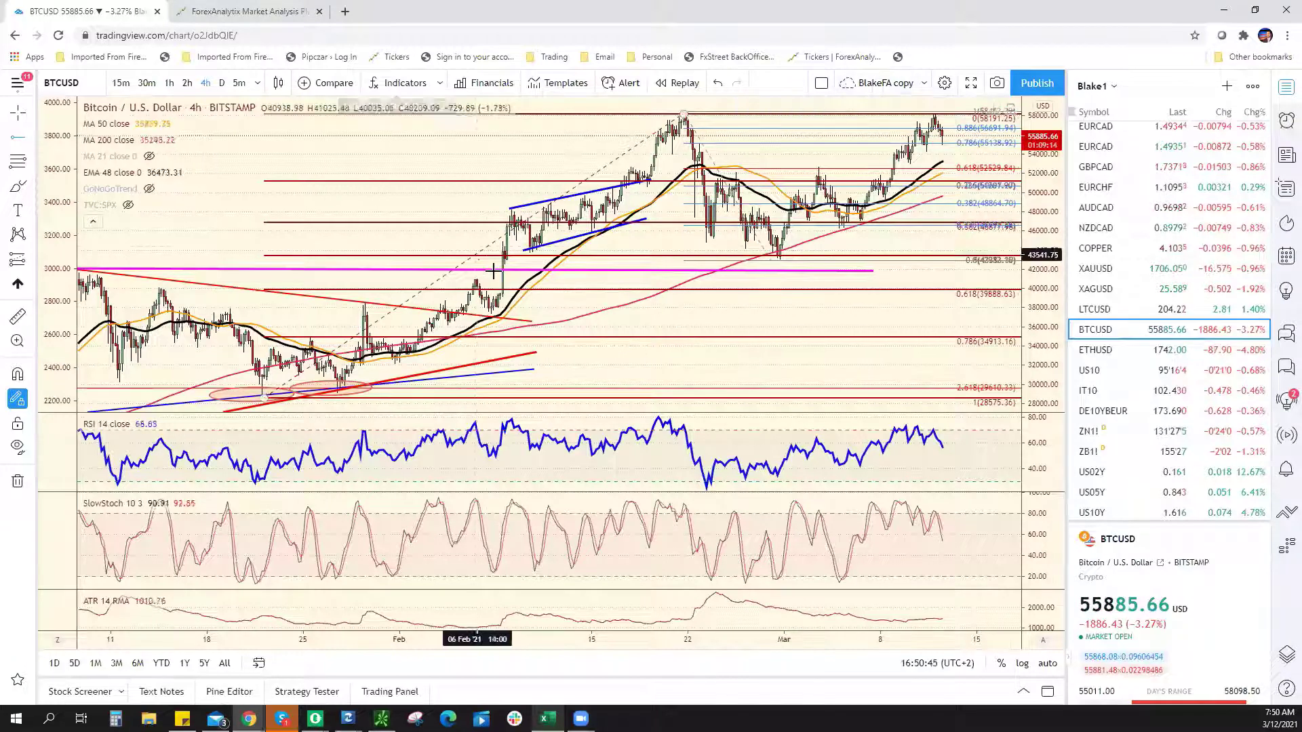
pyautogui.moveTo(465, 380); pyautogui.dragTo(728, 408)
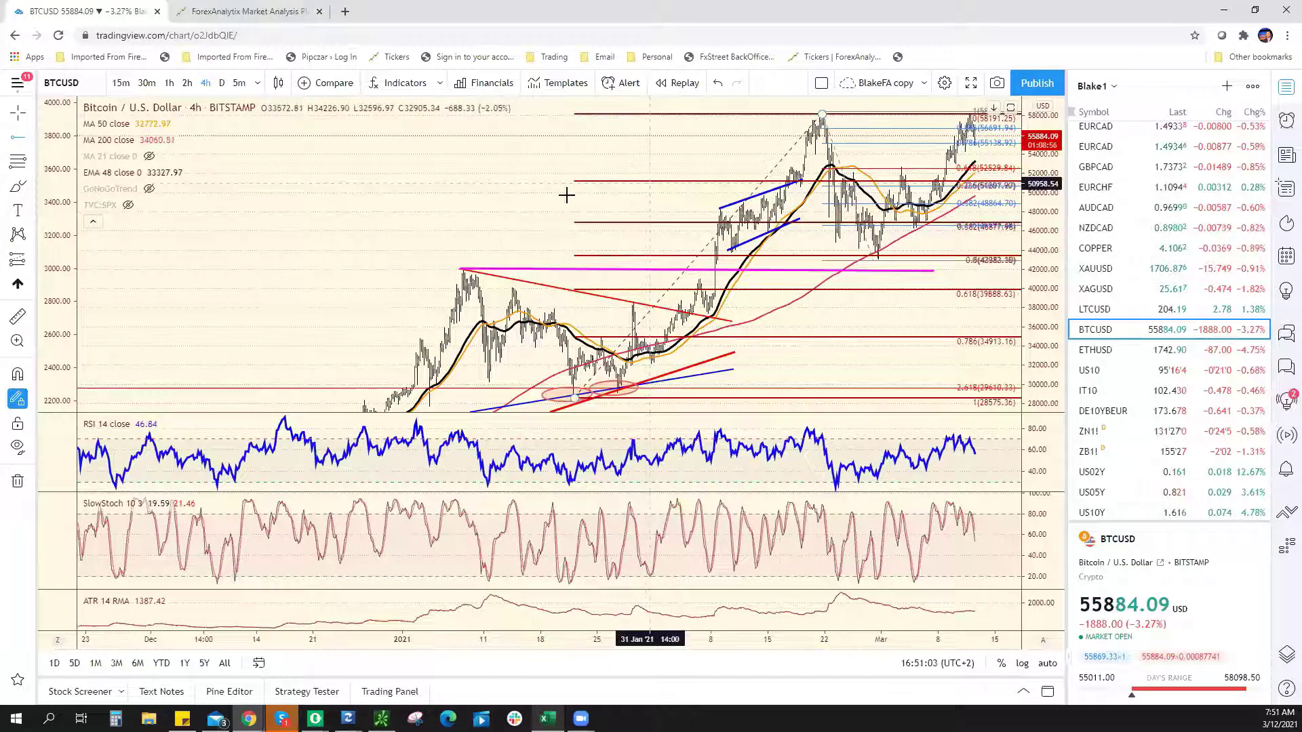
pyautogui.scroll(5, 567, 194)
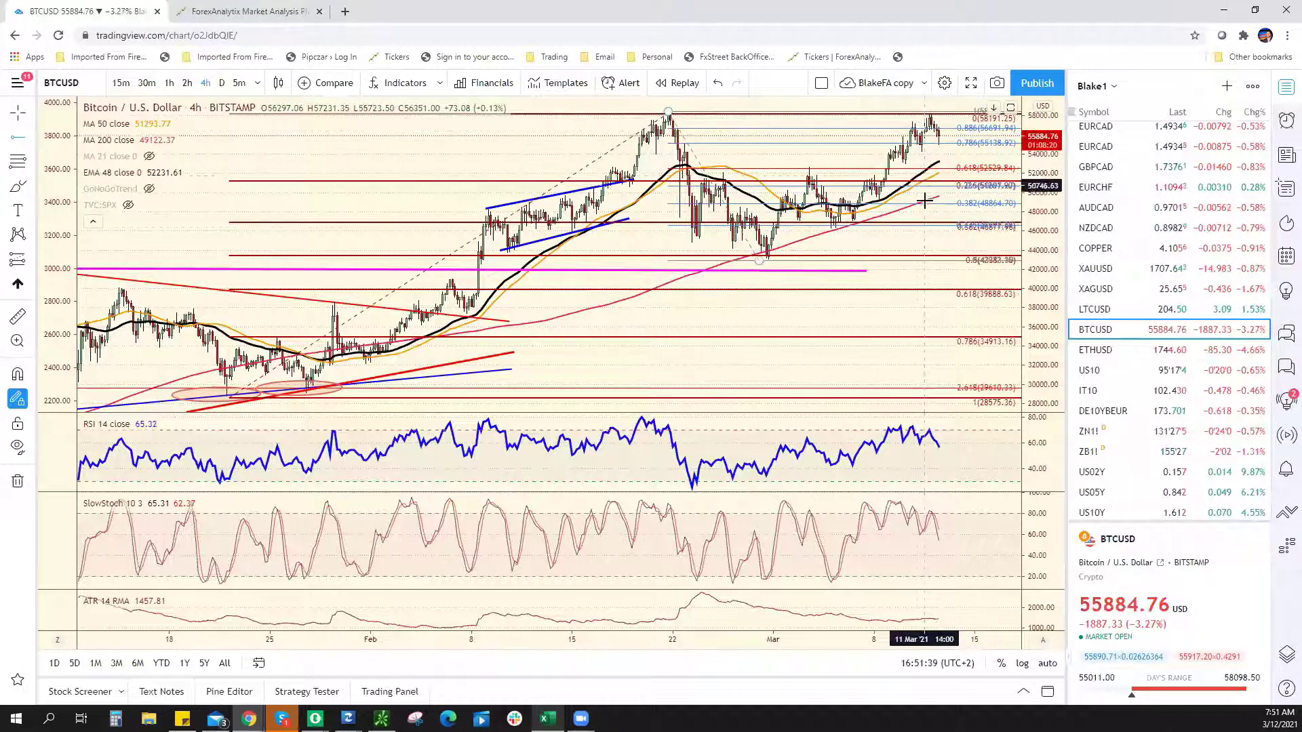
pyautogui.scroll(-4, 904, 216)
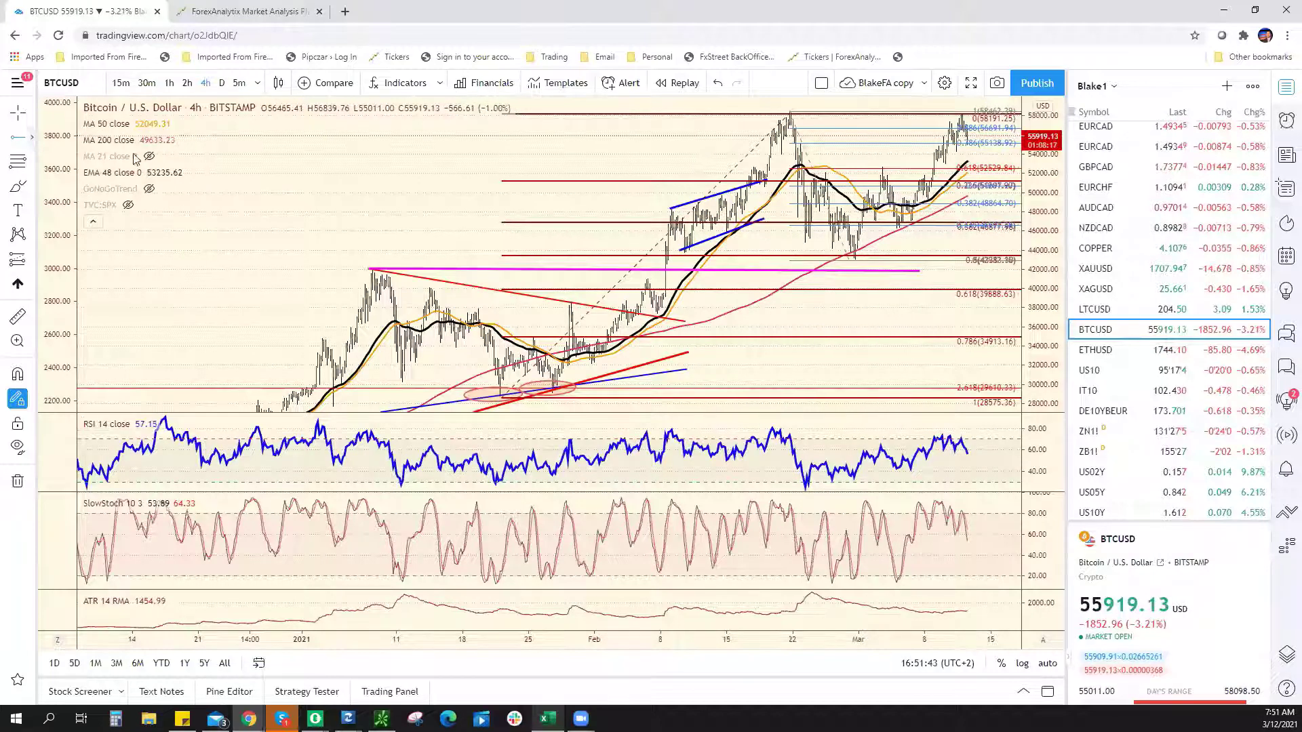
# Step: Draw a vertical trend line from Bitcoin's recent high to the lower swing to measure it
pyautogui.click(31, 140)
pyautogui.click(87, 136)
pyautogui.click(840, 112)
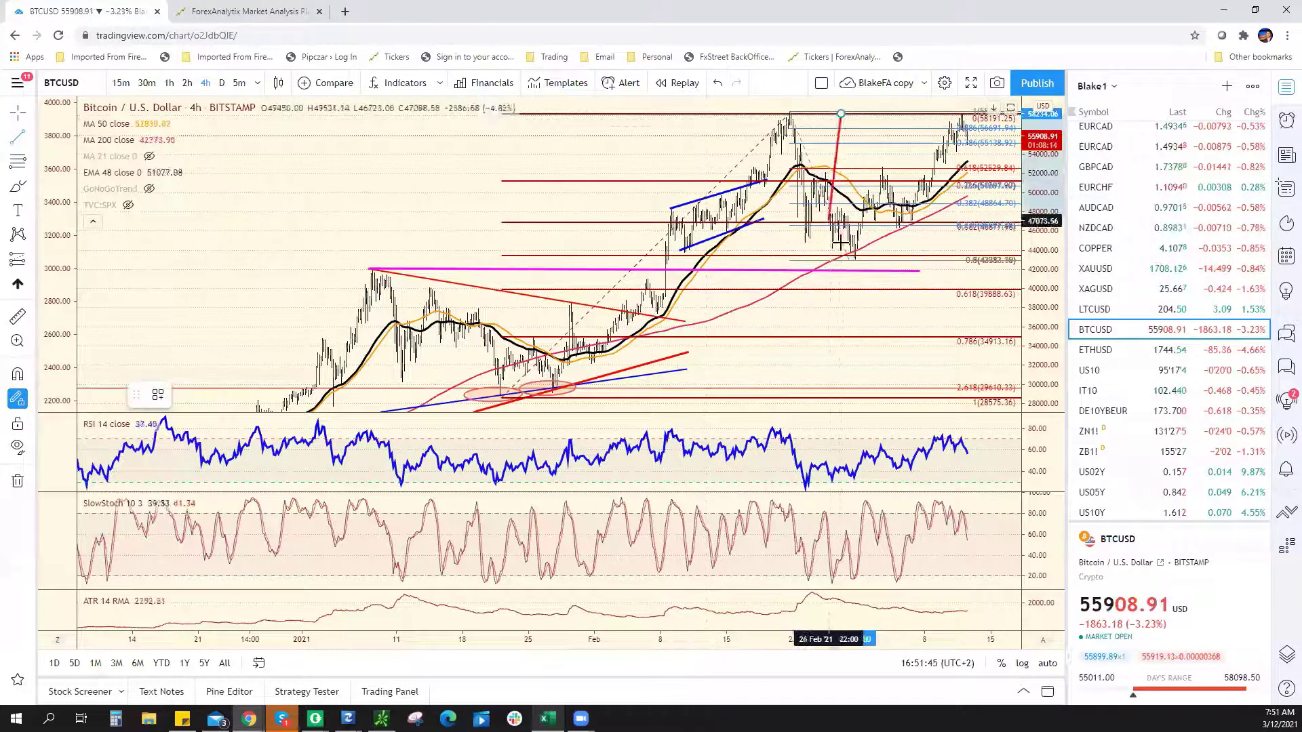
pyautogui.click(841, 261)
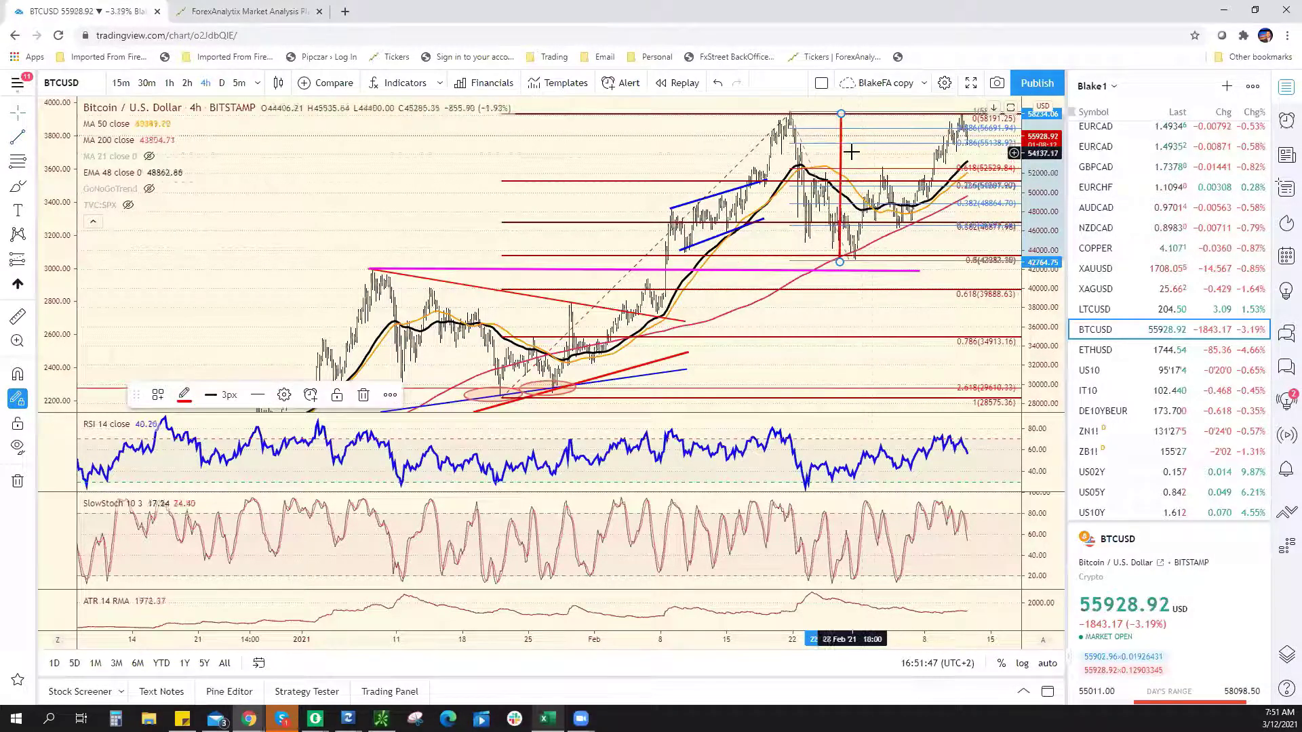
pyautogui.moveTo(838, 178); pyautogui.dragTo(933, 345)
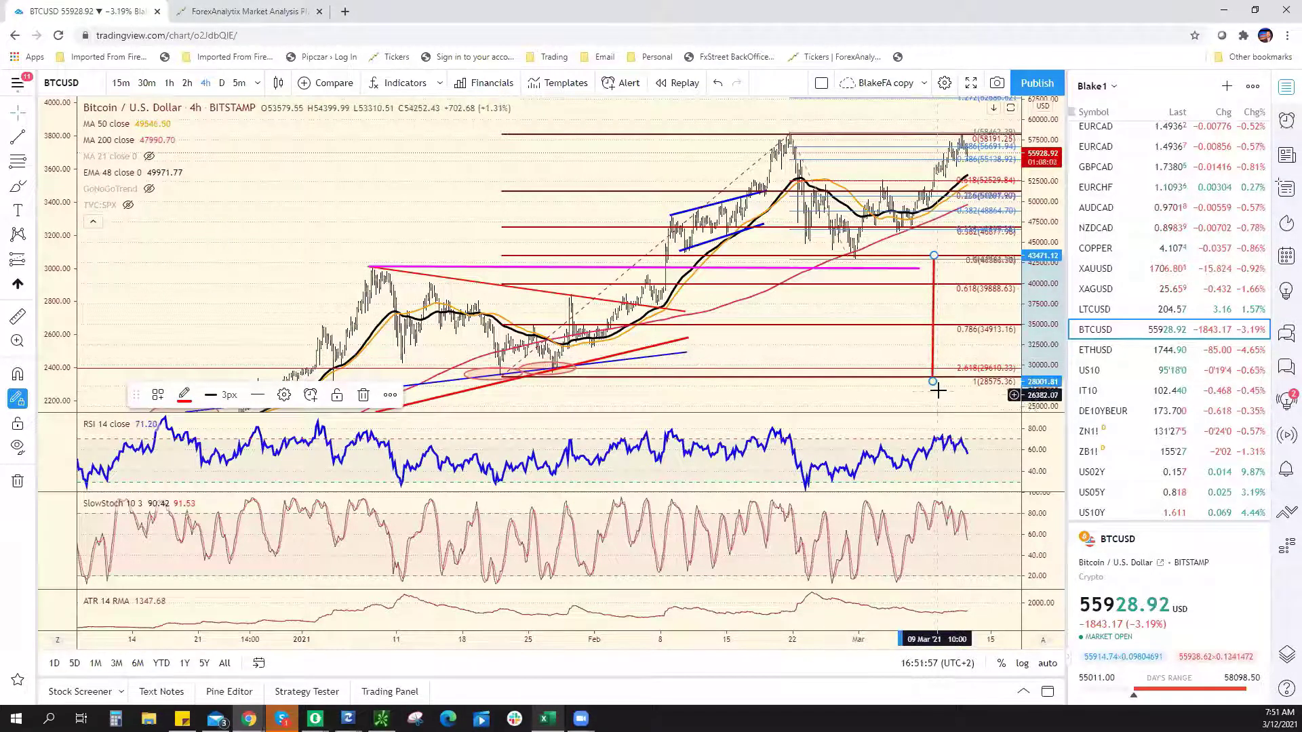
pyautogui.moveTo(869, 324)
pyautogui.mouseDown()
pyautogui.moveTo(859, 251)
pyautogui.moveTo(800, 307)
pyautogui.moveTo(821, 215)
pyautogui.moveTo(828, 223)
pyautogui.mouseUp()
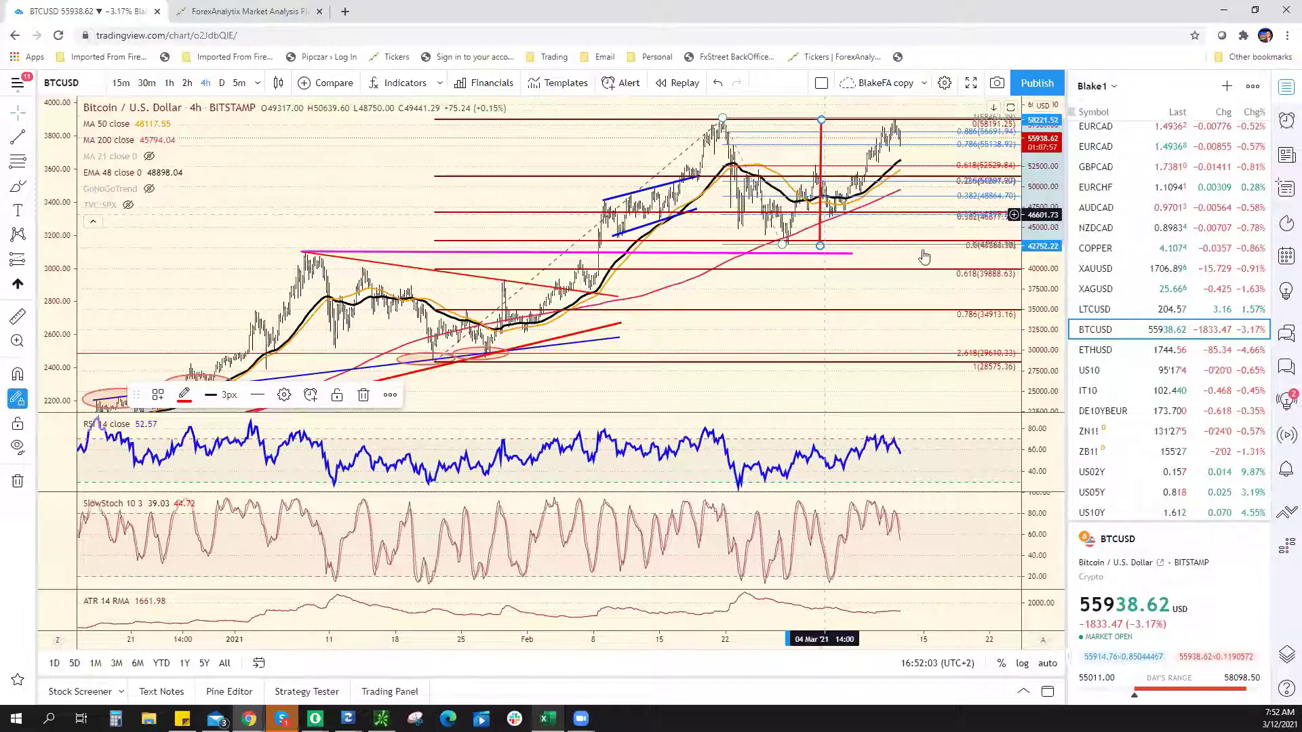
# Step: Delete the measuring line and return to the Excel bias sheet
pyautogui.press('Delete')
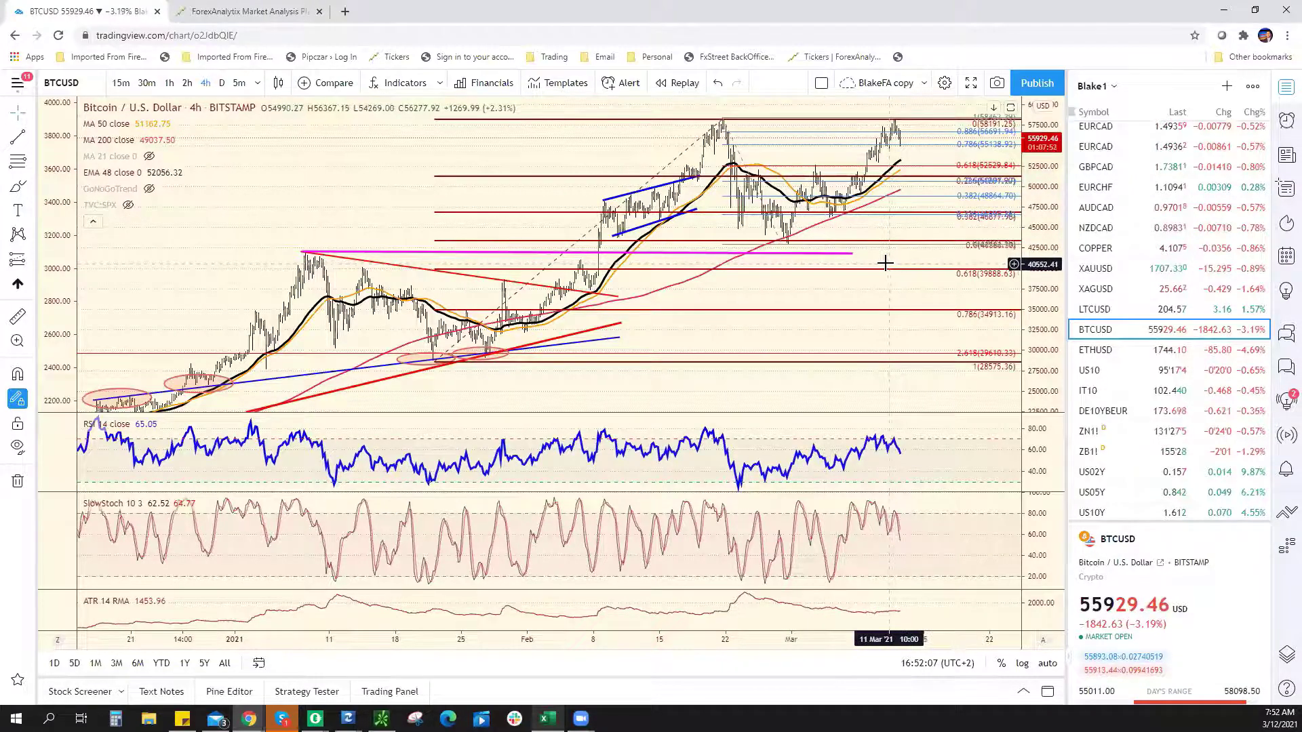
pyautogui.scroll(4, 885, 263)
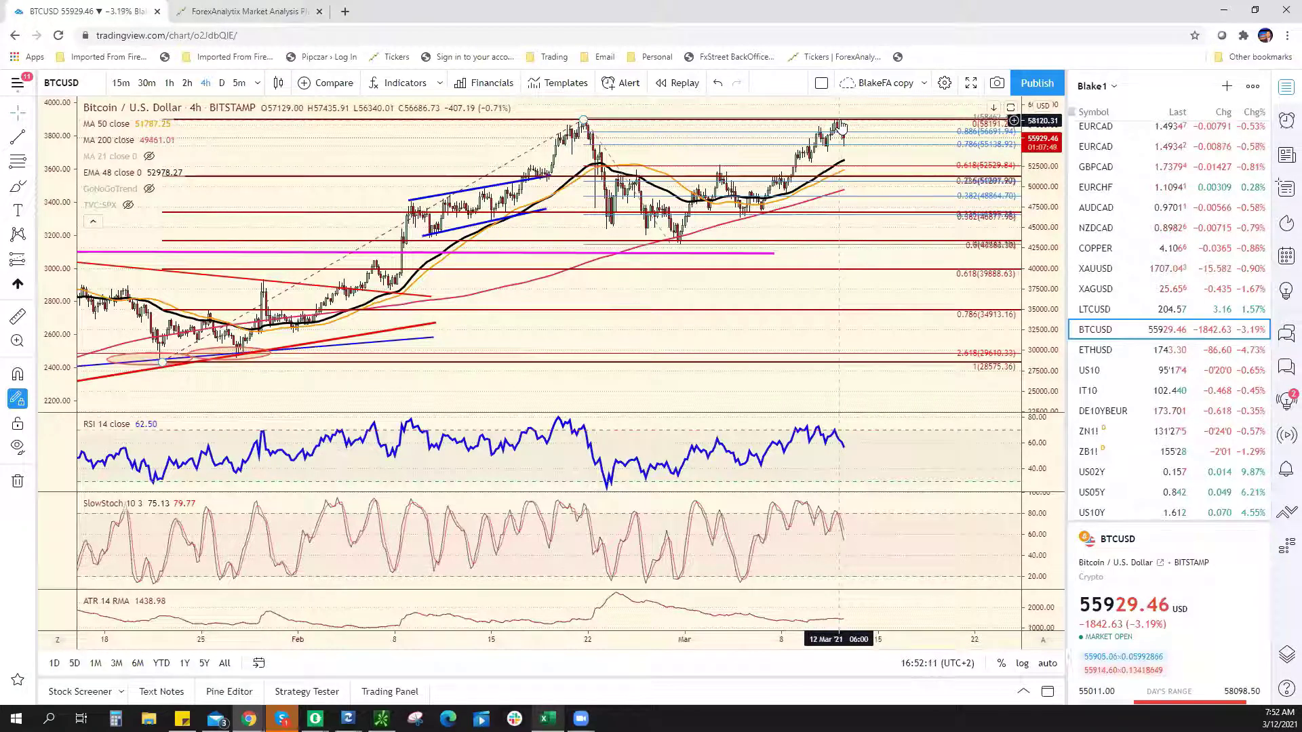
pyautogui.scroll(-4, 976, 141)
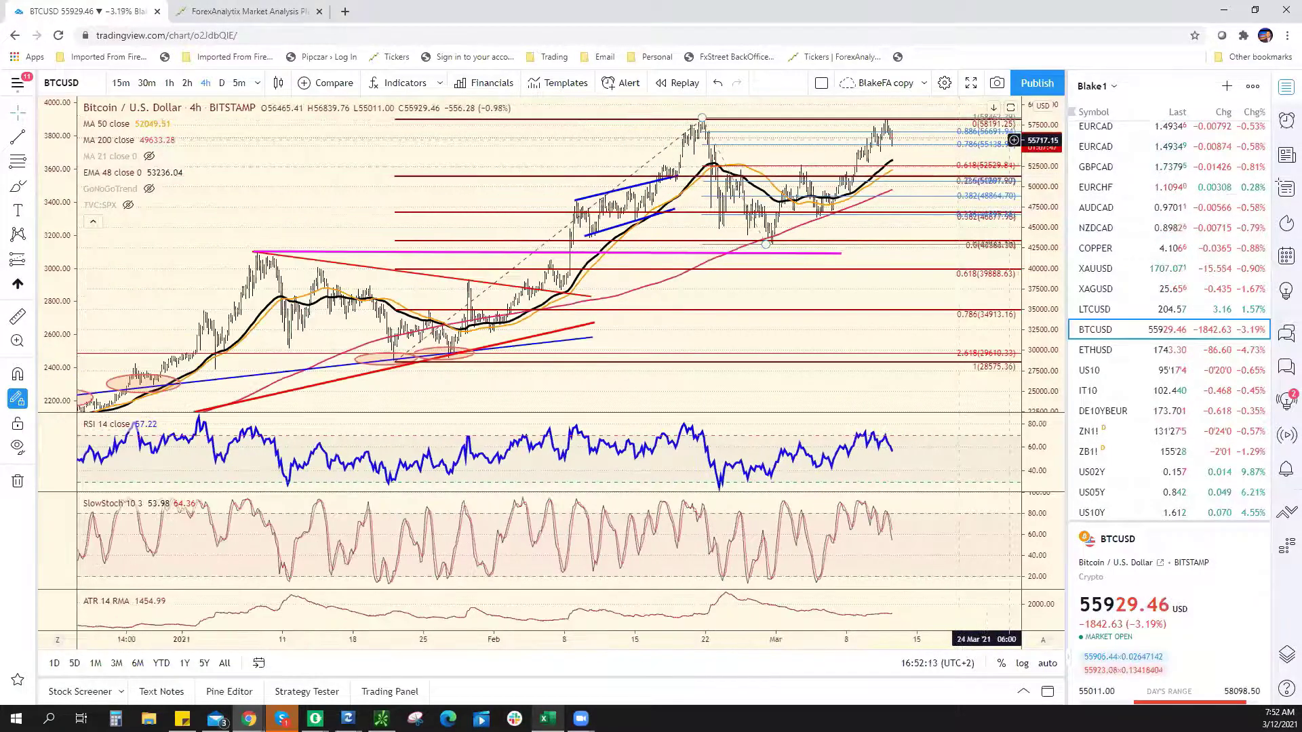
pyautogui.hotkey('alt', 'Tab')
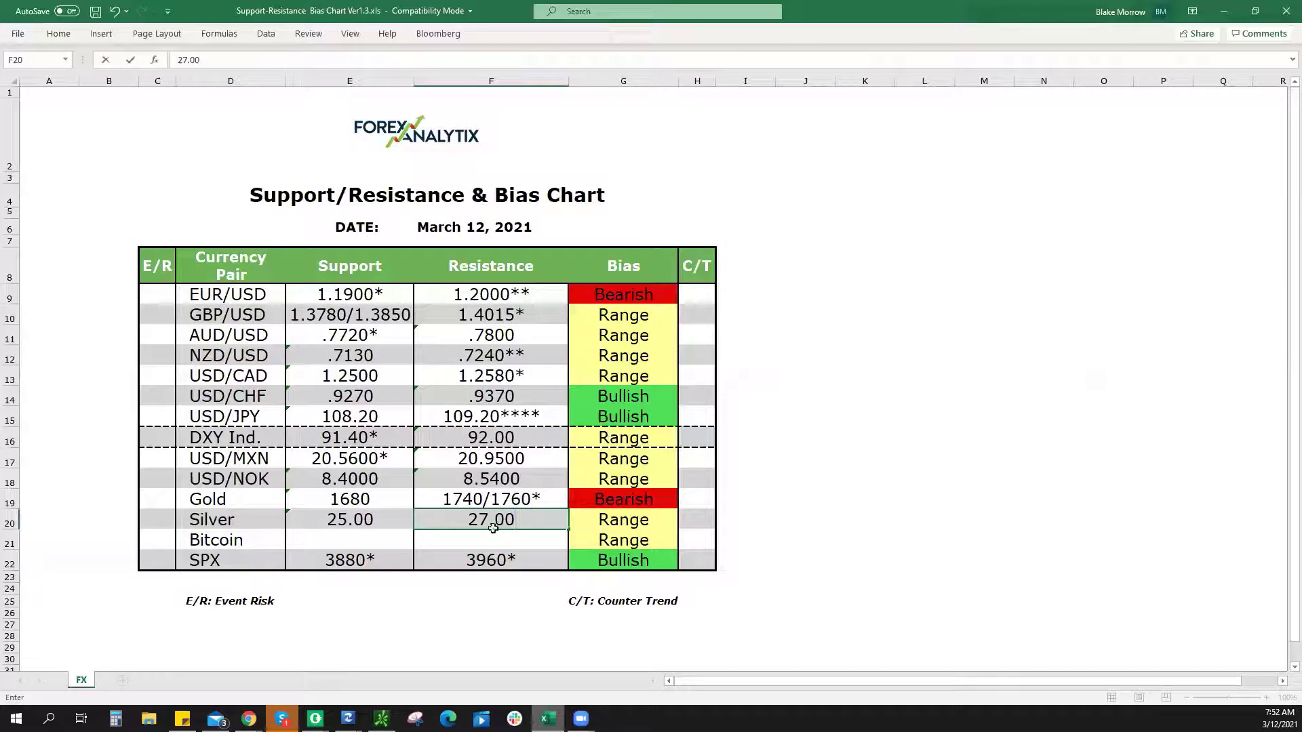
# Step: Enter 58200 as Bitcoin's resistance in F21 and set its bias to Bullish
pyautogui.press('Return')
pyautogui.write('2')
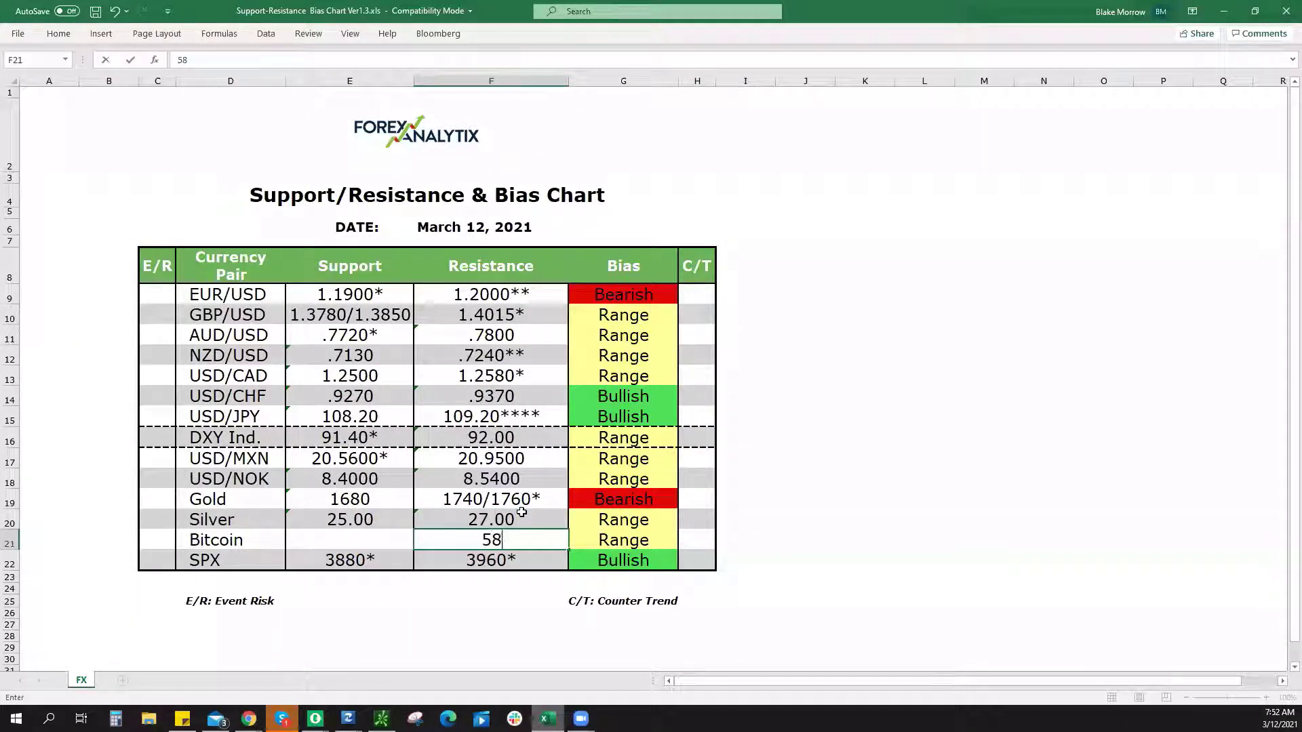
pyautogui.write('8200')
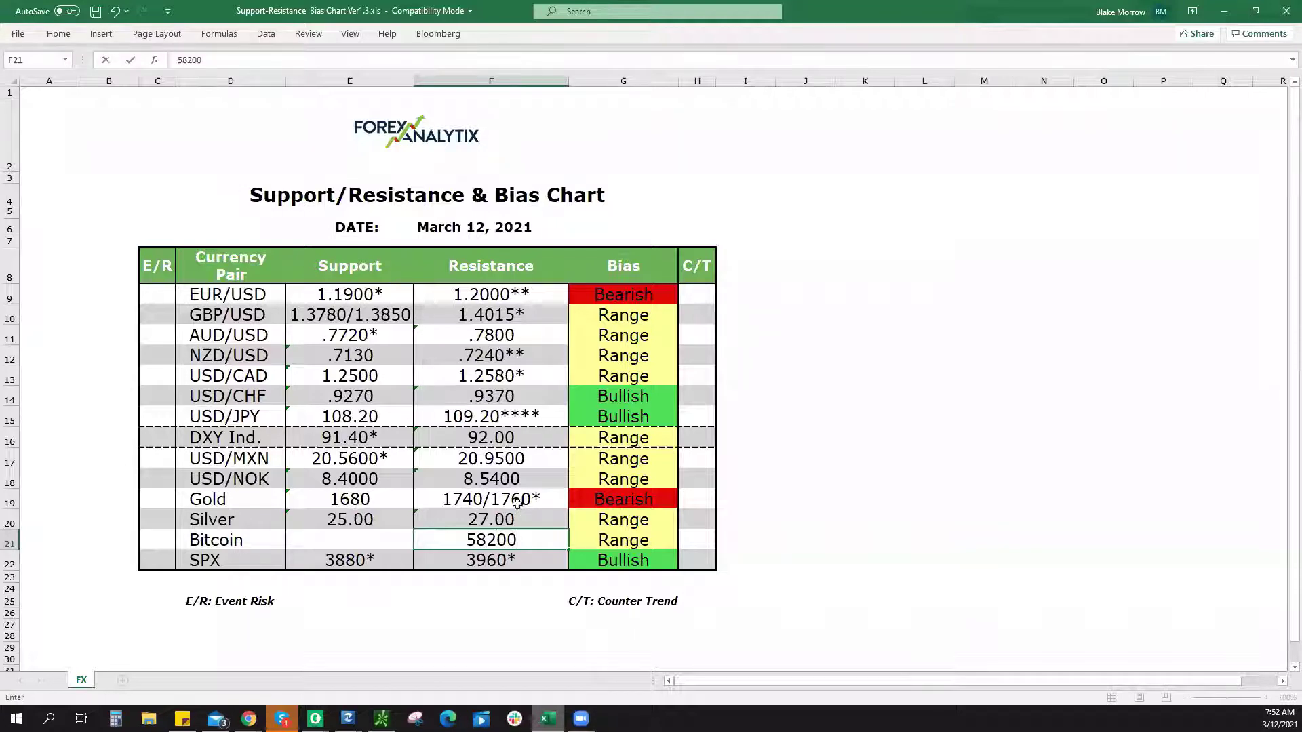
pyautogui.click(647, 546)
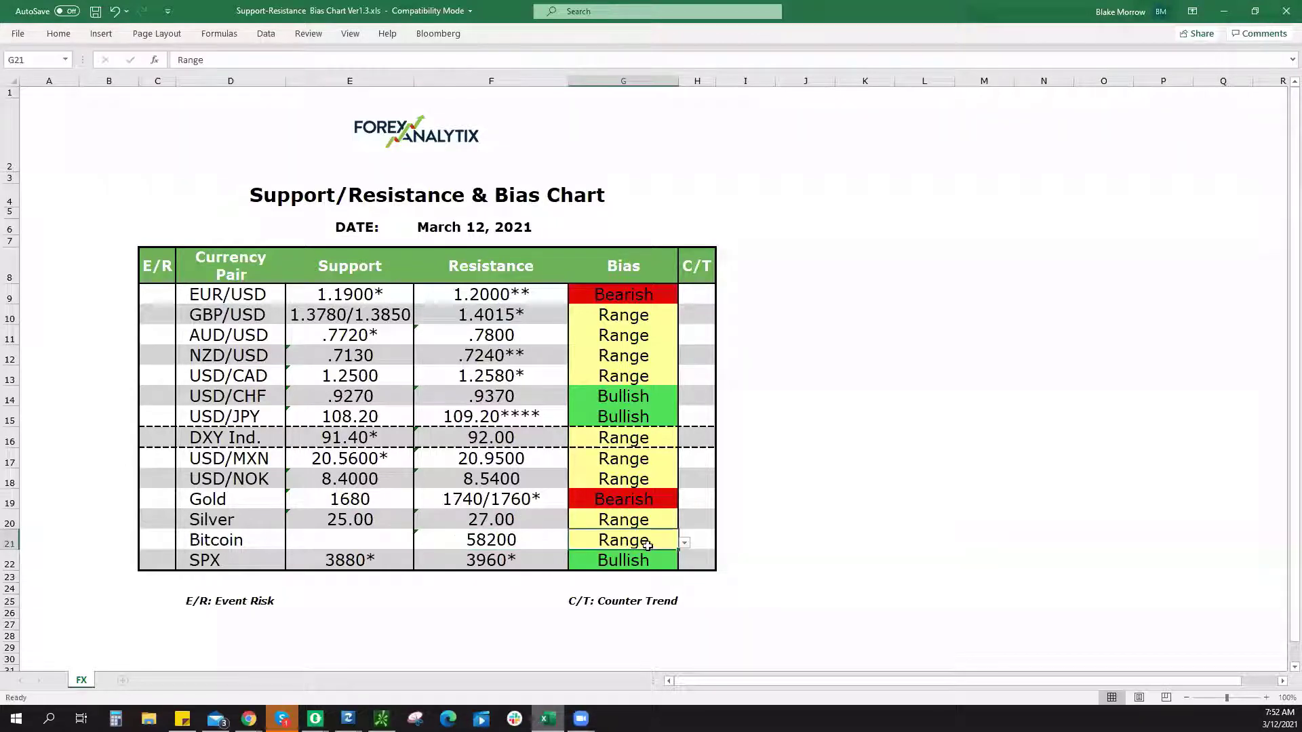
pyautogui.click(684, 543)
pyautogui.click(617, 555)
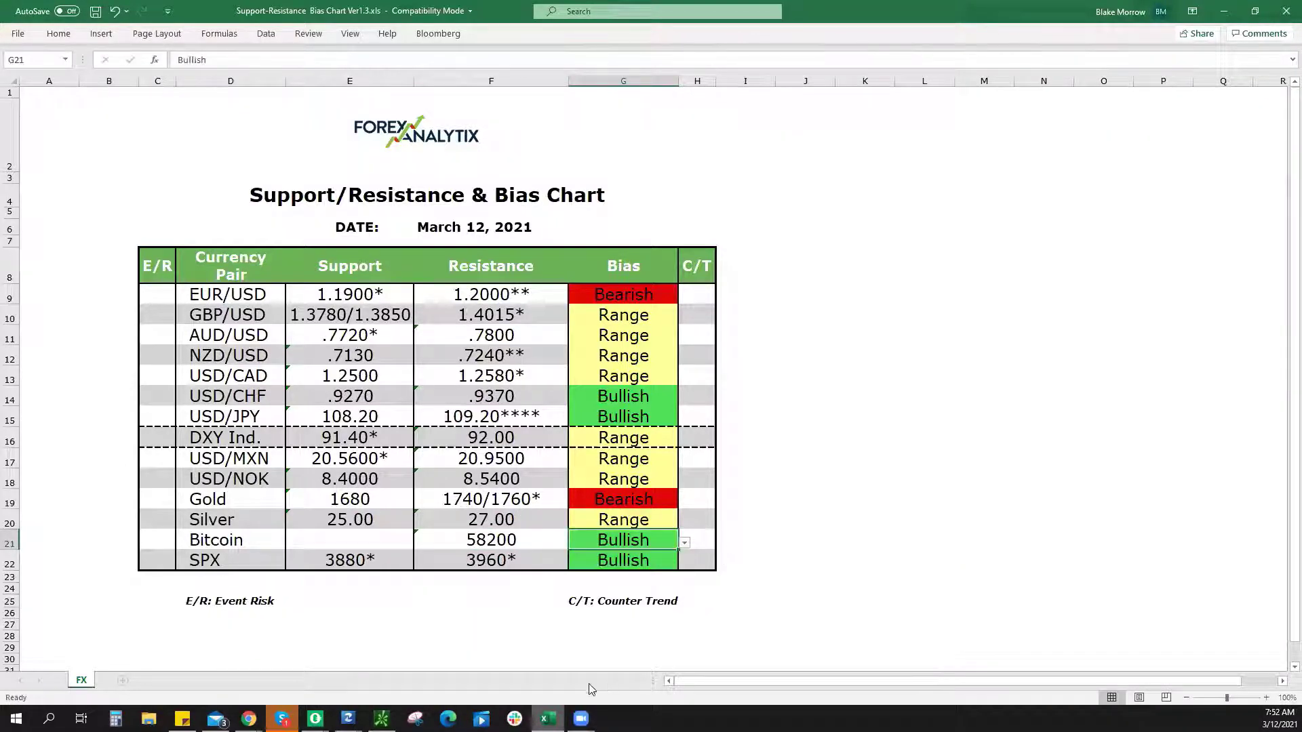
pyautogui.hotkey('alt', 'Tab')
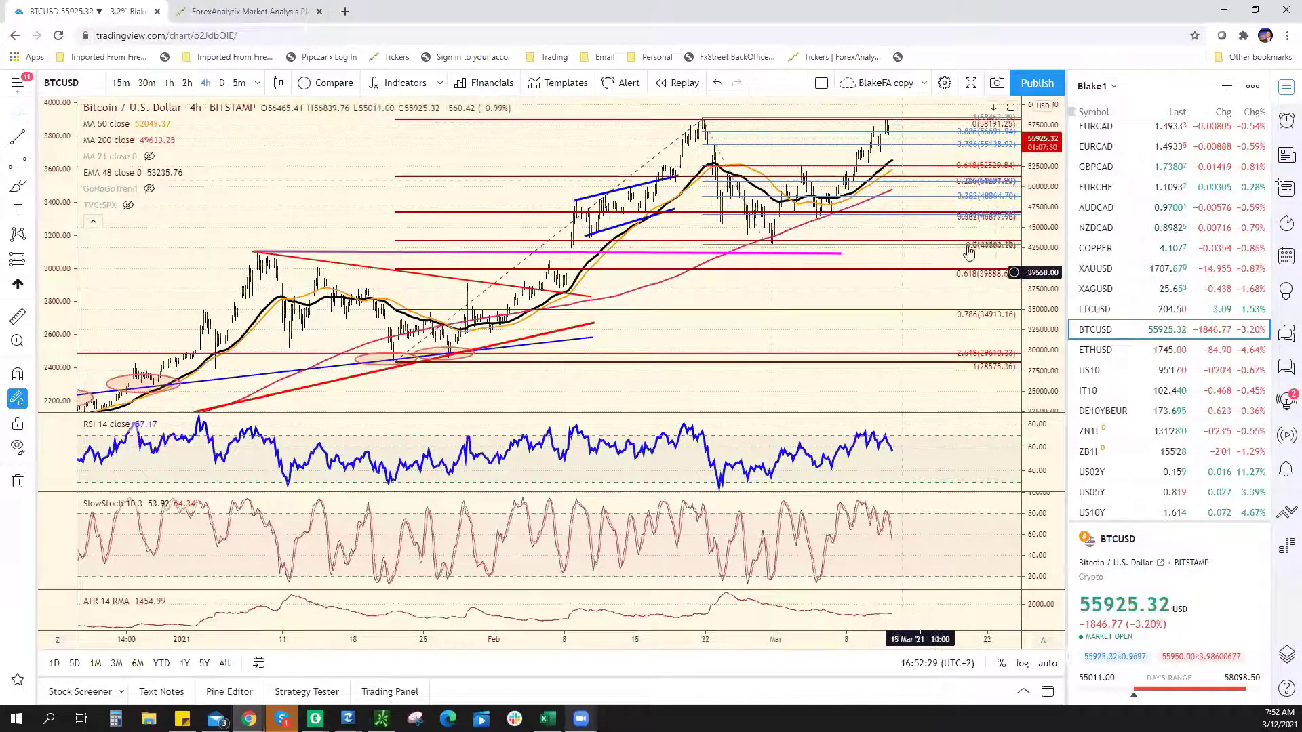
# Step: Zoom in on the 4-hour BTCUSD chart, then select Bitcoin's support cell E21 in Excel
pyautogui.scroll(4, 848, 139)
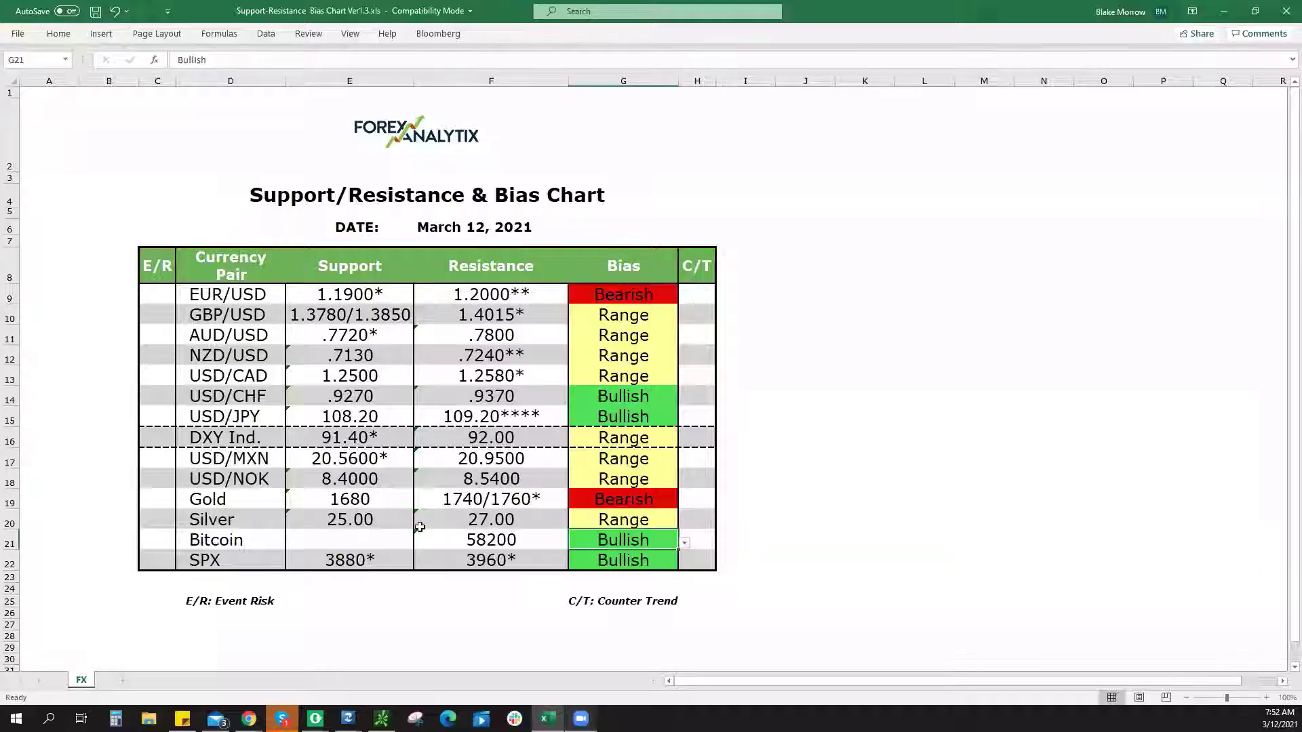
pyautogui.click(382, 534)
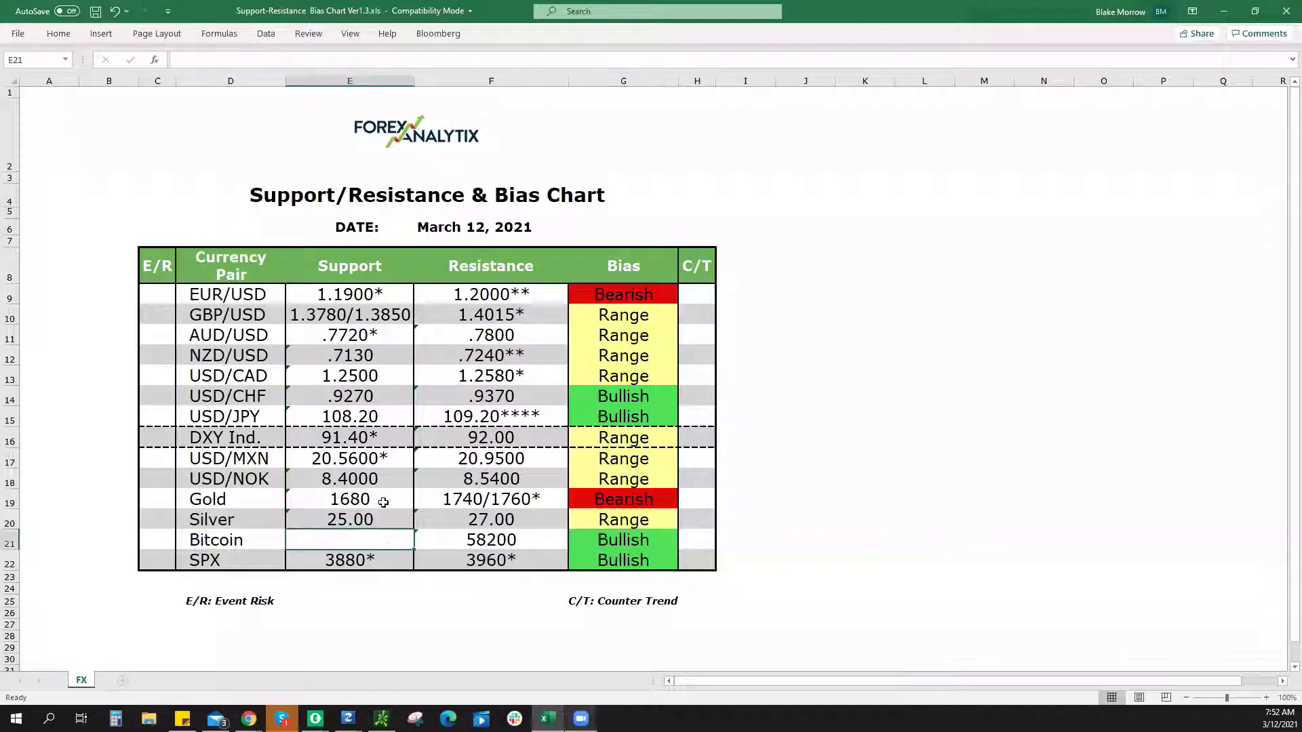
# Step: Type 52500 into E21 as Bitcoin's support and go back to TradingView
pyautogui.write('52500')
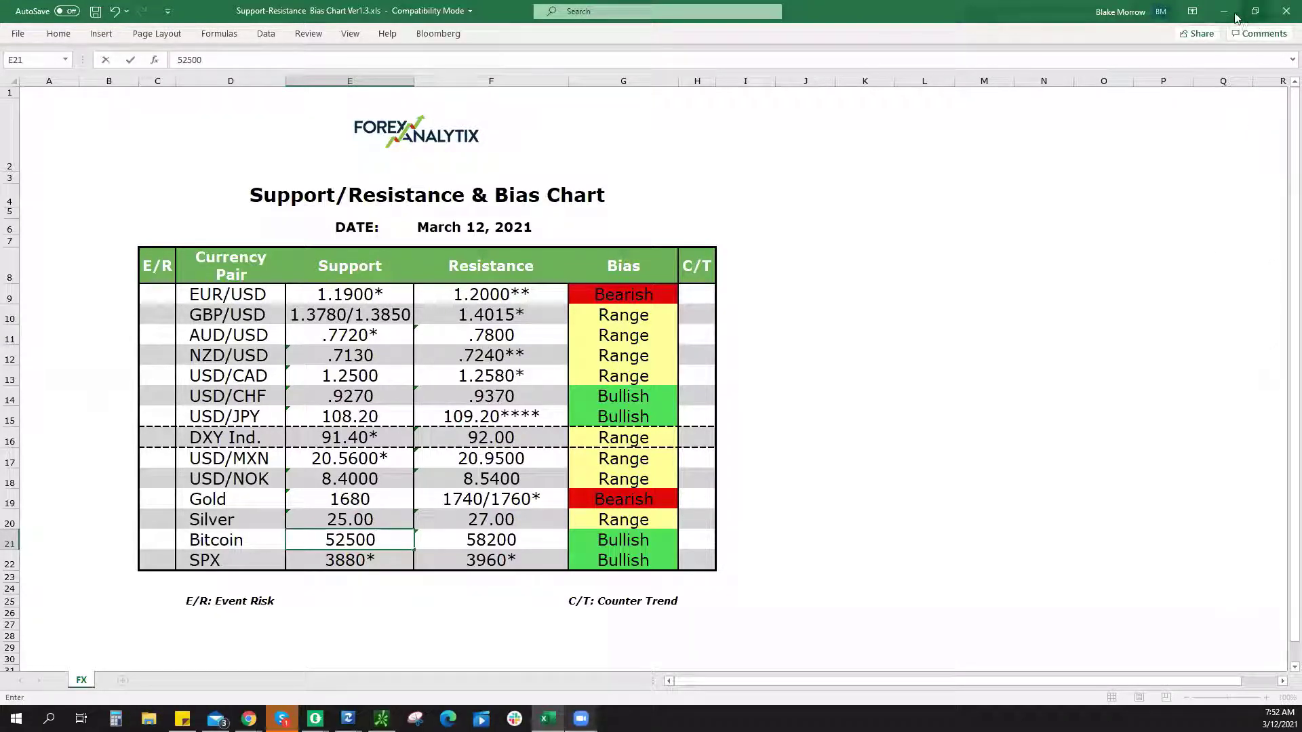
pyautogui.hotkey('alt', 'Tab')
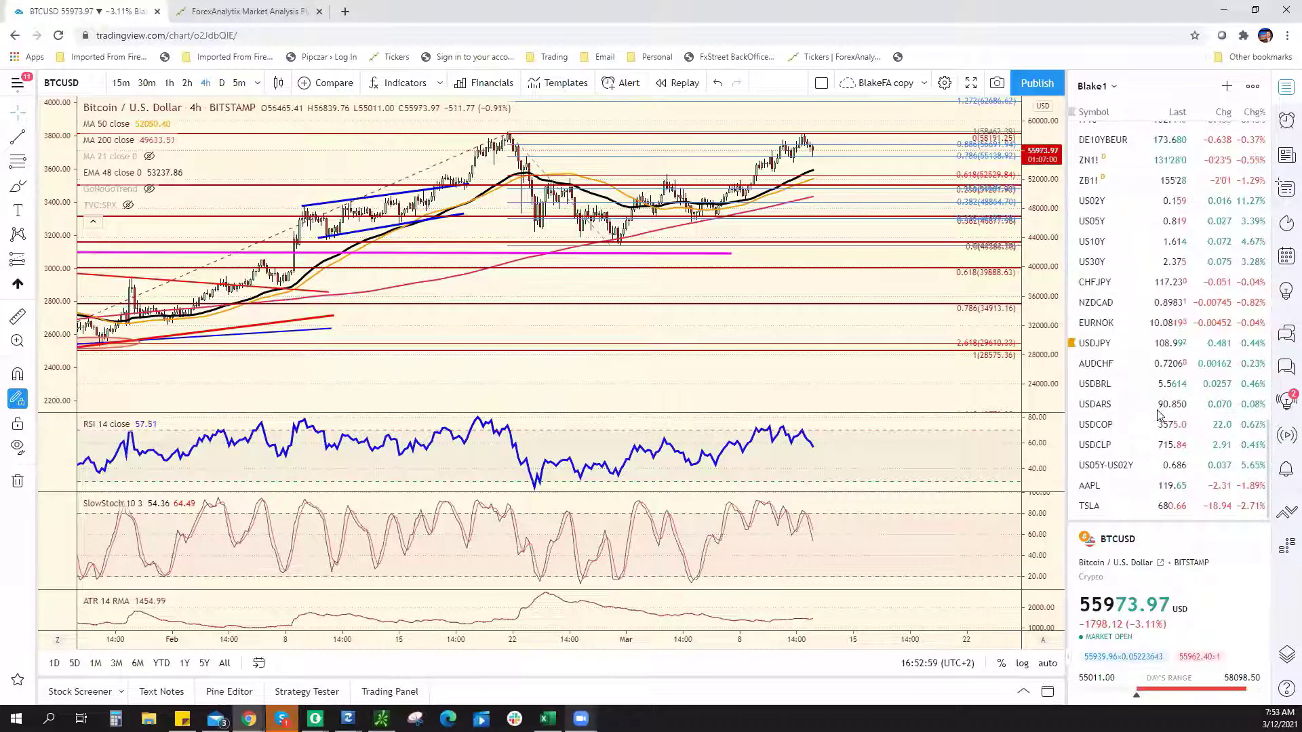
# Step: Switch the chart to EURJPY on monthly candles
pyautogui.scroll(10, 1160, 363)
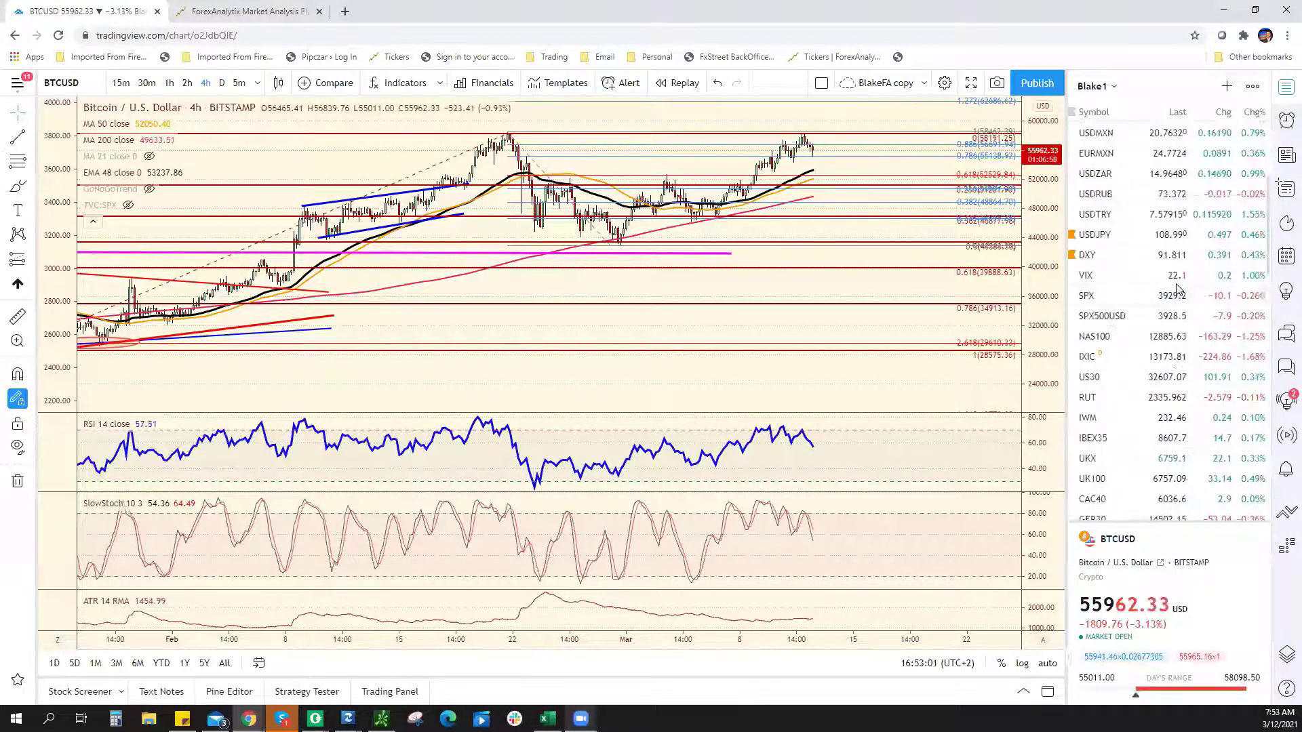
pyautogui.scroll(-8, 1155, 280)
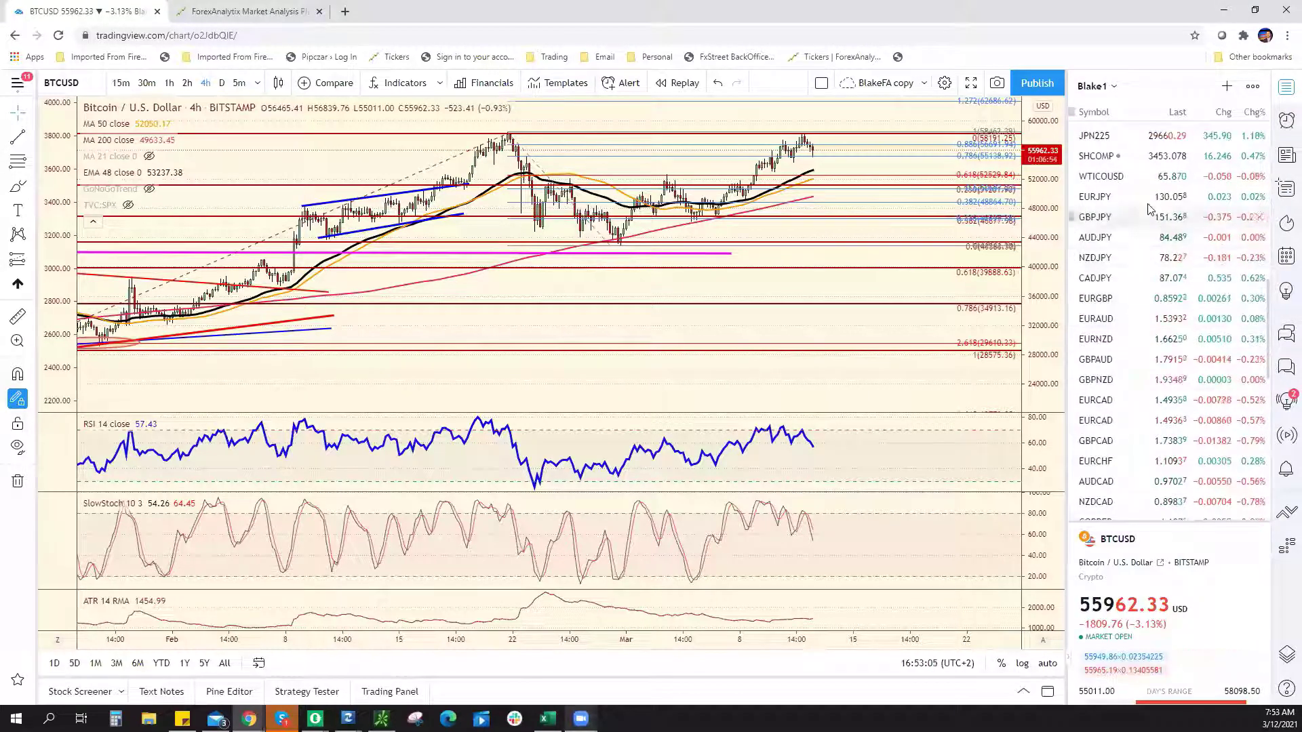
pyautogui.click(1126, 196)
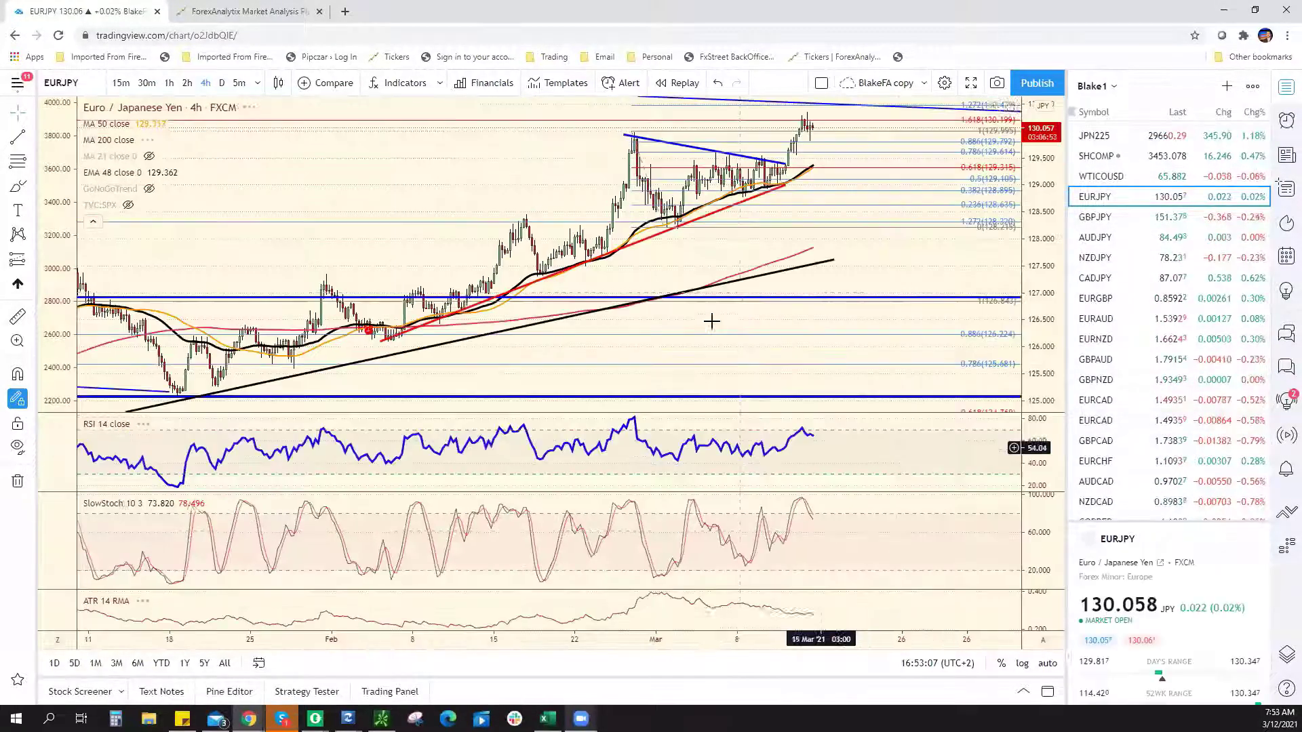
pyautogui.click(257, 84)
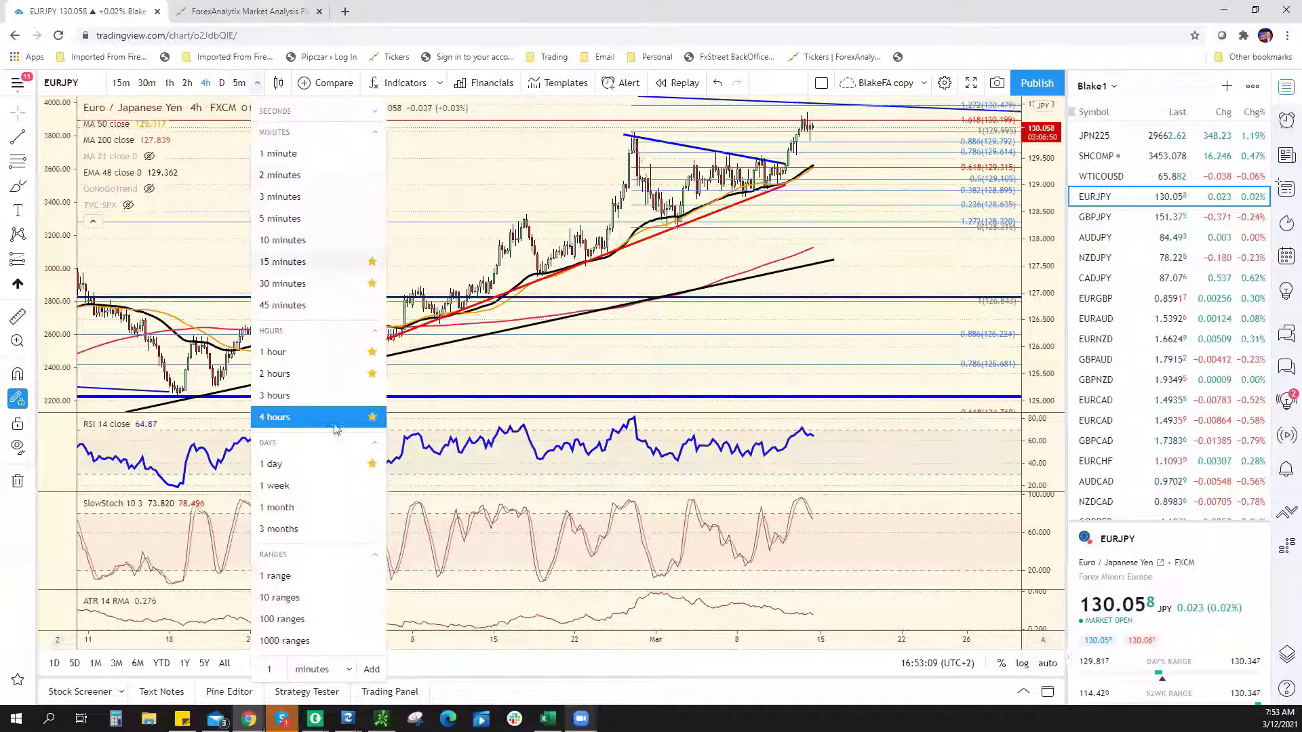
pyautogui.click(321, 506)
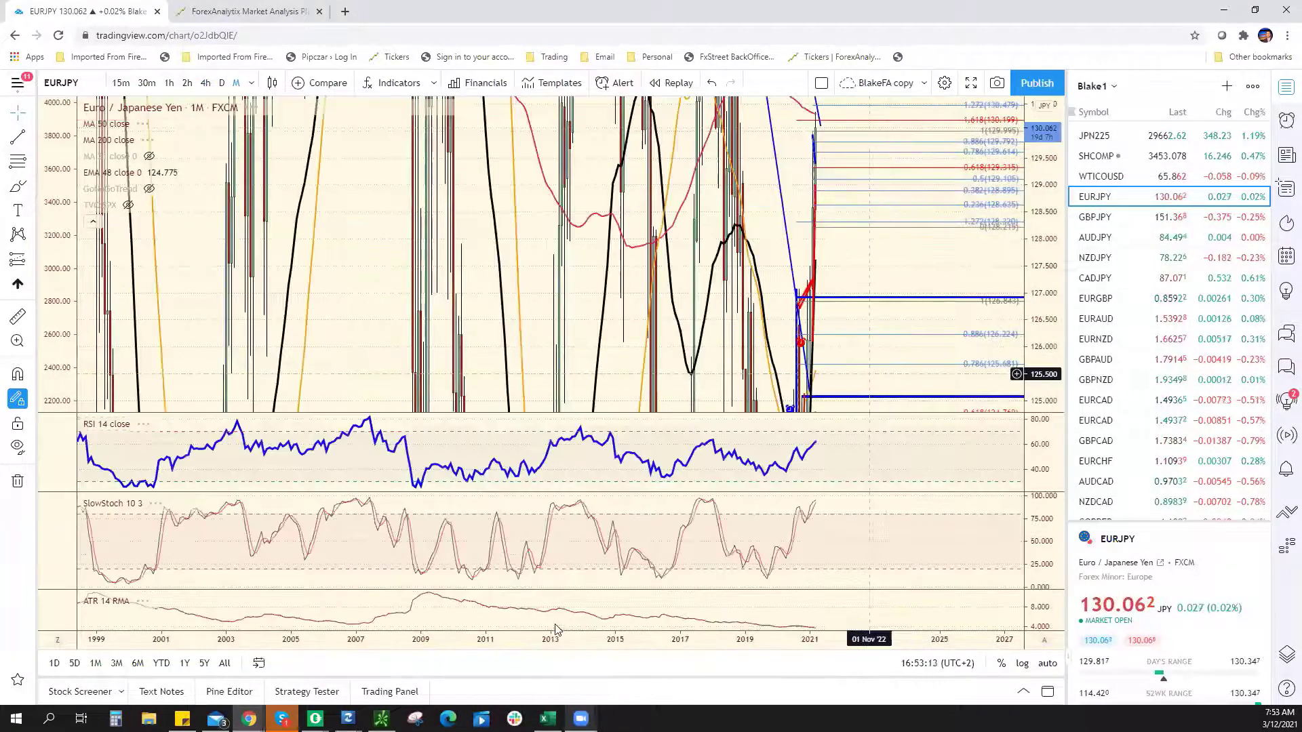
# Step: Draw a red trend line from EURJPY's 2012 monthly low to recent price
pyautogui.scroll(-5, 817, 360)
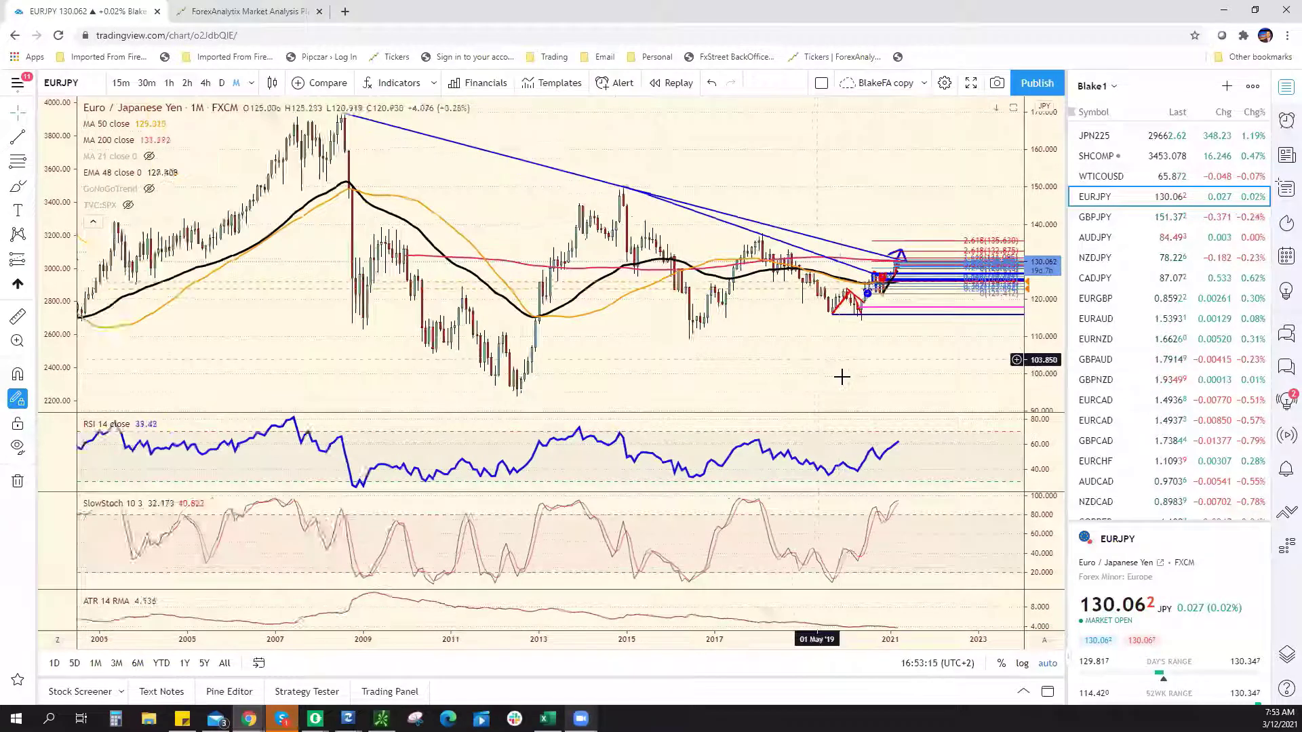
pyautogui.rightClick(929, 234)
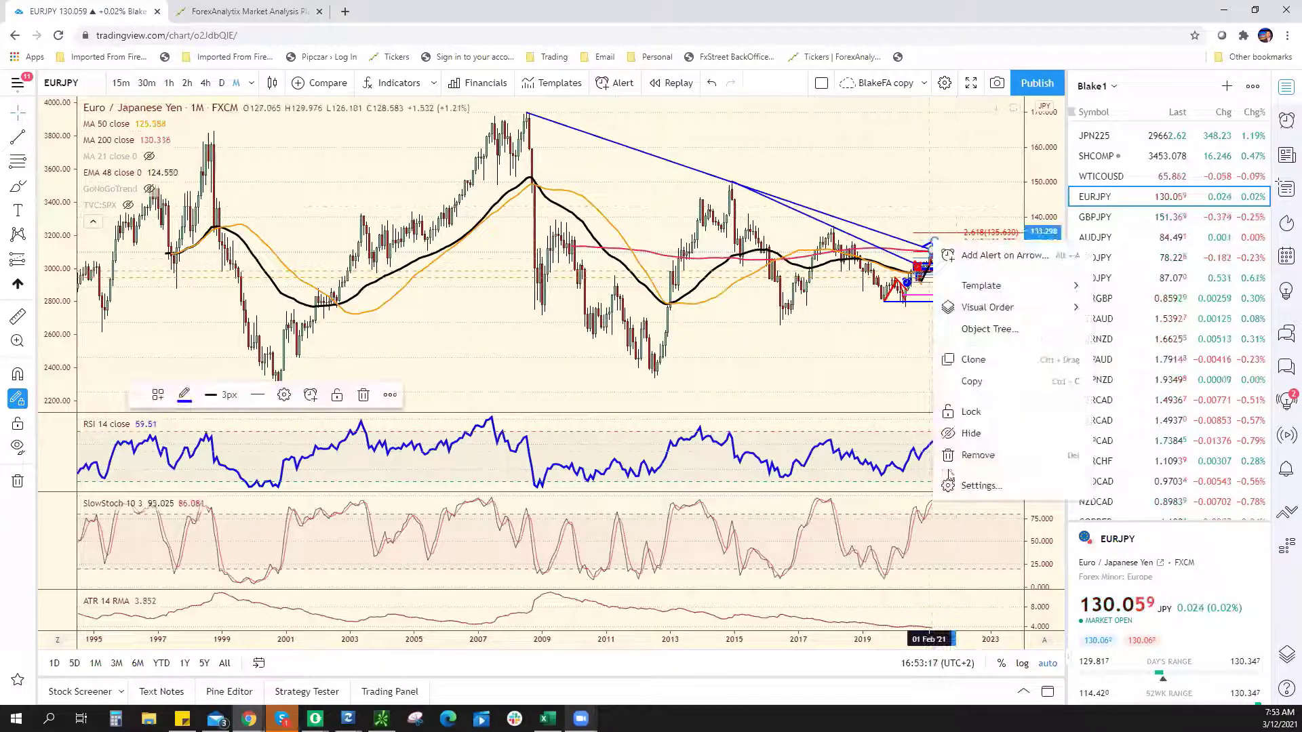
pyautogui.click(789, 369)
pyautogui.scroll(3, 785, 353)
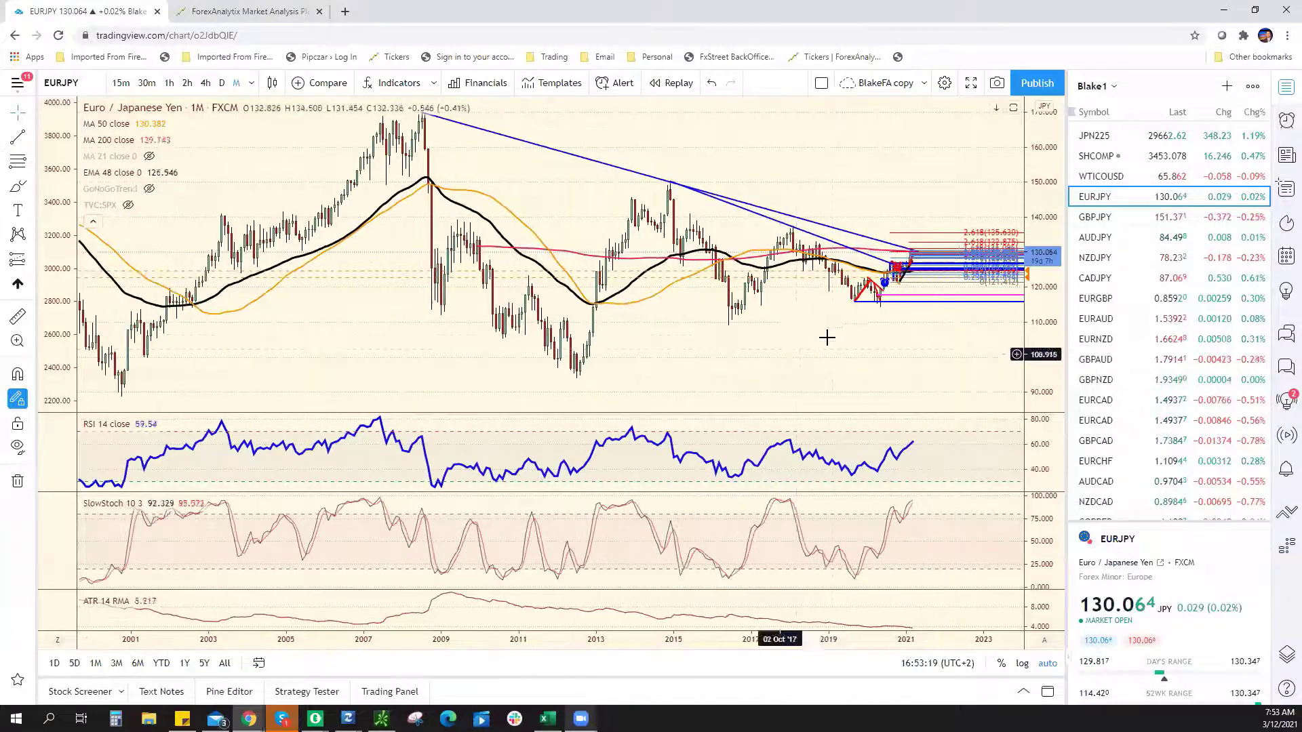
pyautogui.scroll(2, 824, 339)
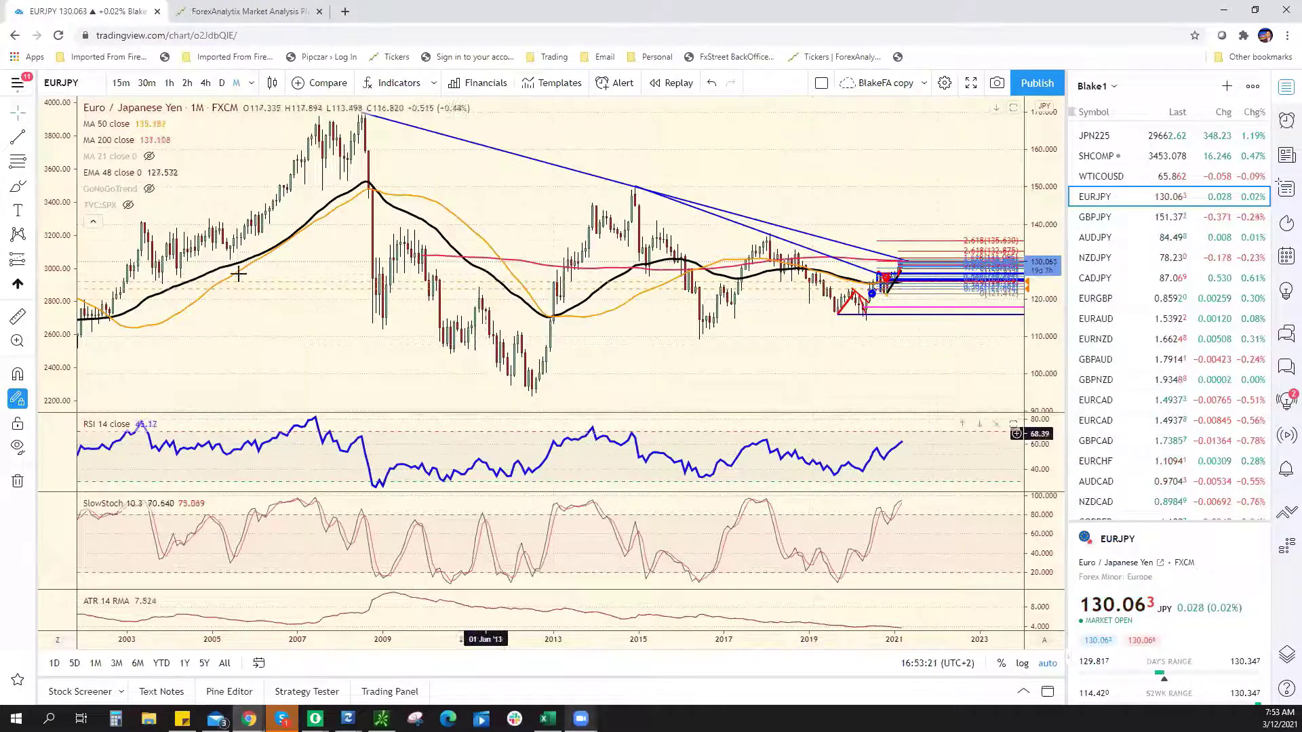
pyautogui.click(531, 394)
pyautogui.click(903, 309)
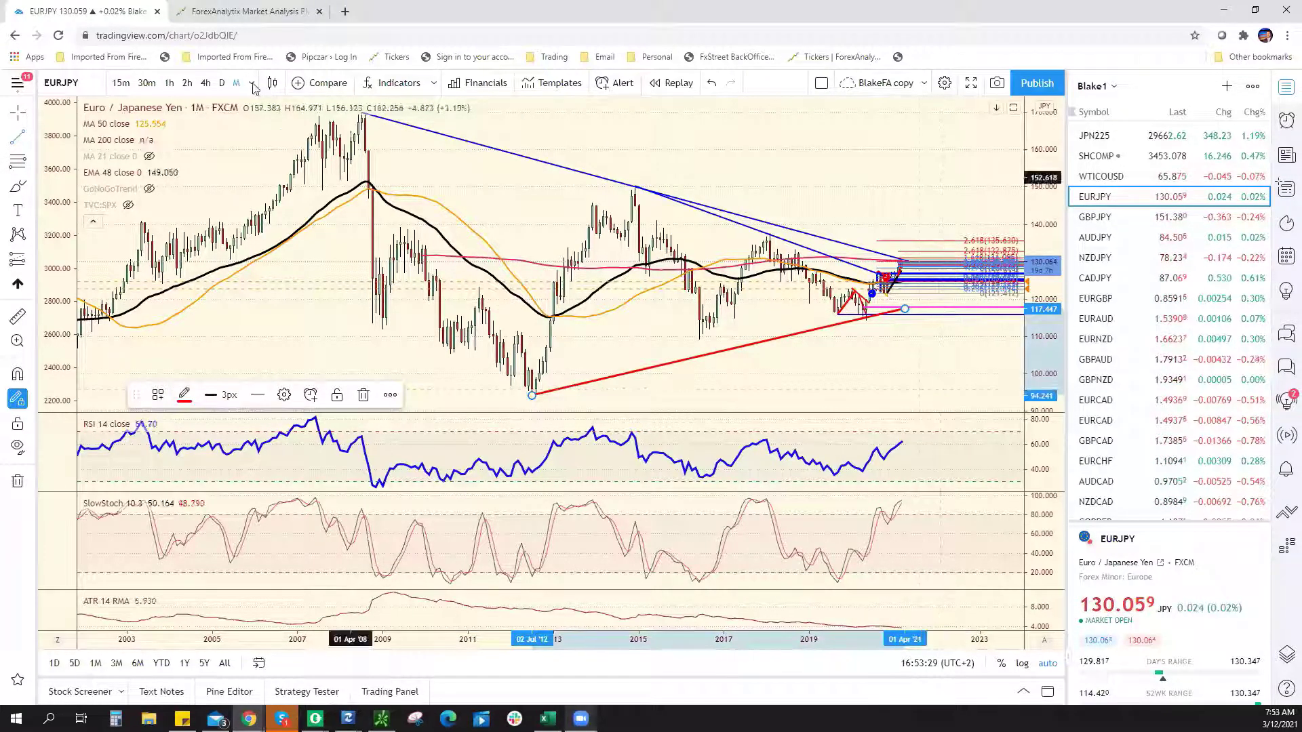
# Step: On the 4-hour chart, mark small rectangles just above 130.50 and near 128.2
pyautogui.click(206, 83)
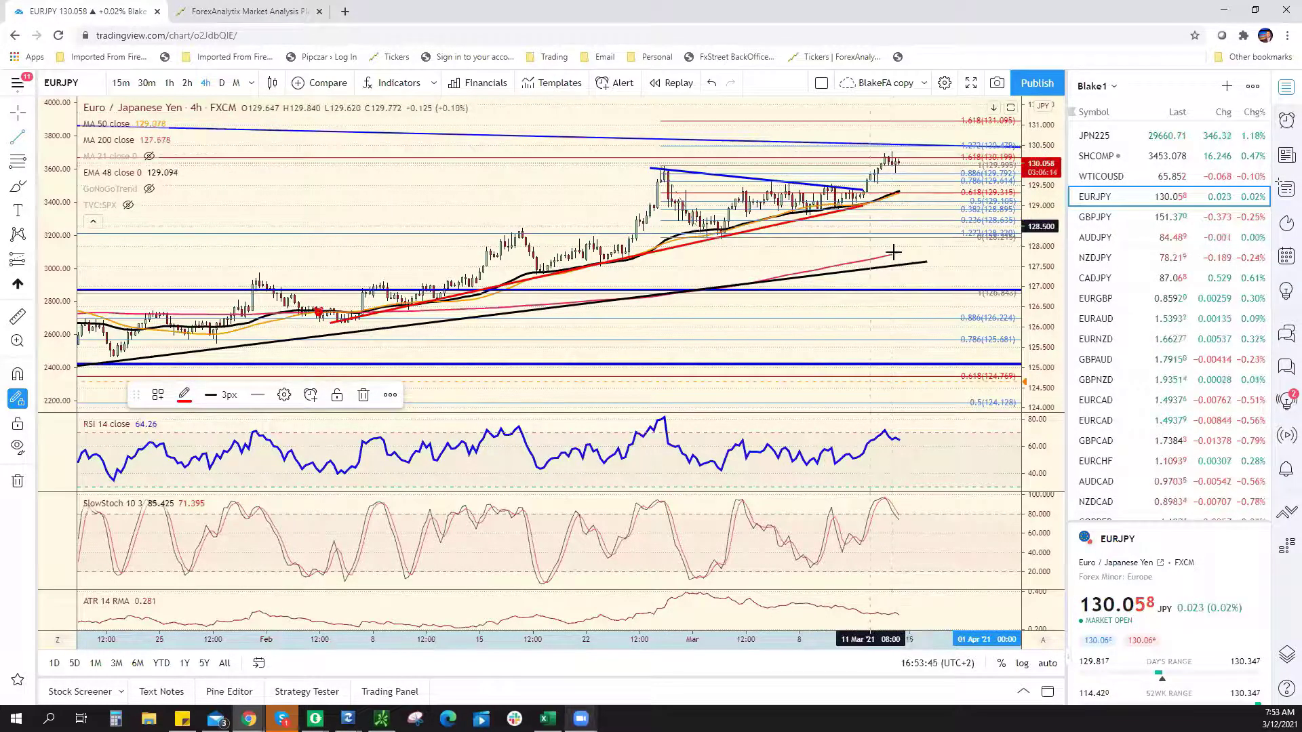
pyautogui.scroll(-5, 945, 203)
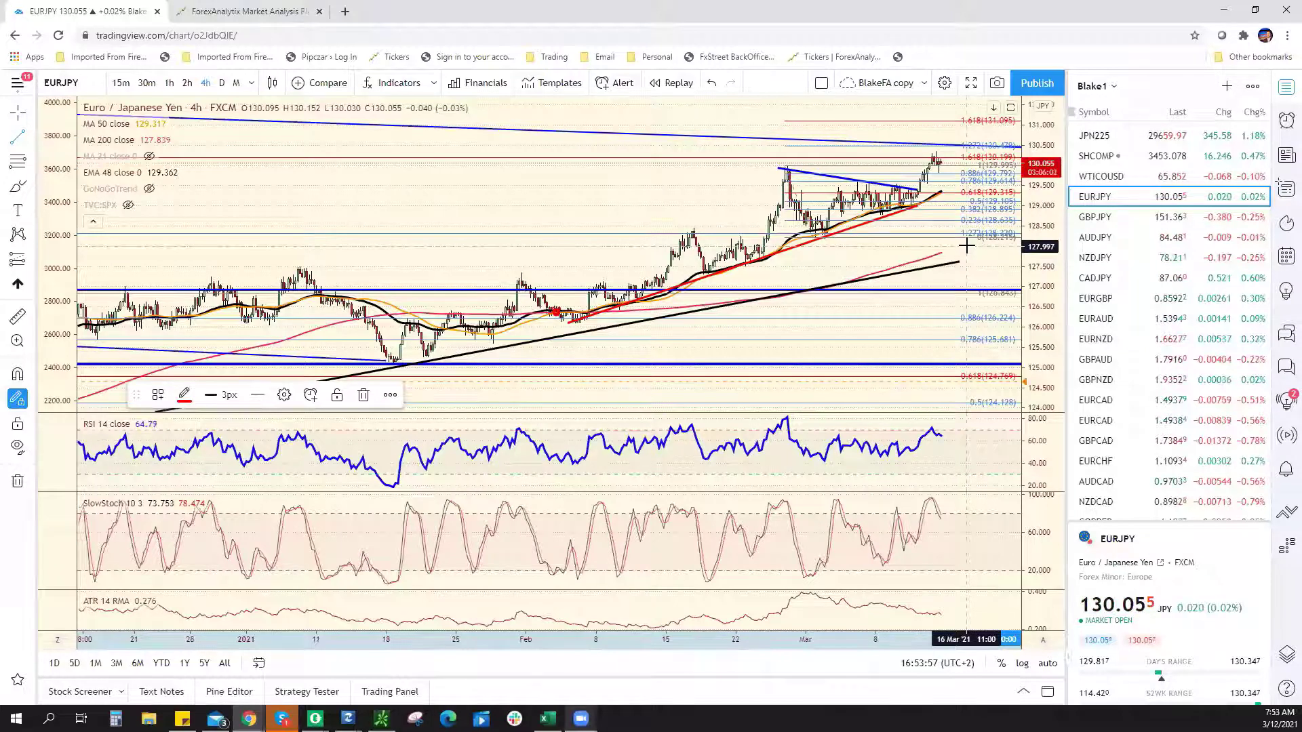
pyautogui.click(568, 194)
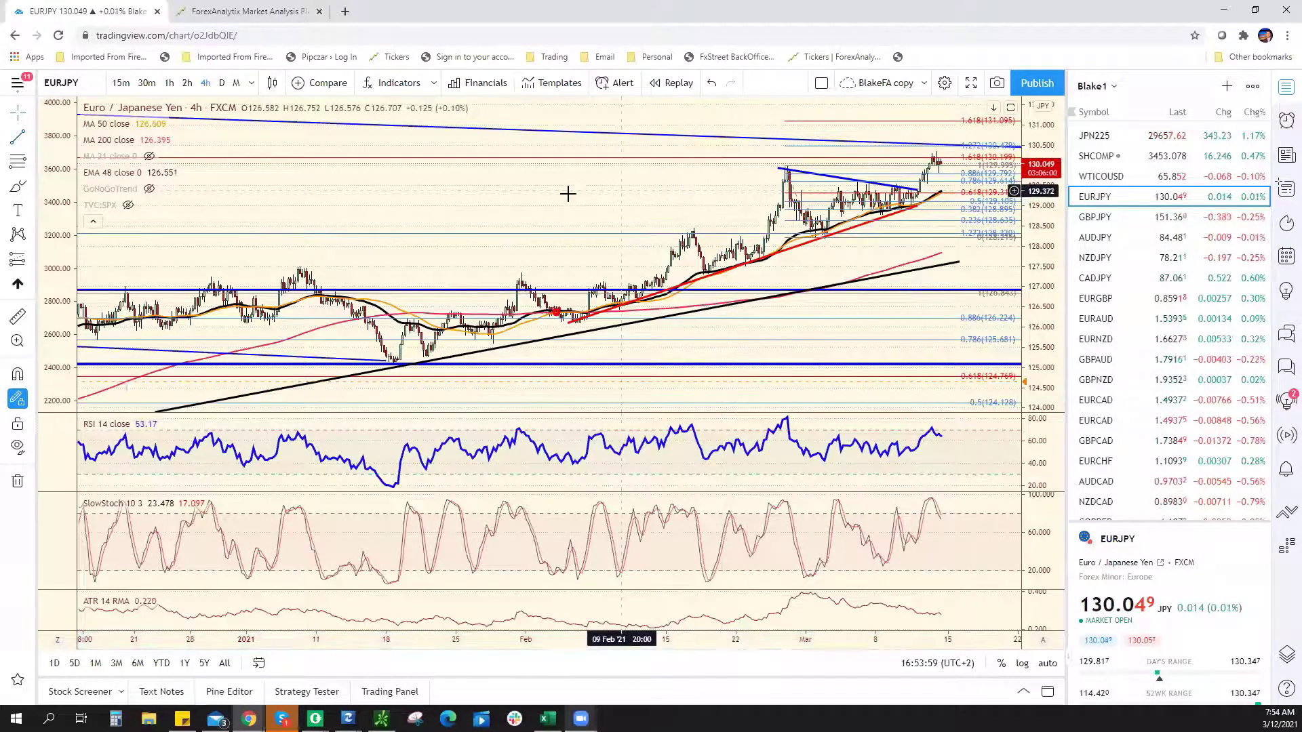
pyautogui.moveTo(568, 194); pyautogui.dragTo(515, 195)
pyautogui.click(36, 195)
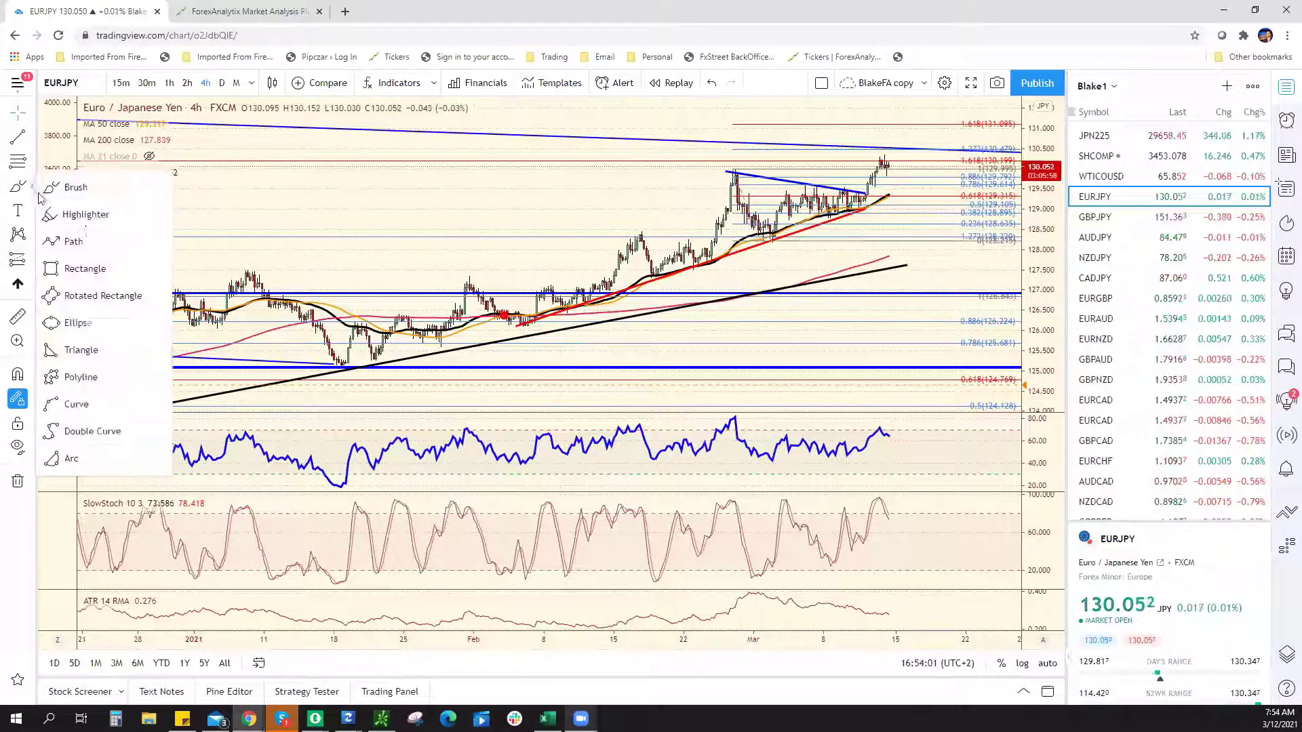
pyautogui.click(81, 268)
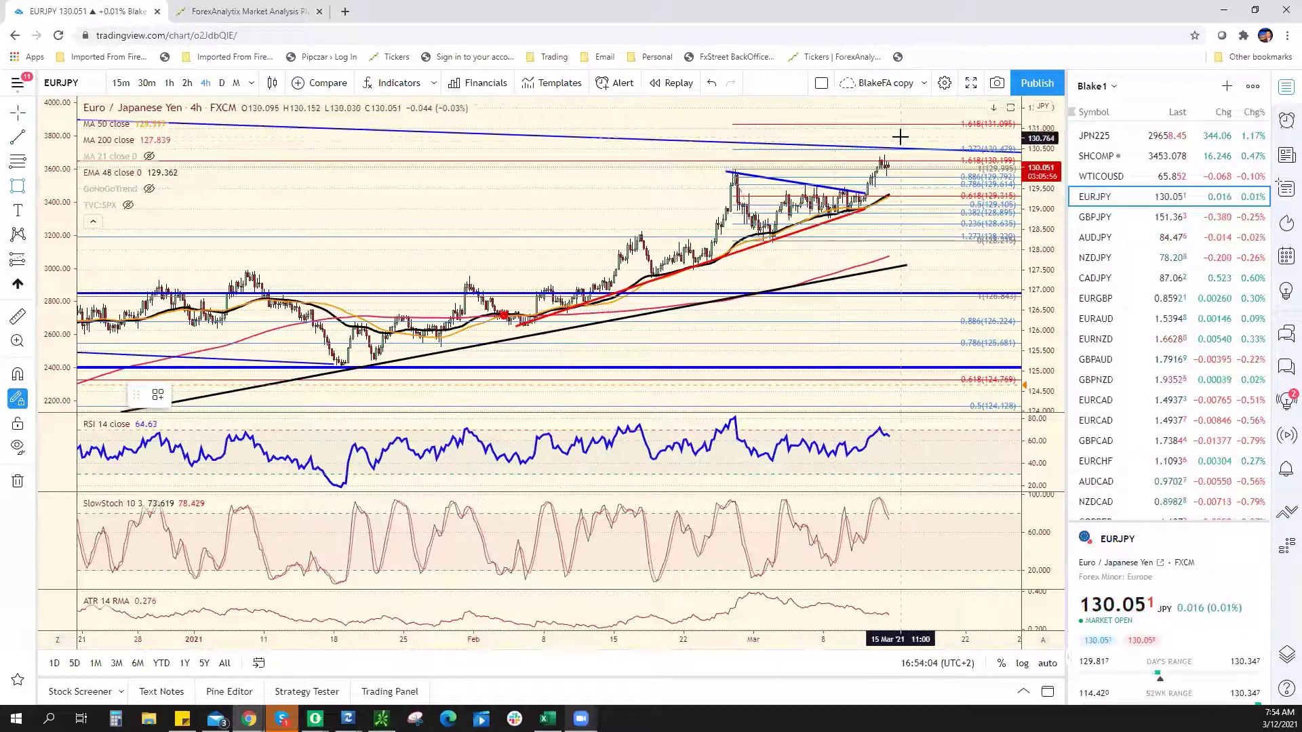
pyautogui.moveTo(897, 135); pyautogui.dragTo(925, 147)
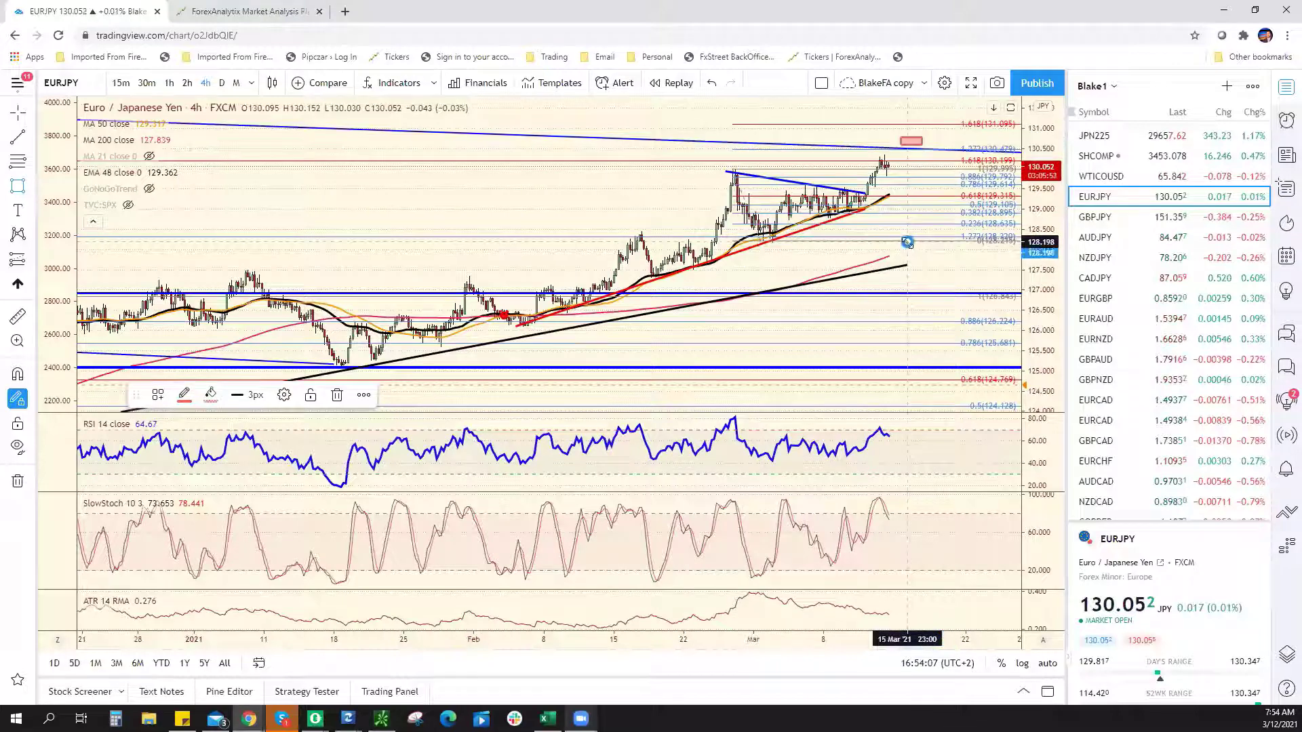
pyautogui.moveTo(907, 243); pyautogui.dragTo(934, 258)
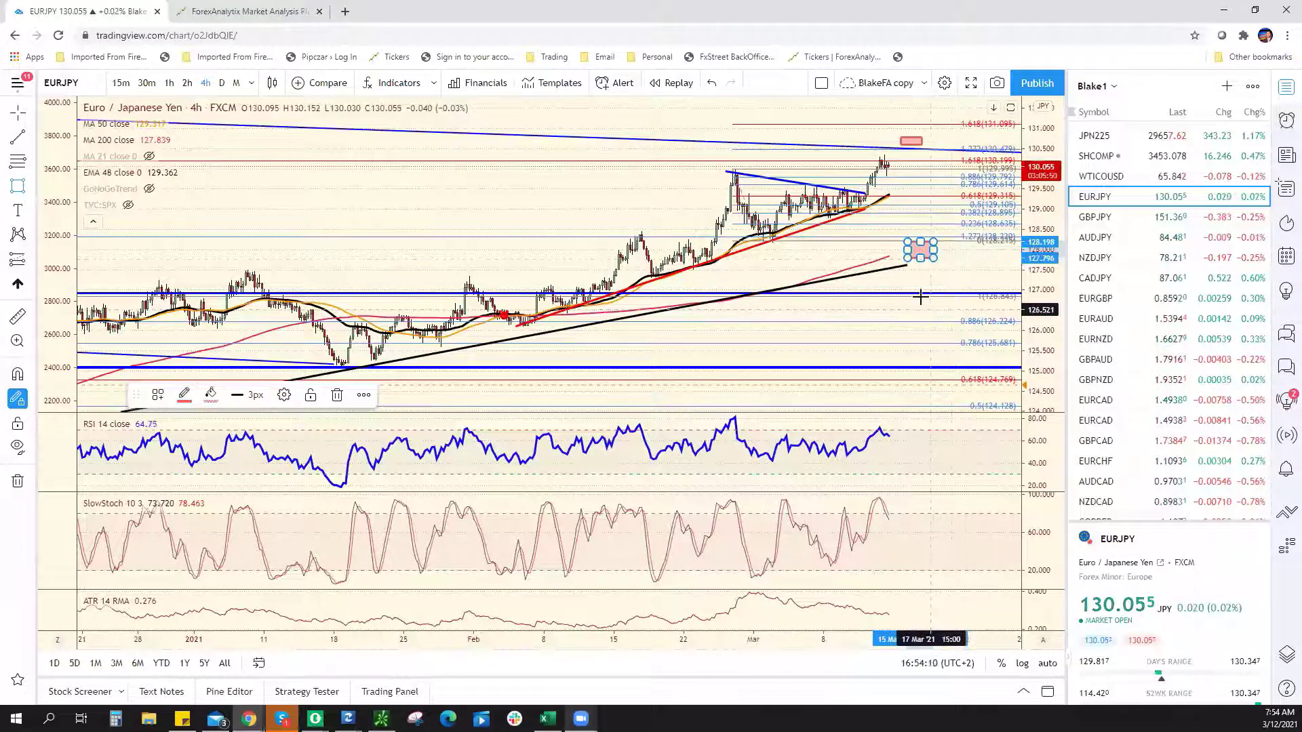
pyautogui.click(257, 16)
# Step: Enter stop-loss 130.60, entry 130 and target 128 in the Risk Management Calculator
pyautogui.click(1272, 131)
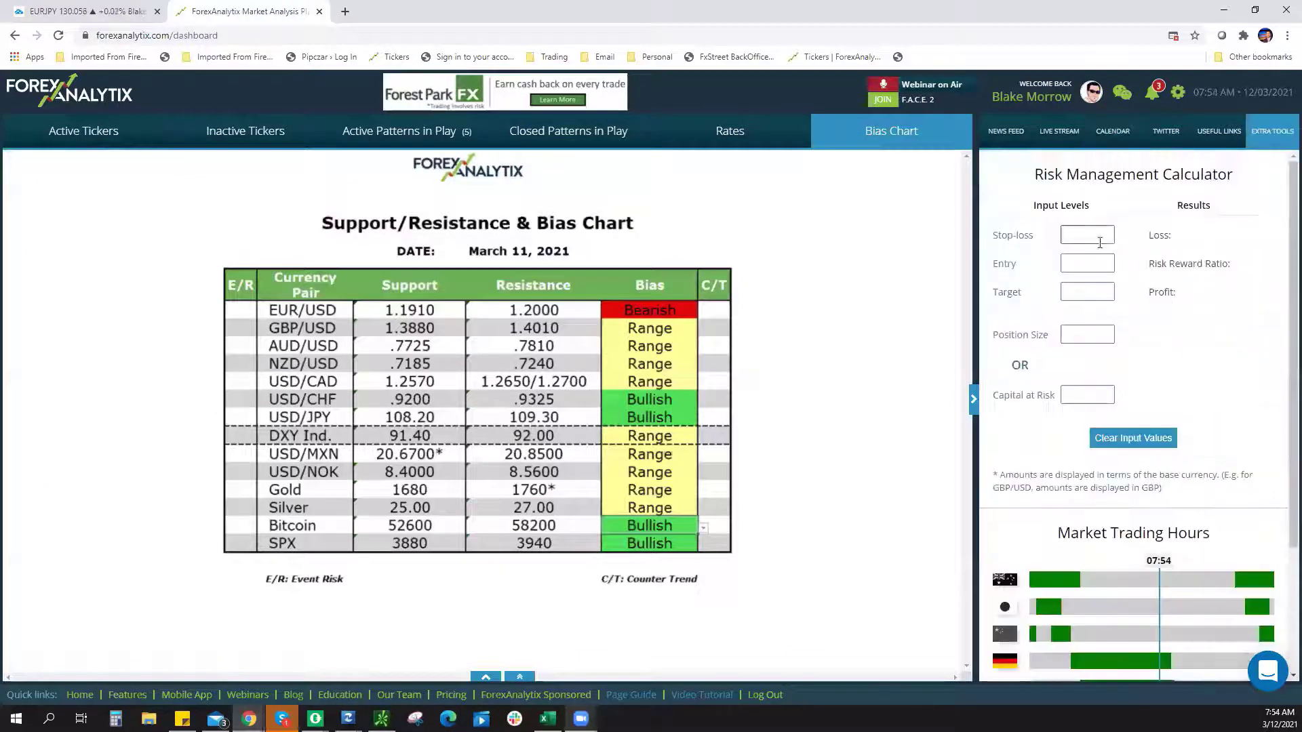
pyautogui.click(1112, 238)
pyautogui.write('130')
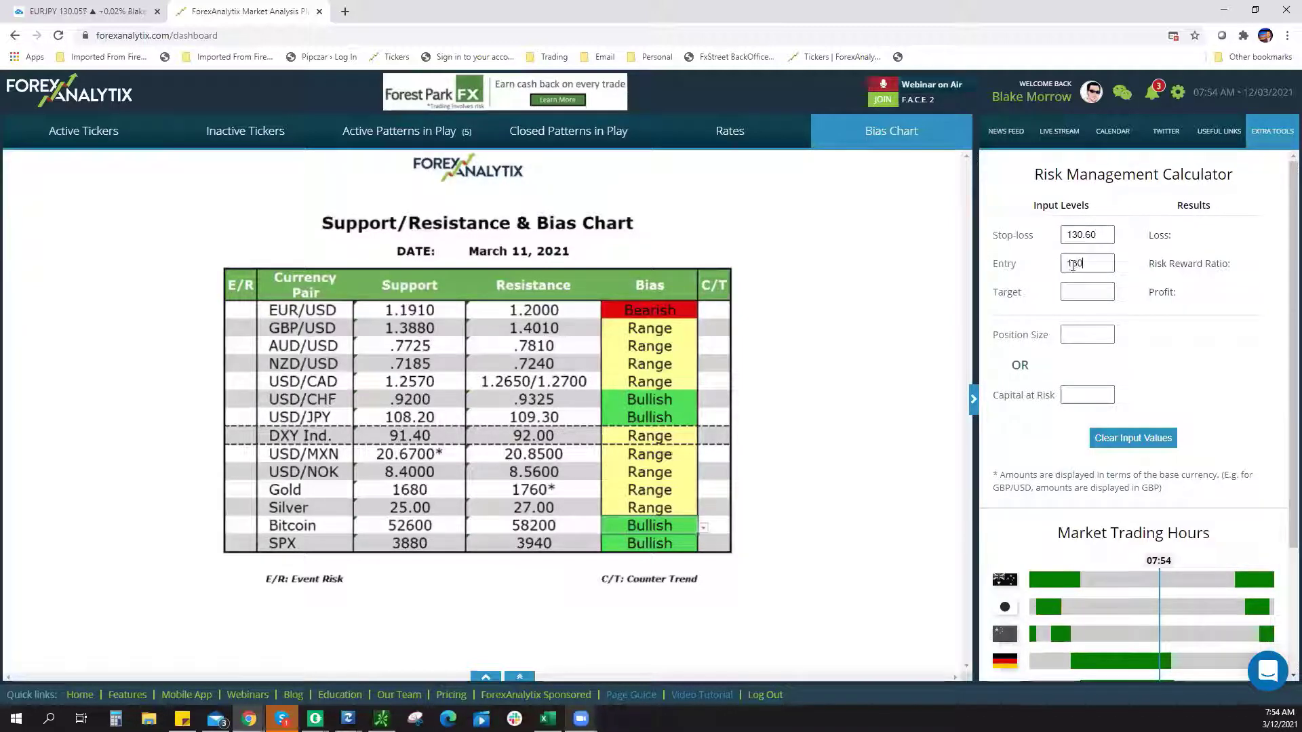
pyautogui.click(1097, 289)
pyautogui.write('128')
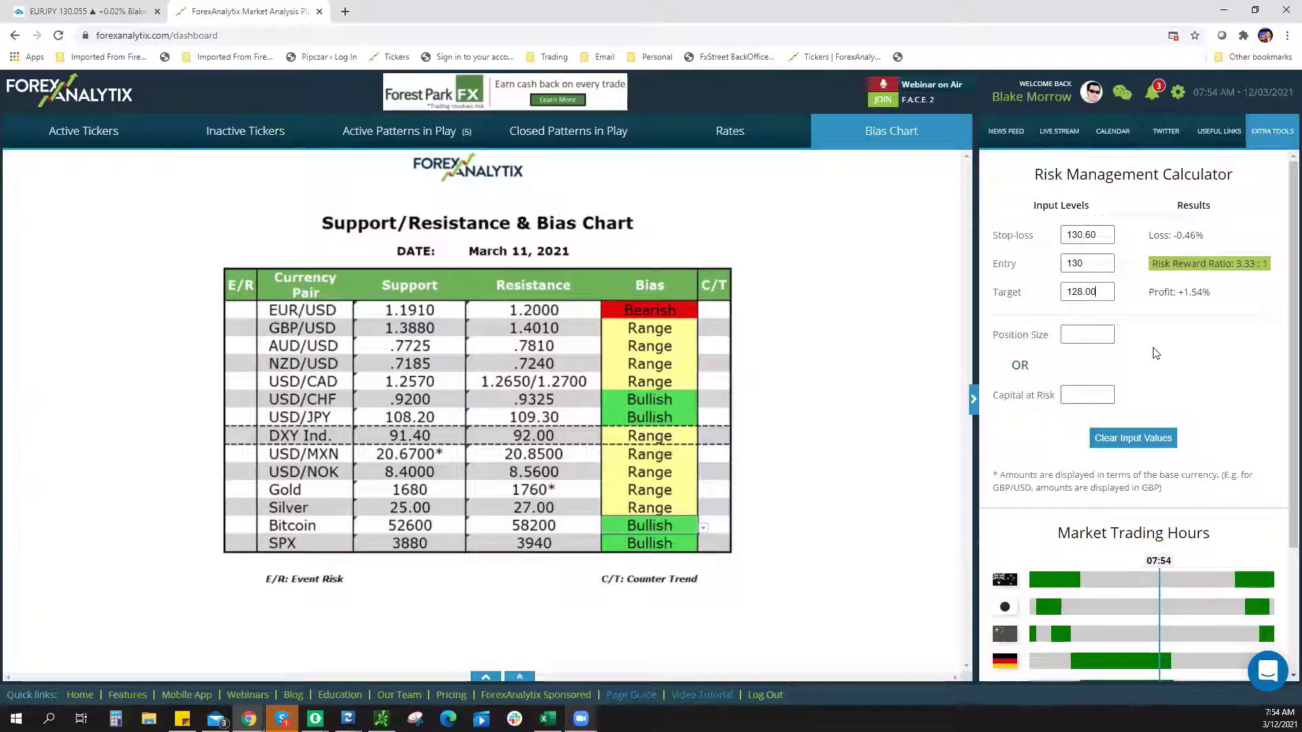
# Step: Go back to the EURJPY chart and search symbols for PLAT
pyautogui.click(69, 11)
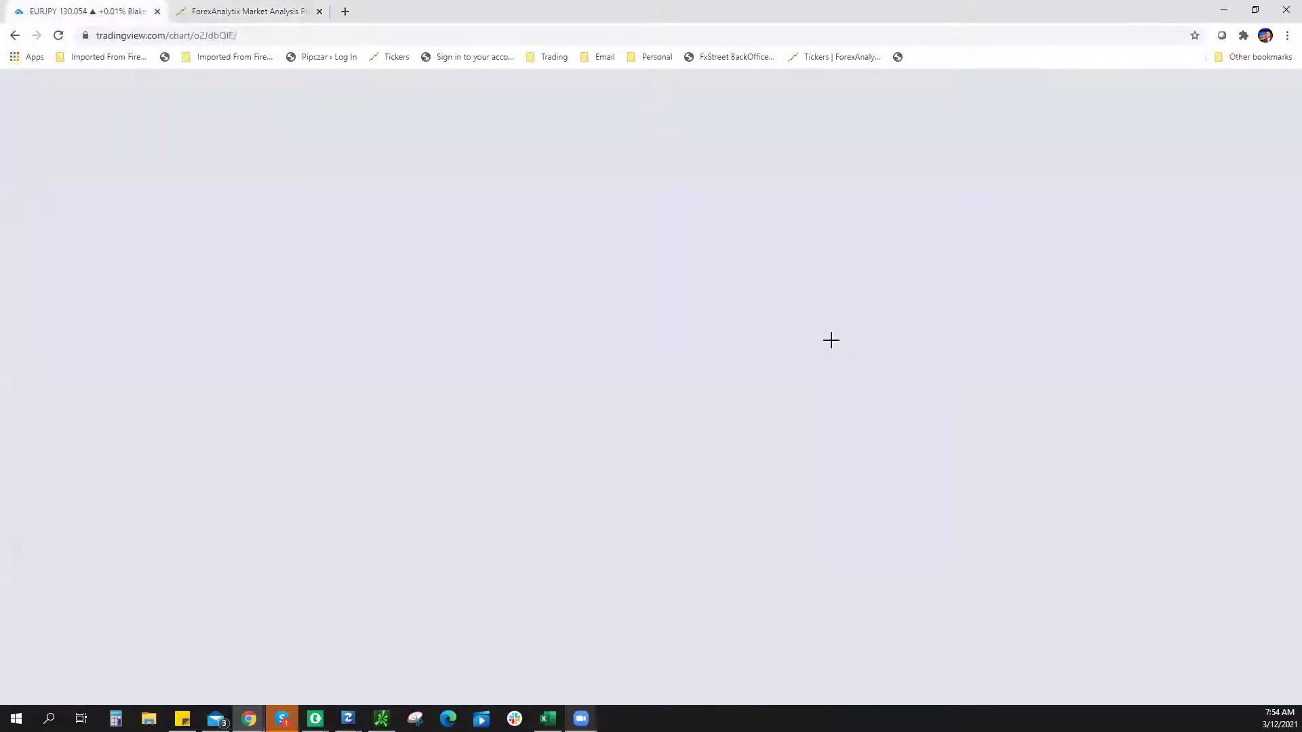
pyautogui.scroll(-3, 1003, 133)
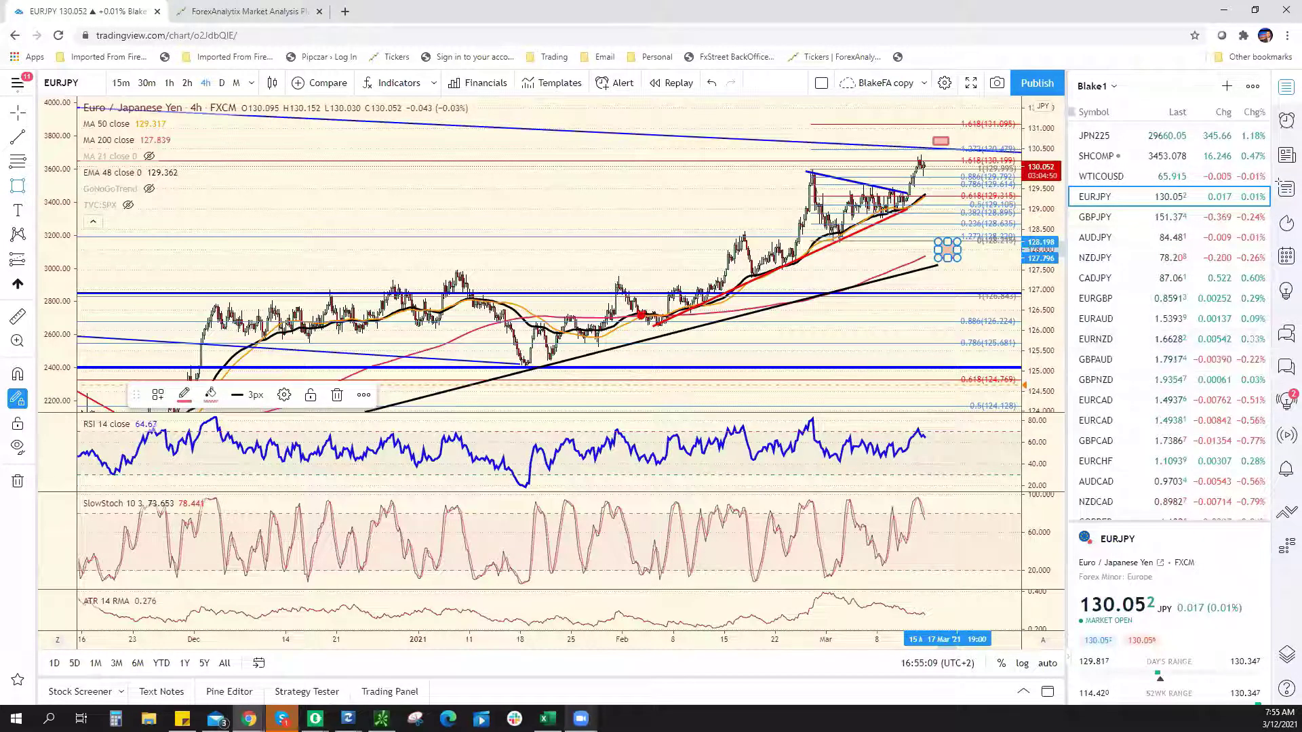
pyautogui.click(348, 718)
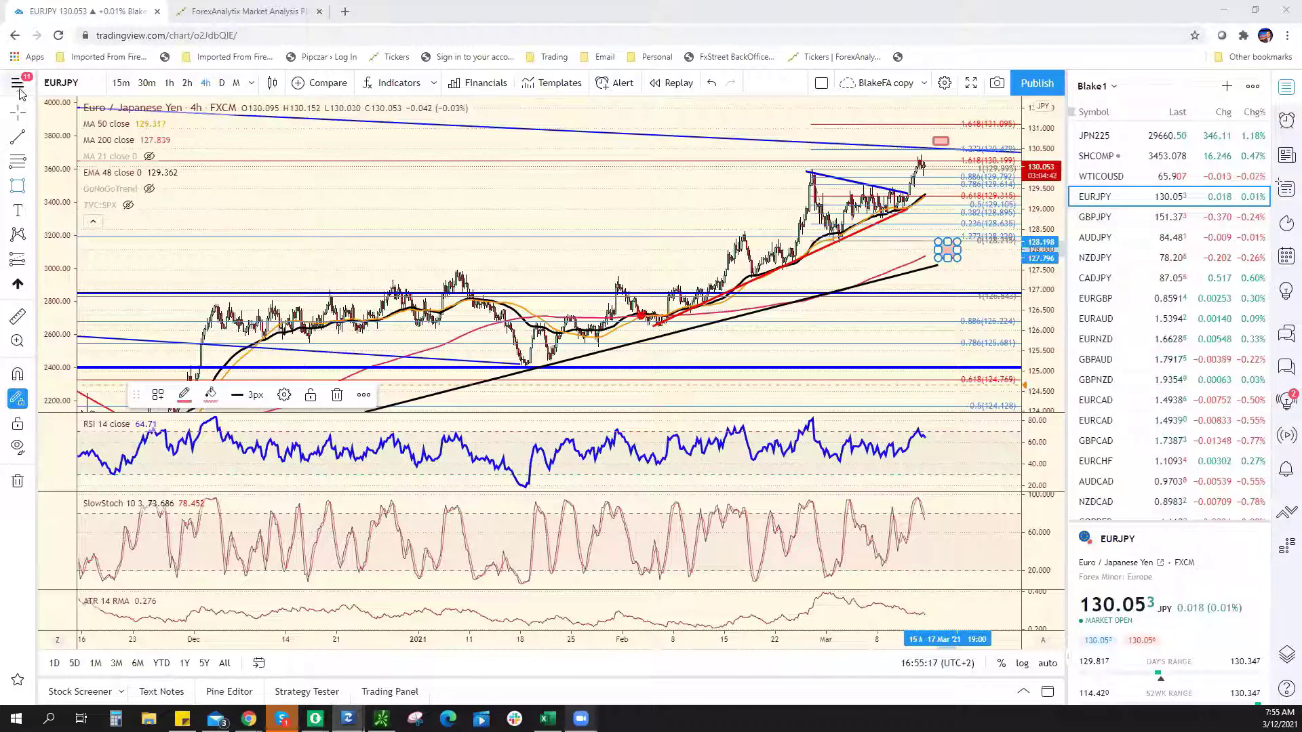
pyautogui.click(137, 108)
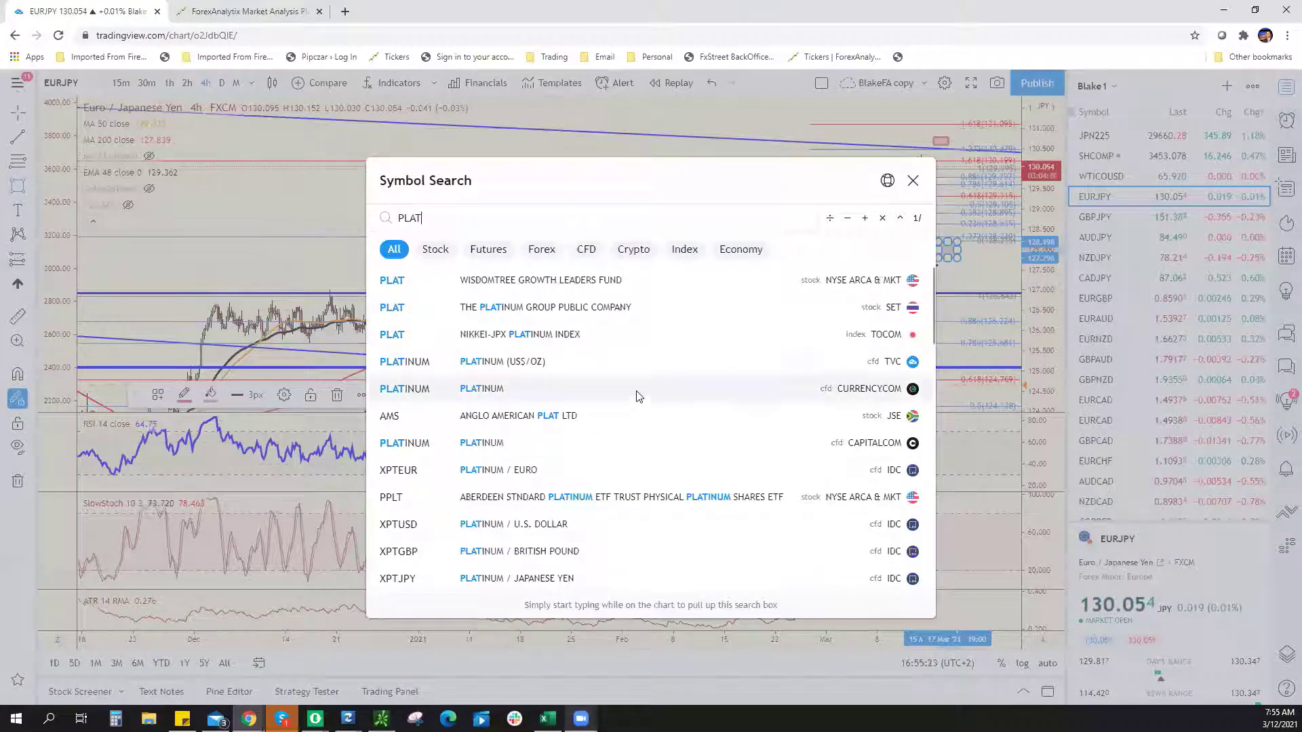
# Step: Load PLATINUM on daily candles, rescale the price axis and select the red projected path
pyautogui.press('Return')
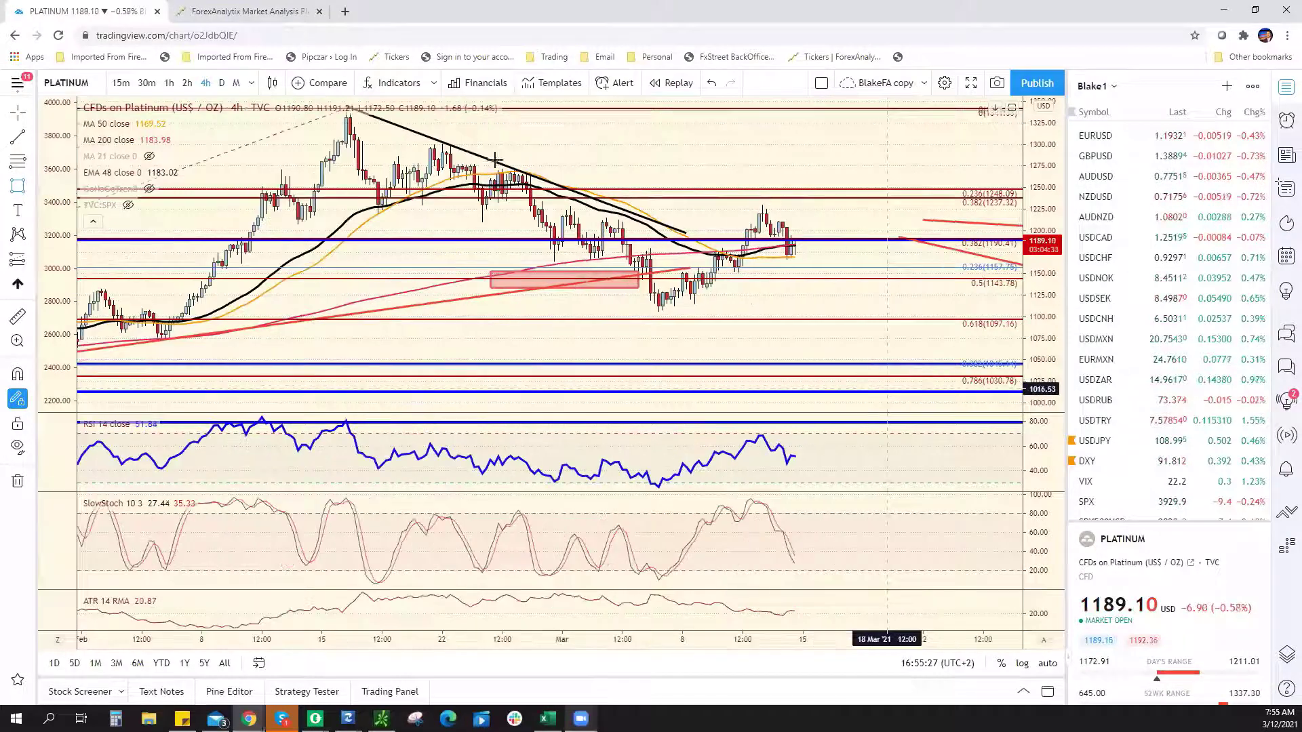
pyautogui.click(223, 83)
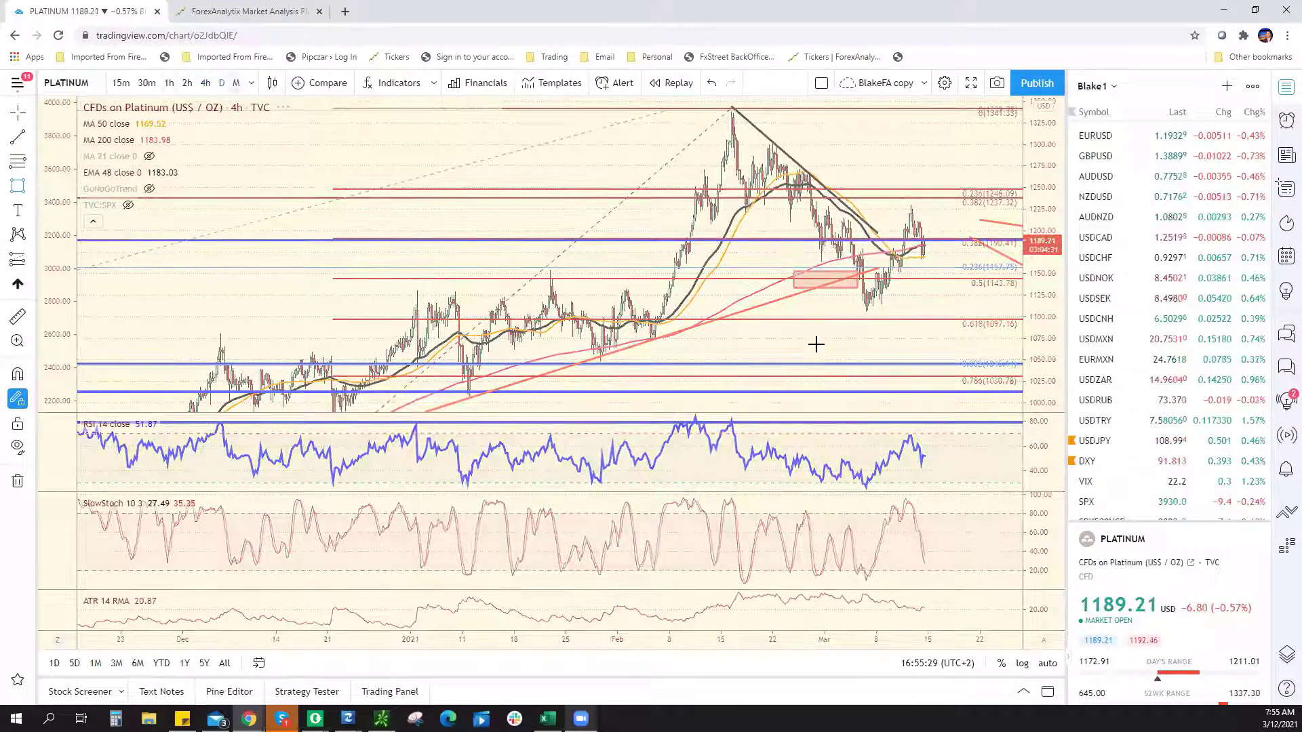
pyautogui.scroll(8, 616, 284)
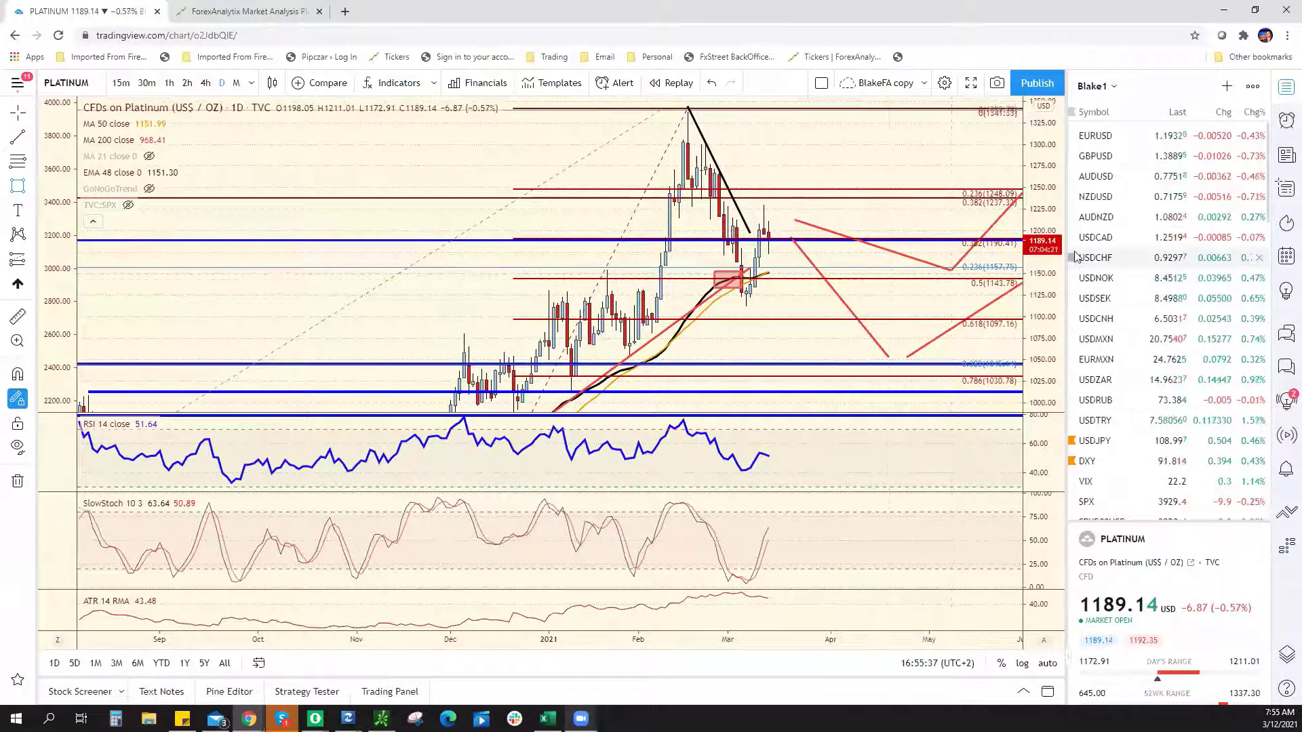
pyautogui.moveTo(1025, 284); pyautogui.dragTo(891, 347)
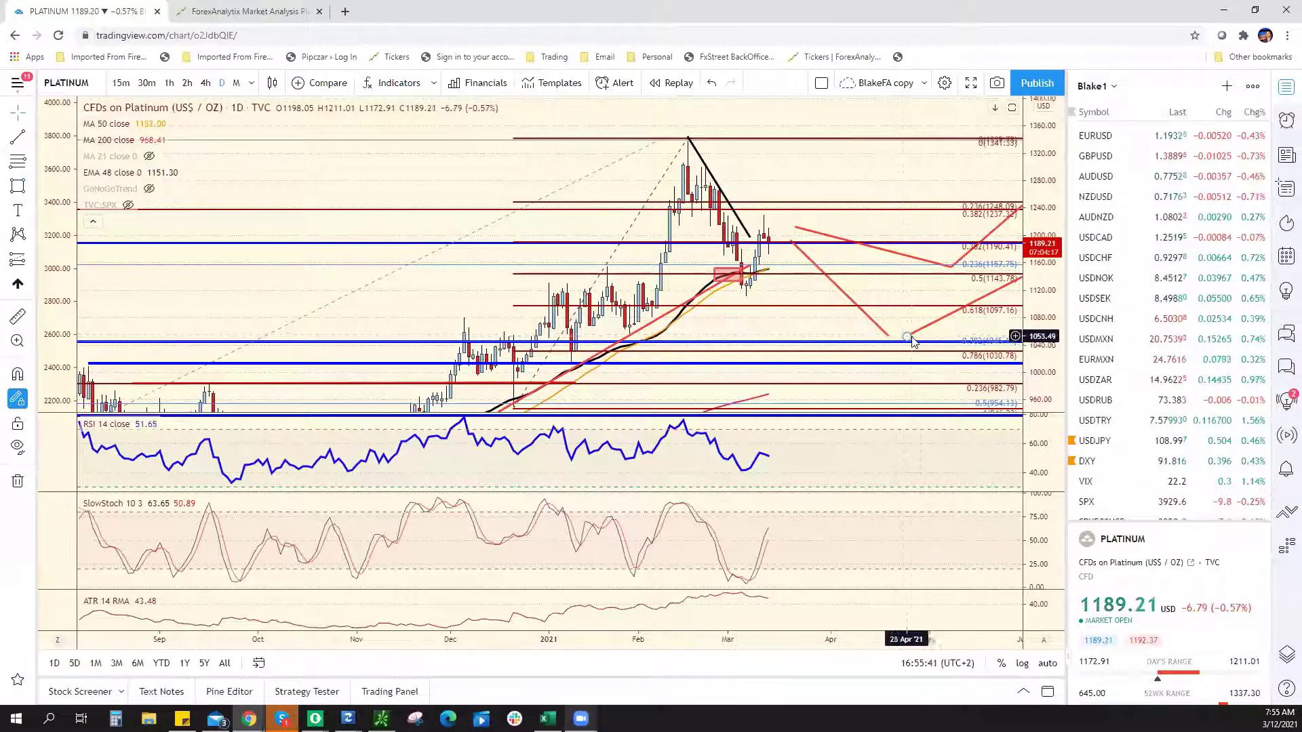
pyautogui.click(908, 337)
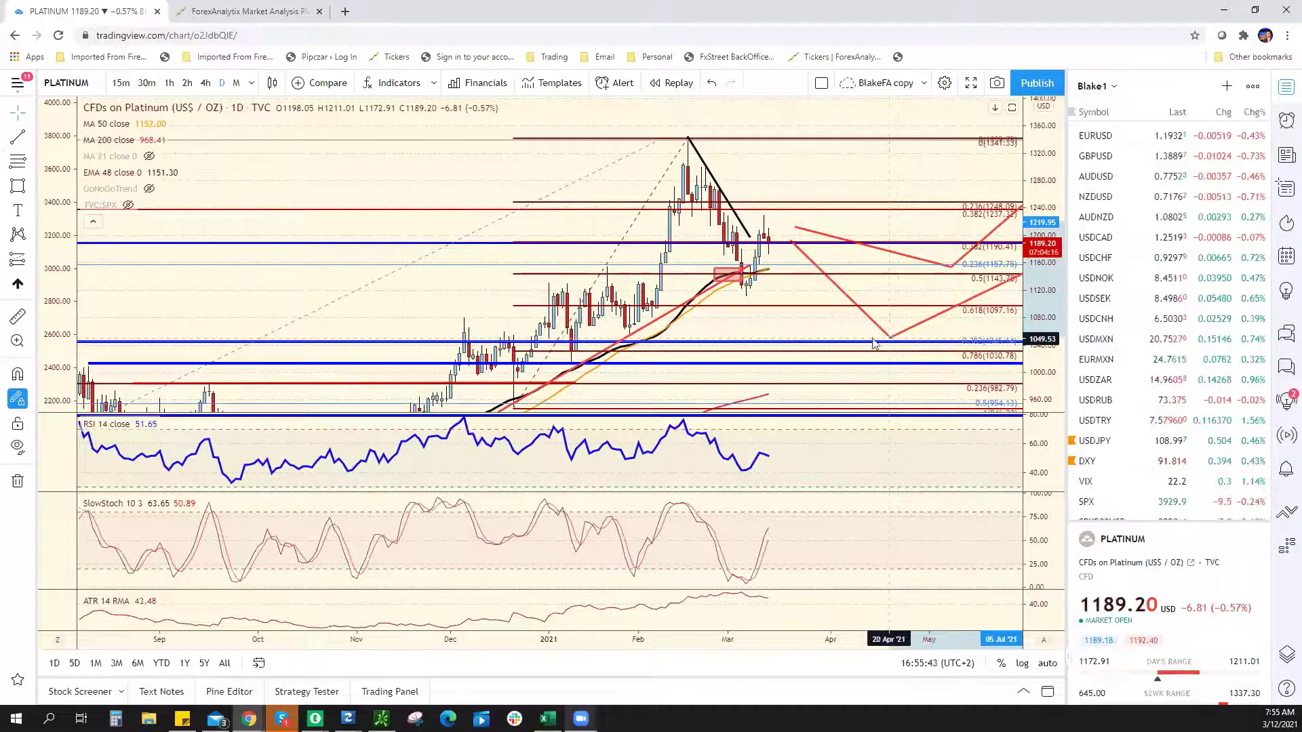
pyautogui.scroll(-3, 470, 334)
pyautogui.scroll(3, 469, 334)
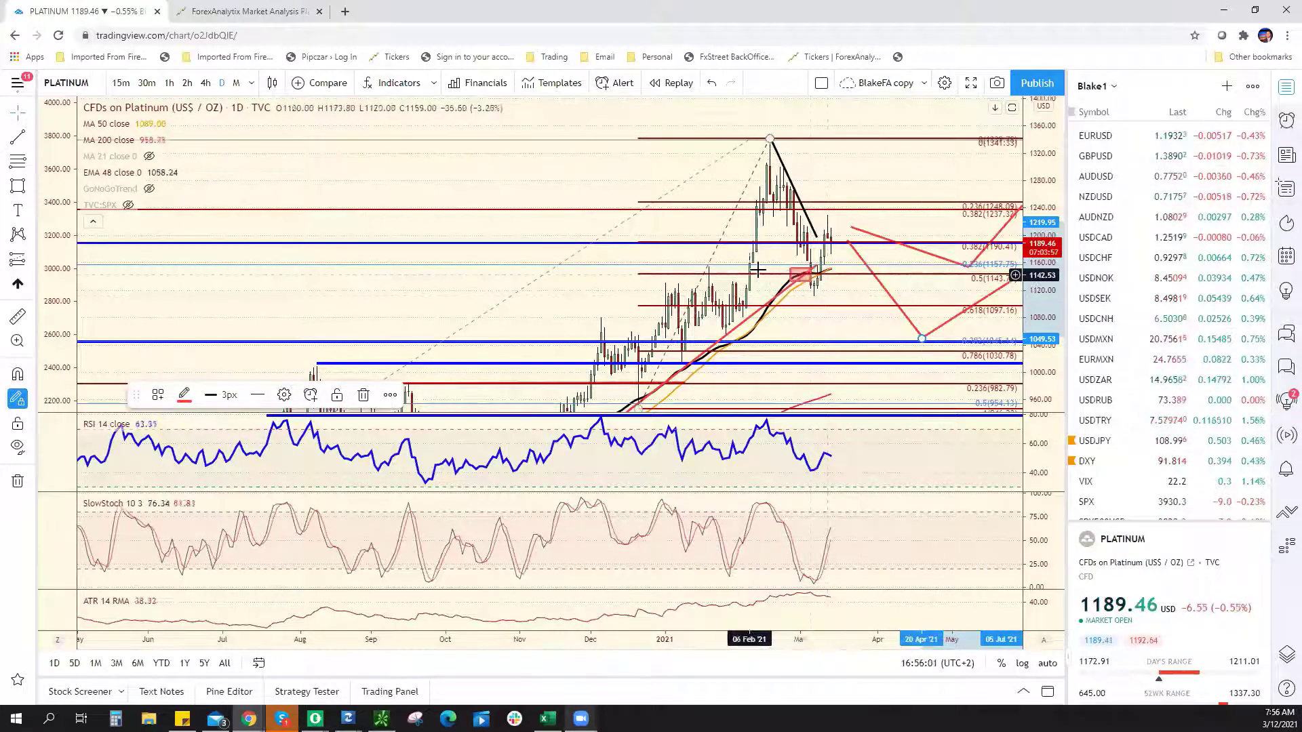
# Step: Remove the pink and black descending trend lines from the Platinum chart
pyautogui.rightClick(796, 273)
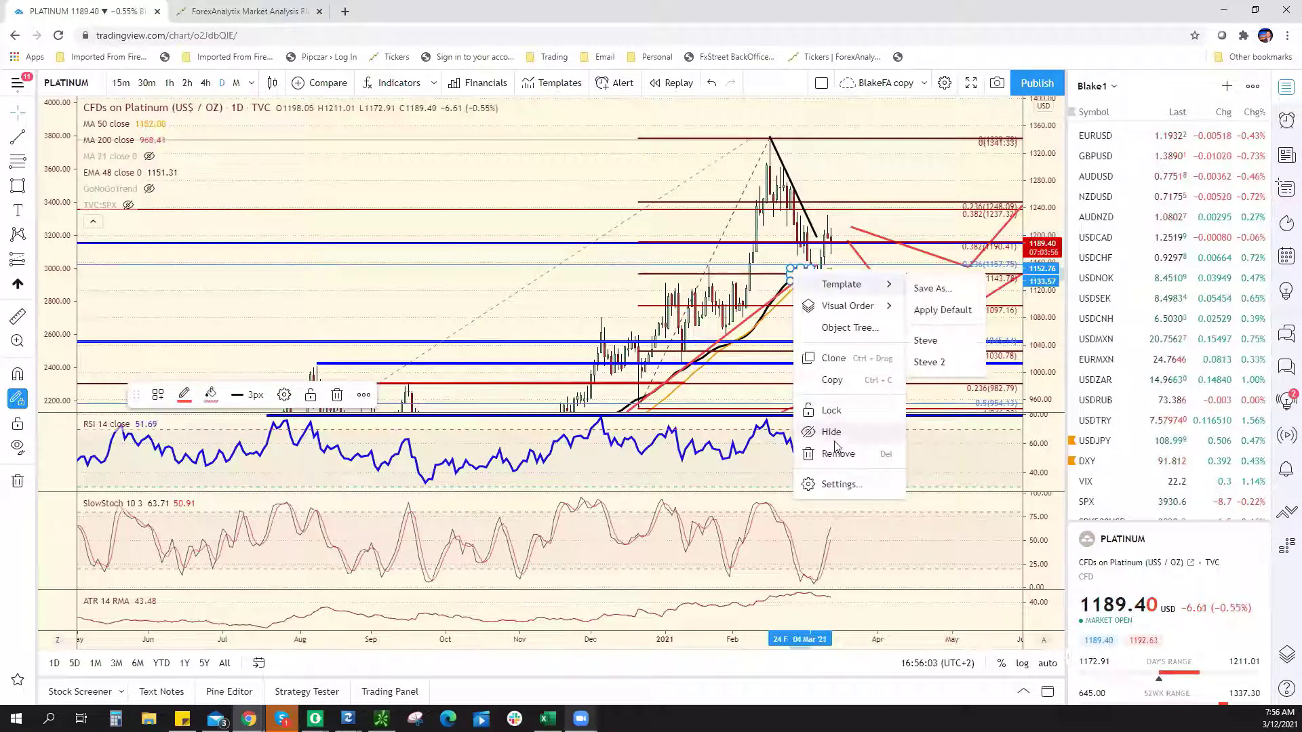
pyautogui.click(812, 271)
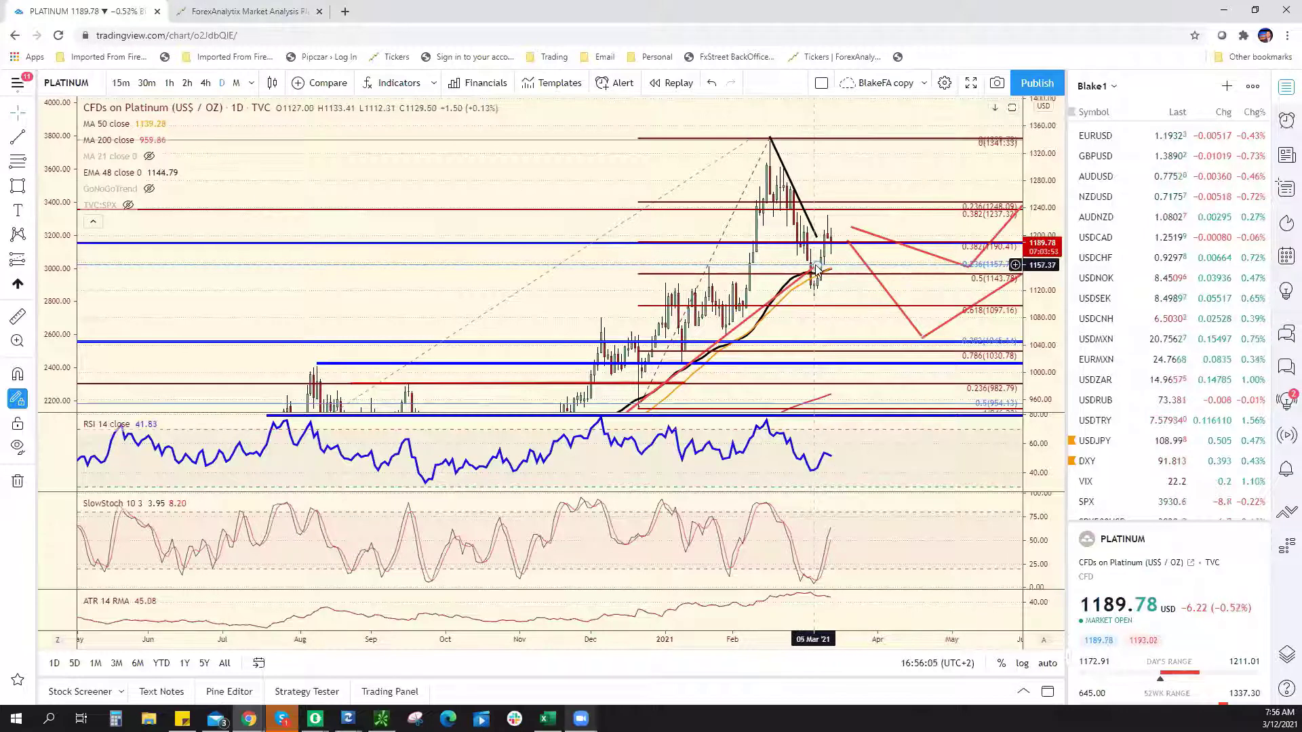
pyautogui.rightClick(847, 246)
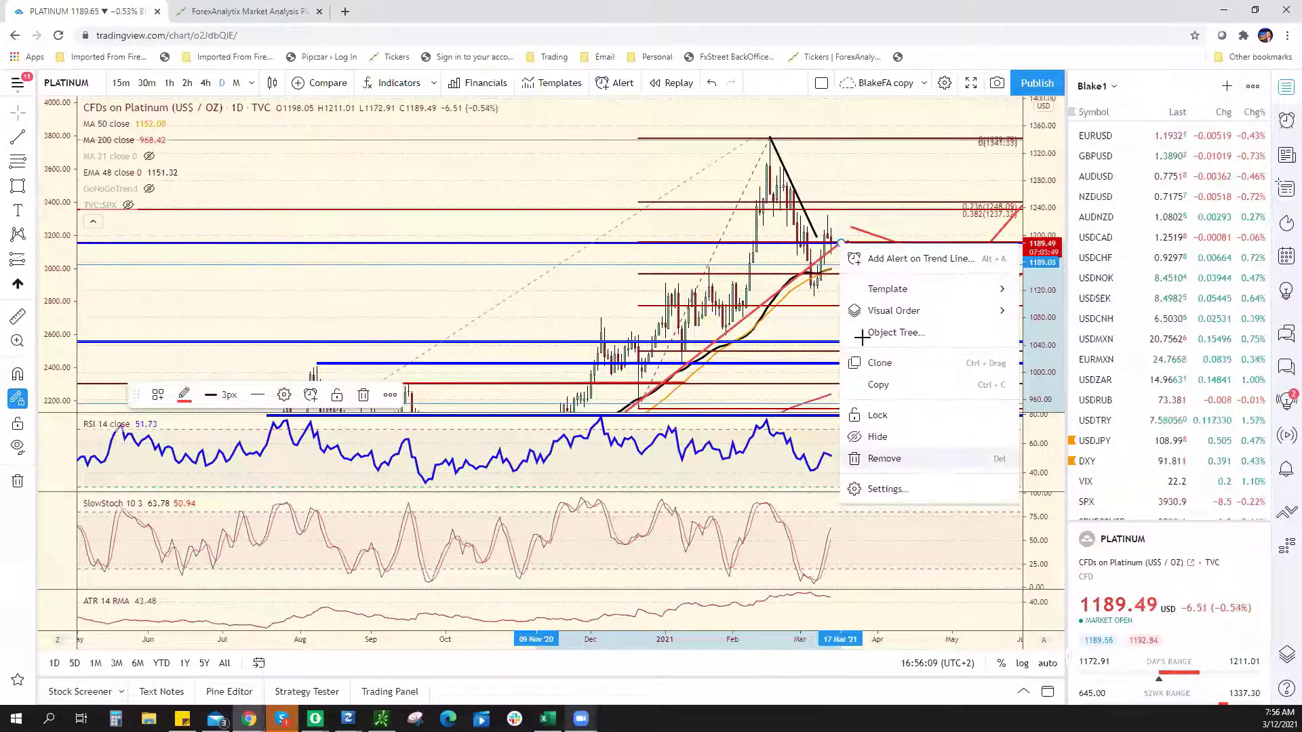
pyautogui.click(881, 456)
pyautogui.rightClick(819, 239)
pyautogui.click(858, 448)
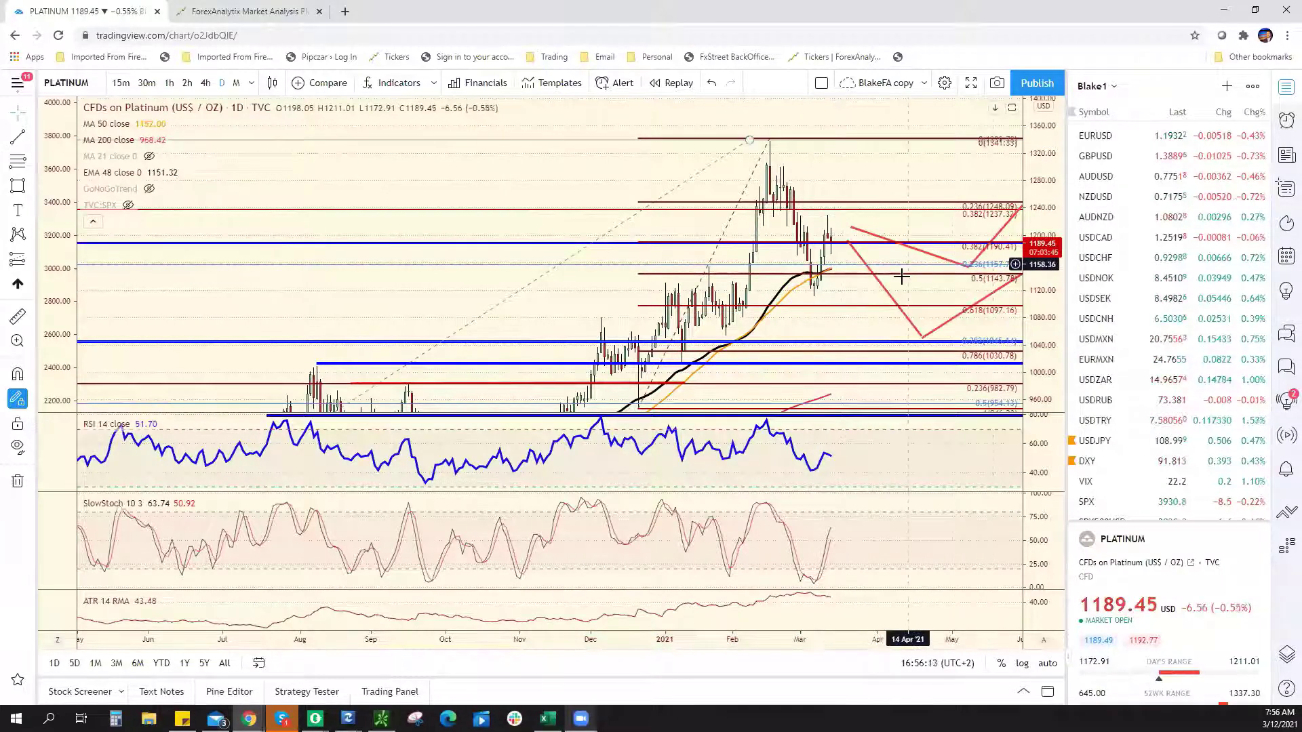
pyautogui.scroll(-3, 946, 271)
pyautogui.scroll(-4, 947, 271)
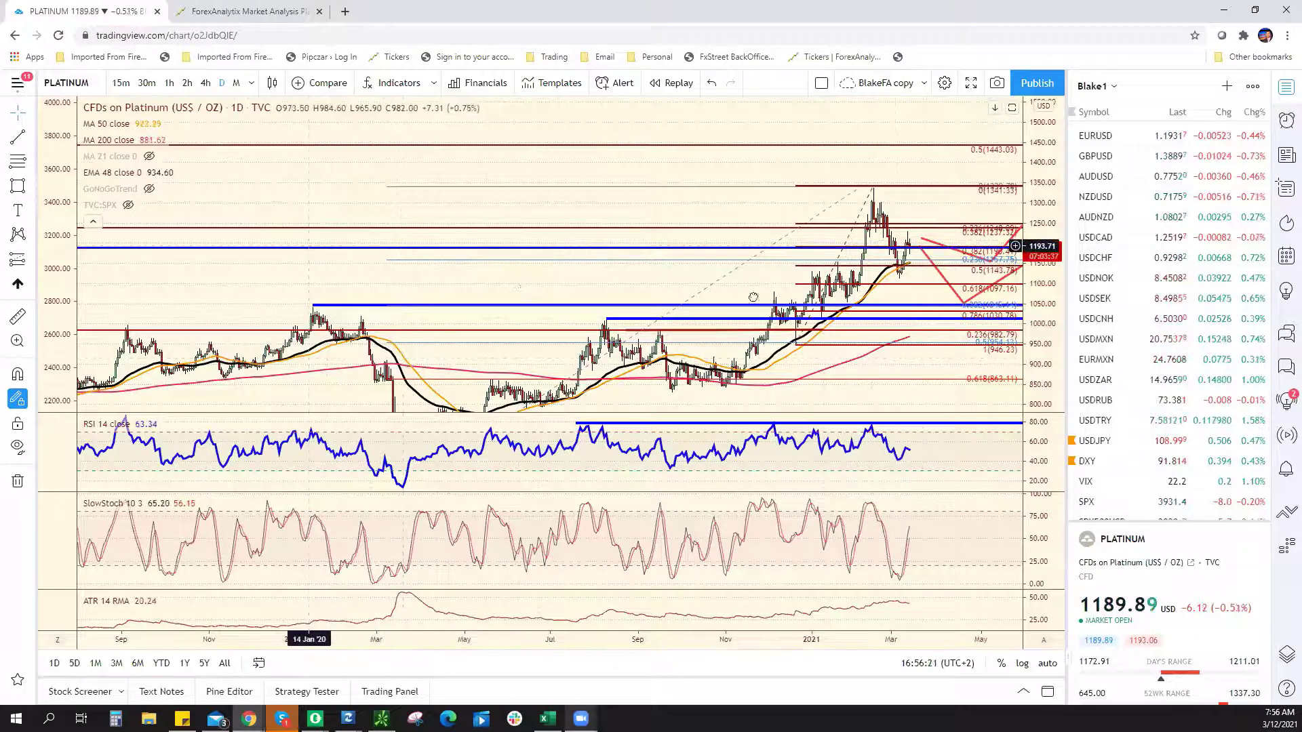
# Step: Move the blue horizontal level to about 1126 and remove the red down-sloping trend line
pyautogui.moveTo(780, 248); pyautogui.dragTo(764, 278)
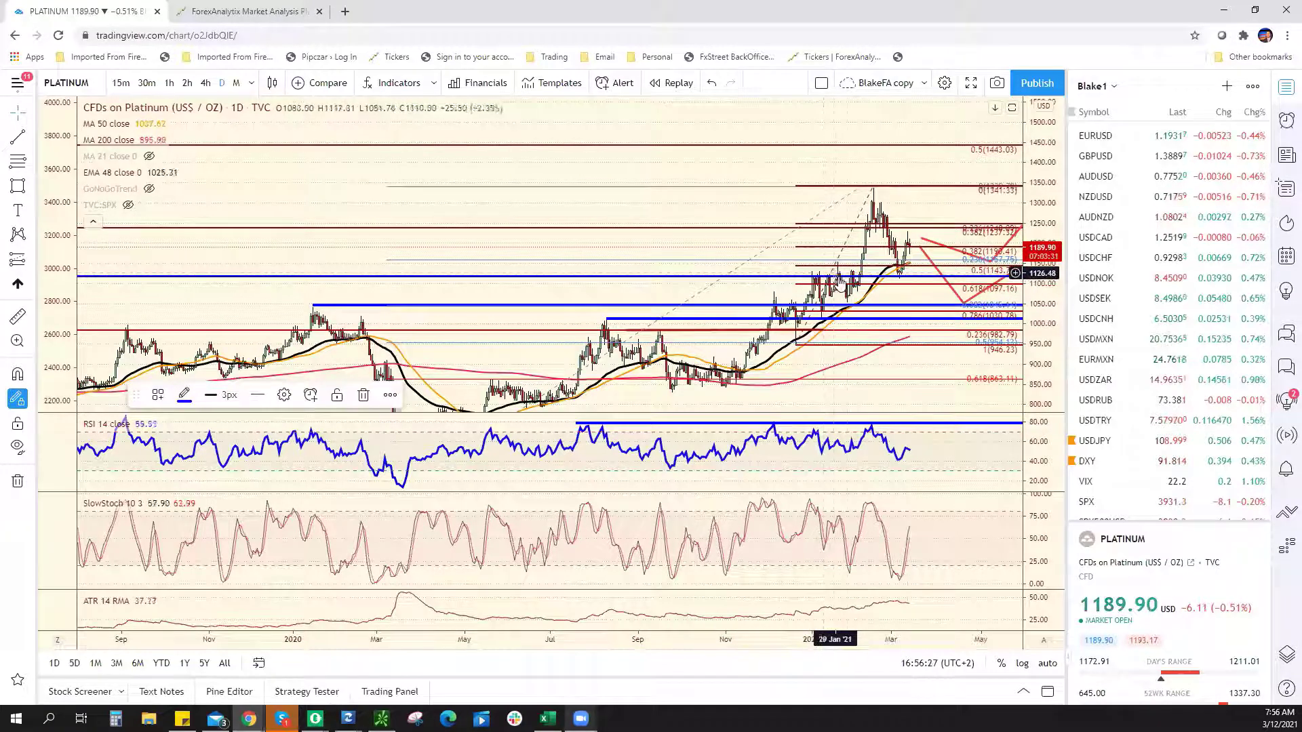
pyautogui.moveTo(850, 276); pyautogui.dragTo(900, 273)
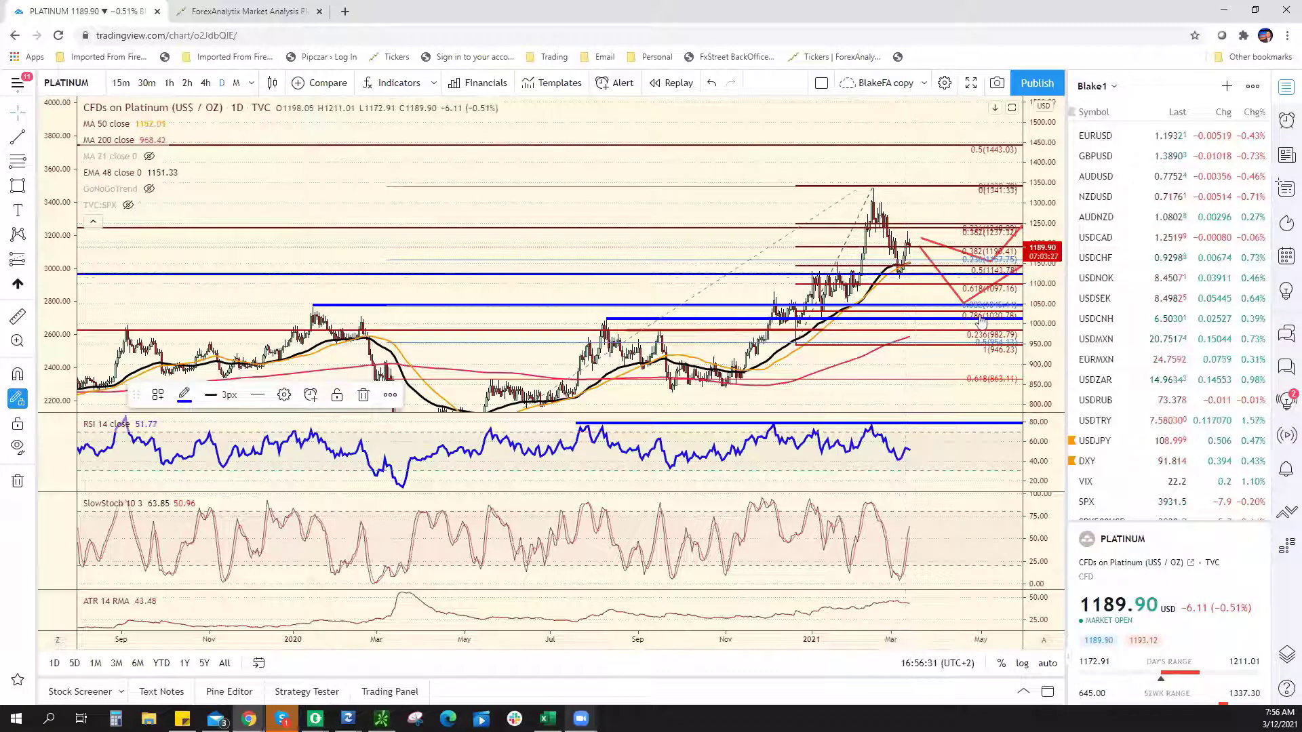
pyautogui.rightClick(965, 309)
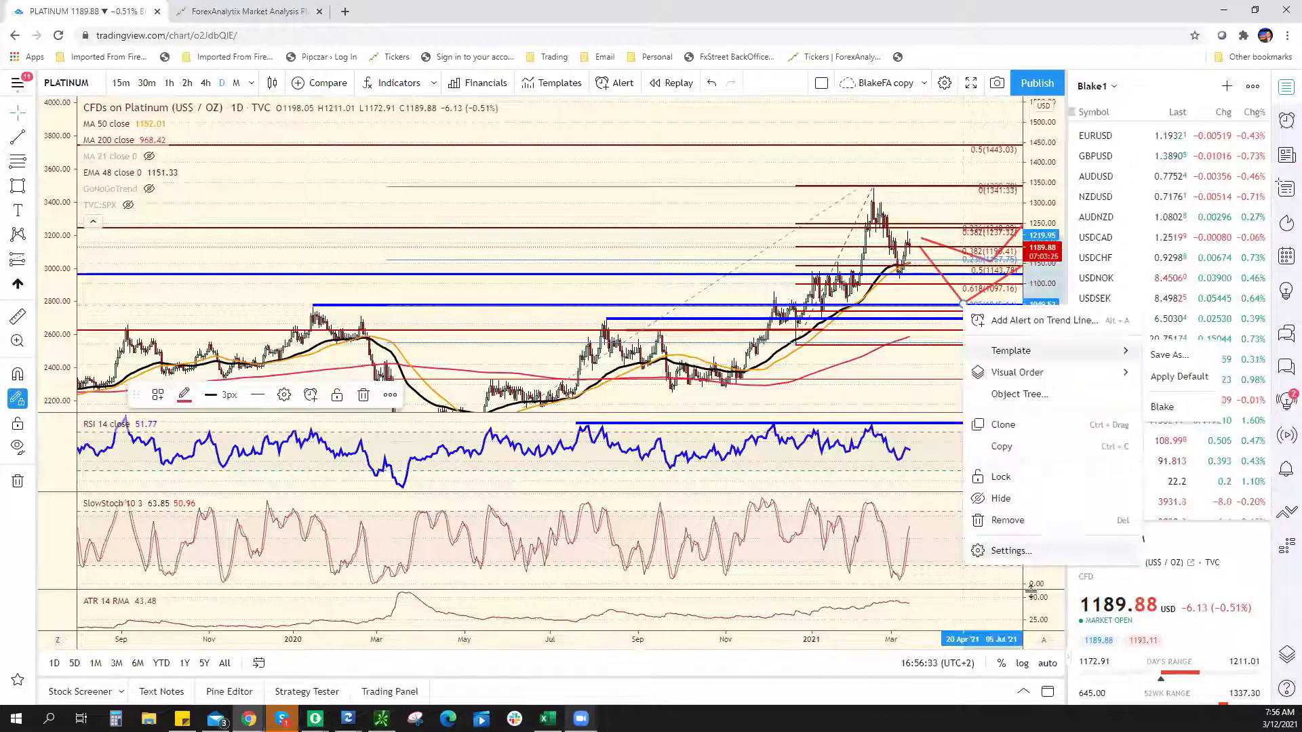
pyautogui.click(954, 297)
pyautogui.rightClick(957, 301)
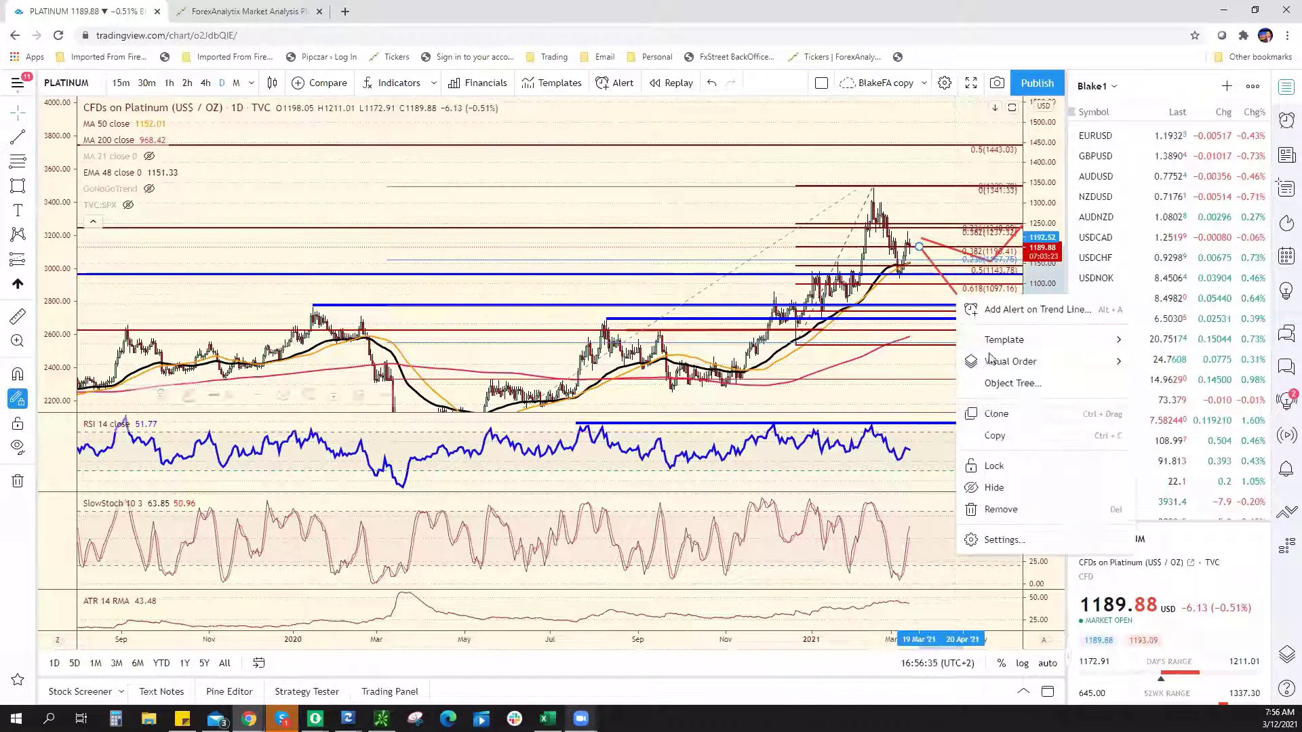
pyautogui.click(983, 509)
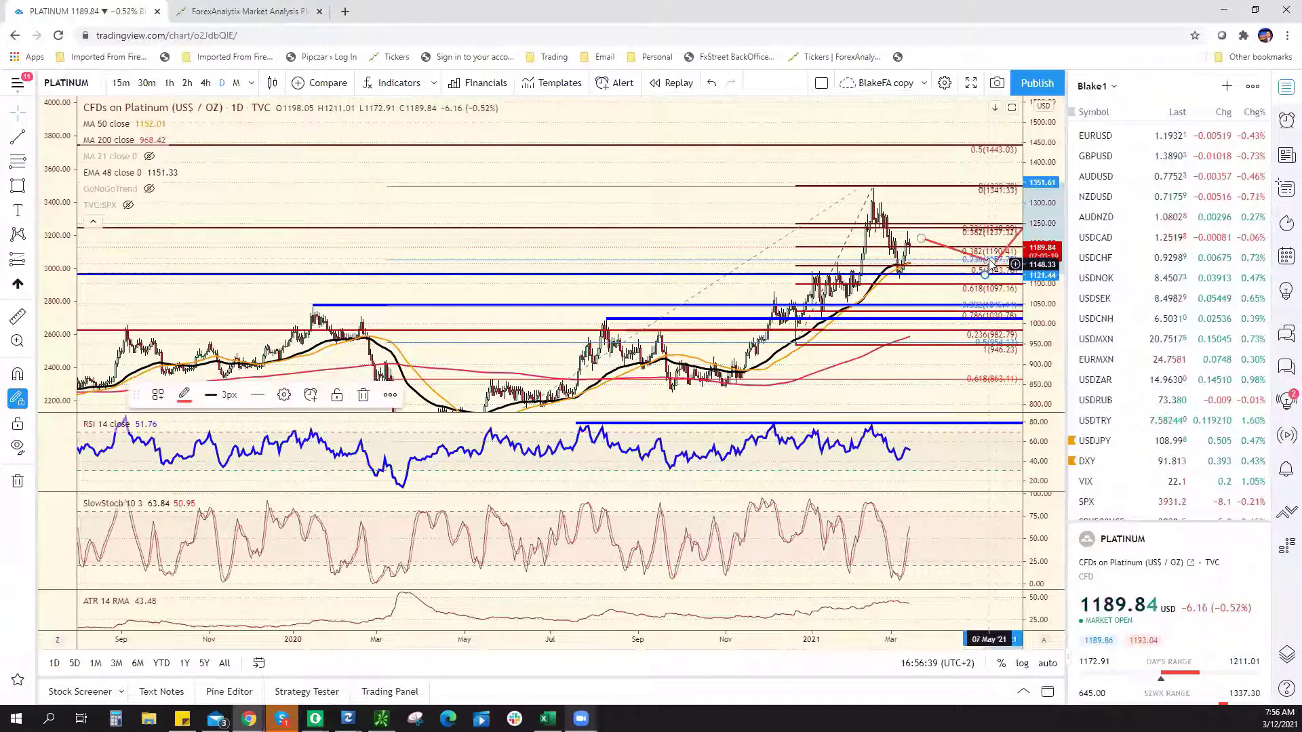
pyautogui.click(985, 271)
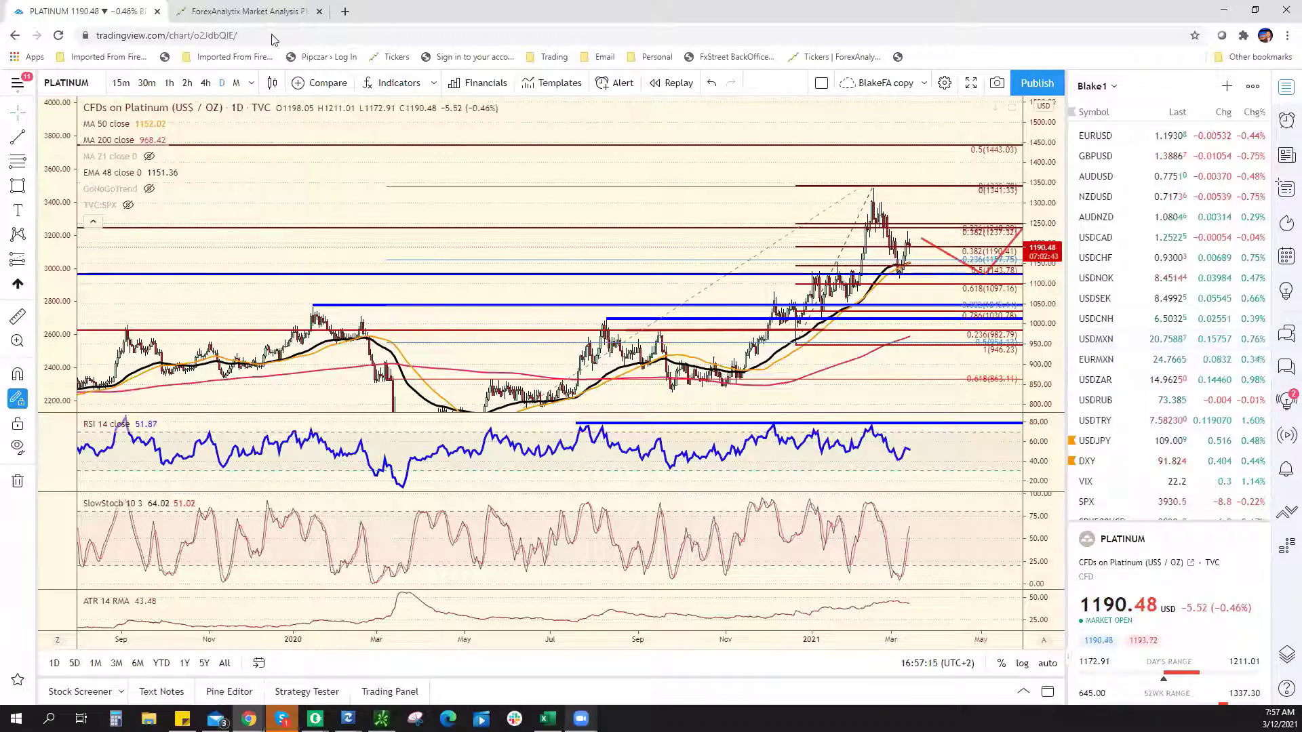
# Step: Open the ForexAnalytix Bias Chart page and show the news feed beside it
pyautogui.click(260, 13)
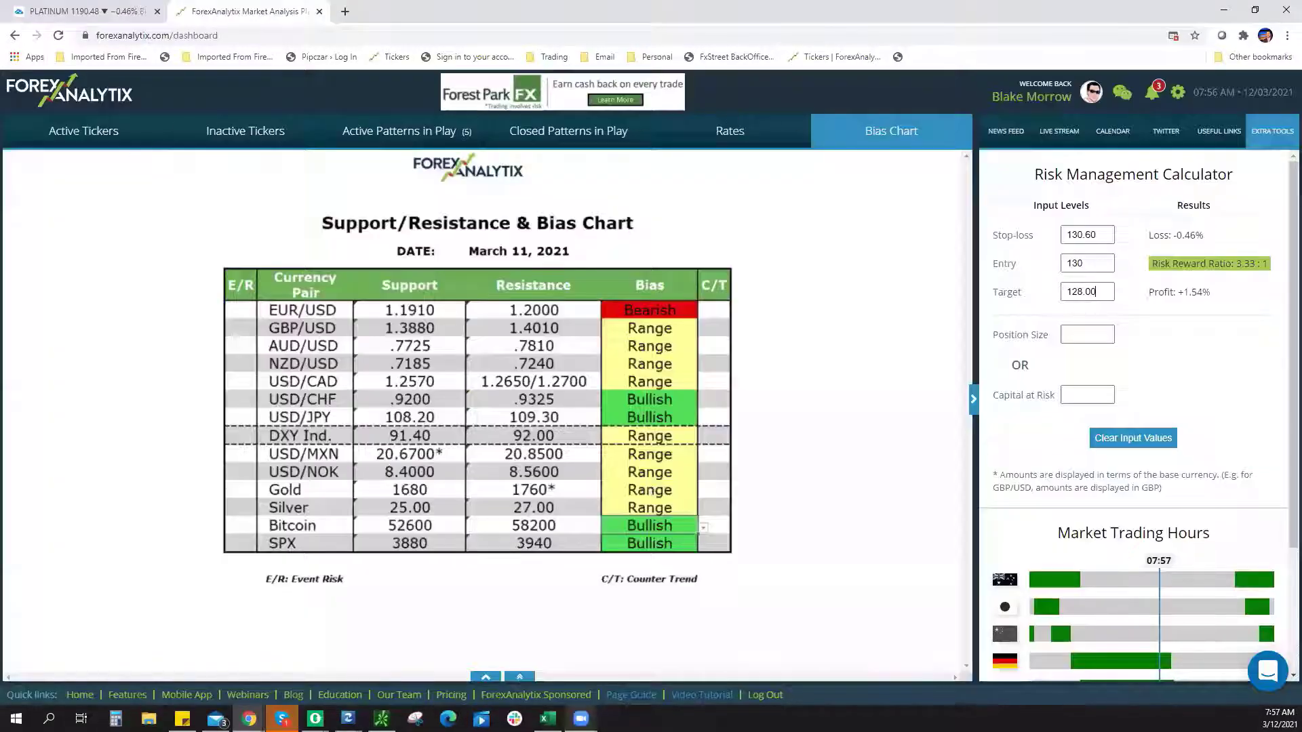
pyautogui.click(1008, 131)
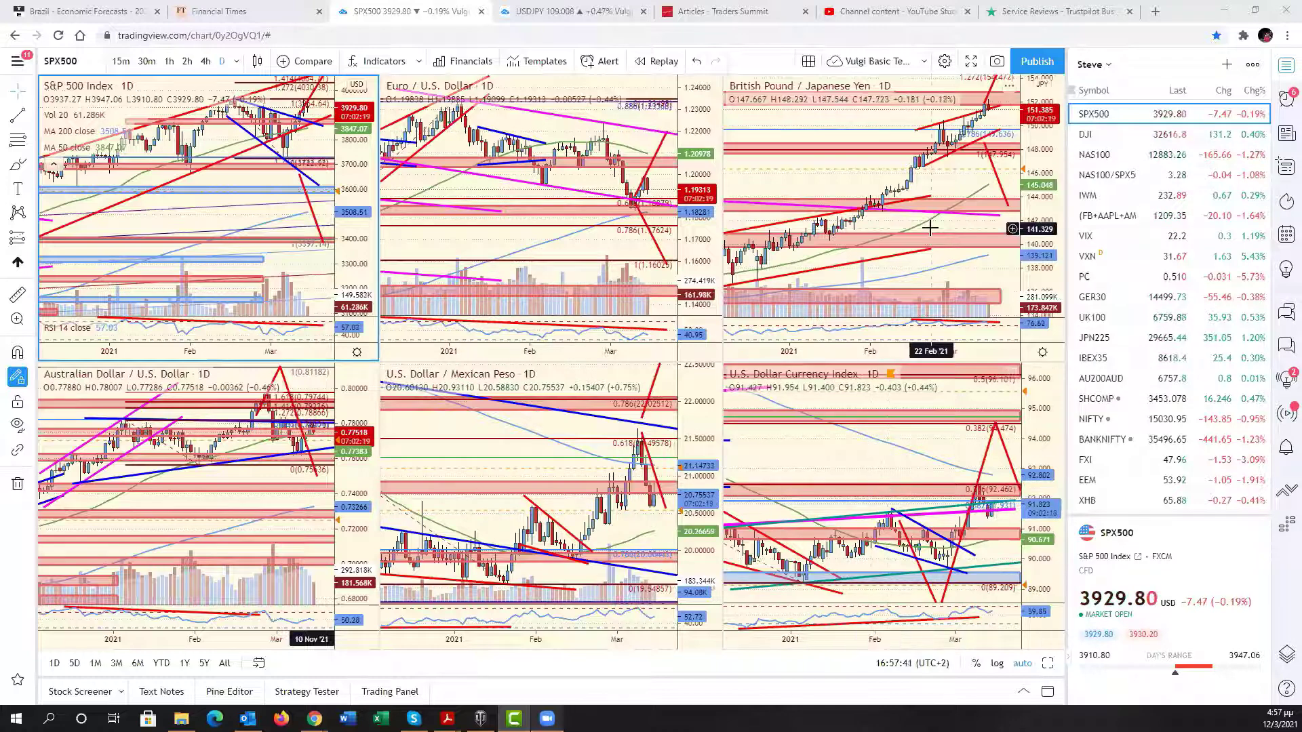
# Step: Load GBP/USD into the top-right chart and NAS100 into the top-left chart
pyautogui.click(934, 255)
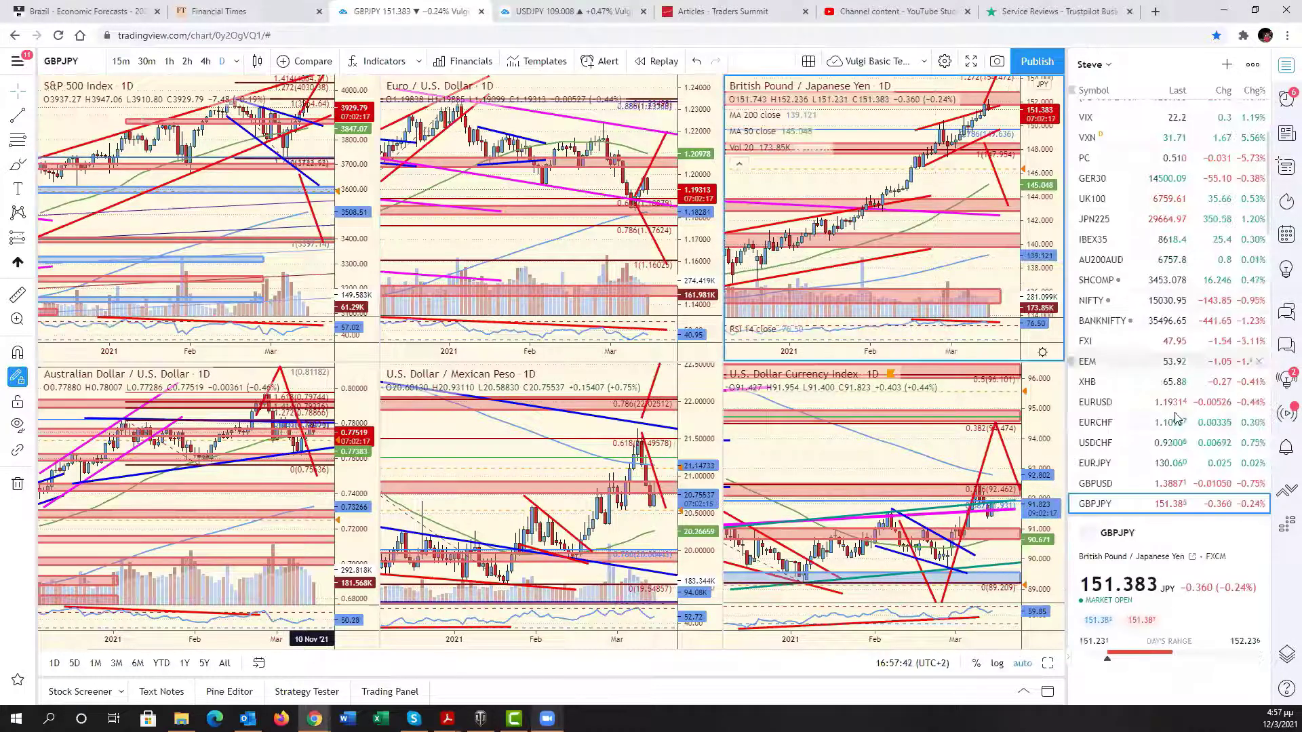
pyautogui.click(1146, 485)
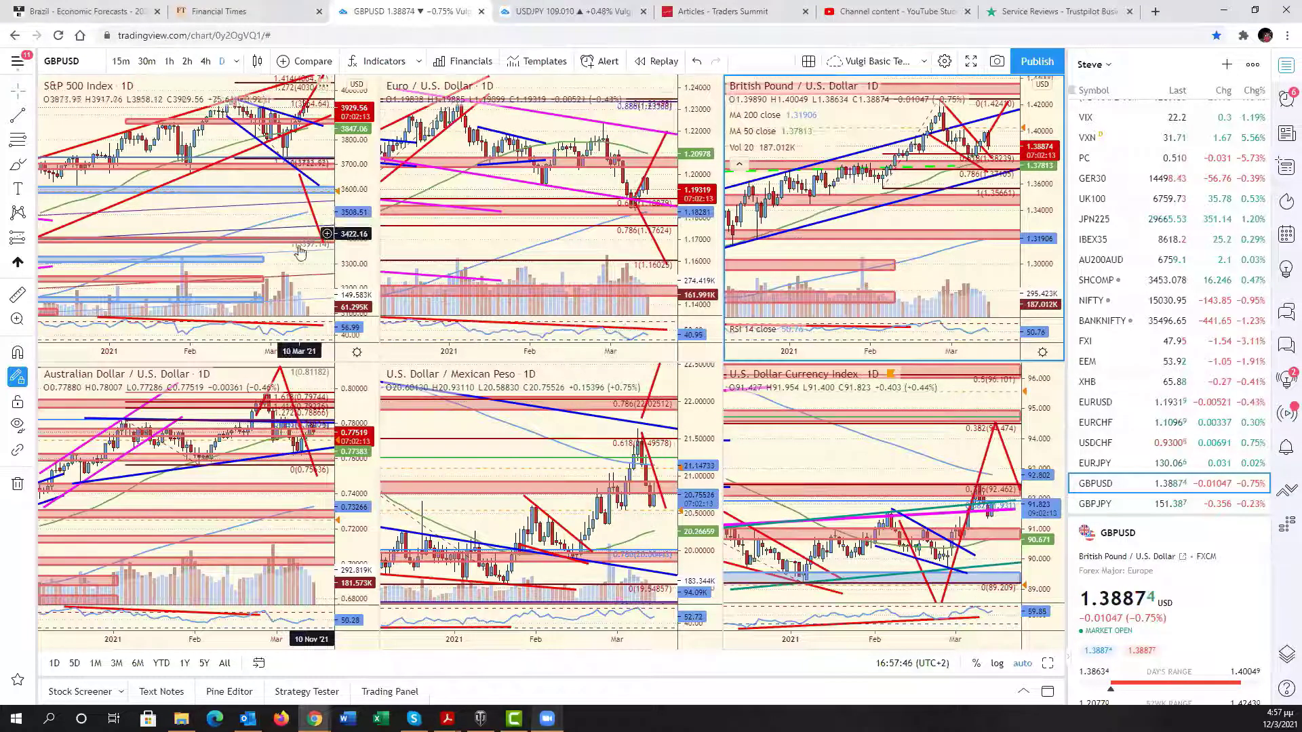
pyautogui.click(284, 227)
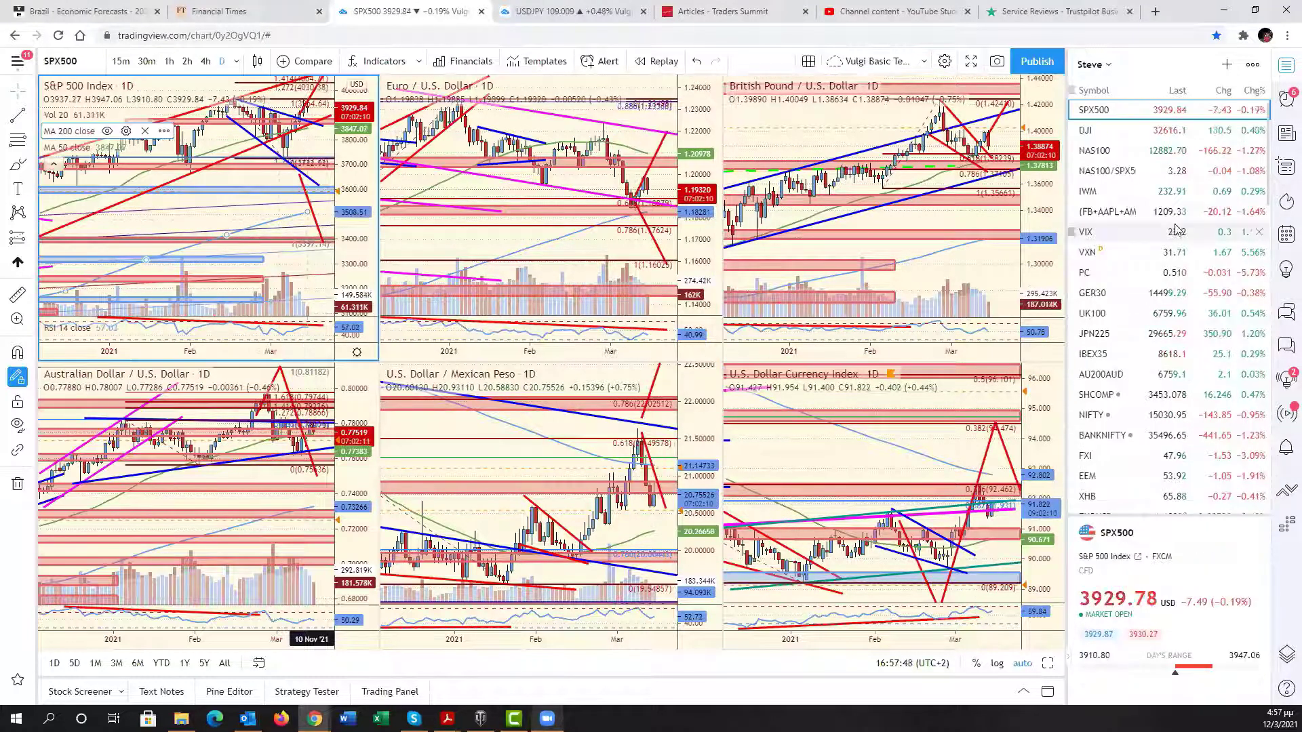
pyautogui.click(1161, 151)
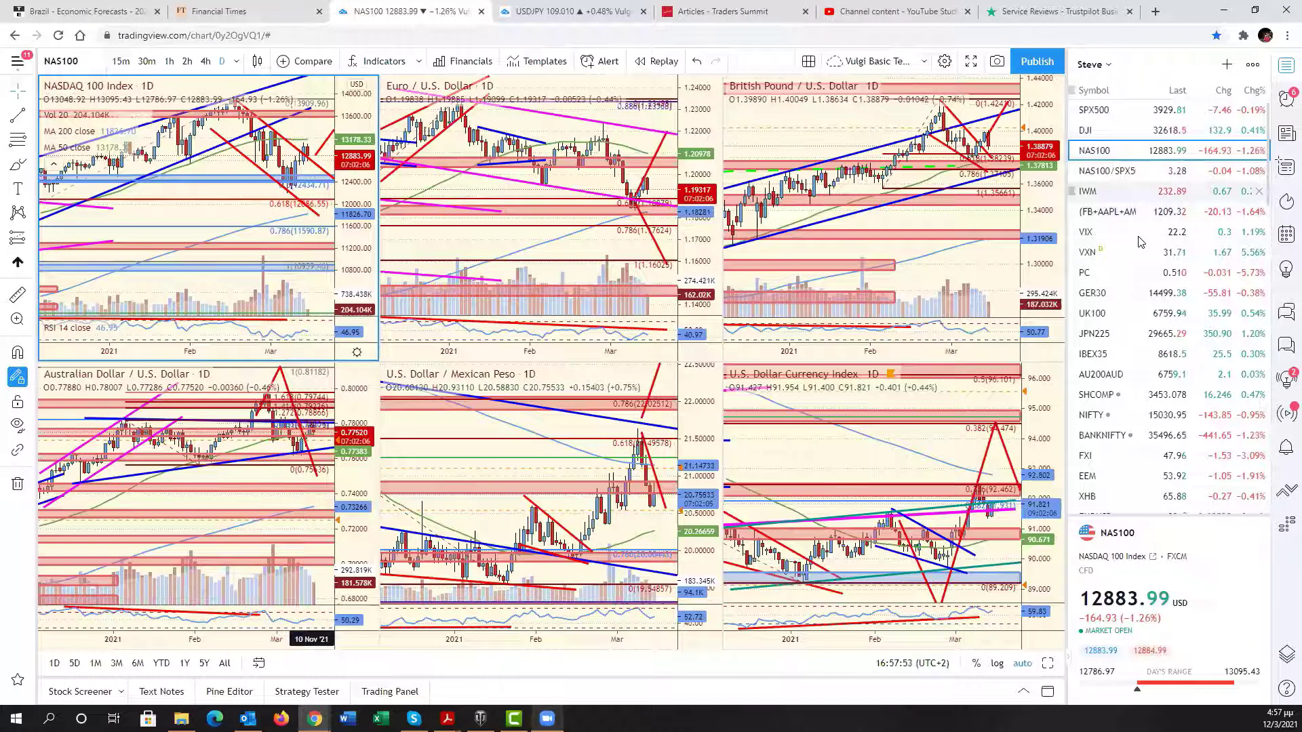
# Step: Cycle the top-left chart through VIX and NAS100 back to SPX500, then bring in the DXY 4-hour layout
pyautogui.click(1140, 237)
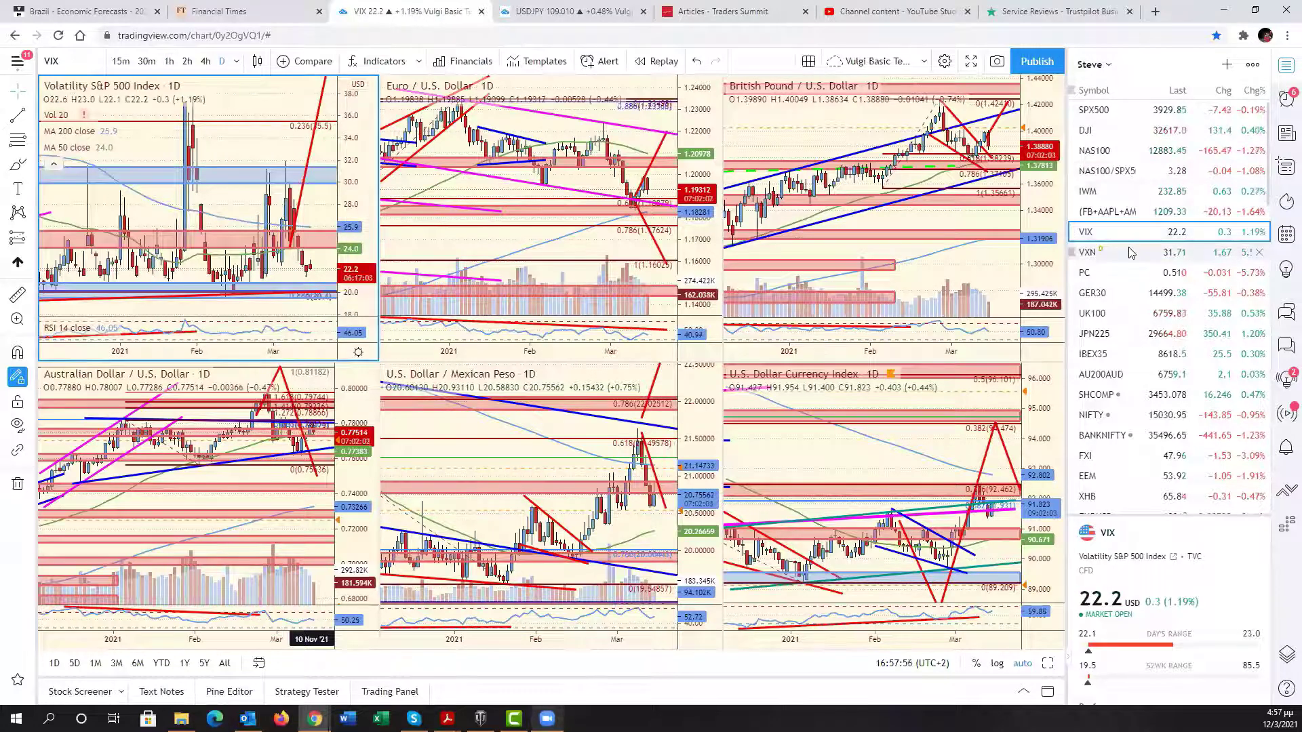
pyautogui.click(1119, 151)
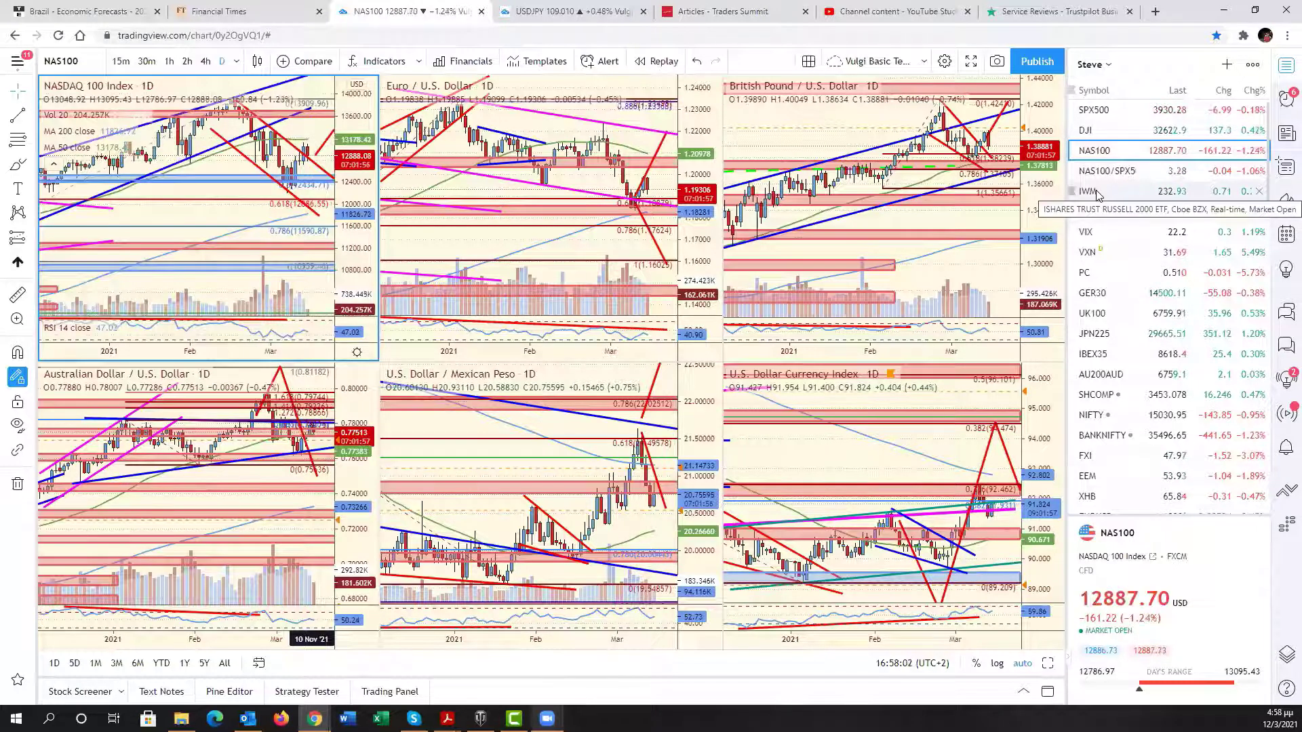
pyautogui.press('Up')
pyautogui.press('Up')
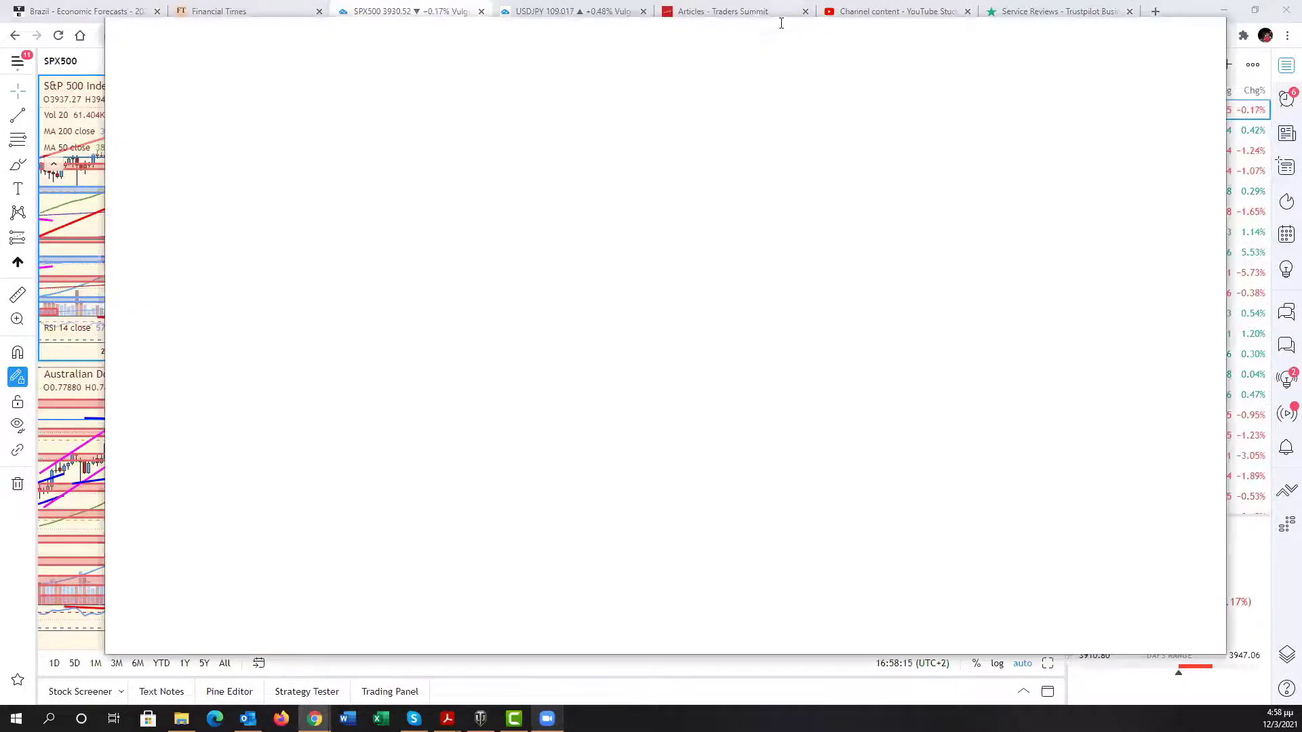
pyautogui.moveTo(779, 20); pyautogui.dragTo(700, 34)
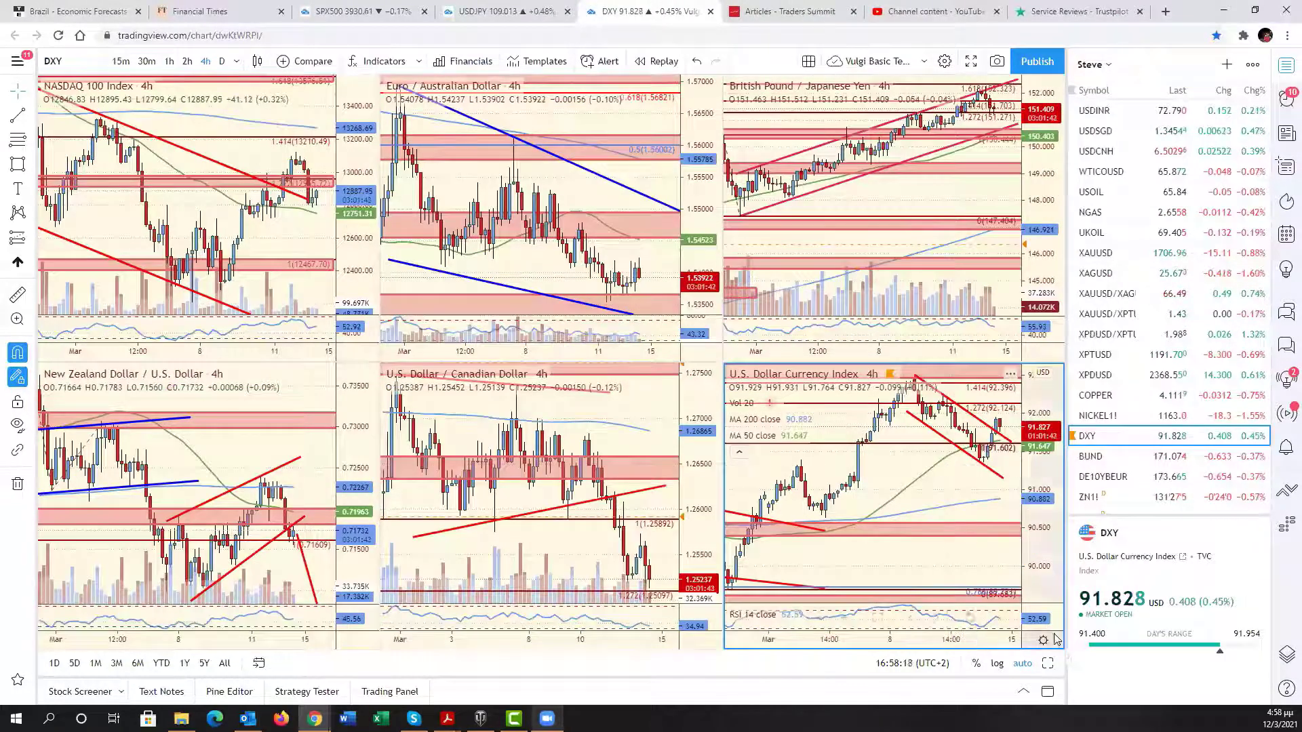
# Step: Maximise the DXY 4-hour chart and frame late January to mid-March, with the price scale near 88.0–93.5
pyautogui.hotkey('alt', 'Return')
pyautogui.scroll(-6, 1002, 450)
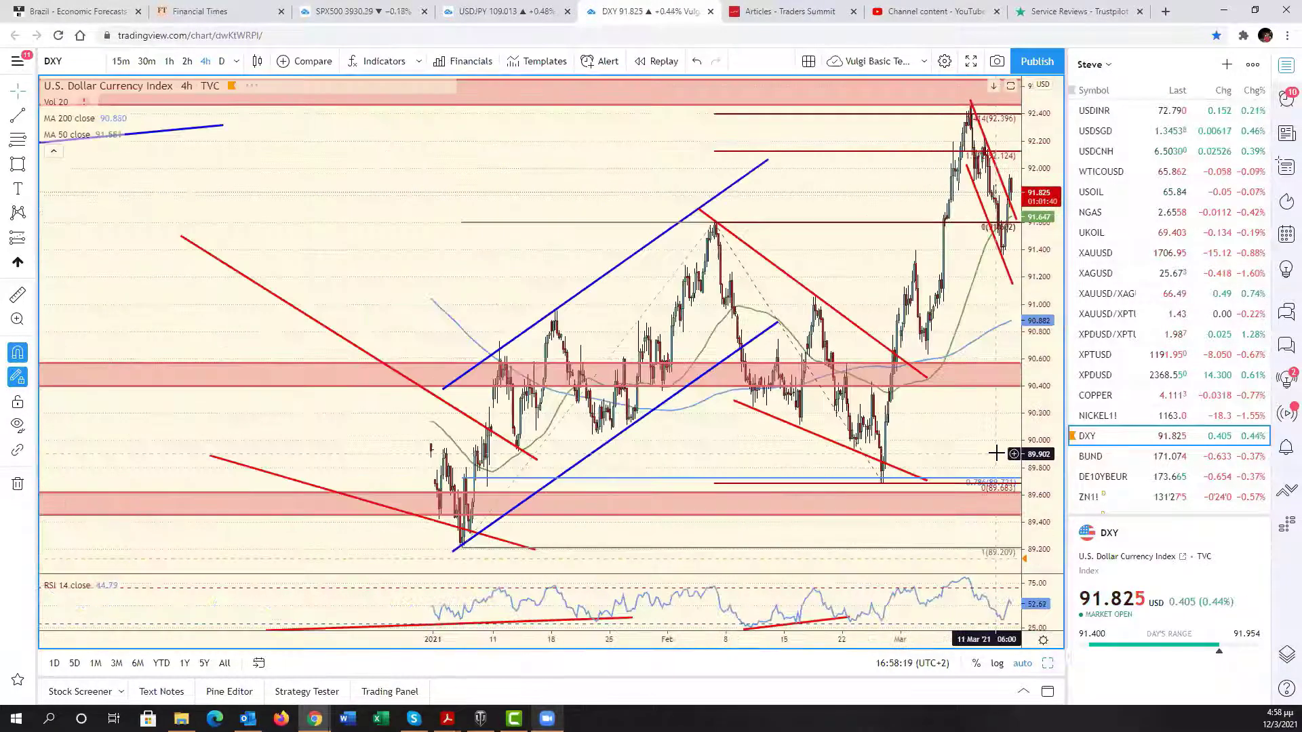
pyautogui.scroll(3, 996, 453)
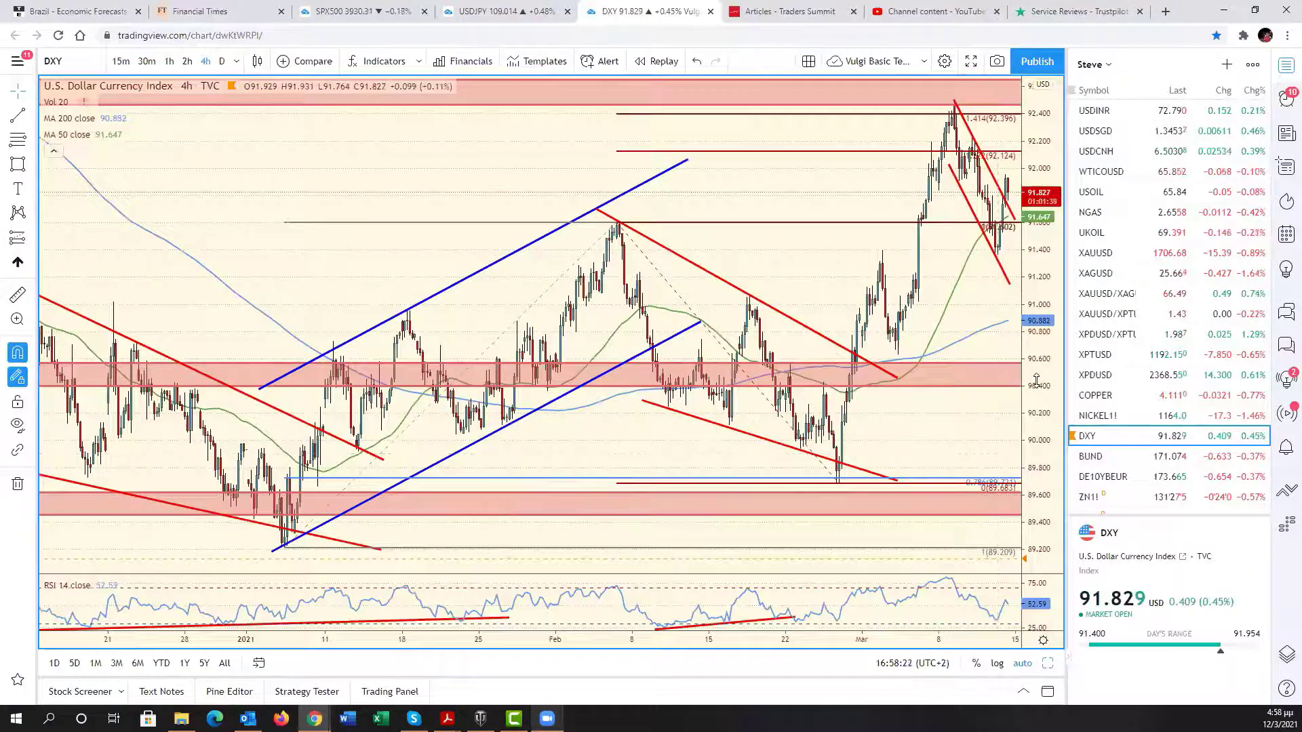
pyautogui.moveTo(1038, 475); pyautogui.dragTo(1017, 518)
pyautogui.scroll(5, 909, 485)
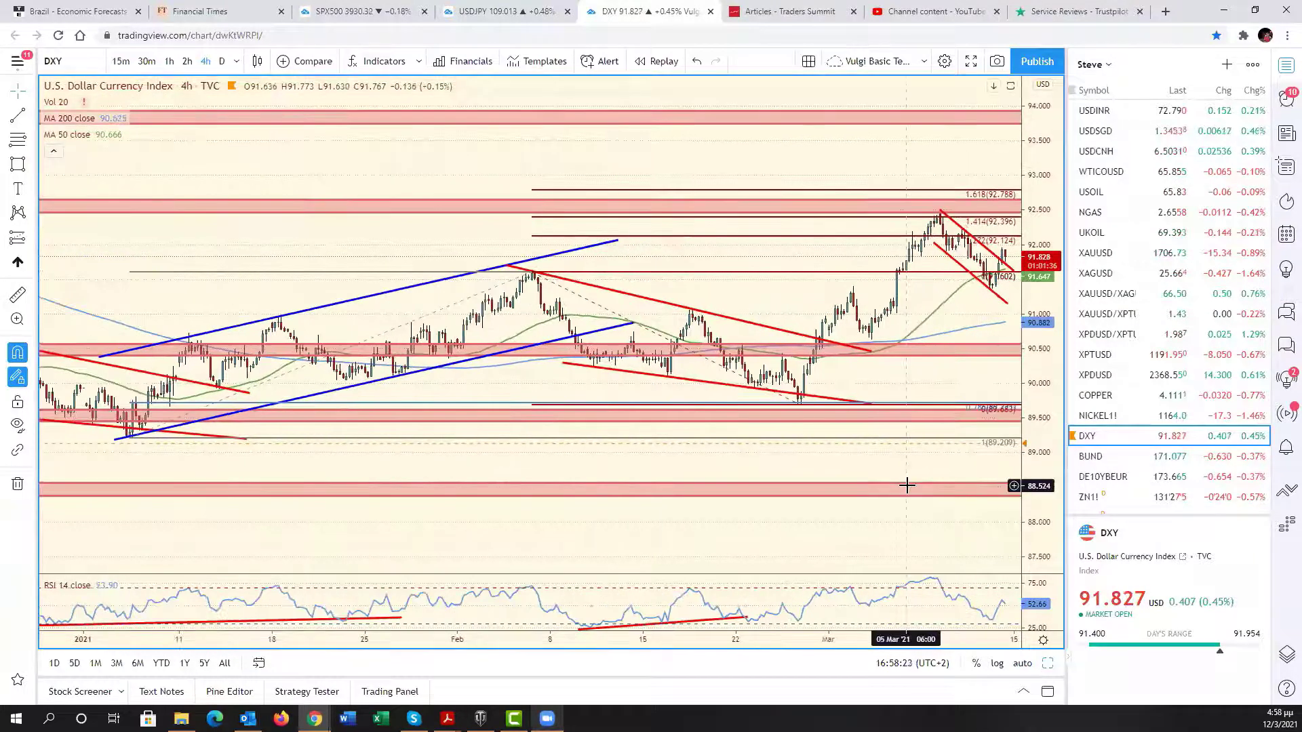
pyautogui.moveTo(959, 386); pyautogui.dragTo(924, 457)
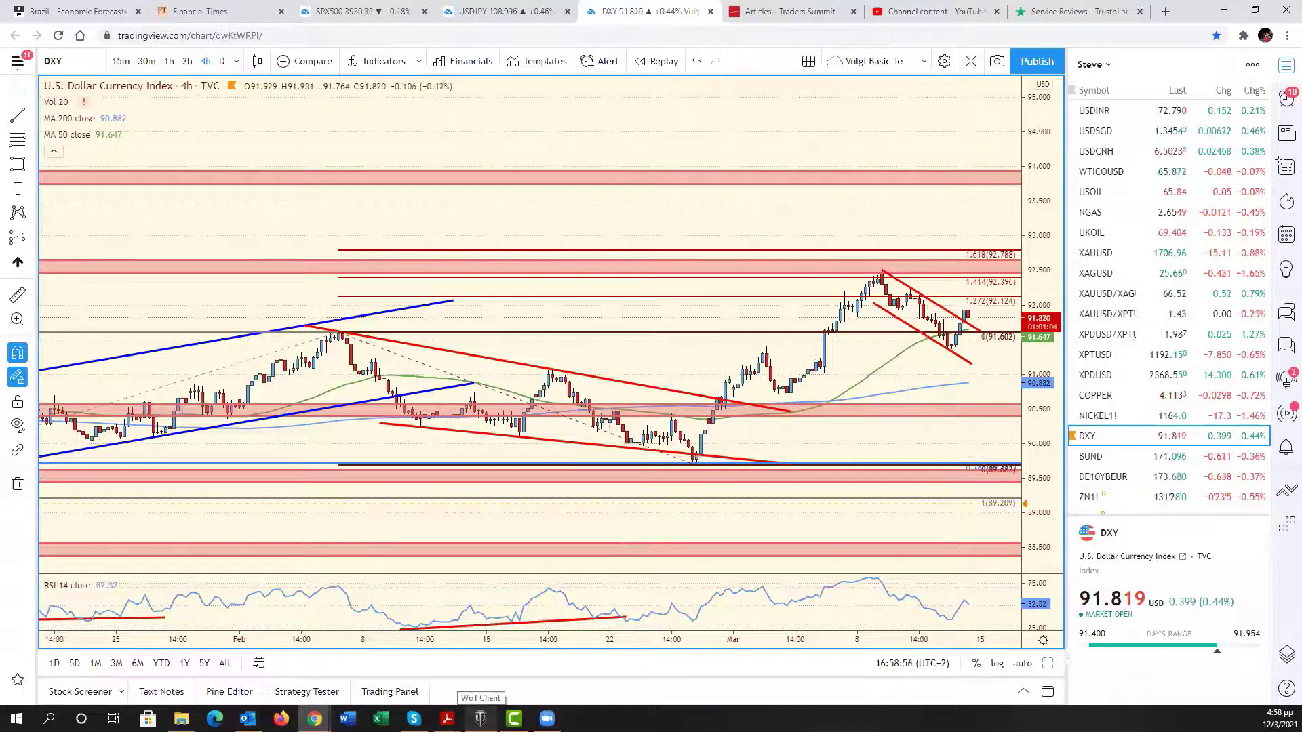
pyautogui.click(480, 719)
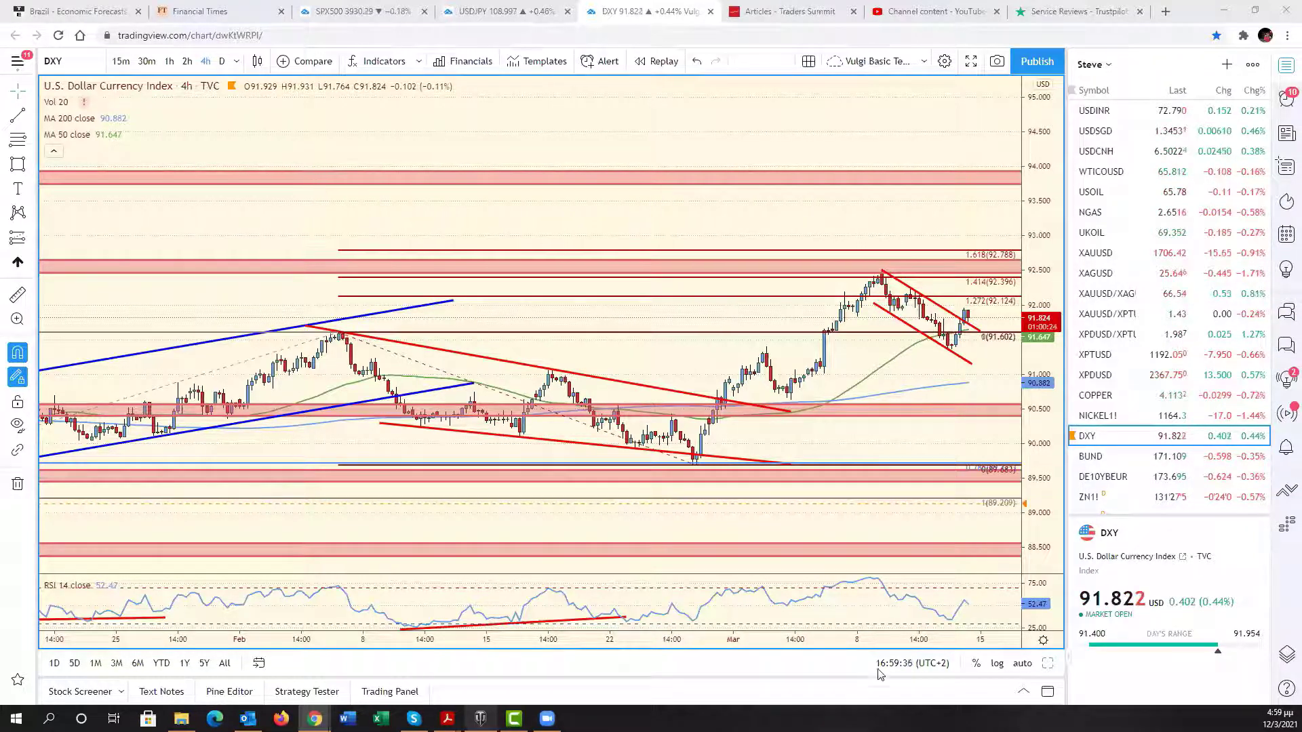
pyautogui.click(1021, 663)
# Step: Restore the DXY six-chart grid and return to the SPX500 daily layout
pyautogui.hotkey('alt', 'Return')
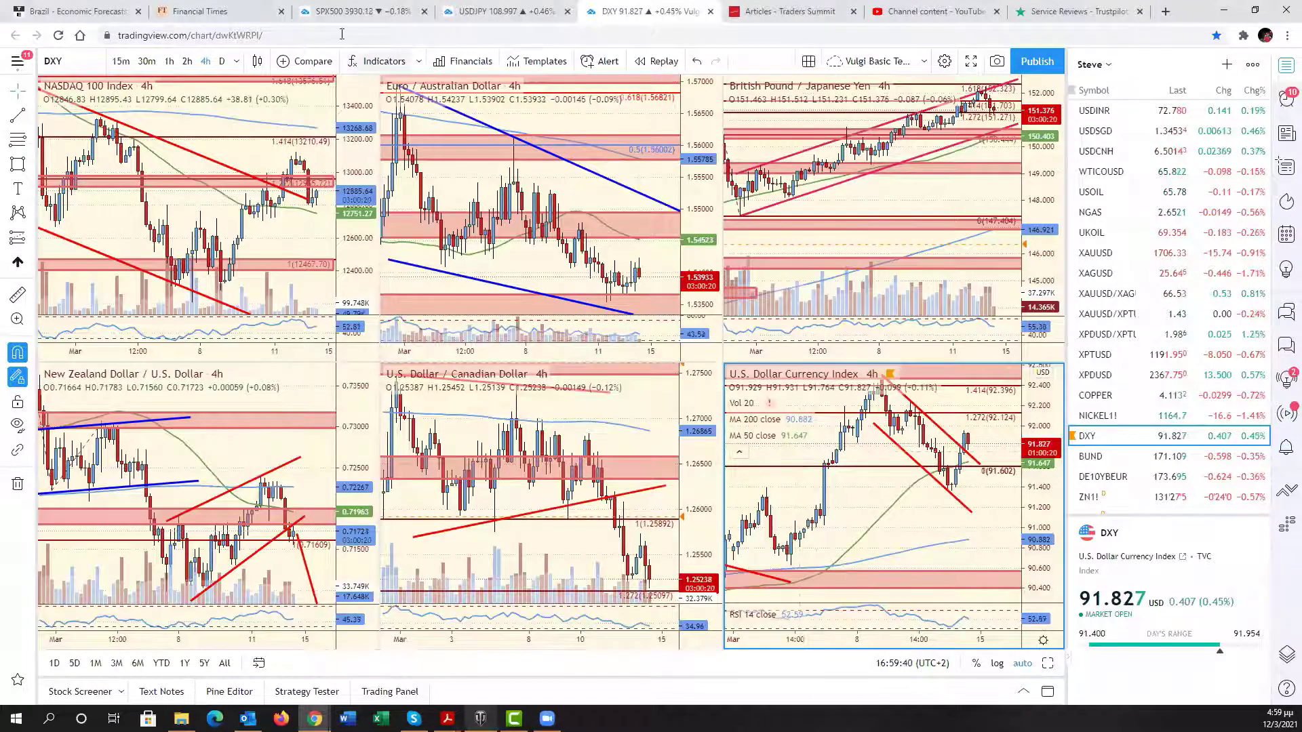
pyautogui.click(335, 11)
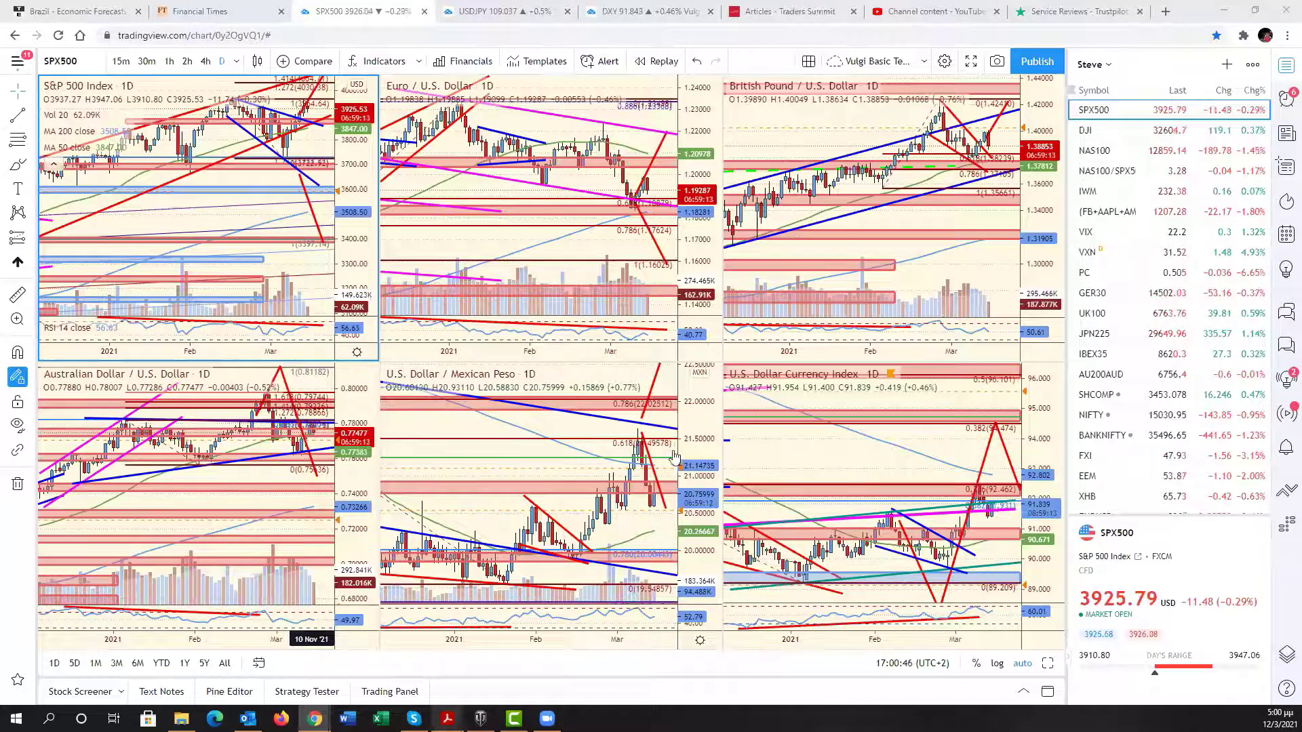
# Step: Load gold spot into the USD/MXN pane, maximise it, then switch to the XAGUSD silver daily chart
pyautogui.click(601, 455)
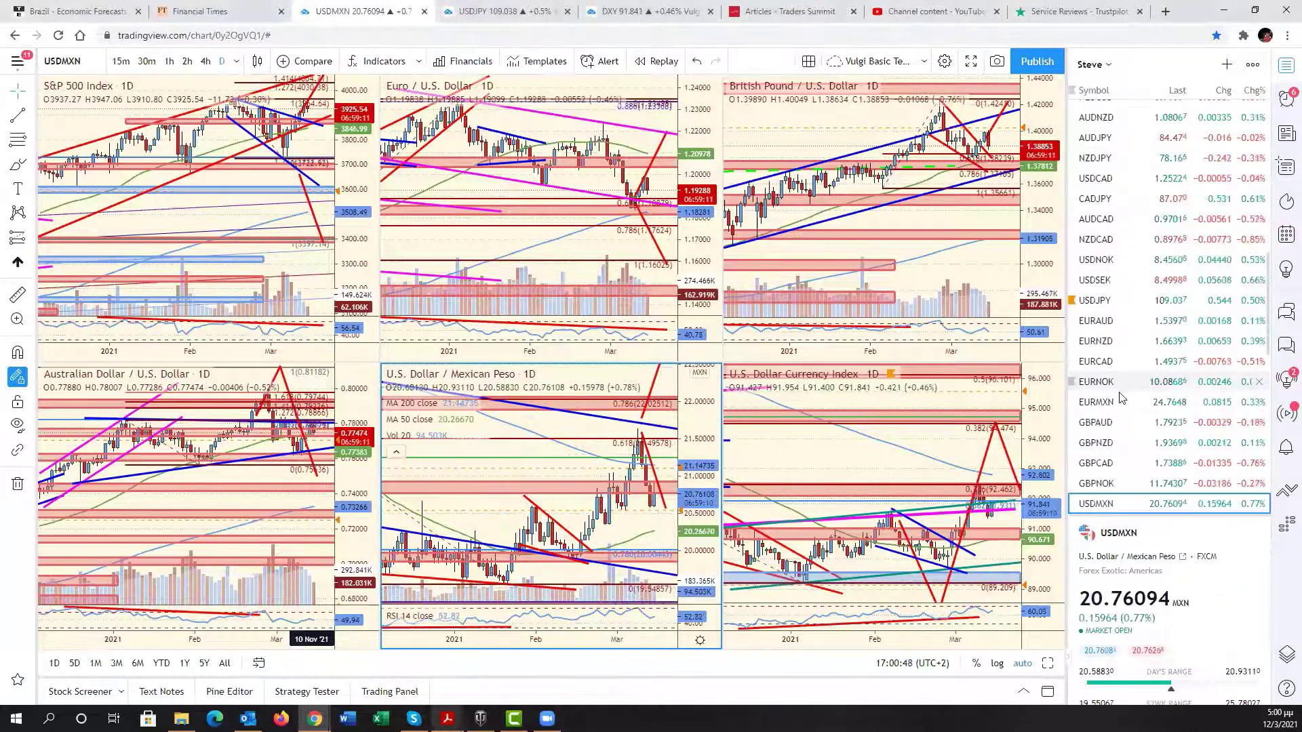
pyautogui.scroll(-3, 1118, 418)
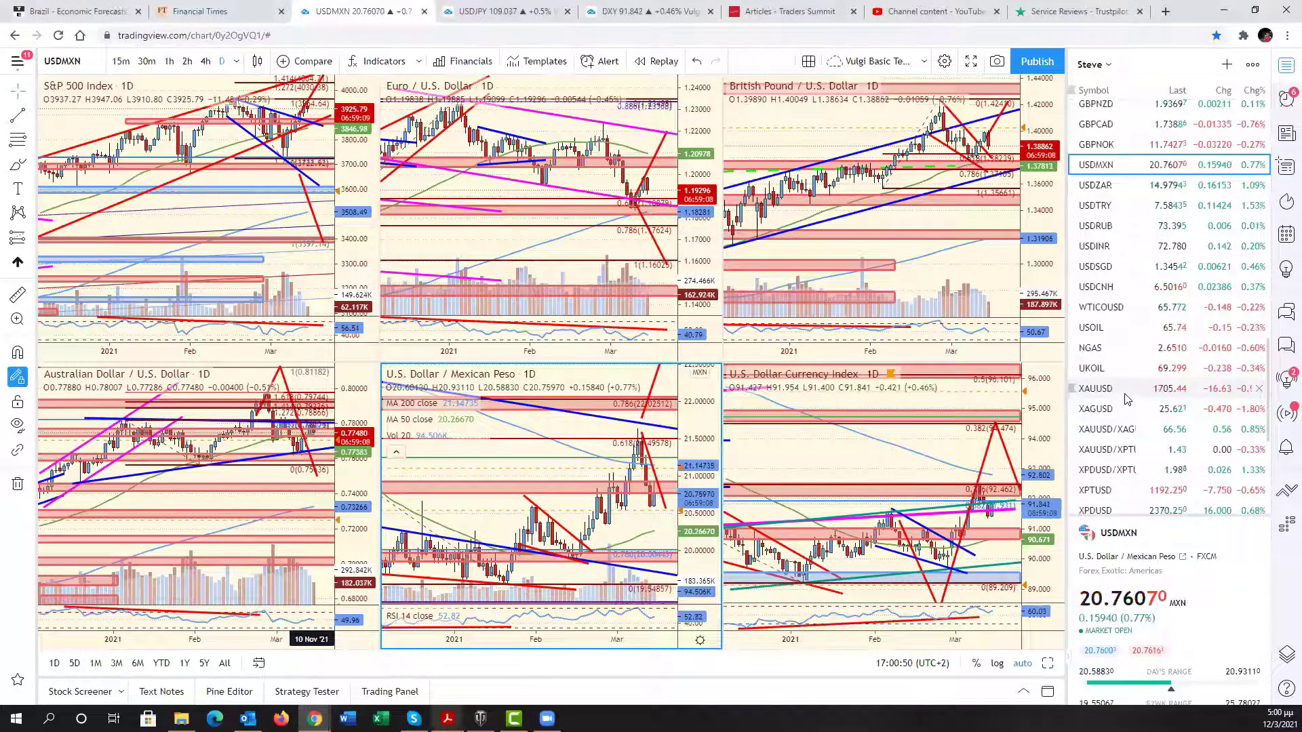
pyautogui.click(1126, 390)
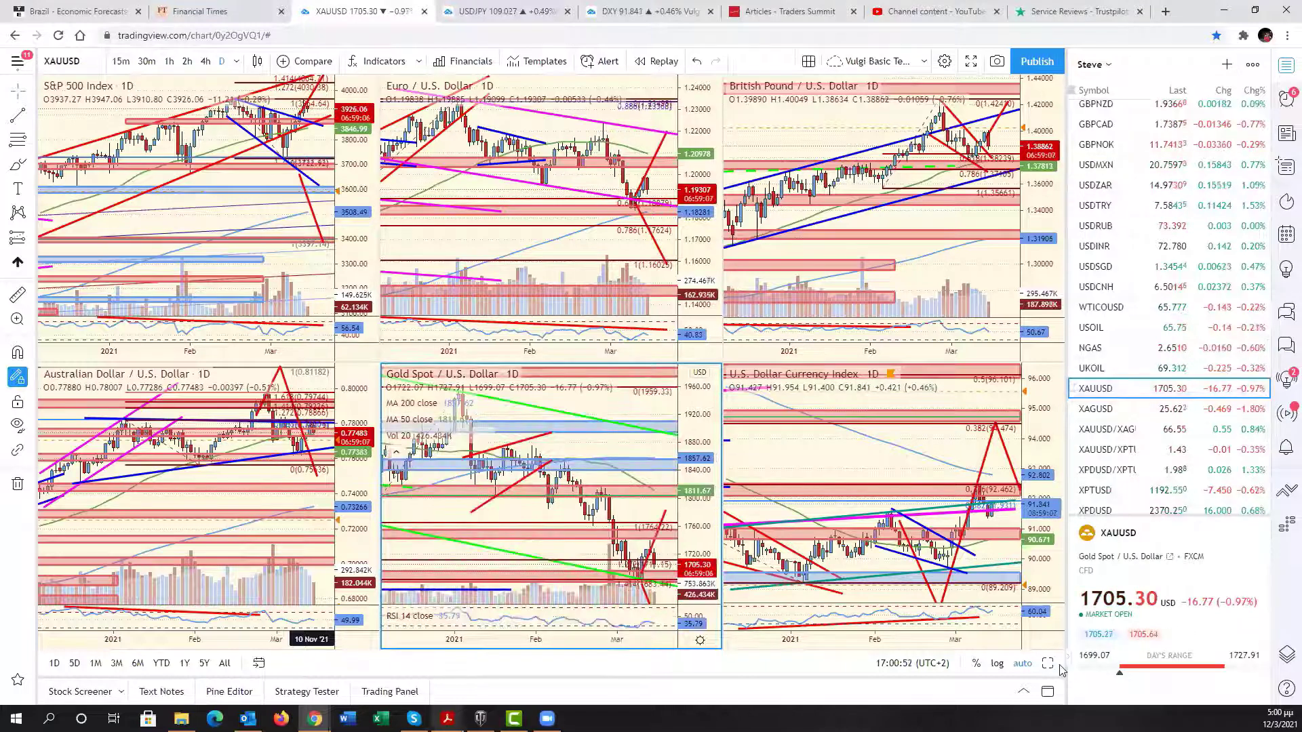
pyautogui.hotkey('alt', 'Return')
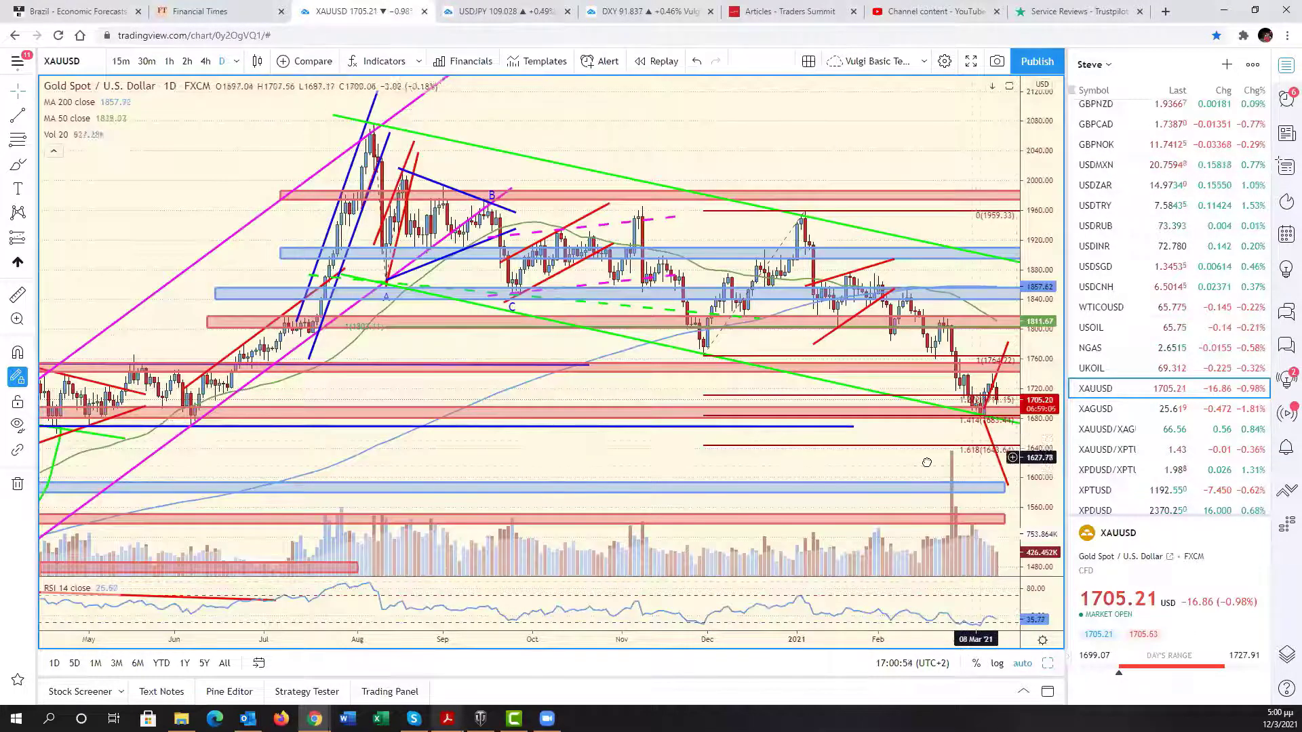
pyautogui.scroll(1, 983, 464)
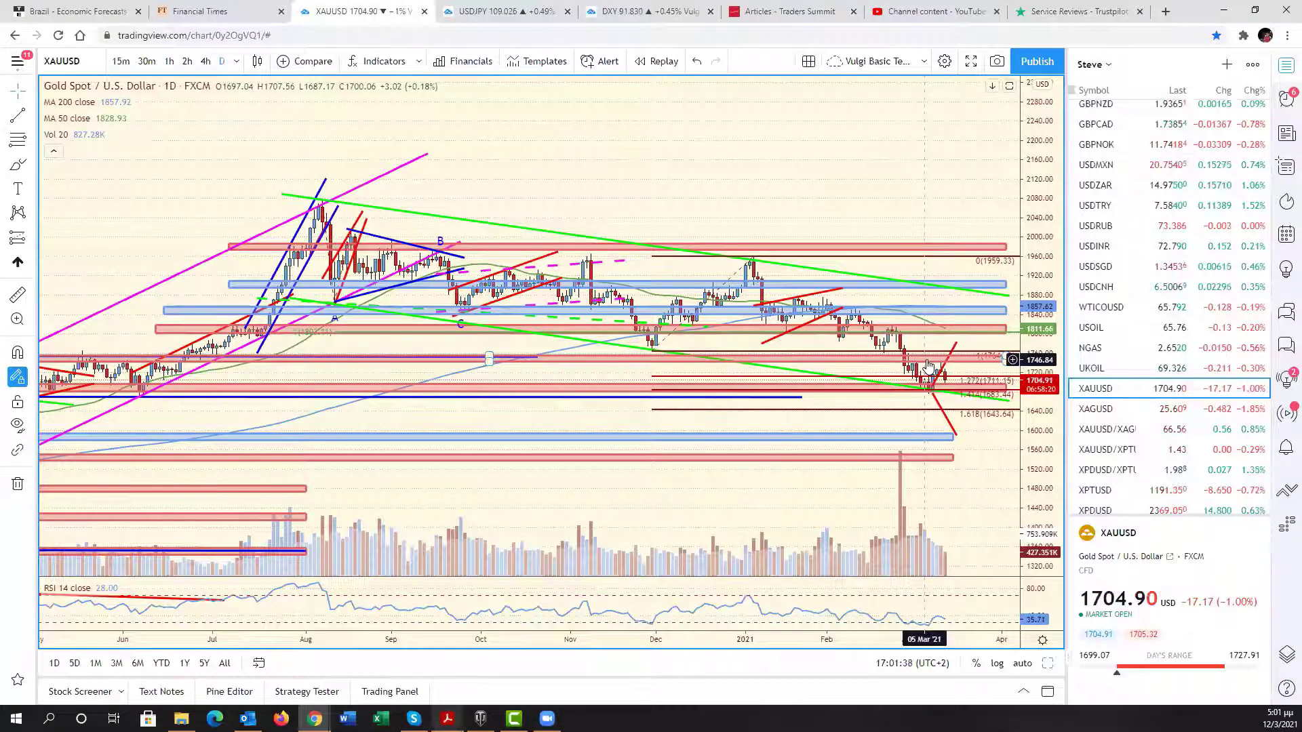
pyautogui.click(1169, 409)
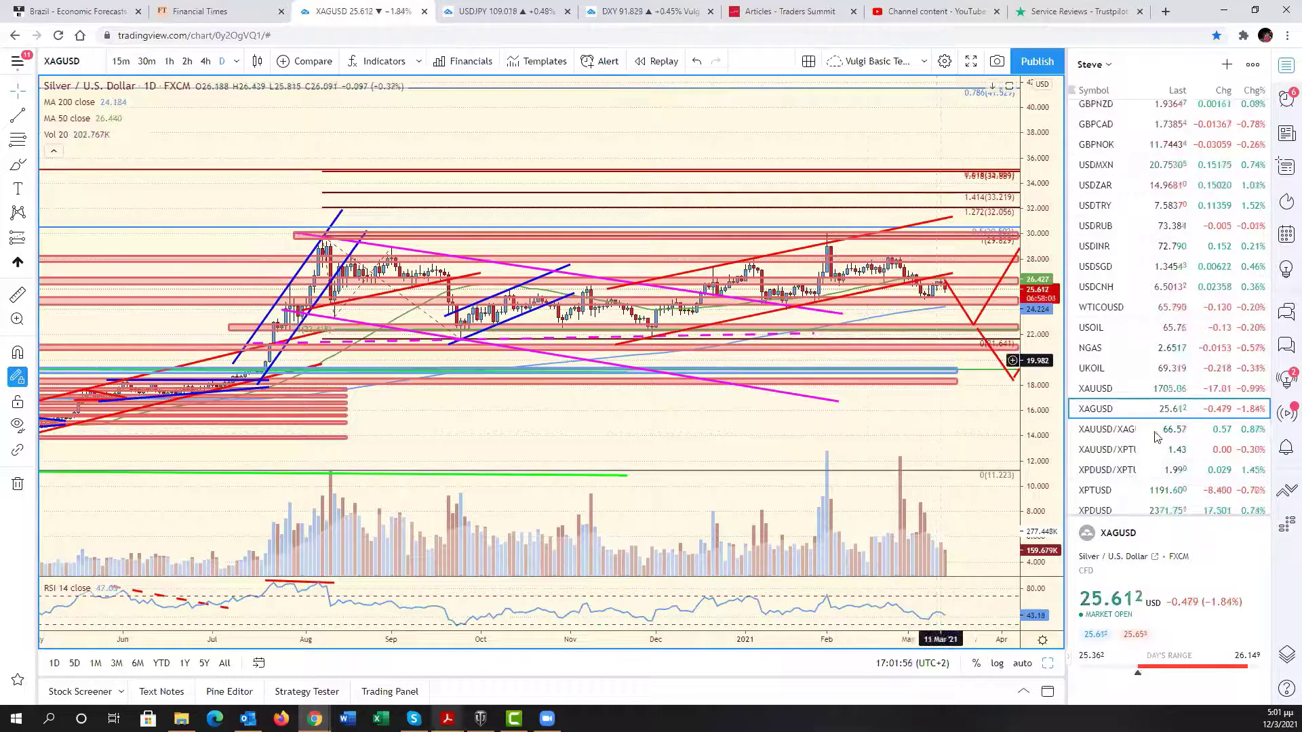
# Step: Step through the XPDUSD palladium and XPTUSD platinum charts, ending on the COPPER daily chart
pyautogui.scroll(-1, 1146, 487)
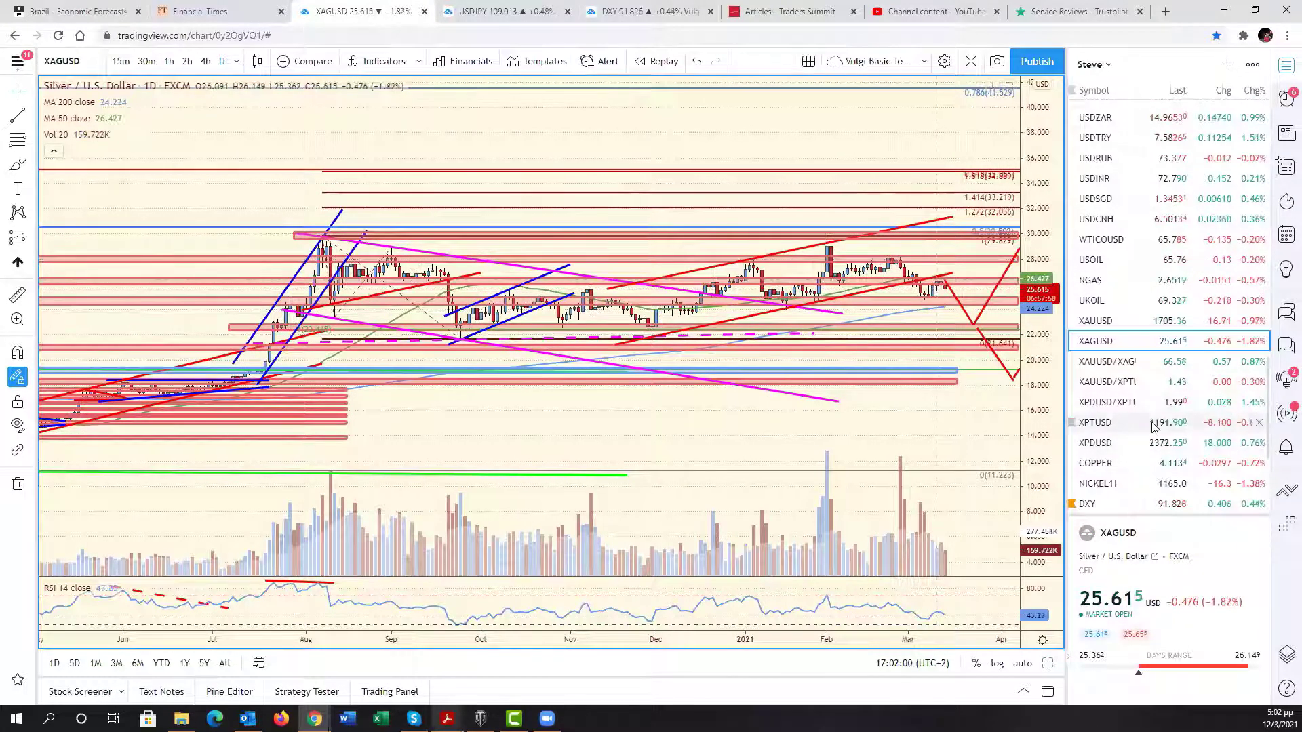
pyautogui.click(1139, 446)
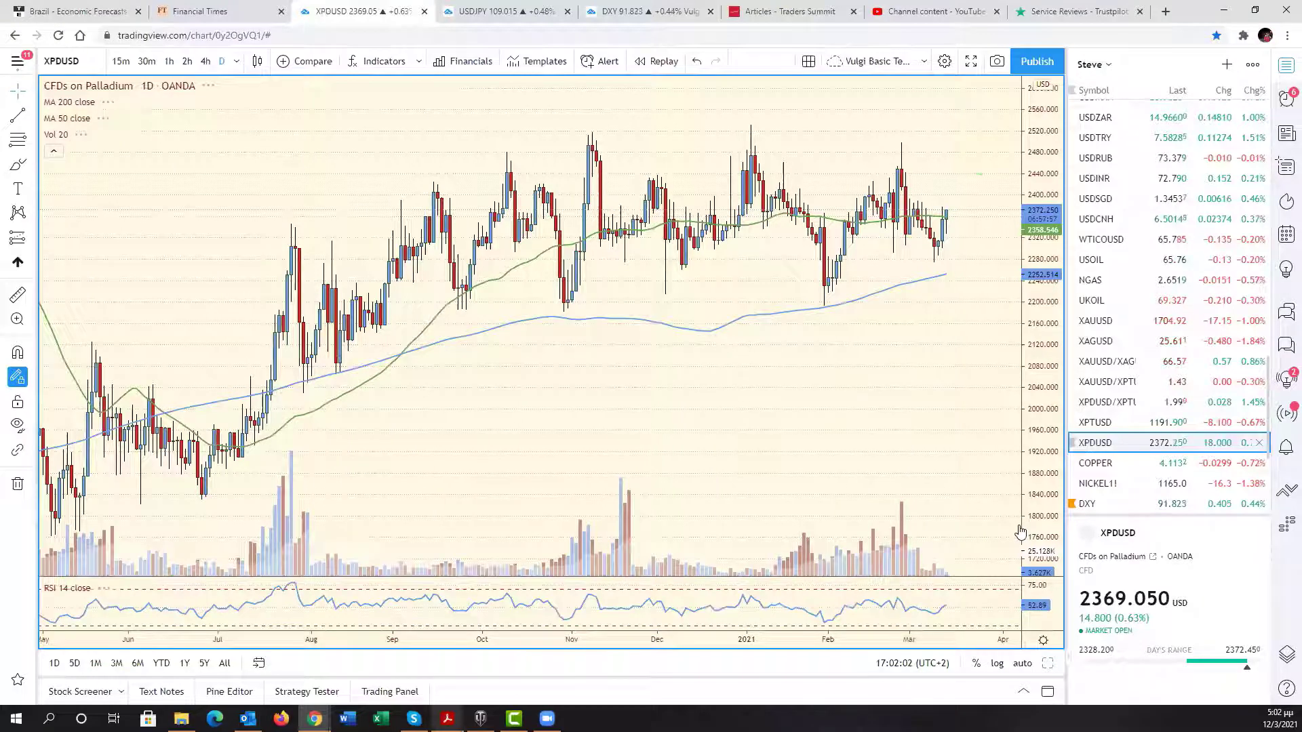
pyautogui.press('Up')
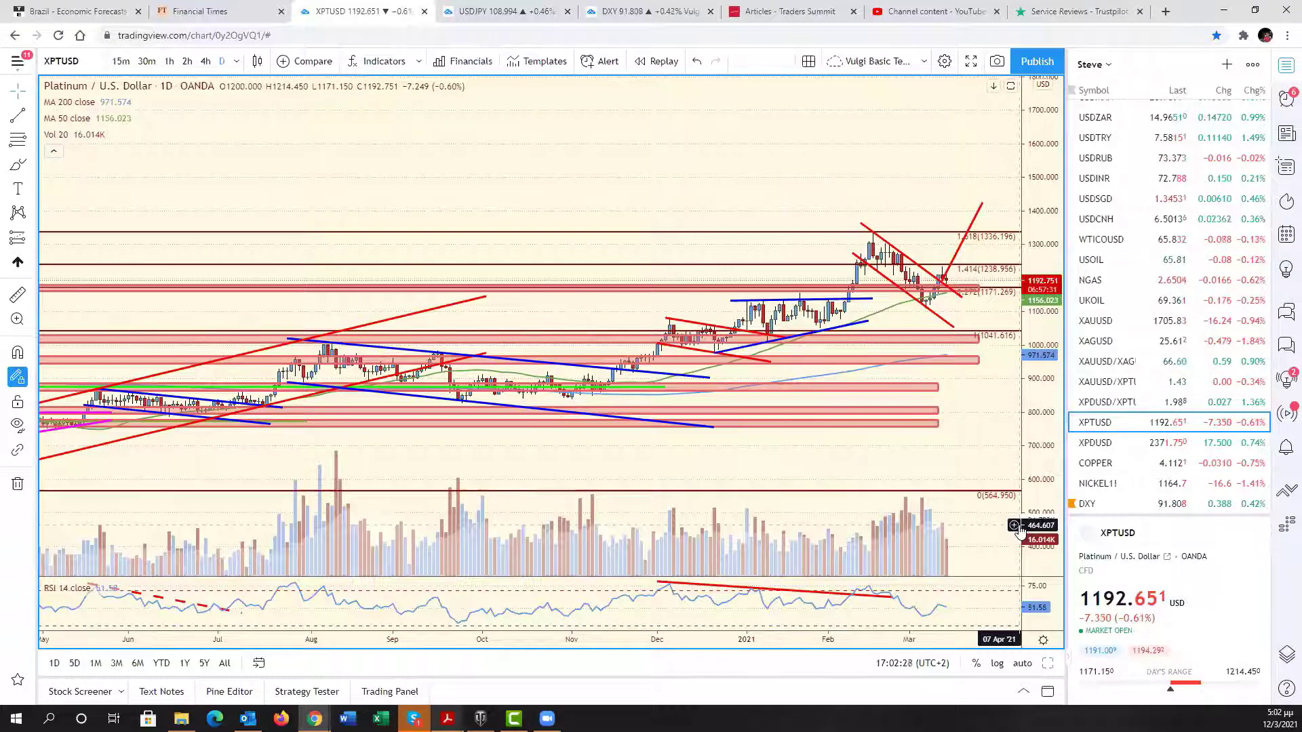
pyautogui.click(1158, 464)
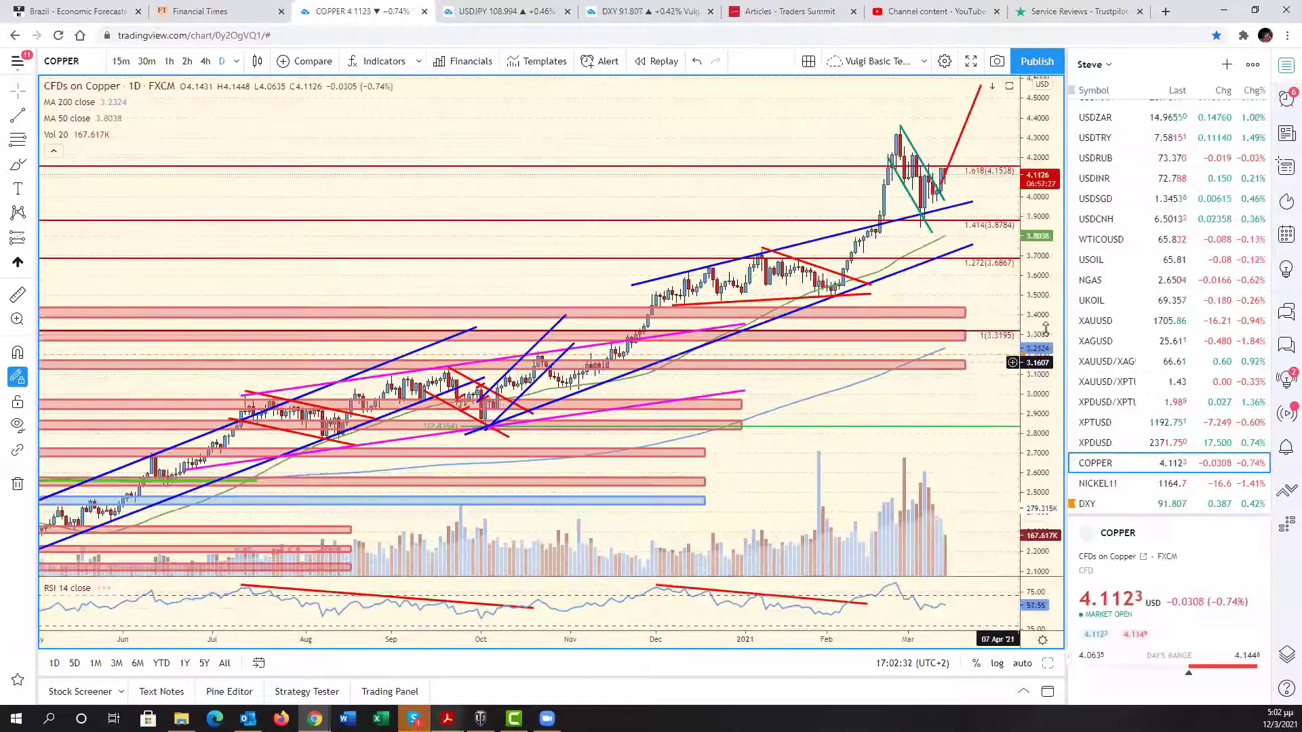
# Step: Compress the copper chart's price scale, then load the NICKEL1! nickel futures chart
pyautogui.moveTo(1039, 414); pyautogui.dragTo(1035, 444)
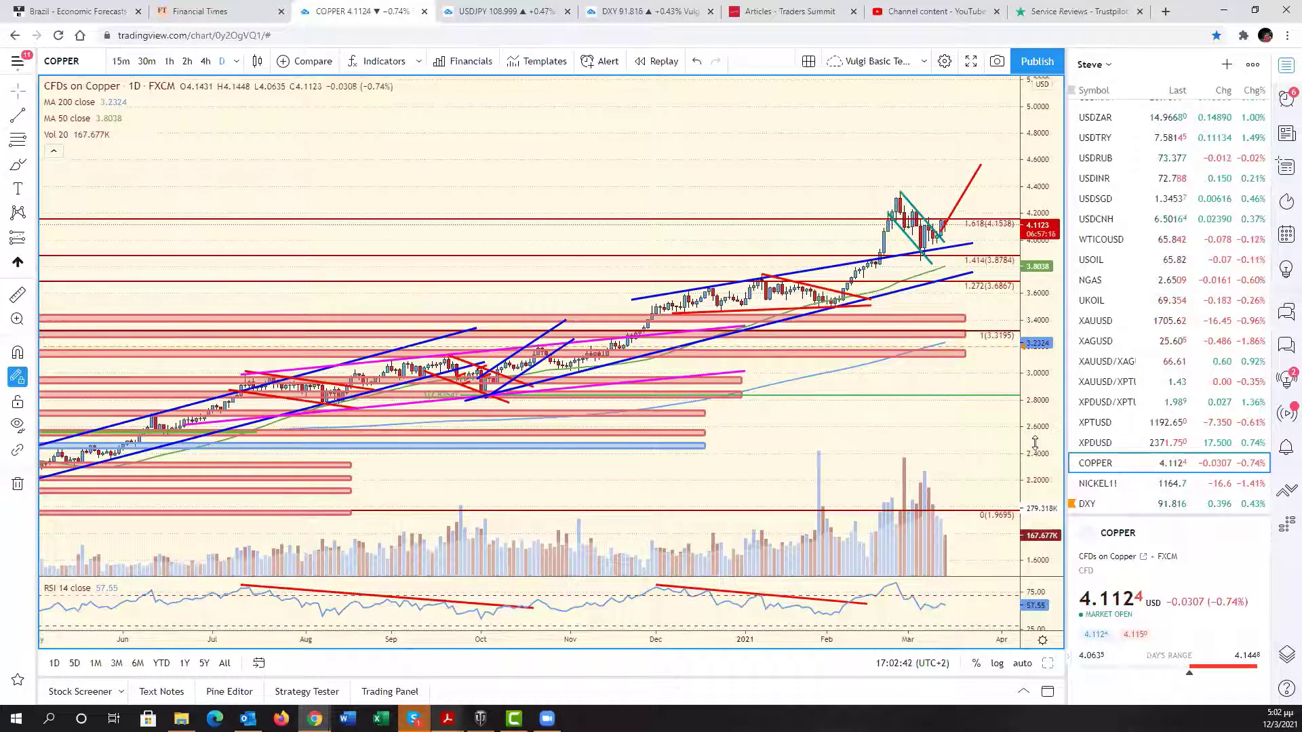
pyautogui.click(1162, 490)
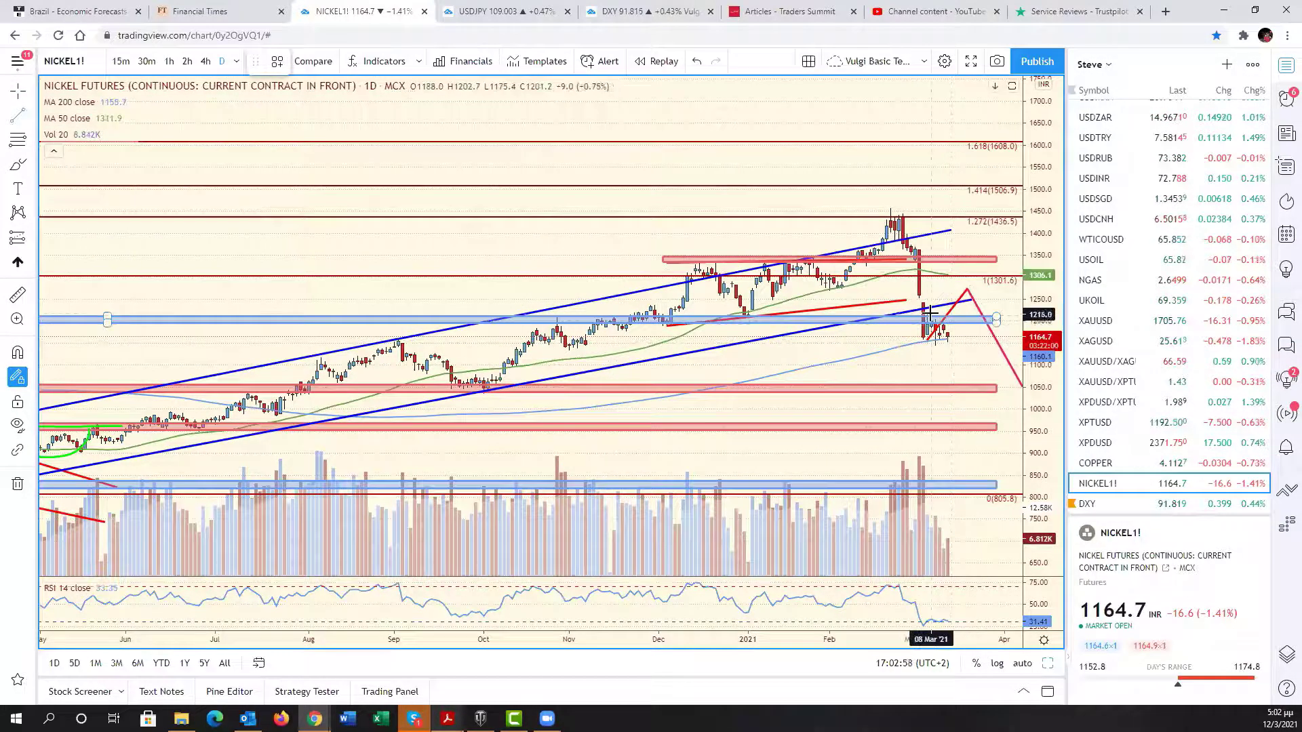
# Step: Finish the current red trend line and draw a new red line under the triangle
pyautogui.click(963, 334)
pyautogui.click(919, 349)
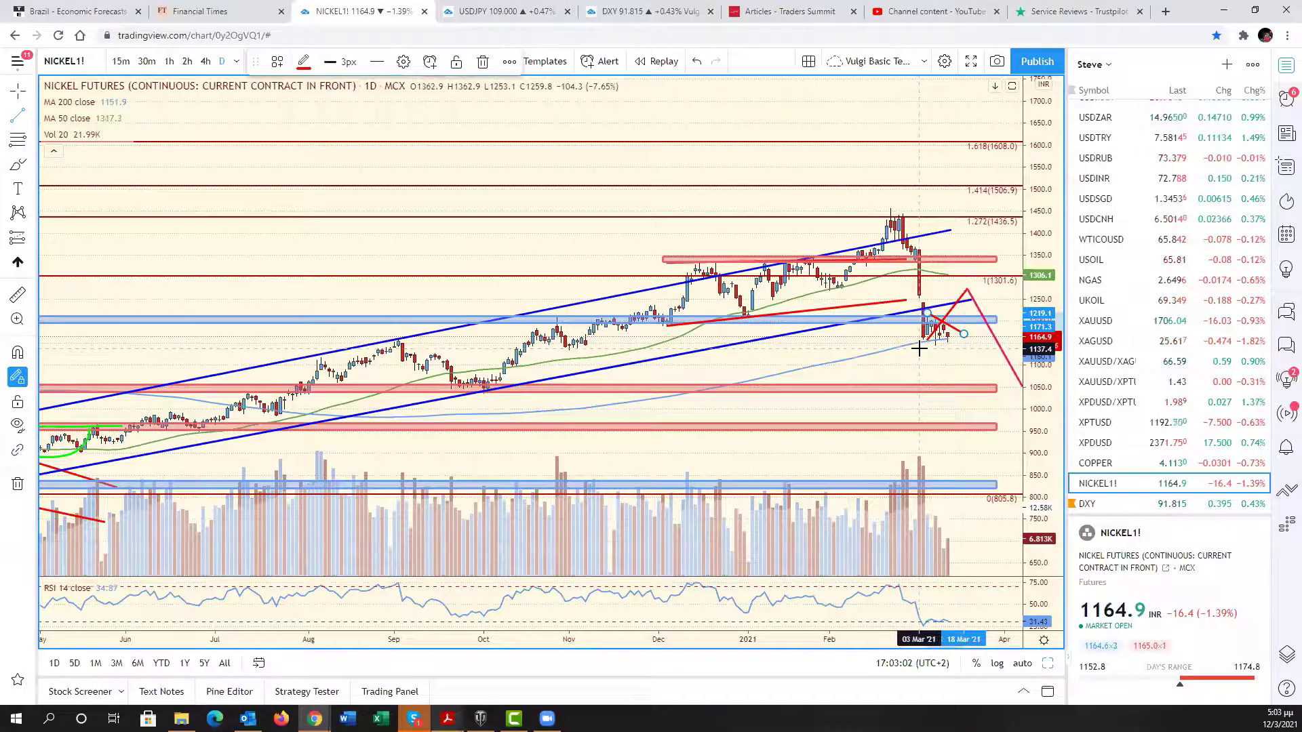
pyautogui.click(963, 339)
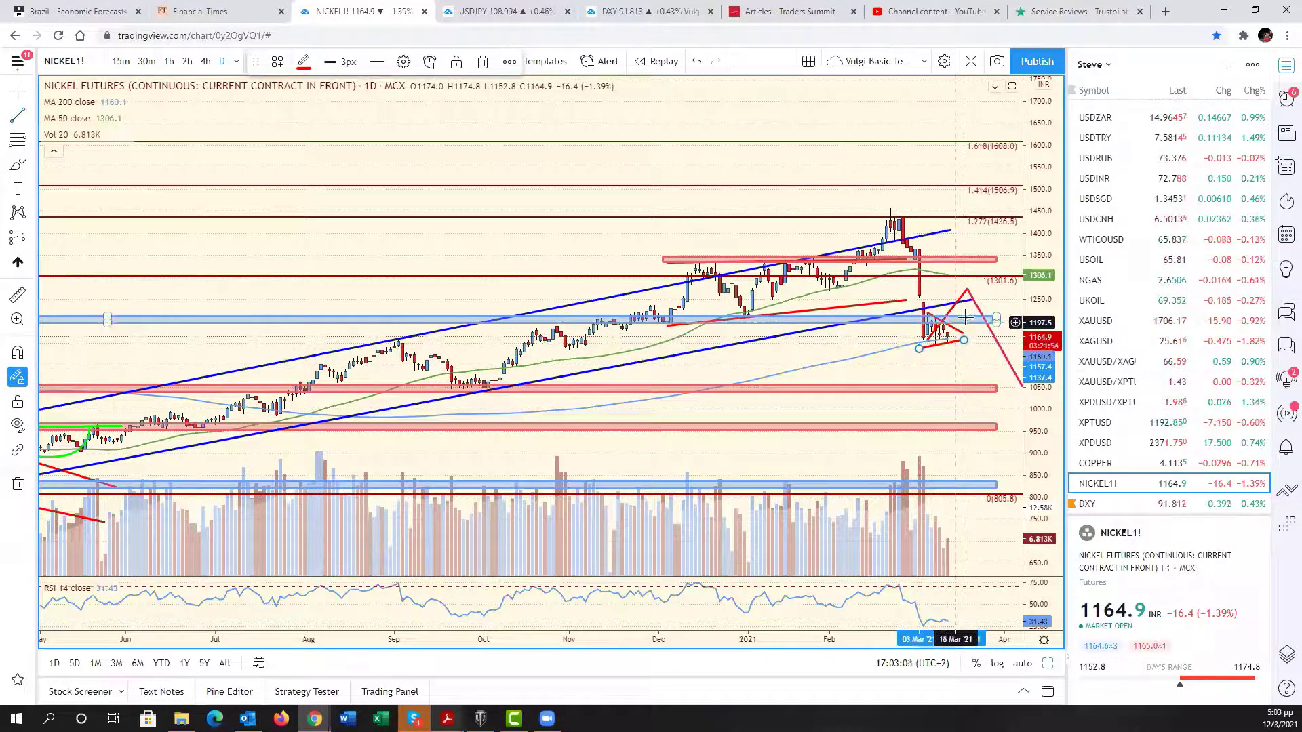
# Step: Retarget the long red projection to about 1048, delete the stray line, and auto-fit the price scale
pyautogui.moveTo(976, 310); pyautogui.dragTo(959, 349)
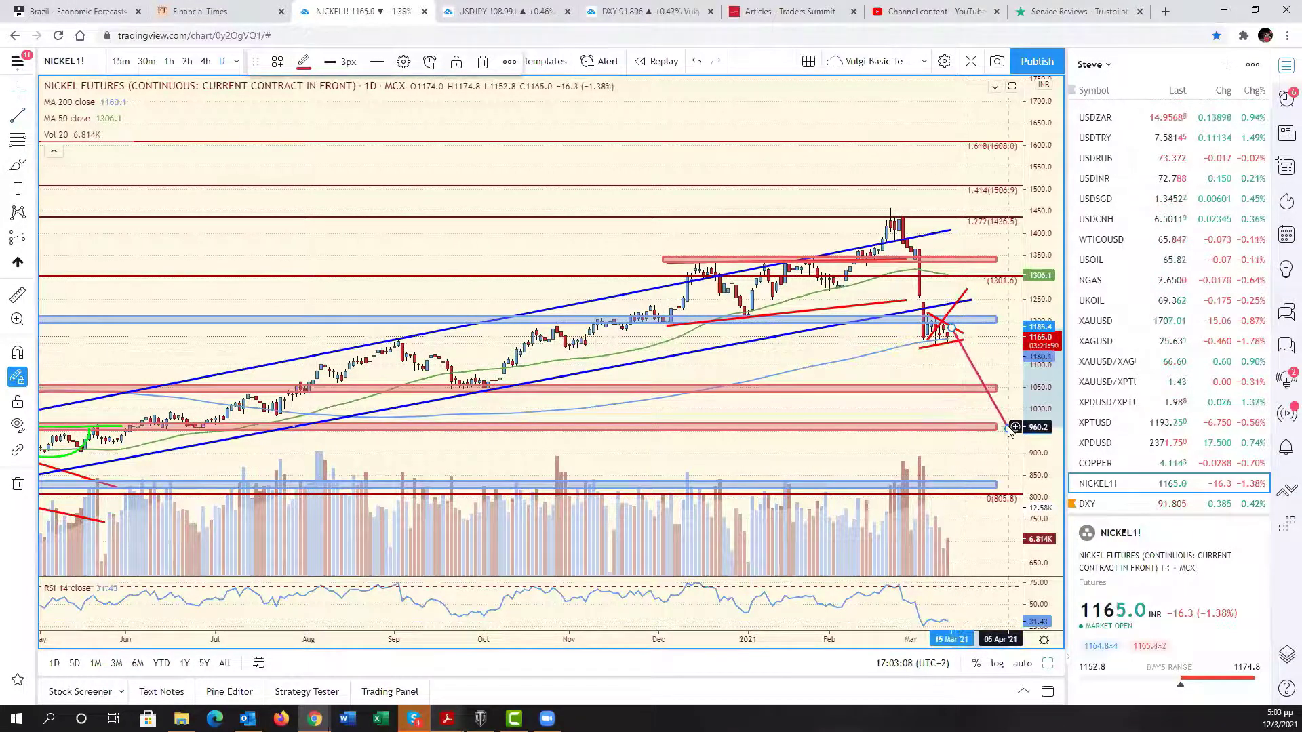
pyautogui.moveTo(1010, 429); pyautogui.dragTo(978, 393)
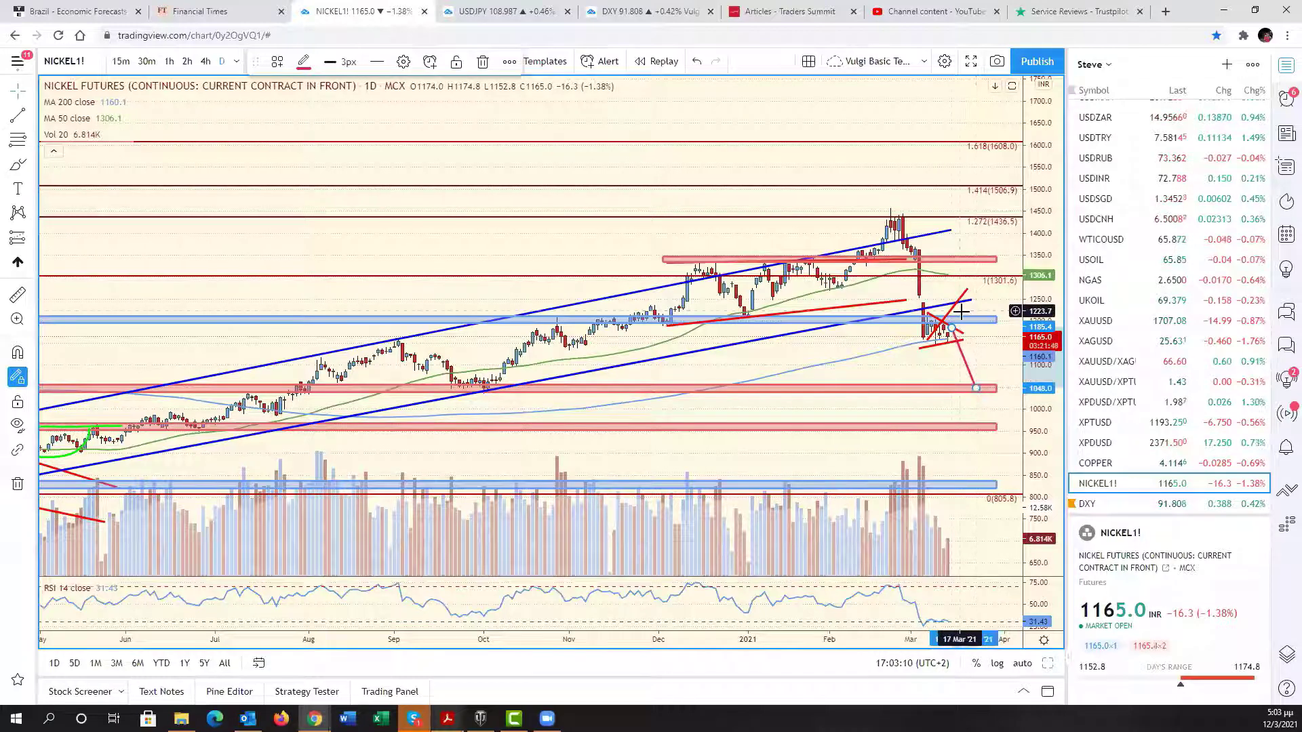
pyautogui.moveTo(949, 310); pyautogui.dragTo(984, 367)
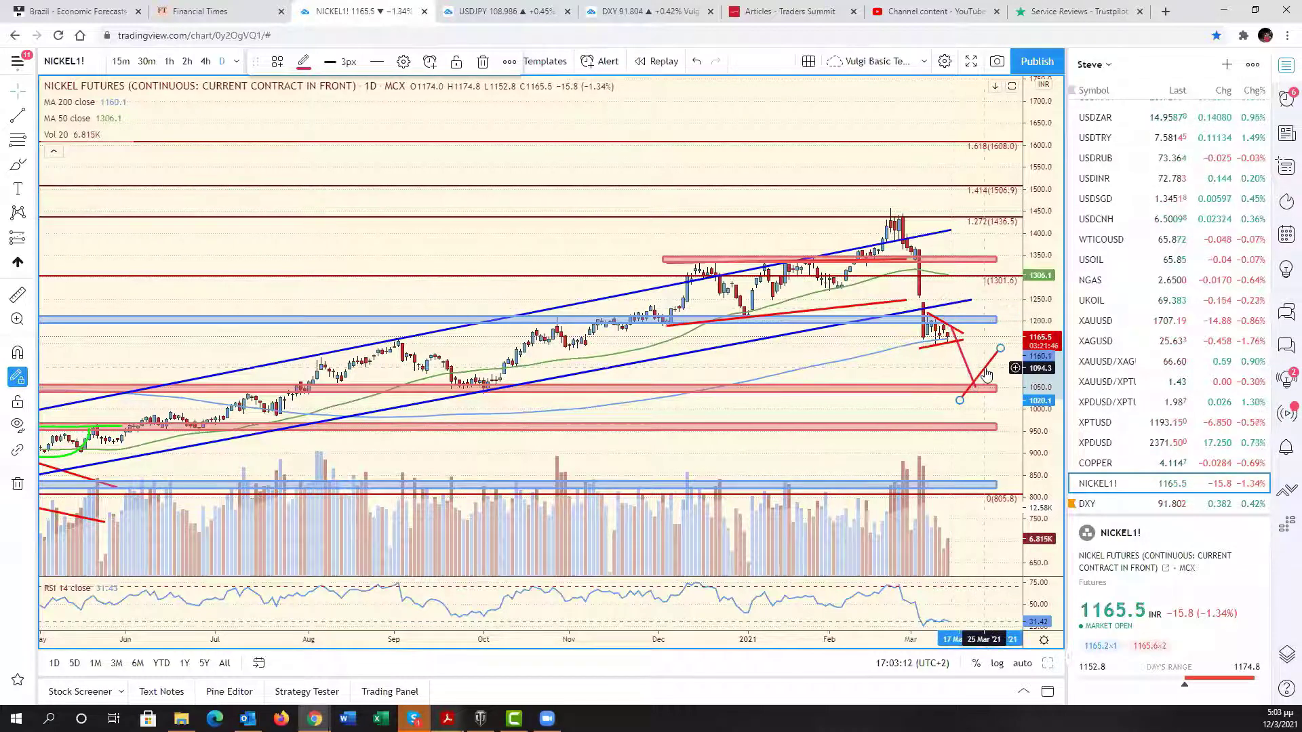
pyautogui.press('Delete')
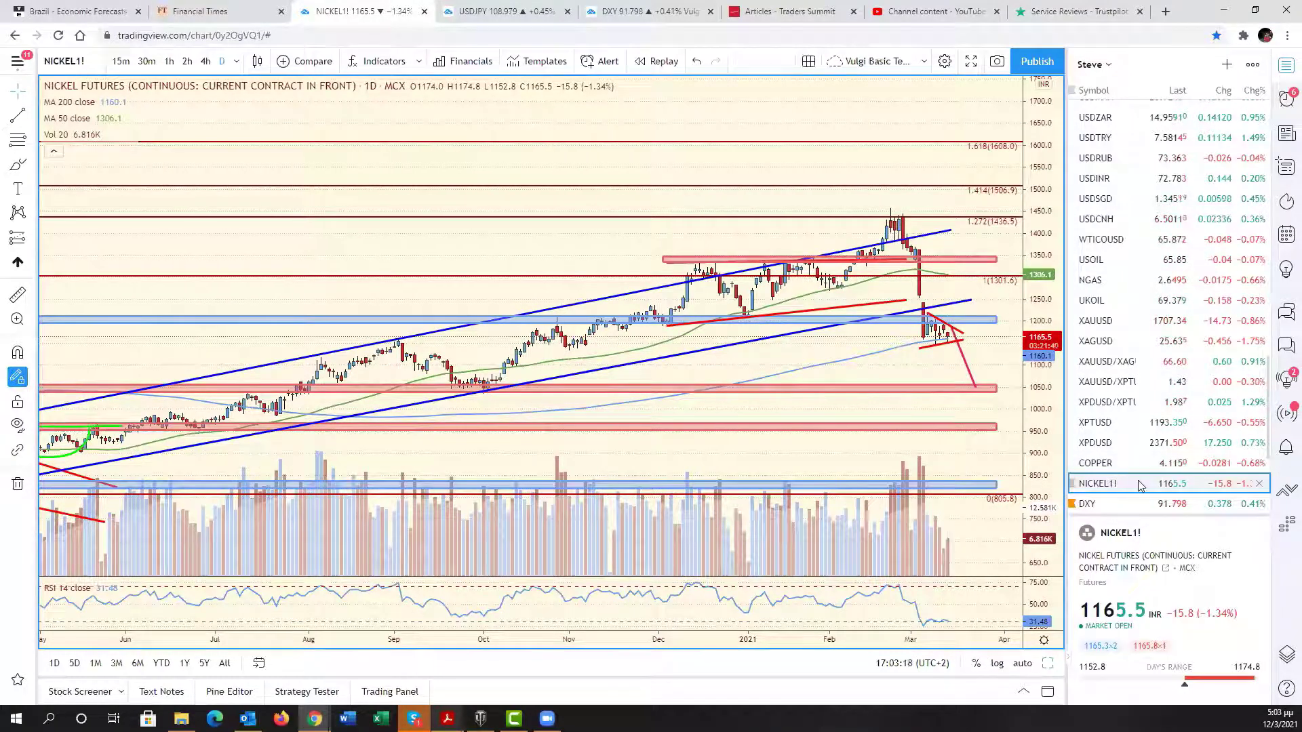
pyautogui.scroll(-2, 1119, 482)
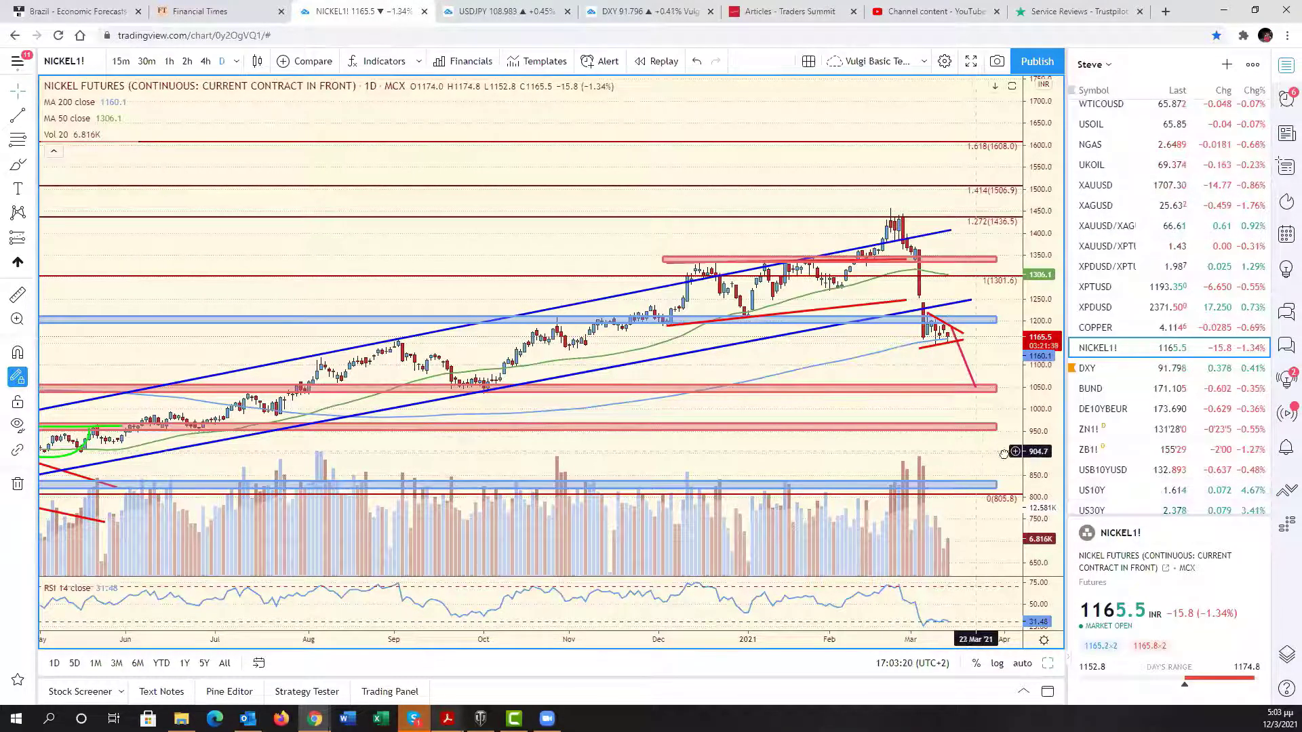
pyautogui.hscroll(-3, 987, 456)
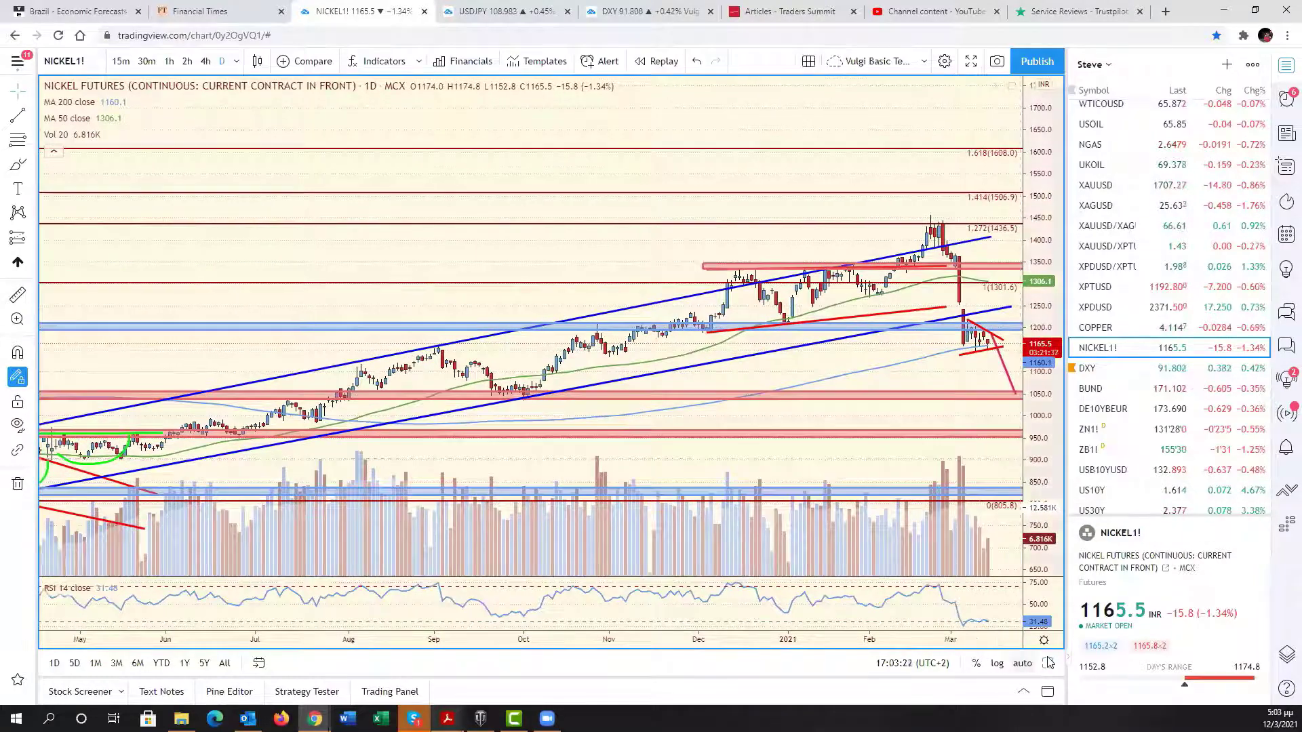
pyautogui.click(1024, 664)
# Step: Restore the six-chart grid, load WTICOUSD West Texas Oil into the middle chart, and maximise it
pyautogui.hotkey('alt', 'Return')
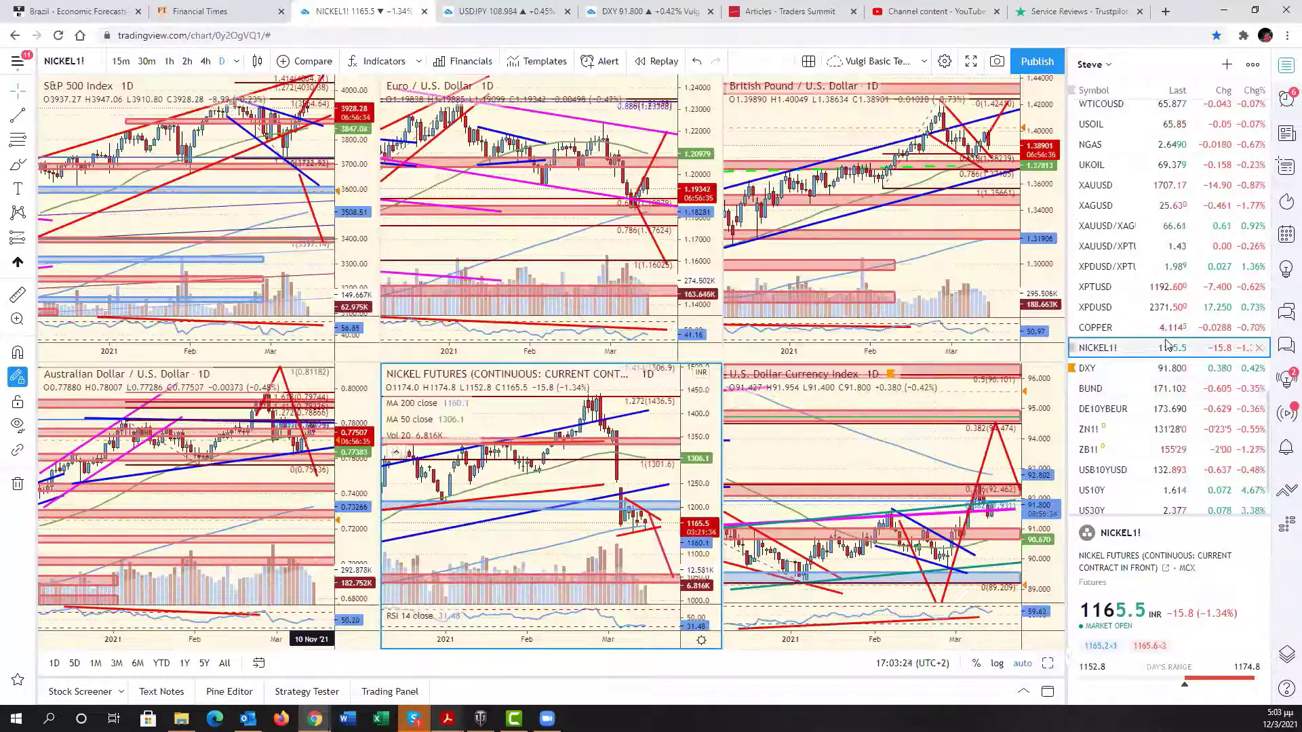
pyautogui.scroll(-1, 1162, 458)
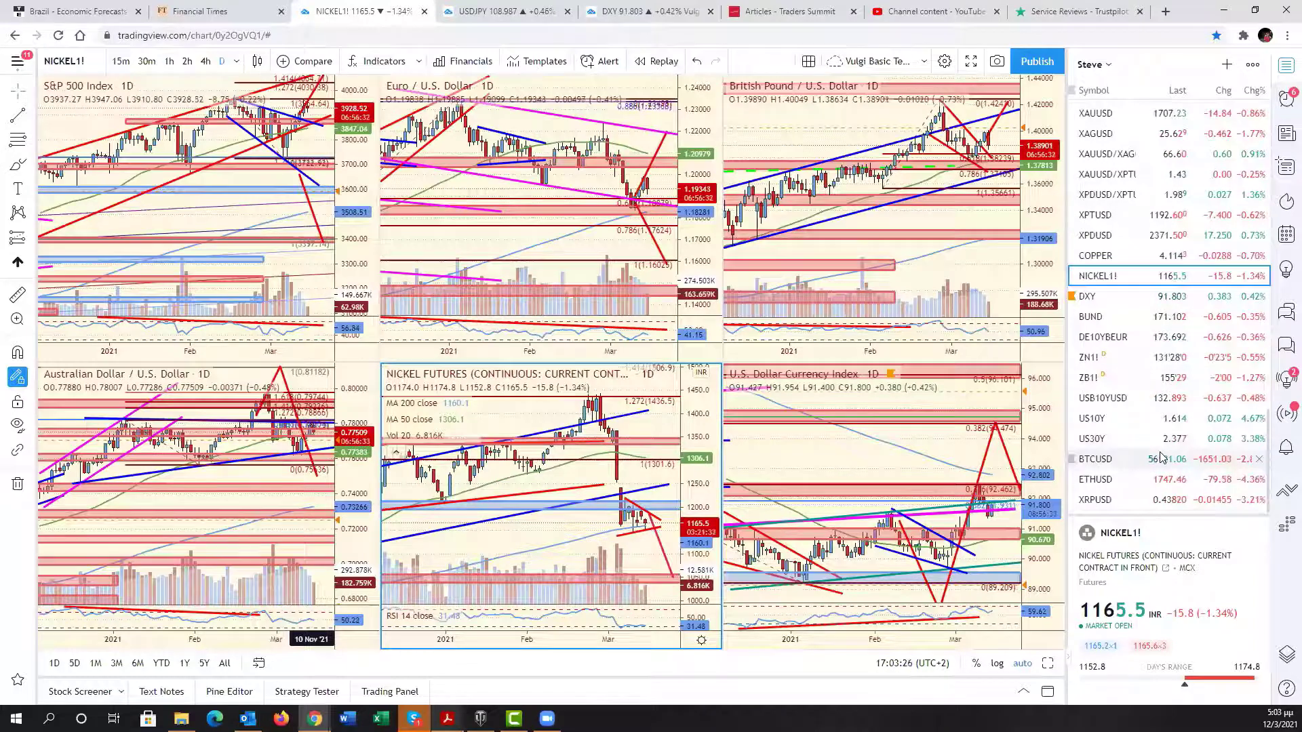
pyautogui.scroll(2, 1126, 327)
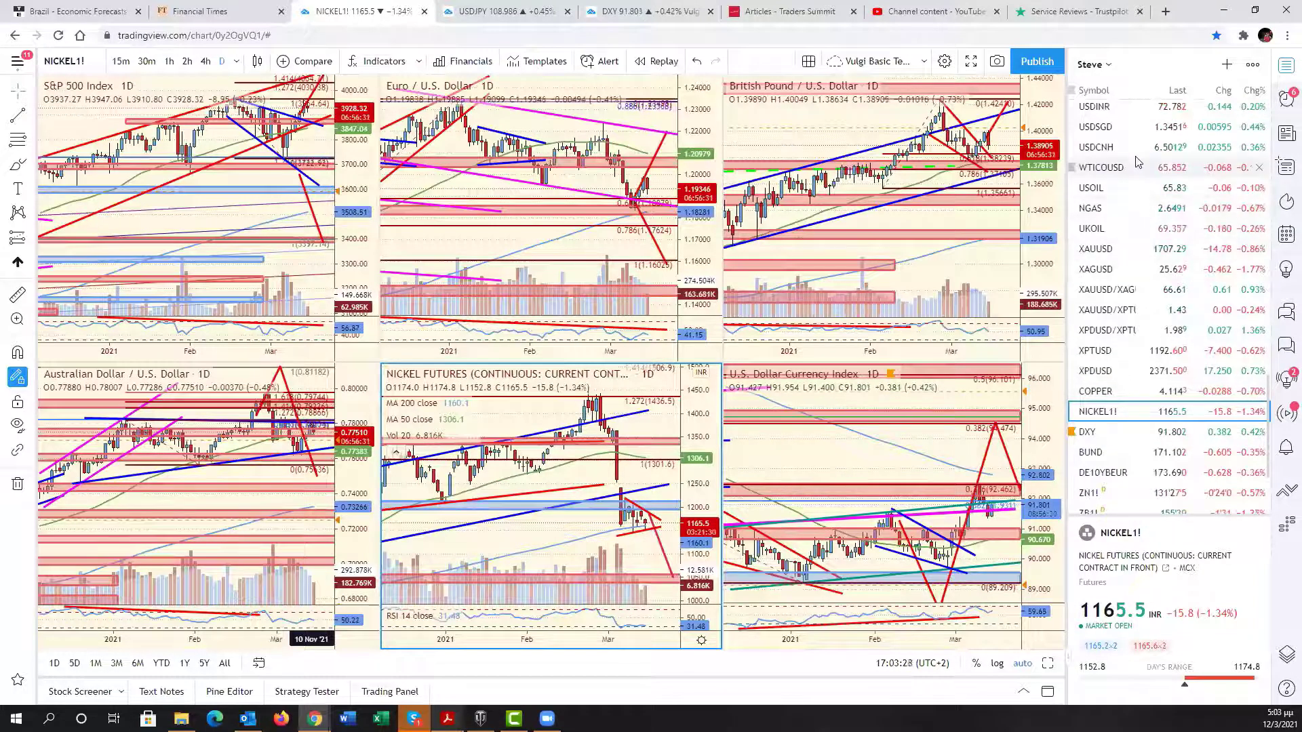
pyautogui.click(1101, 168)
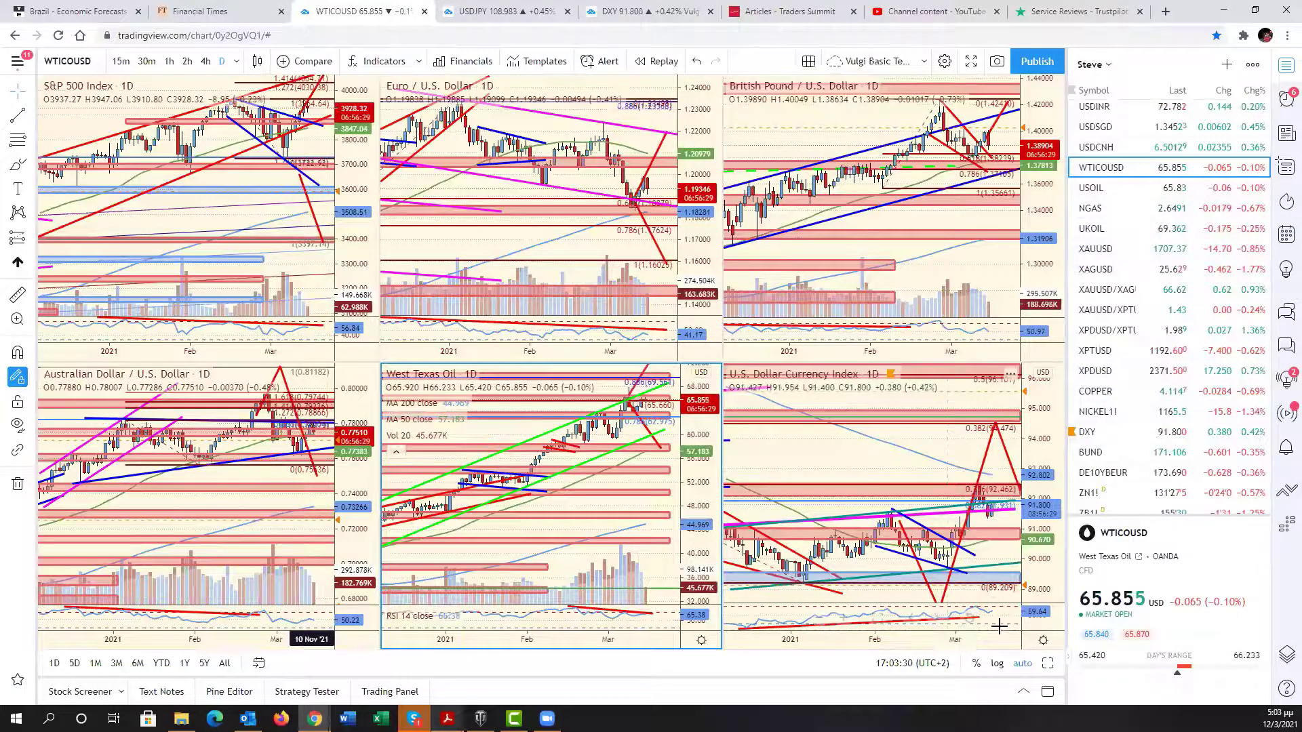
pyautogui.hotkey('alt', 'Return')
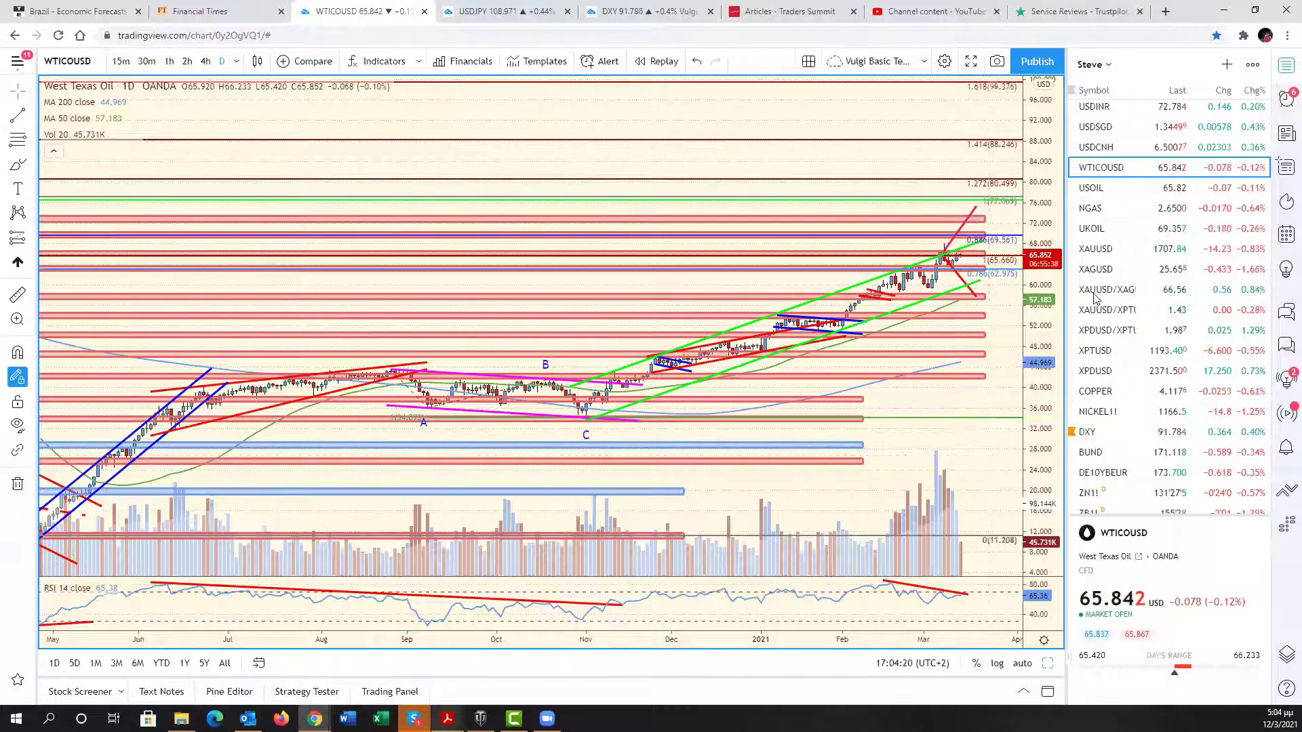
# Step: Switch the full-size chart to the USDNOK daily chart
pyautogui.scroll(5, 1139, 407)
pyautogui.scroll(3, 1139, 407)
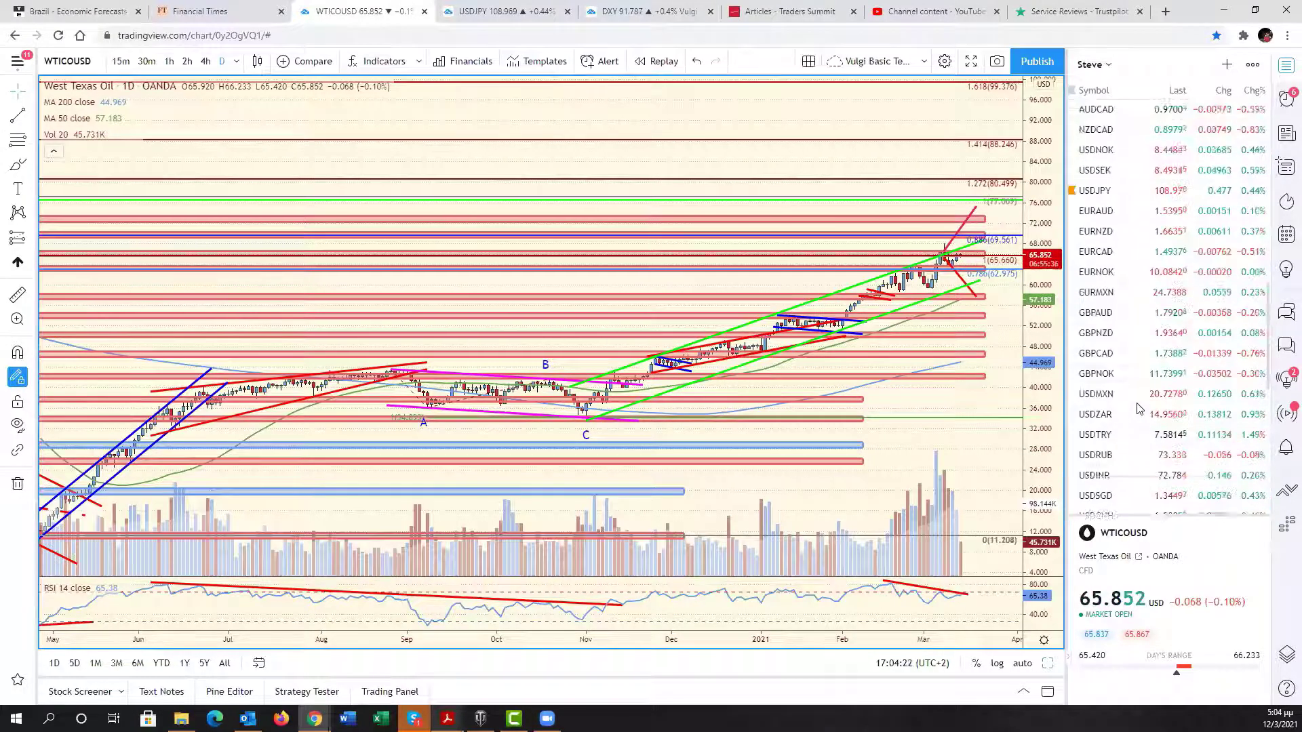
pyautogui.click(1131, 332)
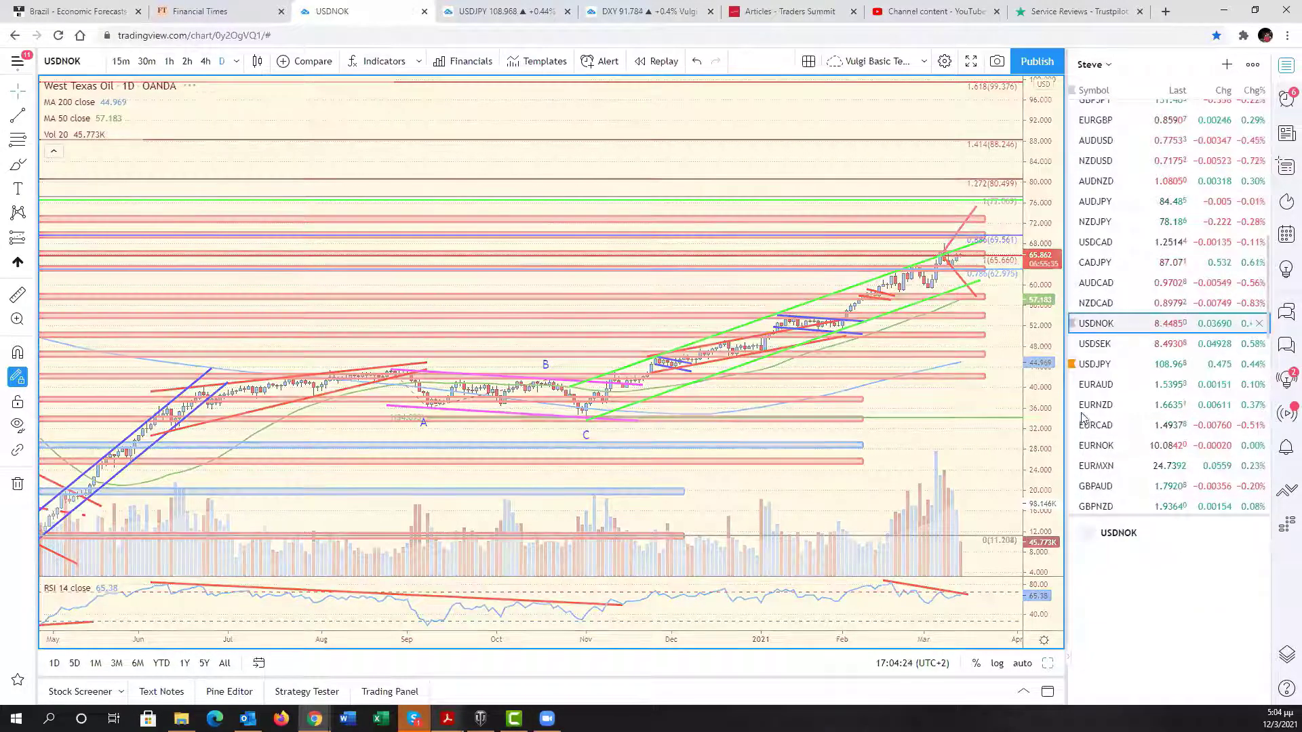
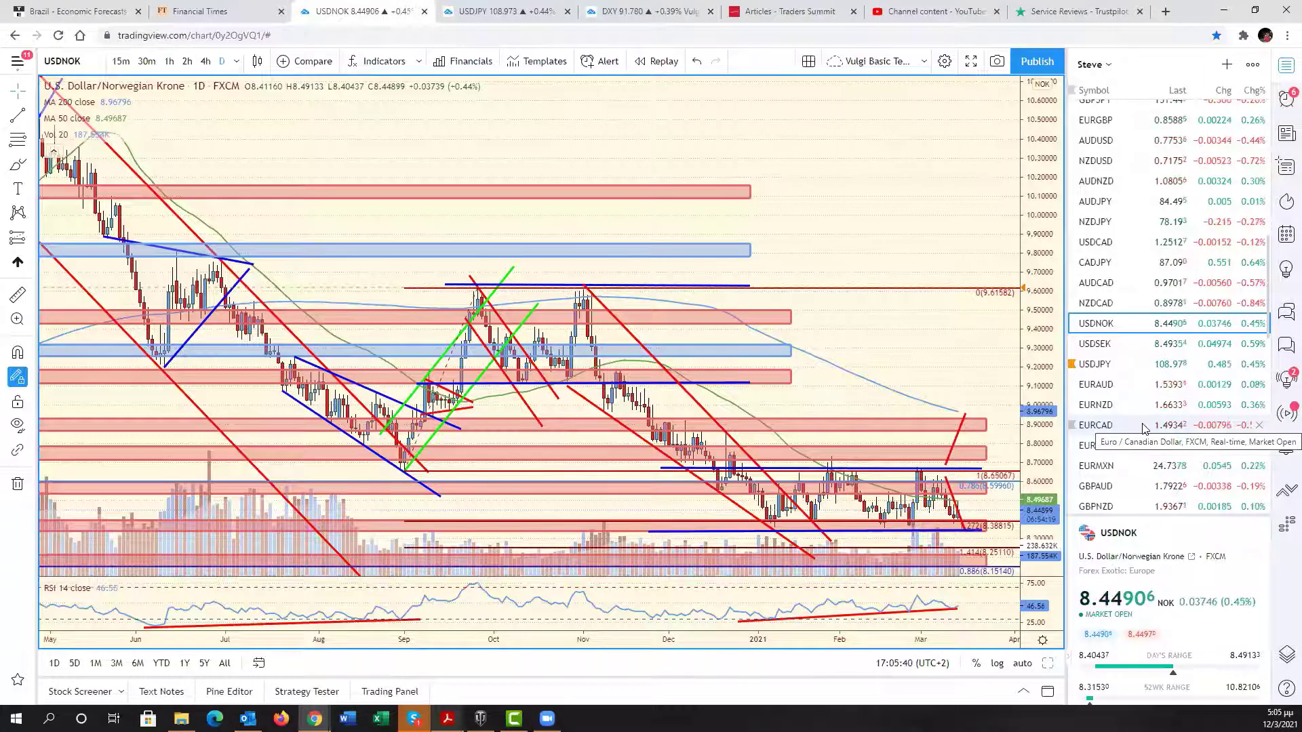
# Step: Leave the full-size USDNOK chart and return to the six-chart grid
pyautogui.moveTo(941, 374); pyautogui.dragTo(983, 366)
pyautogui.click(1046, 664)
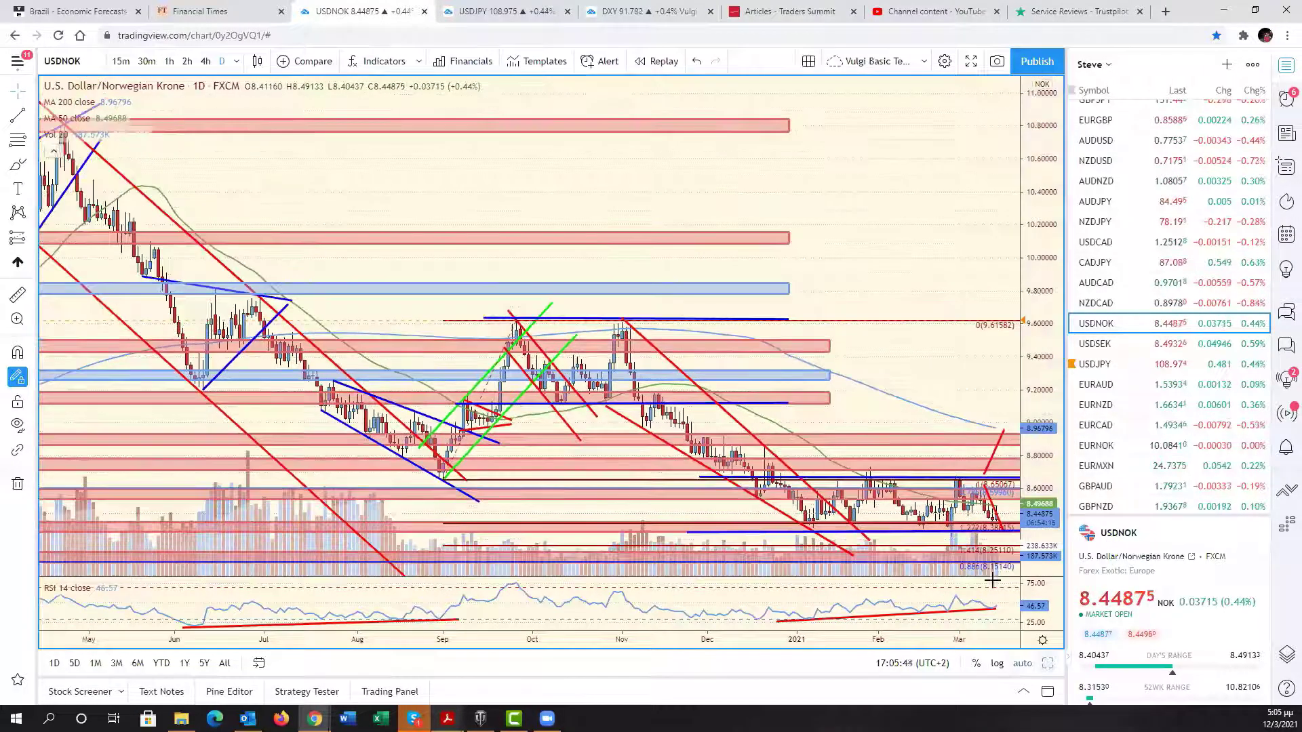
pyautogui.hotkey('alt', 'Return')
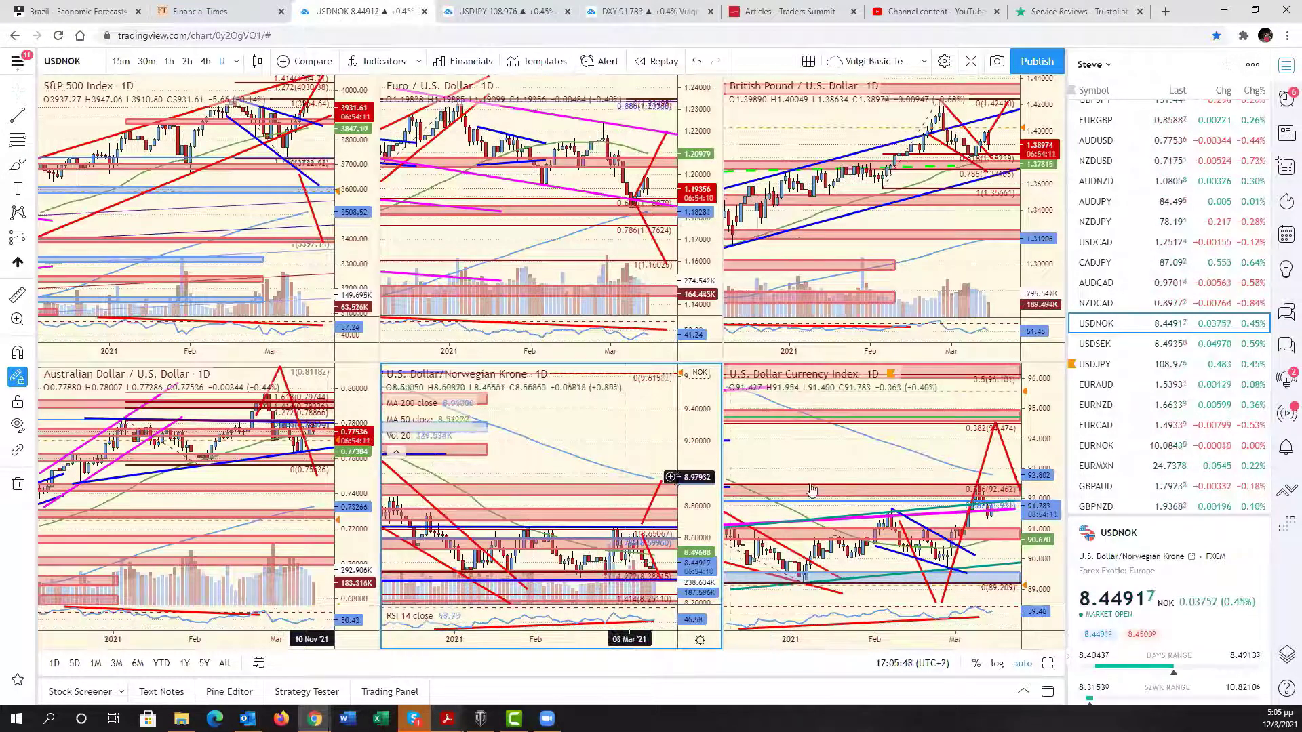
pyautogui.scroll(-2, 1130, 473)
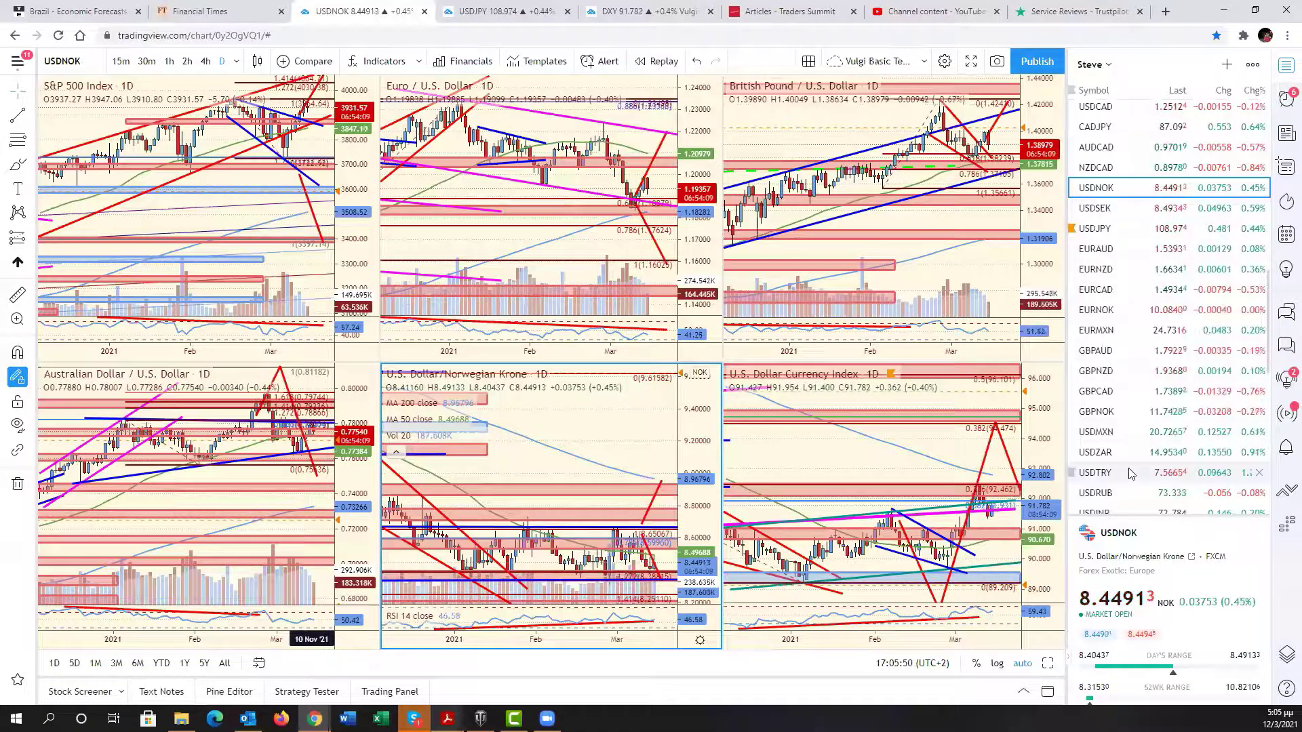
pyautogui.scroll(-1, 1130, 472)
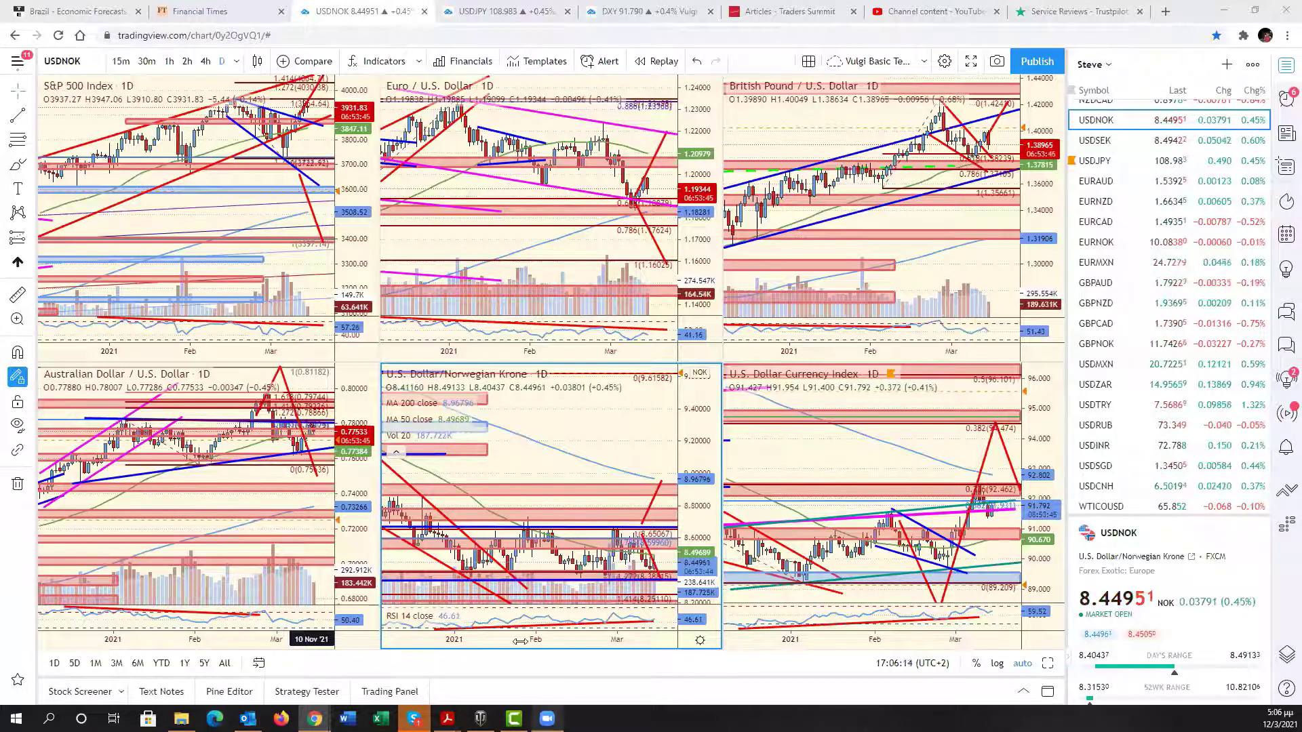
# Step: Load NZDCAD from the watchlist into the Australian Dollar pane
pyautogui.click(309, 478)
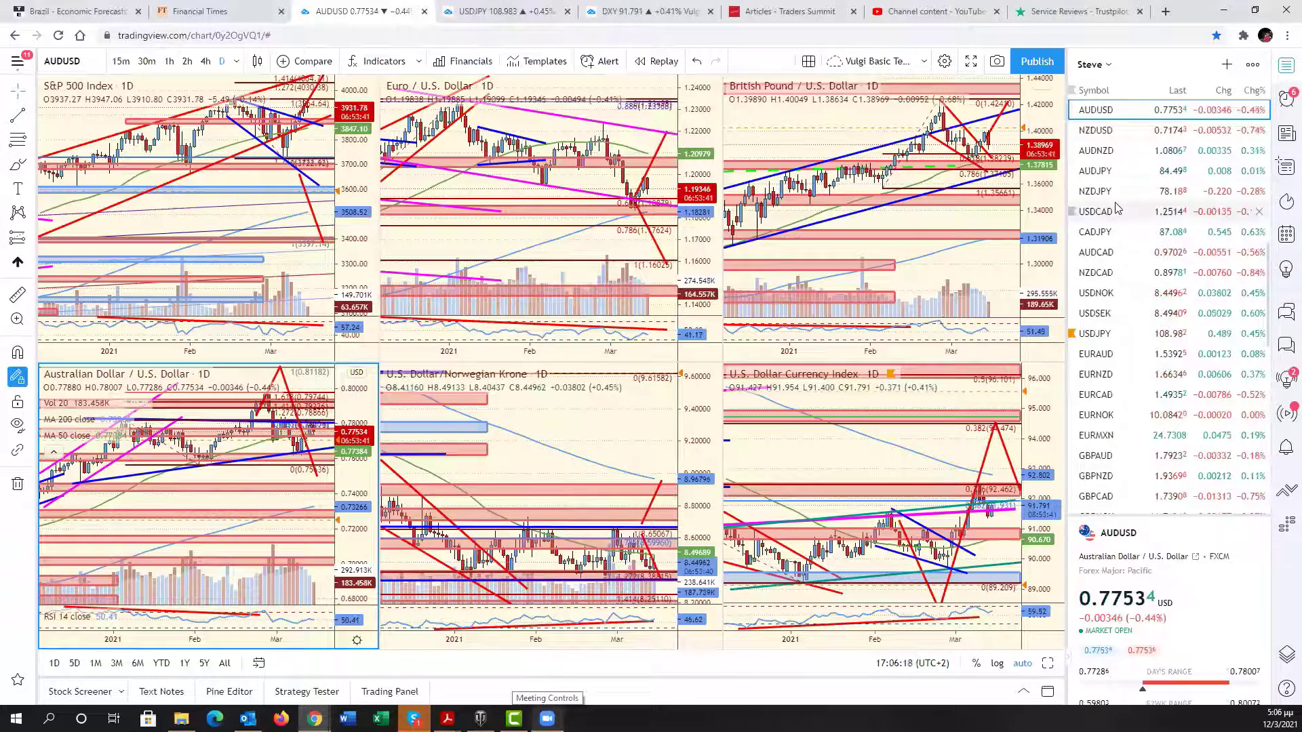
pyautogui.scroll(-2, 1146, 339)
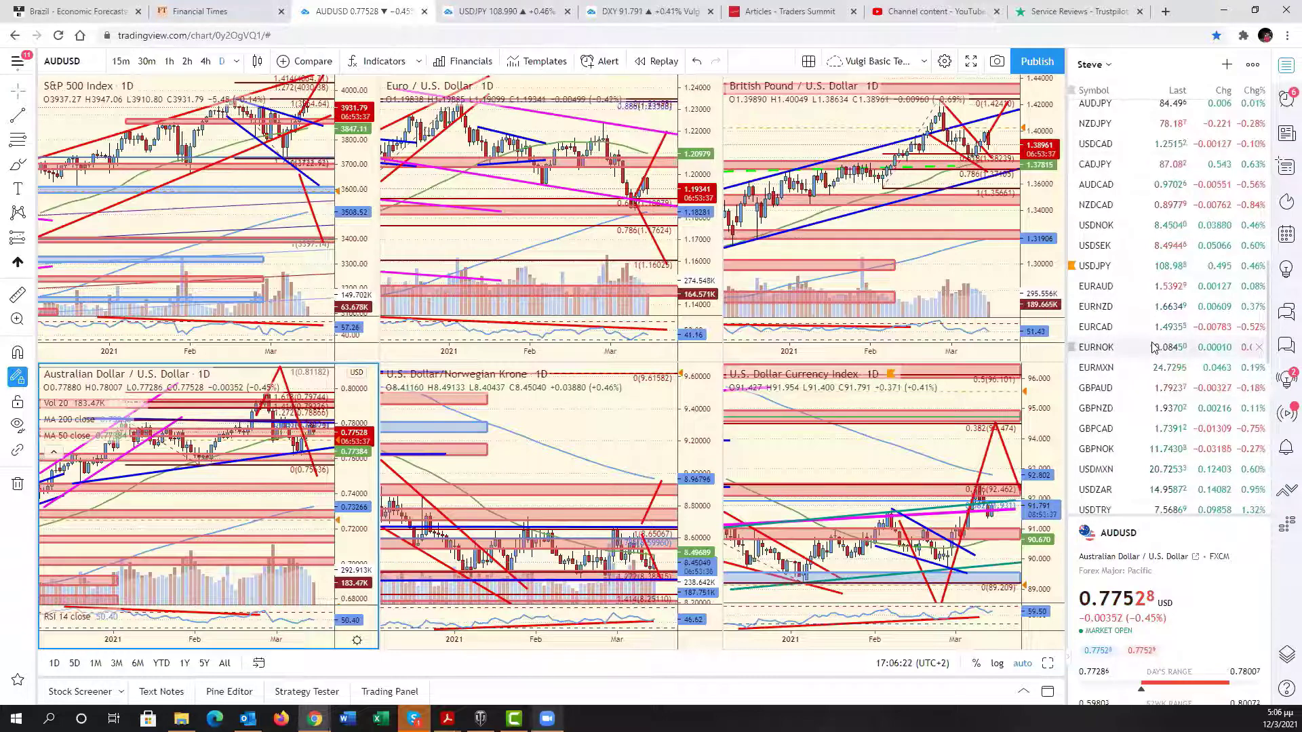
pyautogui.scroll(-2, 1153, 347)
pyautogui.scroll(-6, 1152, 347)
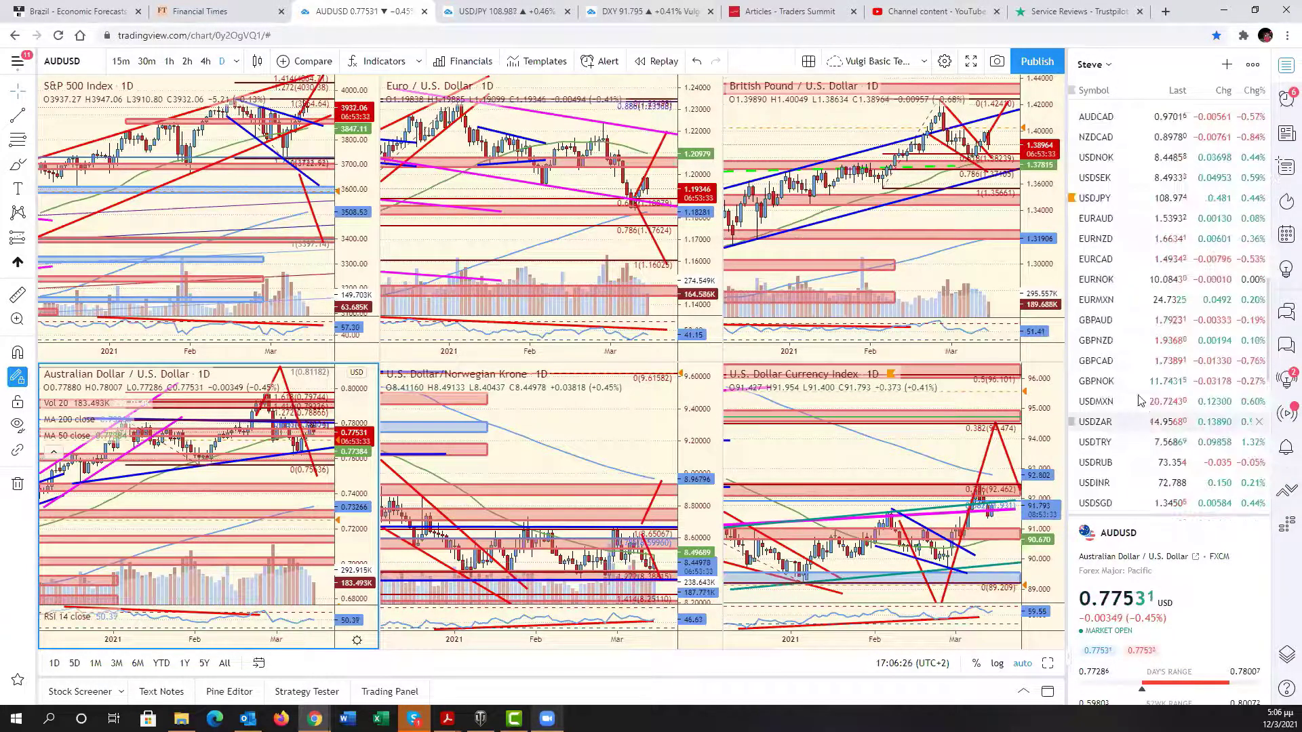
pyautogui.scroll(6, 1137, 369)
pyautogui.scroll(2, 1137, 369)
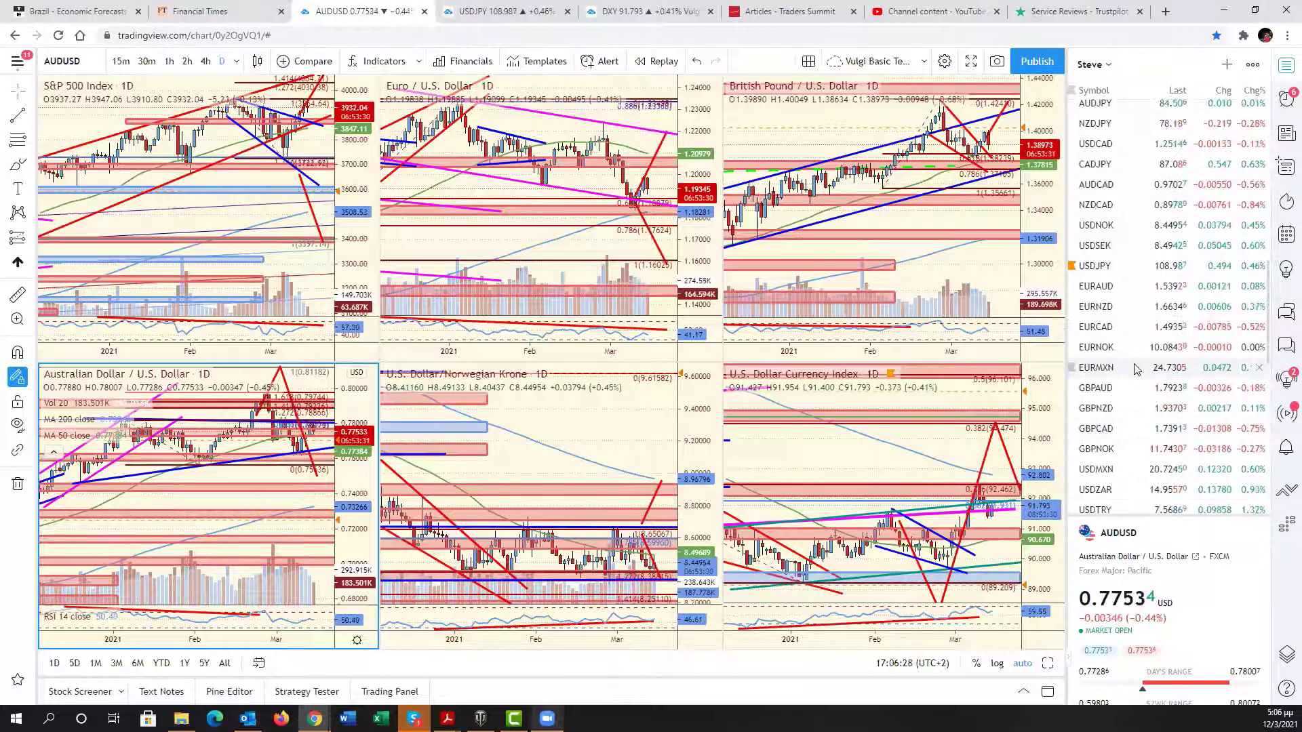
pyautogui.click(1112, 205)
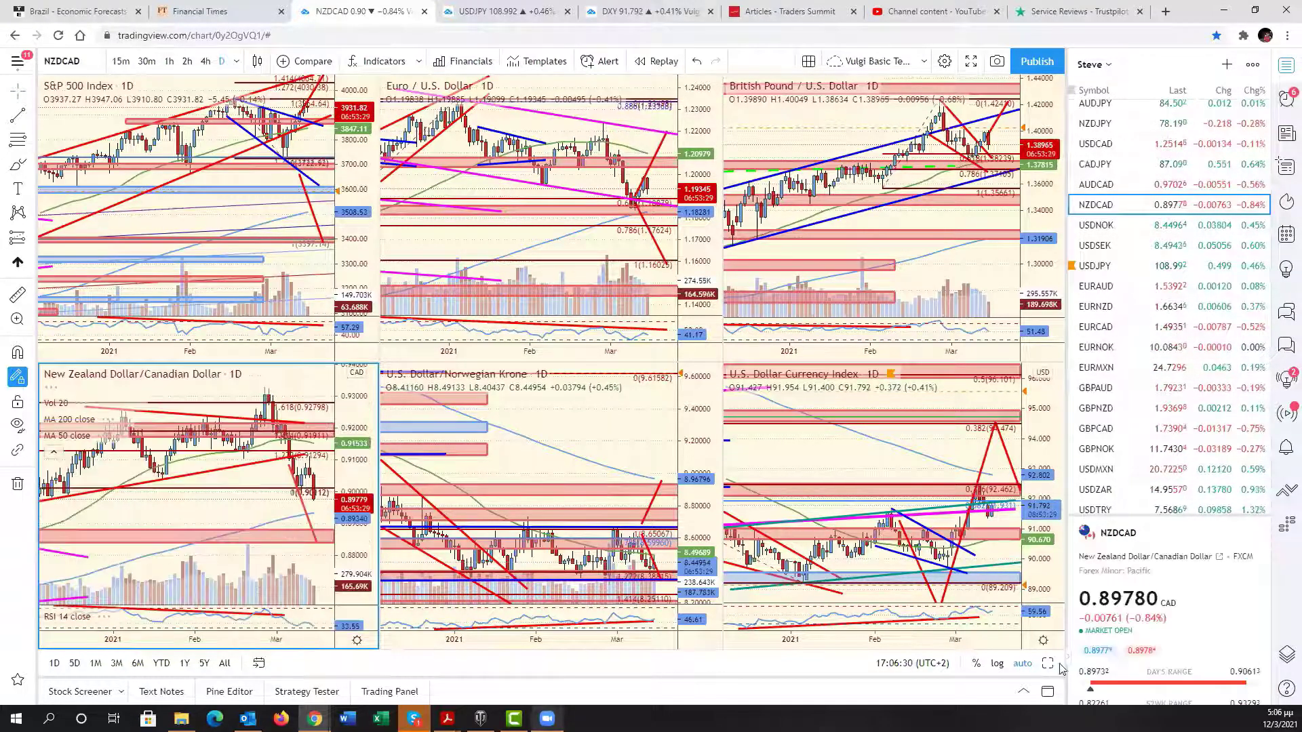
# Step: Maximize NZDCAD, extend the upper red falling trend line rightward, then restore the six-chart grid
pyautogui.hotkey('alt', 'Return')
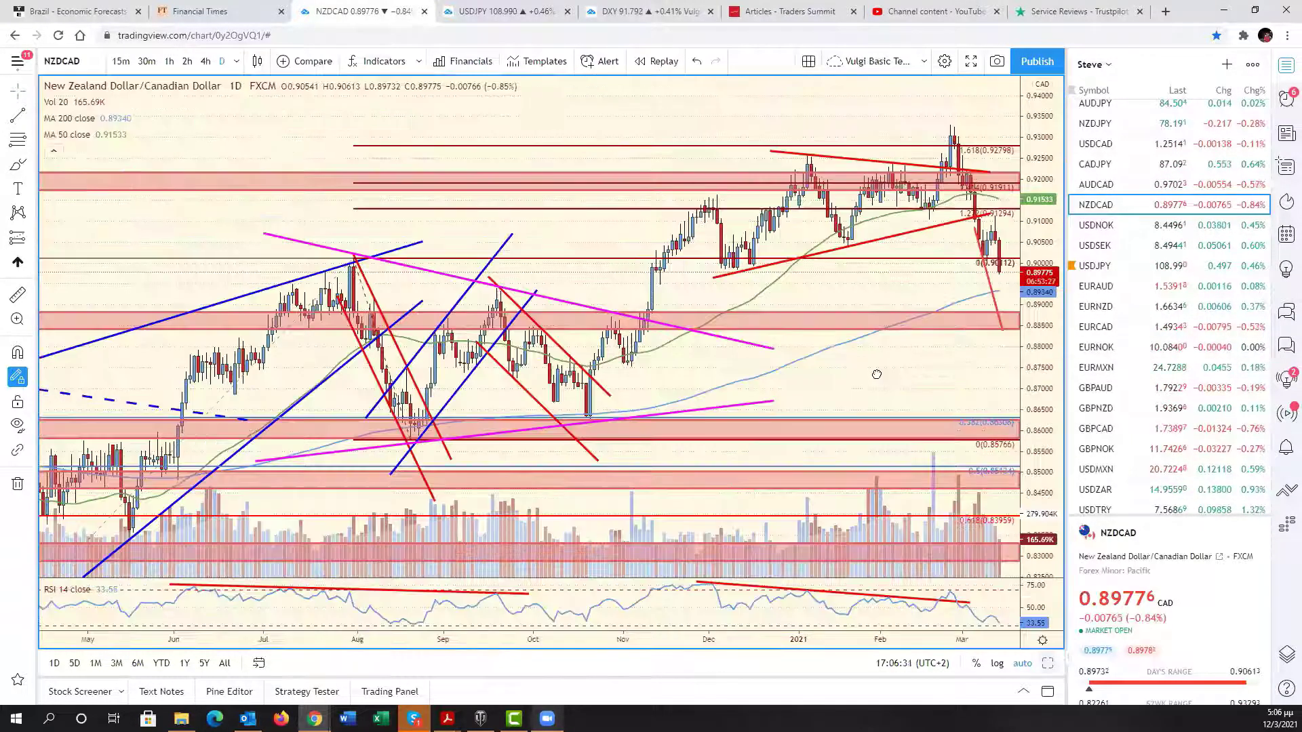
pyautogui.moveTo(952, 275); pyautogui.dragTo(905, 226)
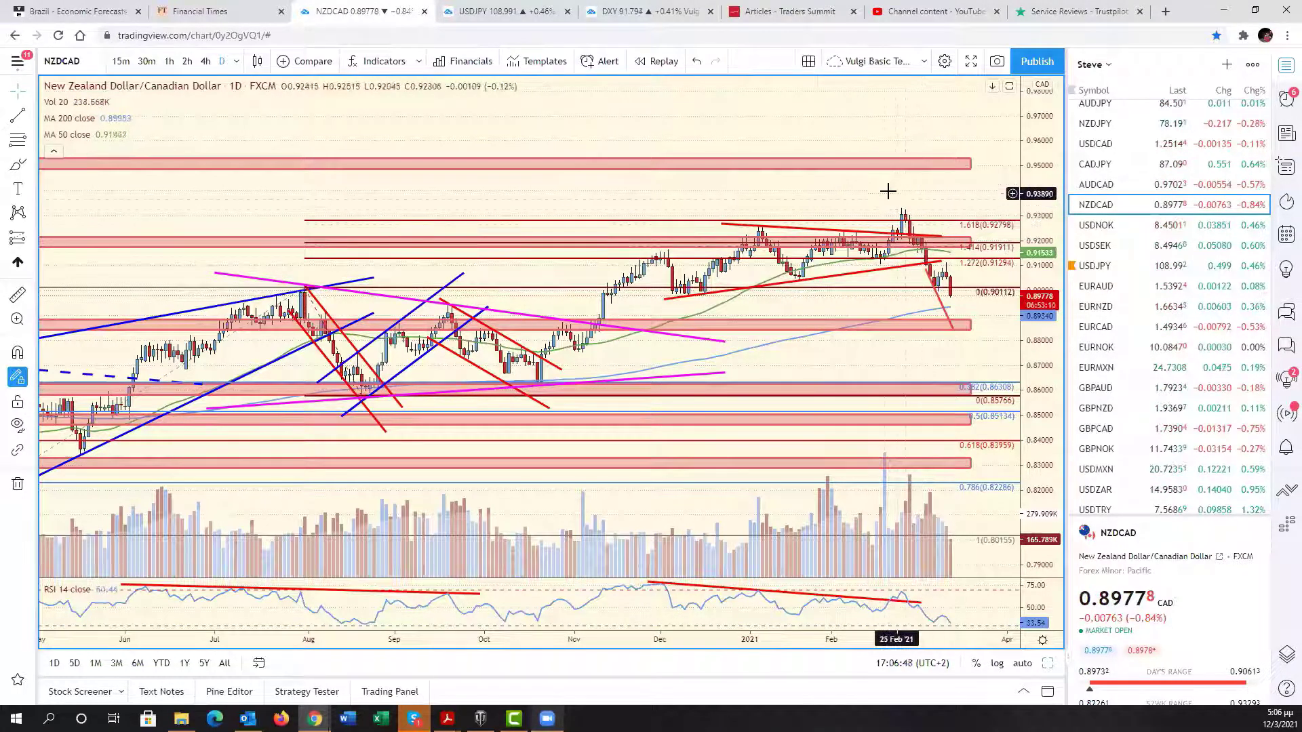
pyautogui.click(937, 263)
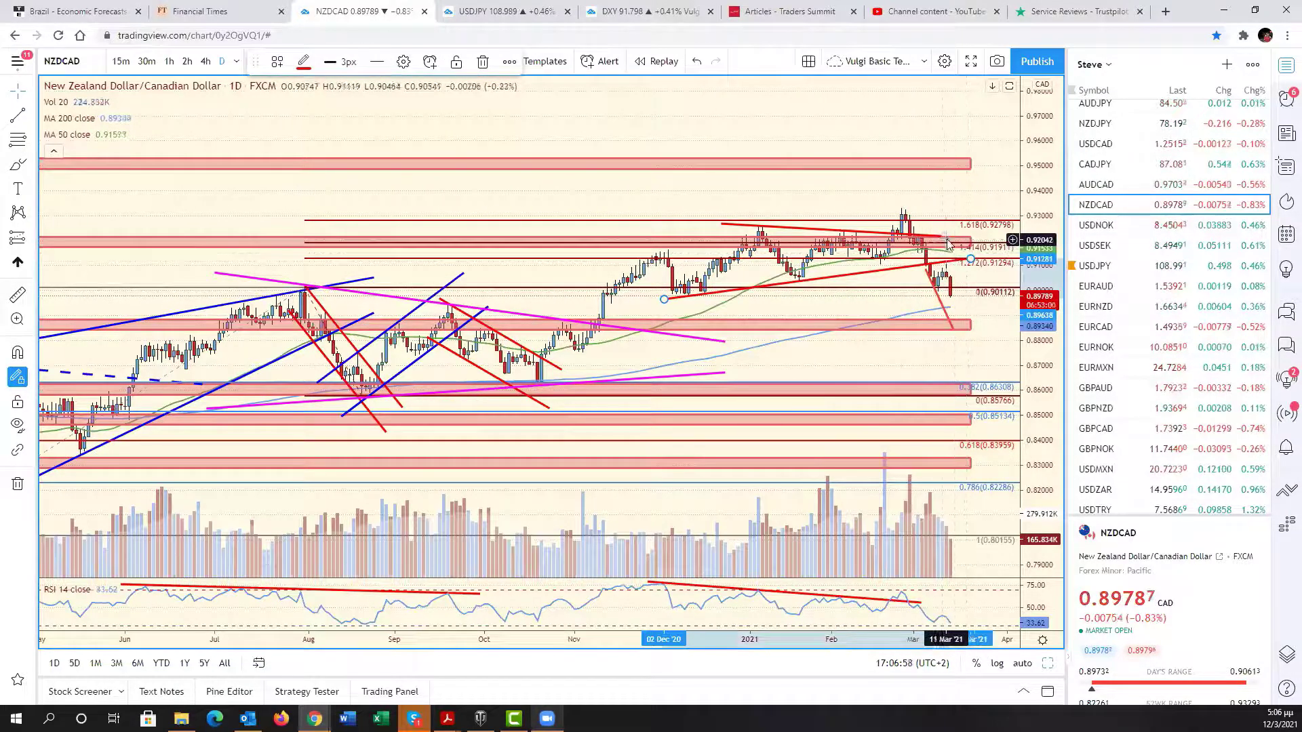
pyautogui.moveTo(943, 239); pyautogui.dragTo(974, 240)
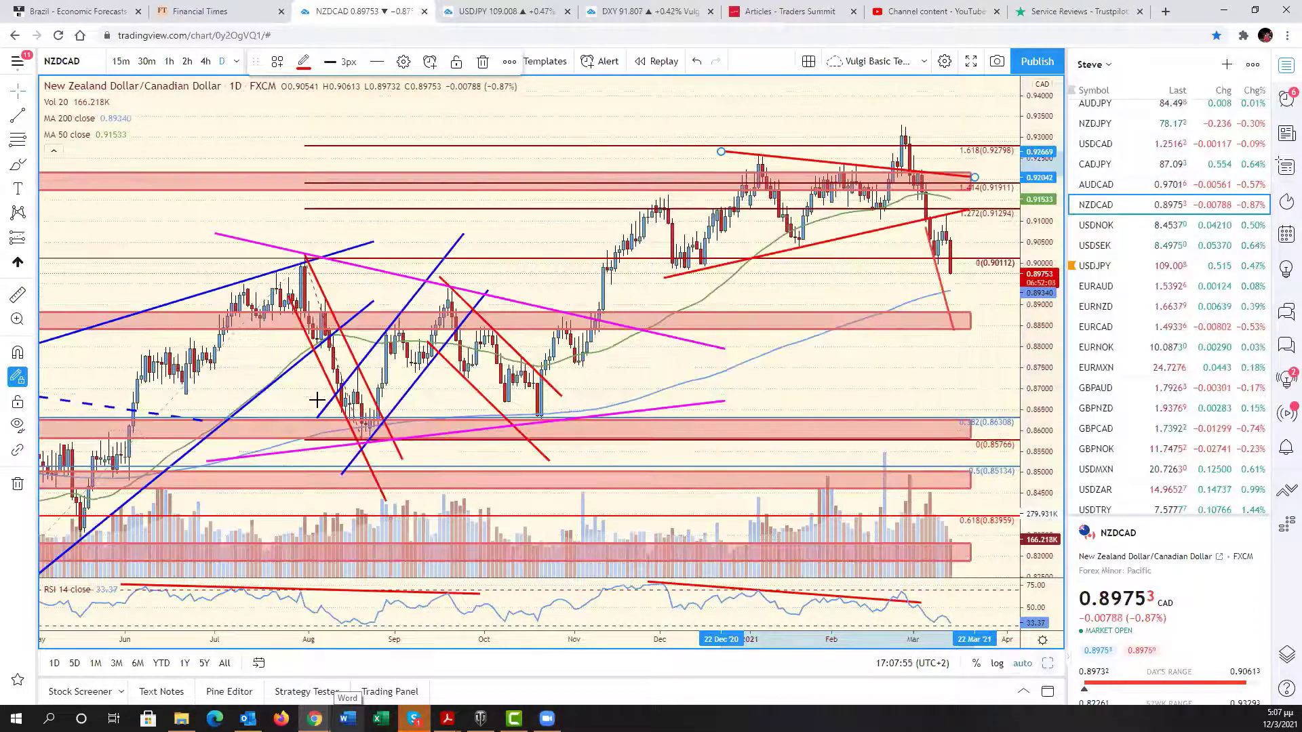
pyautogui.hotkey('alt', 'Return')
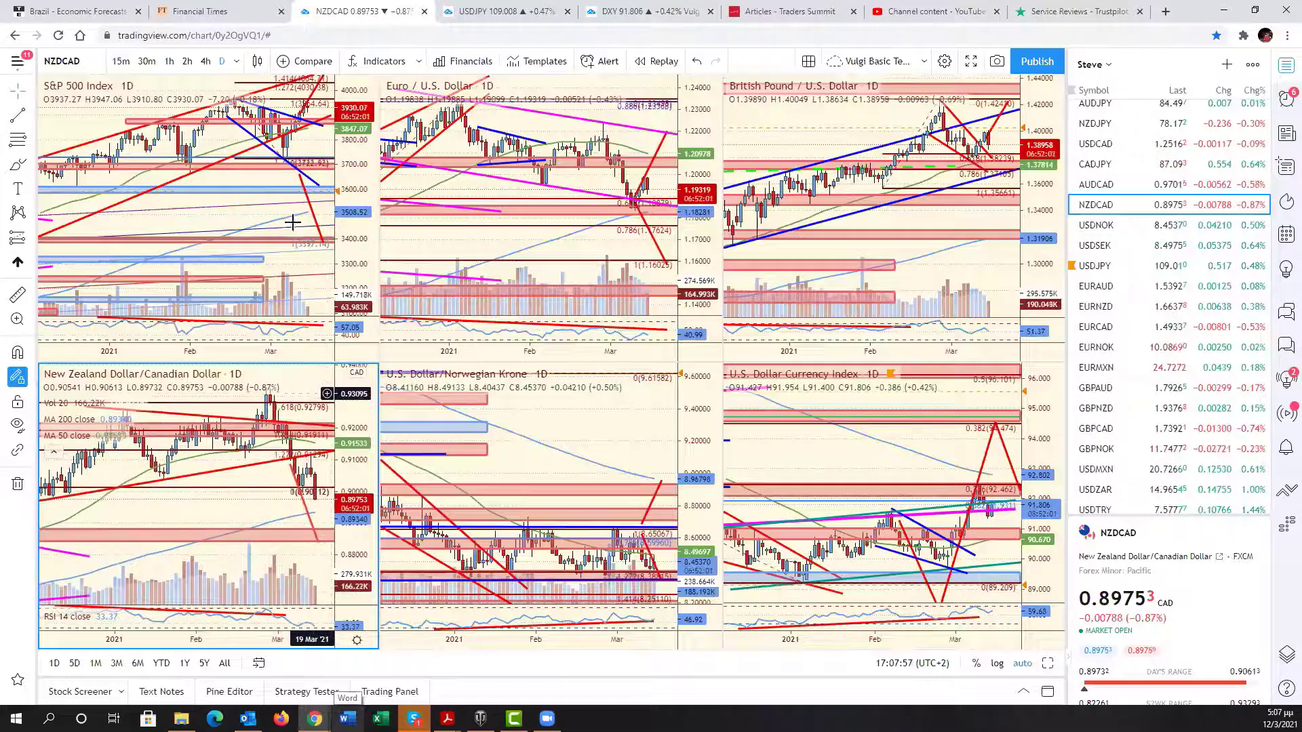
# Step: Load IWM into the top-left S&P 500 pane and show it full-size
pyautogui.click(292, 222)
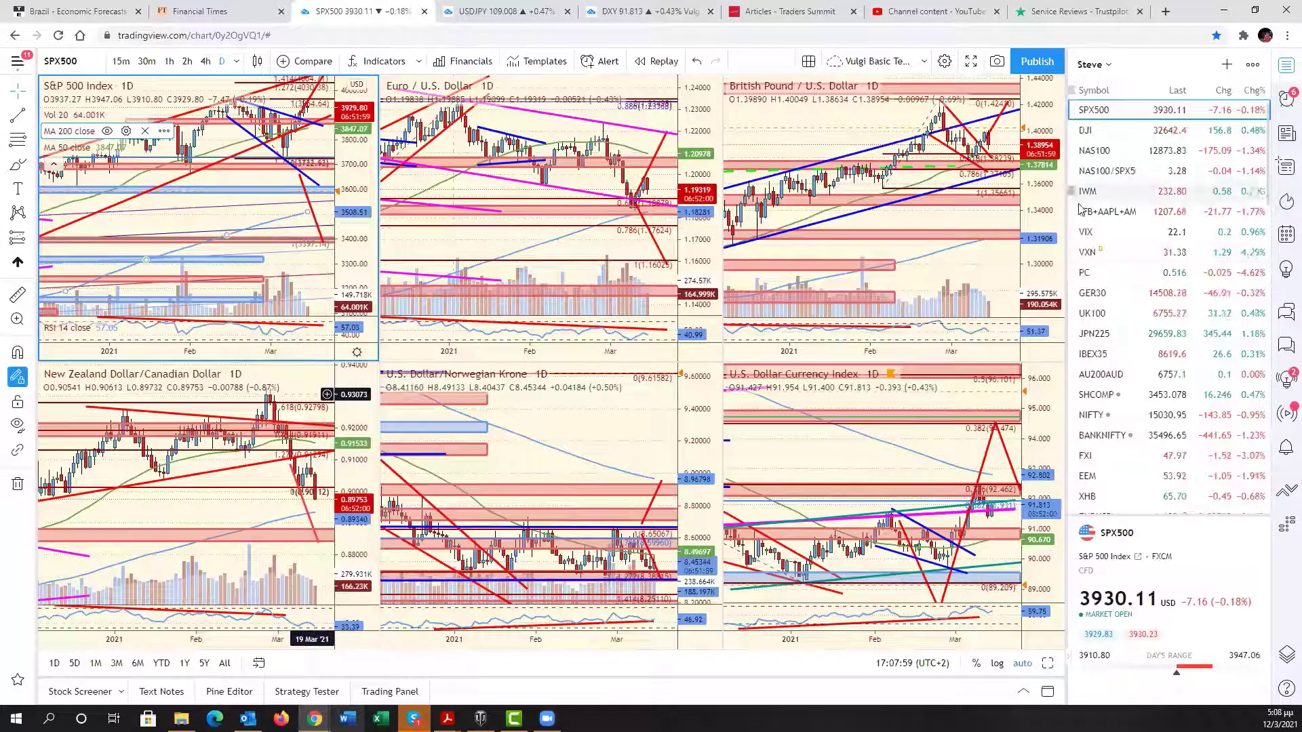
pyautogui.click(1141, 198)
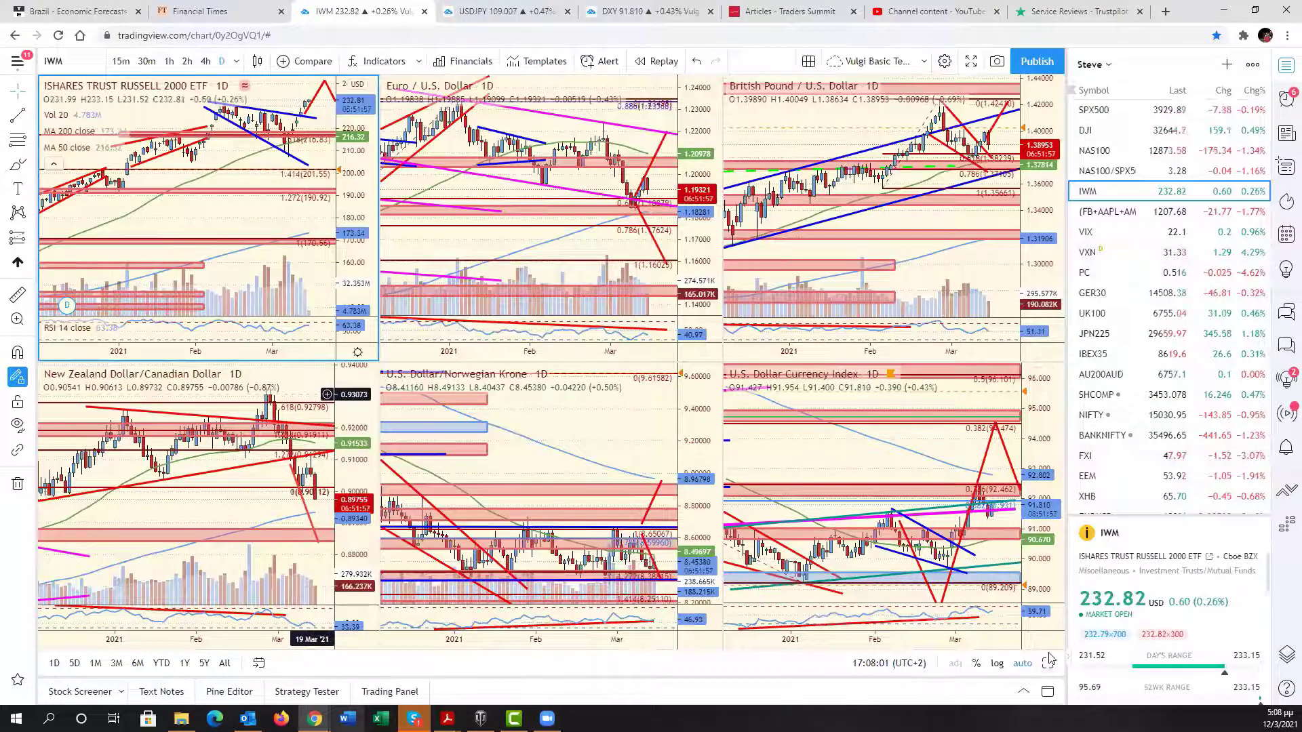
pyautogui.hotkey('alt', 'Return')
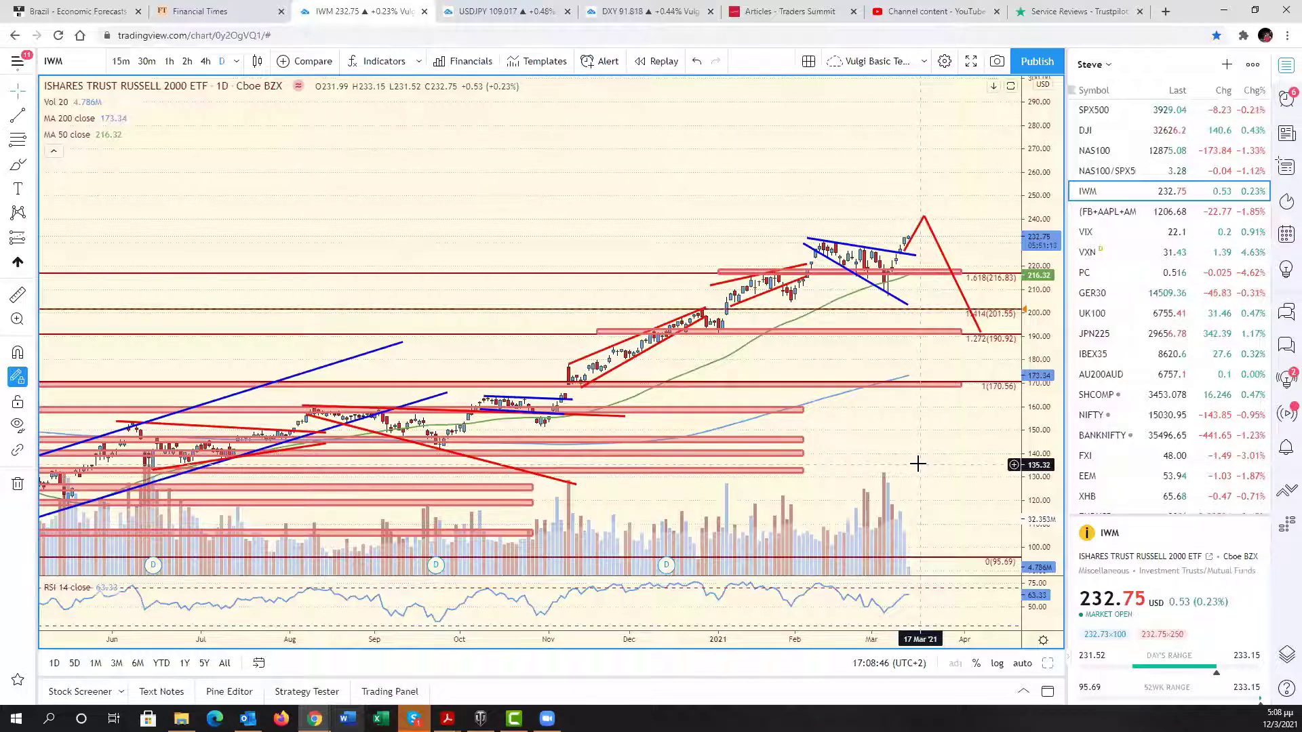
# Step: Delete the old Fibonacci drawing and, with Magnet on, draw new levels from 230.32 to 207.21
pyautogui.click(944, 314)
pyautogui.press('Delete')
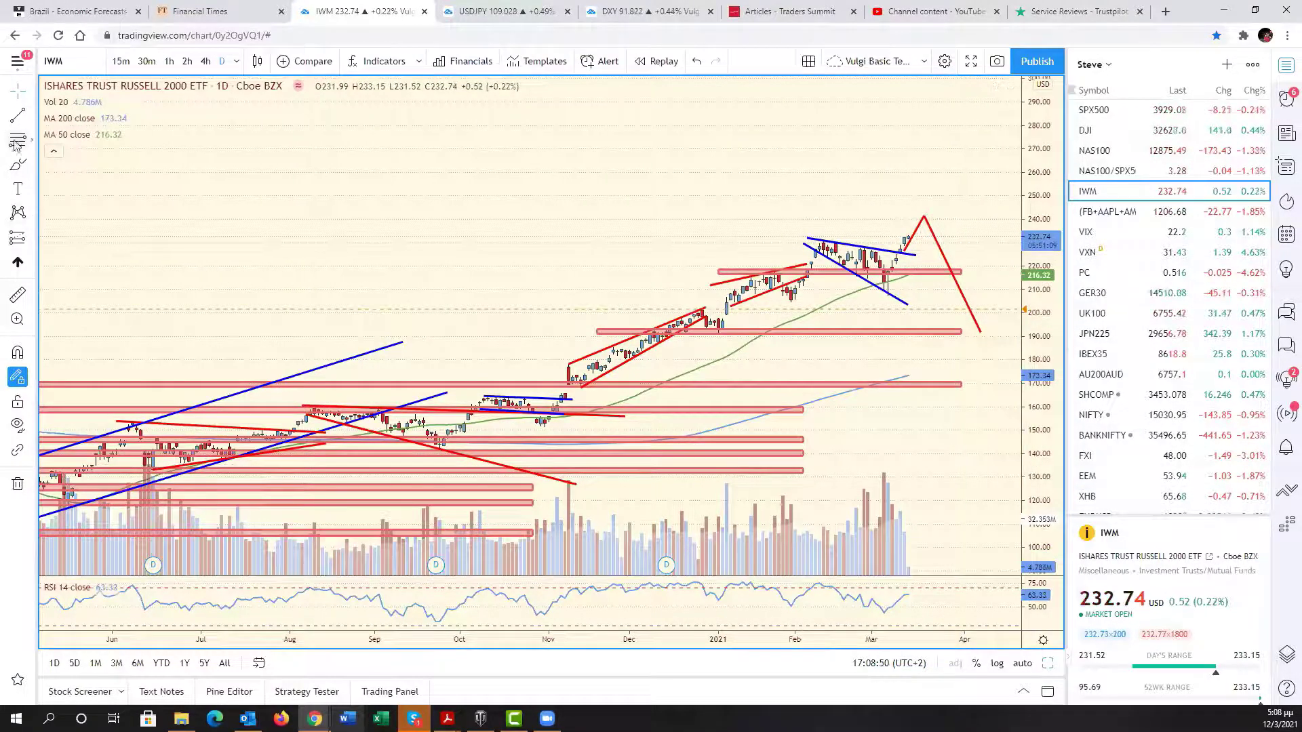
pyautogui.click(17, 352)
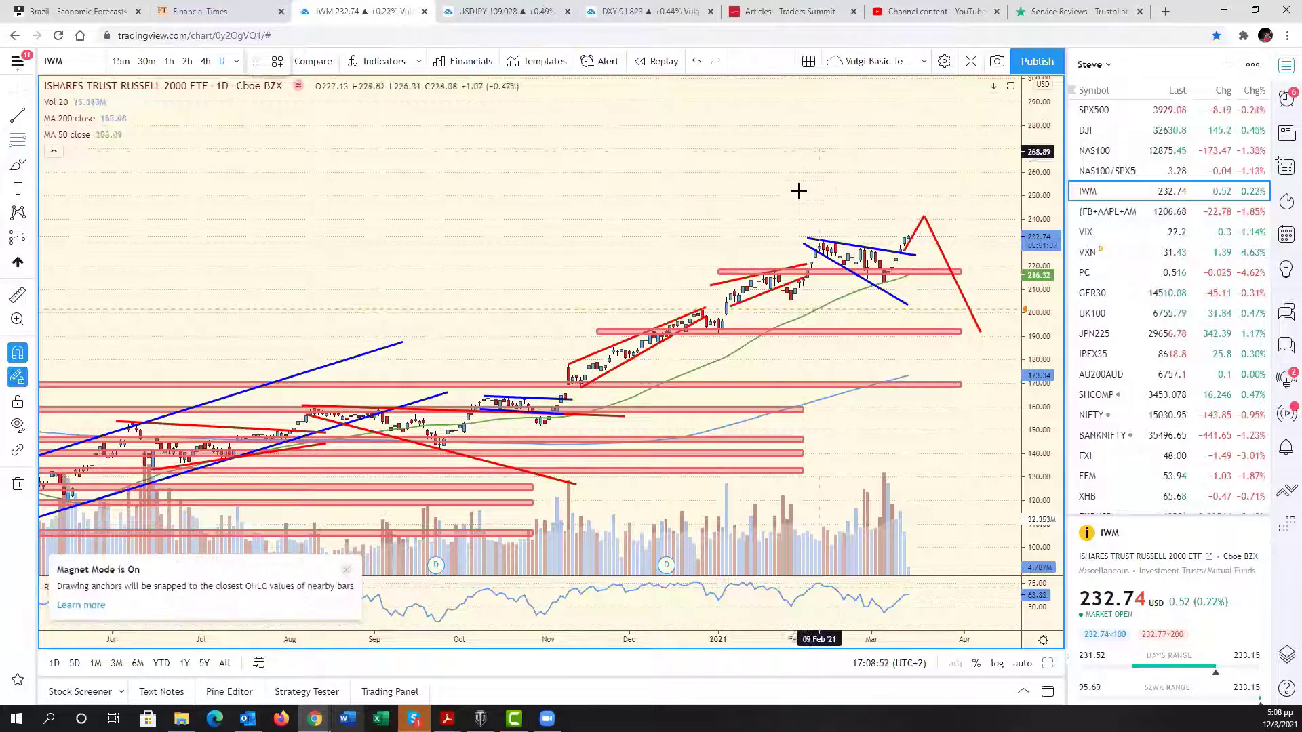
pyautogui.click(823, 231)
pyautogui.click(888, 295)
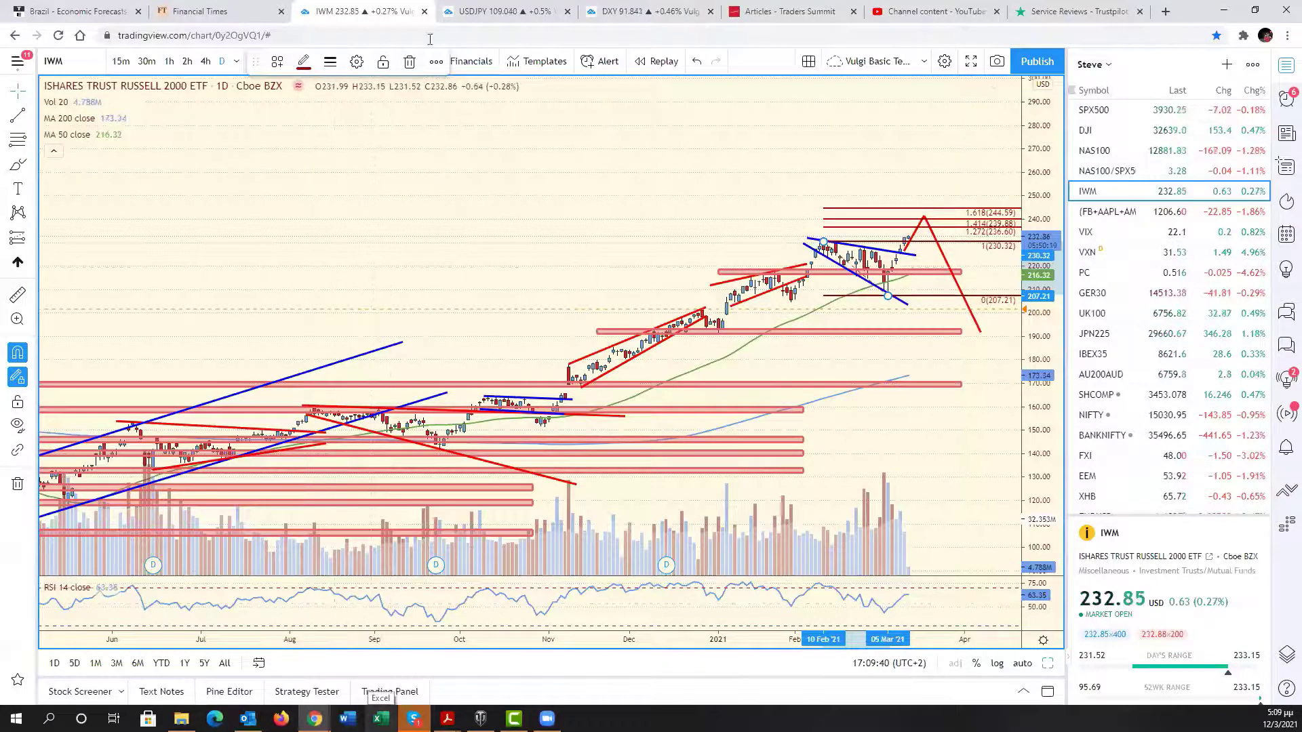
# Step: Load the IQ (iQIYI) symbol and zoom out to show its daily history since 2018
pyautogui.click(87, 58)
pyautogui.press('BackSpace')
pyautogui.press('Return')
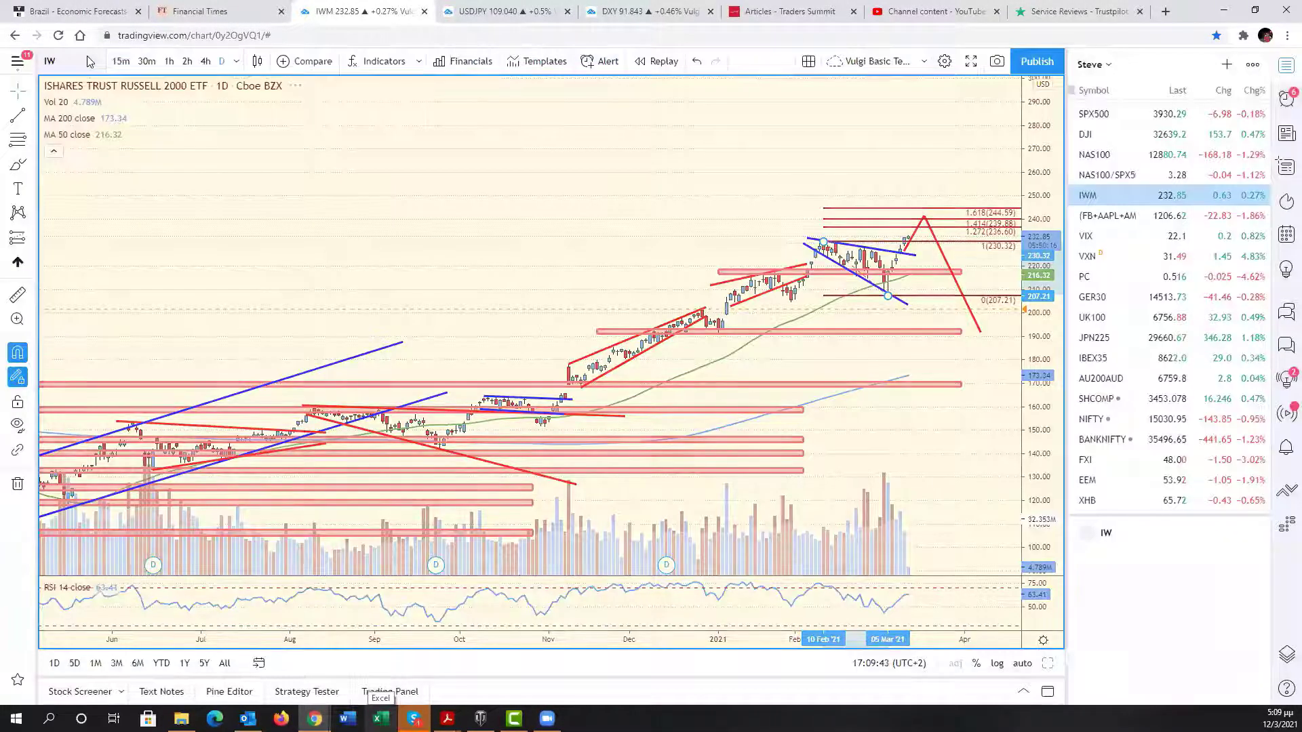
pyautogui.click(87, 61)
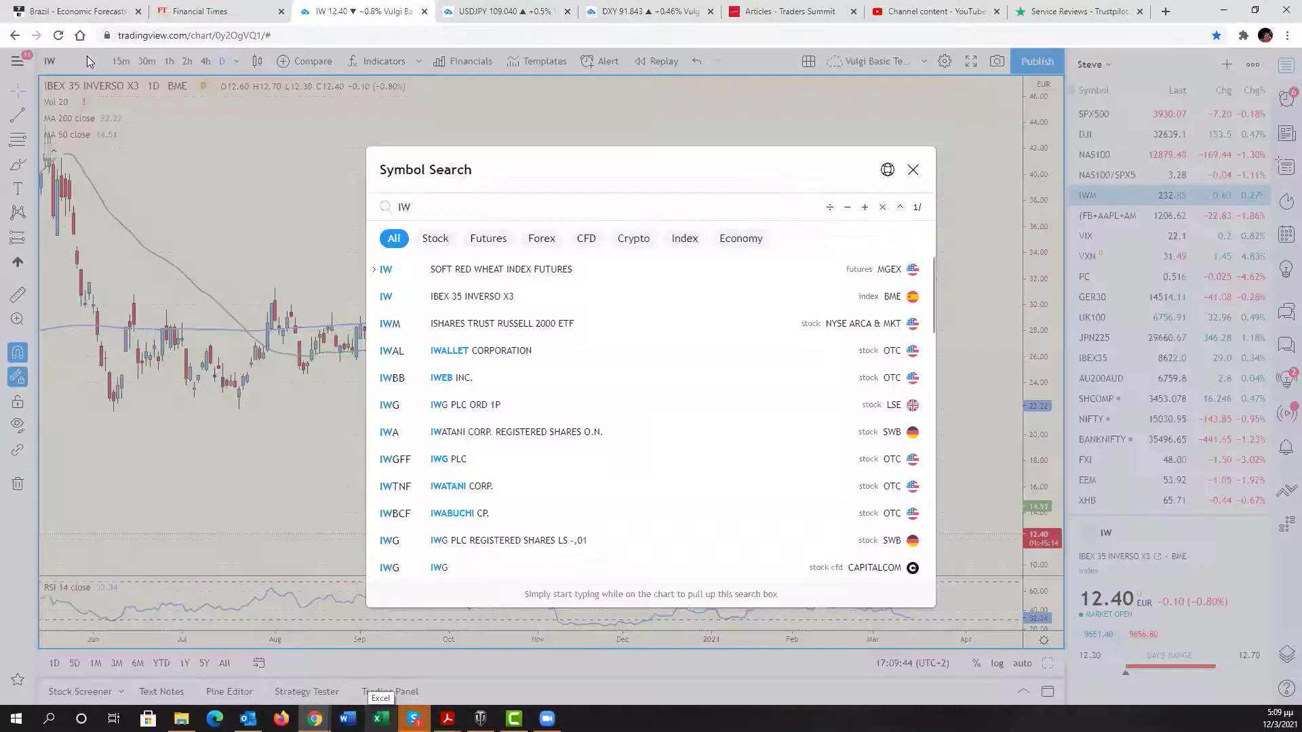
pyautogui.press('BackSpace')
pyautogui.write('Q')
pyautogui.press('Return')
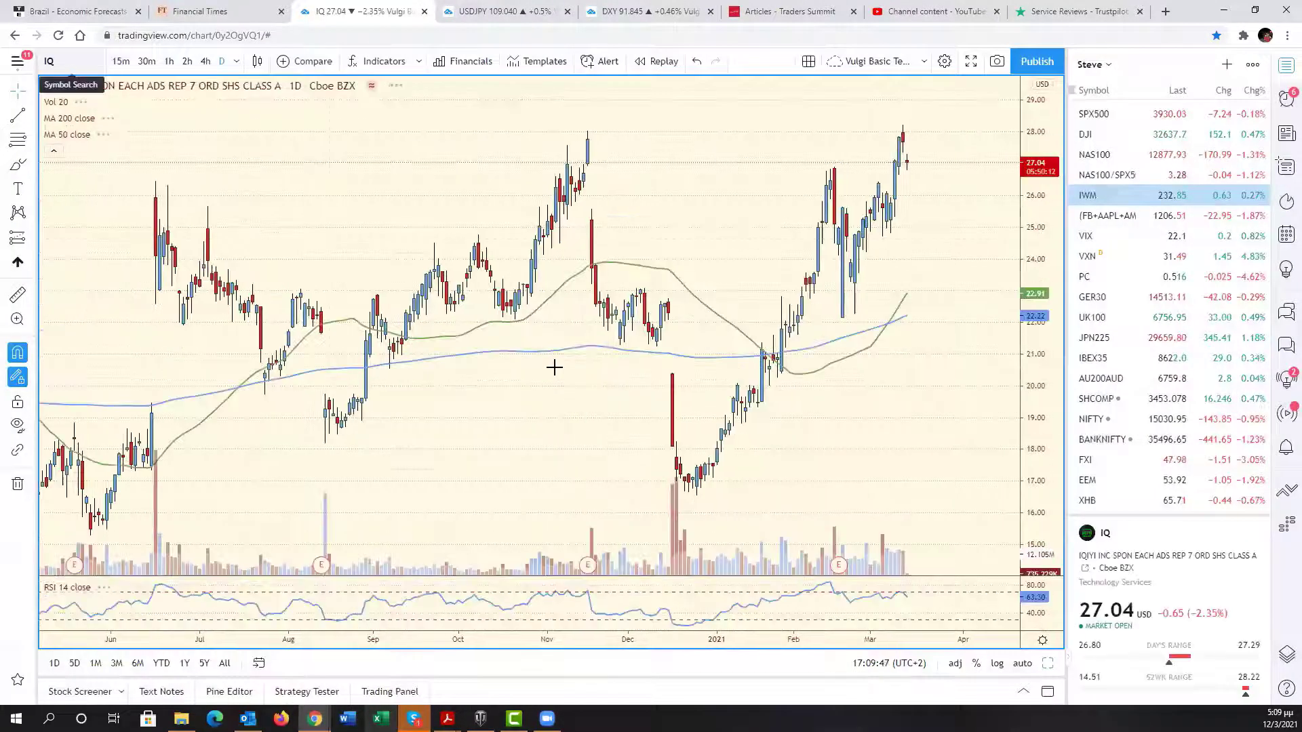
pyautogui.scroll(-8, 555, 367)
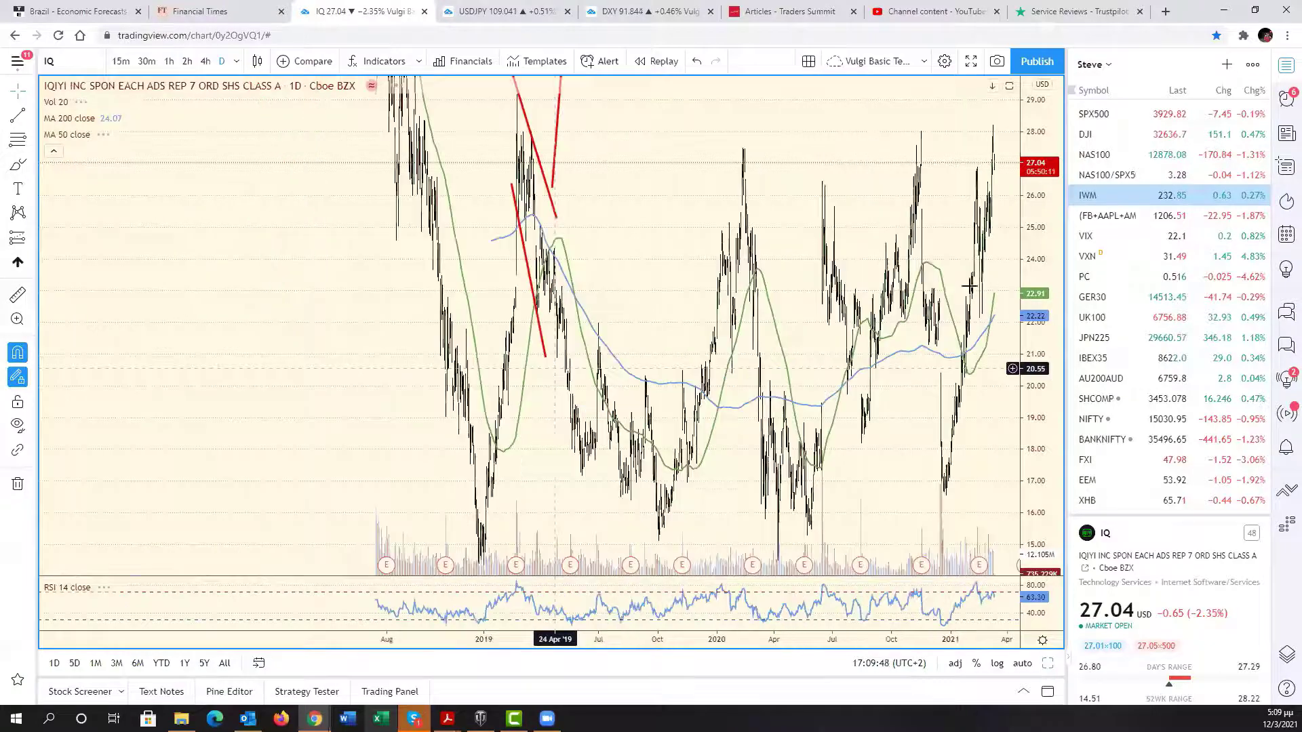
pyautogui.scroll(-5, 969, 288)
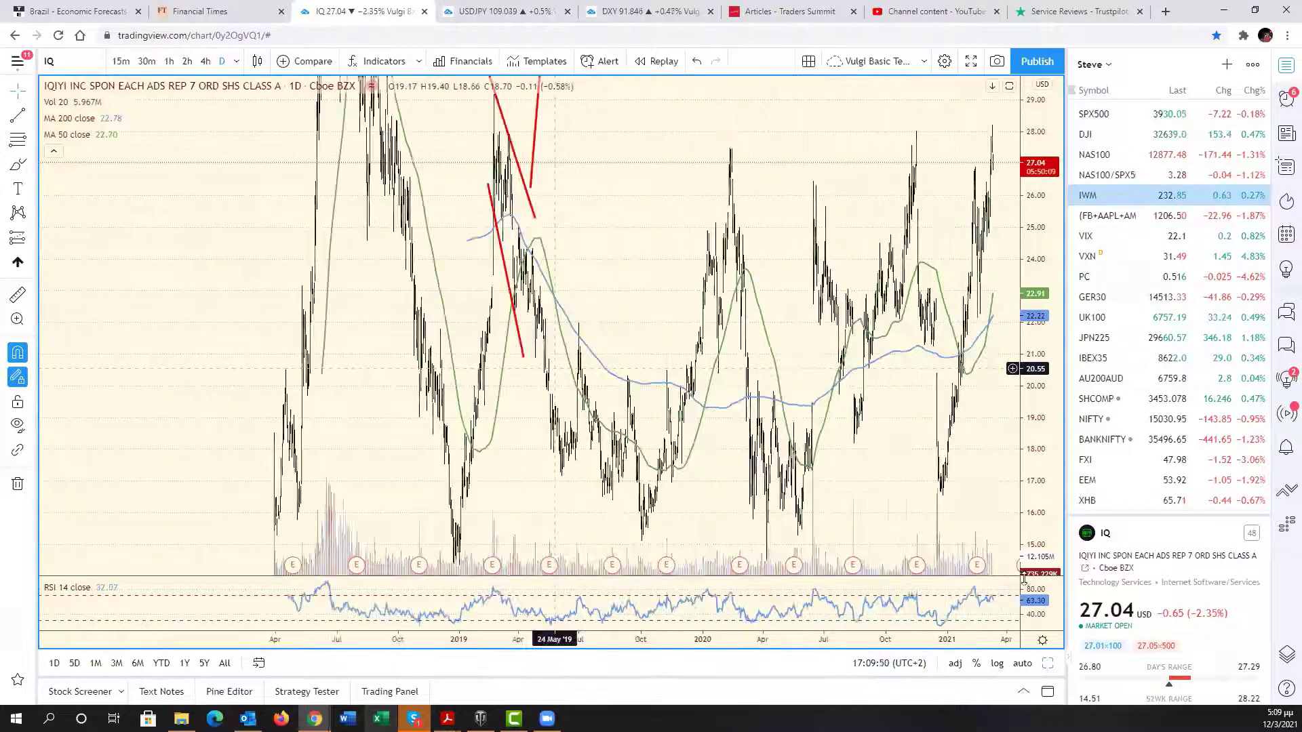
pyautogui.scroll(-5, 861, 485)
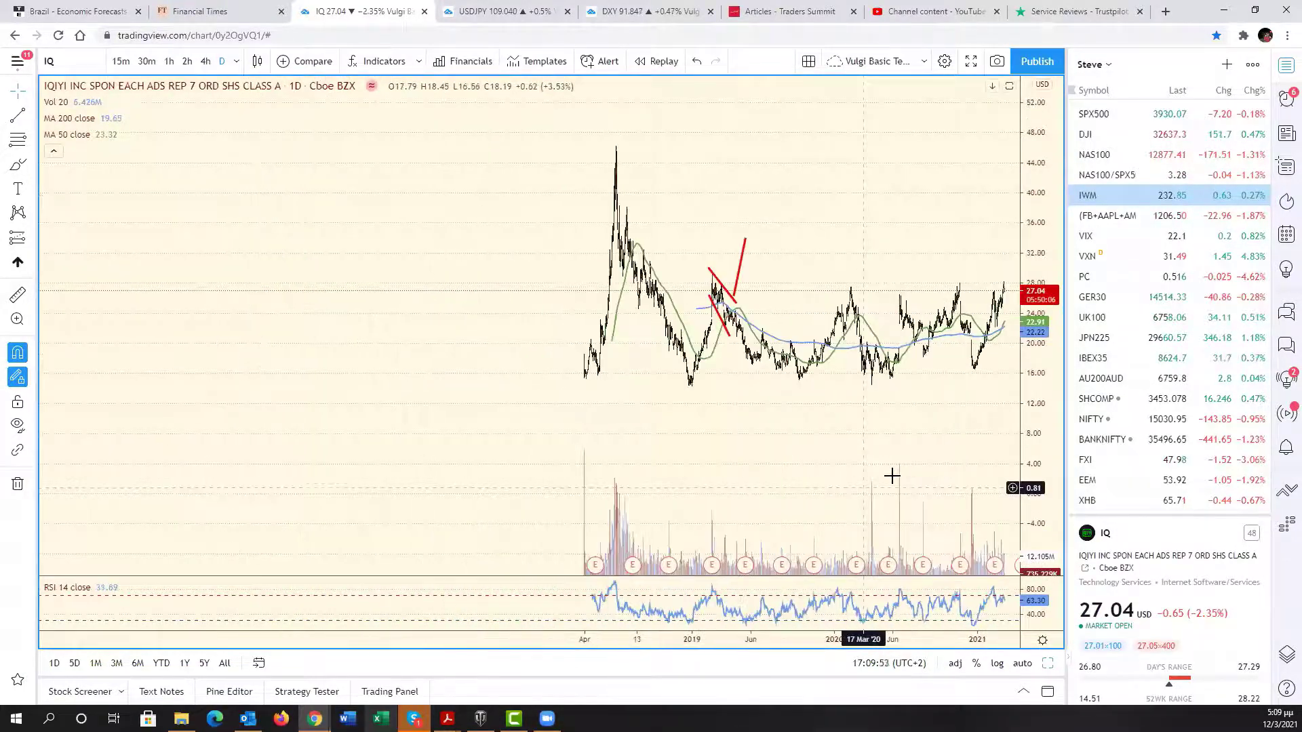
pyautogui.scroll(5, 852, 473)
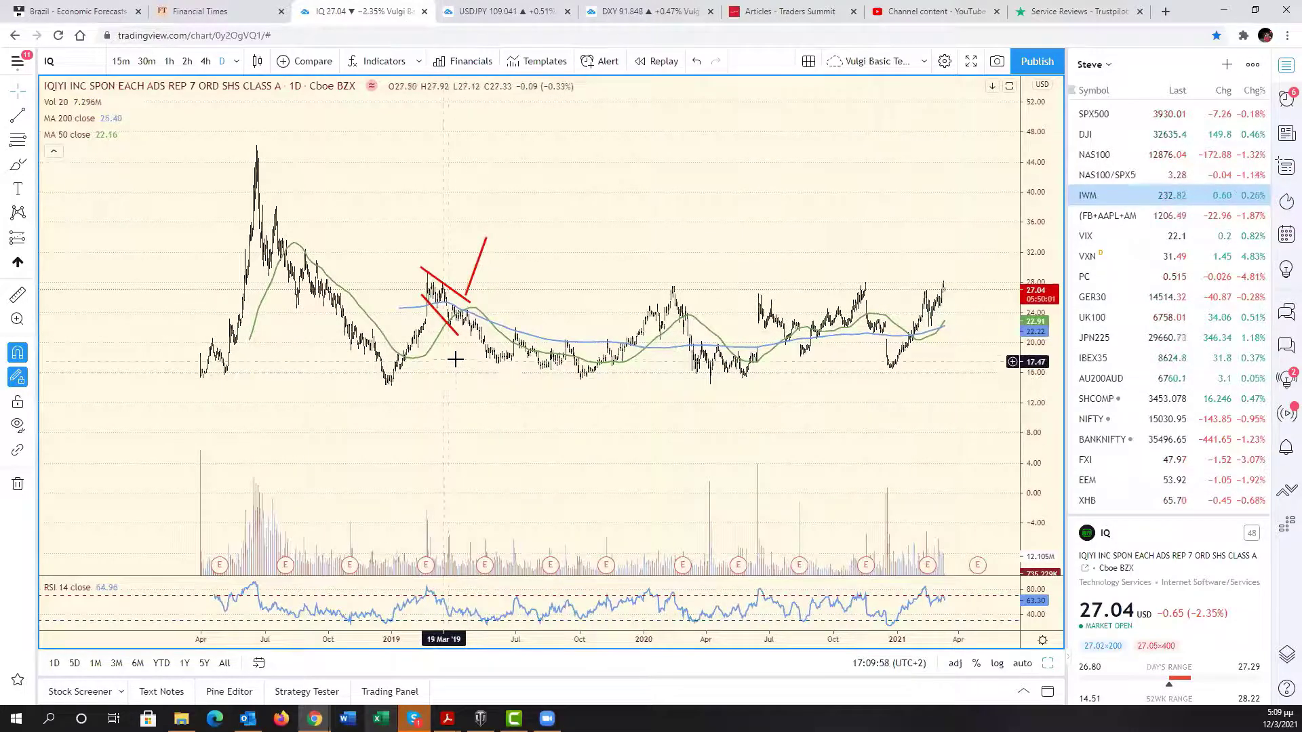
pyautogui.scroll(-3, 452, 363)
pyautogui.scroll(5, 451, 363)
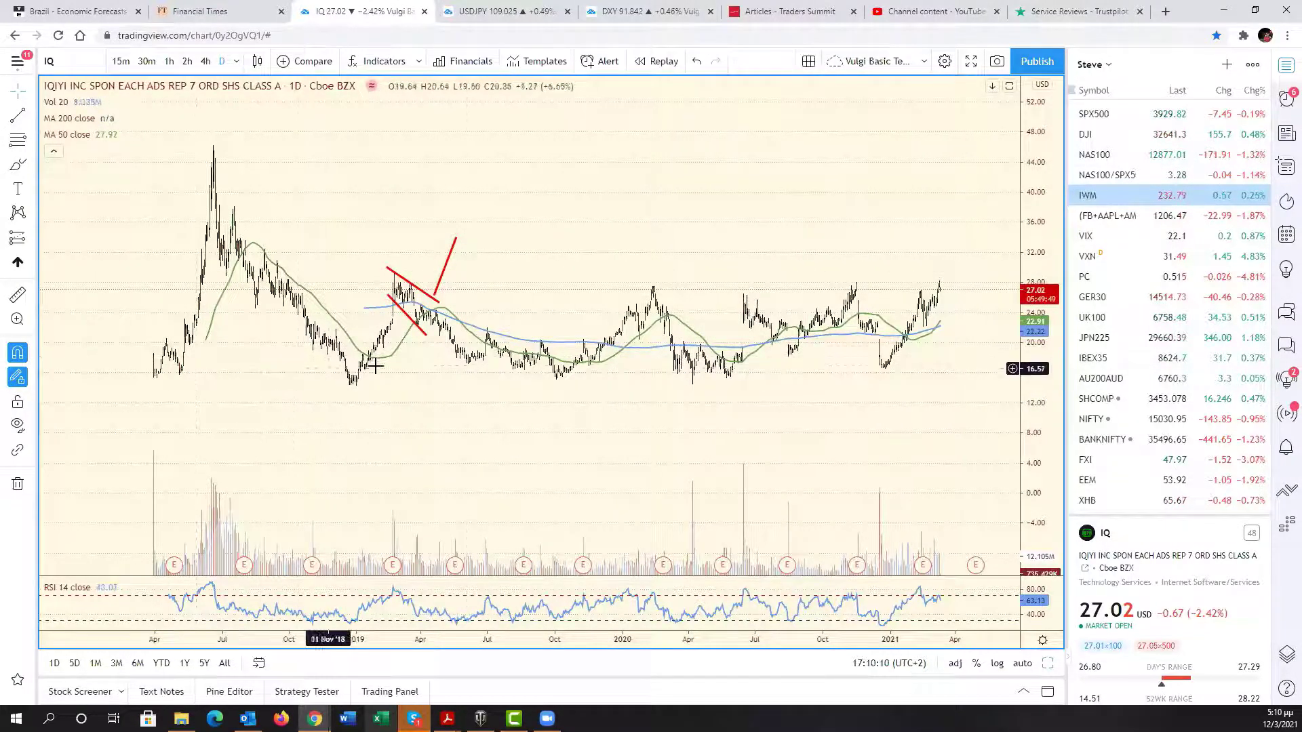
# Step: Draw red rectangle zones for resistance around 27–28 and support near 14–15
pyautogui.click(33, 167)
pyautogui.click(102, 250)
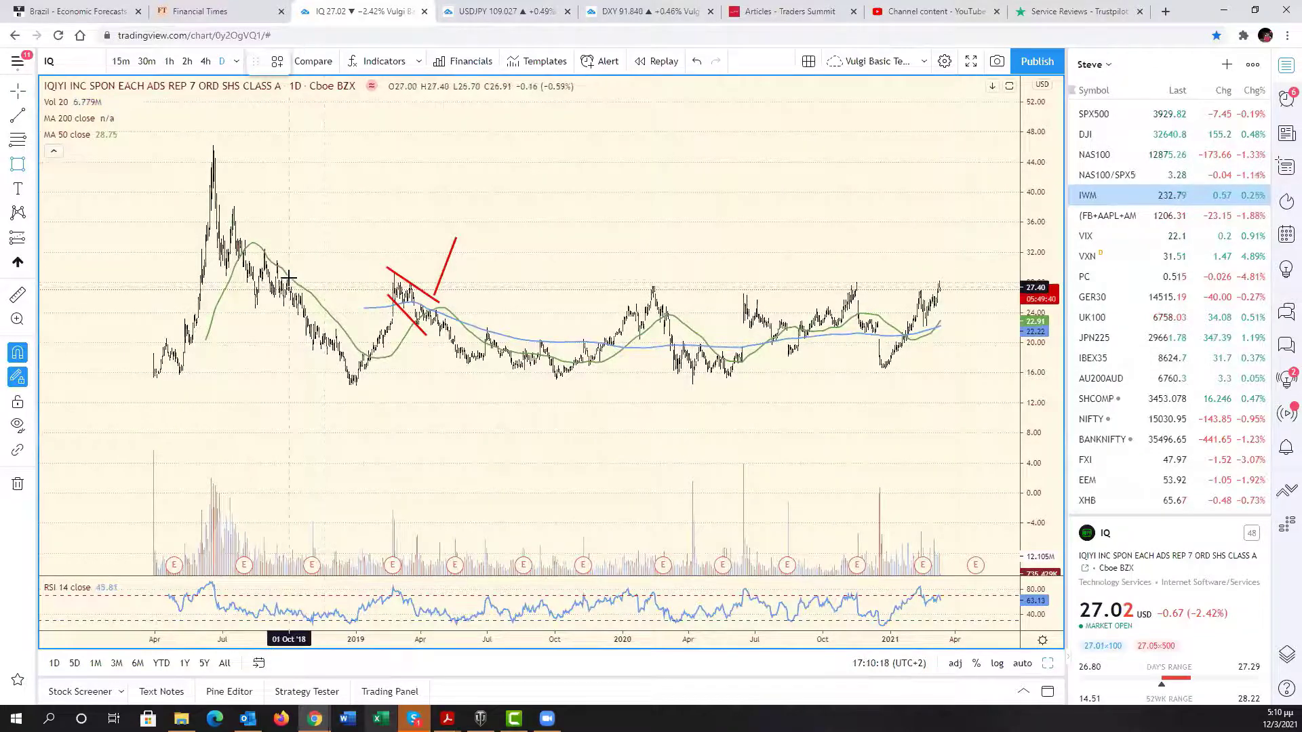
pyautogui.moveTo(288, 278)
pyautogui.mouseDown()
pyautogui.moveTo(881, 334)
pyautogui.moveTo(1003, 299)
pyautogui.moveTo(1001, 287)
pyautogui.mouseUp()
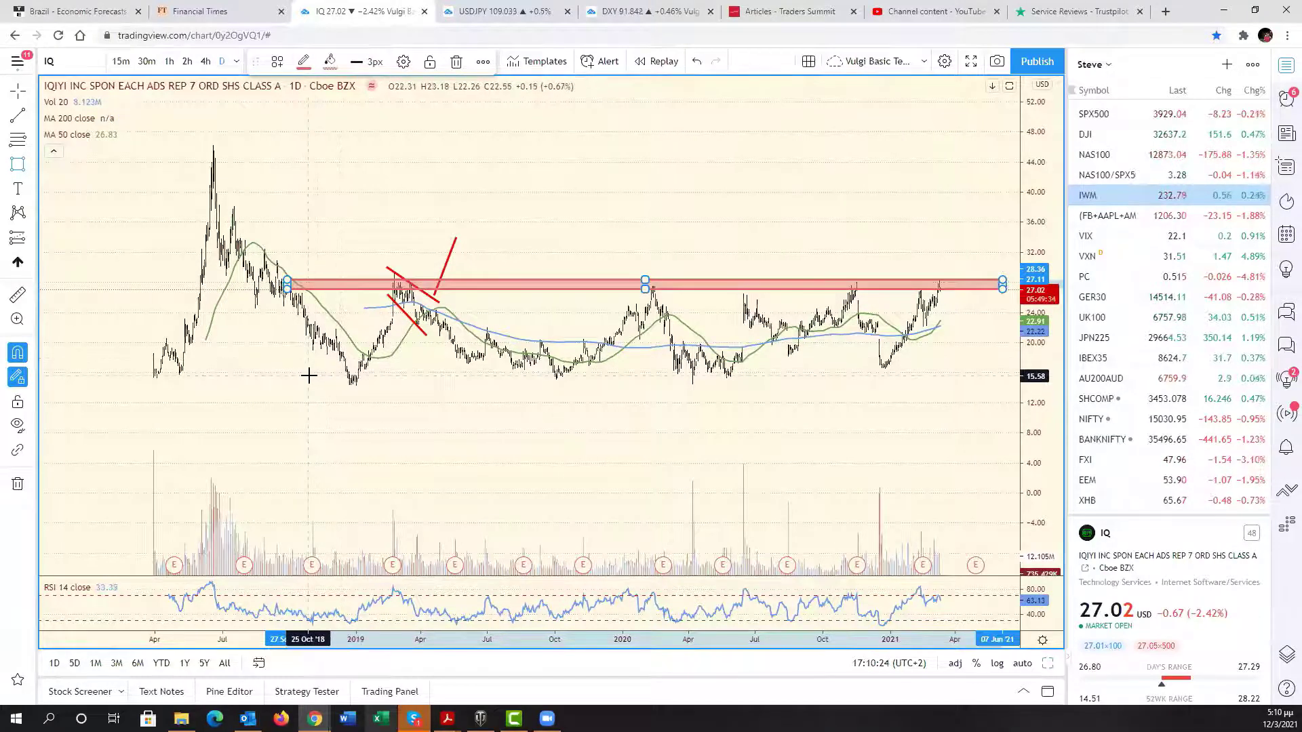
pyautogui.moveTo(309, 376)
pyautogui.mouseDown()
pyautogui.moveTo(532, 399)
pyautogui.moveTo(965, 402)
pyautogui.moveTo(1003, 384)
pyautogui.mouseUp()
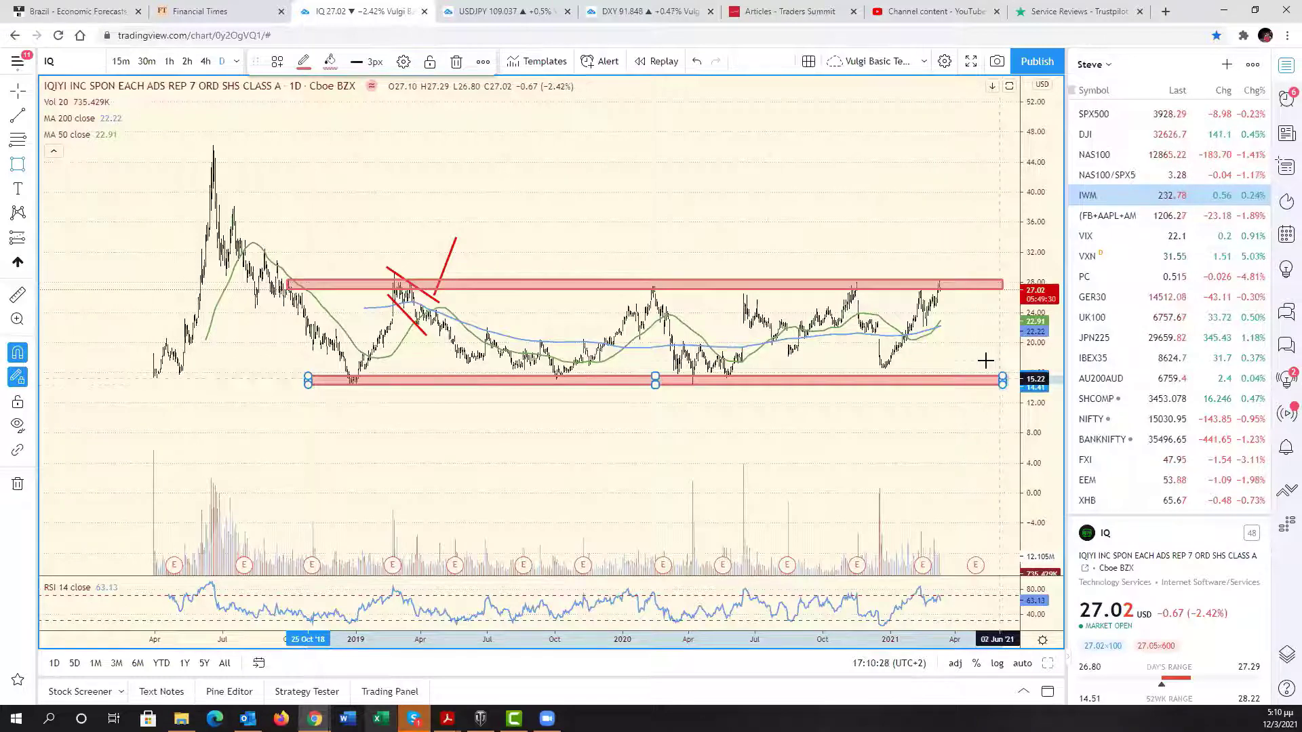
# Step: Delete the two old red diagonal lines near the 2019 peak
pyautogui.click(985, 360)
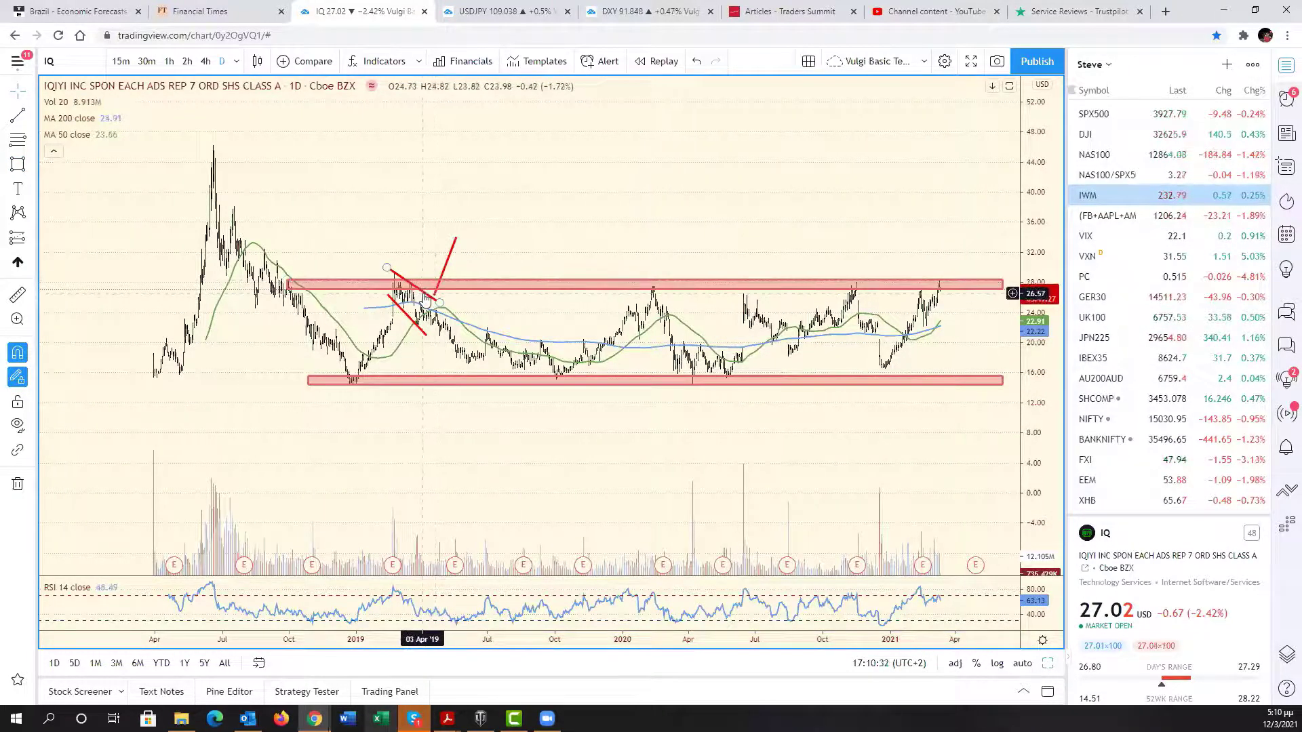
pyautogui.click(423, 292)
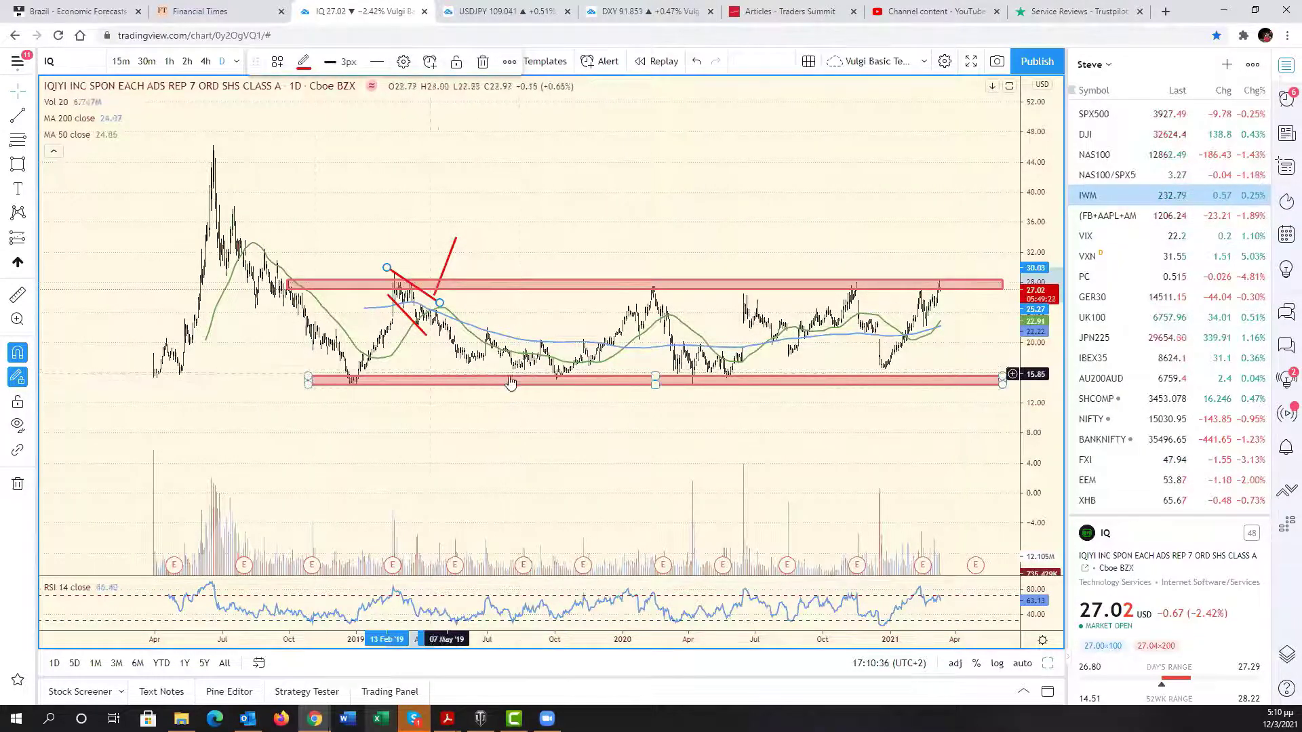
pyautogui.press('Delete')
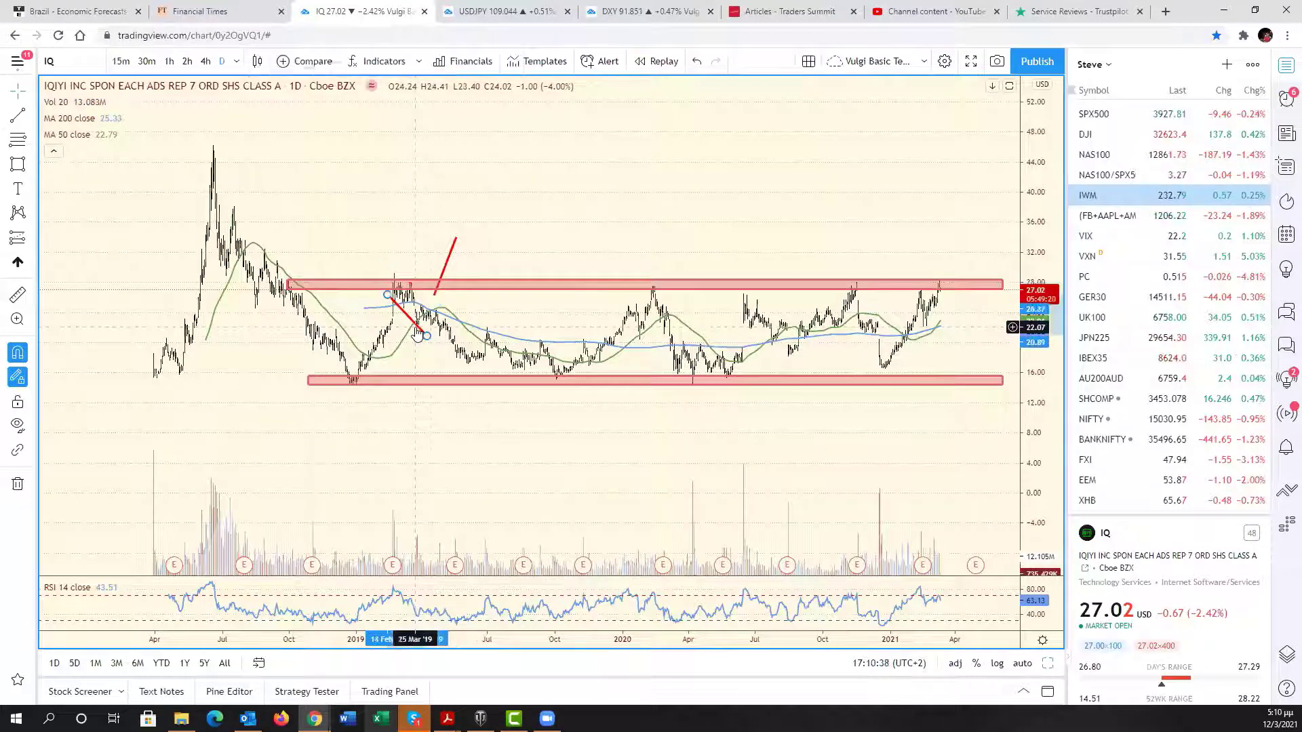
pyautogui.click(418, 334)
pyautogui.press('Delete')
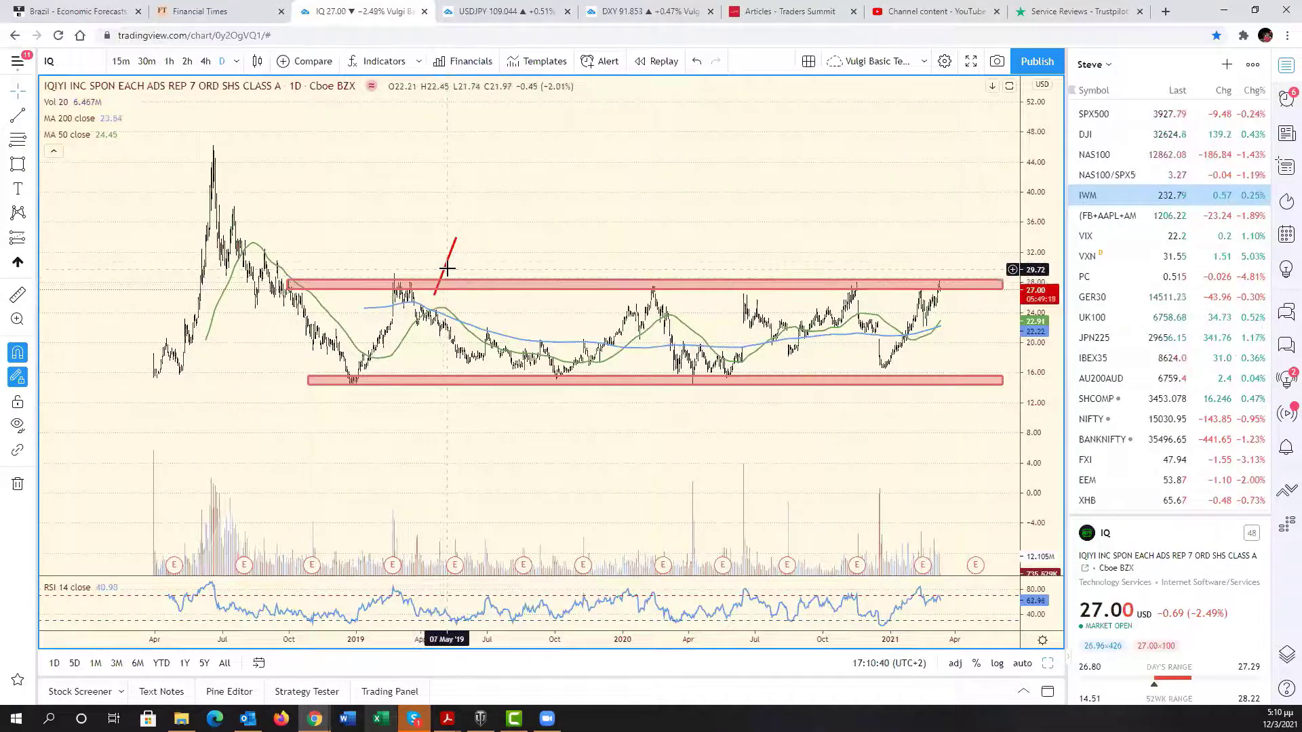
# Step: Move the upward red line to the latest bar and draw a downward scenario line toward 20
pyautogui.moveTo(446, 269)
pyautogui.mouseDown()
pyautogui.moveTo(795, 290)
pyautogui.moveTo(960, 262)
pyautogui.moveTo(979, 232)
pyautogui.mouseUp()
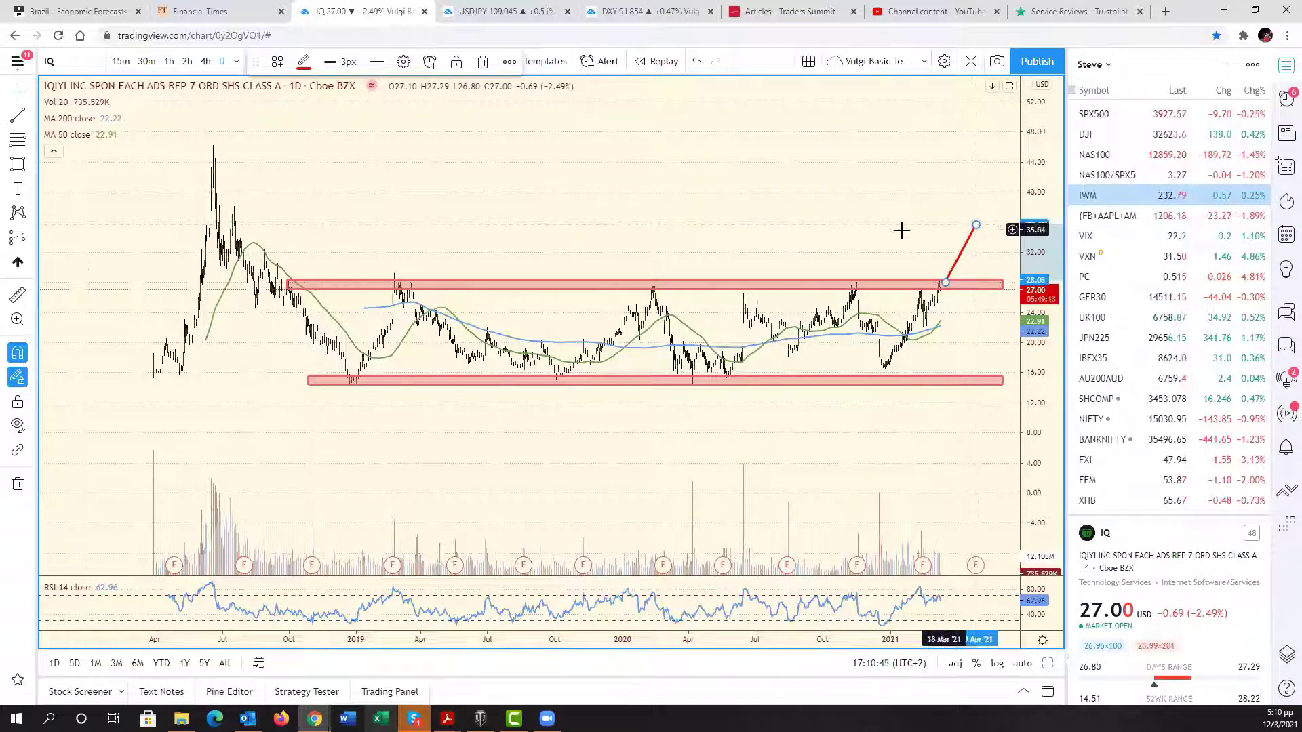
pyautogui.click(19, 117)
pyautogui.click(966, 311)
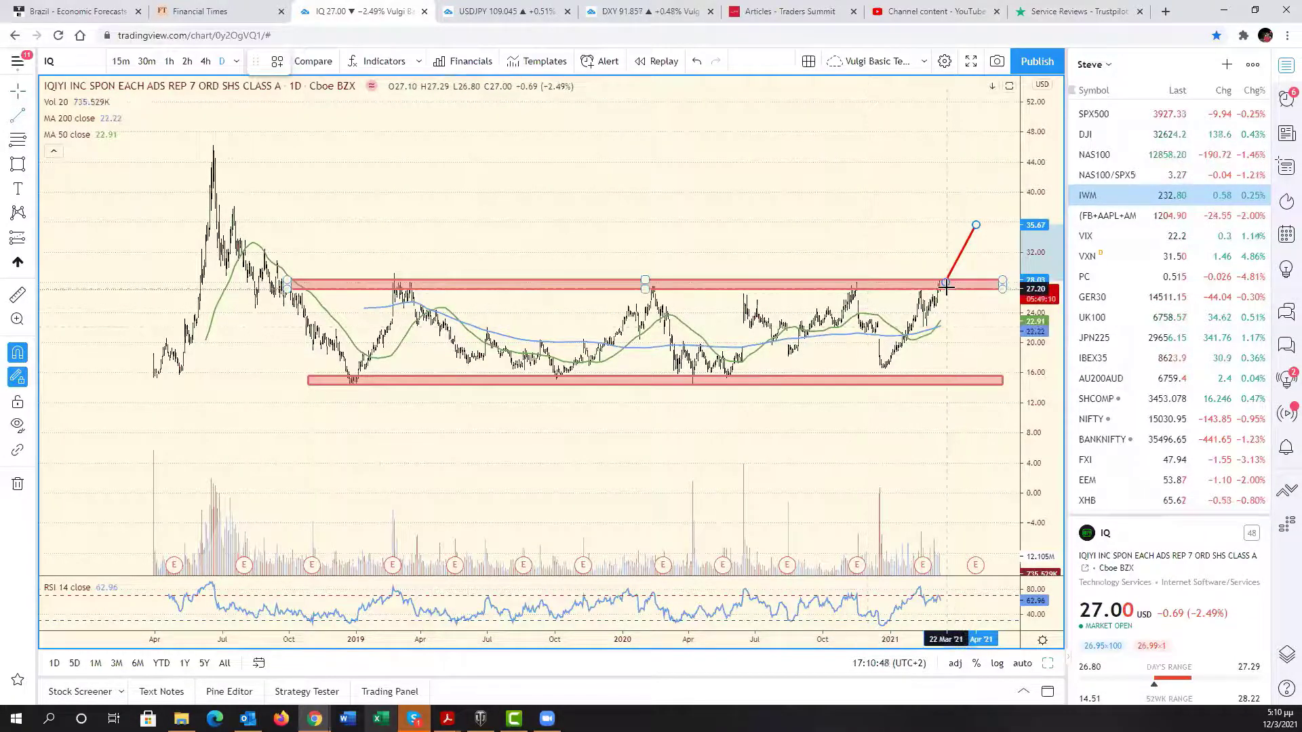
pyautogui.click(975, 337)
pyautogui.click(983, 313)
pyautogui.scroll(3, 782, 369)
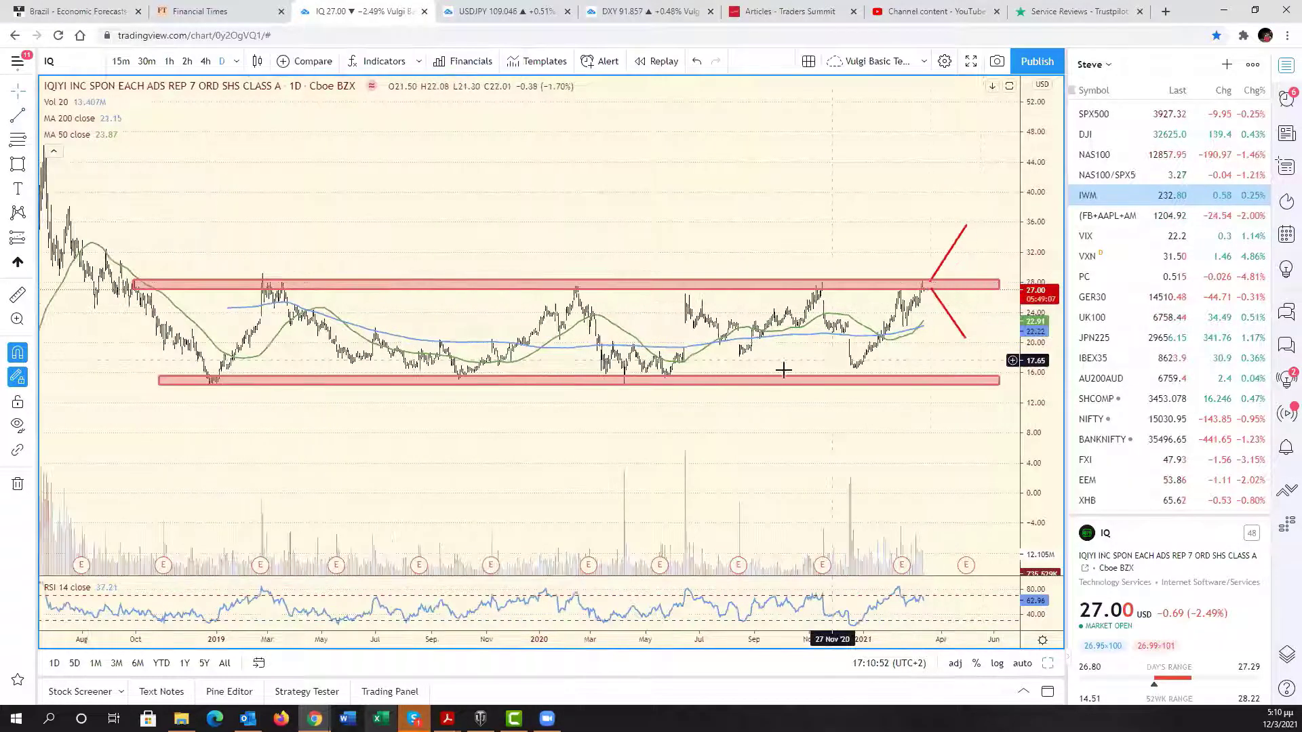
pyautogui.scroll(-3, 681, 349)
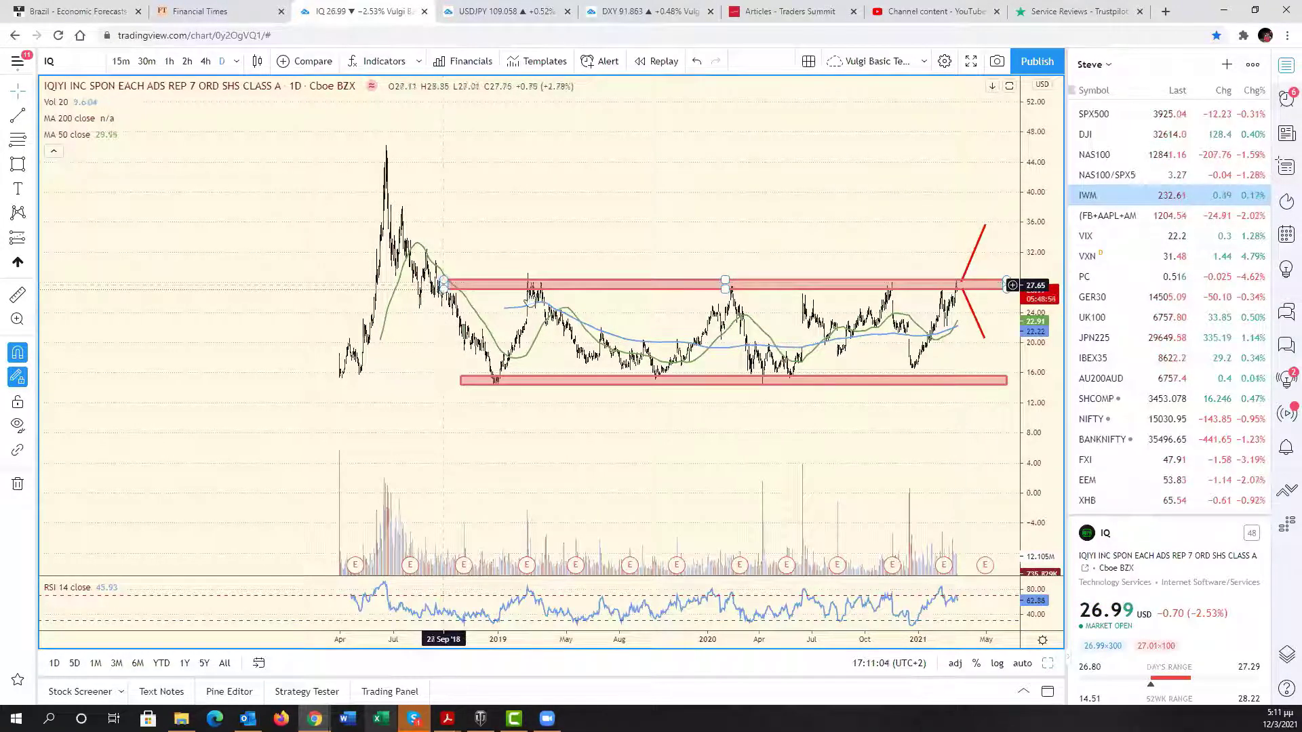
pyautogui.scroll(4, 810, 362)
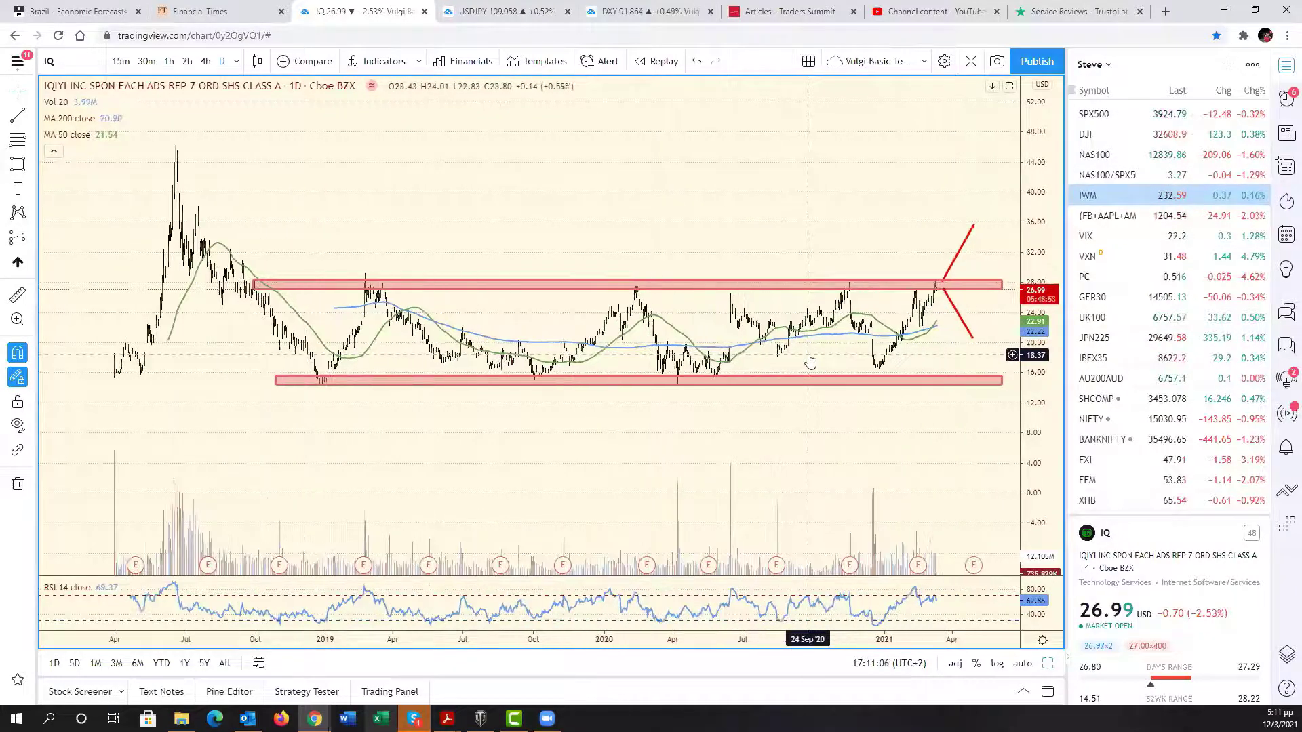
pyautogui.scroll(2, 810, 362)
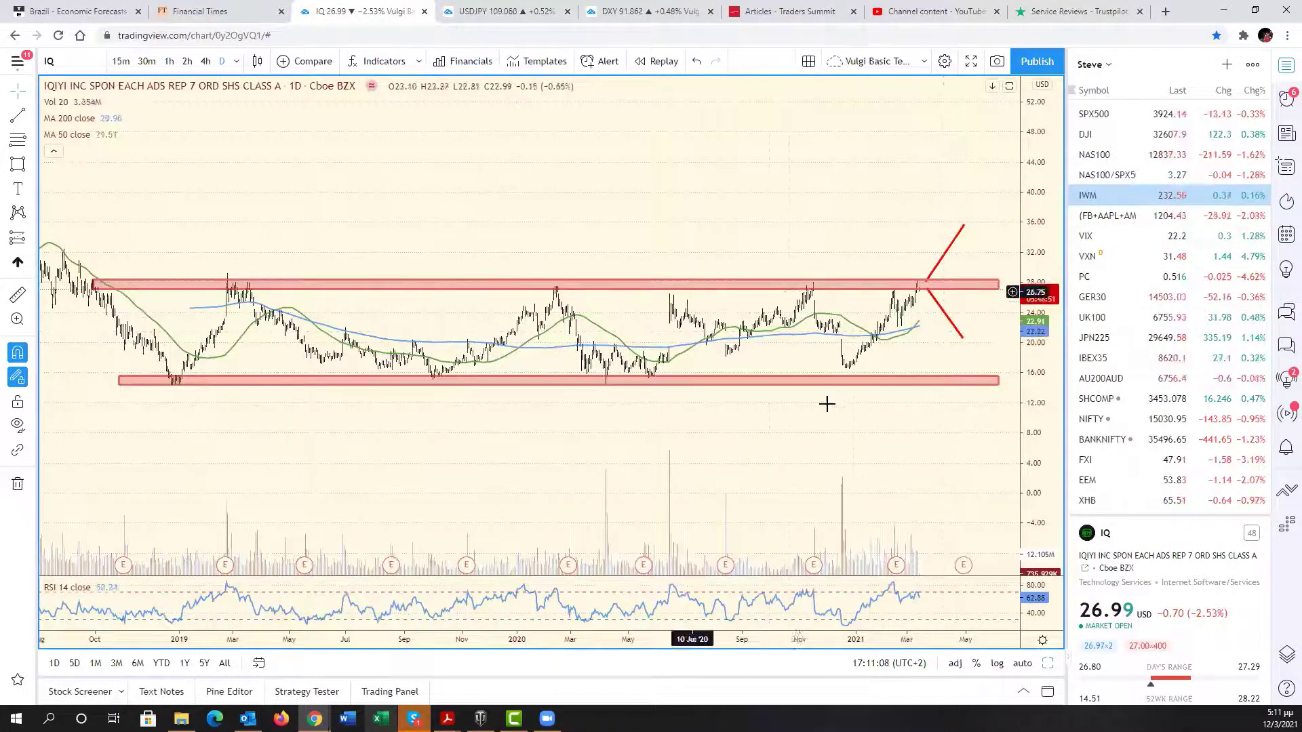
pyautogui.scroll(-3, 811, 410)
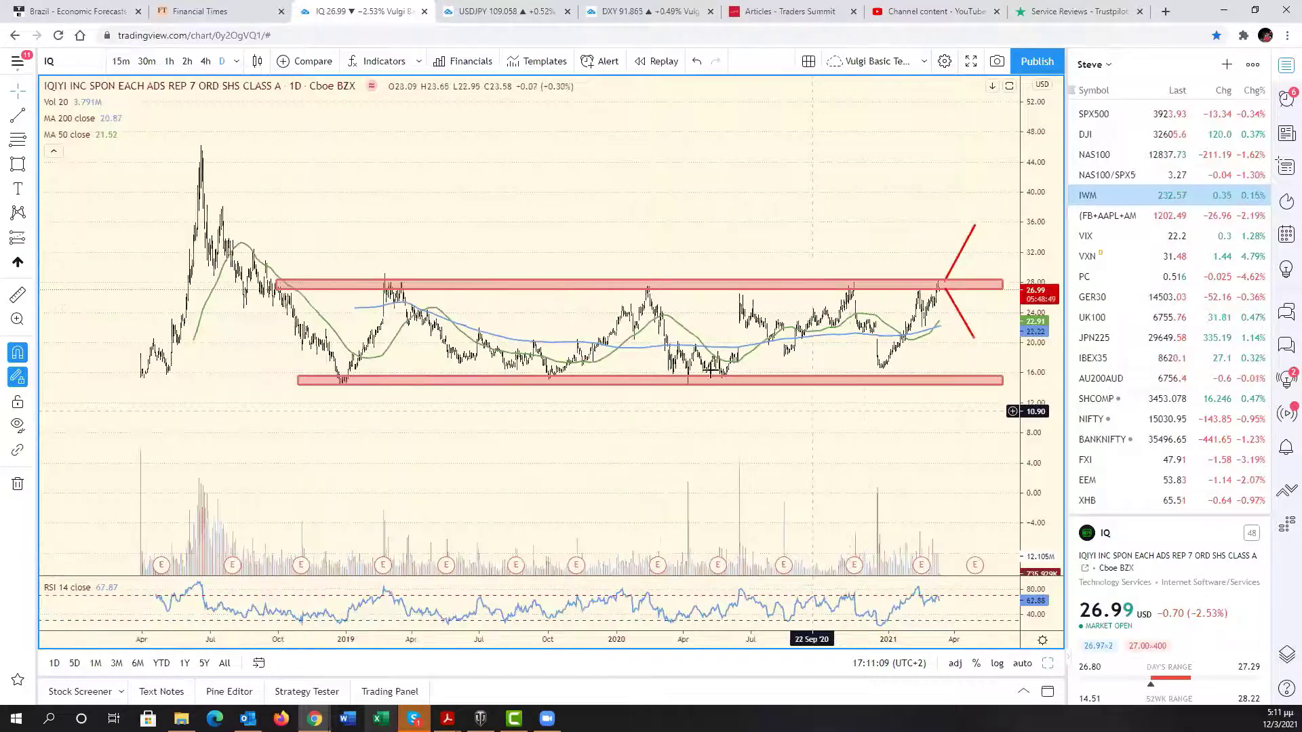
pyautogui.scroll(3, 710, 370)
pyautogui.scroll(-1, 761, 414)
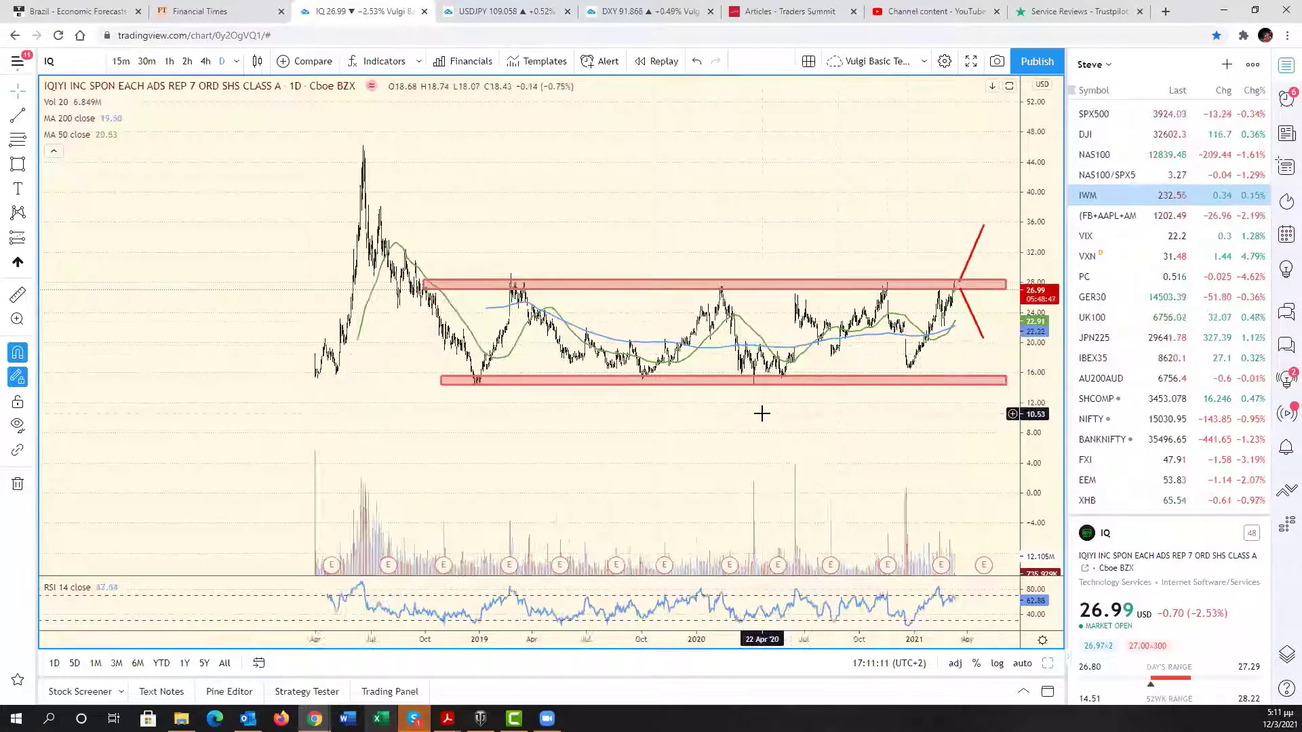
pyautogui.scroll(2, 760, 414)
pyautogui.scroll(2, 625, 314)
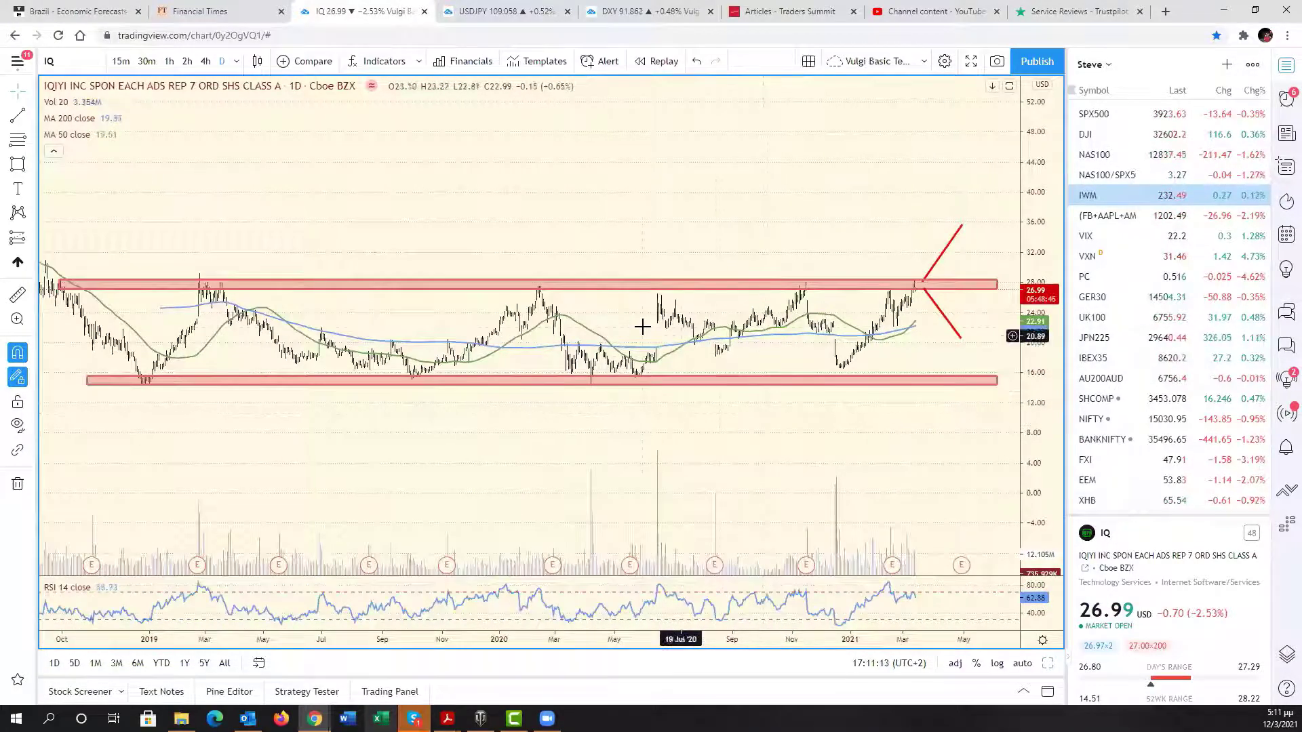
pyautogui.scroll(-3, 642, 327)
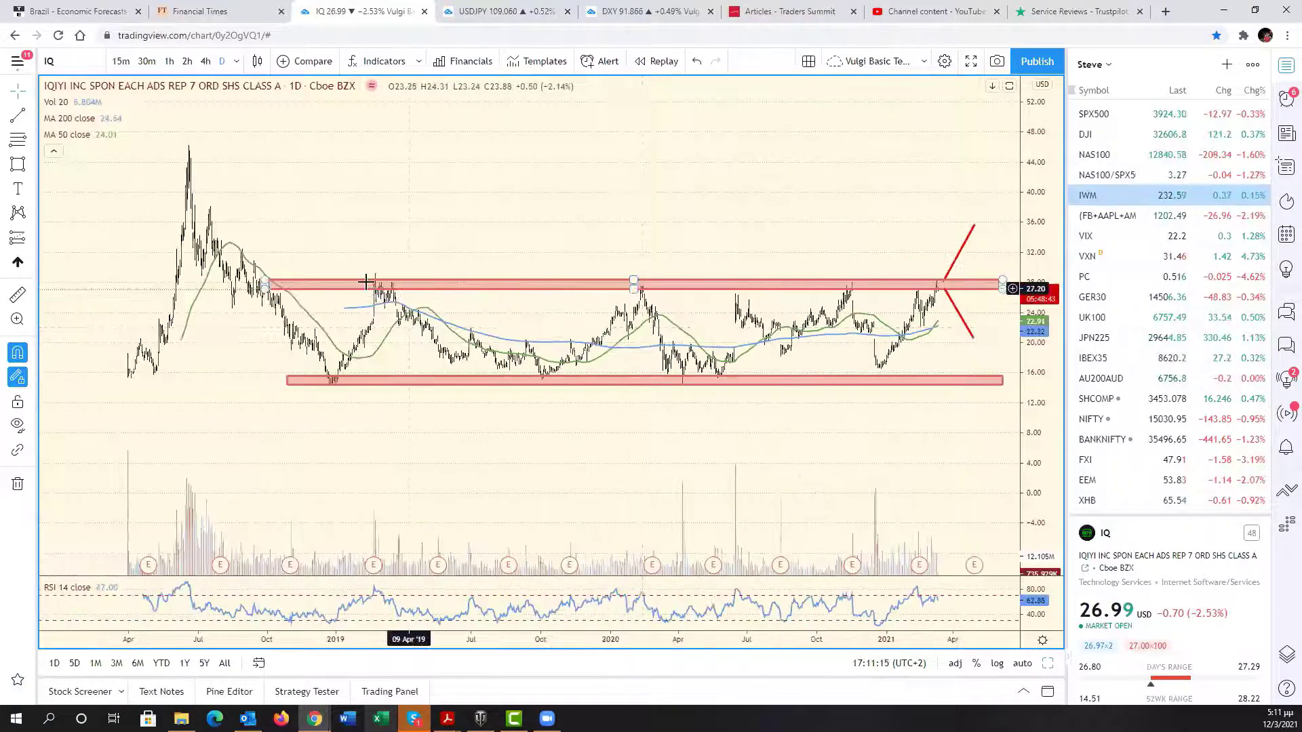
pyautogui.scroll(3, 708, 339)
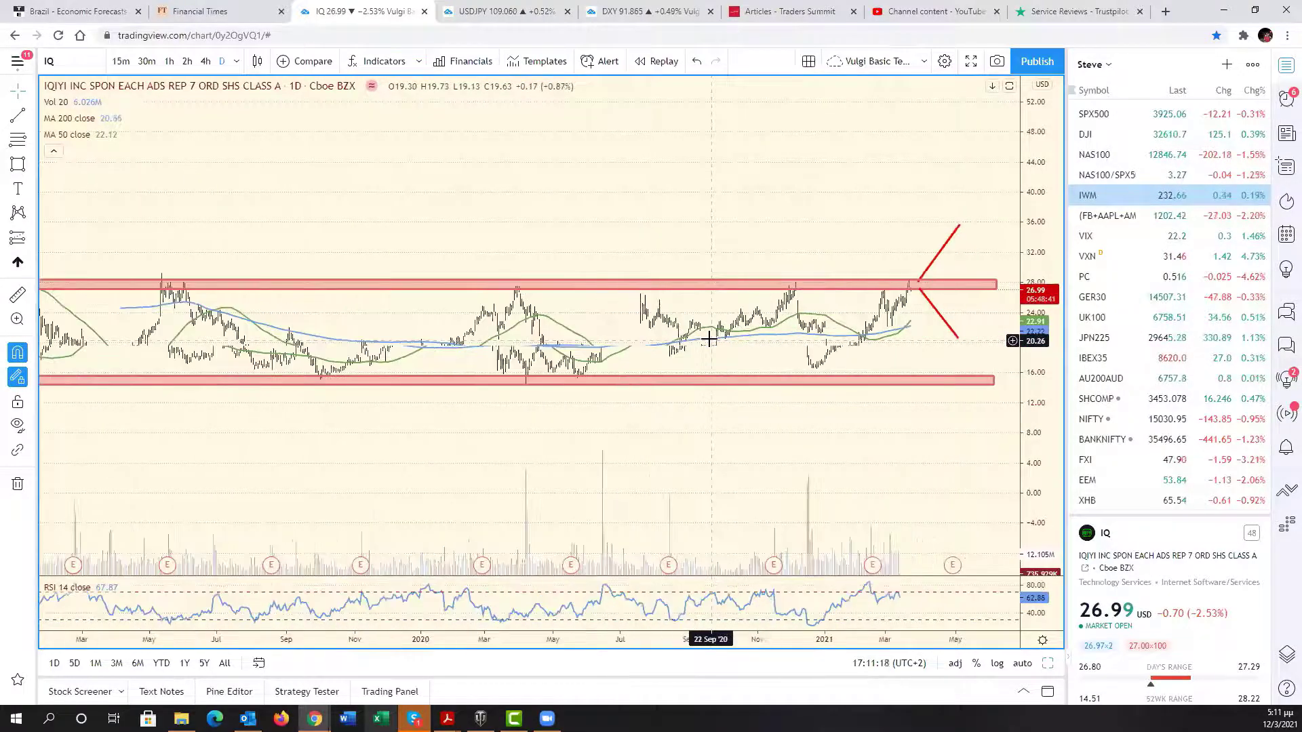
pyautogui.scroll(1, 709, 339)
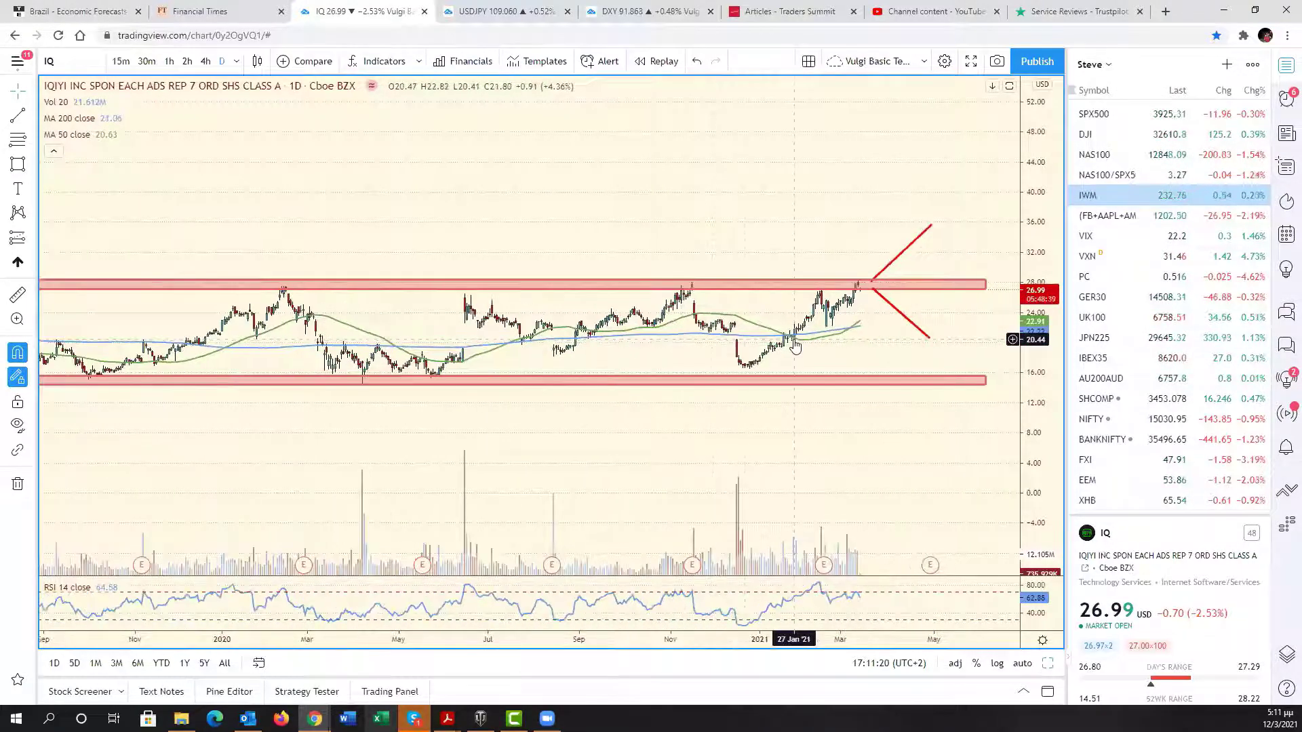
# Step: Shorten the downward and upward red scenario lines from their right ends
pyautogui.moveTo(929, 338)
pyautogui.mouseDown()
pyautogui.moveTo(889, 343)
pyautogui.moveTo(896, 328)
pyautogui.mouseUp()
pyautogui.moveTo(931, 225); pyautogui.dragTo(896, 236)
pyautogui.scroll(-4, 758, 349)
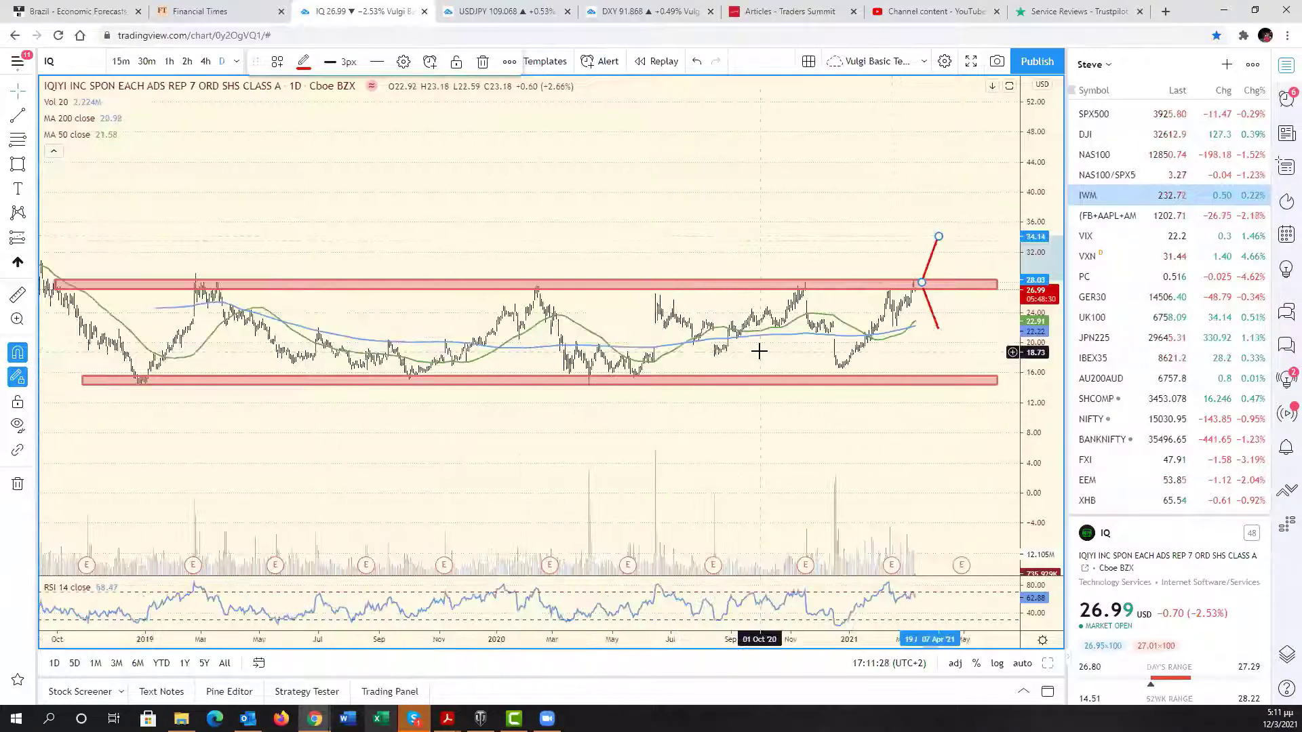
pyautogui.scroll(-4, 619, 329)
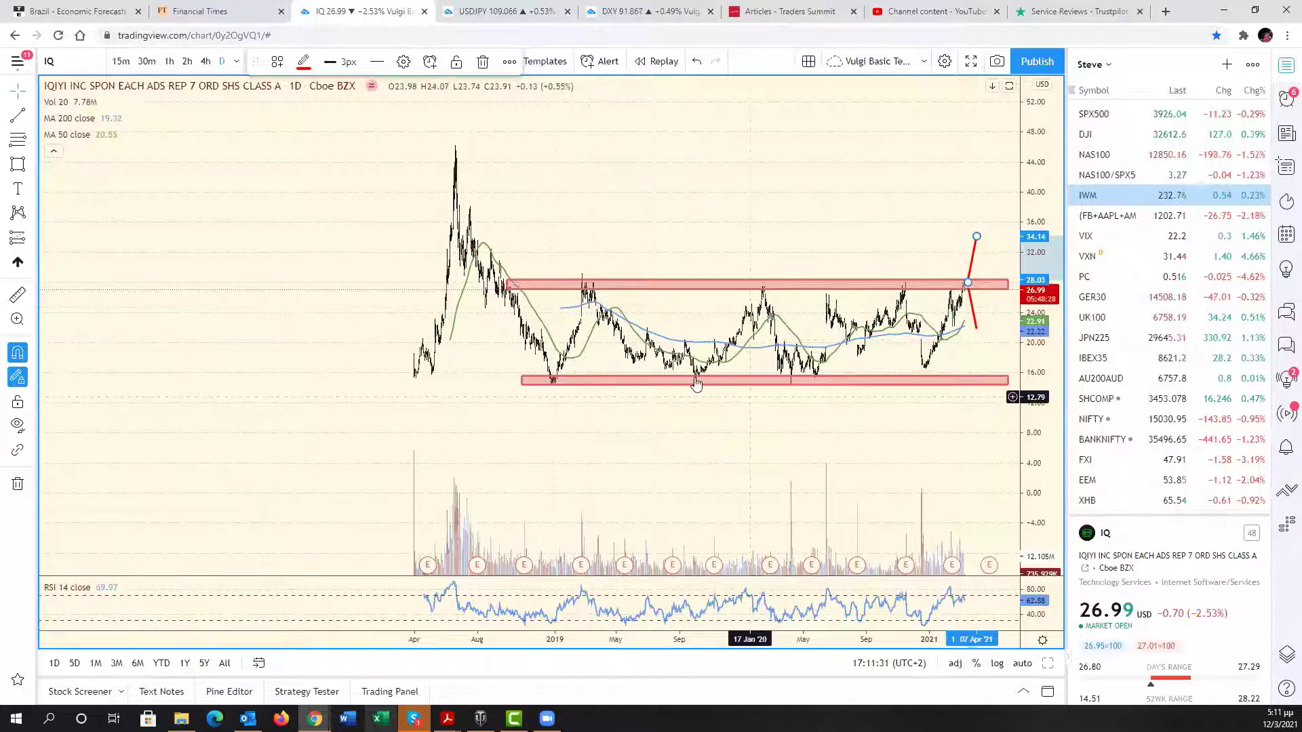
pyautogui.scroll(4, 685, 379)
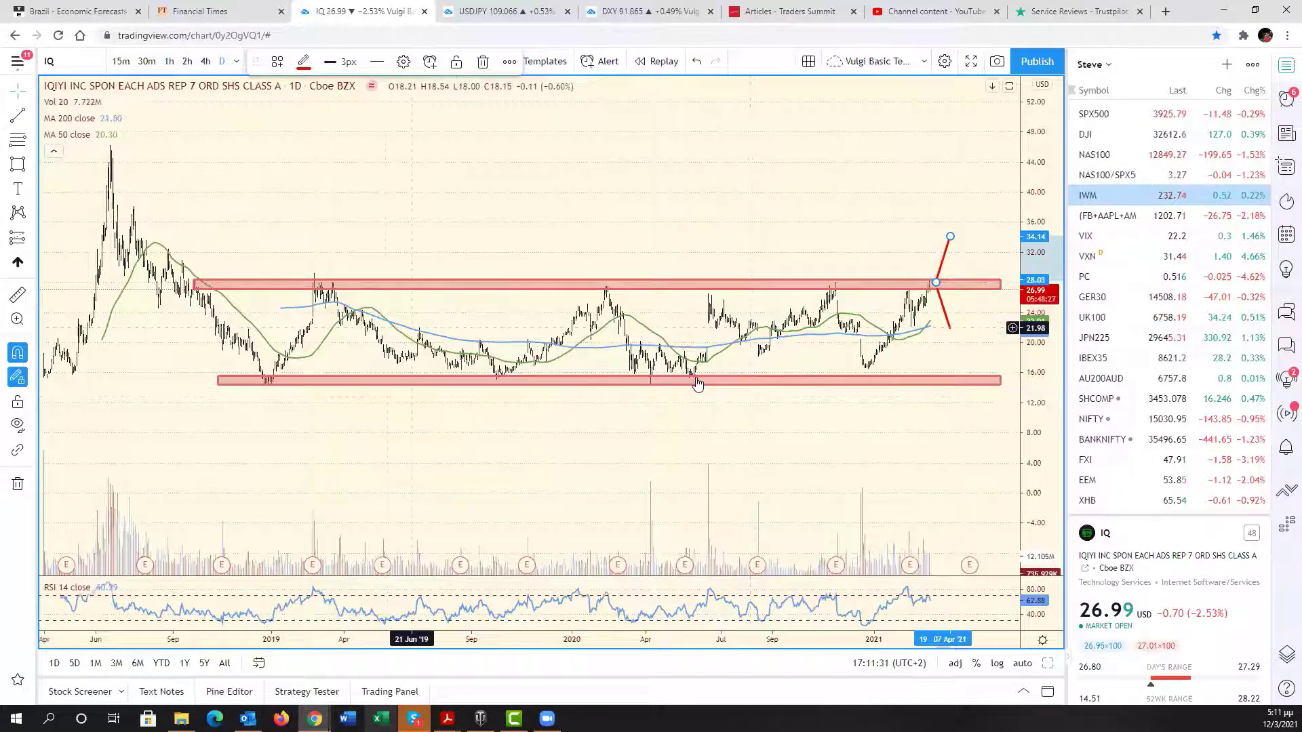
# Step: Pull the downward line's end left and shift the upward line to start at the last candle
pyautogui.click(695, 384)
pyautogui.scroll(3, 697, 383)
pyautogui.scroll(3, 697, 383)
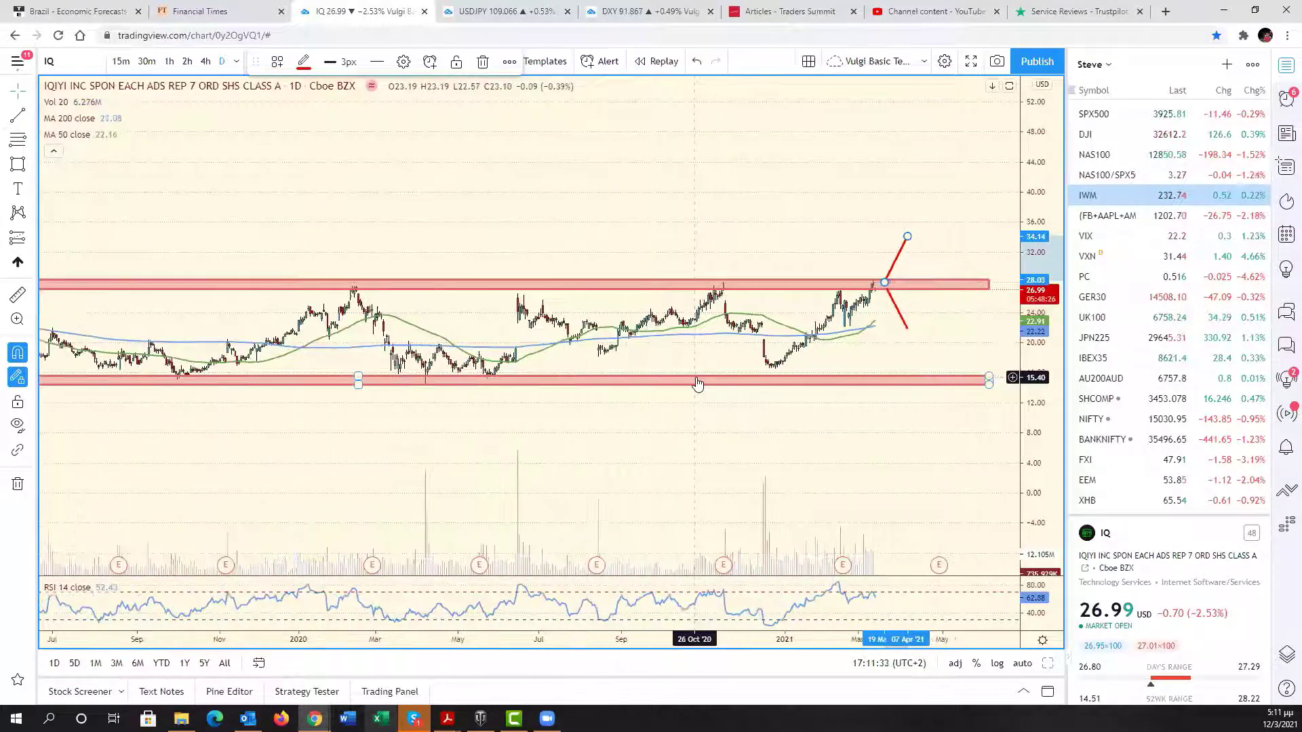
pyautogui.scroll(4, 697, 384)
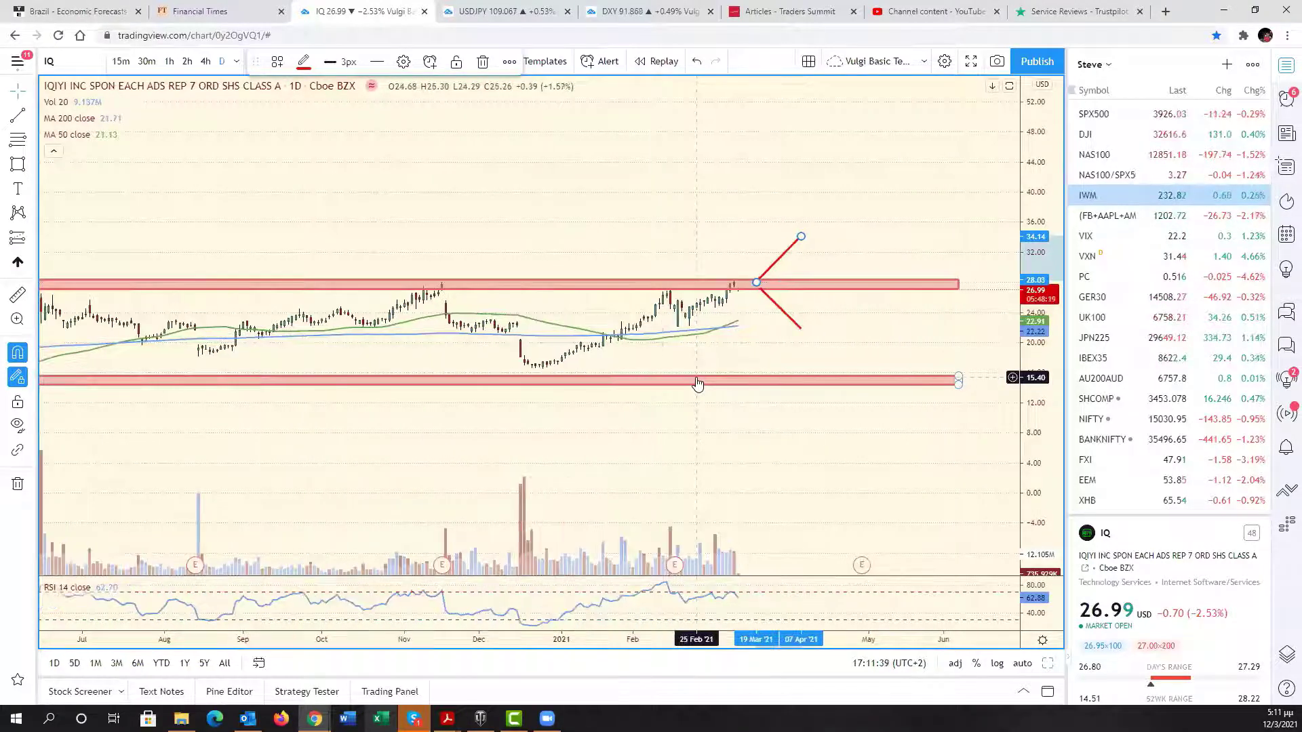
pyautogui.click(819, 357)
pyautogui.scroll(2, 832, 337)
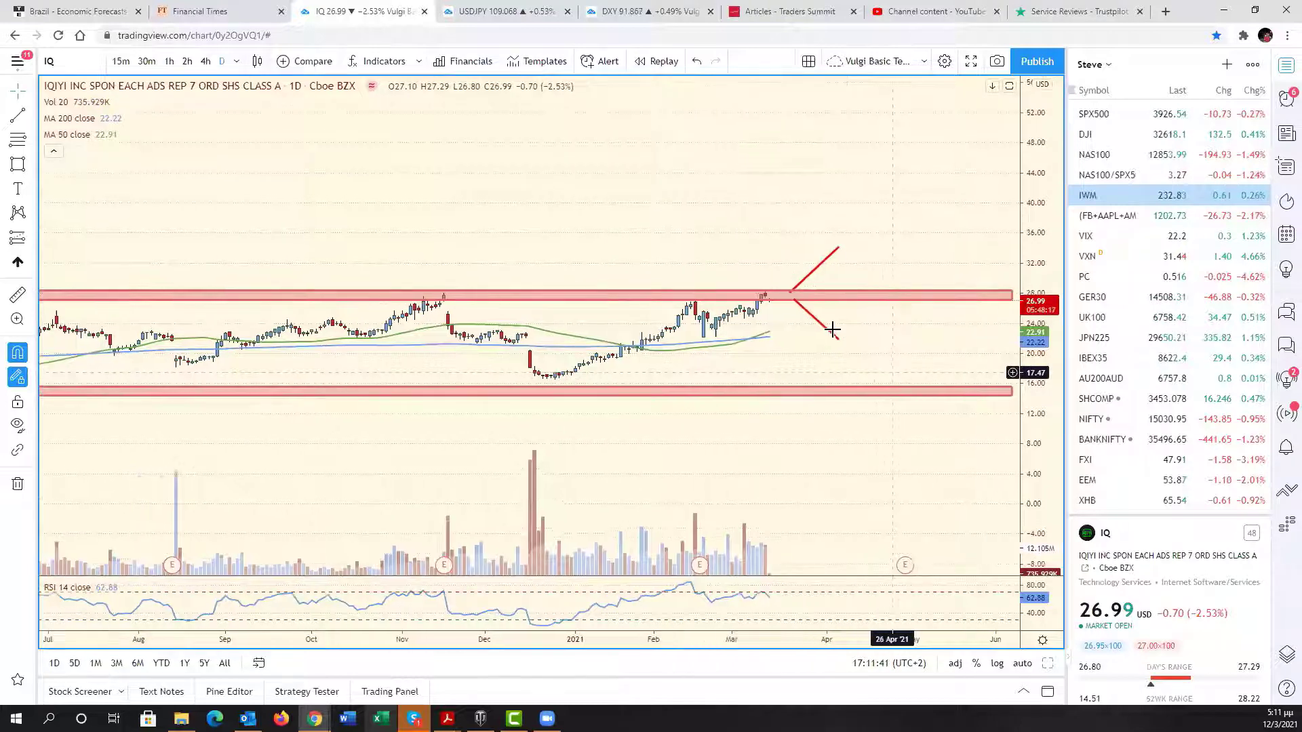
pyautogui.click(836, 345)
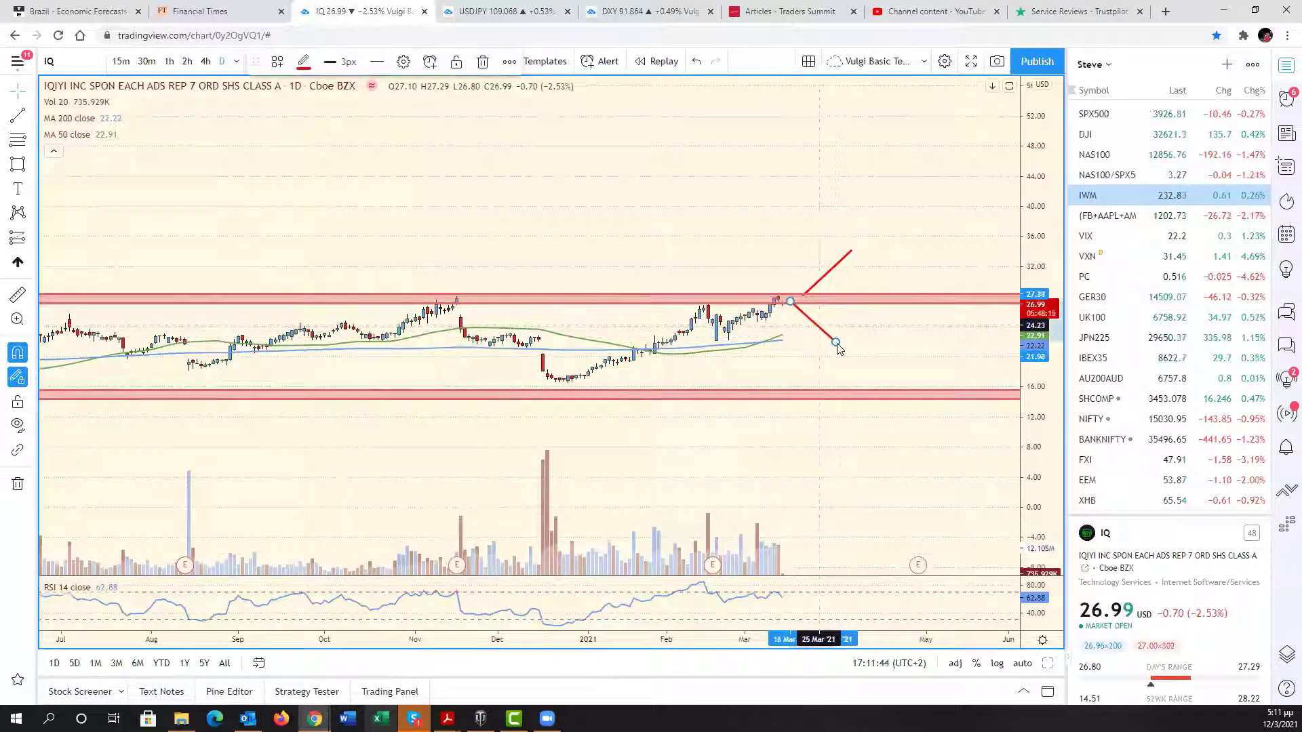
pyautogui.moveTo(837, 345); pyautogui.dragTo(803, 344)
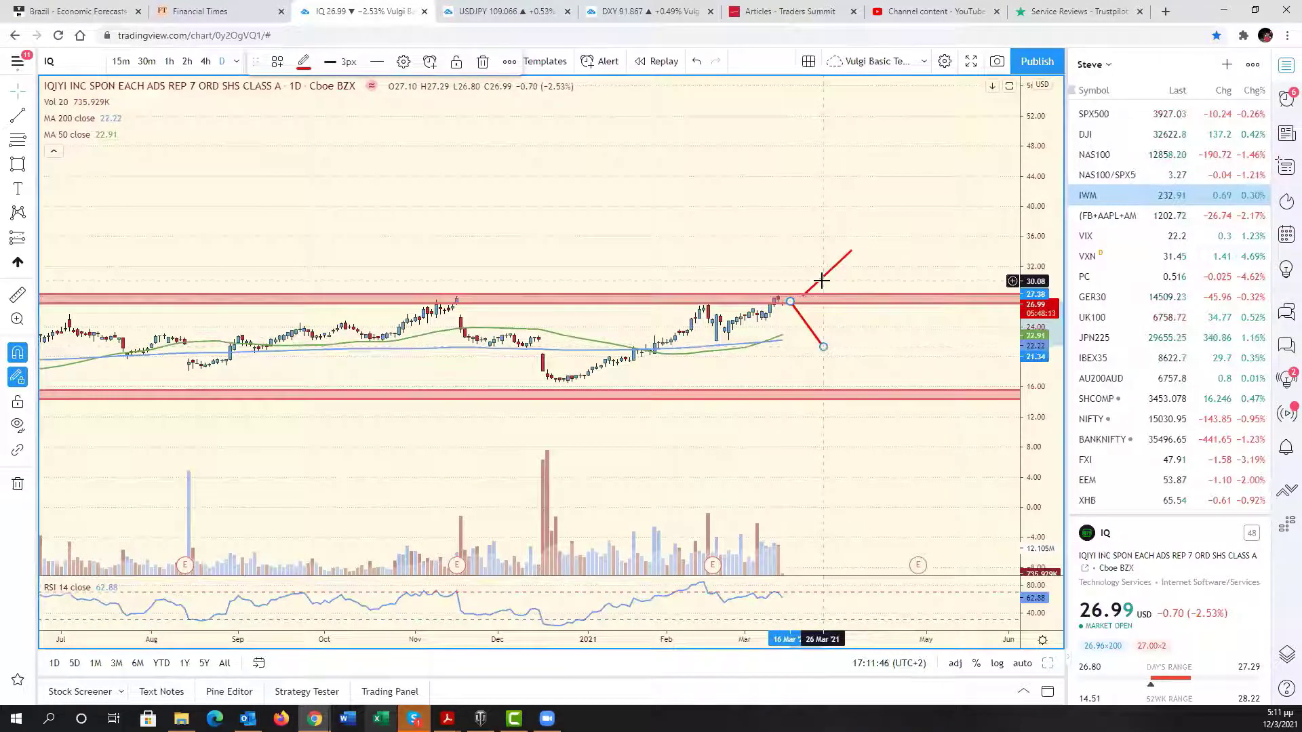
pyautogui.moveTo(819, 285); pyautogui.dragTo(831, 249)
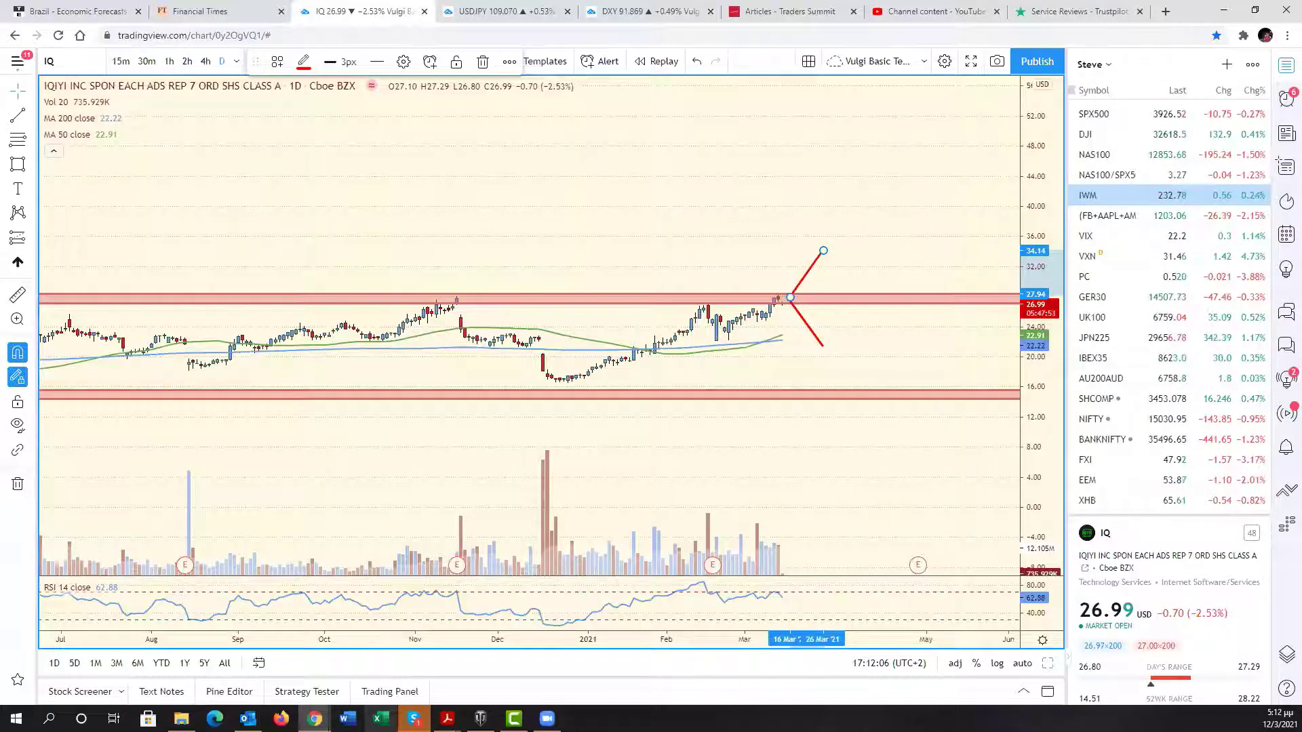
# Step: Search for YCC, close Symbol Search, and switch the chart to SPX500
pyautogui.click(94, 62)
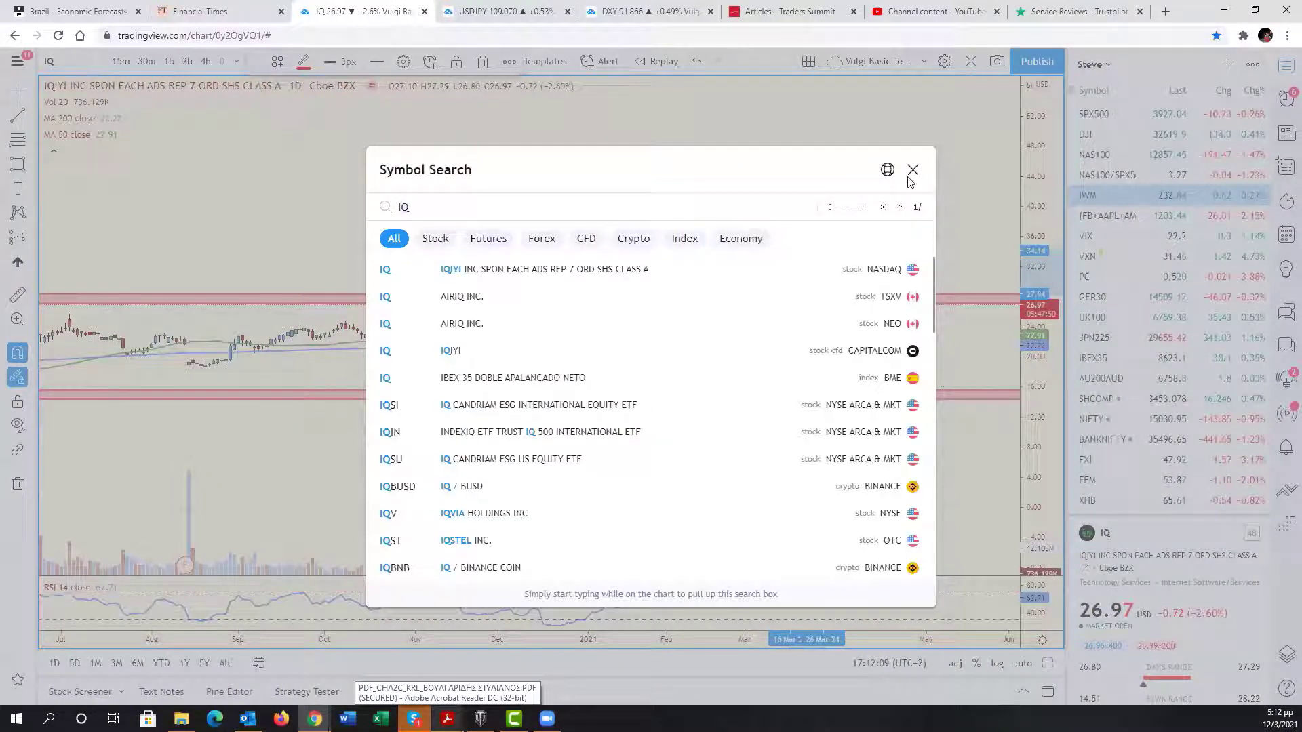
pyautogui.write('YCC')
pyautogui.press('Return')
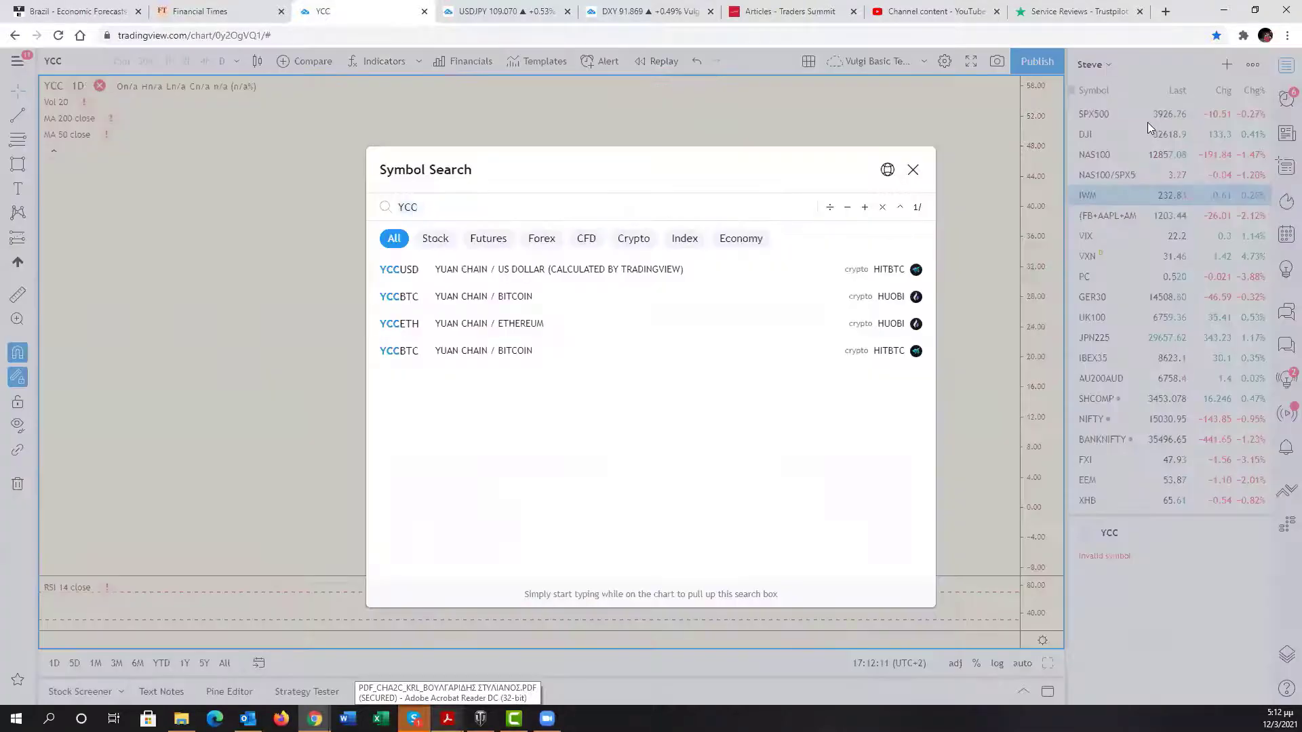
pyautogui.click(982, 540)
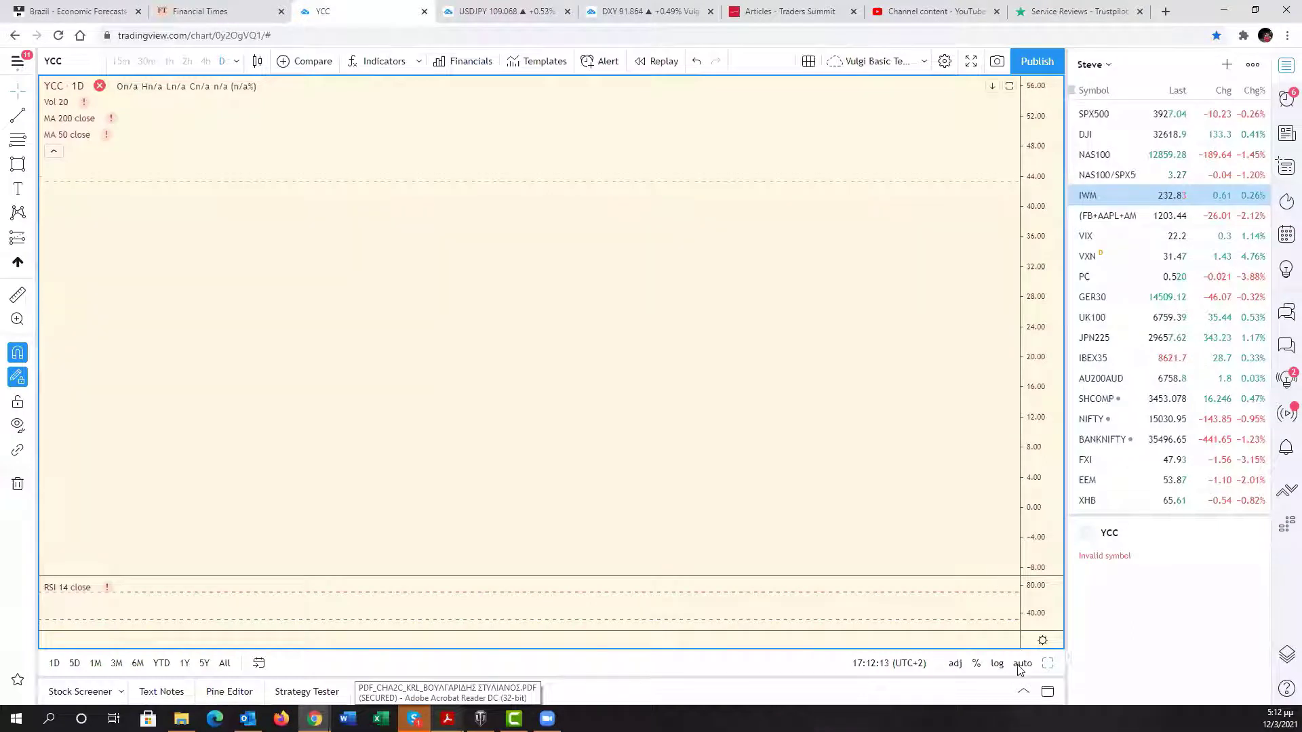
pyautogui.press('Up')
pyautogui.press('Up')
pyautogui.press('Up')
pyautogui.press('Up')
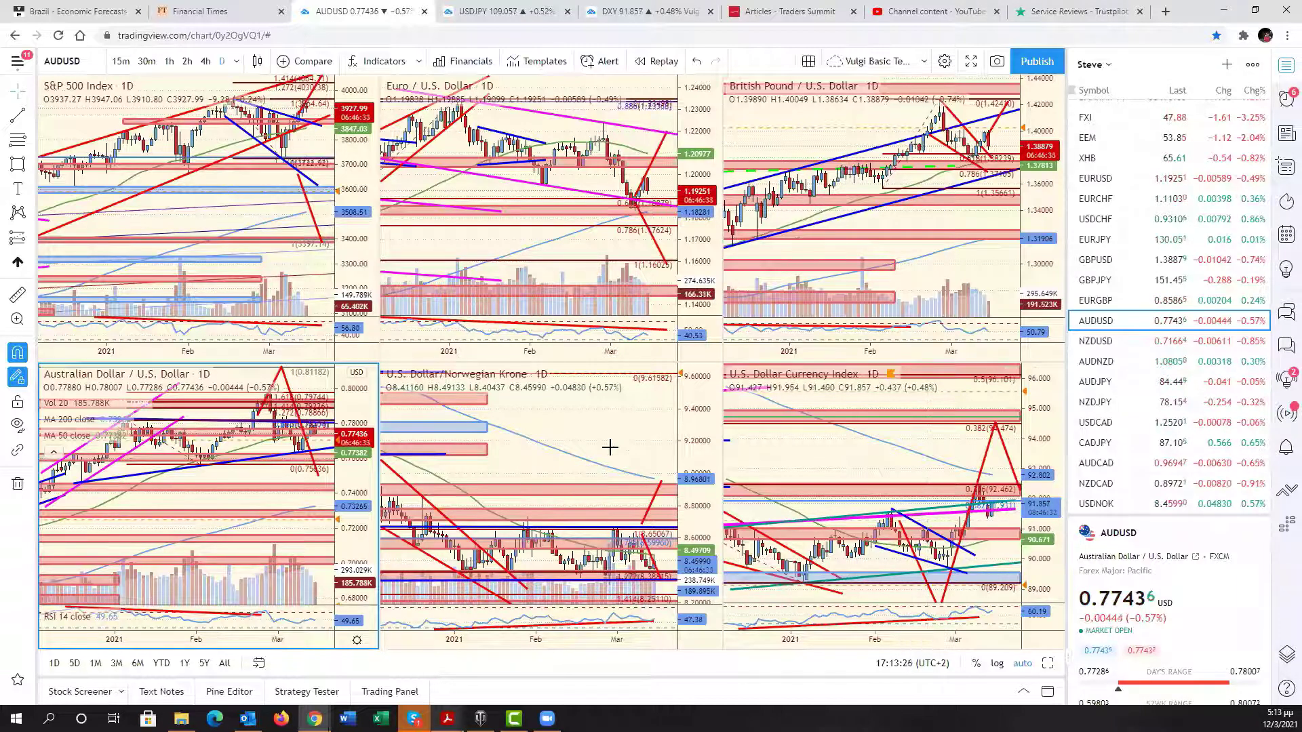
# Step: Load XAUUSD from the watchlist into the bottom-middle USD/NOK pane
pyautogui.click(1096, 503)
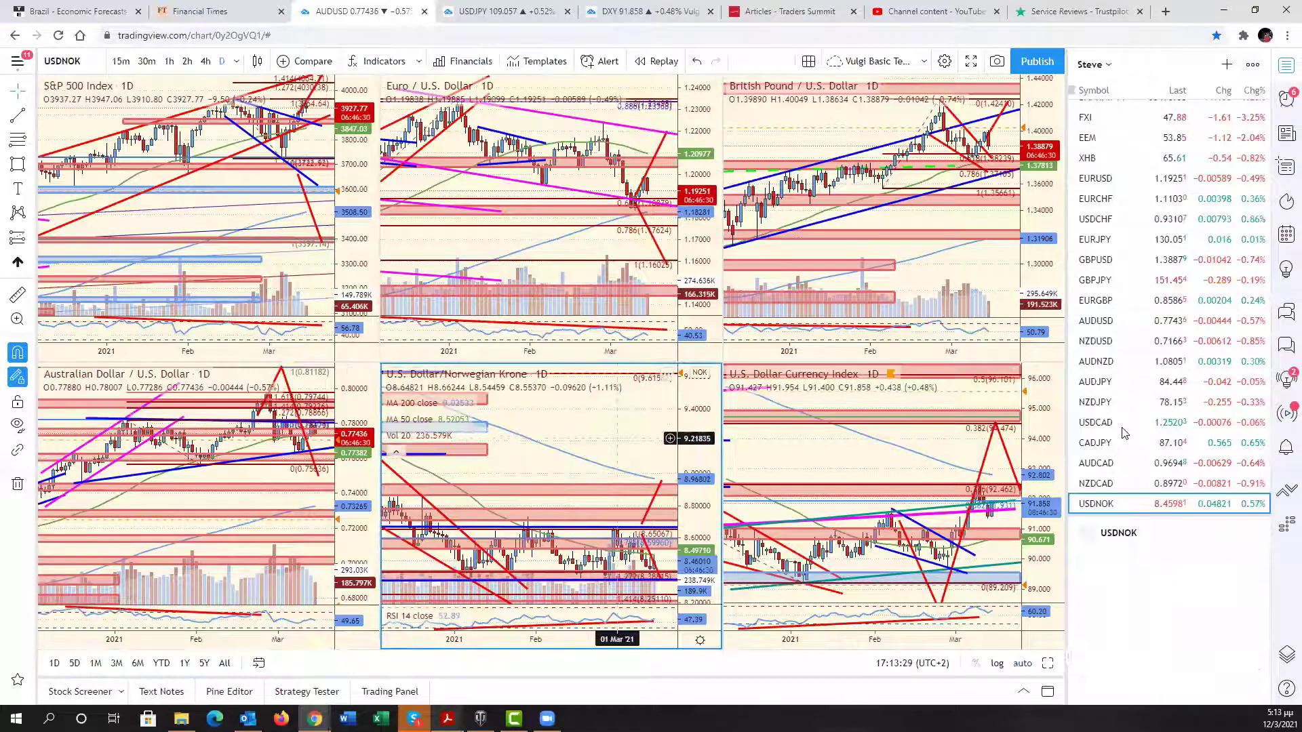
pyautogui.scroll(-5, 1122, 433)
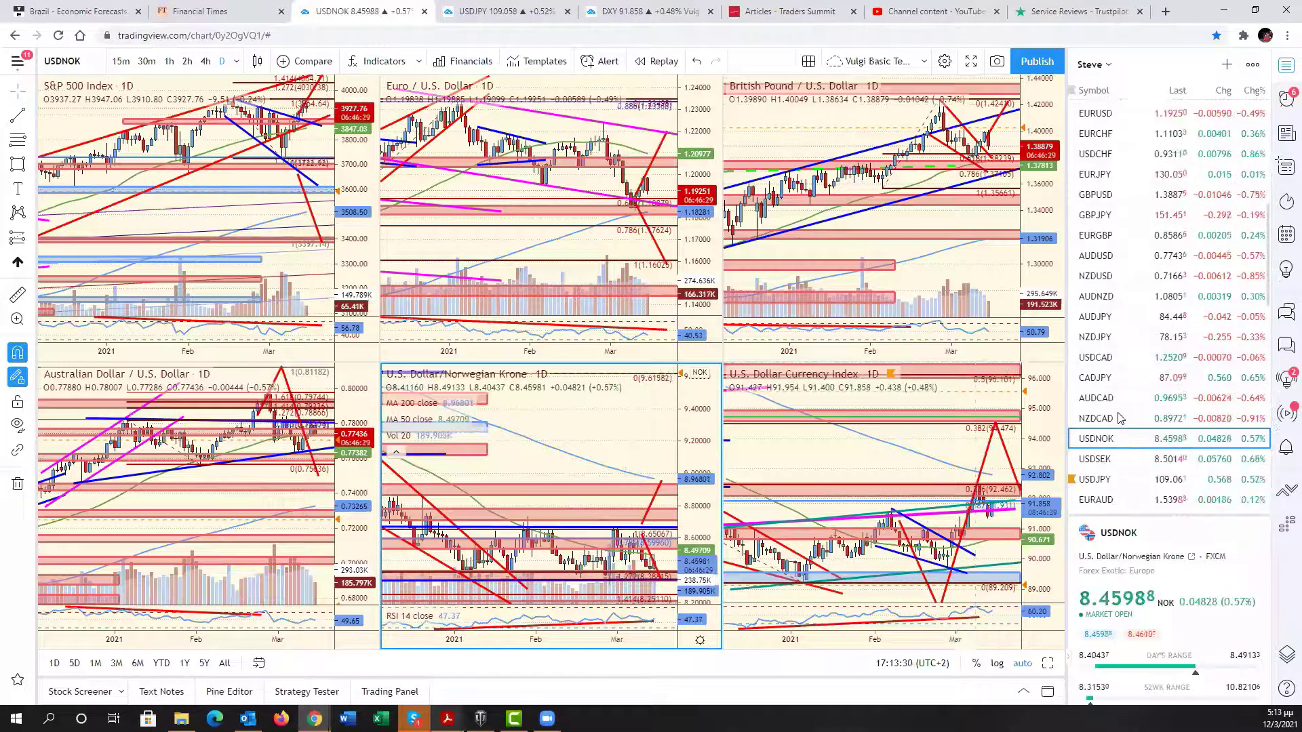
pyautogui.scroll(-5, 1132, 398)
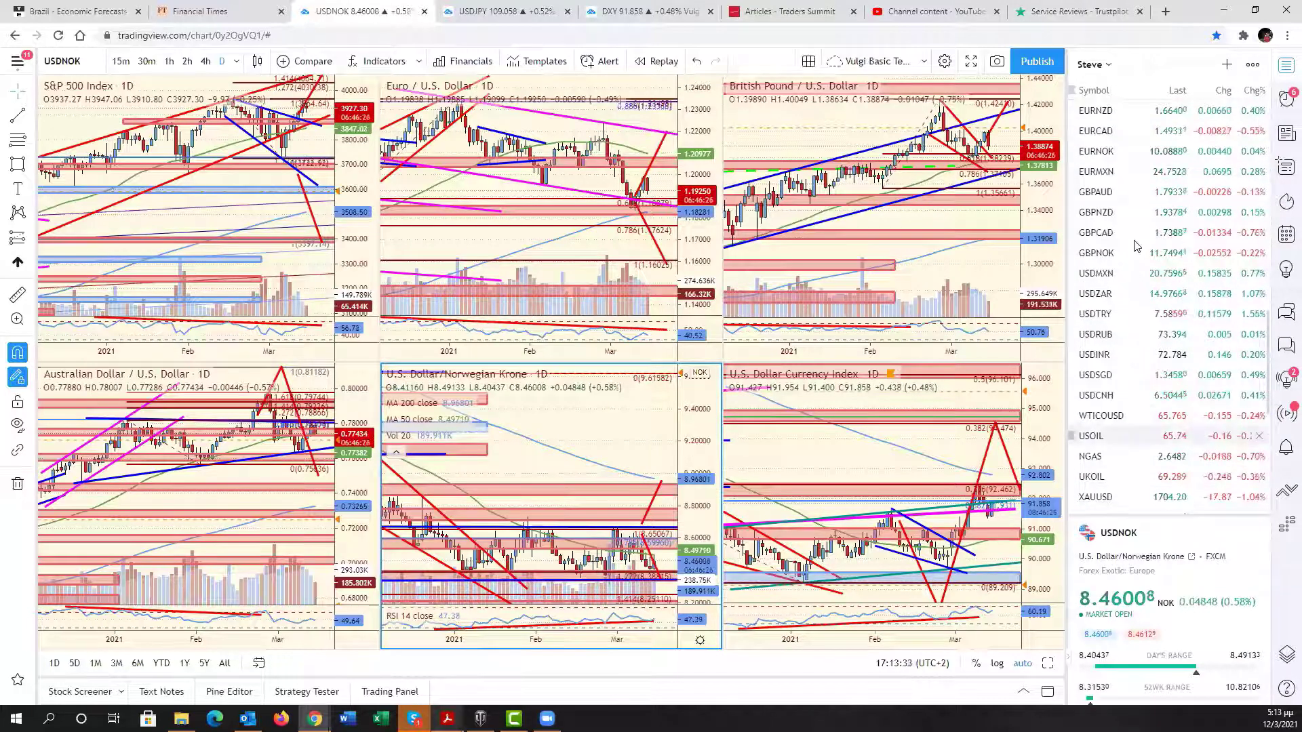
pyautogui.scroll(3, 1139, 339)
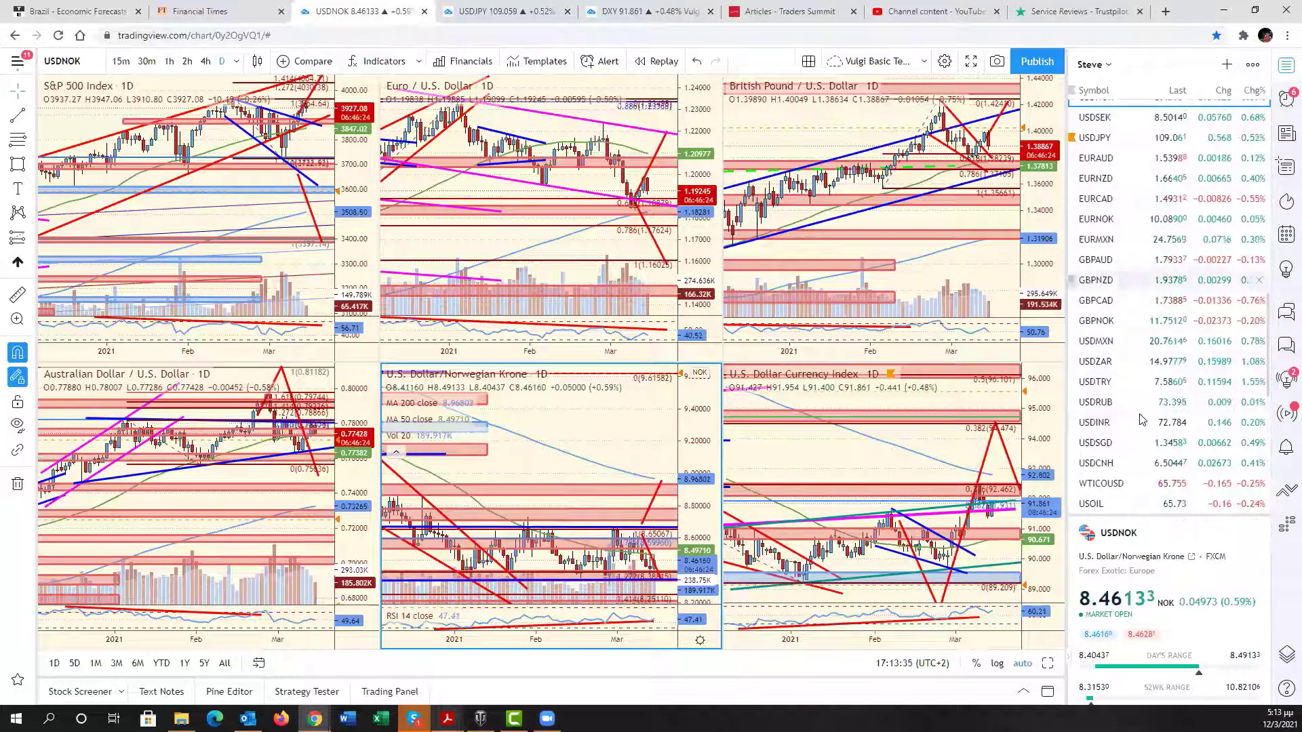
pyautogui.scroll(4, 1141, 419)
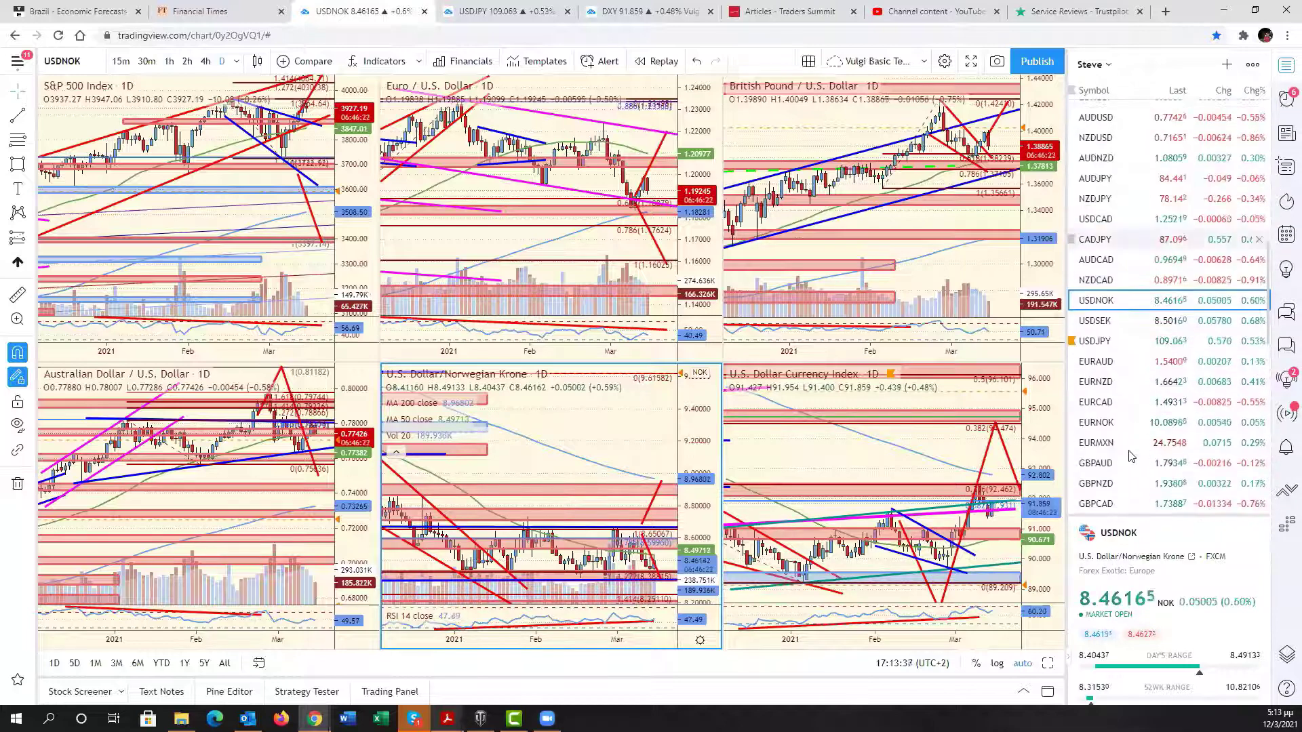
pyautogui.scroll(-8, 1153, 427)
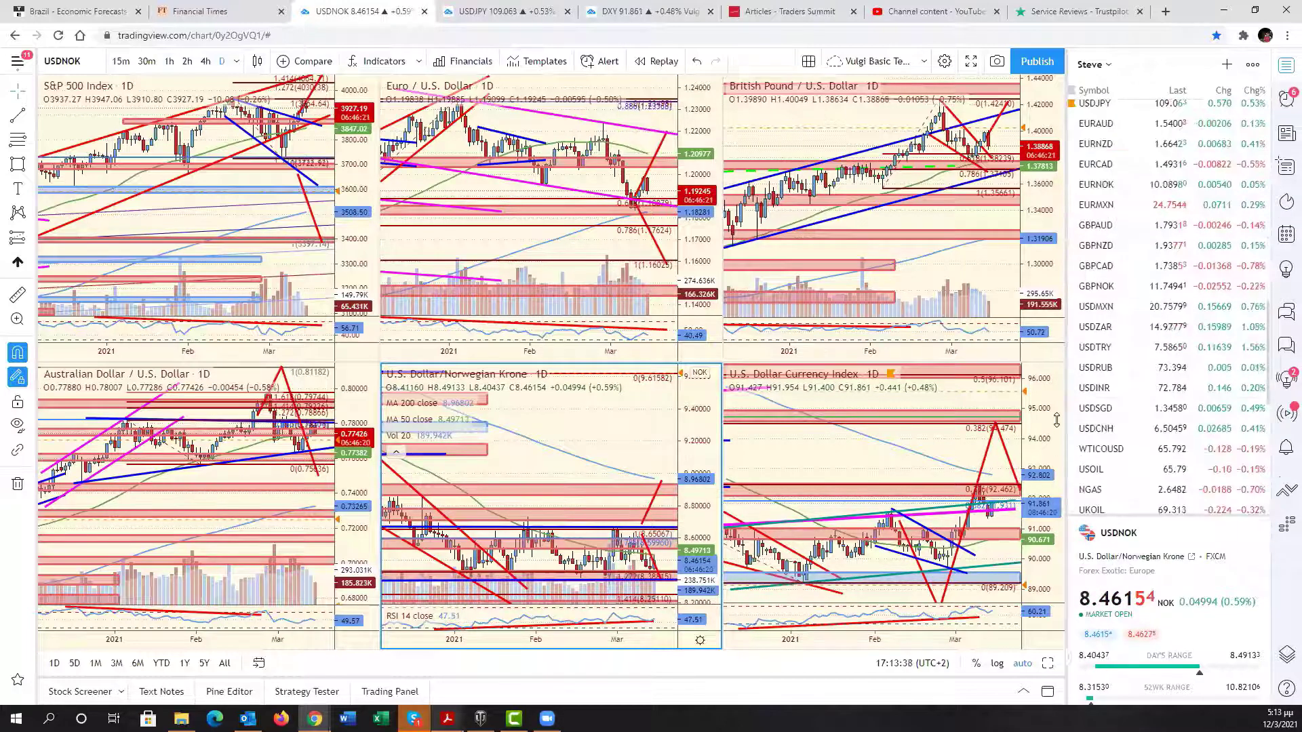
pyautogui.click(1095, 429)
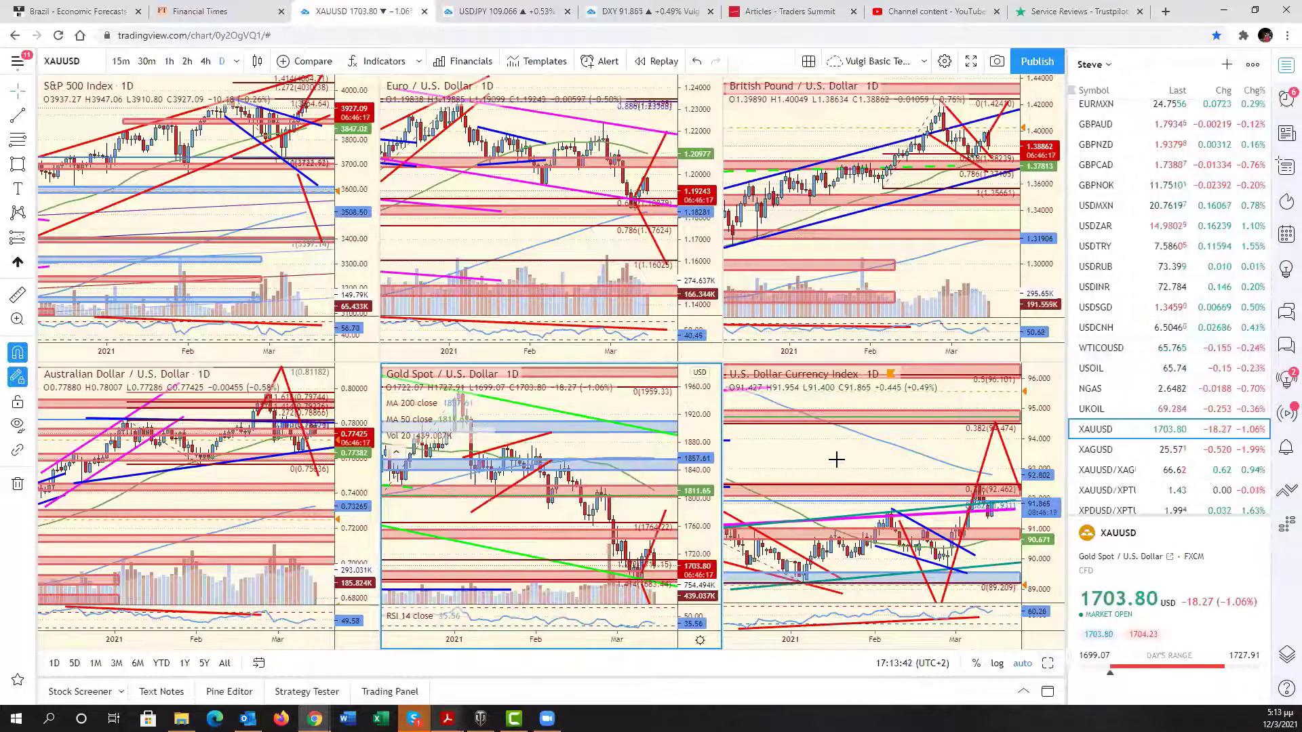
# Step: Maximize the Gold Spot daily pane and zoom out to show Aug 2019–Mar 2021
pyautogui.hotkey('alt', 'Return')
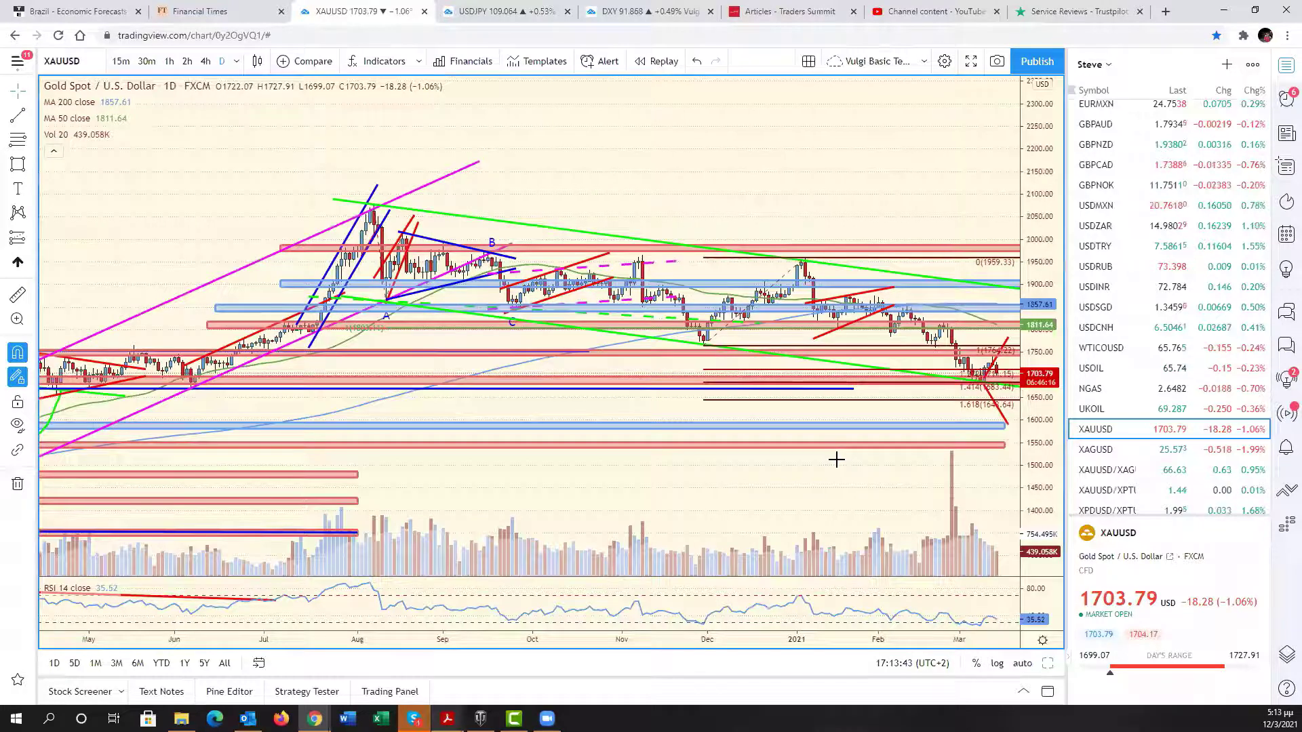
pyautogui.scroll(-3, 836, 459)
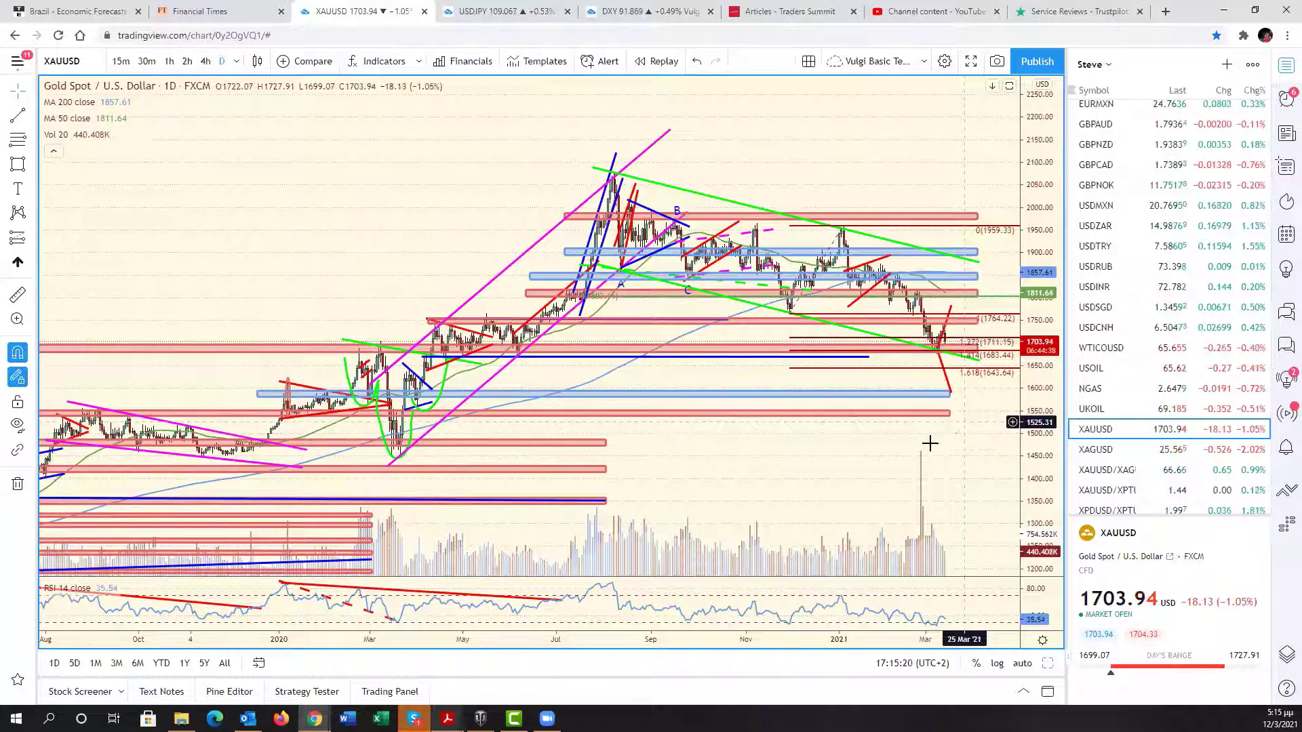
pyautogui.scroll(-5, 1150, 482)
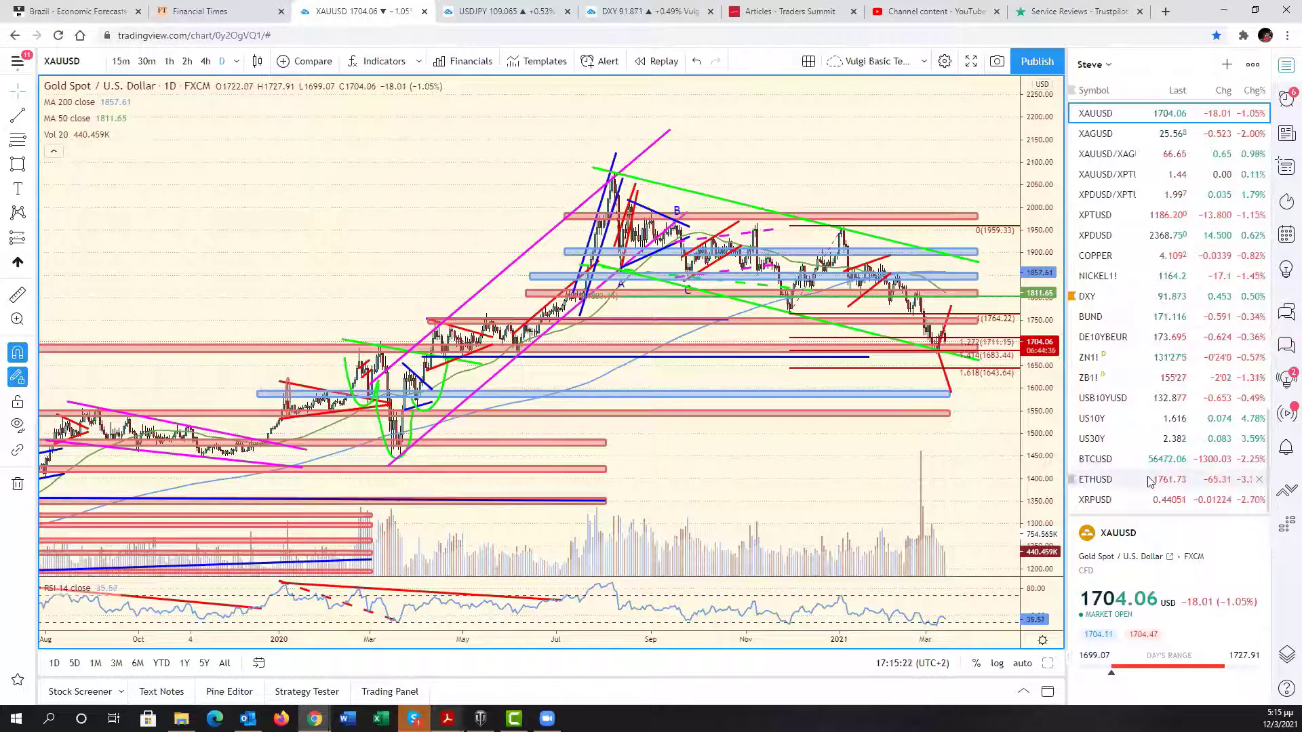
# Step: Load ETHUSD from the watchlist and compress its price axis to show a wider range
pyautogui.click(1151, 482)
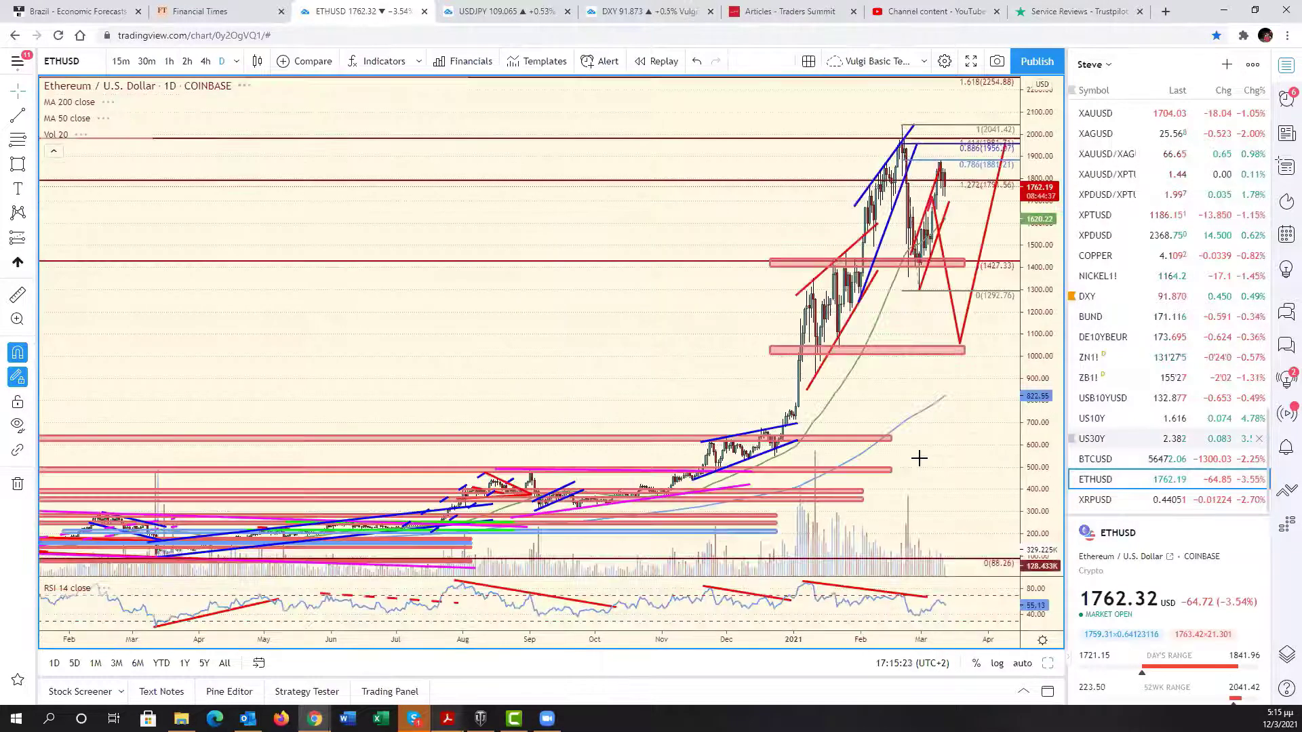
pyautogui.scroll(4, 920, 459)
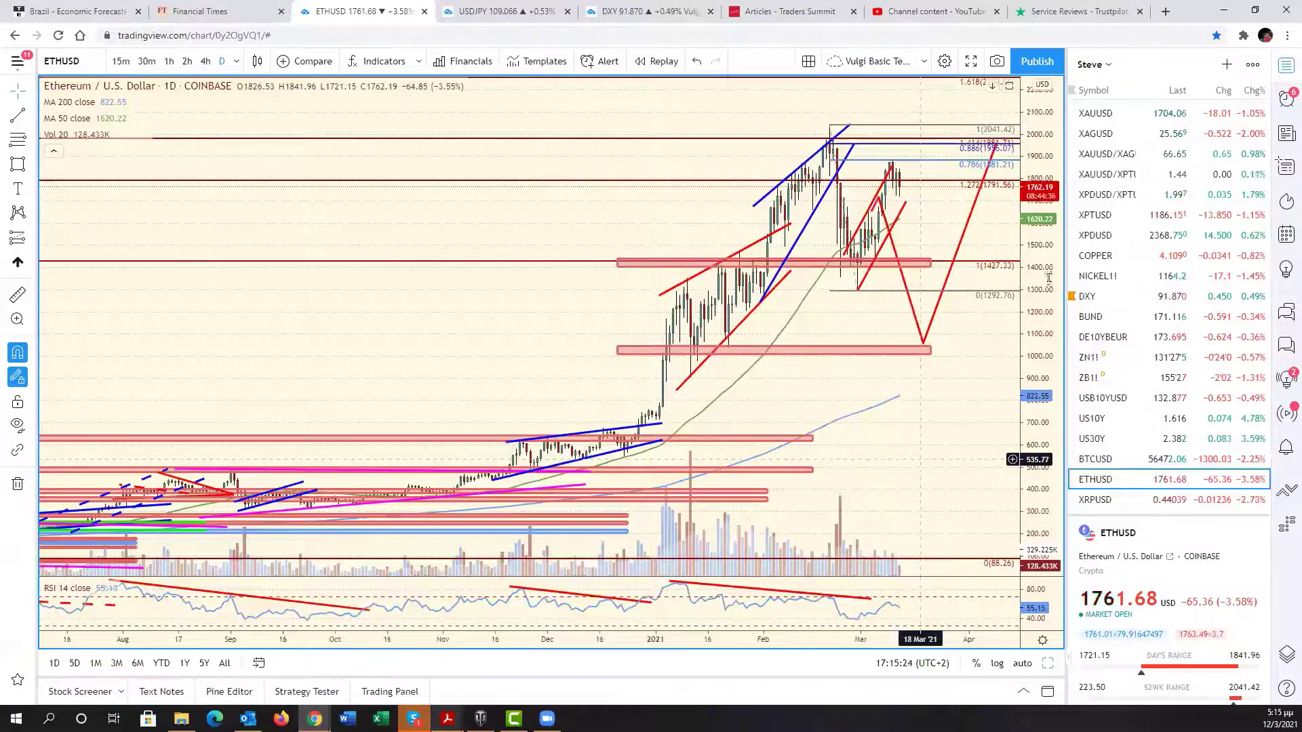
pyautogui.moveTo(1048, 277); pyautogui.dragTo(928, 381)
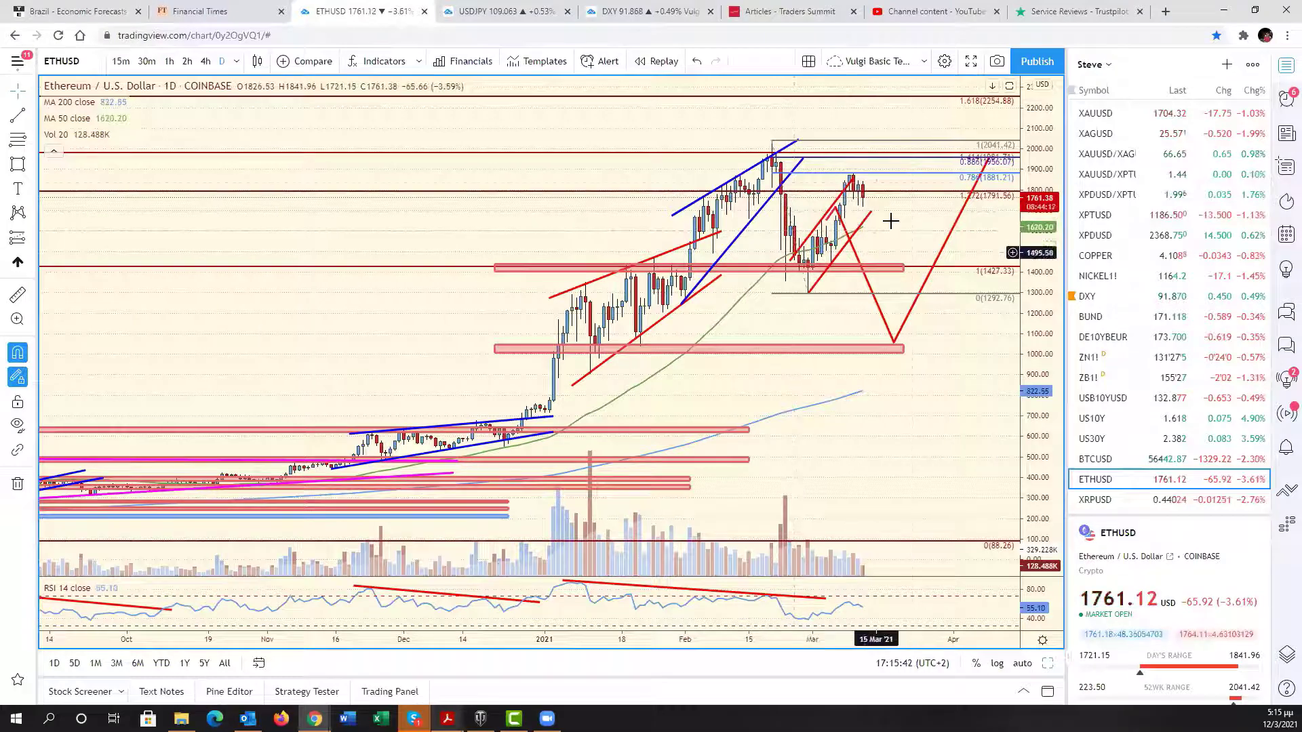
pyautogui.moveTo(933, 214); pyautogui.dragTo(902, 216)
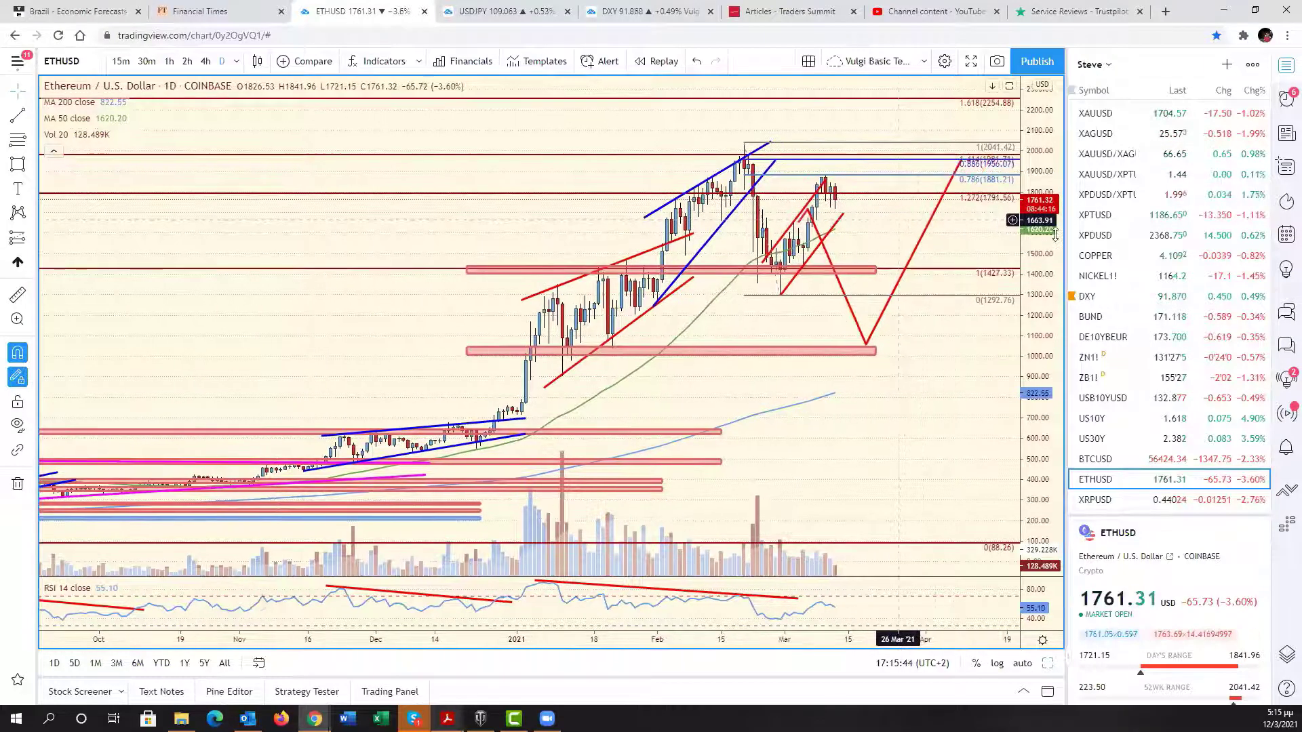
pyautogui.moveTo(1054, 234); pyautogui.dragTo(1029, 375)
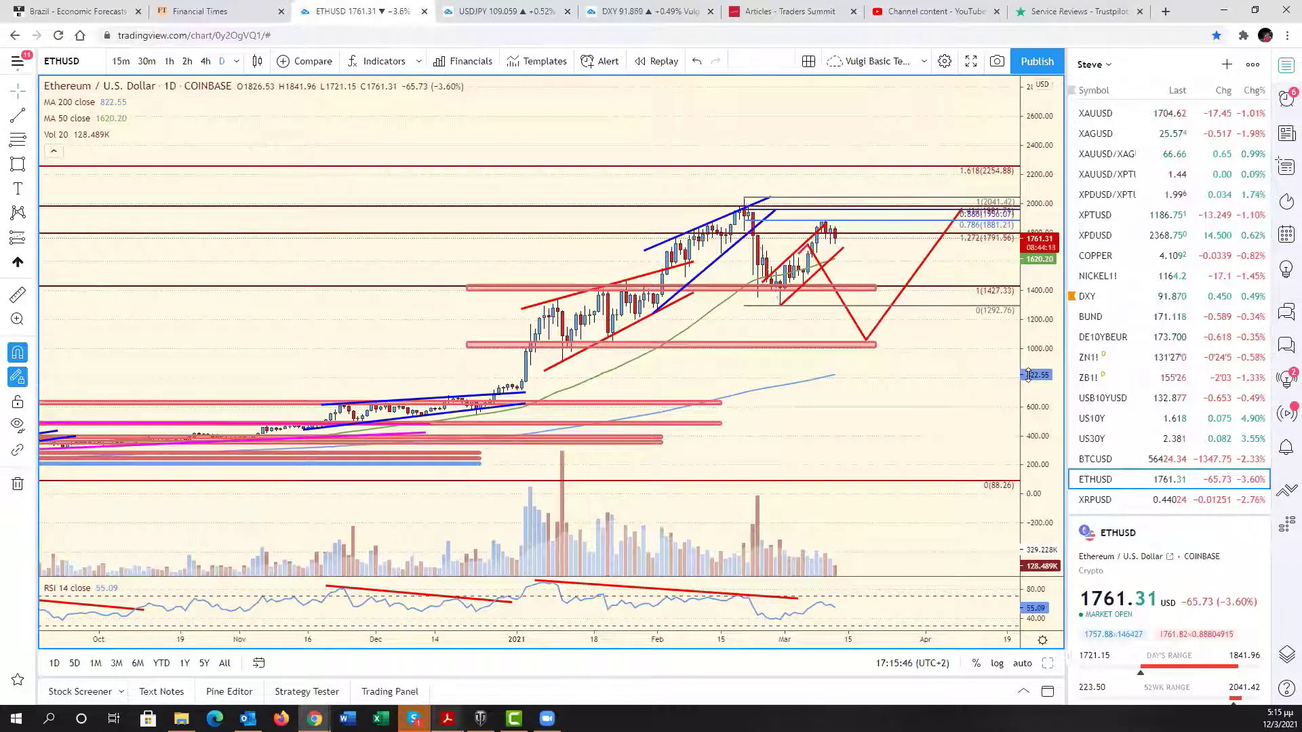
# Step: Extend the red Ethereum RSI trendline to 24 Mar, then load BTCUSD from the watchlist
pyautogui.click(801, 599)
pyautogui.moveTo(803, 600); pyautogui.dragTo(889, 606)
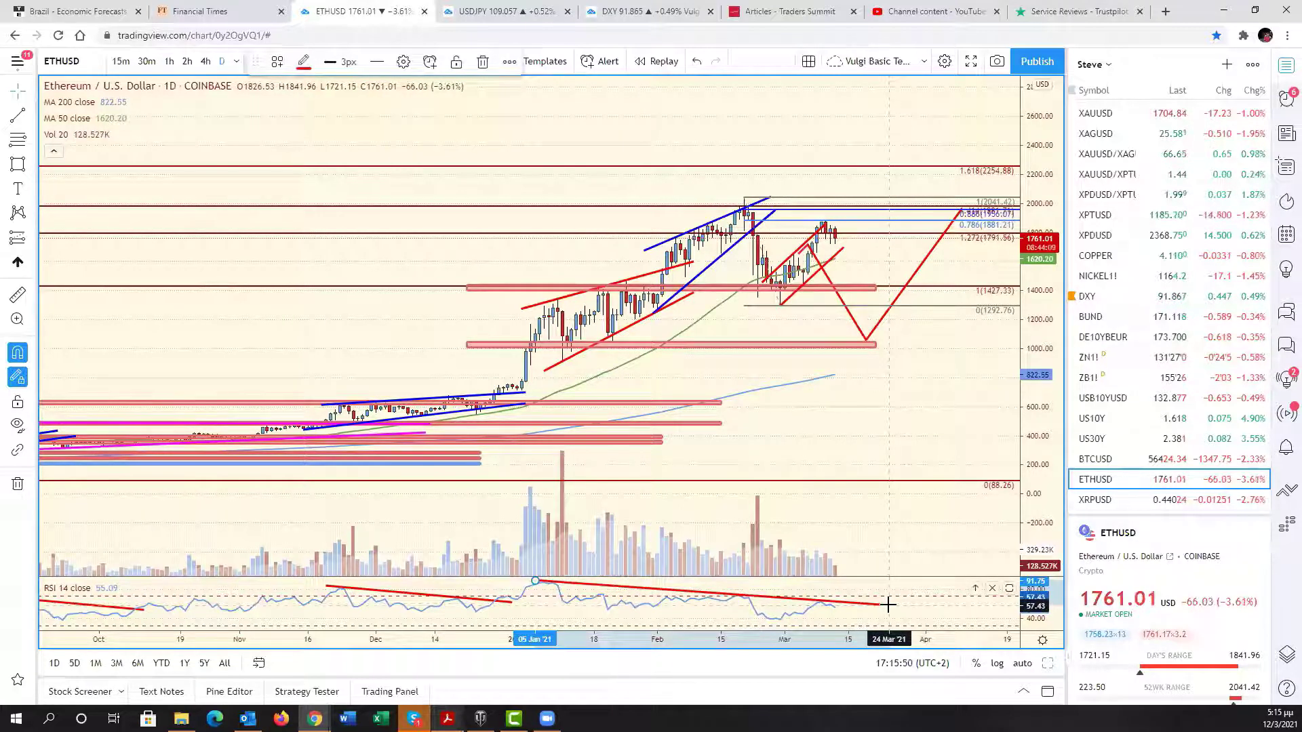
pyautogui.click(907, 516)
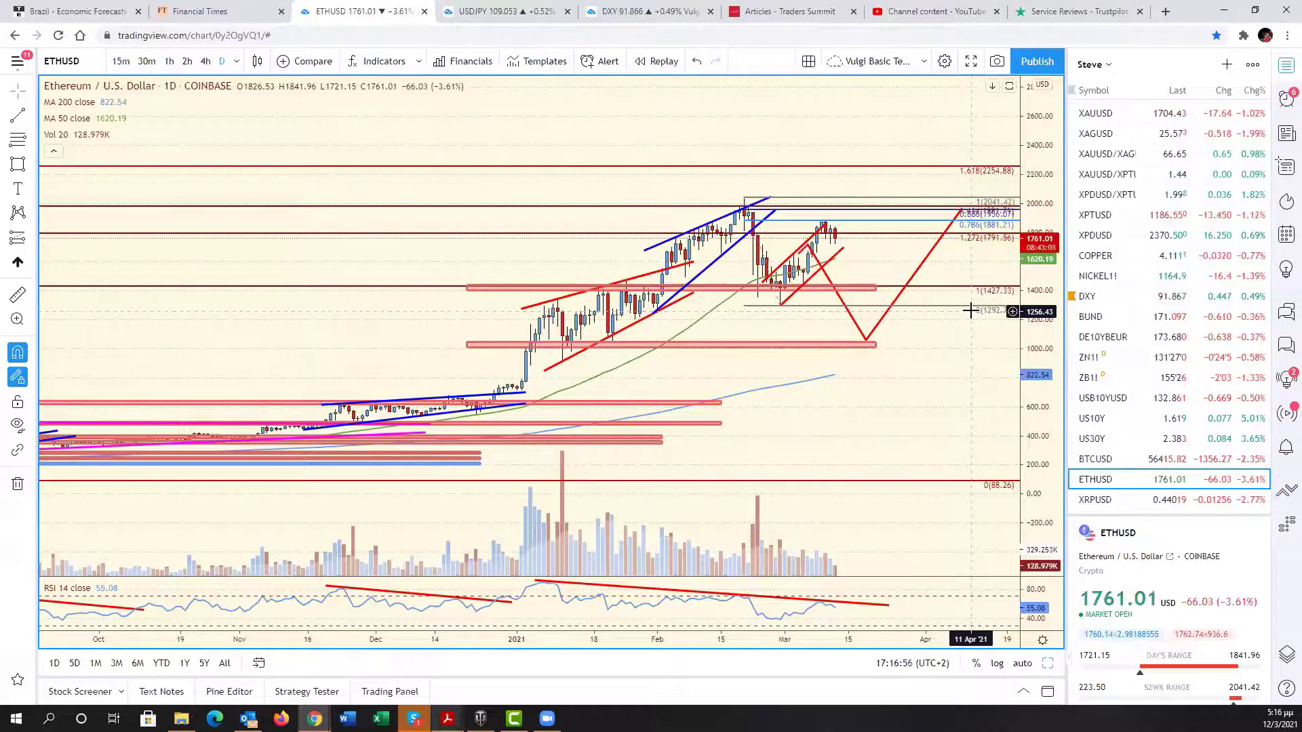
pyautogui.click(1095, 459)
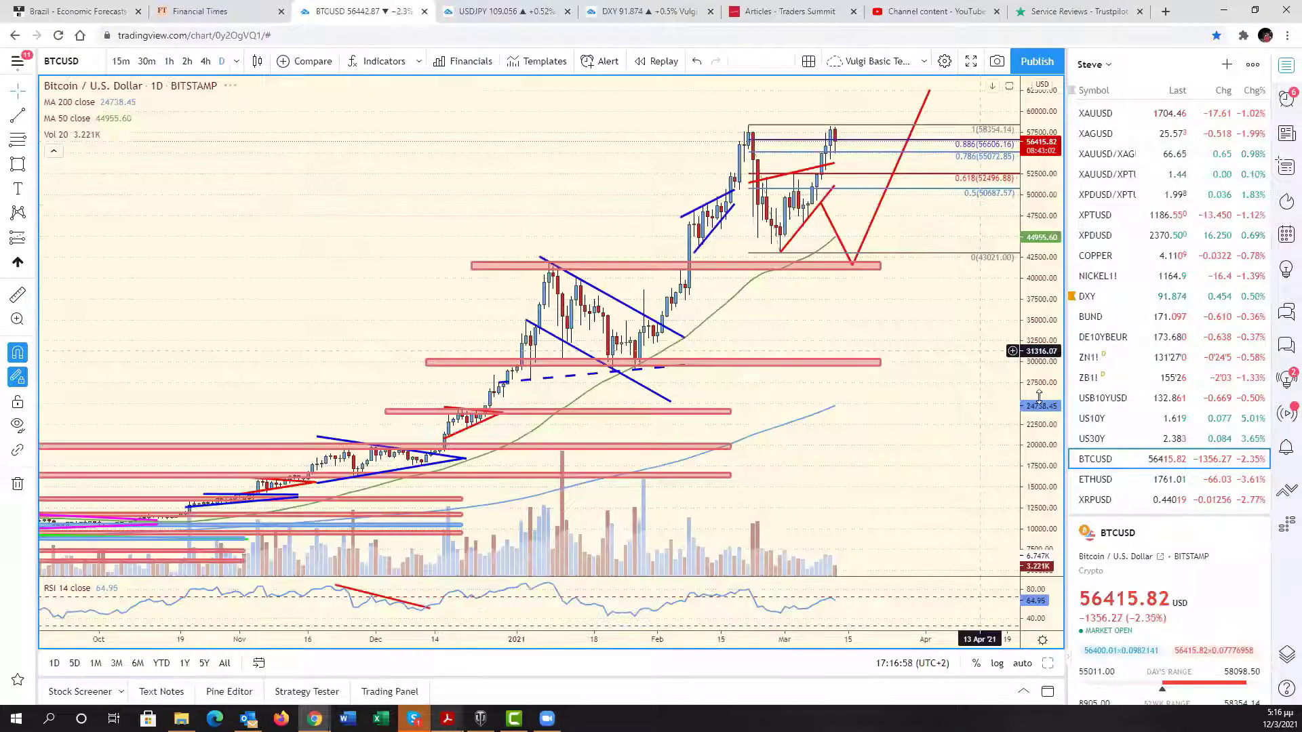
# Step: Compress the Bitcoin price scale so the axis top reaches about 76,000
pyautogui.scroll(-5, 1039, 397)
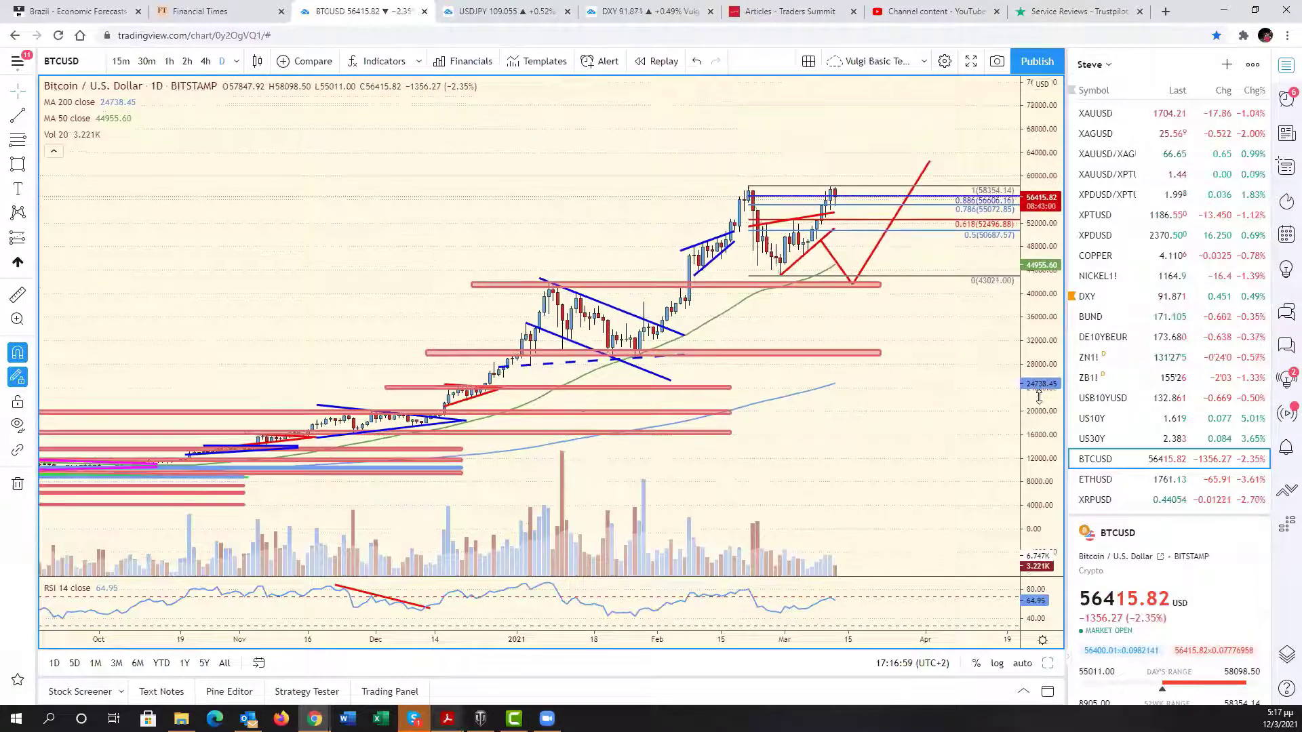
pyautogui.scroll(-1, 1039, 397)
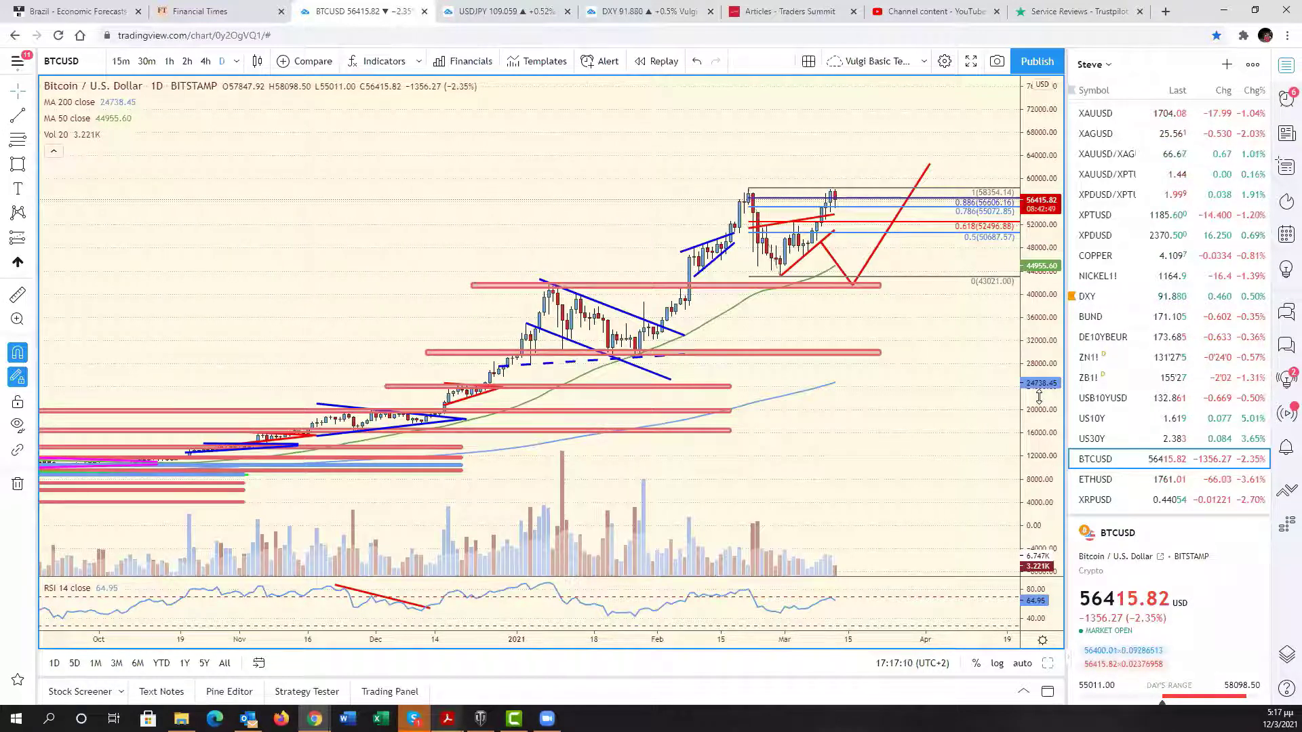
# Step: Anchor the upper trendline at the 21 Feb high to late March and add a trendline from the 28 Feb low
pyautogui.click(760, 219)
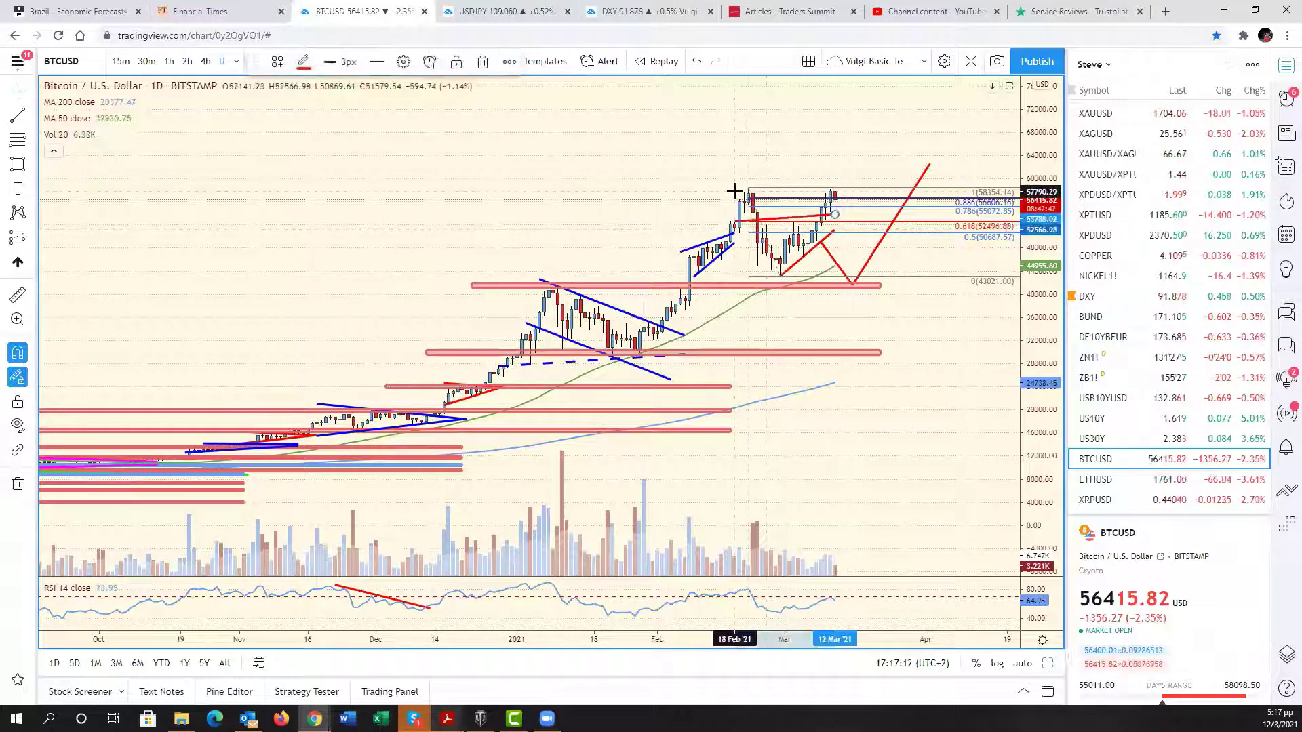
pyautogui.moveTo(734, 190); pyautogui.dragTo(748, 188)
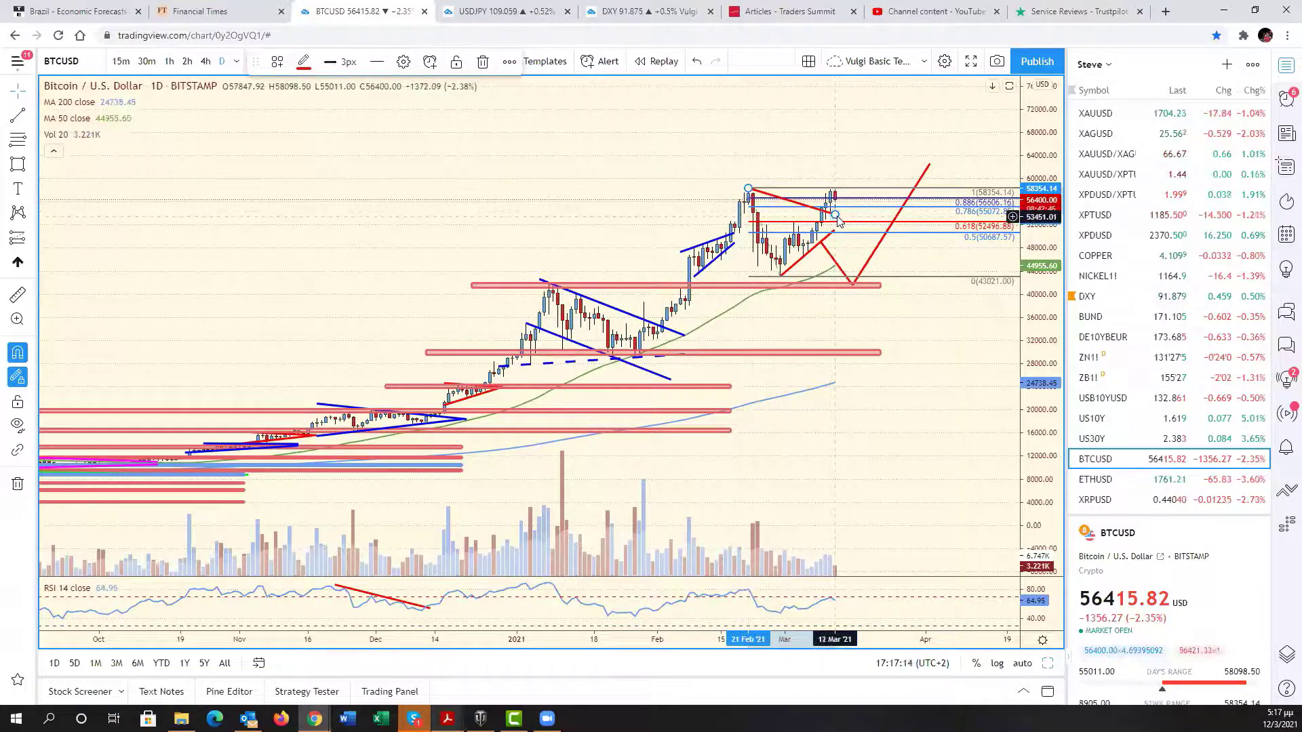
pyautogui.moveTo(836, 216); pyautogui.dragTo(893, 187)
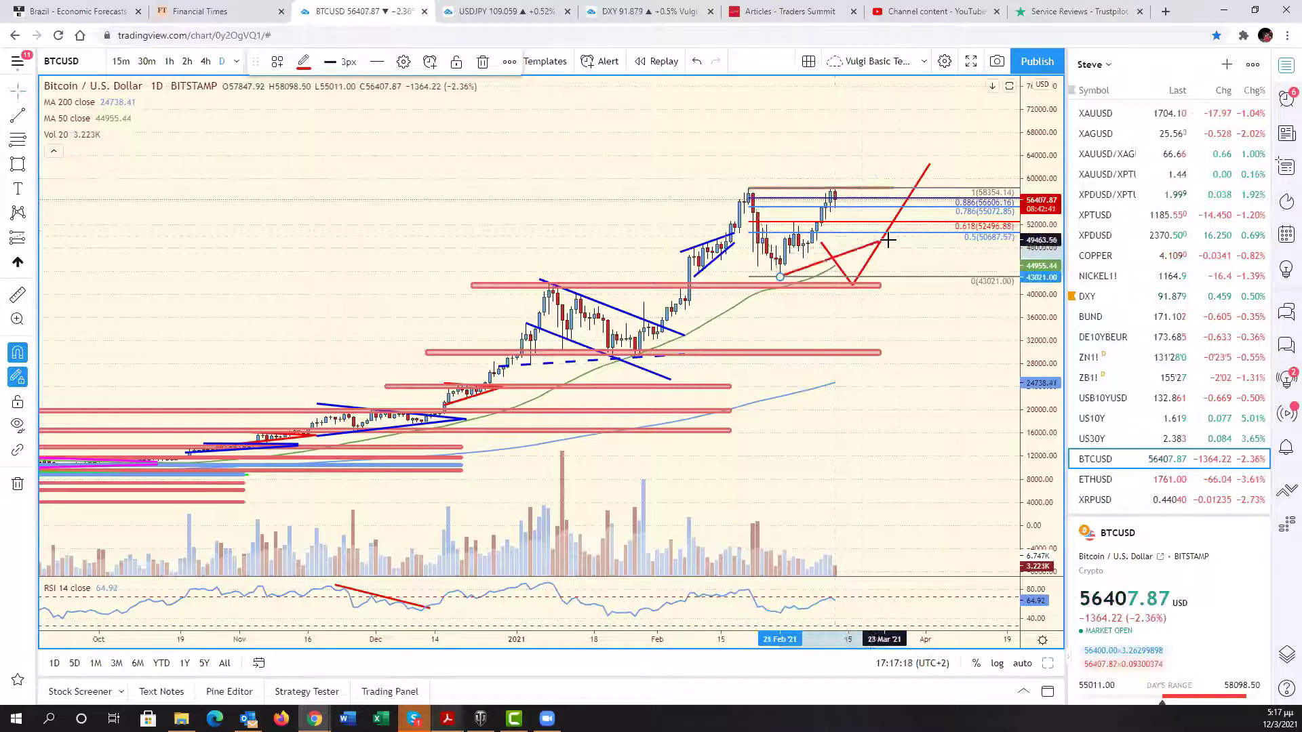
pyautogui.click(780, 277)
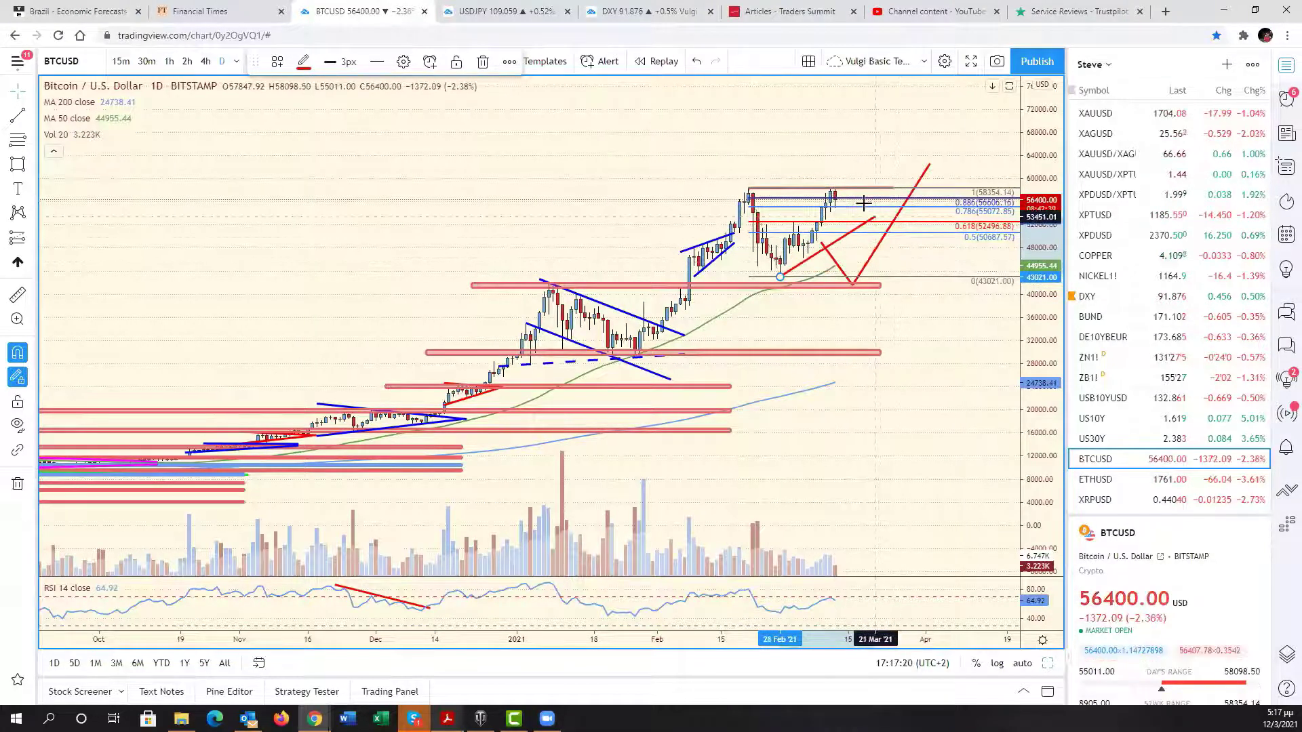
pyautogui.click(891, 233)
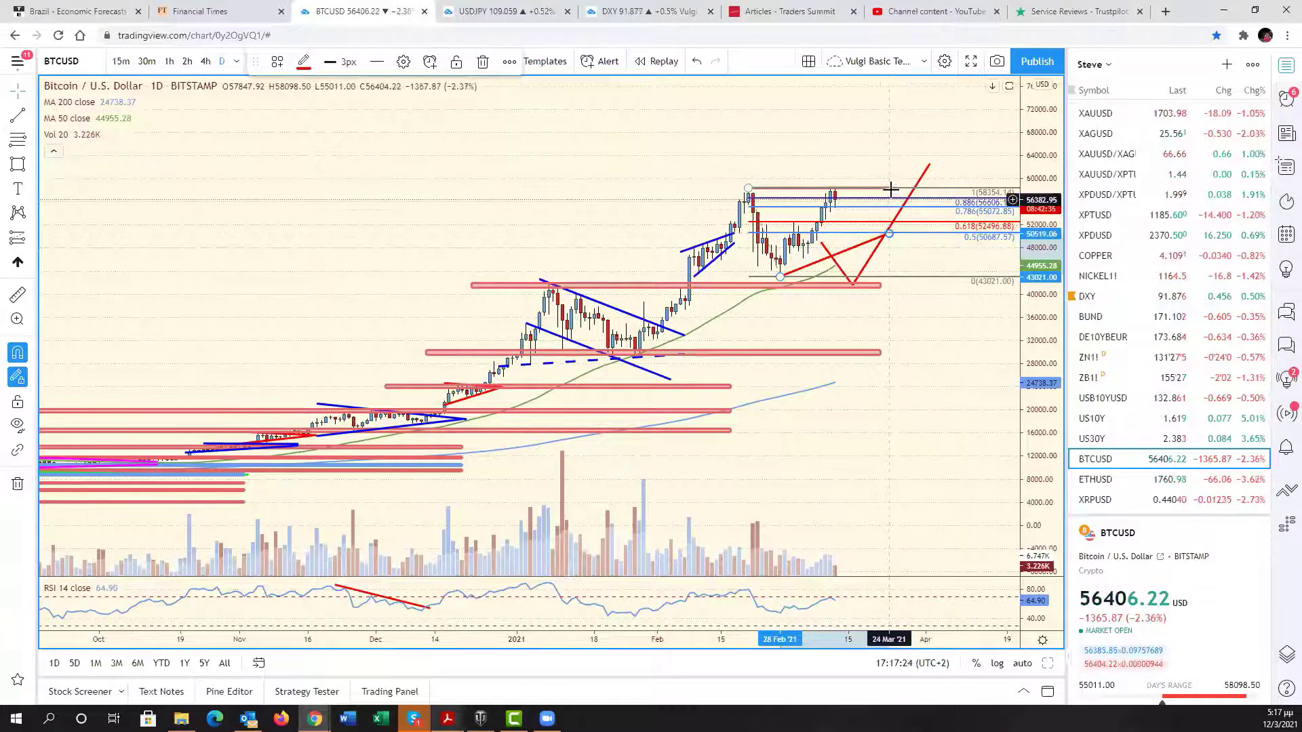
pyautogui.click(886, 182)
pyautogui.moveTo(894, 188); pyautogui.dragTo(884, 171)
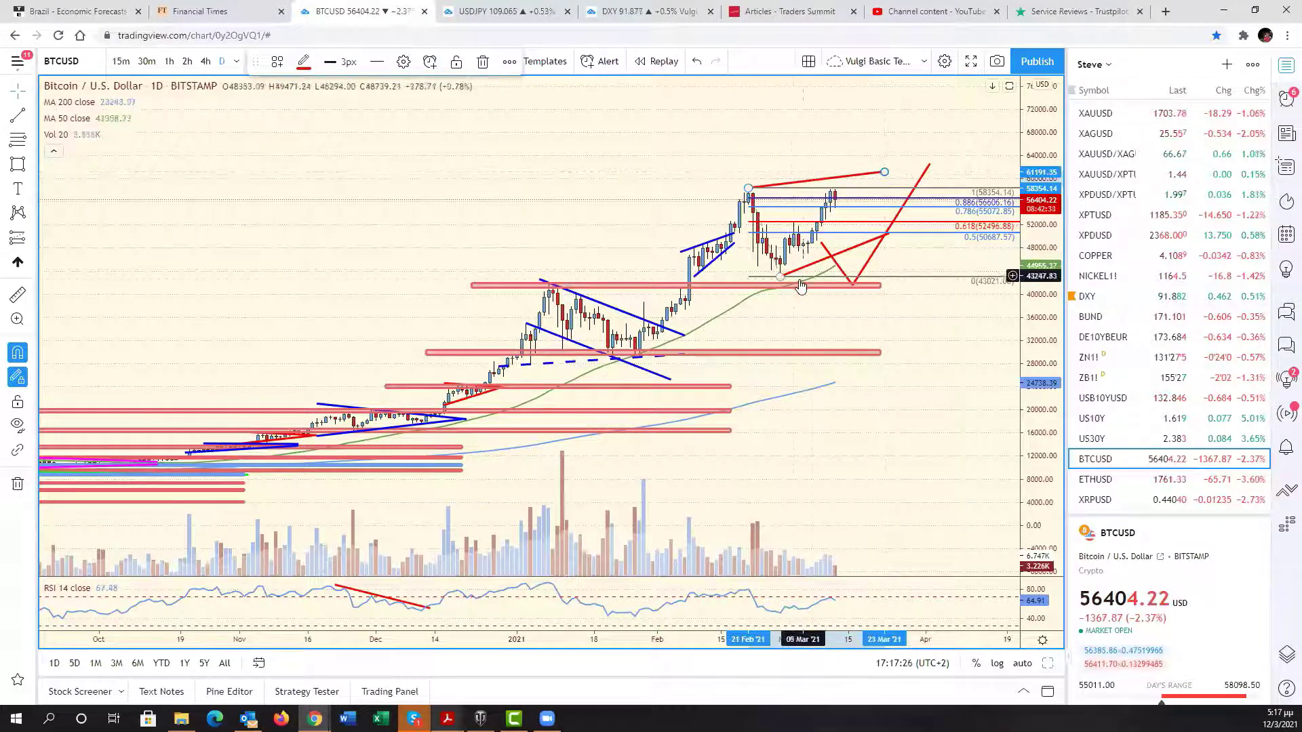
# Step: Move the Fibonacci base to 50627 and reshape the V projection to dip near 38,500 then rally
pyautogui.moveTo(785, 278)
pyautogui.mouseDown()
pyautogui.moveTo(740, 266)
pyautogui.moveTo(781, 276)
pyautogui.mouseUp()
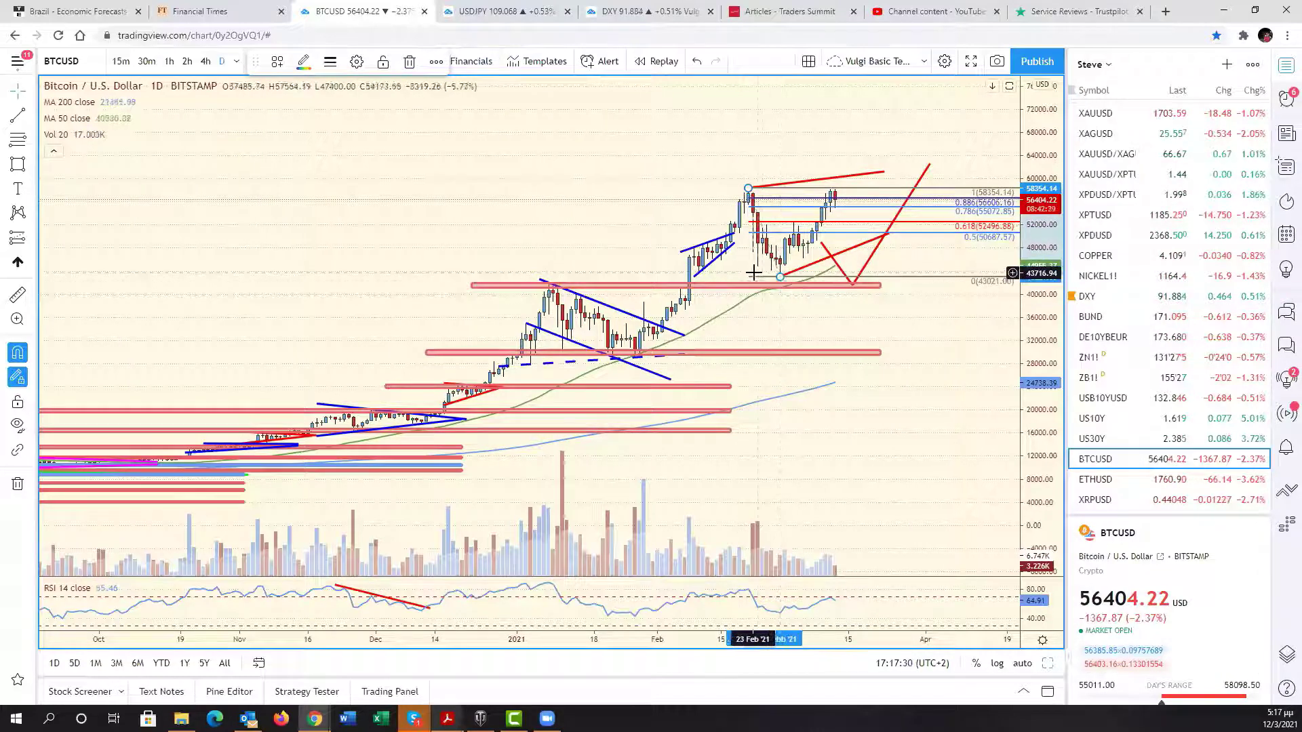
pyautogui.moveTo(882, 237); pyautogui.dragTo(859, 305)
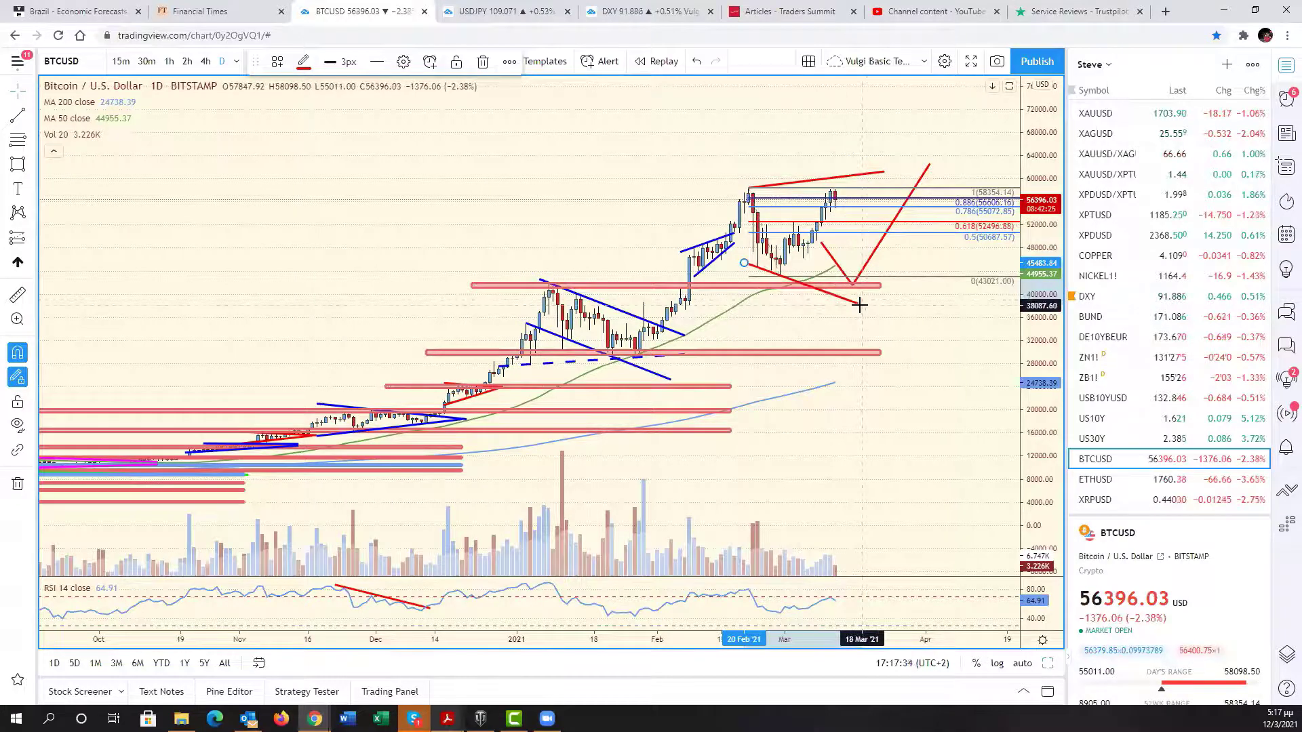
pyautogui.moveTo(830, 255); pyautogui.dragTo(876, 284)
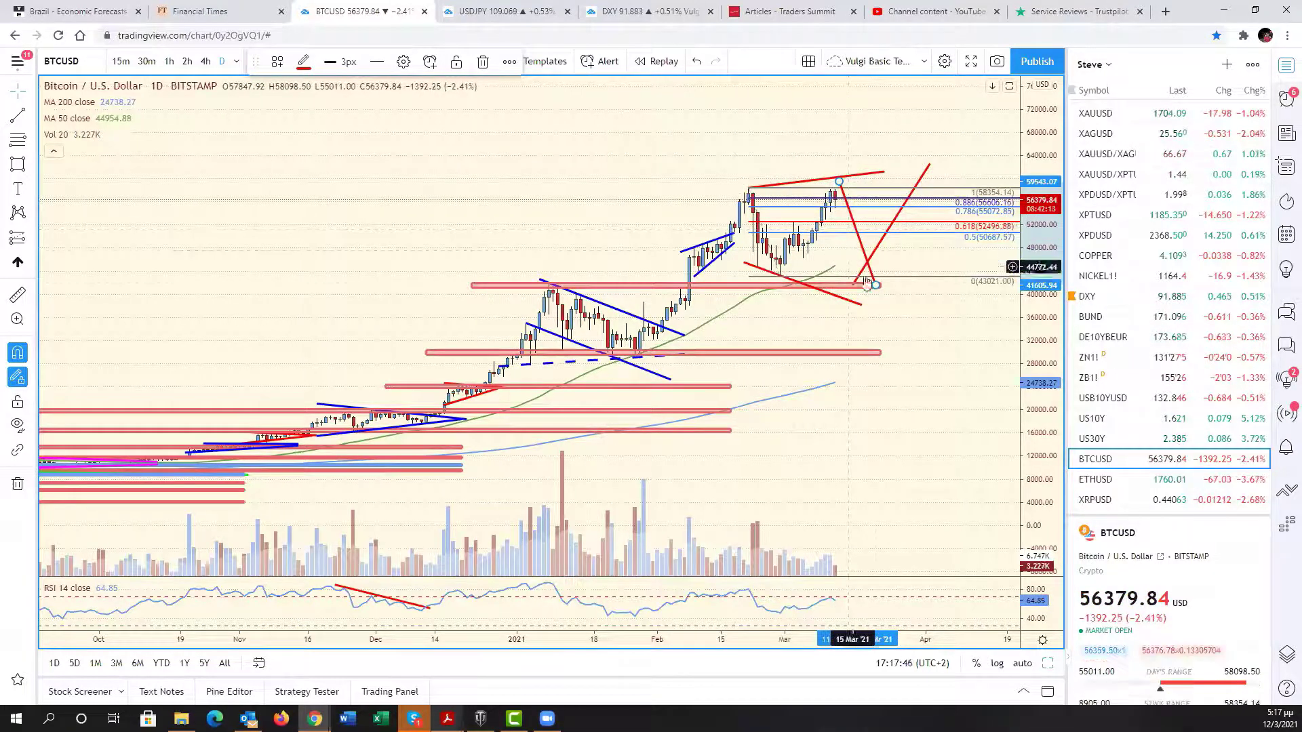
pyautogui.moveTo(872, 290); pyautogui.dragTo(875, 300)
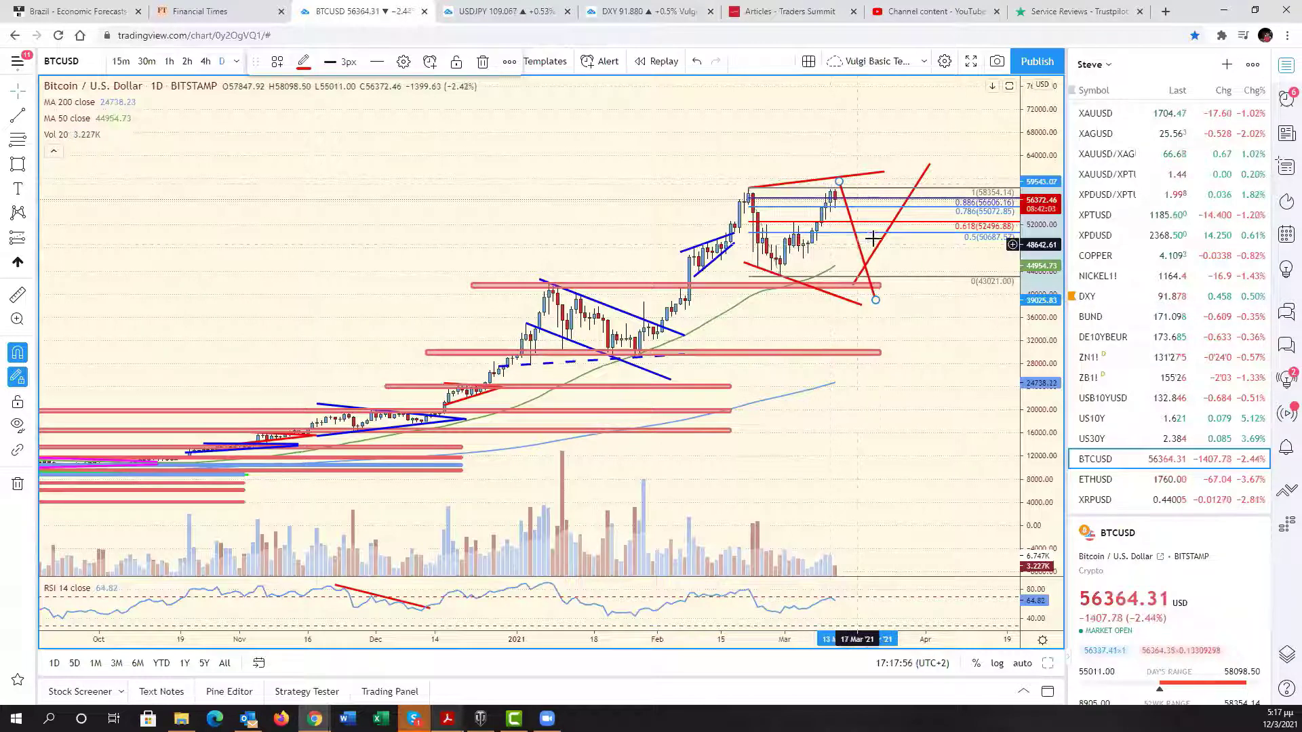
pyautogui.moveTo(877, 246); pyautogui.dragTo(898, 261)
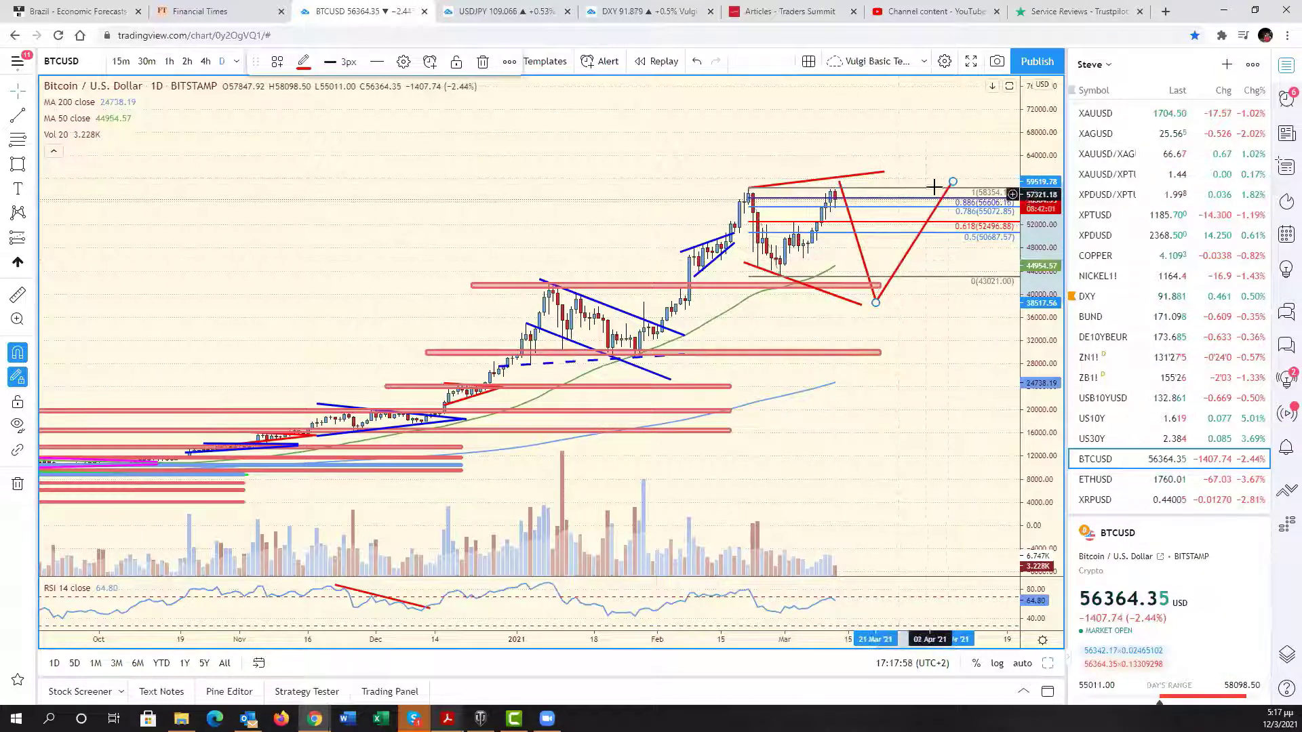
pyautogui.moveTo(953, 182); pyautogui.dragTo(966, 103)
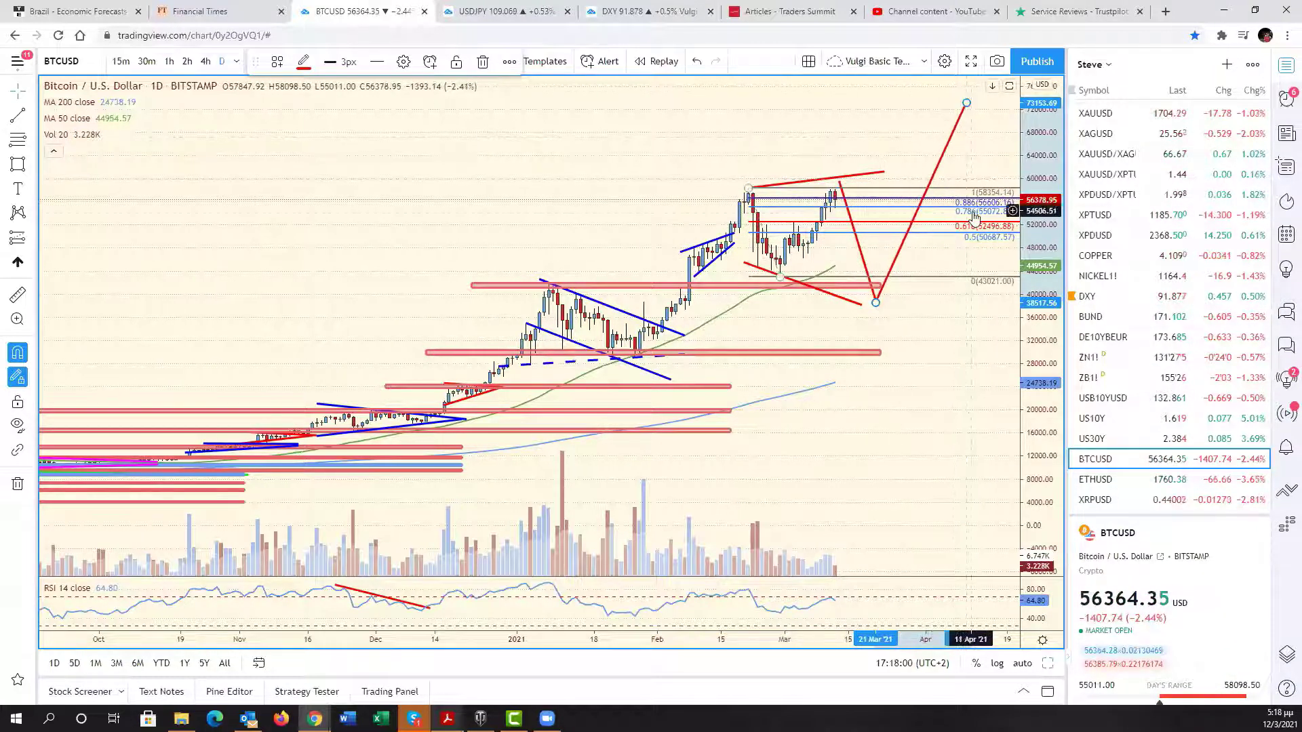